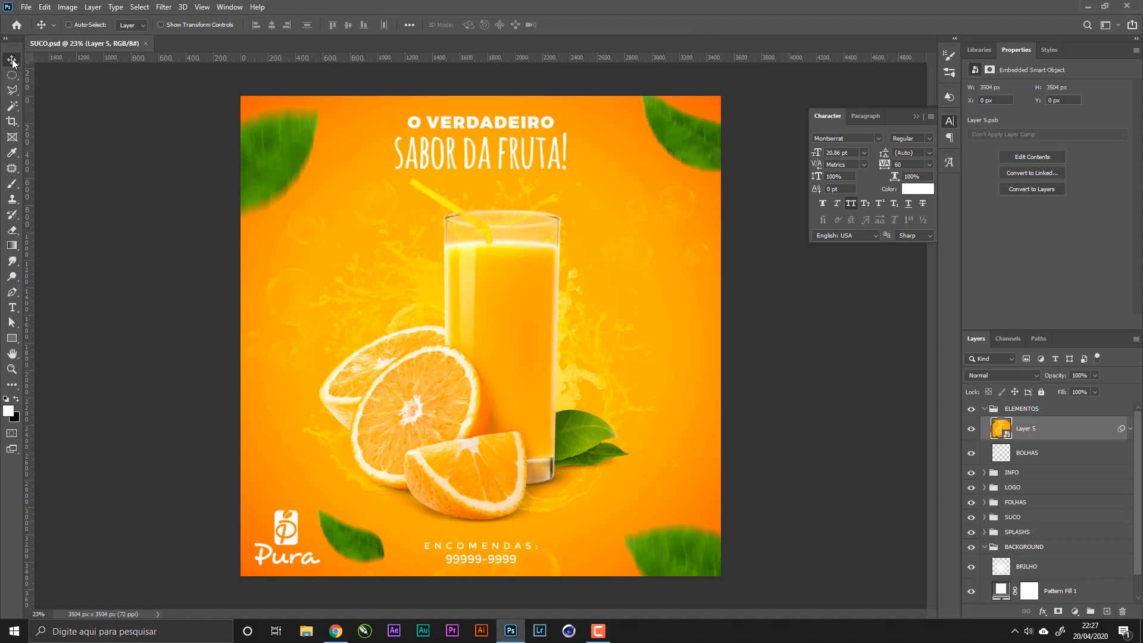
# - Examine the finished orange juice poster up close and as a whole, including the glass, straw, splashes and BOLHAS layer
pyautogui.press('z')
pyautogui.moveTo(450, 189); pyautogui.dragTo(223, 74)
pyautogui.moveTo(509, 259); pyautogui.dragTo(477, 255)
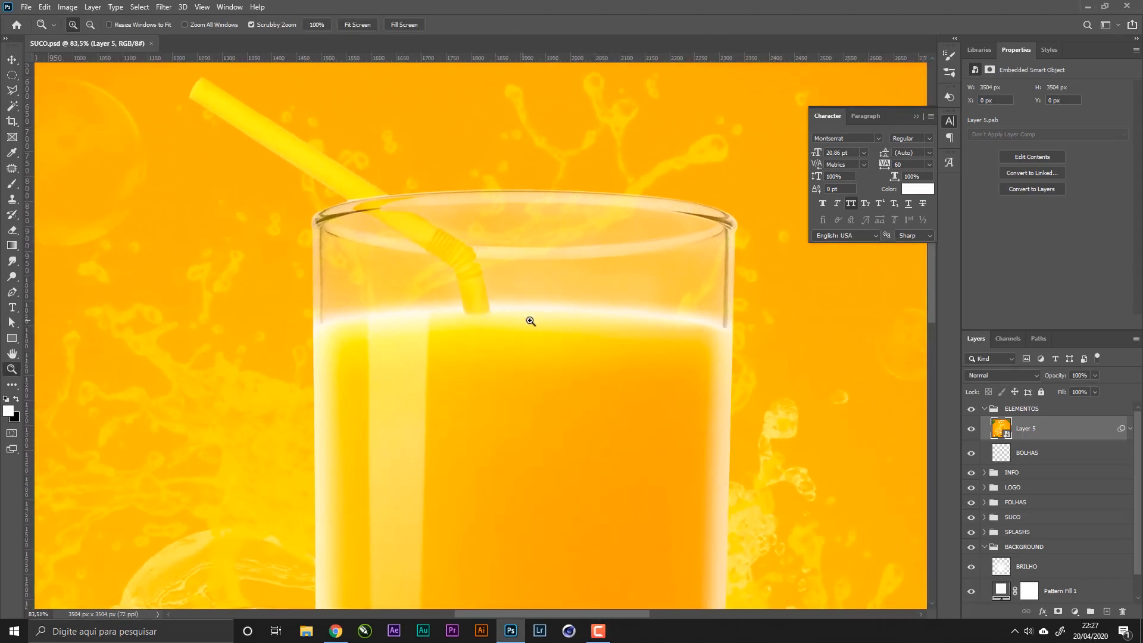
pyautogui.moveTo(530, 322); pyautogui.dragTo(486, 309)
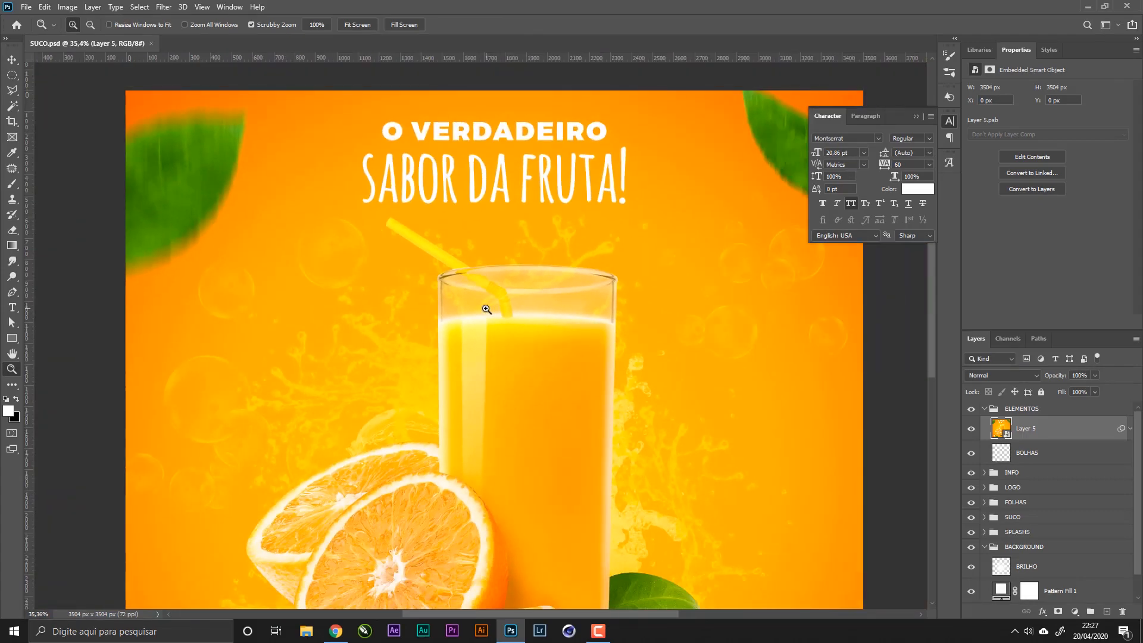
pyautogui.moveTo(474, 367); pyautogui.dragTo(414, 243)
pyautogui.moveTo(427, 201)
pyautogui.mouseDown()
pyautogui.moveTo(449, 194)
pyautogui.moveTo(407, 199)
pyautogui.mouseUp()
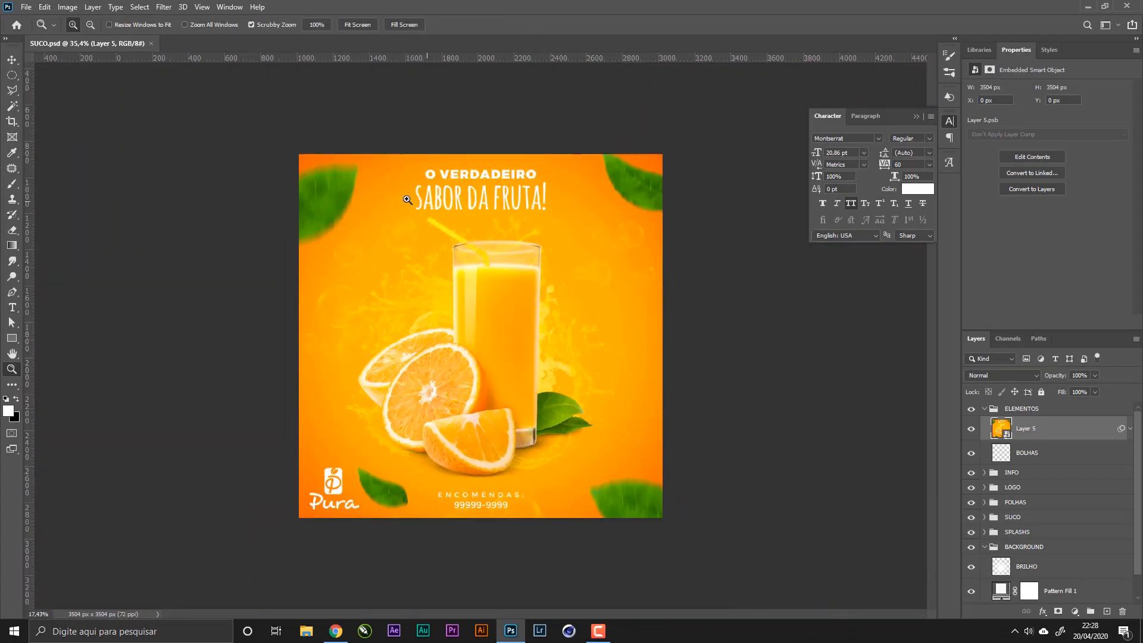
pyautogui.hotkey('ctrl', '0')
pyautogui.press('v')
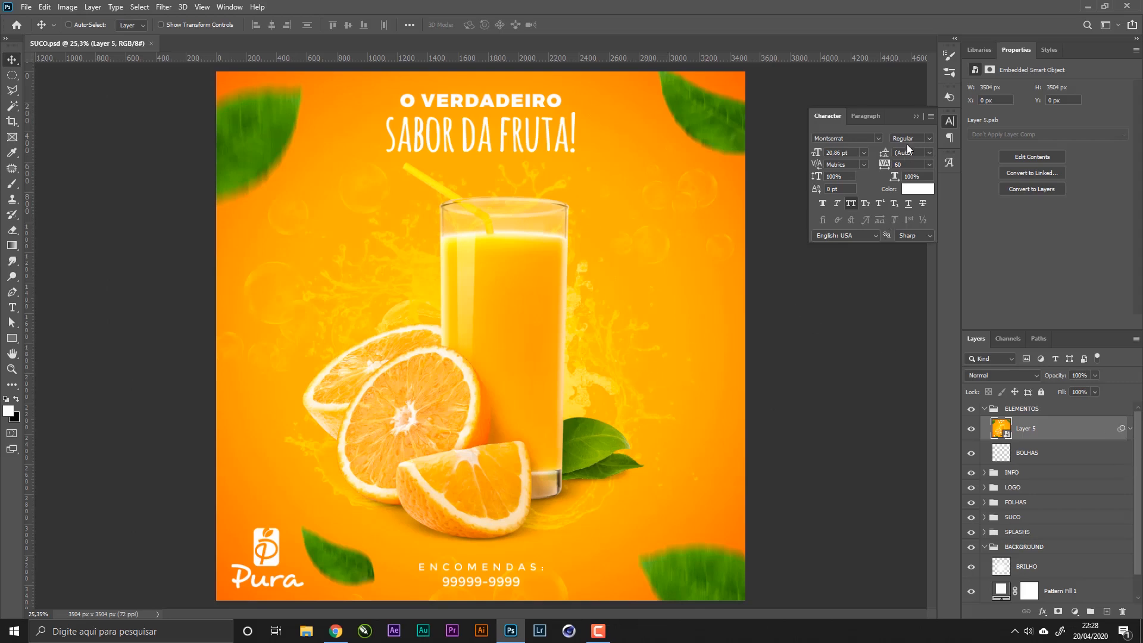
pyautogui.press('z')
pyautogui.moveTo(684, 257); pyautogui.dragTo(675, 257)
pyautogui.hotkey('ctrl', '0')
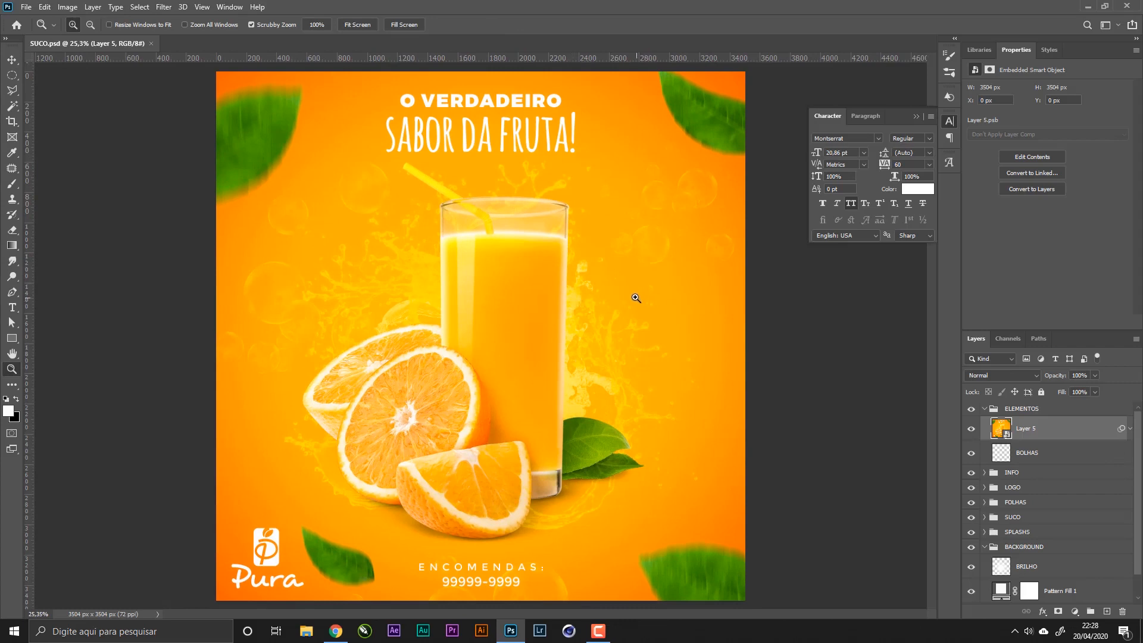
pyautogui.moveTo(510, 237); pyautogui.dragTo(505, 236)
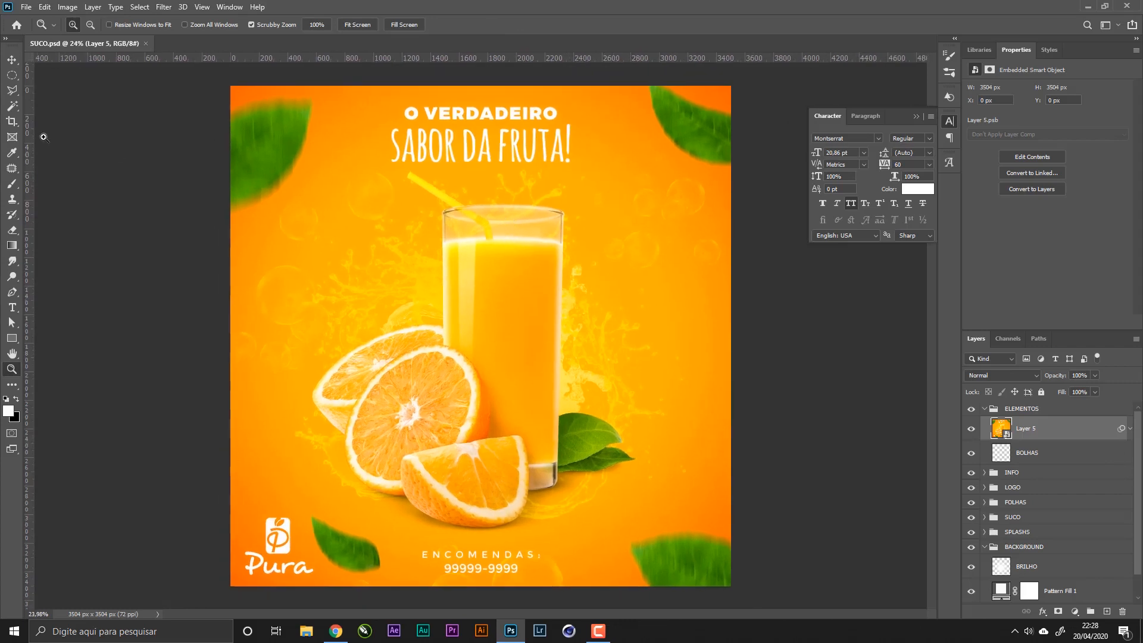
pyautogui.click(12, 76)
pyautogui.click(12, 60)
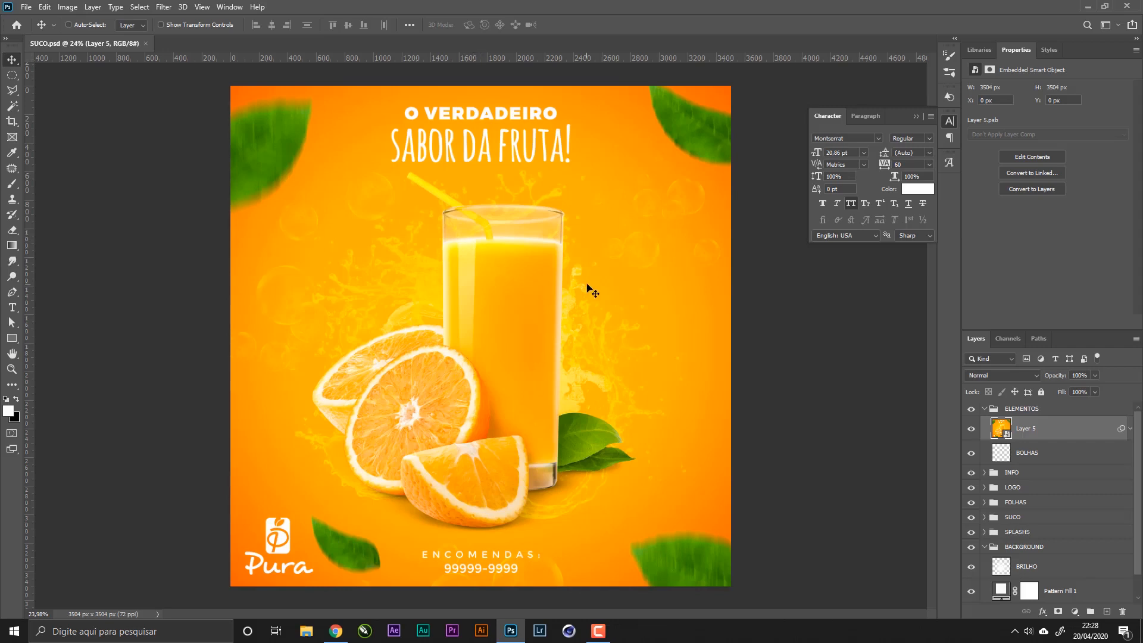
pyautogui.hotkey('shift', 'alt', 'o')
pyautogui.hotkey('alt', '[')
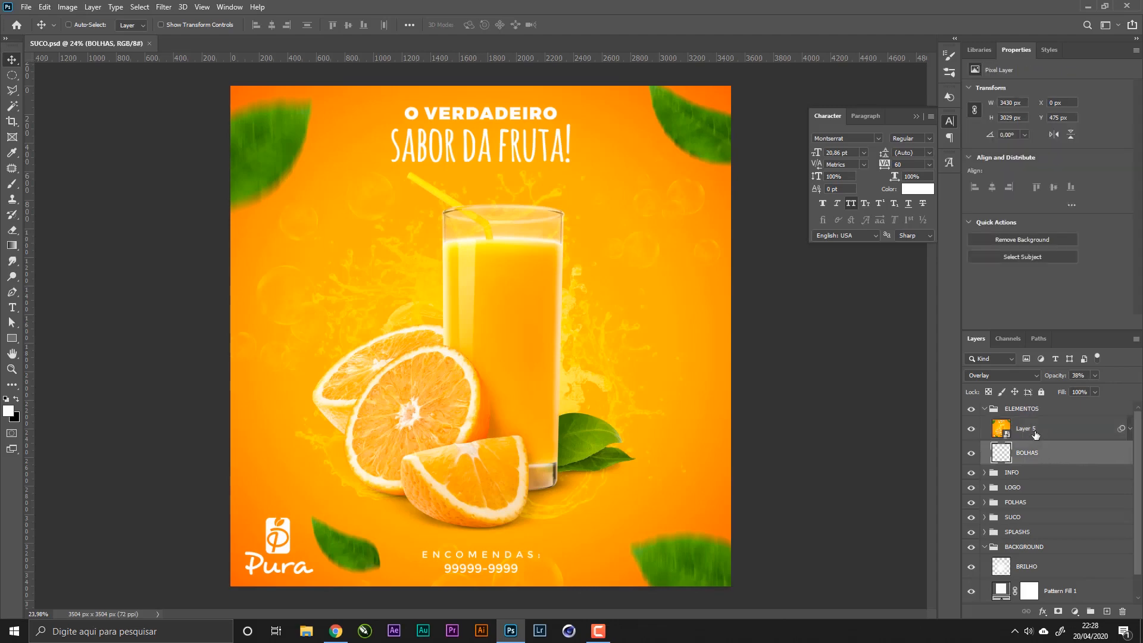
# - Create a new 1080 x 1080 pixel document at 72 pixels/inch in 8-bit RGB Color
pyautogui.press('ctrl')
pyautogui.hotkey('ctrl', 'n')
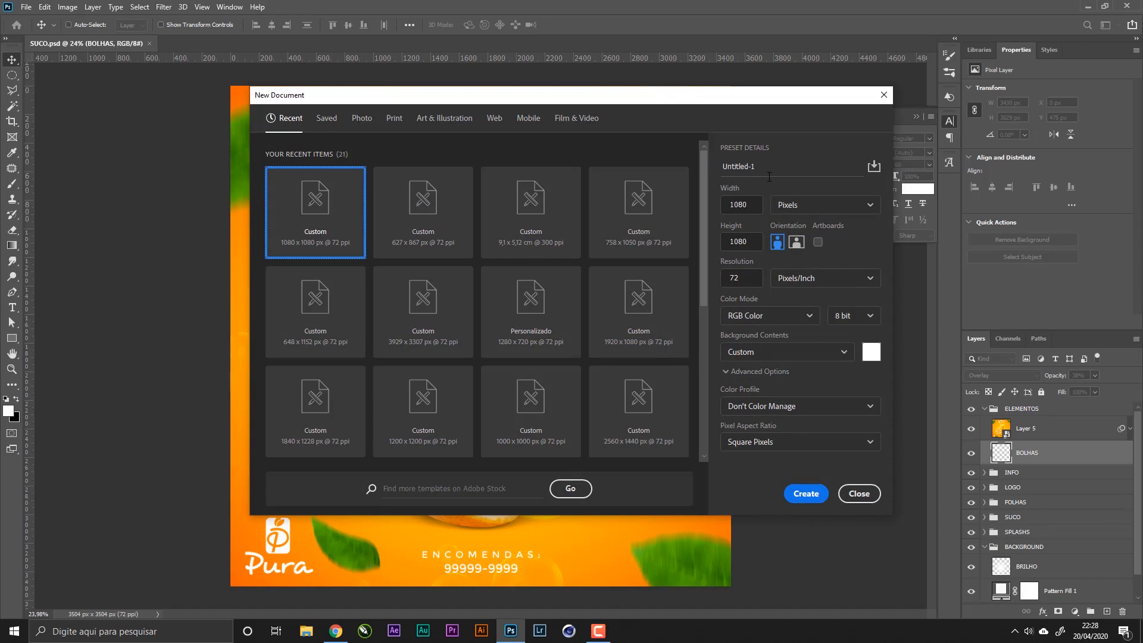
pyautogui.click(814, 499)
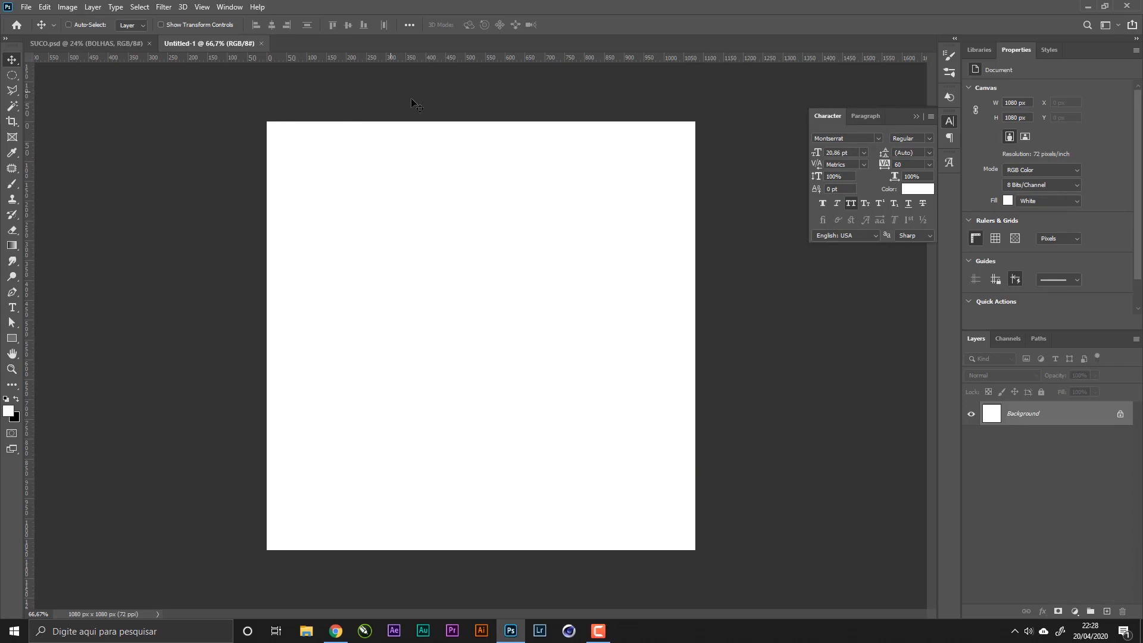
# - Add a Gradient Fill layer using the Básicos foreground-to-background preset as its gradient
pyautogui.click(1074, 612)
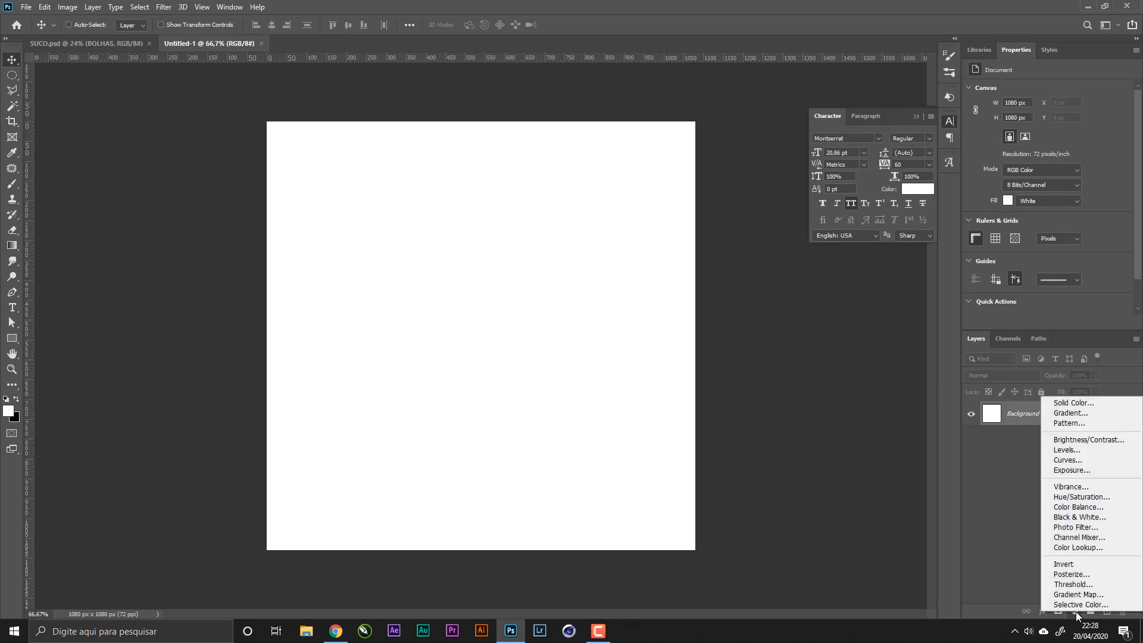
pyautogui.click(980, 488)
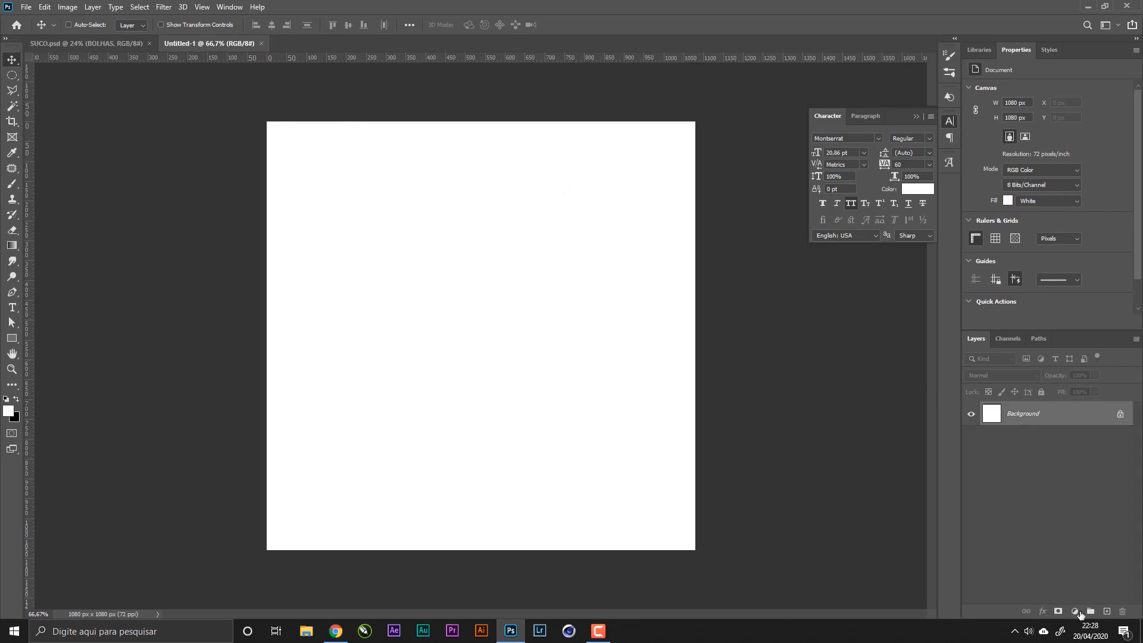
pyautogui.click(1075, 613)
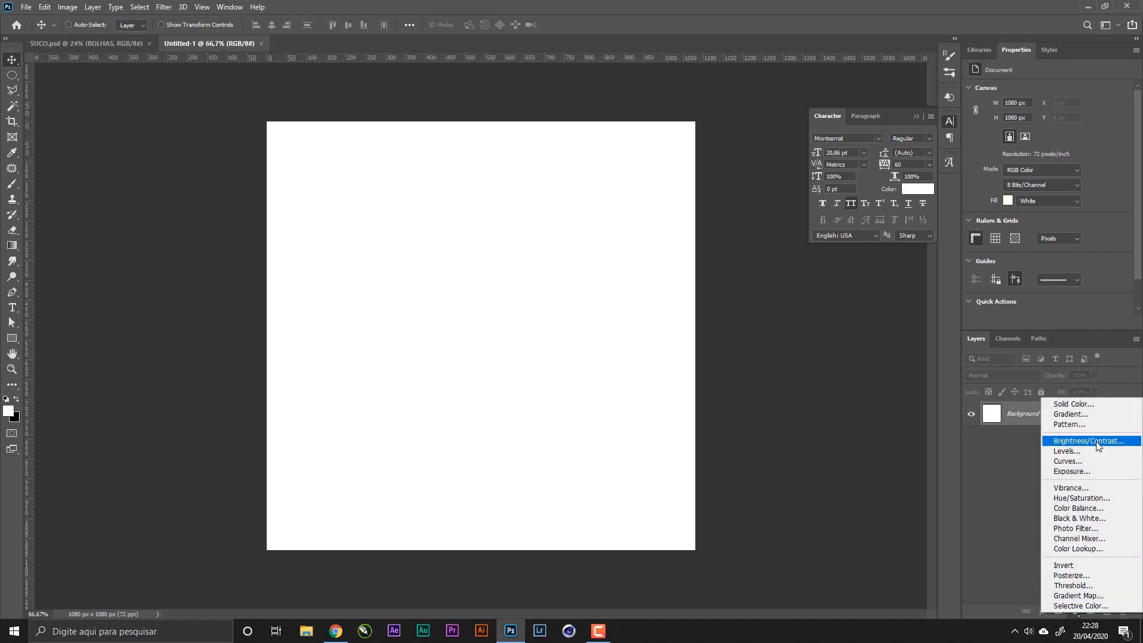
pyautogui.click(1093, 414)
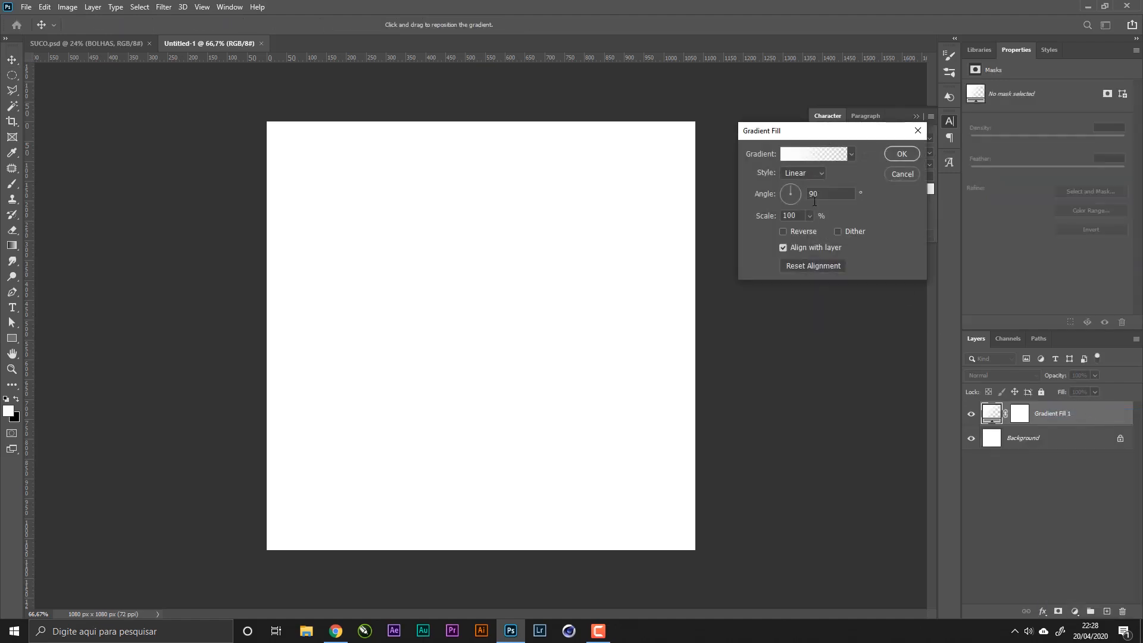
pyautogui.click(827, 154)
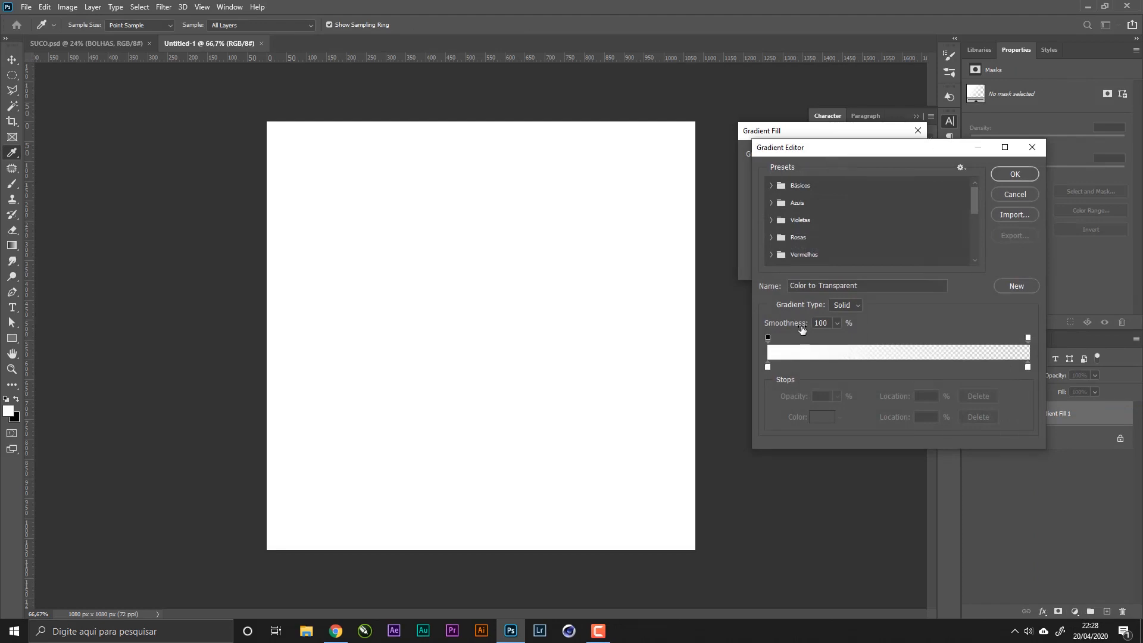
pyautogui.click(771, 185)
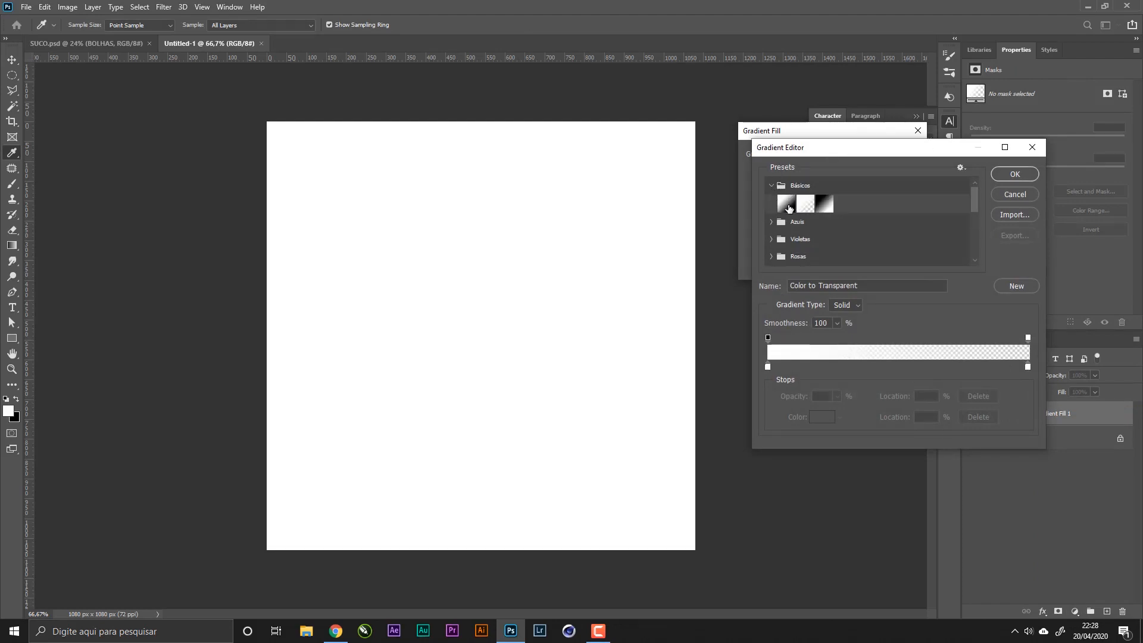
pyautogui.click(787, 205)
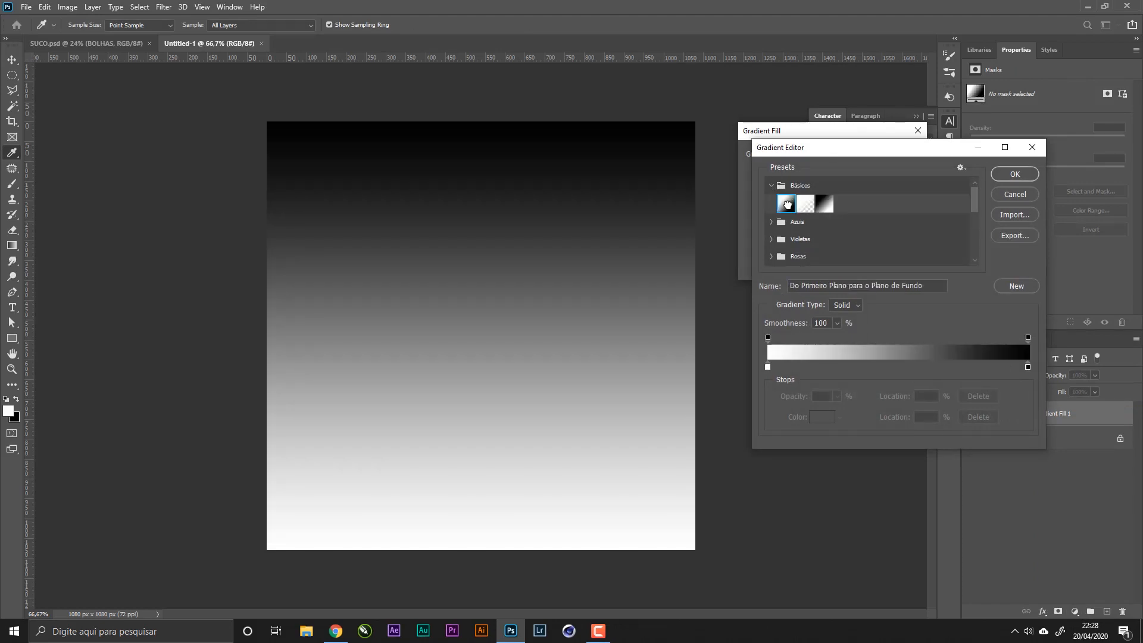
# - Set the gradient's color stop at location 0% to yellow ffd200
pyautogui.click(767, 367)
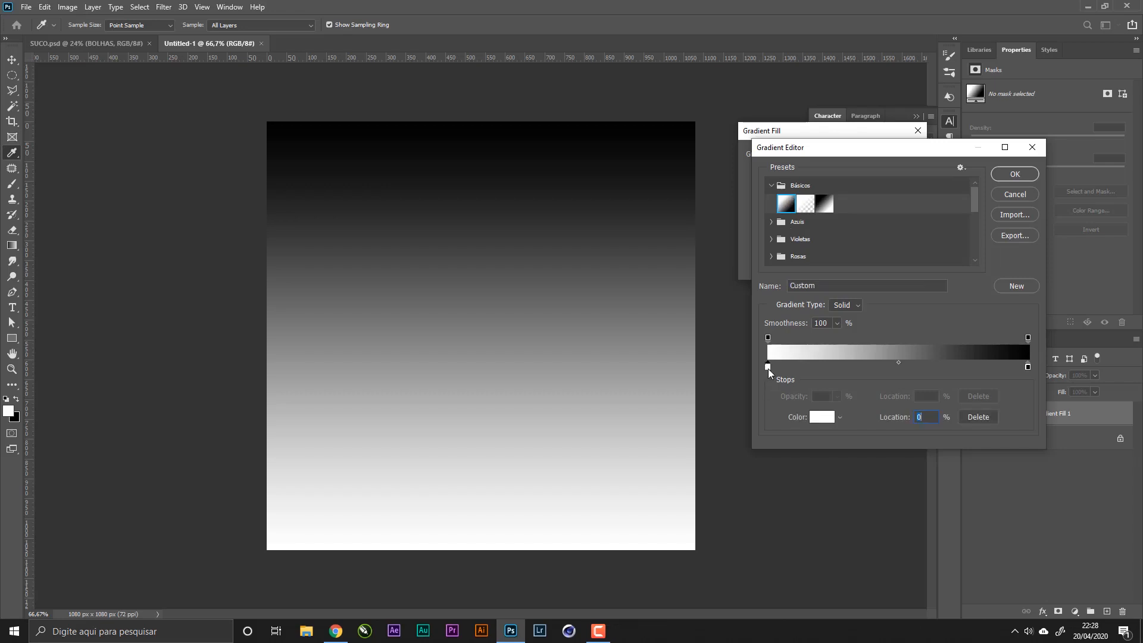
pyautogui.click(825, 418)
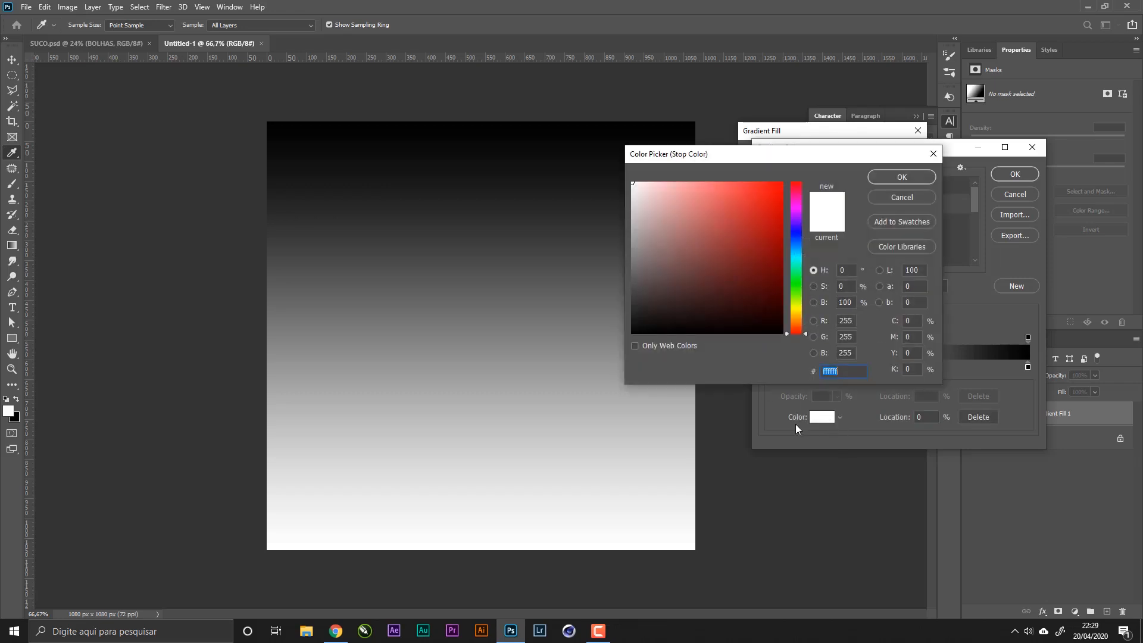
pyautogui.click(795, 310)
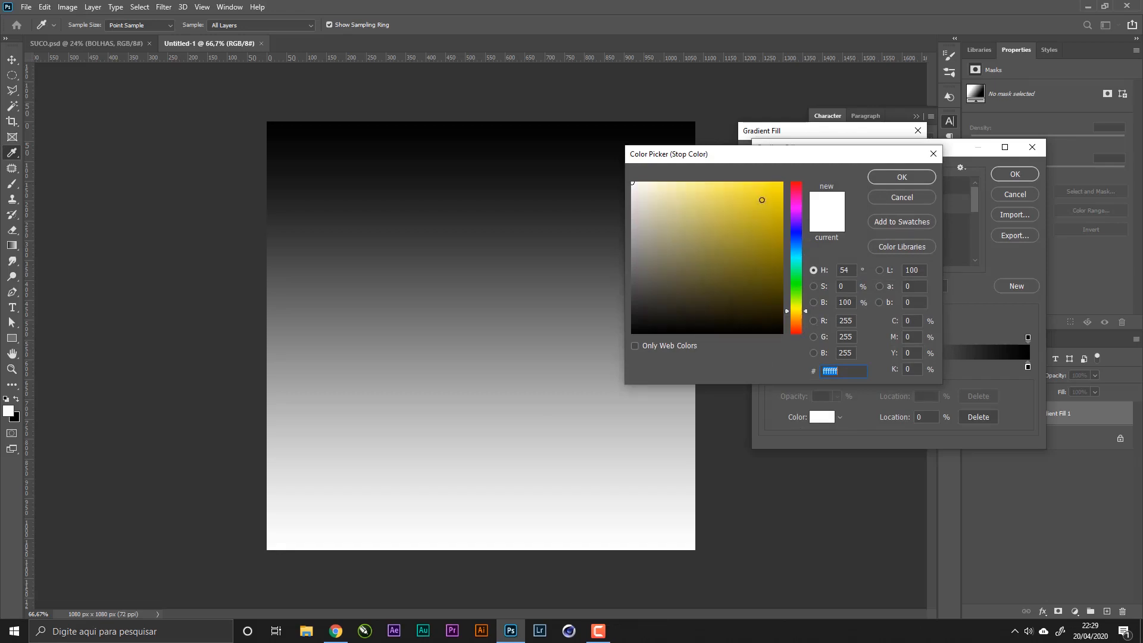
pyautogui.click(782, 182)
pyautogui.click(806, 313)
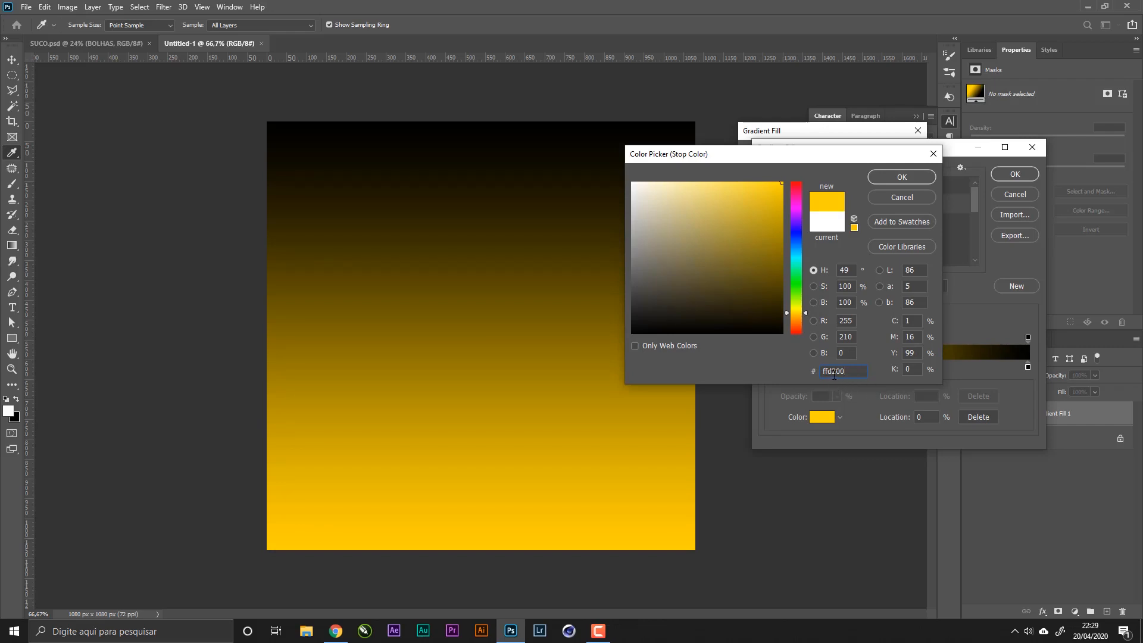
pyautogui.click(917, 179)
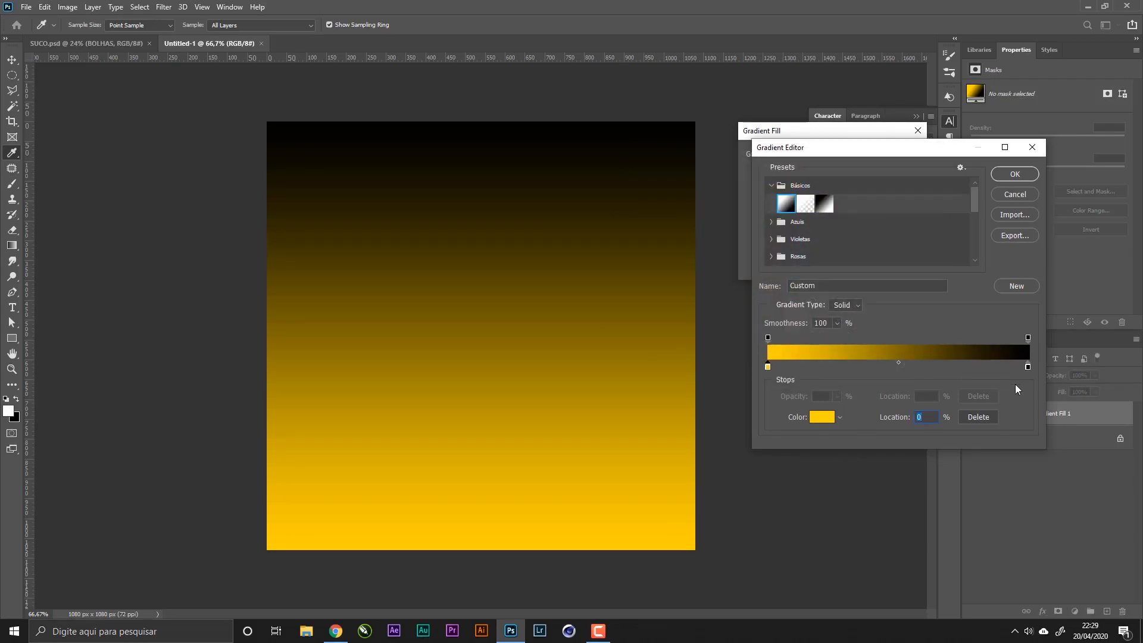
# - Set the gradient's color stop at location 100% to orange ff7200 and accept the edited gradient
pyautogui.click(1028, 367)
pyautogui.click(817, 418)
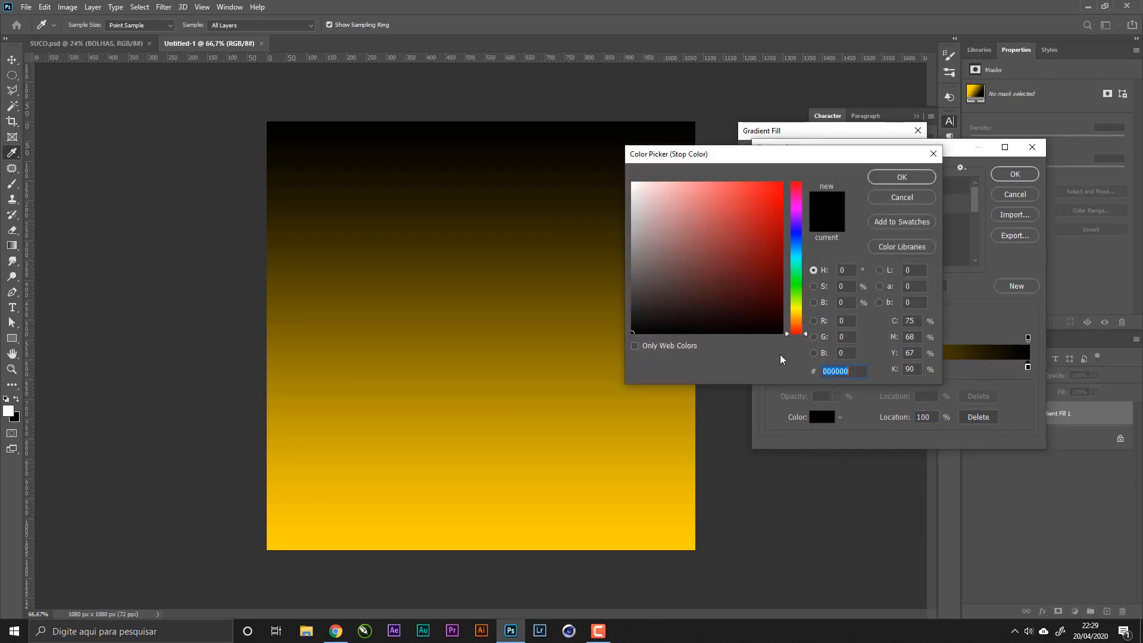
pyautogui.click(797, 317)
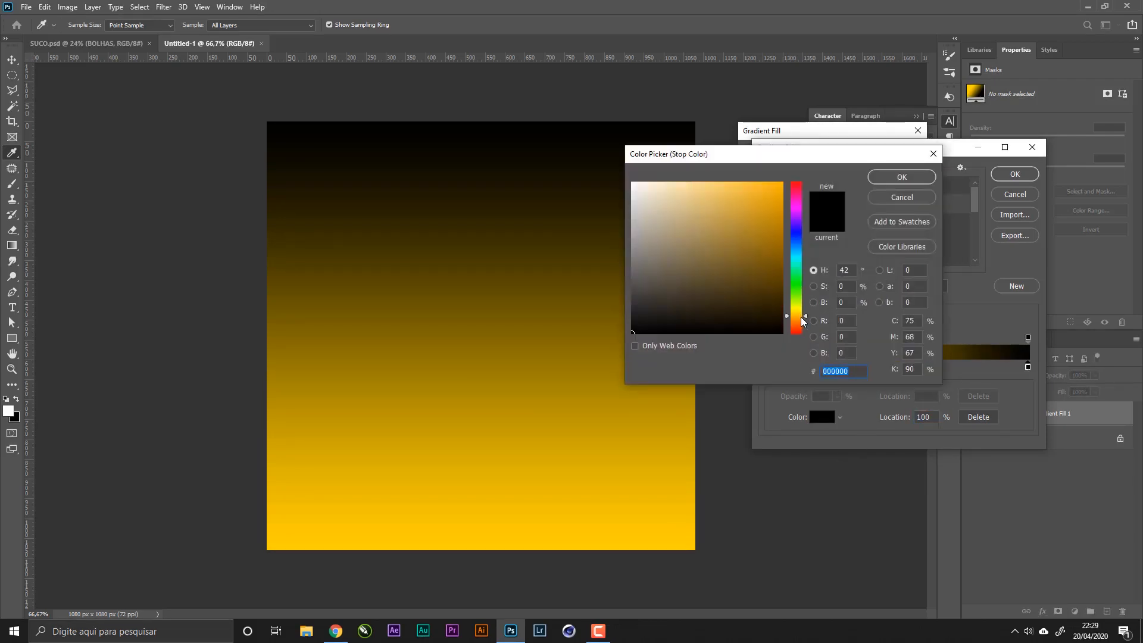
pyautogui.moveTo(806, 321); pyautogui.dragTo(807, 322)
pyautogui.moveTo(762, 201); pyautogui.dragTo(841, 168)
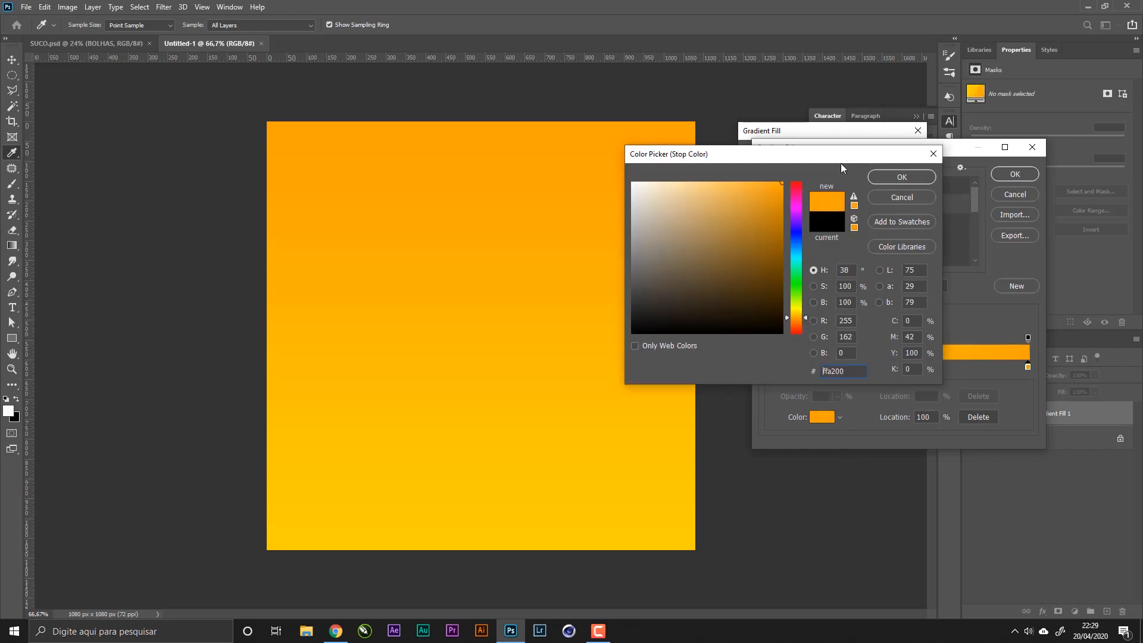
pyautogui.click(805, 320)
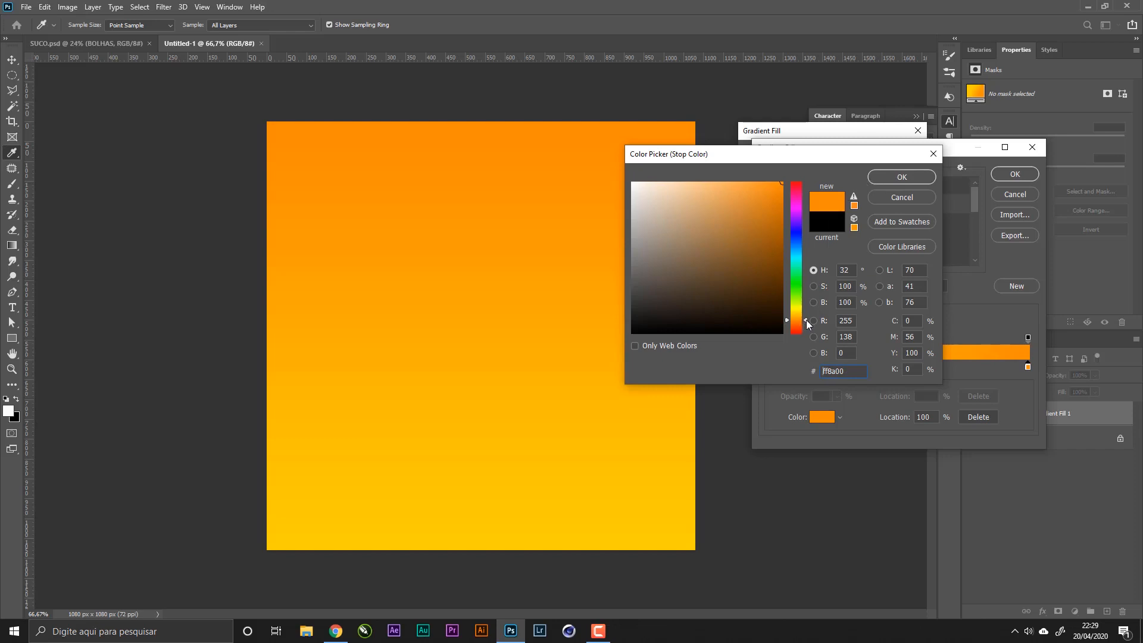
pyautogui.moveTo(806, 319); pyautogui.dragTo(806, 323)
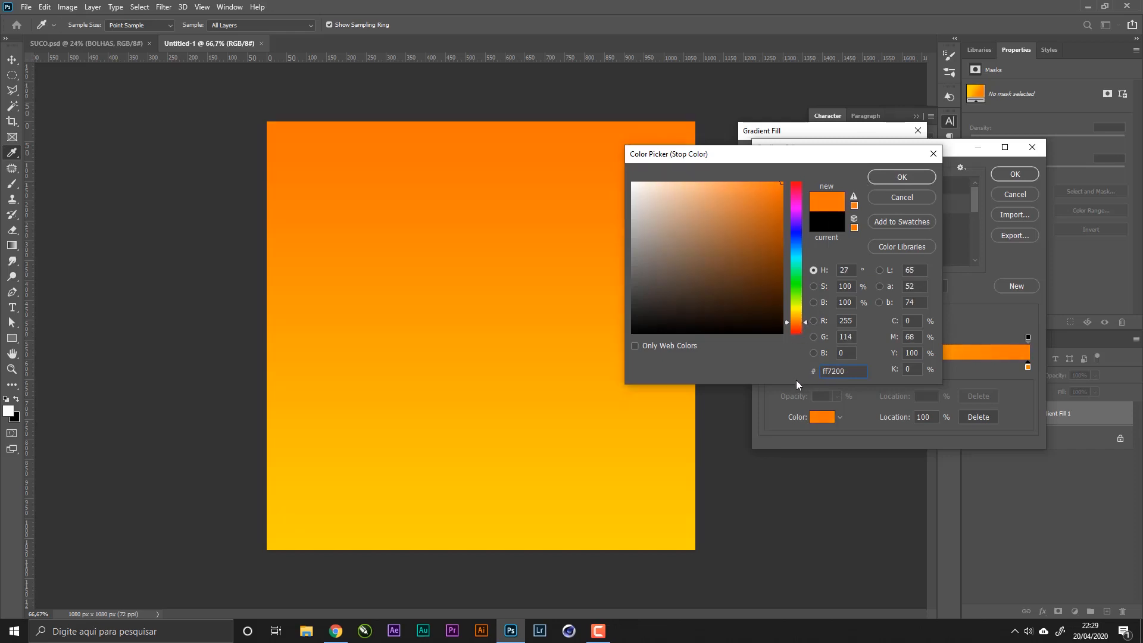
pyautogui.click(839, 378)
pyautogui.moveTo(828, 372); pyautogui.dragTo(836, 370)
pyautogui.click(901, 177)
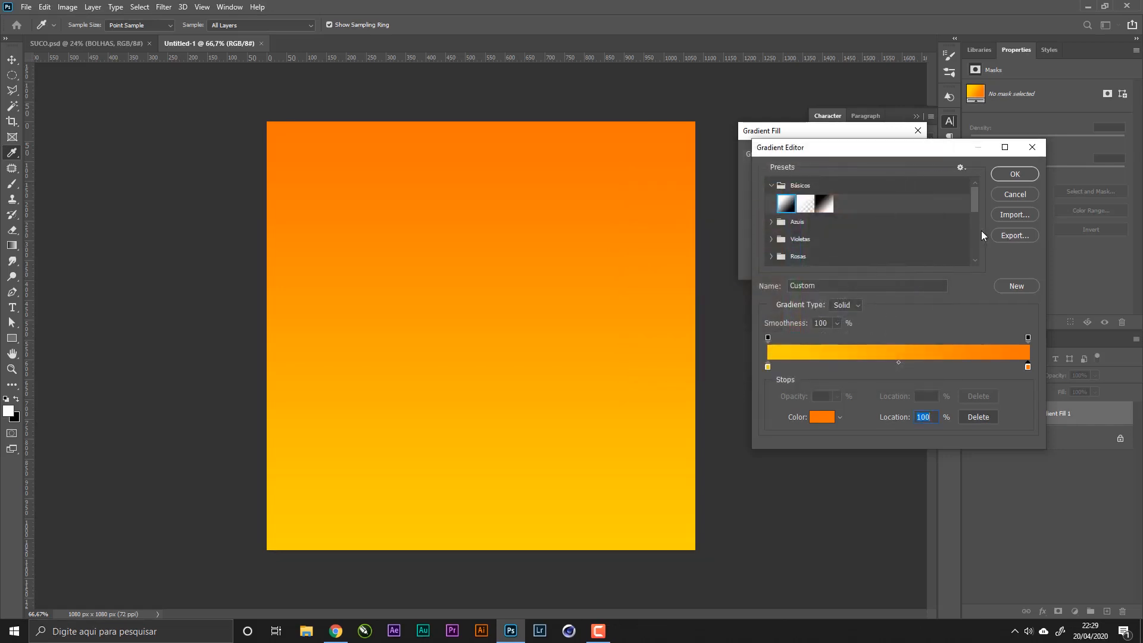
pyautogui.click(1017, 174)
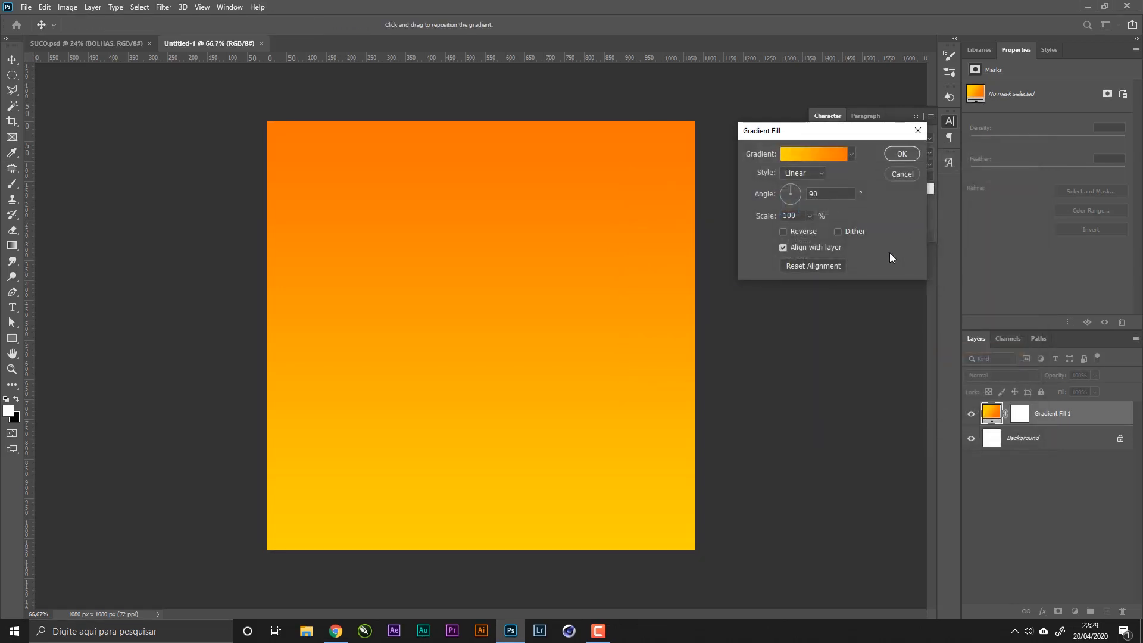
# - Make the gradient fill Radial with Dither enabled and a scale of 130%, and apply it
pyautogui.click(805, 174)
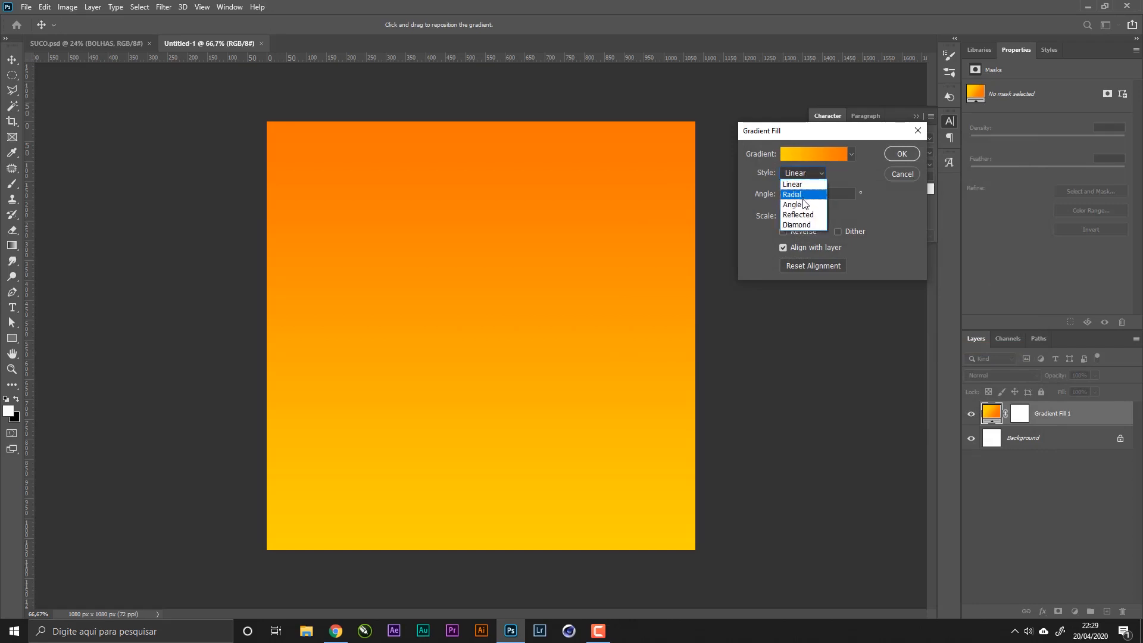
pyautogui.click(803, 195)
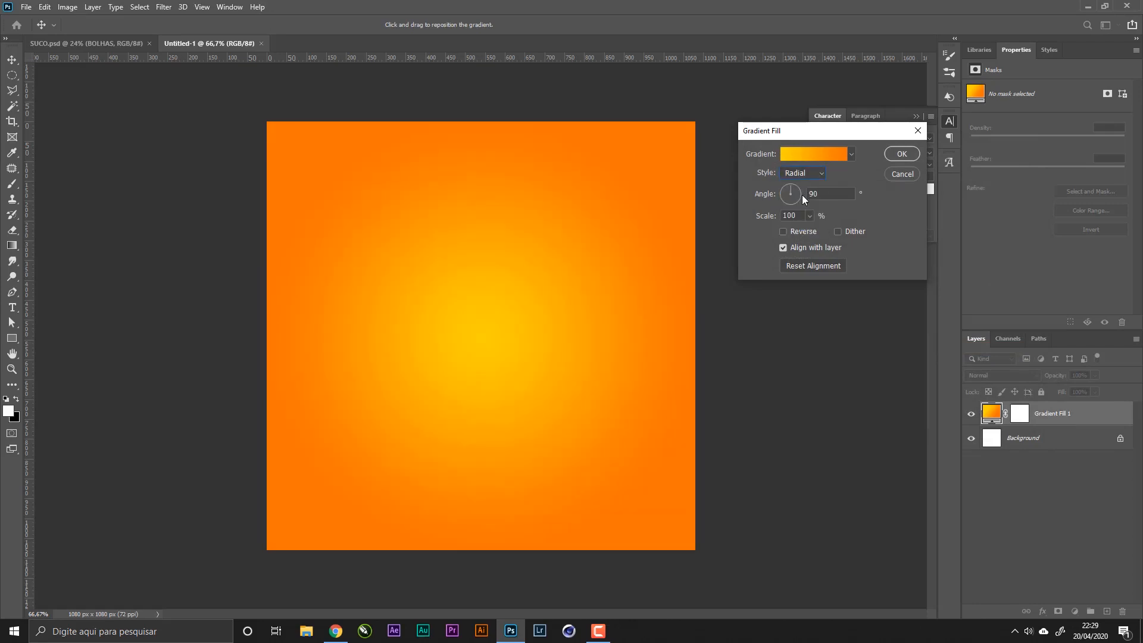
pyautogui.click(838, 232)
pyautogui.doubleClick(798, 216)
pyautogui.write('130')
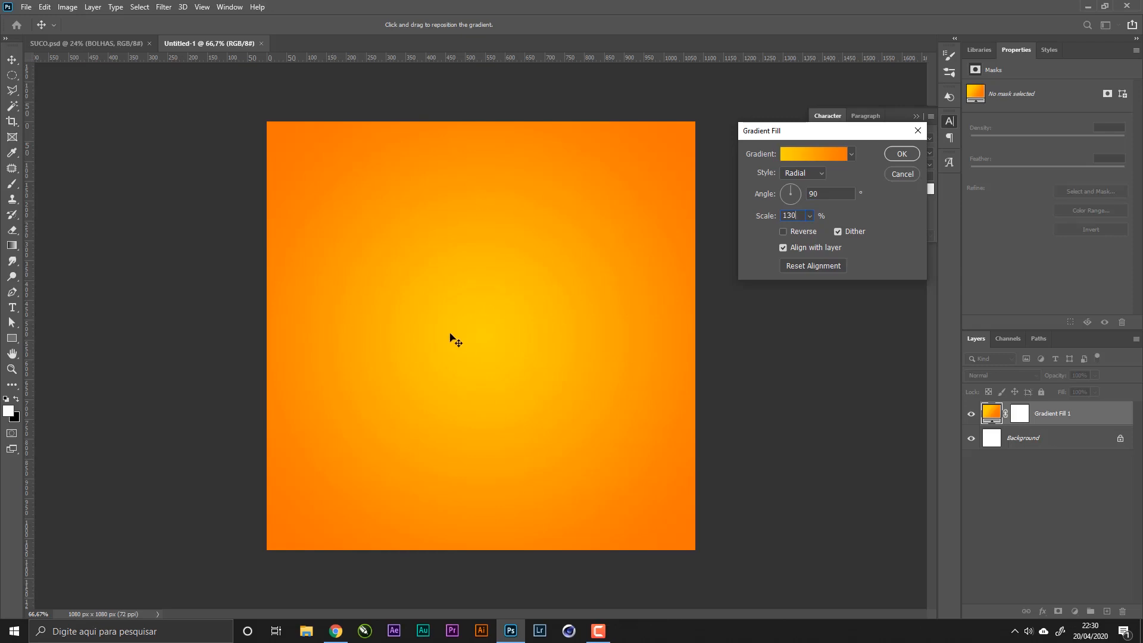
pyautogui.click(908, 157)
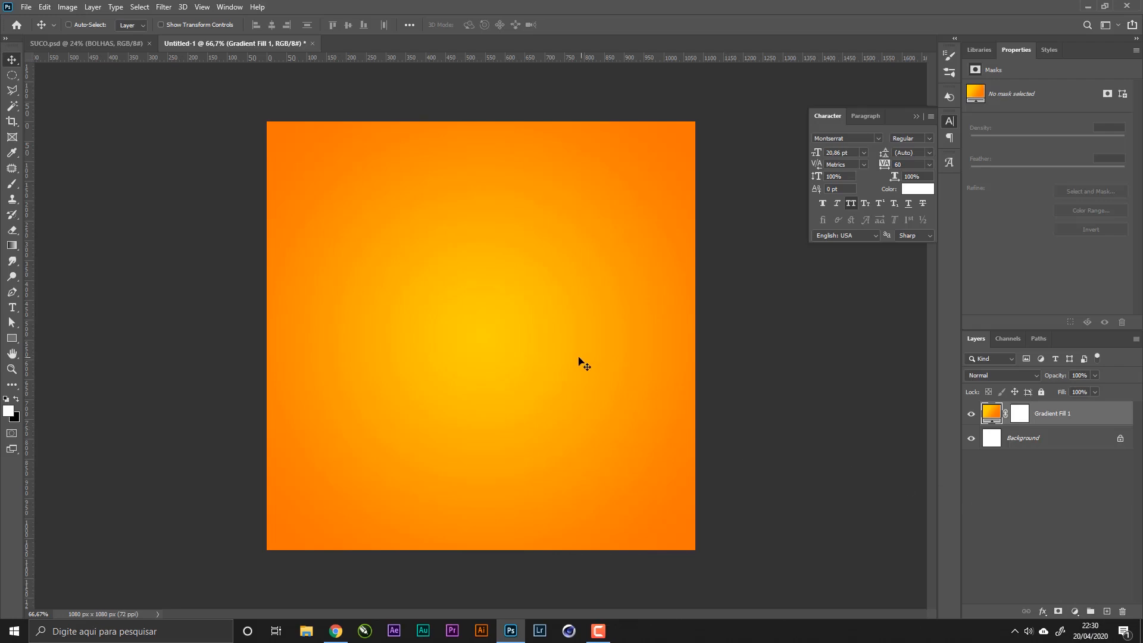
pyautogui.press('z')
pyautogui.moveTo(629, 334)
pyautogui.mouseDown()
pyautogui.moveTo(668, 350)
pyautogui.moveTo(631, 339)
pyautogui.moveTo(639, 345)
pyautogui.mouseUp()
pyautogui.moveTo(722, 411); pyautogui.dragTo(719, 410)
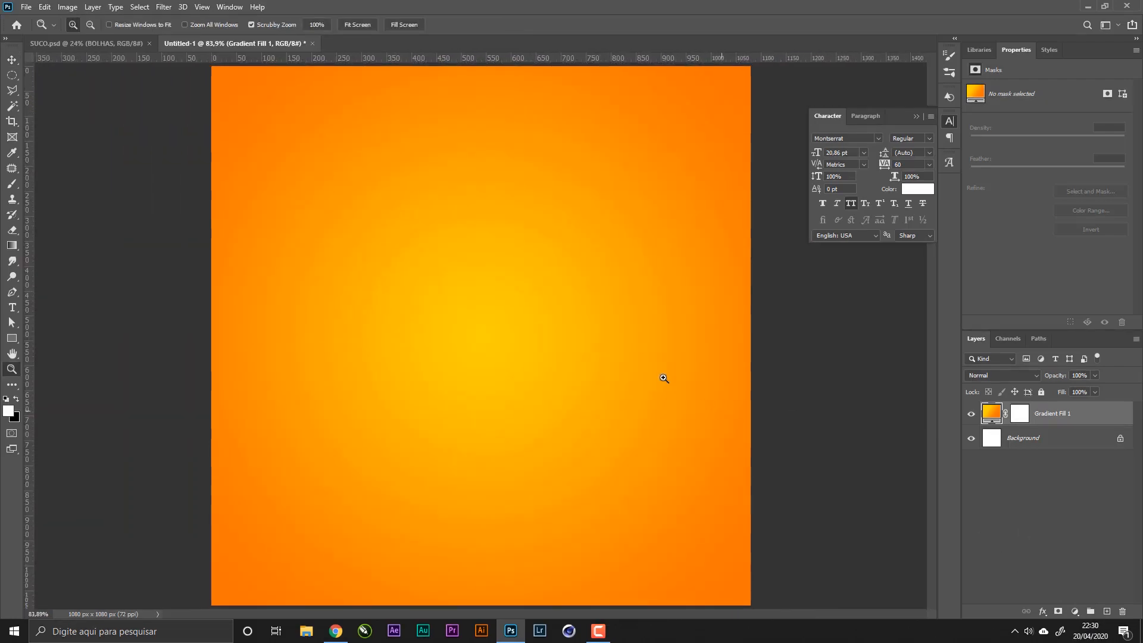
pyautogui.click(12, 59)
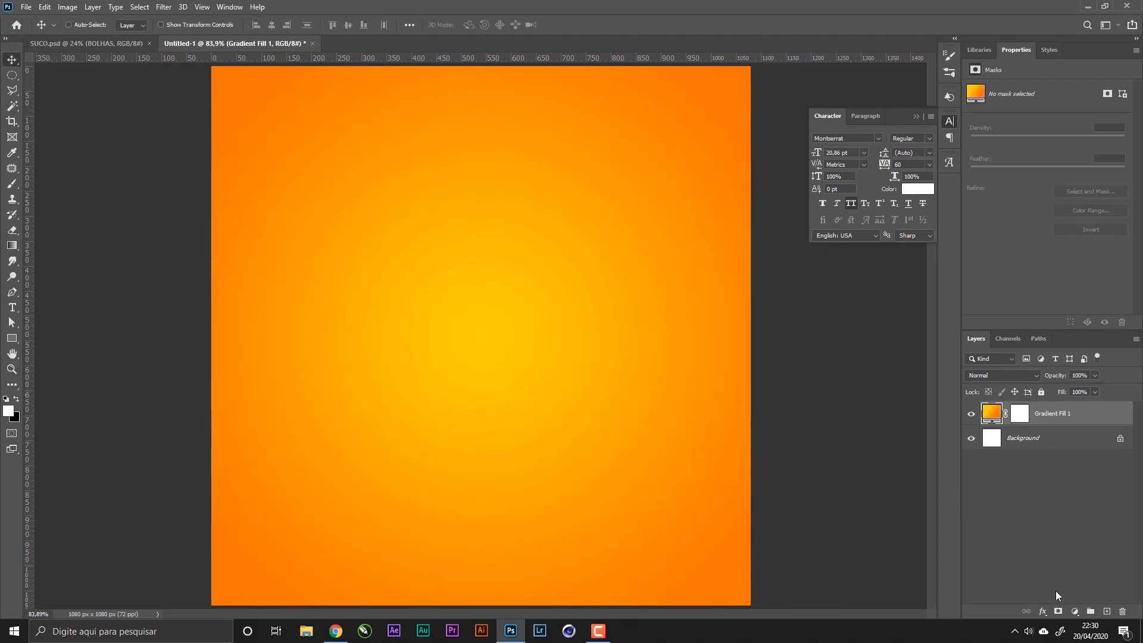
# - Add a Pattern Fill layer above the gradient fill
pyautogui.click(1075, 612)
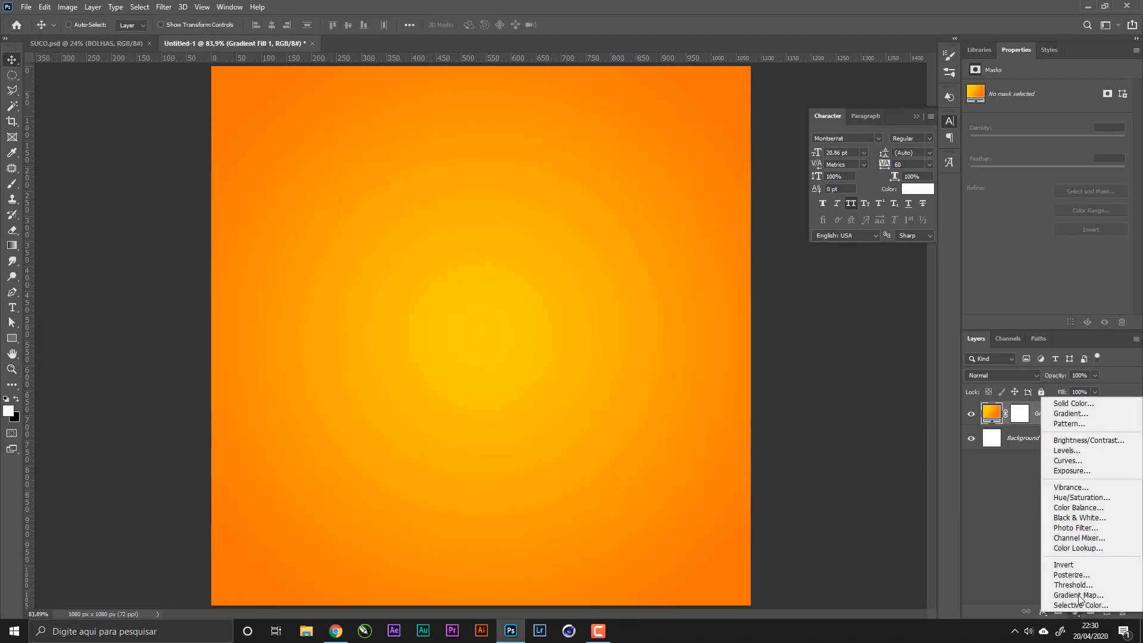
pyautogui.click(1079, 425)
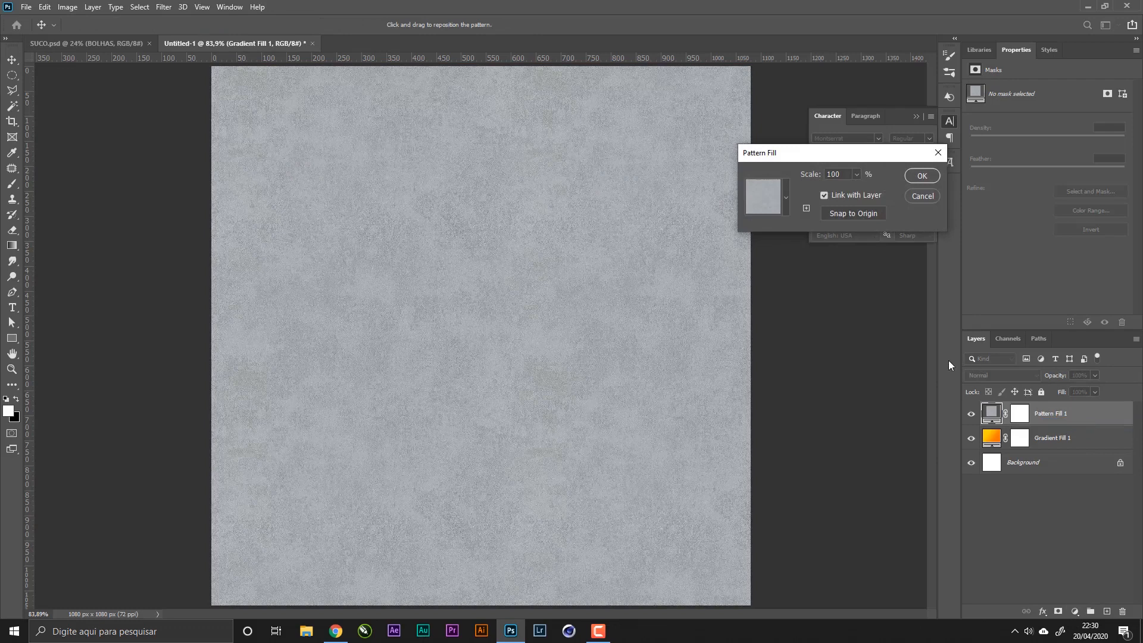
# - Examine the preset patterns under Padrões herdados e muito mais, including Padrões da Web, Preenchimento com Textura, Preenchimento com Textura 2 and Padrões de Pedra
pyautogui.click(787, 197)
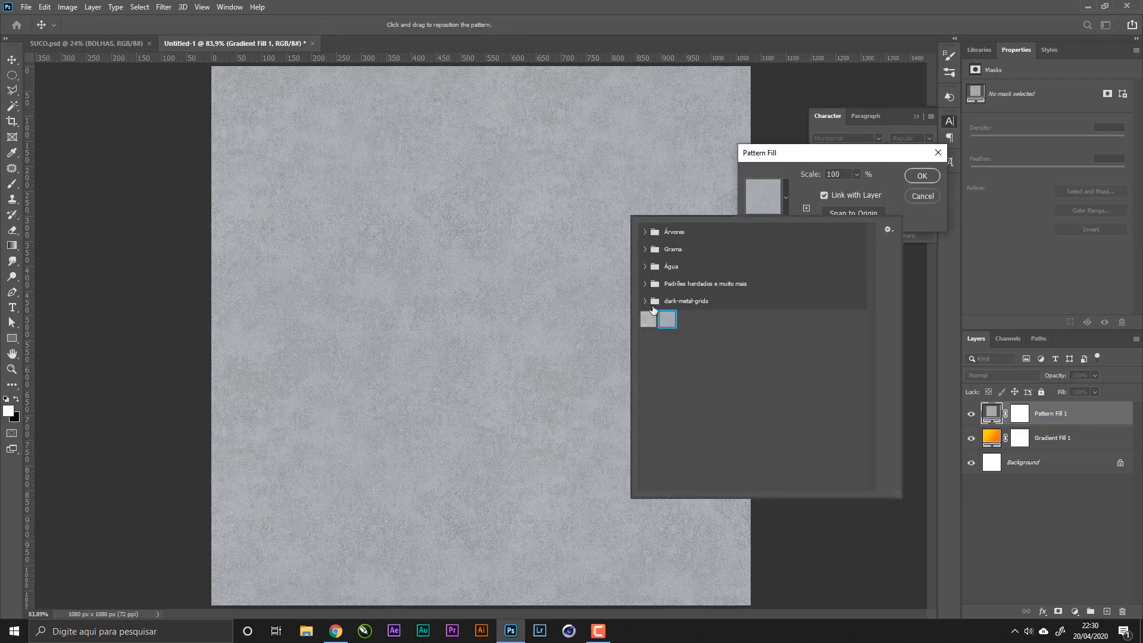
pyautogui.click(644, 284)
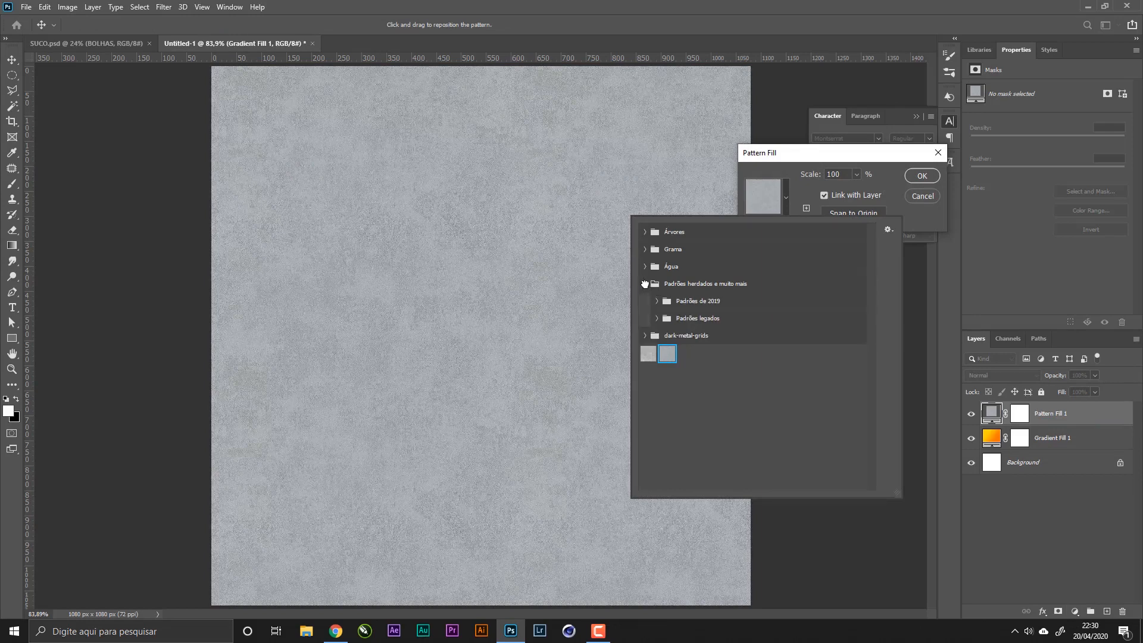
pyautogui.click(657, 301)
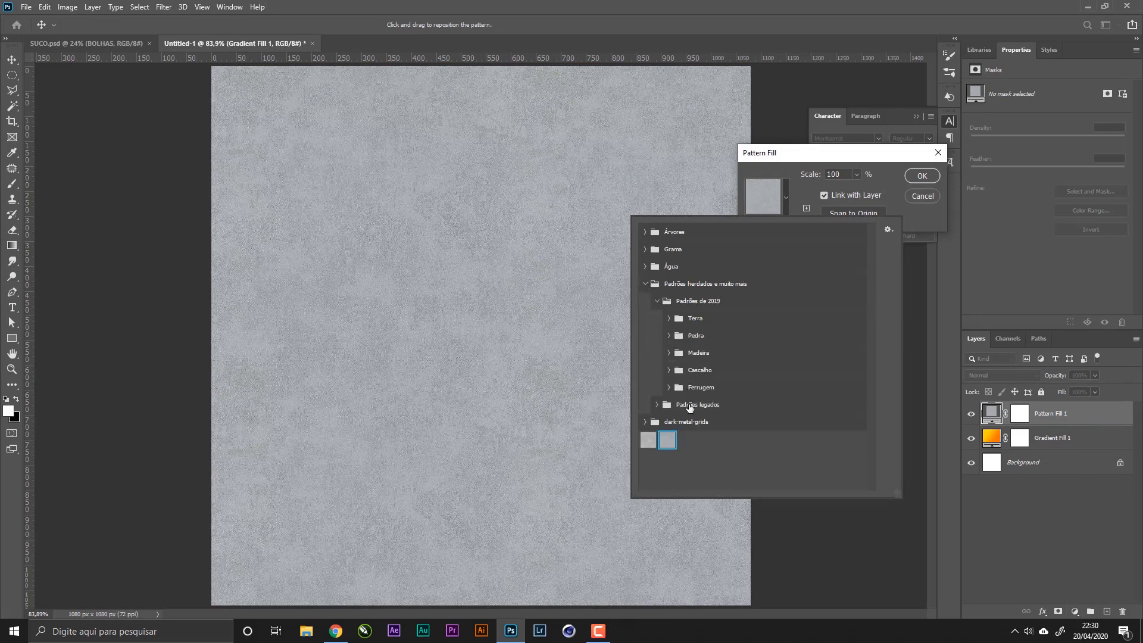
pyautogui.click(656, 300)
pyautogui.click(657, 318)
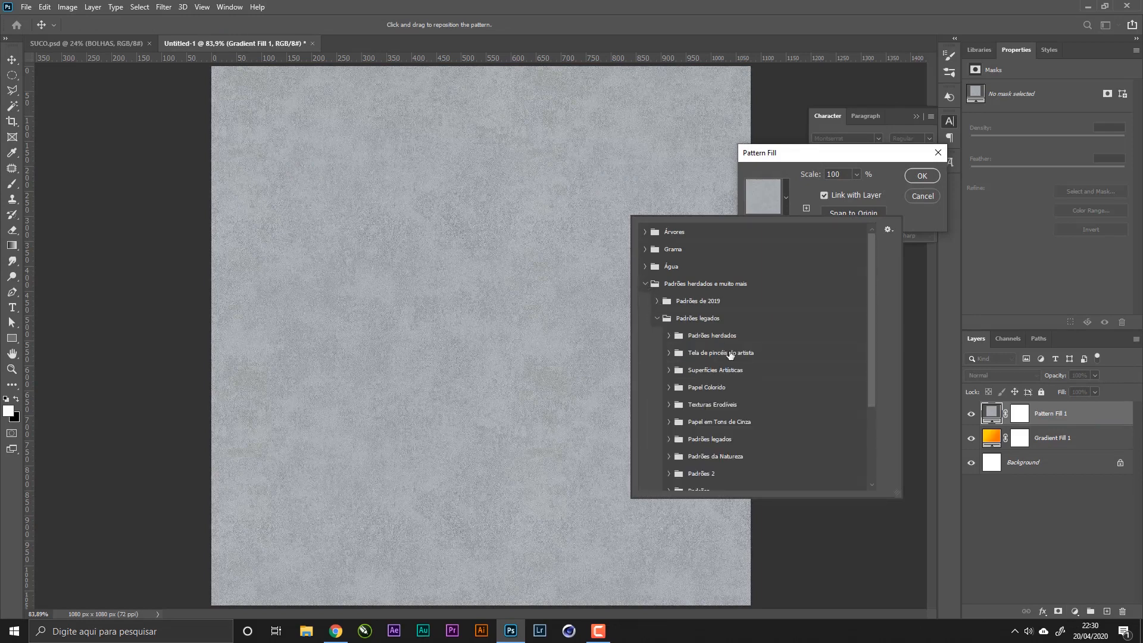
pyautogui.scroll(-5, 675, 351)
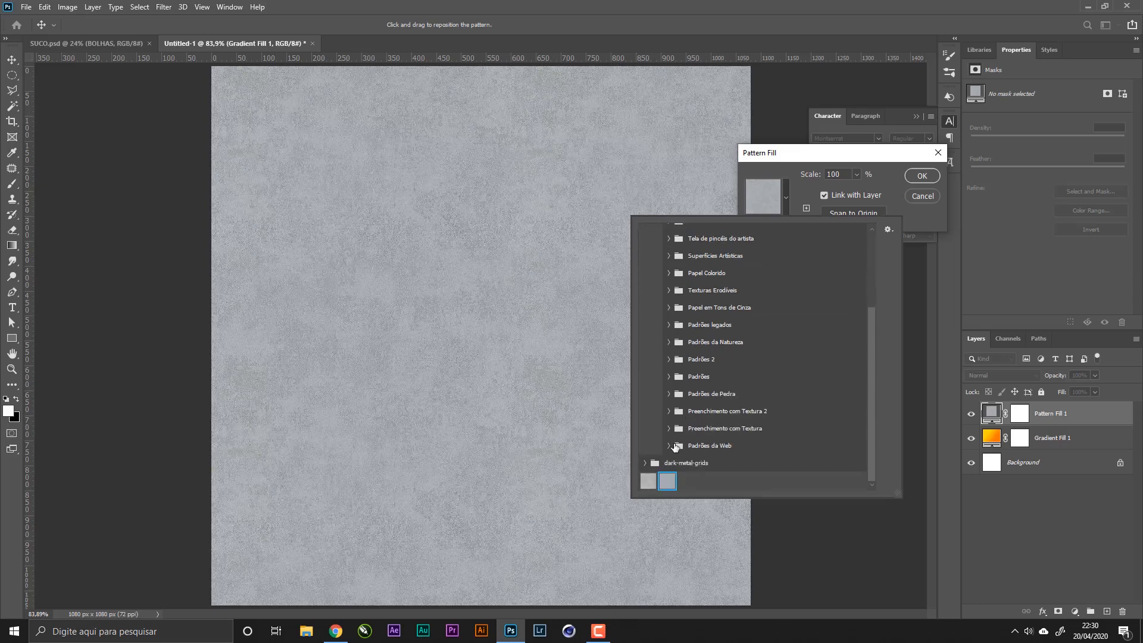
pyautogui.click(672, 446)
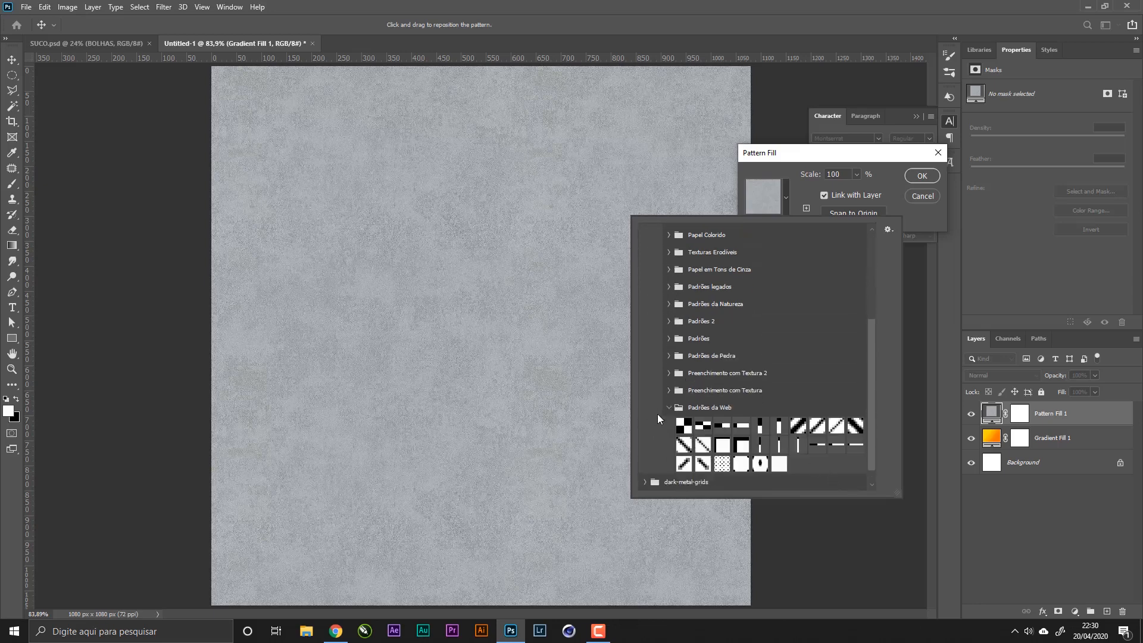
pyautogui.click(669, 407)
pyautogui.click(669, 428)
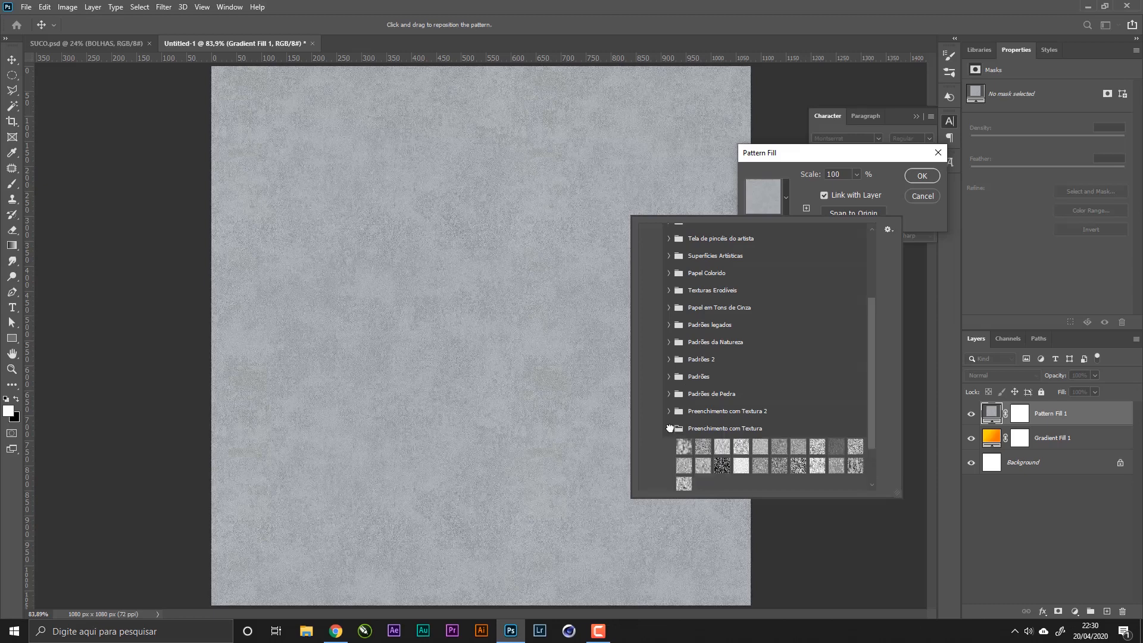
pyautogui.scroll(-2, 662, 427)
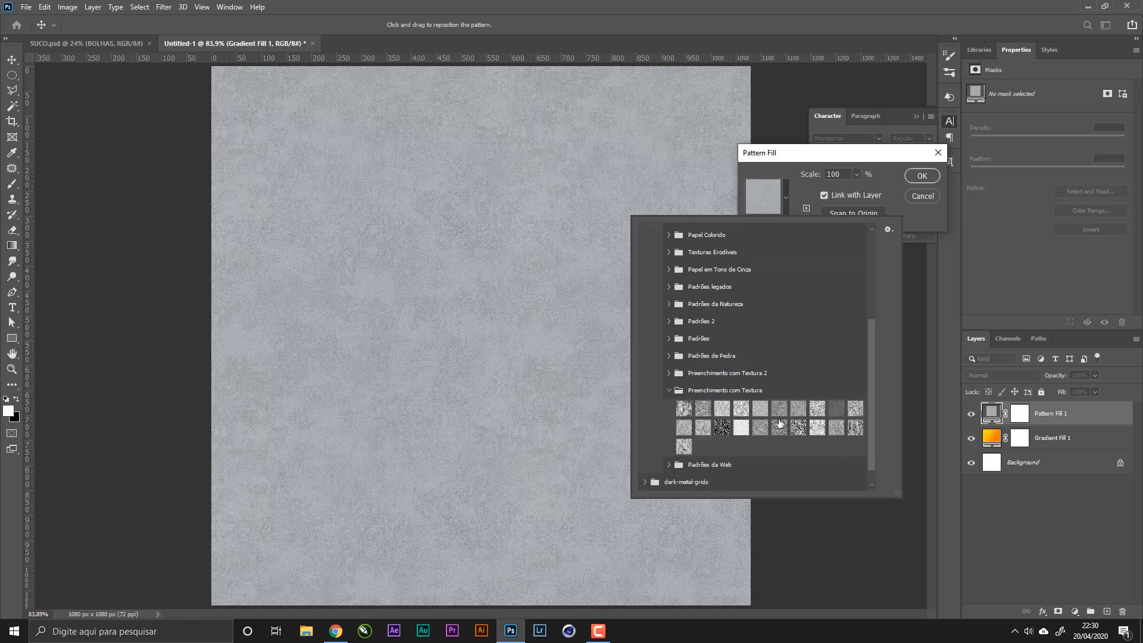
pyautogui.click(668, 373)
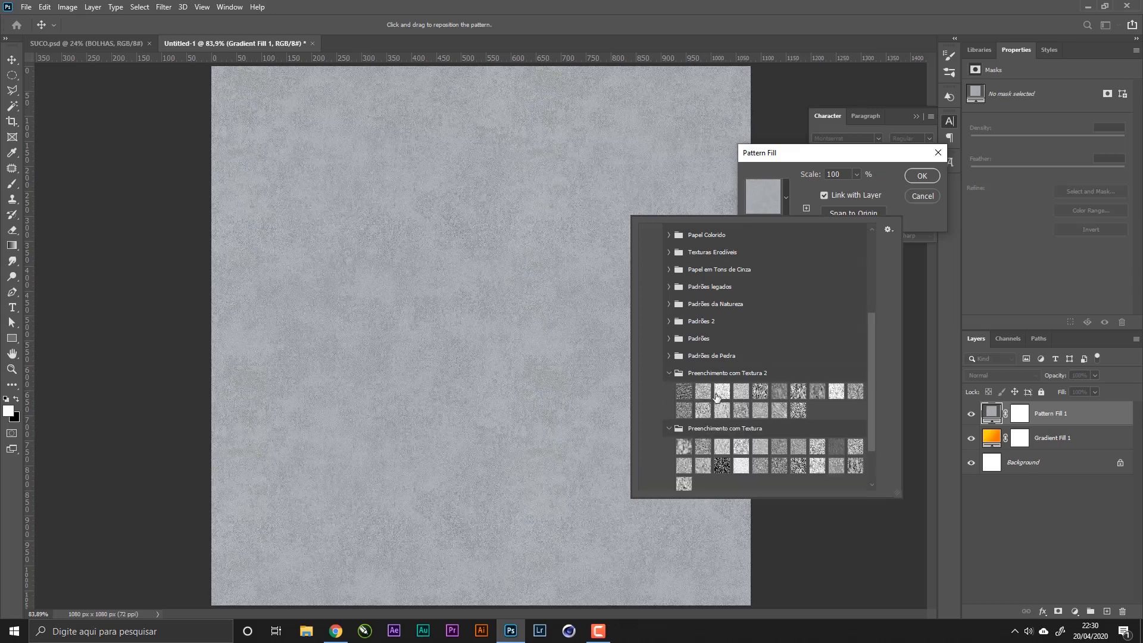
pyautogui.click(668, 373)
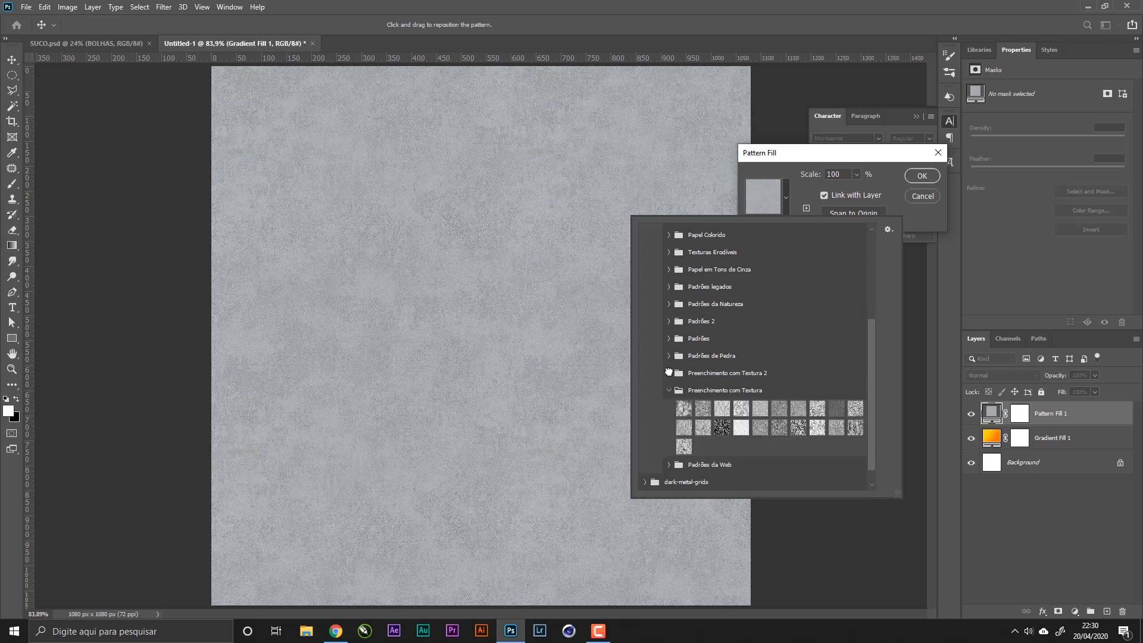
pyautogui.click(669, 355)
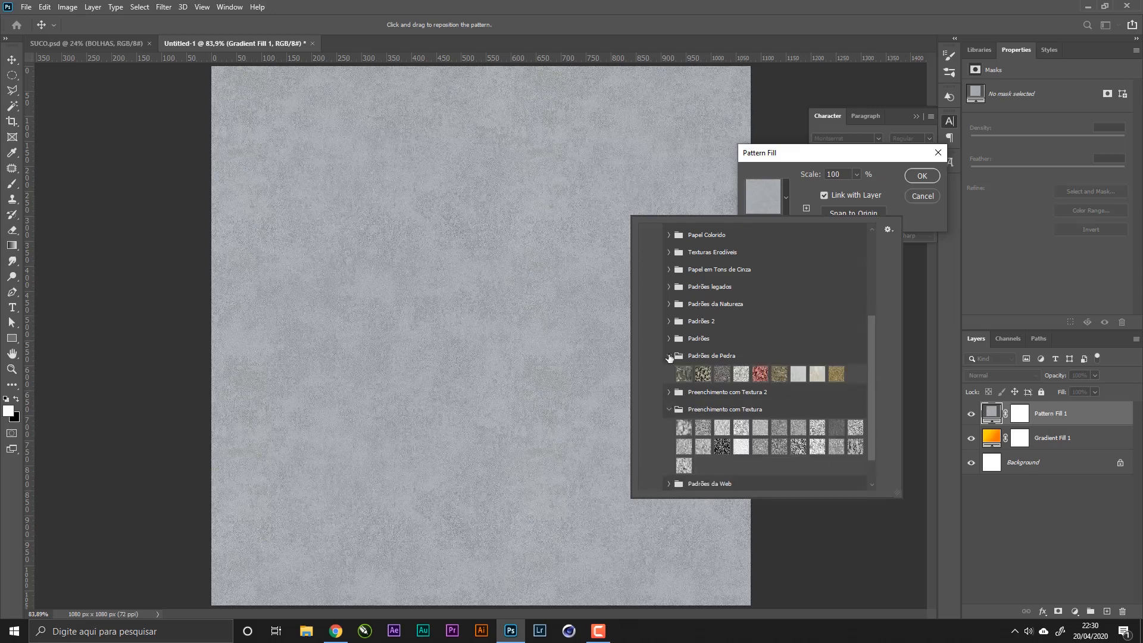
pyautogui.click(670, 355)
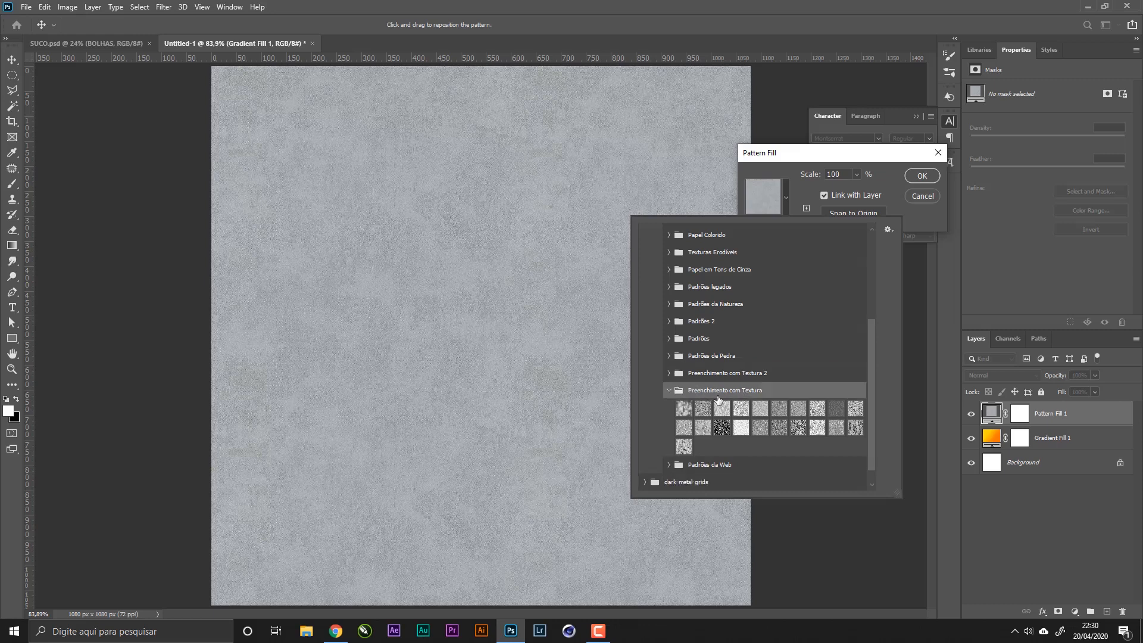
pyautogui.scroll(-1, 763, 396)
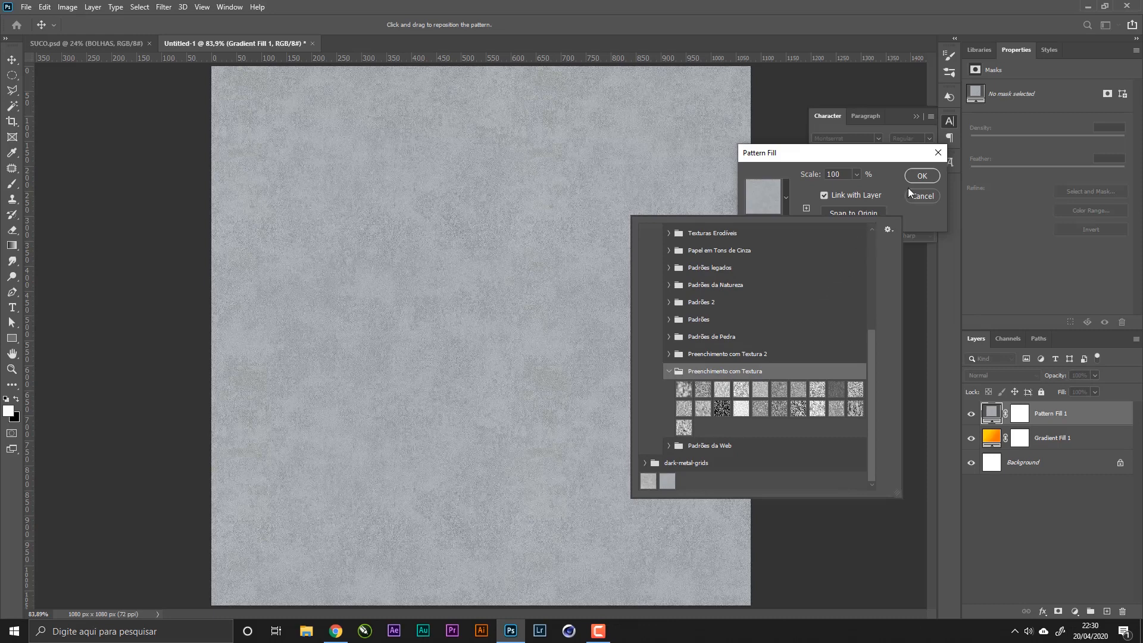
pyautogui.click(863, 152)
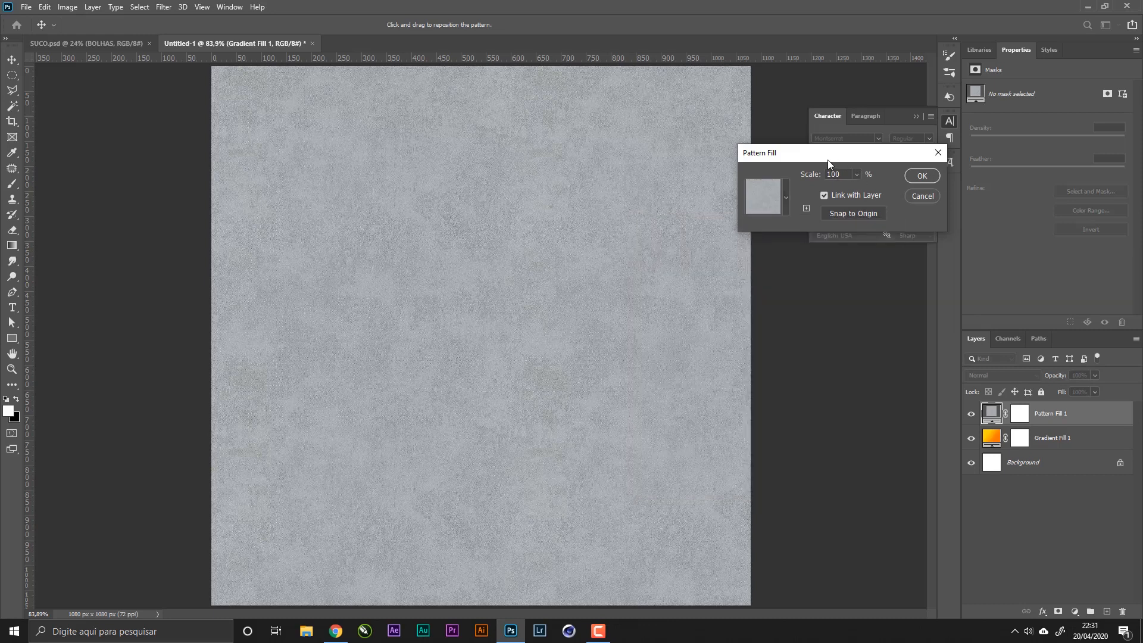
# - Apply the gray textured pattern fill at 100% scale and set its layer's blend mode to Overlay
pyautogui.moveTo(827, 160); pyautogui.dragTo(813, 160)
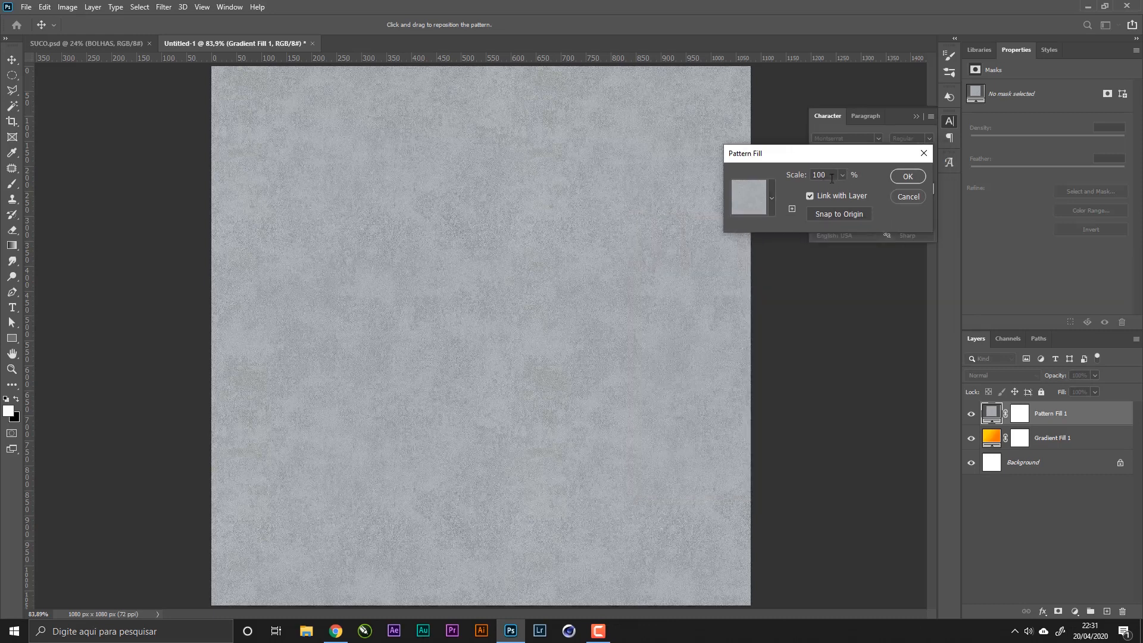
pyautogui.click(907, 176)
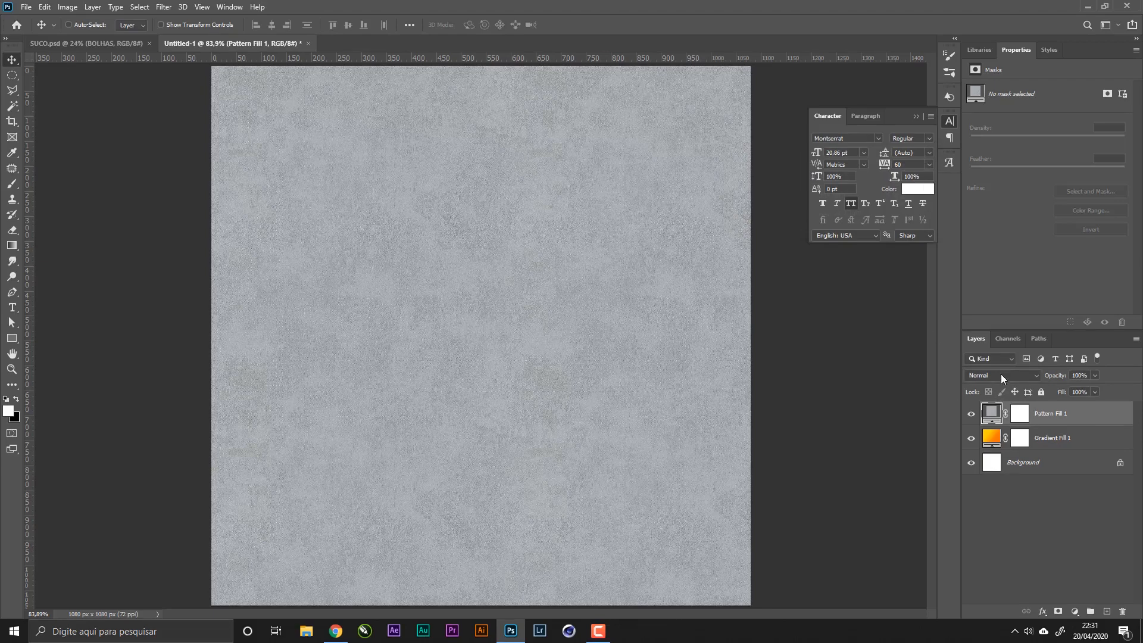
pyautogui.click(1001, 375)
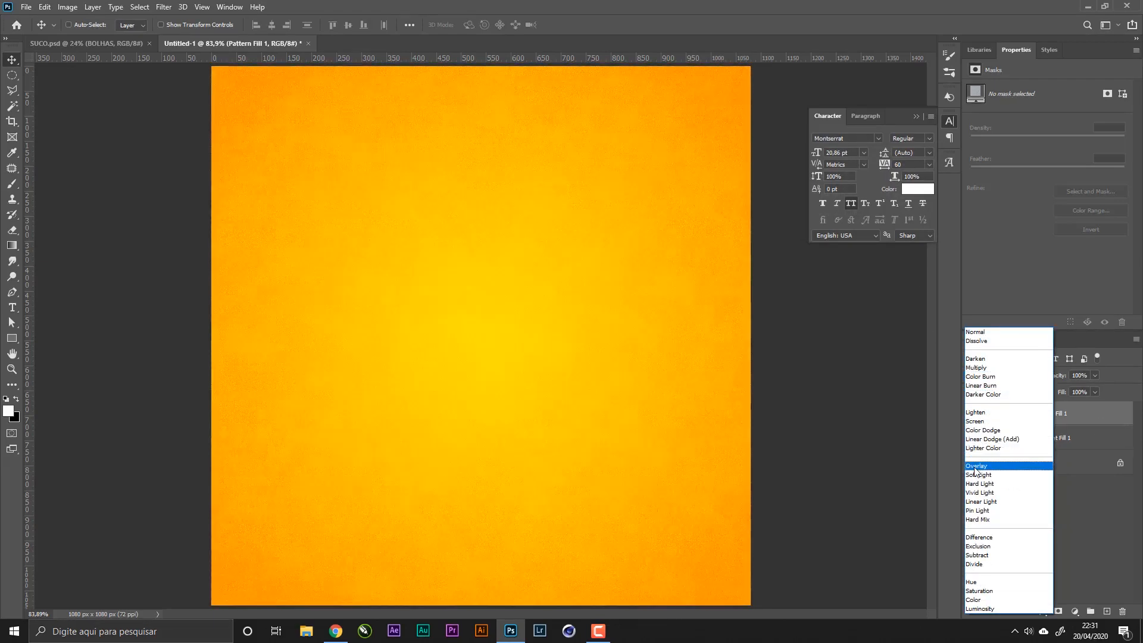
pyautogui.click(976, 466)
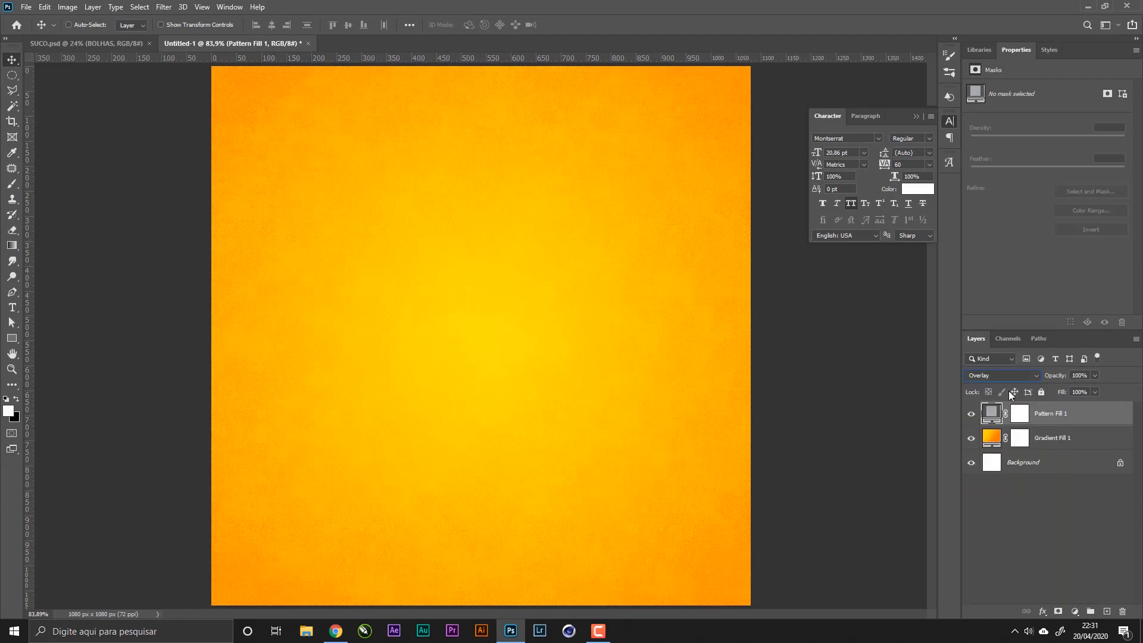
# - Set the pattern fill layer's opacity to 30%
pyautogui.click(1096, 375)
pyautogui.moveTo(1066, 388); pyautogui.dragTo(1064, 388)
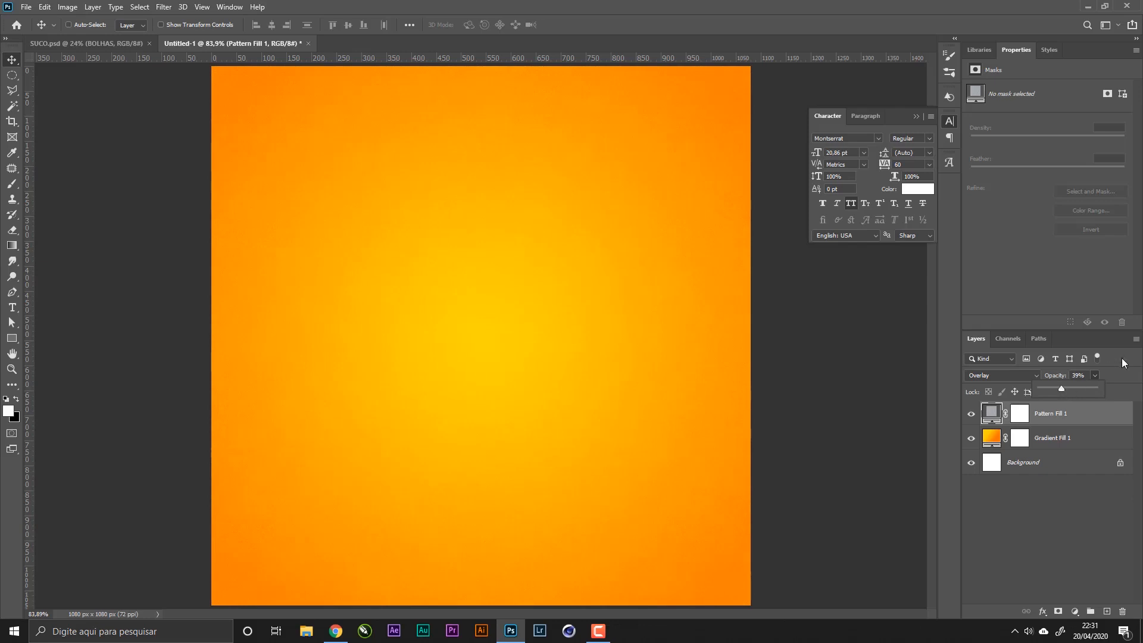
pyautogui.click(1095, 376)
pyautogui.write('40')
pyautogui.press('Return')
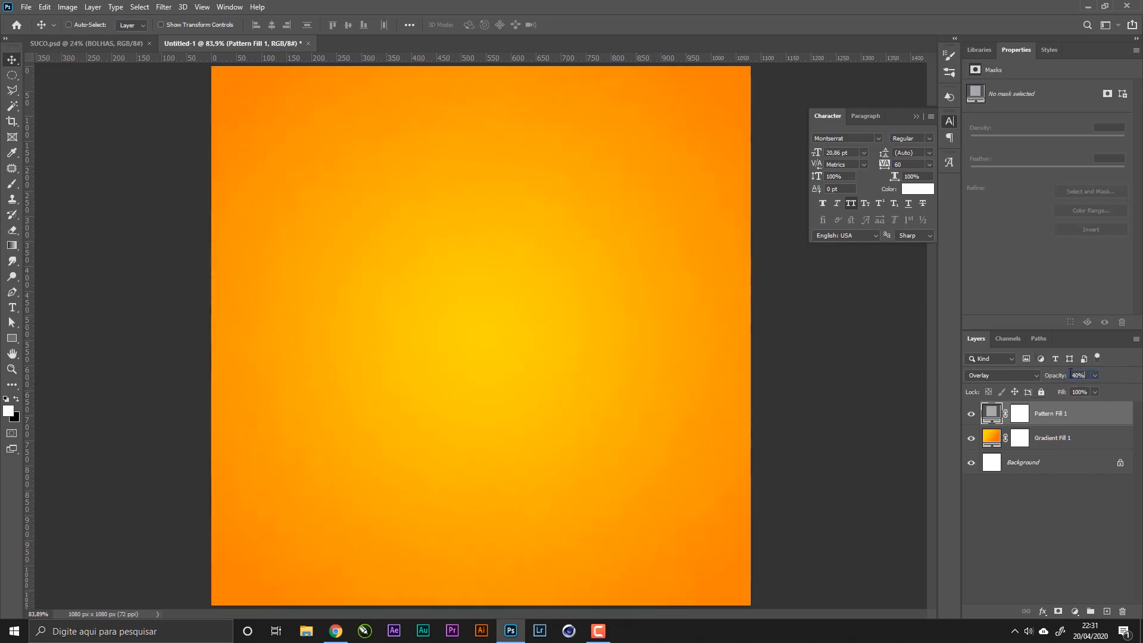
pyautogui.write('30')
pyautogui.press('Return')
# - Delete the white Background layer and put the pattern and gradient fill layers into a group named BACKGROUND
pyautogui.click(1075, 469)
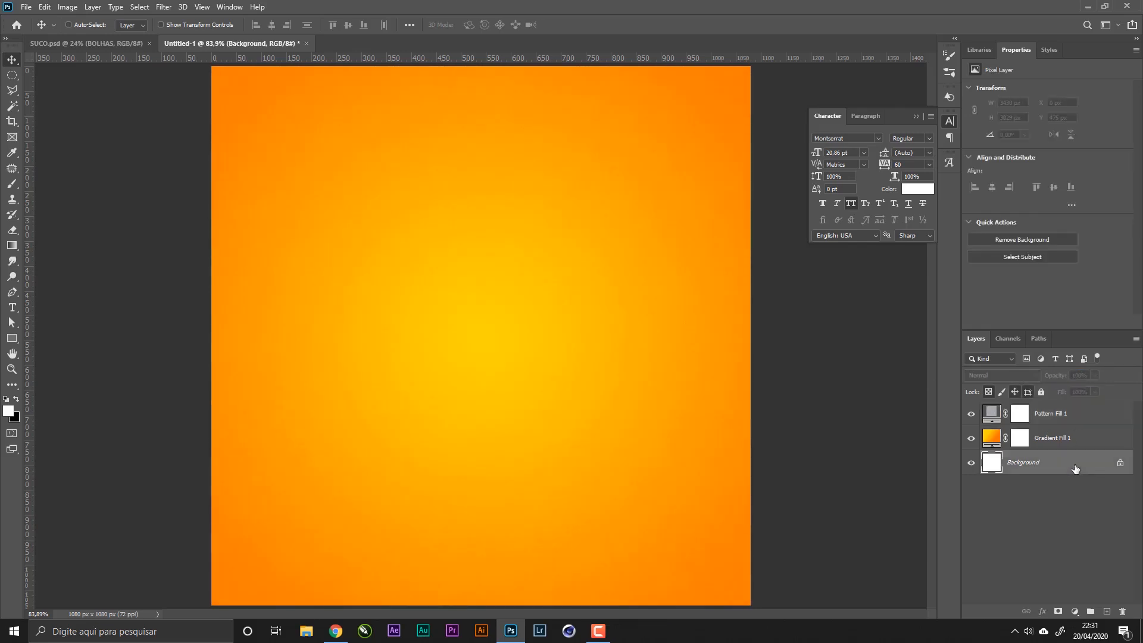
pyautogui.press('Delete')
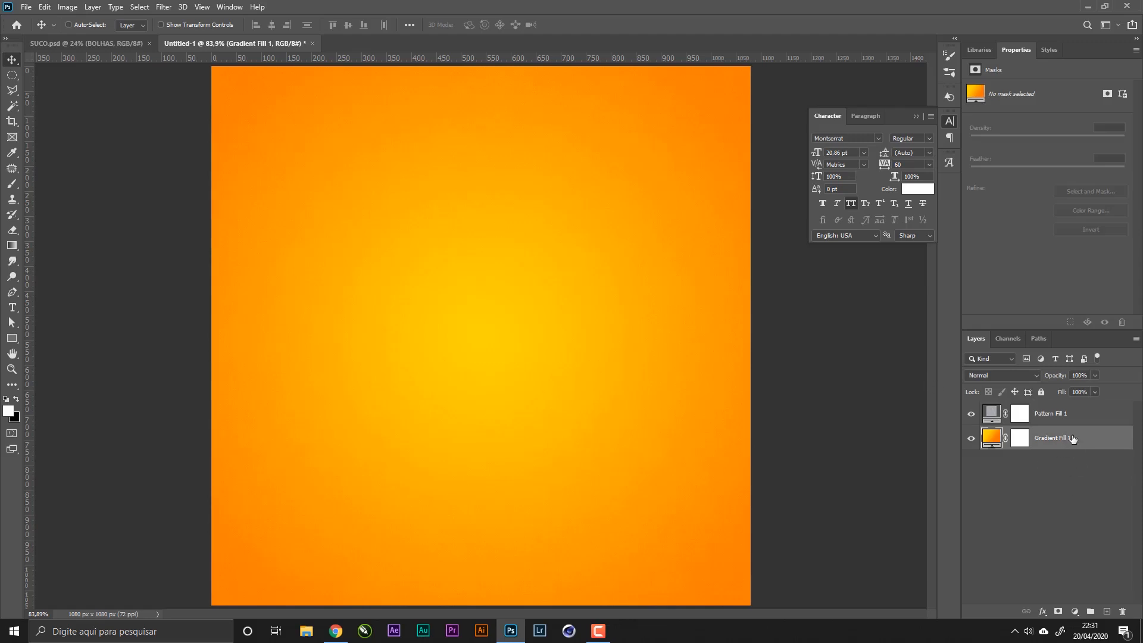
pyautogui.keyDown('shift'); pyautogui.click(1082, 415); pyautogui.keyUp('shift')
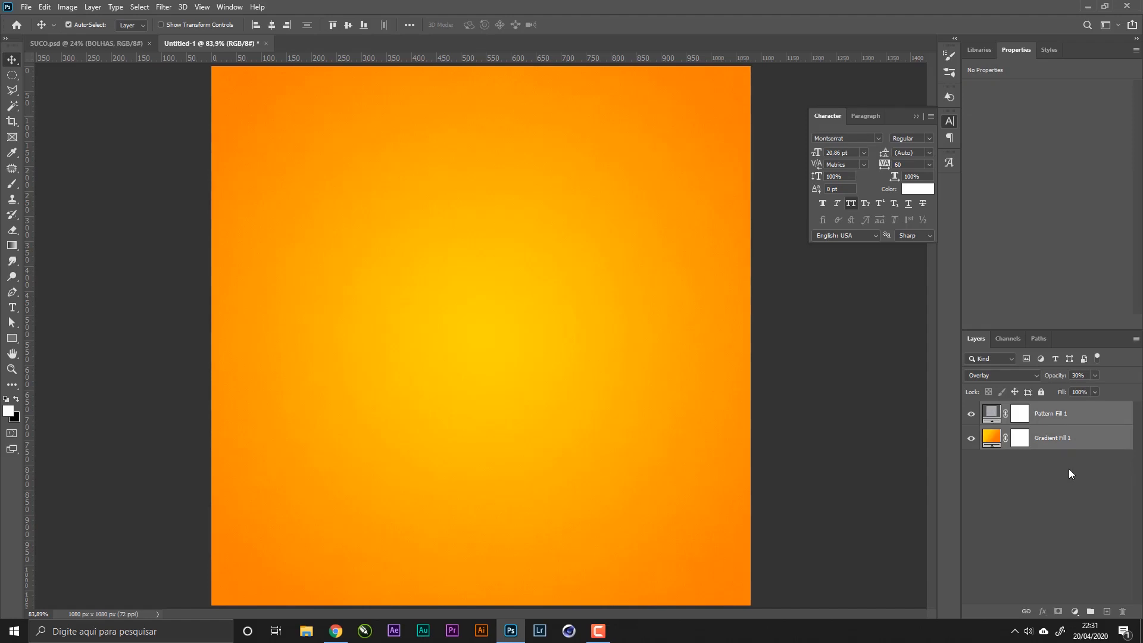
pyautogui.hotkey('ctrl', 'g')
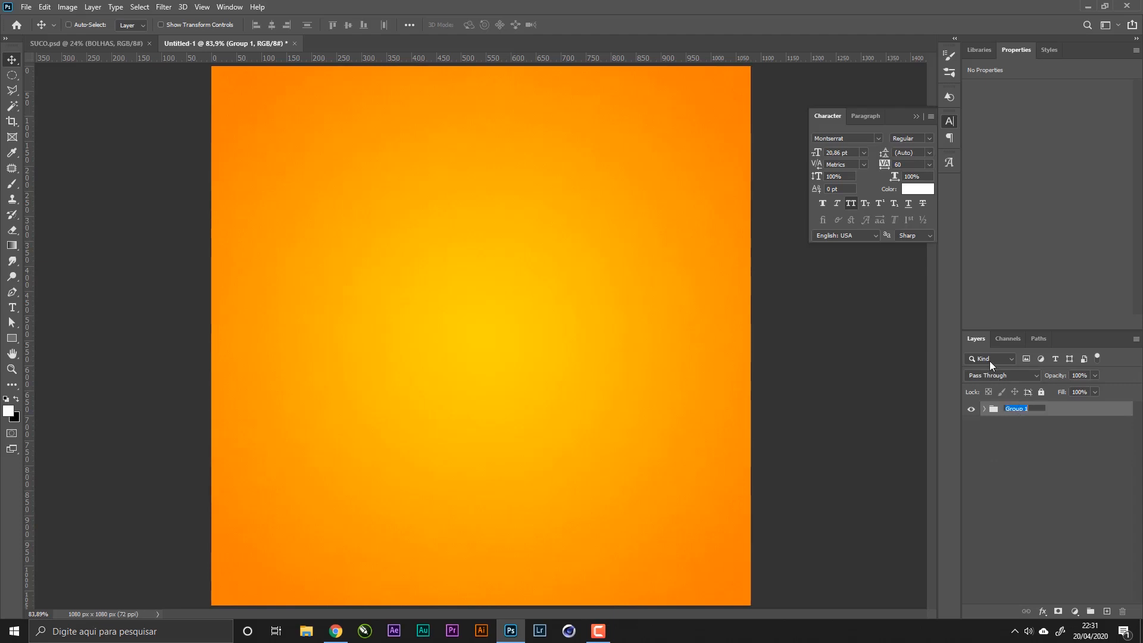
pyautogui.press('BackSpace')
pyautogui.write('BACKGROUND')
pyautogui.press('Return')
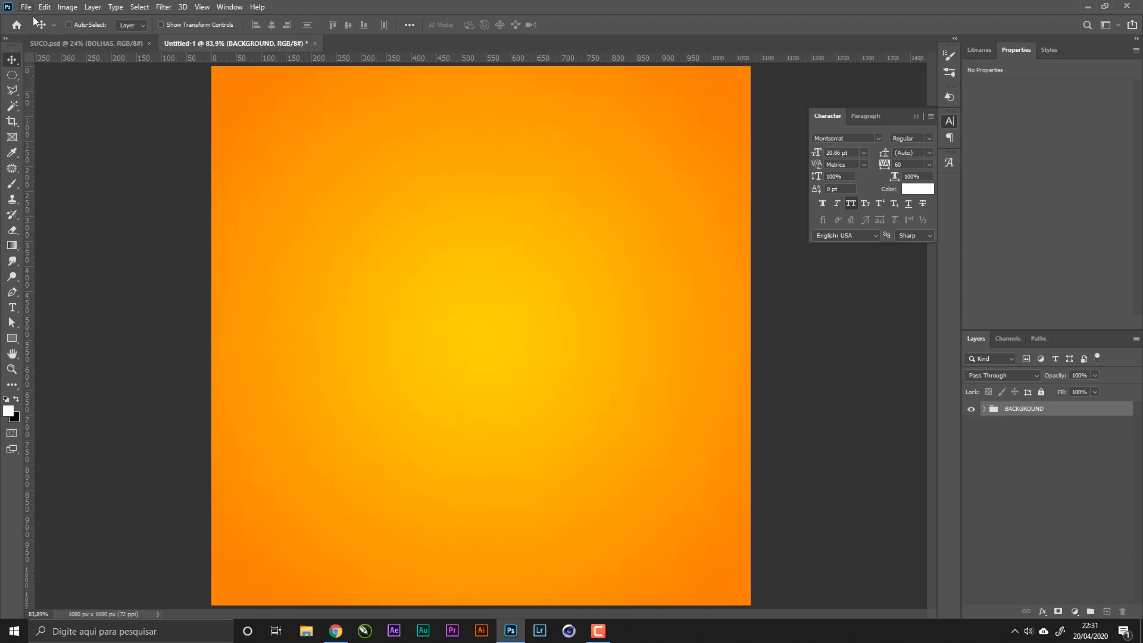
# - Place the orange juice image gvfeexp8hx7jxd8m8yr4 from the desktop as an embedded smart object at its default fit
pyautogui.click(20, 6)
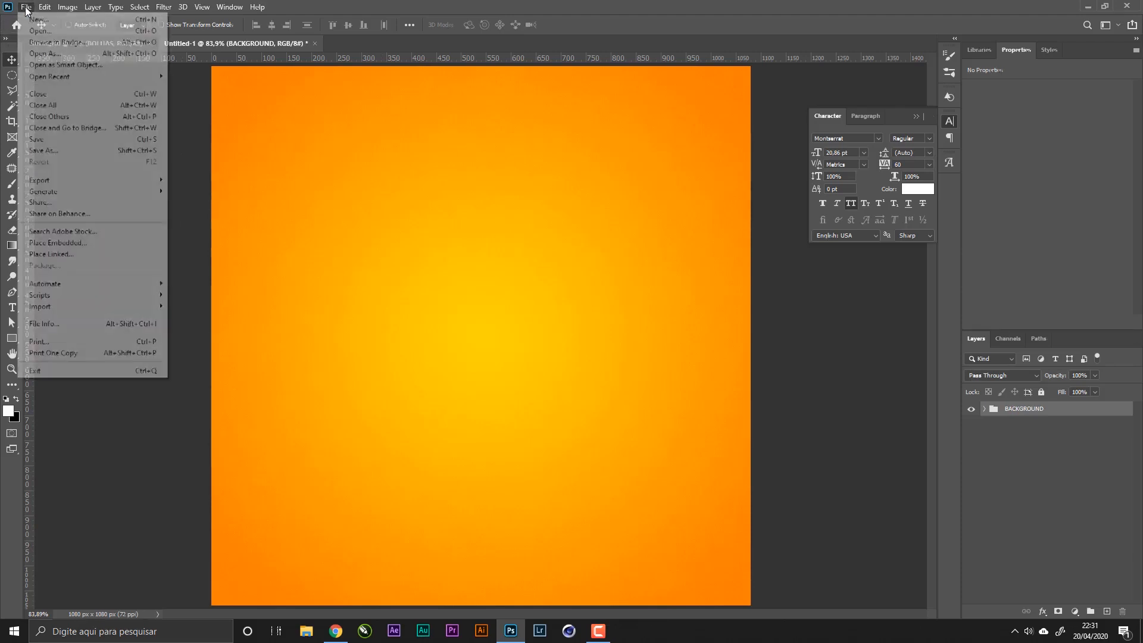
pyautogui.click(66, 242)
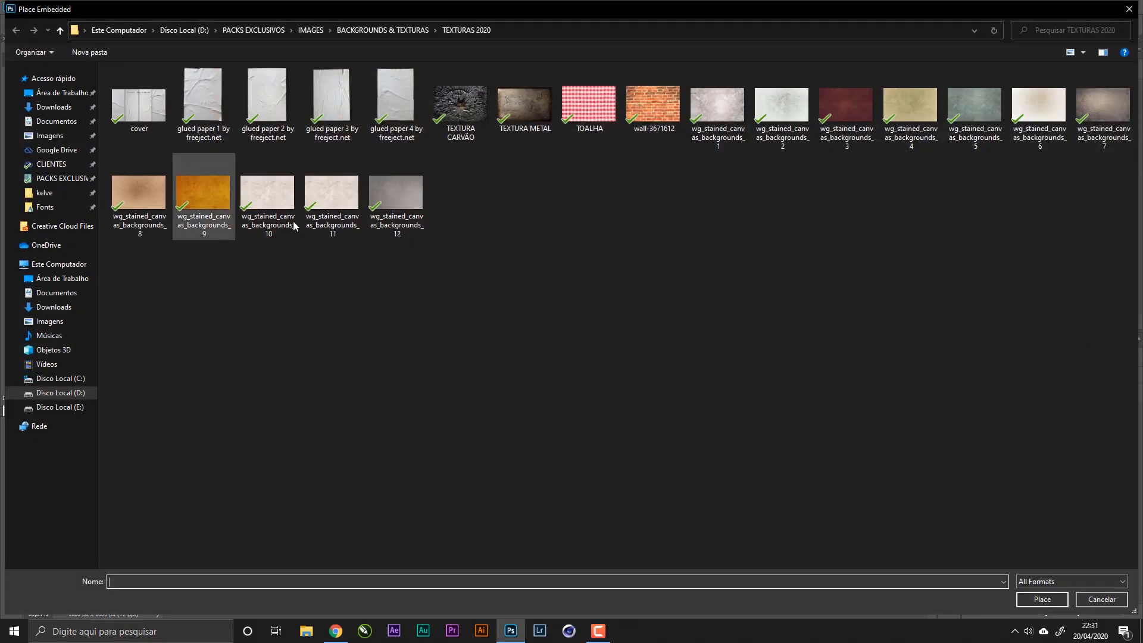
pyautogui.click(74, 95)
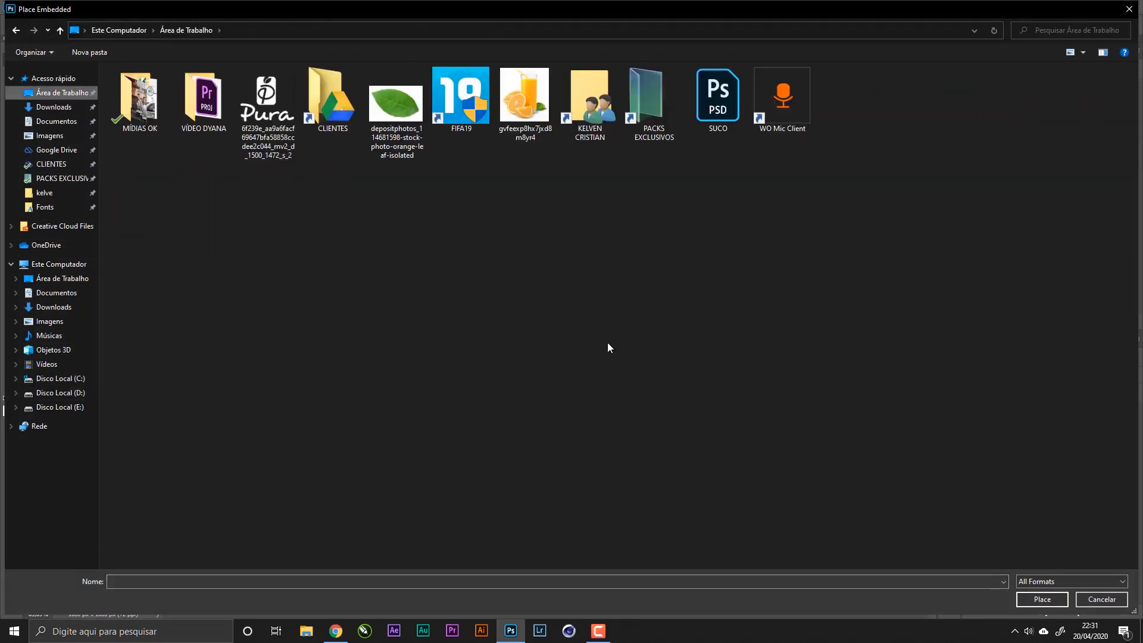
pyautogui.doubleClick(515, 84)
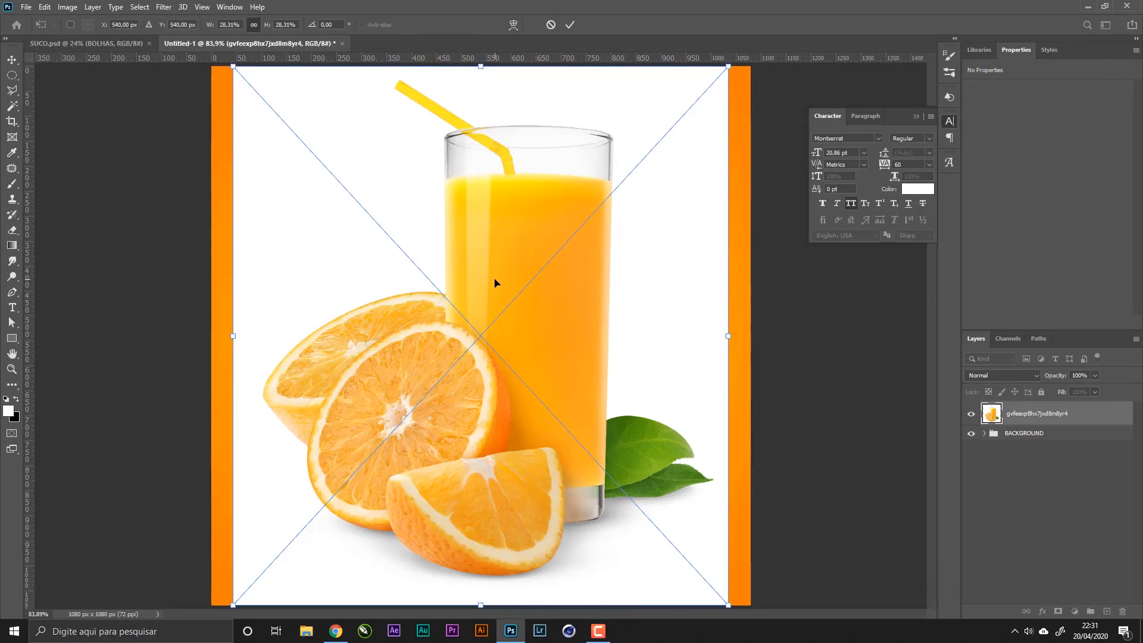
pyautogui.press('Return')
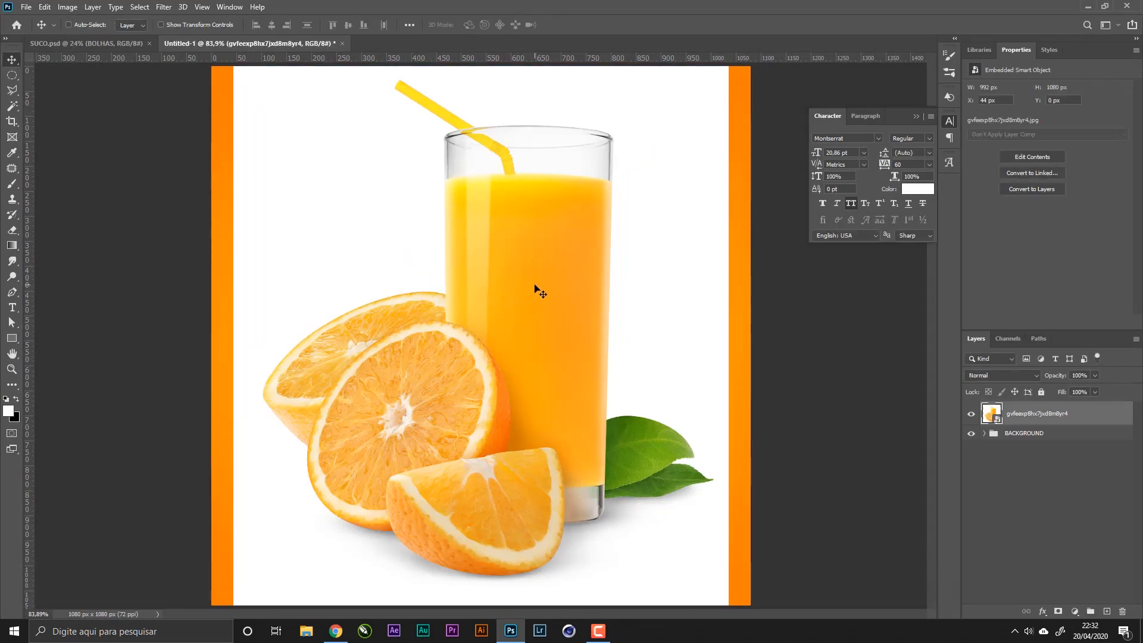
# - Start a Pen tool path at the lower corner of the straw's open end and curve it to the upper corner
pyautogui.press('z')
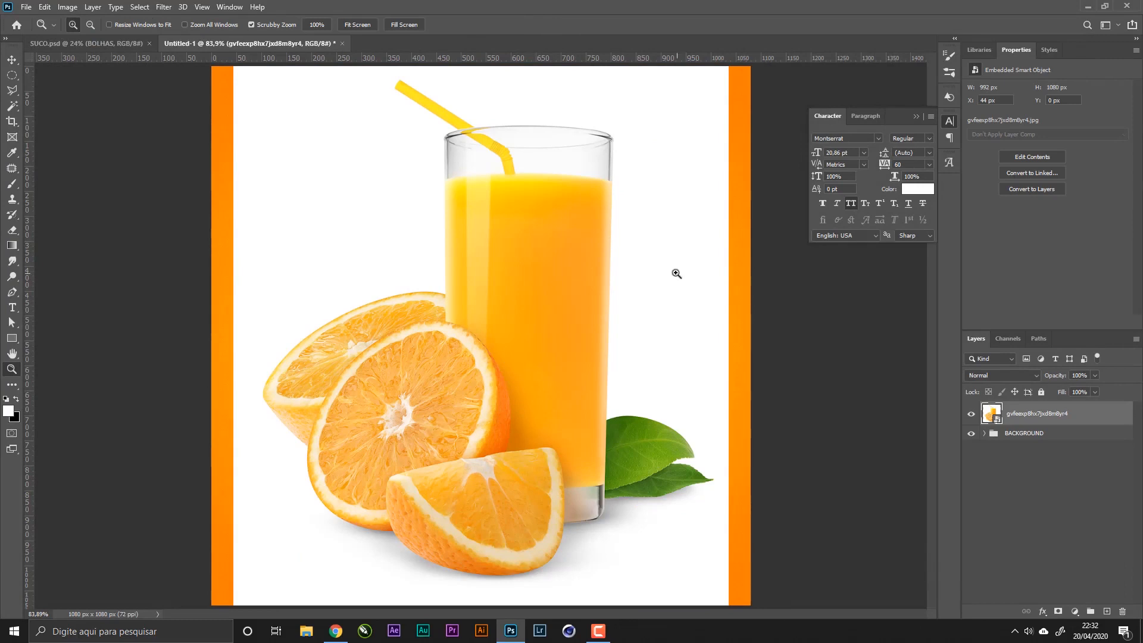
pyautogui.click(7, 61)
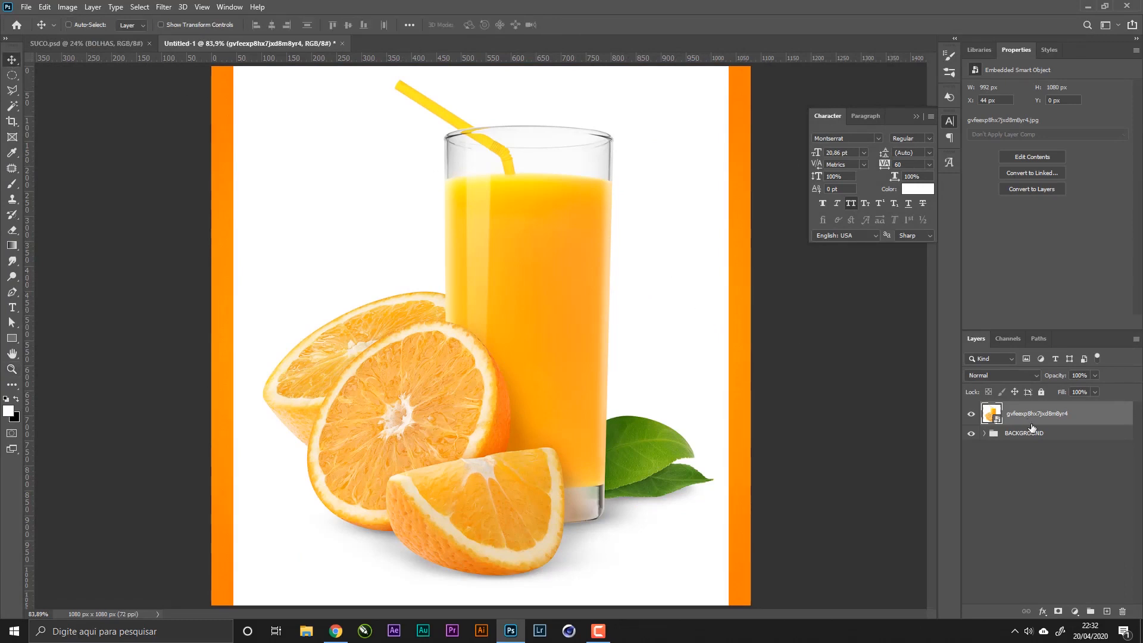
pyautogui.press('p')
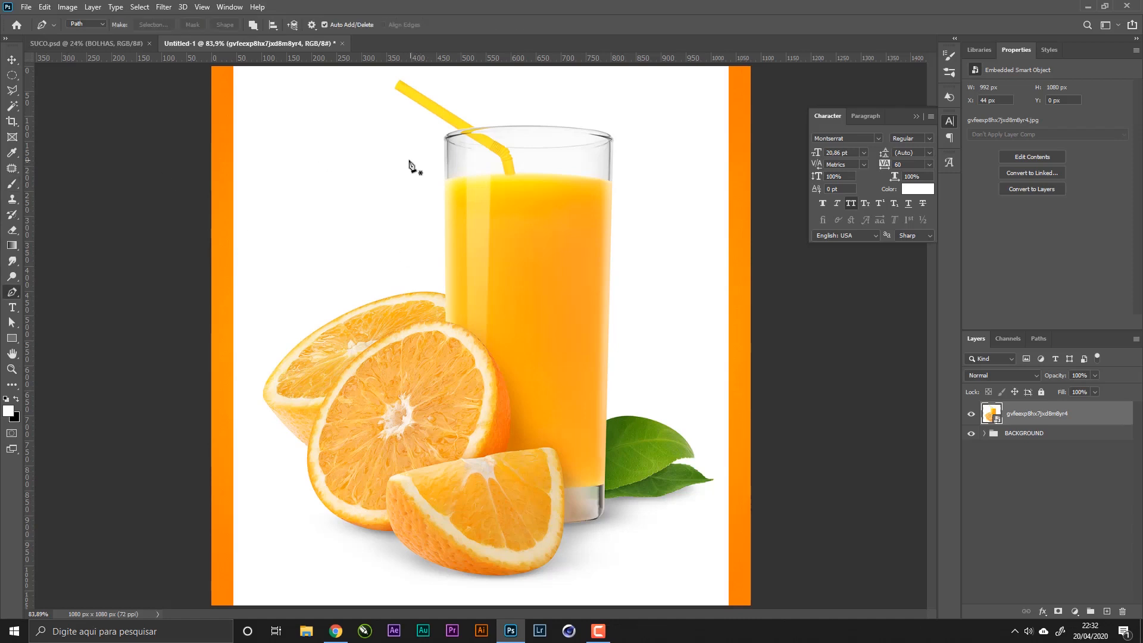
pyautogui.press('z')
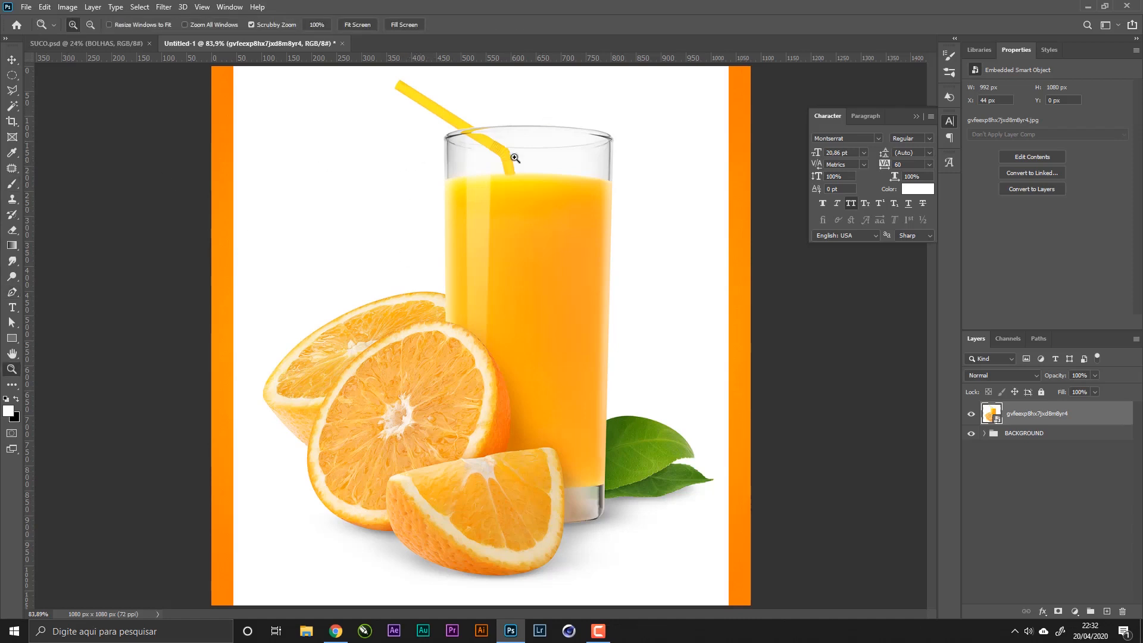
pyautogui.moveTo(461, 102); pyautogui.dragTo(386, 241)
pyautogui.moveTo(333, 166); pyautogui.dragTo(347, 170)
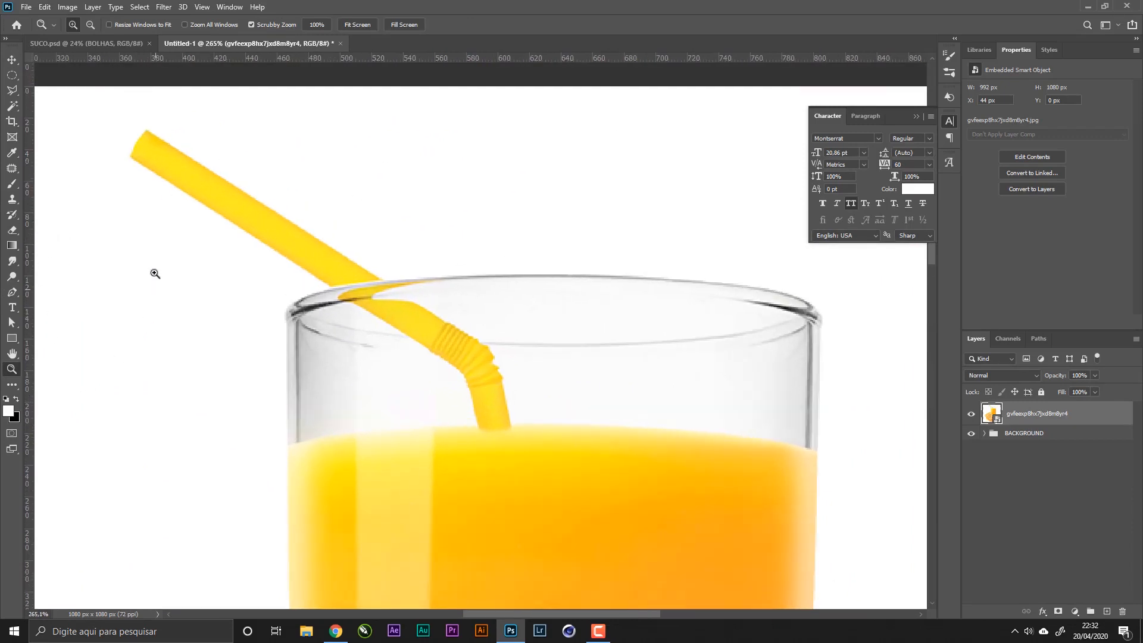
pyautogui.press('p')
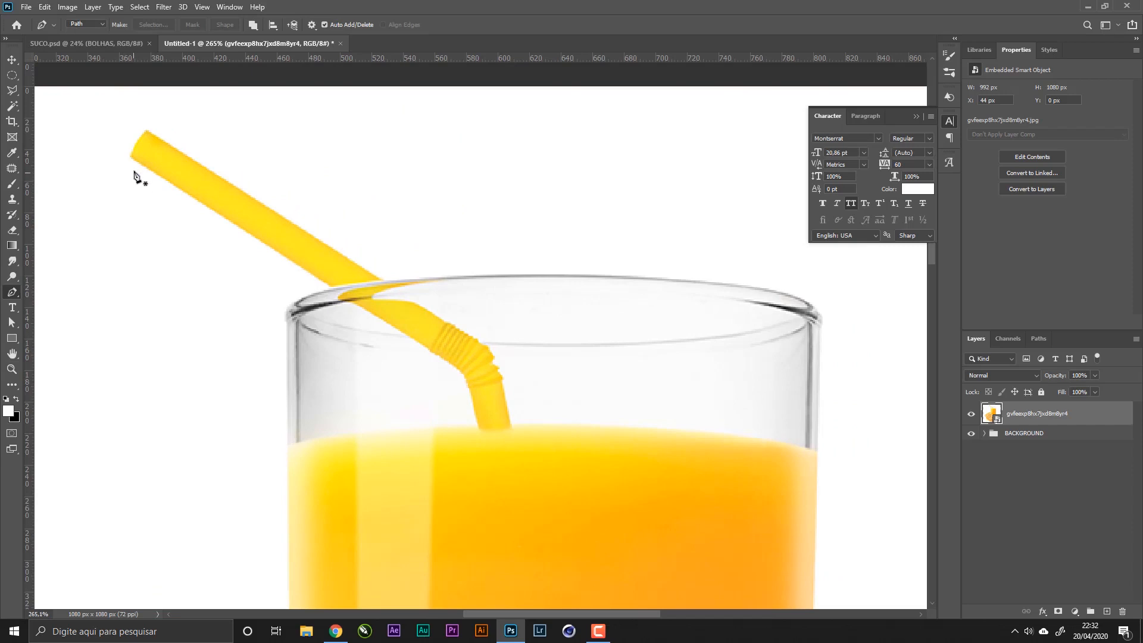
pyautogui.press('z')
pyautogui.moveTo(105, 151); pyautogui.dragTo(179, 184)
pyautogui.scroll(3, 202, 209)
pyautogui.press('p')
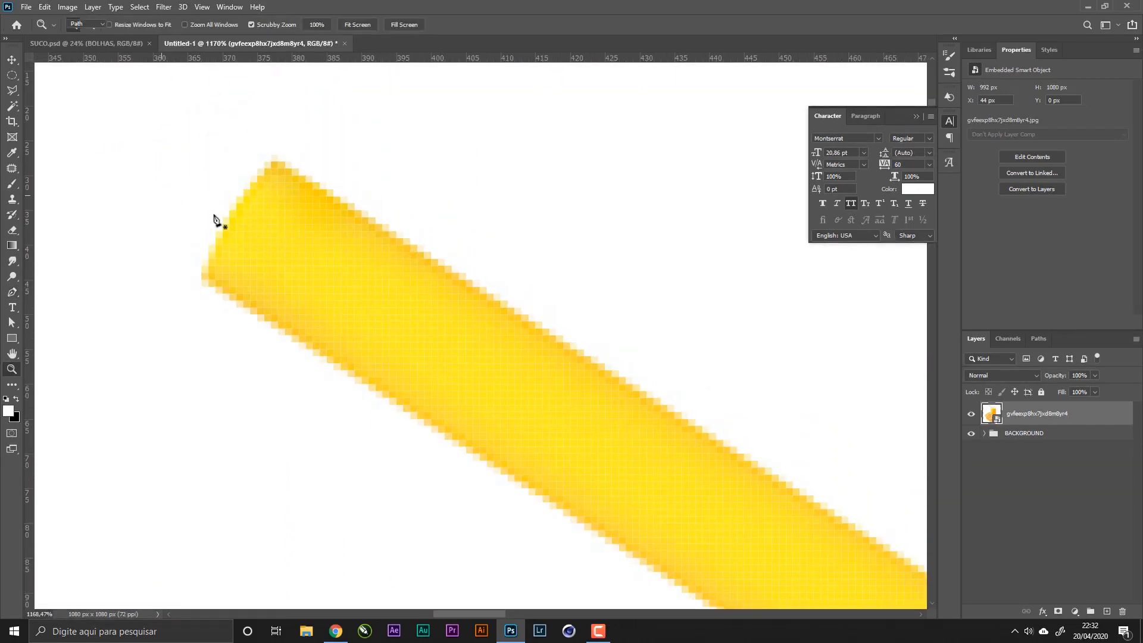
pyautogui.click(207, 280)
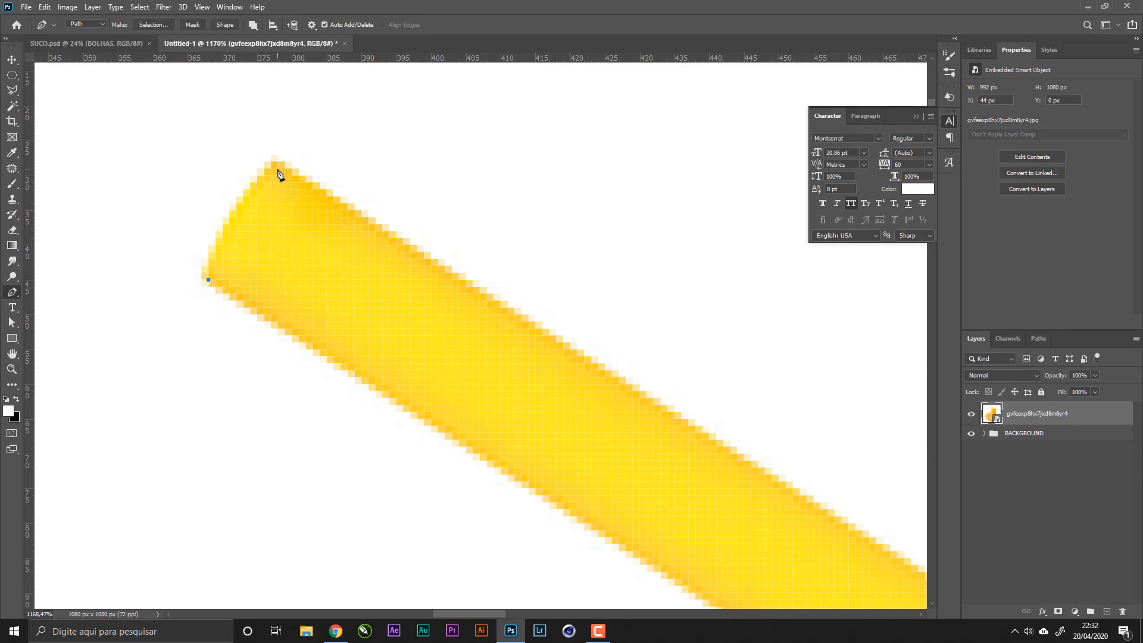
pyautogui.moveTo(278, 161); pyautogui.dragTo(350, 193)
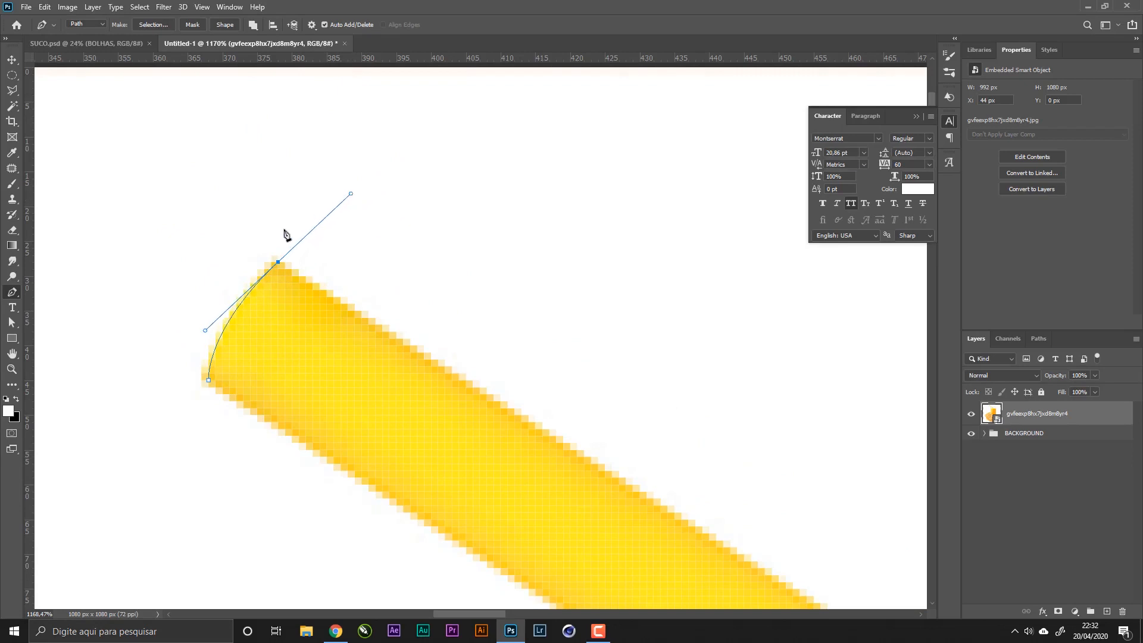
pyautogui.scroll(-1, 309, 256)
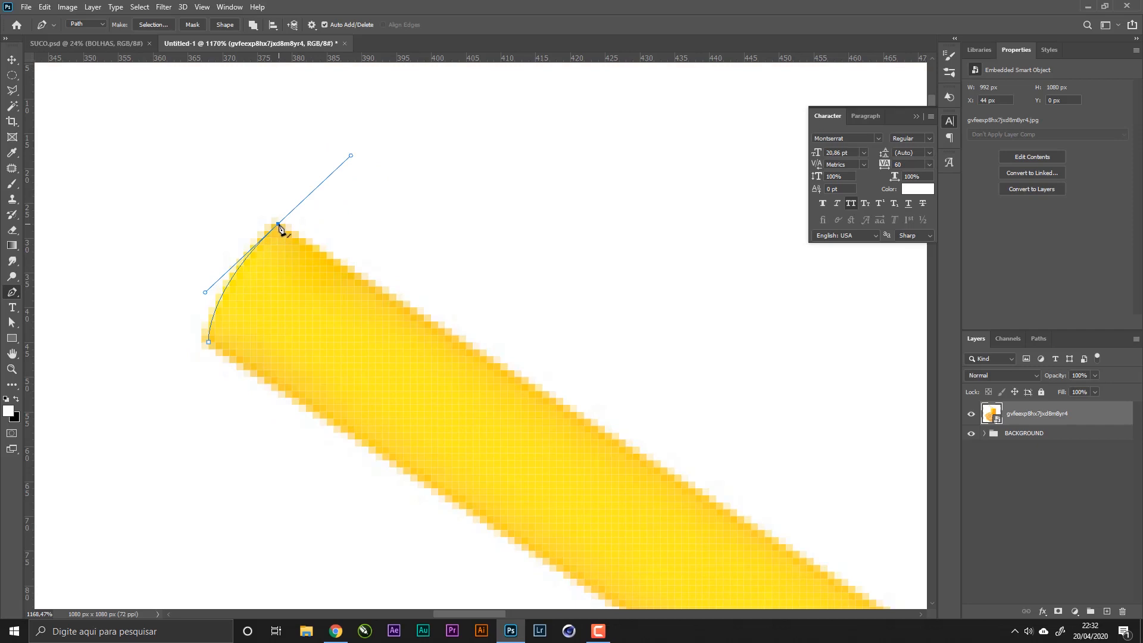
pyautogui.click(278, 225)
# - Extend the path in straight segments along the straw's upper edge down to the glass rim
pyautogui.moveTo(545, 453); pyautogui.dragTo(409, 314)
pyautogui.click(421, 295)
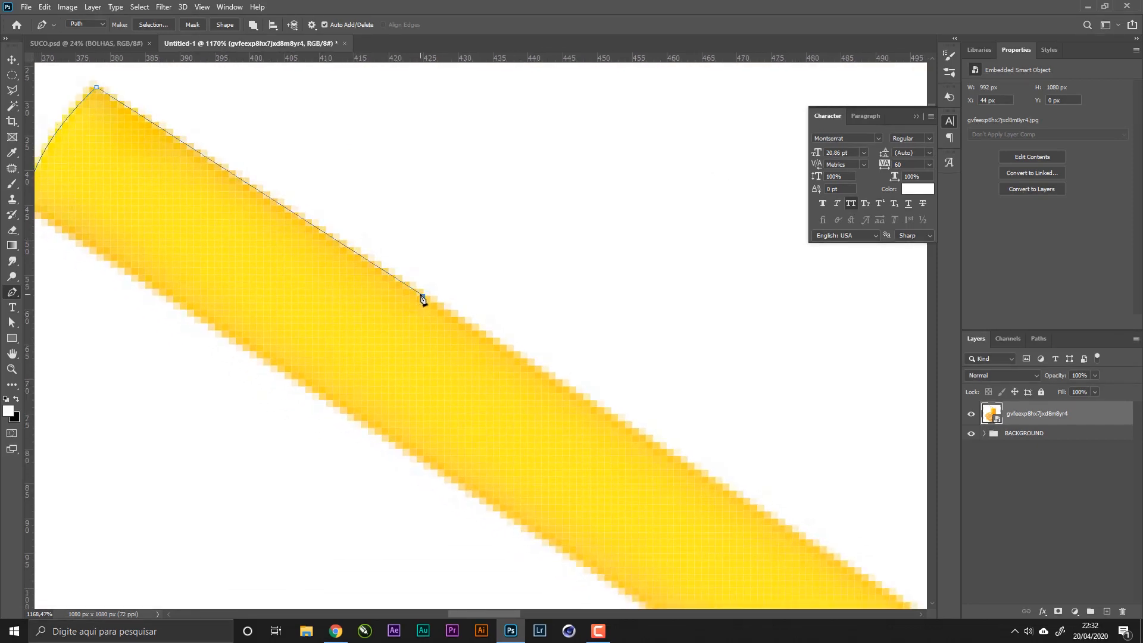
pyautogui.moveTo(612, 414); pyautogui.dragTo(467, 303)
pyautogui.click(545, 317)
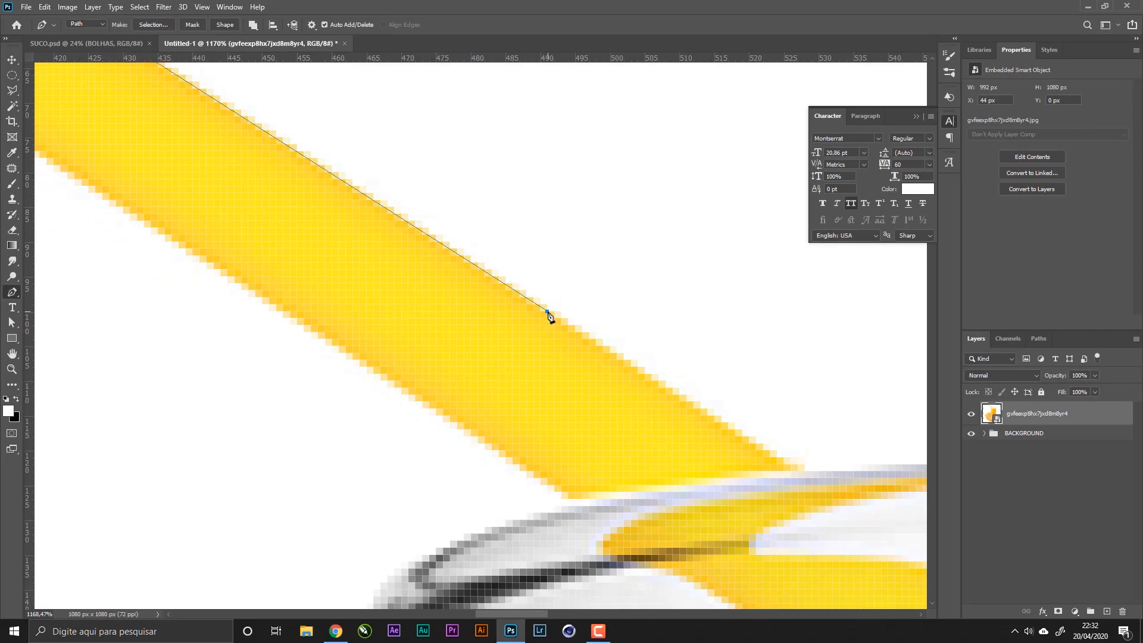
pyautogui.moveTo(549, 312)
pyautogui.mouseDown()
pyautogui.moveTo(515, 324)
pyautogui.moveTo(314, 255)
pyautogui.moveTo(173, 245)
pyautogui.mouseUp()
pyautogui.click(479, 320)
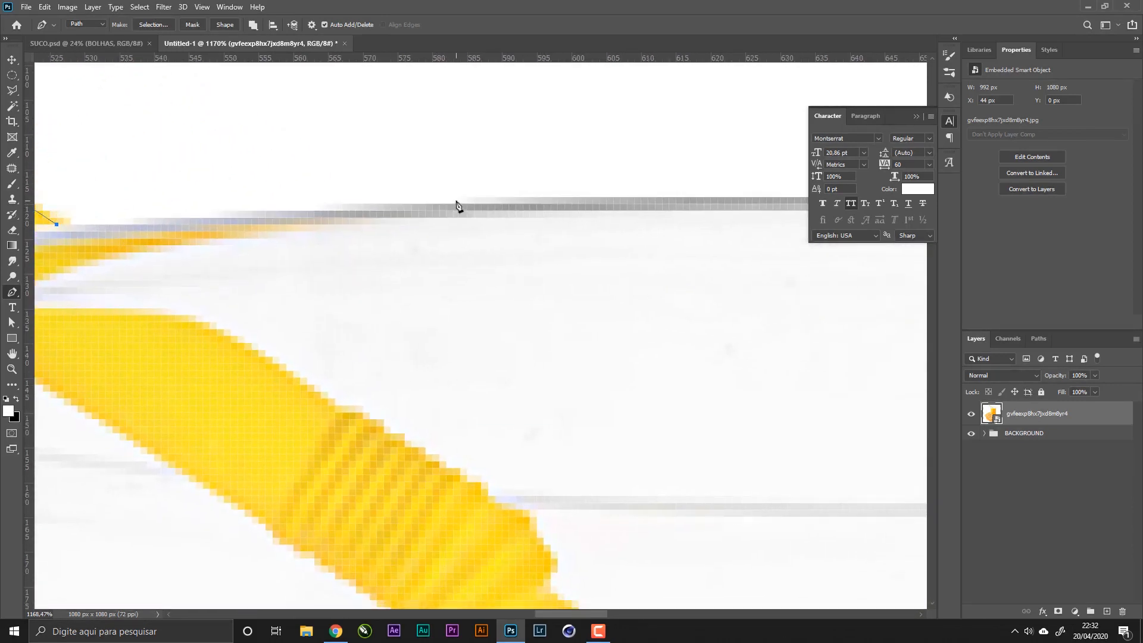
# - Trace the back rim of the glass with curved anchors to its right end, removing the last outgoing handle
pyautogui.moveTo(467, 203); pyautogui.dragTo(238, 200)
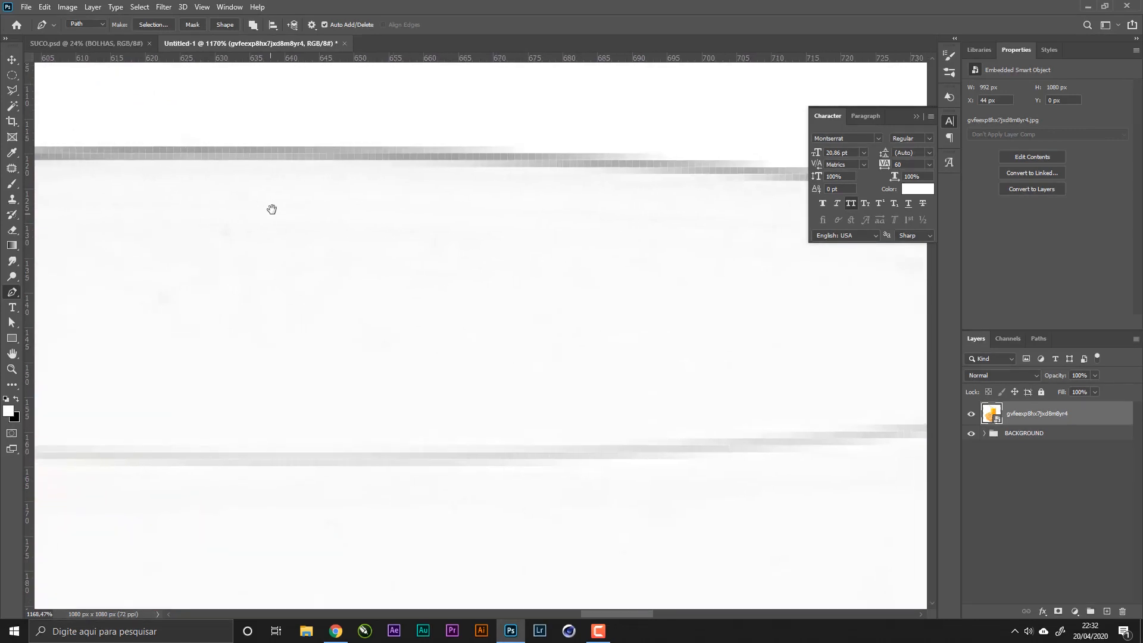
pyautogui.moveTo(595, 153); pyautogui.dragTo(719, 162)
pyautogui.moveTo(590, 214); pyautogui.dragTo(385, 216)
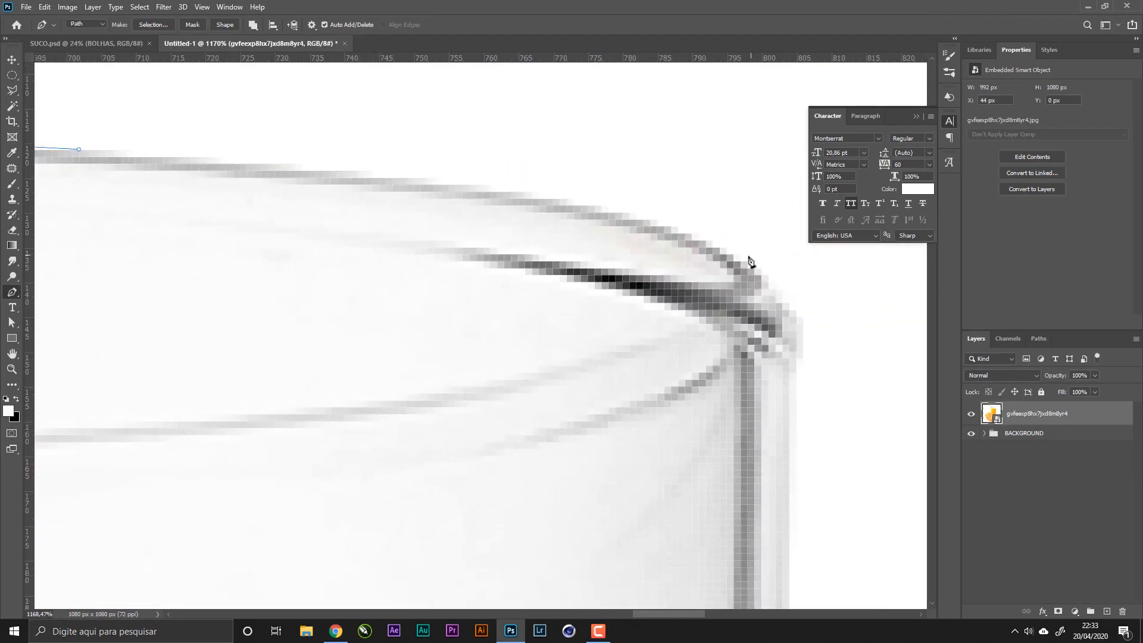
pyautogui.moveTo(768, 283); pyautogui.dragTo(835, 389)
pyautogui.keyDown('alt'); pyautogui.click(768, 283); pyautogui.keyUp('alt')
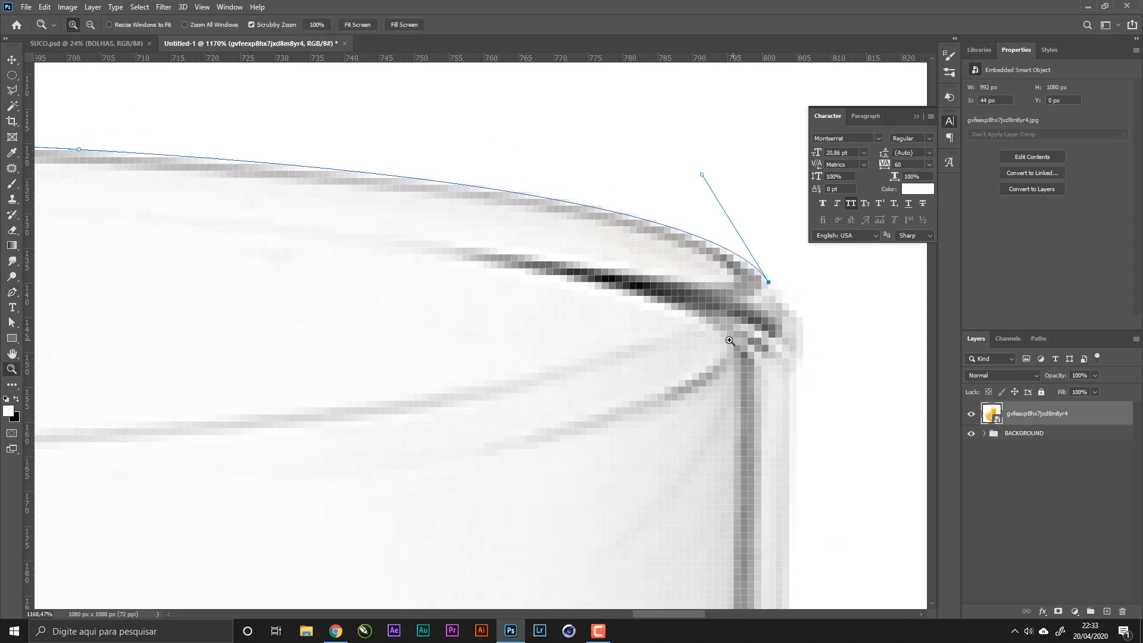
# - Carry the path around the rim's right corner with short segments, ending on a corner anchor at the glass's side
pyautogui.keyDown('ctrl'); pyautogui.moveTo(733, 339); pyautogui.dragTo(710, 335); pyautogui.keyUp('ctrl')
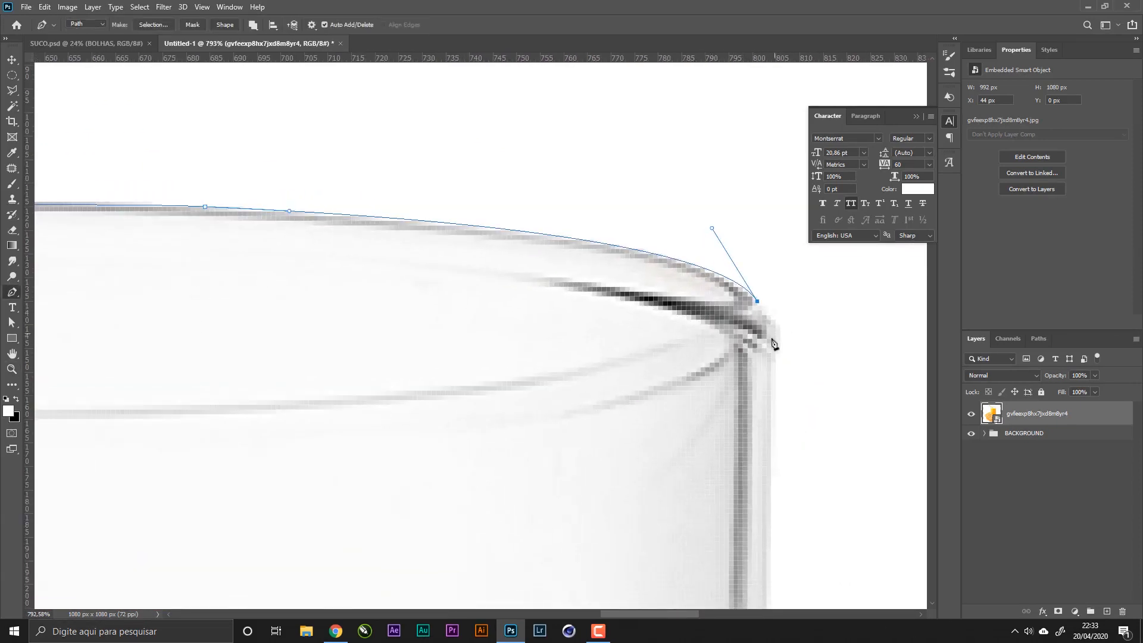
pyautogui.click(762, 306)
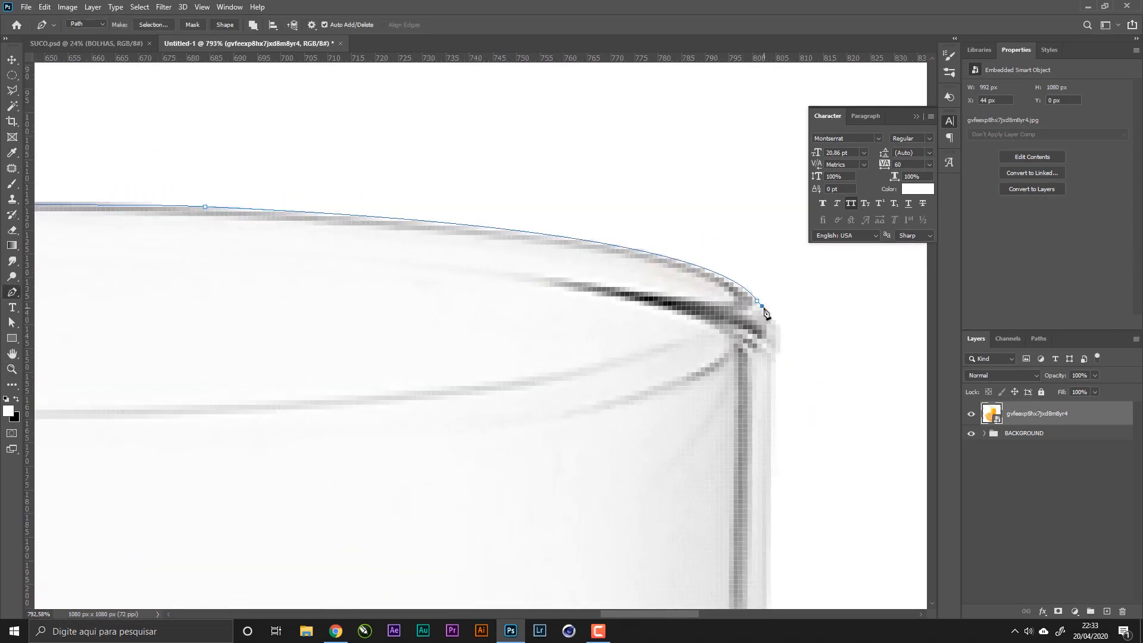
pyautogui.moveTo(775, 358); pyautogui.dragTo(760, 391)
pyautogui.keyDown('alt'); pyautogui.click(775, 357); pyautogui.keyUp('alt')
# - Trace the right side of the glass in straight segments down to where the upper leaf begins
pyautogui.moveTo(762, 434); pyautogui.dragTo(619, 248)
pyautogui.moveTo(761, 484); pyautogui.dragTo(652, 233)
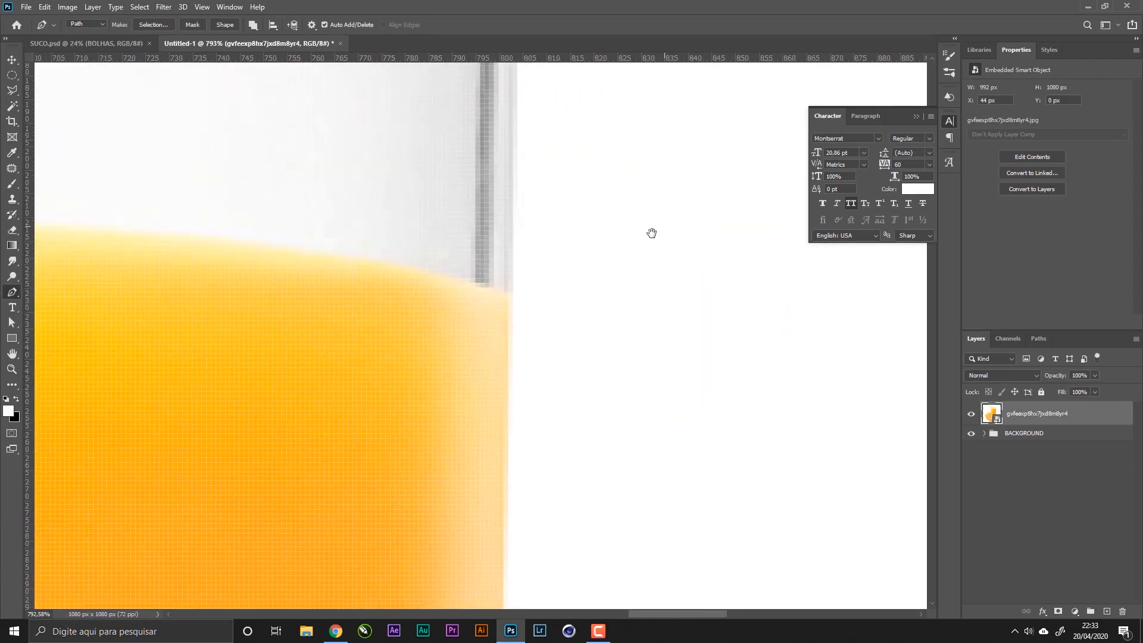
pyautogui.click(512, 364)
pyautogui.moveTo(530, 469); pyautogui.dragTo(515, 290)
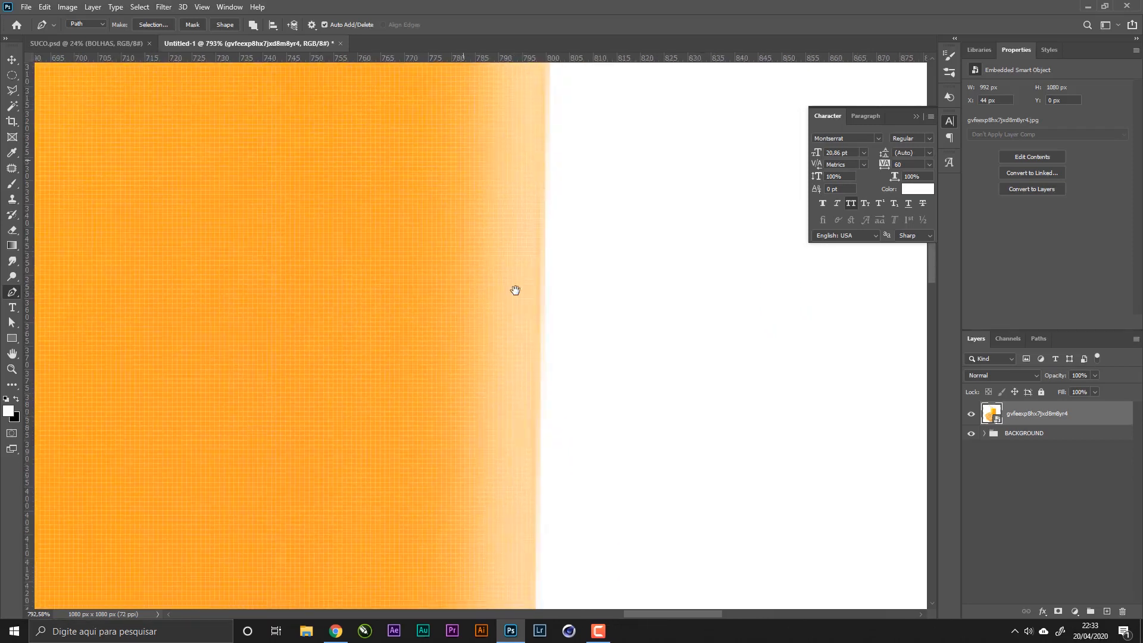
pyautogui.click(540, 369)
pyautogui.moveTo(543, 462)
pyautogui.mouseDown()
pyautogui.moveTo(561, 364)
pyautogui.moveTo(540, 259)
pyautogui.mouseUp()
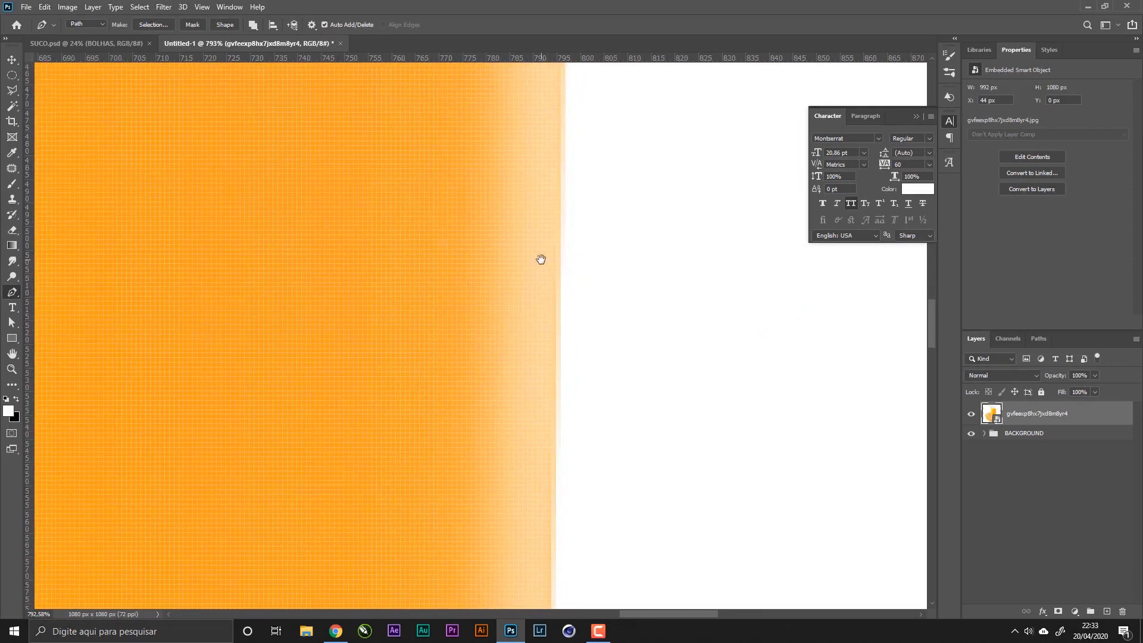
pyautogui.click(558, 430)
pyautogui.moveTo(556, 492); pyautogui.dragTo(554, 181)
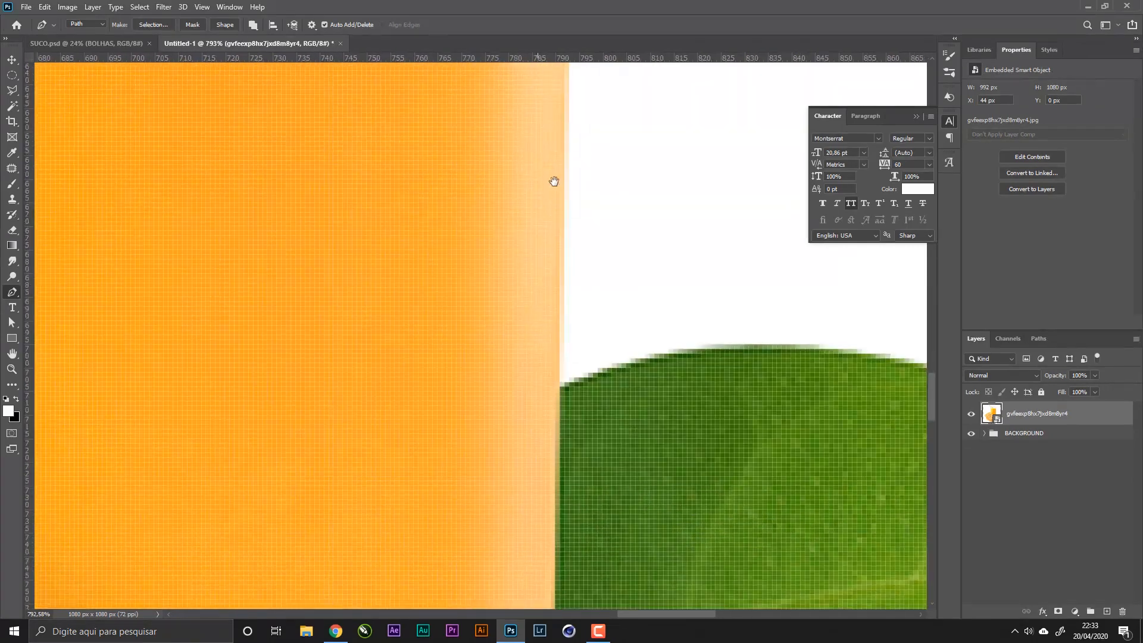
pyautogui.click(559, 387)
# - Curve the path from the glass edge up to the crest of the upper leaf, ending with no outgoing handle
pyautogui.moveTo(615, 381); pyautogui.dragTo(318, 317)
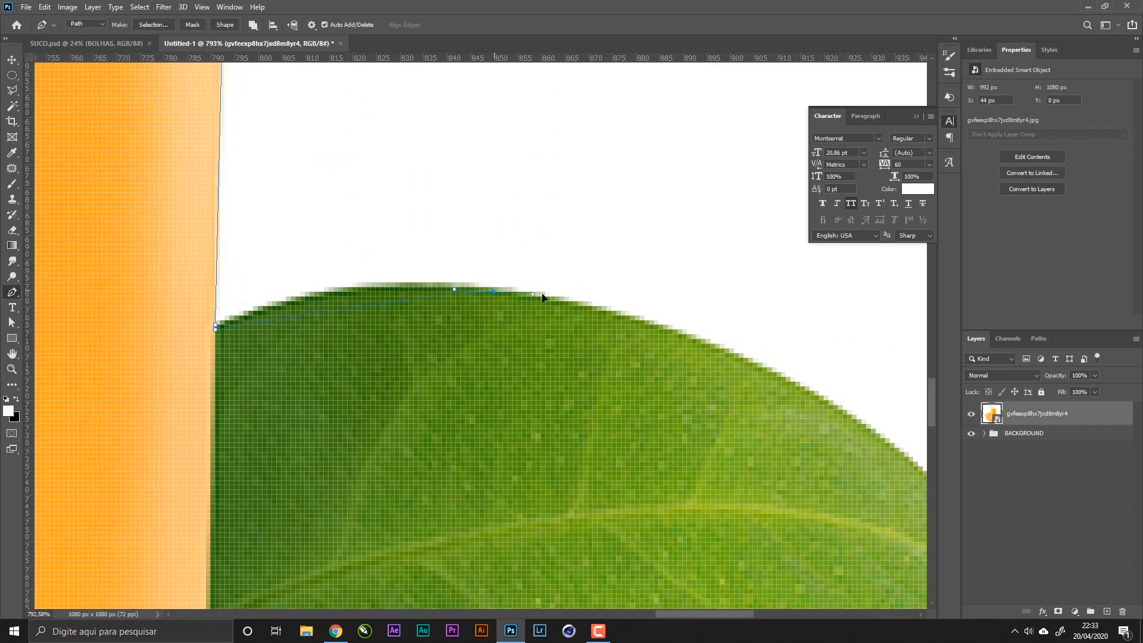
pyautogui.moveTo(542, 297); pyautogui.dragTo(665, 319)
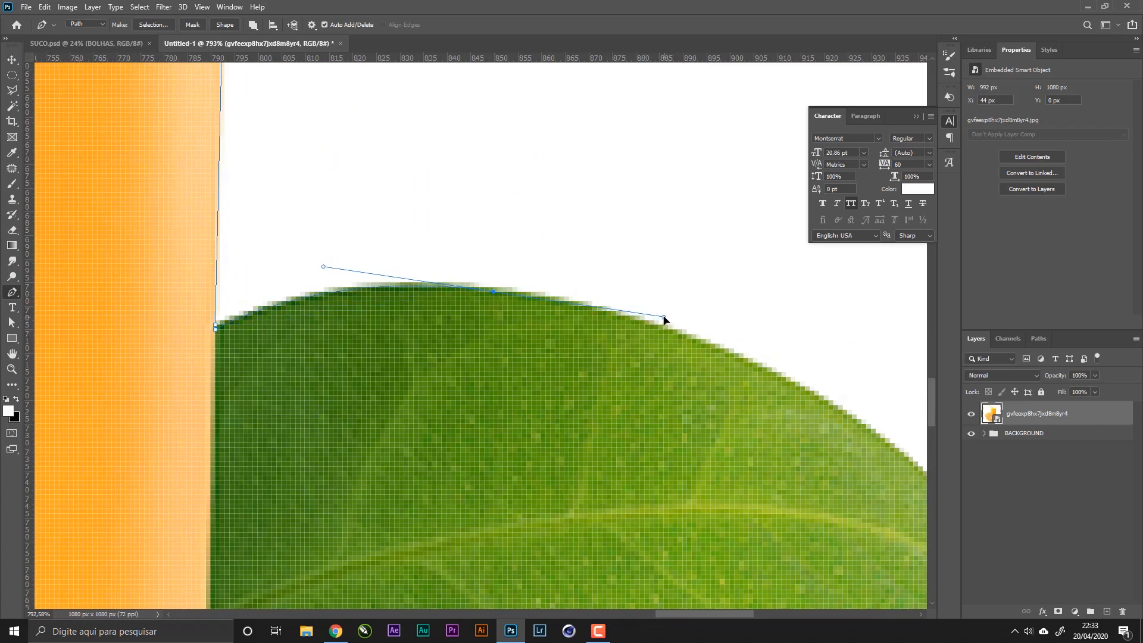
pyautogui.hotkey('ctrl', 'z')
pyautogui.moveTo(413, 283); pyautogui.dragTo(553, 277)
pyautogui.keyDown('alt'); pyautogui.click(415, 284); pyautogui.keyUp('alt')
# - Follow the upper leaf's outer curve down from its crest with curved anchors, redoing the ones that miss the edge
pyautogui.moveTo(566, 326); pyautogui.dragTo(330, 215)
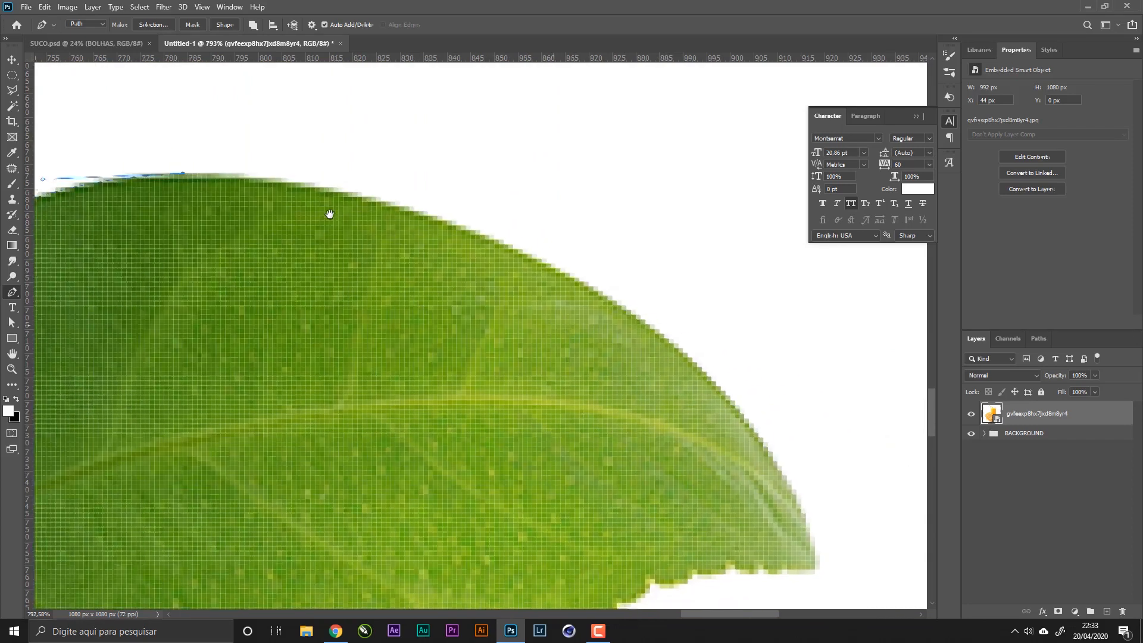
pyautogui.moveTo(550, 266); pyautogui.dragTo(684, 344)
pyautogui.hotkey('ctrl', 'z')
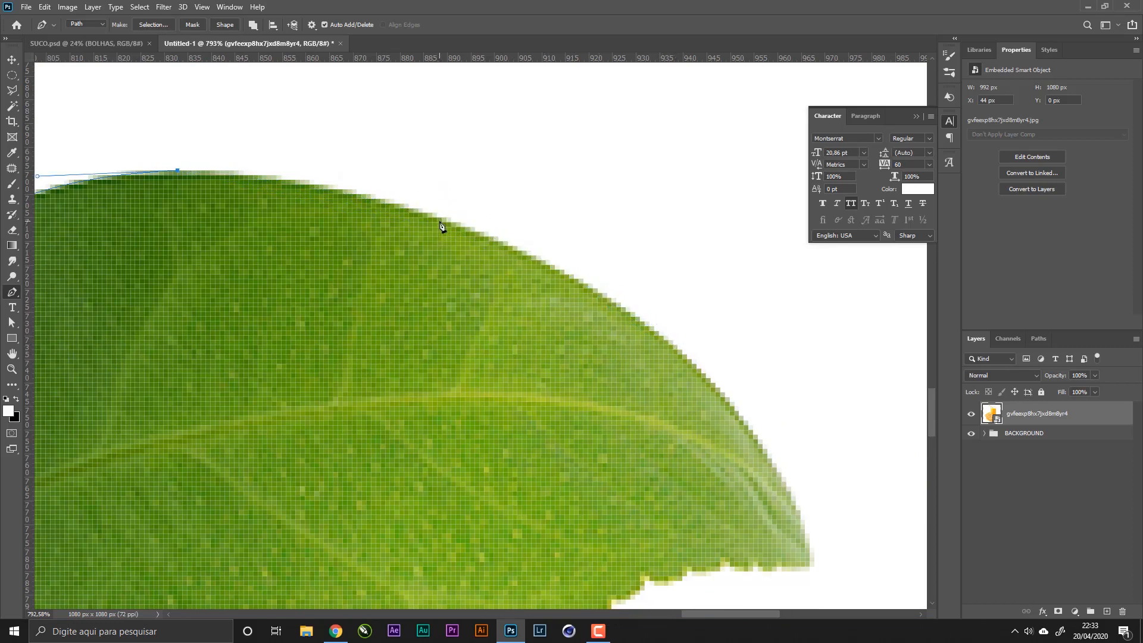
pyautogui.moveTo(438, 222); pyautogui.dragTo(543, 271)
pyautogui.hotkey('ctrl', 'z')
pyautogui.moveTo(433, 217); pyautogui.dragTo(480, 243)
pyautogui.press('space')
pyautogui.moveTo(659, 307); pyautogui.dragTo(517, 214)
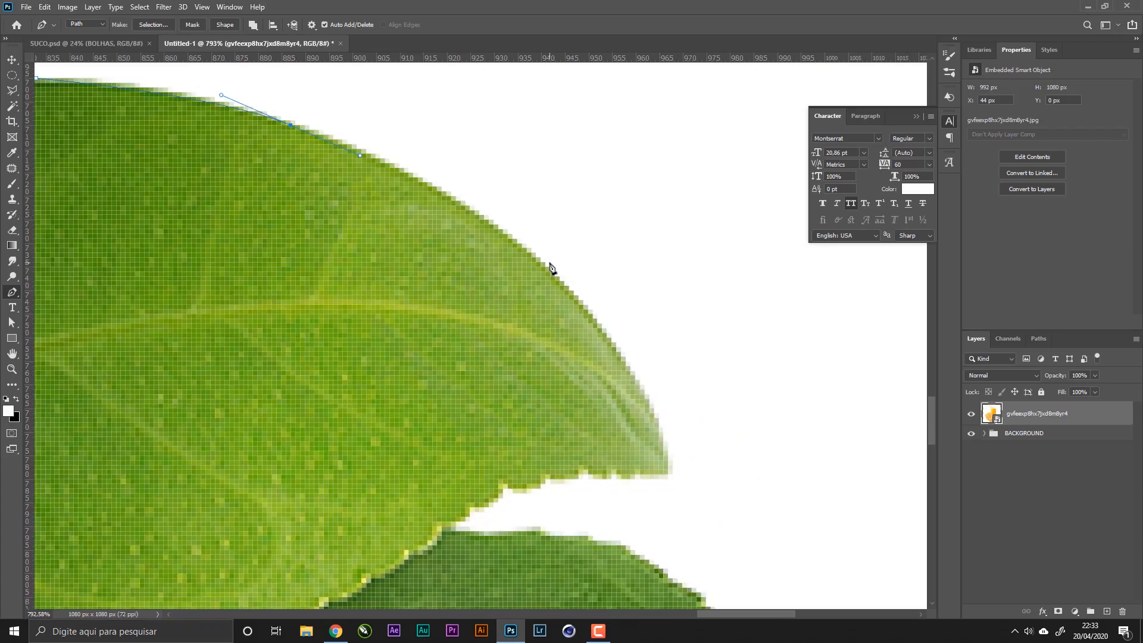
pyautogui.moveTo(545, 271); pyautogui.dragTo(587, 281)
pyautogui.hotkey('ctrl', 'z')
pyautogui.moveTo(476, 164); pyautogui.dragTo(595, 257)
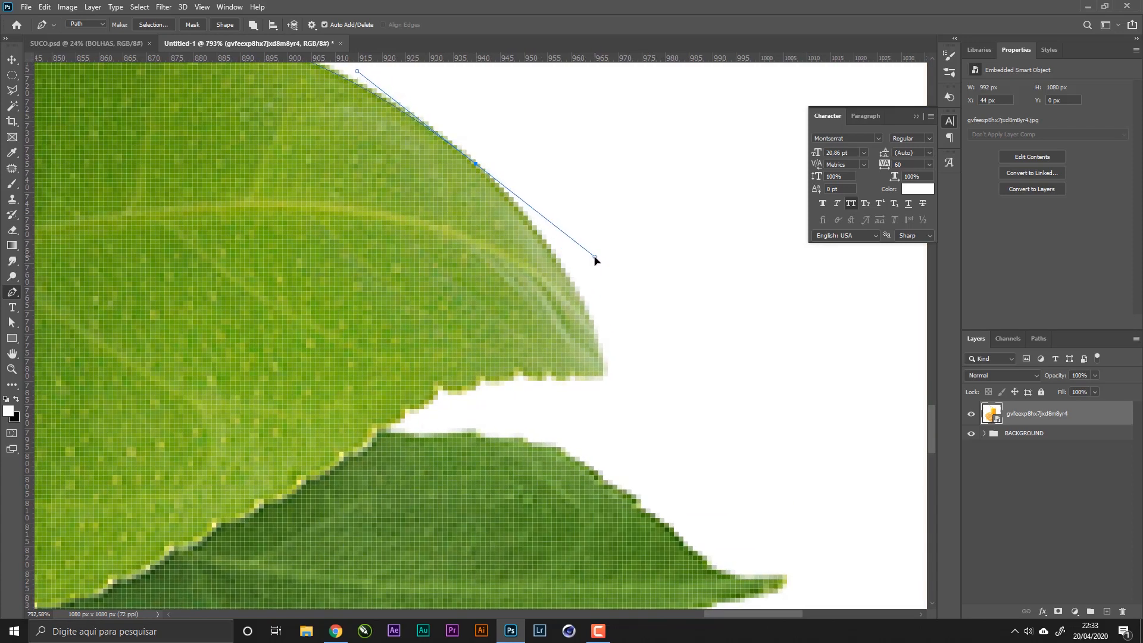
pyautogui.click(477, 165)
# - Complete the upper leaf's outer edge down to its tip, replacing misplaced anchors with a closer fit
pyautogui.moveTo(570, 277); pyautogui.dragTo(599, 325)
pyautogui.hotkey('ctrl', 'z')
pyautogui.moveTo(557, 262); pyautogui.dragTo(569, 297)
pyautogui.moveTo(599, 372); pyautogui.dragTo(595, 424)
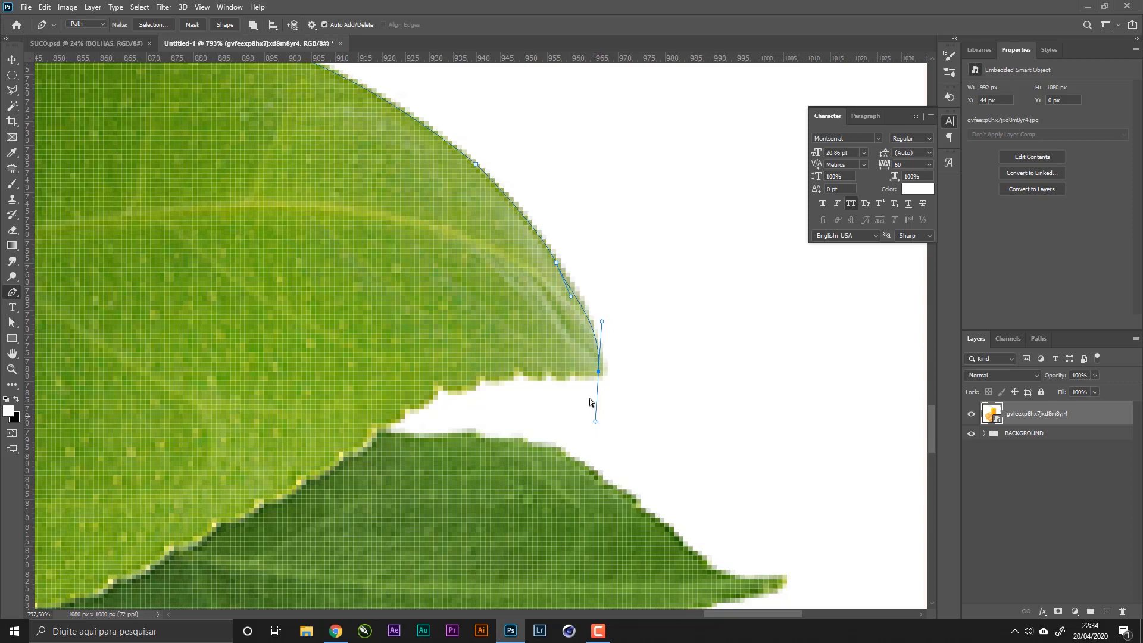
pyautogui.hotkey('ctrl', 'z')
pyautogui.keyDown('alt'); pyautogui.click(556, 262); pyautogui.keyUp('alt')
pyautogui.moveTo(588, 319); pyautogui.dragTo(586, 379)
# - Trace the upper leaf's jagged lower edge with short segments from its tip back to the lower leaf
pyautogui.moveTo(595, 381); pyautogui.dragTo(596, 295)
pyautogui.moveTo(576, 291); pyautogui.dragTo(553, 288)
pyautogui.moveTo(543, 295); pyautogui.dragTo(537, 295)
pyautogui.moveTo(524, 286); pyautogui.dragTo(443, 303)
pyautogui.moveTo(434, 309); pyautogui.dragTo(405, 319)
pyautogui.moveTo(401, 334); pyautogui.dragTo(401, 338)
pyautogui.click(392, 338)
pyautogui.click(392, 347)
# - Trace the lower leaf's upper edge from the junction of the two leaves to its pointed tip
pyautogui.moveTo(482, 352); pyautogui.dragTo(506, 355)
pyautogui.moveTo(590, 385); pyautogui.dragTo(625, 418)
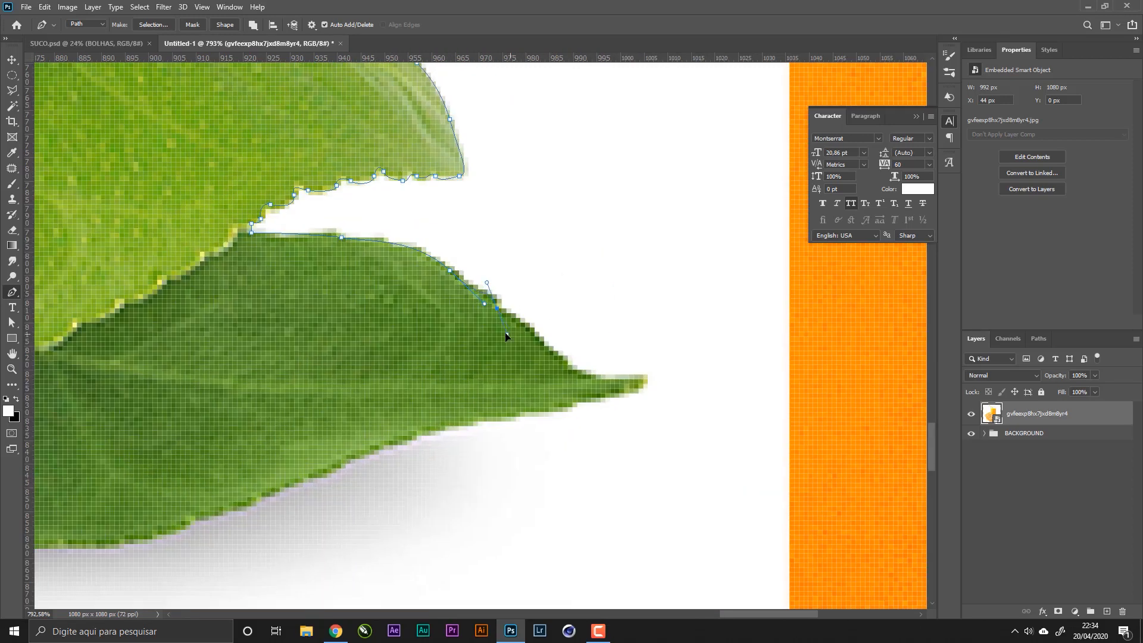
pyautogui.moveTo(507, 333); pyautogui.dragTo(518, 324)
pyautogui.moveTo(538, 341); pyautogui.dragTo(530, 294)
pyautogui.moveTo(532, 301); pyautogui.dragTo(552, 328)
pyautogui.click(612, 315)
# - Trace the lower leaf's underside from its tip back to the side of the glass
pyautogui.moveTo(506, 346); pyautogui.dragTo(630, 275)
pyautogui.moveTo(553, 282); pyautogui.dragTo(534, 286)
pyautogui.moveTo(464, 306); pyautogui.dragTo(573, 240)
pyautogui.moveTo(417, 295); pyautogui.dragTo(406, 299)
pyautogui.hotkey('ctrl', 'z')
pyautogui.moveTo(503, 261); pyautogui.dragTo(485, 268)
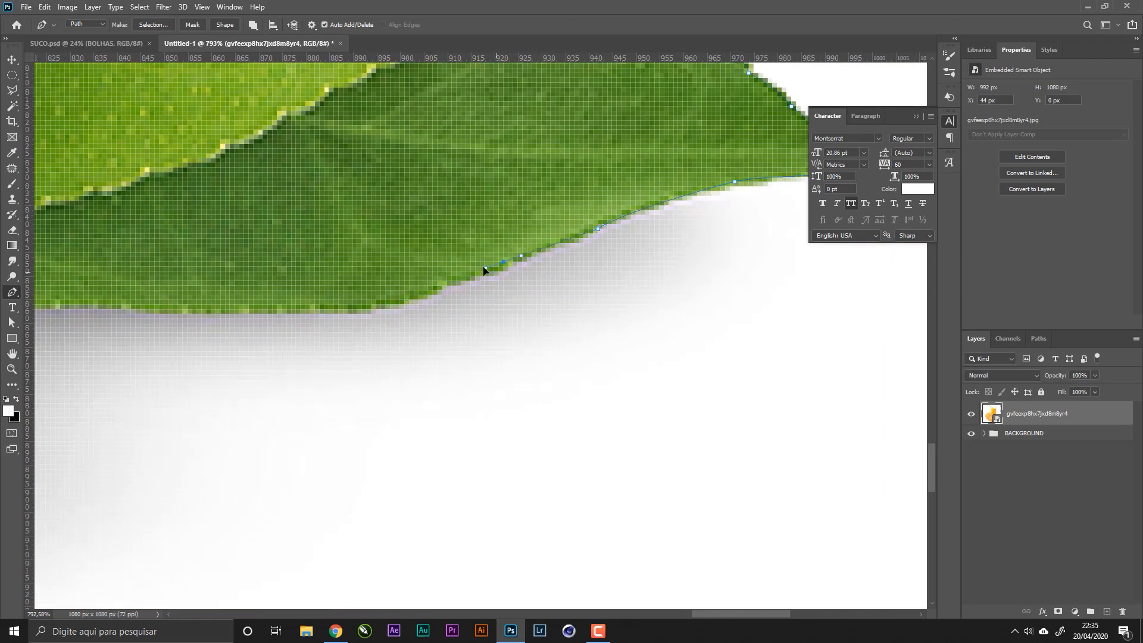
pyautogui.moveTo(298, 314); pyautogui.dragTo(613, 351)
pyautogui.moveTo(587, 351); pyautogui.dragTo(522, 349)
pyautogui.moveTo(398, 343); pyautogui.dragTo(381, 342)
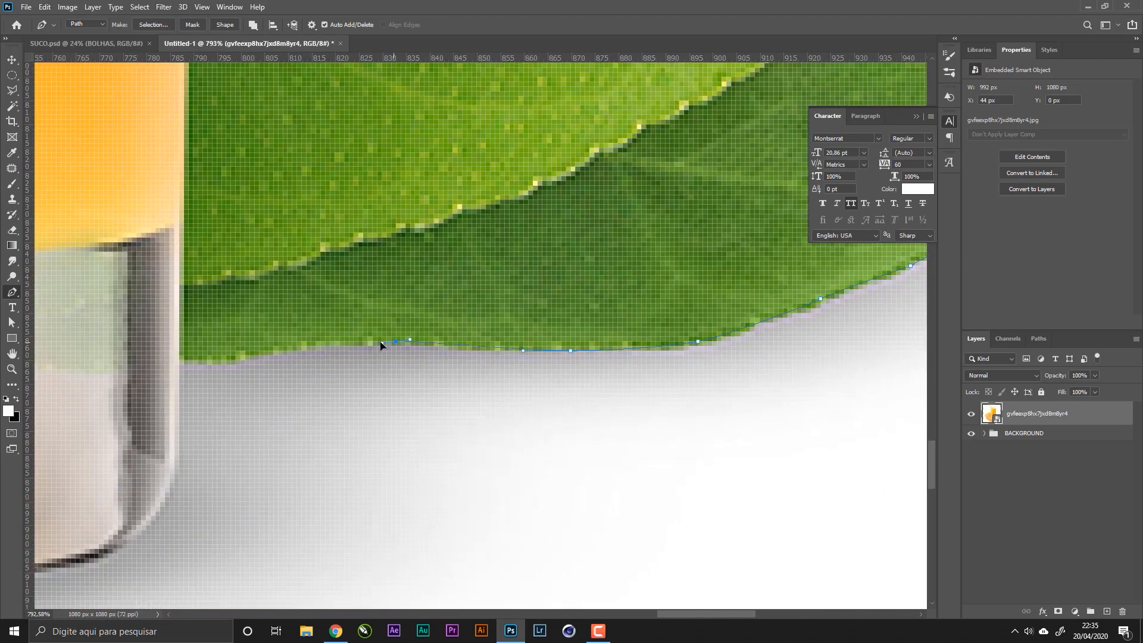
pyautogui.click(180, 362)
# - Trace the glass base down its side, around the rounded corner and along the bottom to the orange wedge
pyautogui.moveTo(242, 362); pyautogui.dragTo(420, 244)
pyautogui.click(419, 342)
pyautogui.moveTo(483, 386); pyautogui.dragTo(420, 410)
pyautogui.keyDown('alt'); pyautogui.click(483, 386); pyautogui.keyUp('alt')
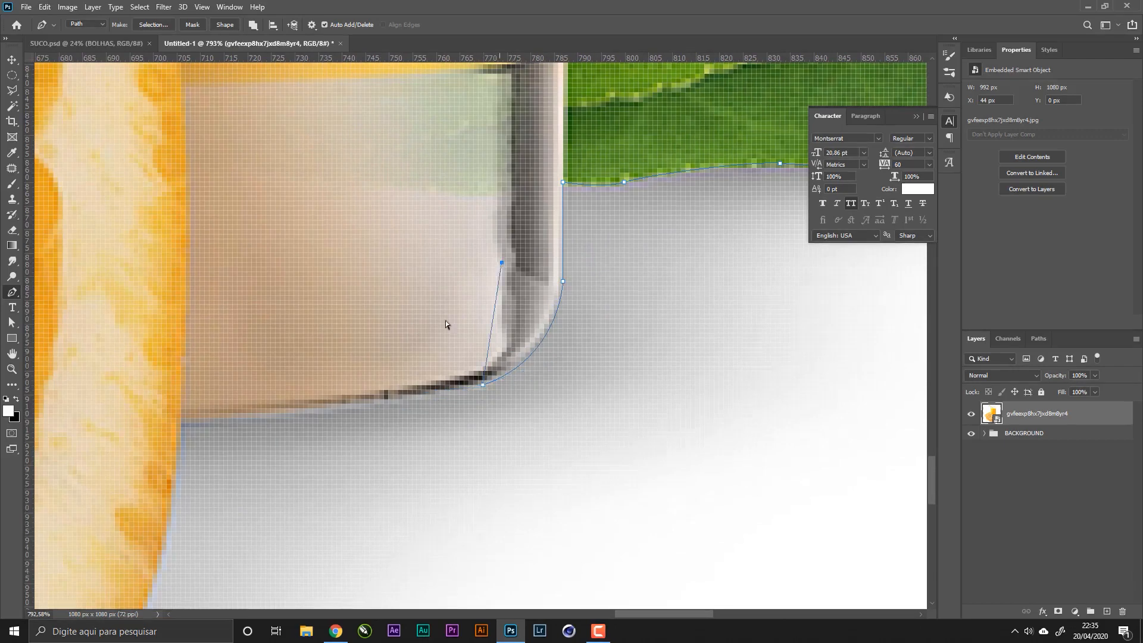
pyautogui.moveTo(181, 424); pyautogui.dragTo(71, 429)
pyautogui.keyDown('alt'); pyautogui.click(263, 424); pyautogui.keyUp('alt')
# - Trace the front orange wedge's outer edge with curved anchors from the glass base down towards its underside
pyautogui.moveTo(309, 477); pyautogui.dragTo(528, 247)
pyautogui.moveTo(426, 428); pyautogui.dragTo(385, 485)
pyautogui.moveTo(397, 452); pyautogui.dragTo(520, 245)
pyautogui.moveTo(383, 396); pyautogui.dragTo(523, 388)
pyautogui.hotkey('ctrl', 'z')
pyautogui.click(629, 309)
pyautogui.moveTo(672, 291); pyautogui.dragTo(548, 355)
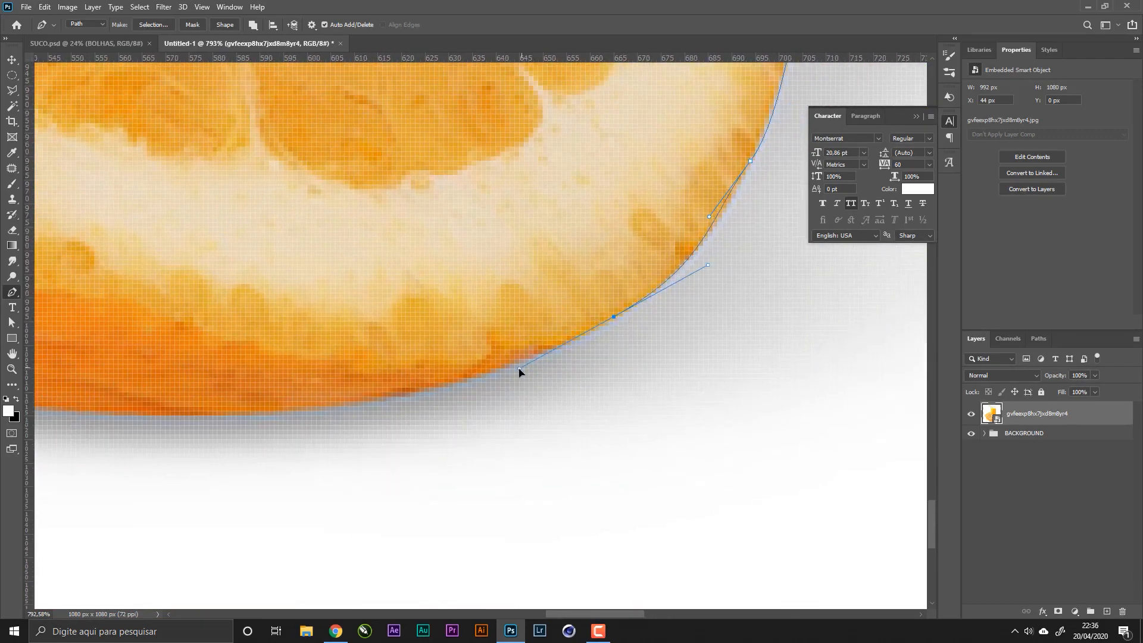
# - Trace the underside of the front orange wedge with curved anchors towards its left rind
pyautogui.moveTo(448, 383); pyautogui.dragTo(376, 397)
pyautogui.moveTo(375, 395); pyautogui.dragTo(700, 388)
pyautogui.moveTo(292, 389); pyautogui.dragTo(97, 349)
pyautogui.keyDown('alt'); pyautogui.click(436, 389); pyautogui.keyUp('alt')
pyautogui.moveTo(436, 390); pyautogui.dragTo(703, 482)
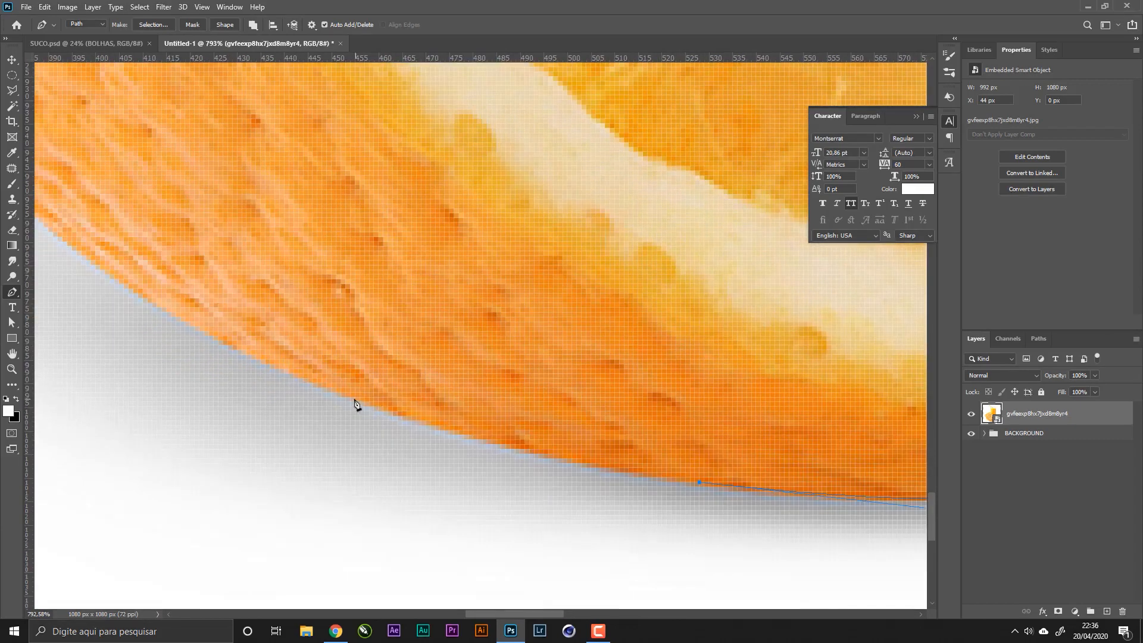
# - Trace the front wedge's left rind up to where it meets the round orange half
pyautogui.moveTo(356, 402); pyautogui.dragTo(246, 350)
pyautogui.moveTo(356, 402); pyautogui.dragTo(610, 530)
pyautogui.moveTo(278, 327); pyautogui.dragTo(184, 228)
pyautogui.keyDown('alt'); pyautogui.click(278, 327); pyautogui.keyUp('alt')
pyautogui.moveTo(278, 327); pyautogui.dragTo(418, 478)
pyautogui.moveTo(323, 360); pyautogui.dragTo(668, 436)
pyautogui.keyDown('alt'); pyautogui.click(322, 362); pyautogui.keyUp('alt')
# - Trace the round orange half's outer edge from the front wedge up to the junction with the back orange
pyautogui.moveTo(288, 363); pyautogui.dragTo(123, 290)
pyautogui.keyDown('alt'); pyautogui.click(288, 362); pyautogui.keyUp('alt')
pyautogui.moveTo(247, 318); pyautogui.dragTo(609, 574)
pyautogui.moveTo(318, 360); pyautogui.dragTo(321, 440)
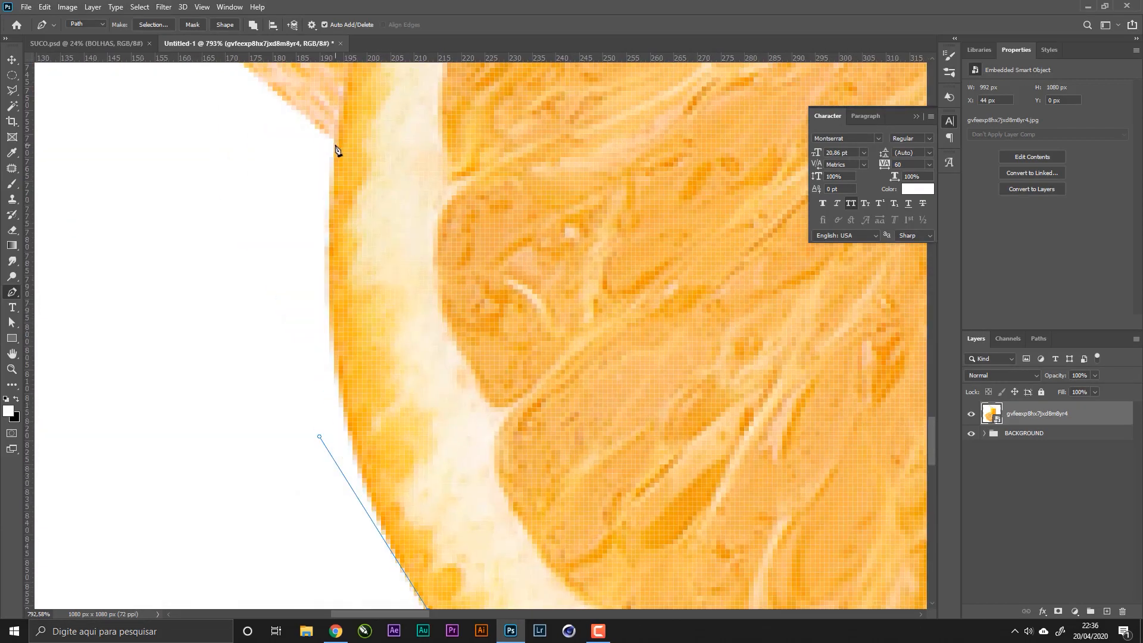
pyautogui.moveTo(335, 146); pyautogui.dragTo(335, 308)
pyautogui.moveTo(335, 310); pyautogui.dragTo(616, 519)
pyautogui.keyDown('alt'); pyautogui.click(334, 310); pyautogui.keyUp('alt')
pyautogui.moveTo(294, 211); pyautogui.dragTo(151, 104)
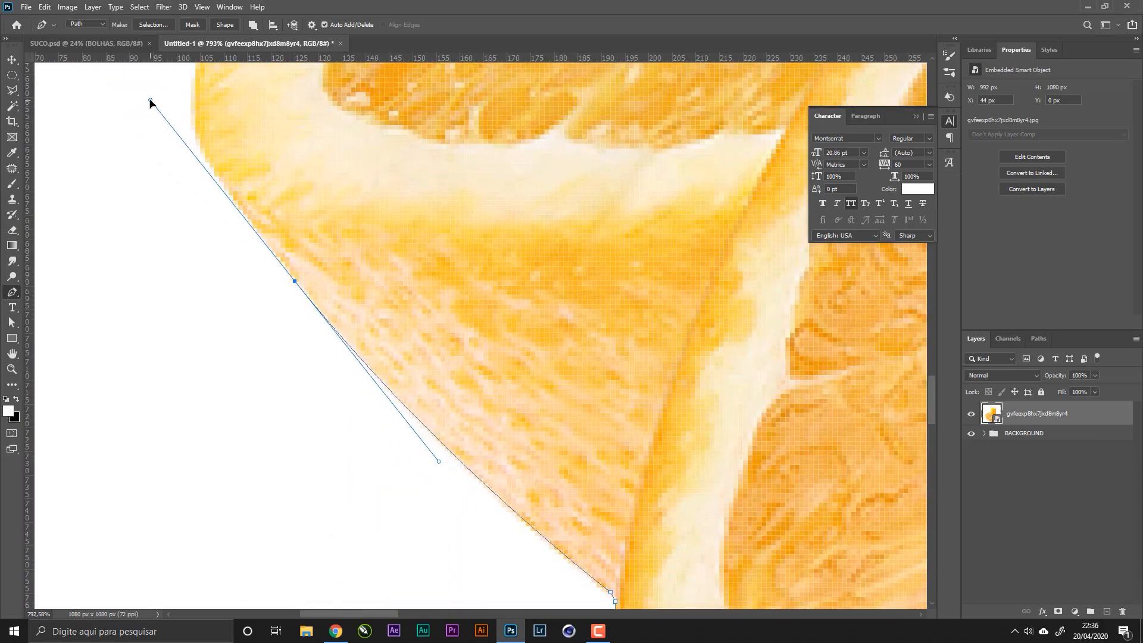
pyautogui.hotkey('ctrl', 'z')
pyautogui.moveTo(281, 259); pyautogui.dragTo(196, 129)
pyautogui.hotkey('ctrl', 'z')
# - Trace the back orange's lower rind from the round half up to its leftmost bulge
pyautogui.moveTo(378, 402); pyautogui.dragTo(289, 297)
pyautogui.keyDown('alt'); pyautogui.click(378, 402); pyautogui.keyUp('alt')
pyautogui.moveTo(378, 402); pyautogui.dragTo(511, 529)
pyautogui.moveTo(376, 362); pyautogui.dragTo(364, 343)
pyautogui.keyDown('alt'); pyautogui.click(377, 362); pyautogui.keyUp('alt')
pyautogui.moveTo(376, 362); pyautogui.dragTo(306, 518)
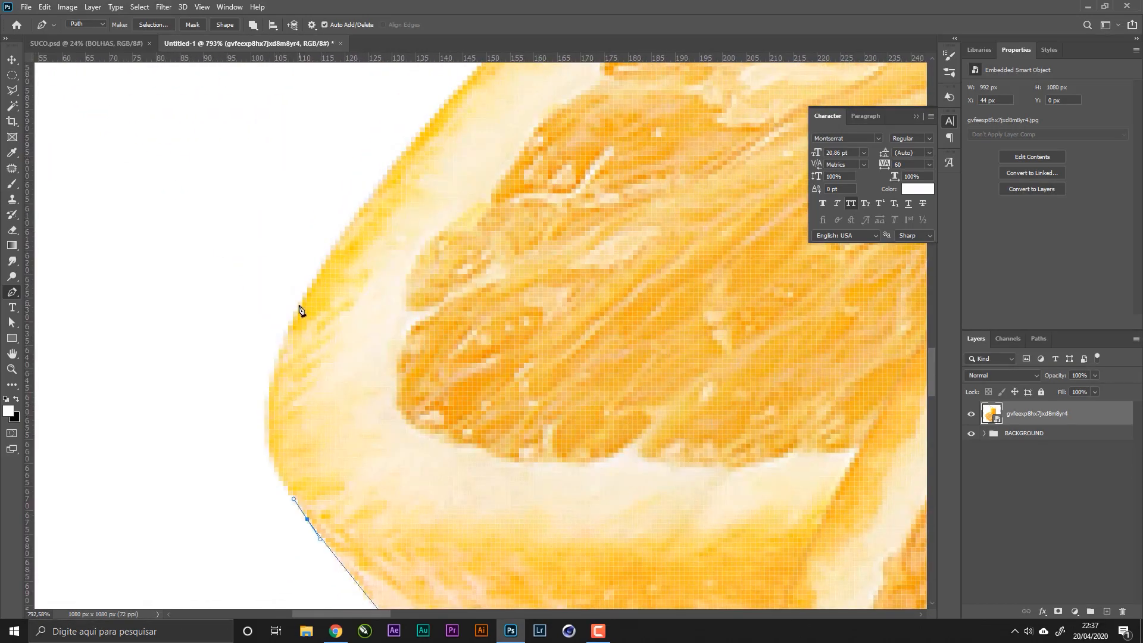
# - Trace the back orange around its leftmost bulge and up its sloping outer edge
pyautogui.moveTo(298, 307); pyautogui.dragTo(366, 166)
pyautogui.moveTo(341, 290); pyautogui.dragTo(133, 499)
pyautogui.keyDown('alt'); pyautogui.click(228, 353); pyautogui.keyUp('alt')
pyautogui.moveTo(337, 234); pyautogui.dragTo(393, 170)
pyautogui.moveTo(319, 256); pyautogui.dragTo(417, 160)
pyautogui.moveTo(416, 160); pyautogui.dragTo(258, 300)
# - Trace the top curve of the back orange and end it in a corner anchor at the glass
pyautogui.moveTo(689, 130); pyautogui.dragTo(888, 81)
pyautogui.moveTo(888, 81); pyautogui.dragTo(235, 273)
pyautogui.moveTo(604, 289); pyautogui.dragTo(781, 346)
pyautogui.keyDown('alt'); pyautogui.click(605, 289); pyautogui.keyUp('alt')
pyautogui.moveTo(636, 222); pyautogui.dragTo(569, 518)
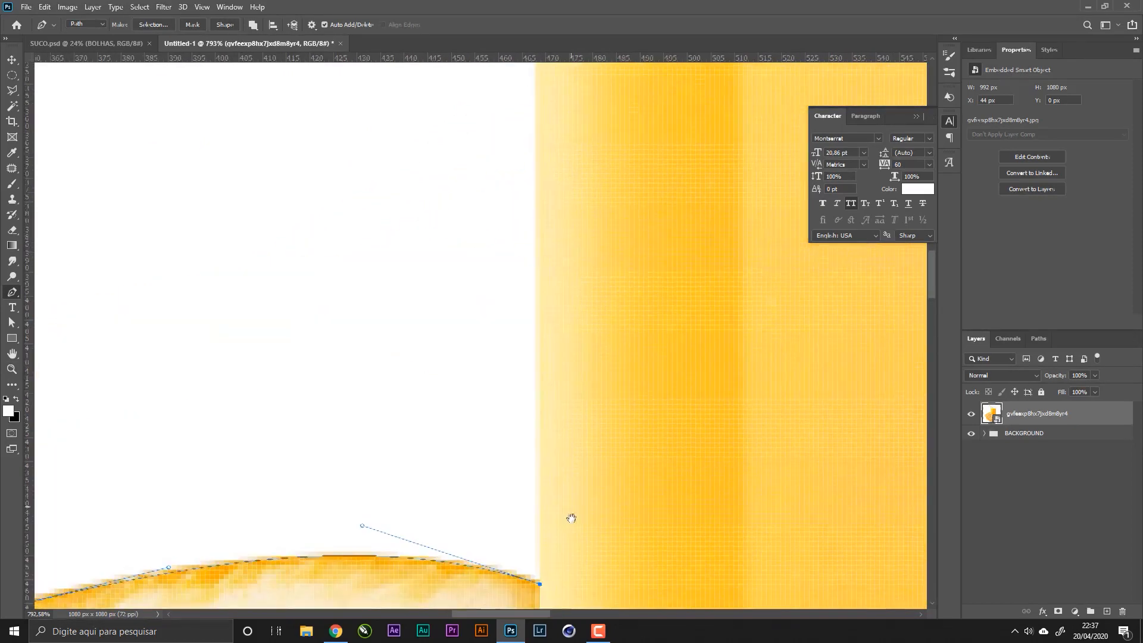
# - Trace the glass's left side straight up from the back orange to just below the rim
pyautogui.click(538, 120)
pyautogui.hotkey('ctrl', 'z')
pyautogui.click(536, 118)
pyautogui.moveTo(557, 111); pyautogui.dragTo(455, 378)
pyautogui.moveTo(497, 208); pyautogui.dragTo(597, 398)
pyautogui.click(447, 169)
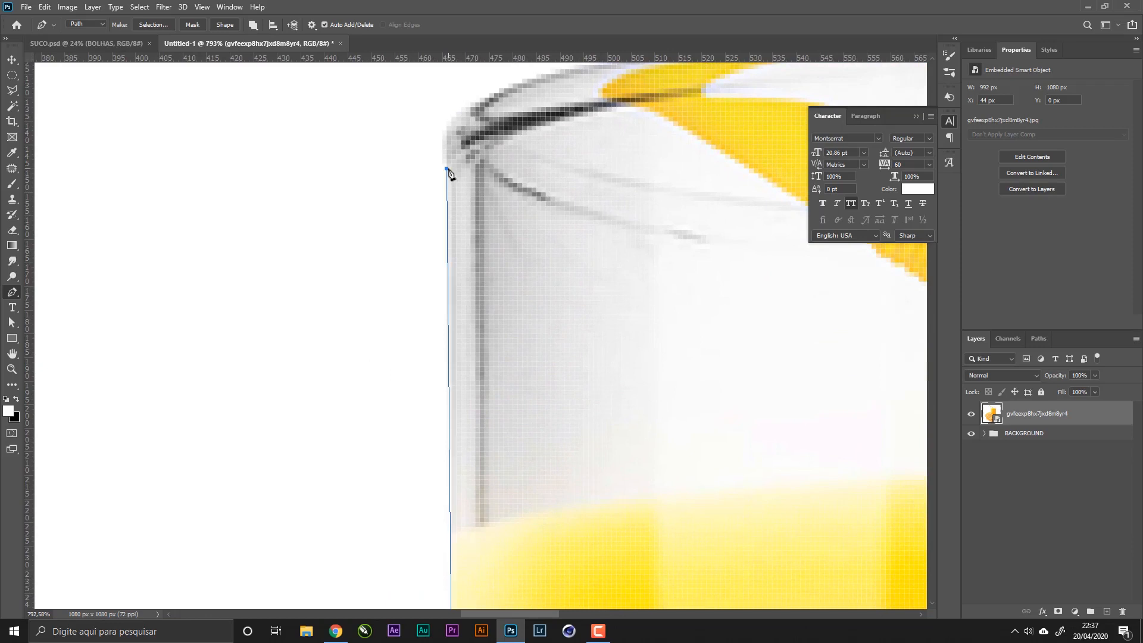
# - Trace the rounded rim of the glass up to the lower edge of the straw
pyautogui.moveTo(575, 189); pyautogui.dragTo(309, 291)
pyautogui.moveTo(586, 168); pyautogui.dragTo(628, 417)
pyautogui.moveTo(170, 382); pyautogui.dragTo(467, 334)
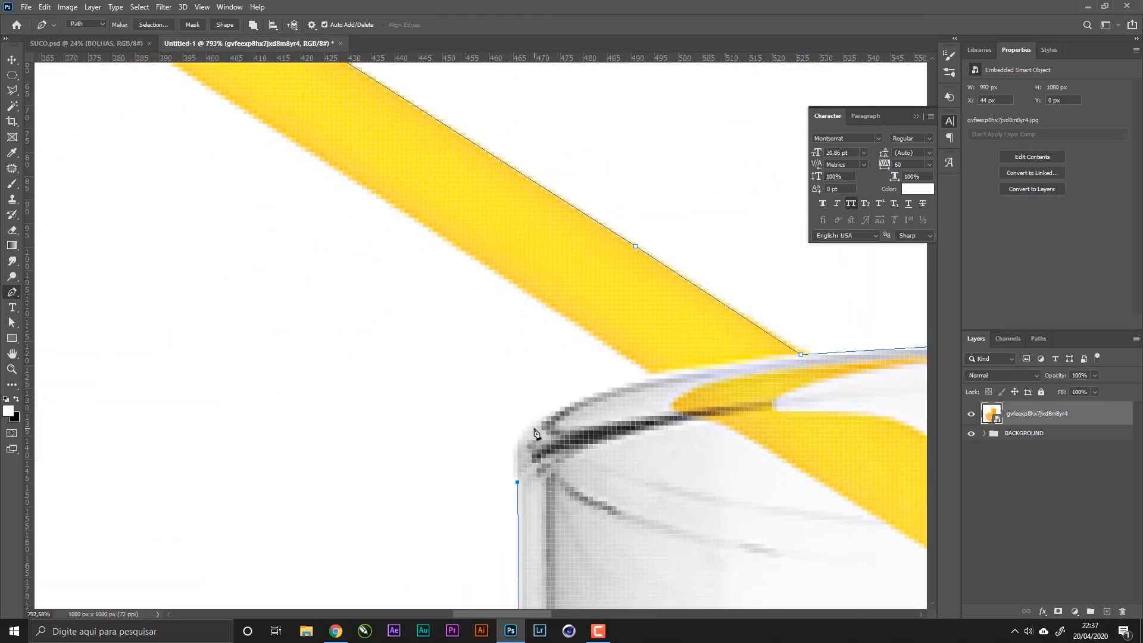
pyautogui.moveTo(522, 440); pyautogui.dragTo(564, 410)
pyautogui.moveTo(654, 373); pyautogui.dragTo(682, 369)
pyautogui.click(654, 375)
pyautogui.click(650, 370)
# - Trace the straw's lower edge to its tip and close the path at the starting anchor
pyautogui.moveTo(543, 339); pyautogui.dragTo(643, 466)
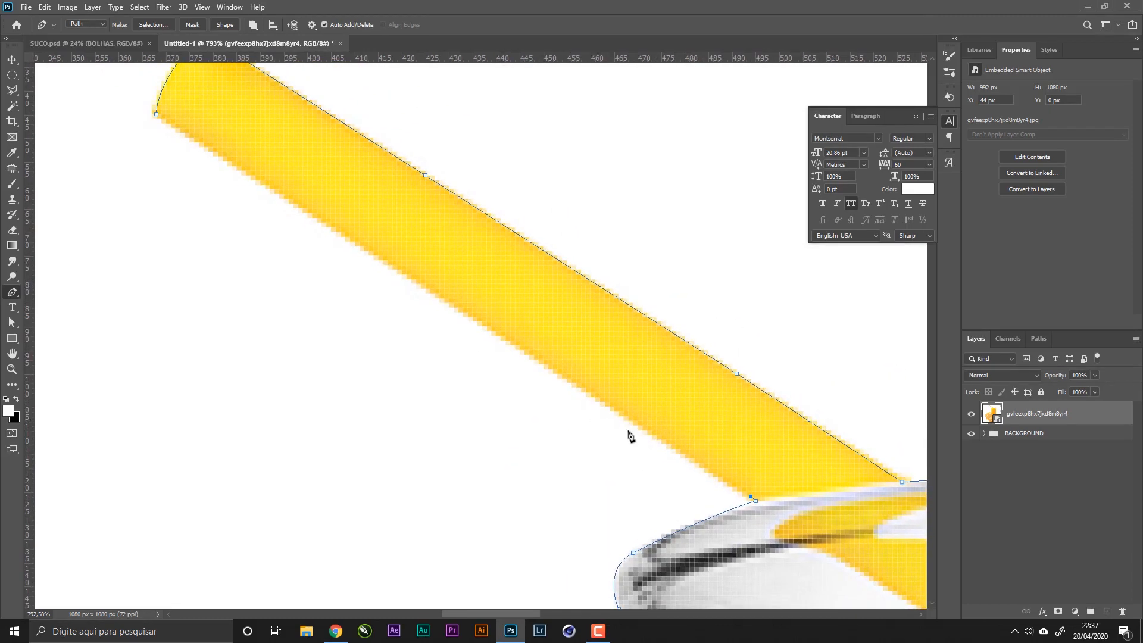
pyautogui.click(737, 488)
pyautogui.click(156, 114)
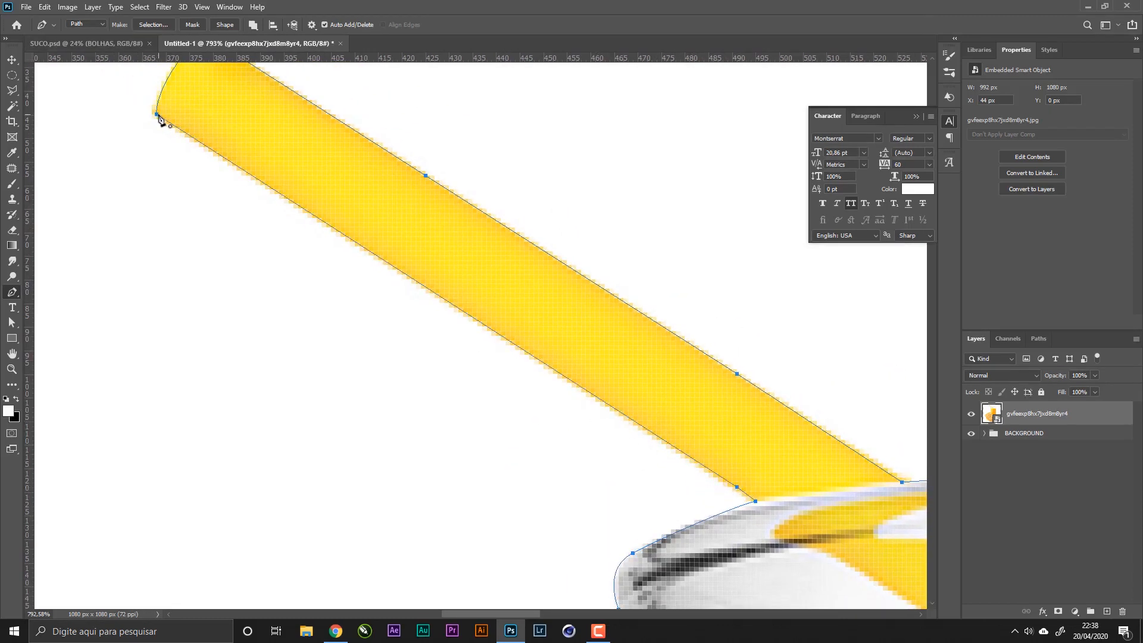
pyautogui.press('z')
pyautogui.moveTo(530, 305); pyautogui.dragTo(431, 294)
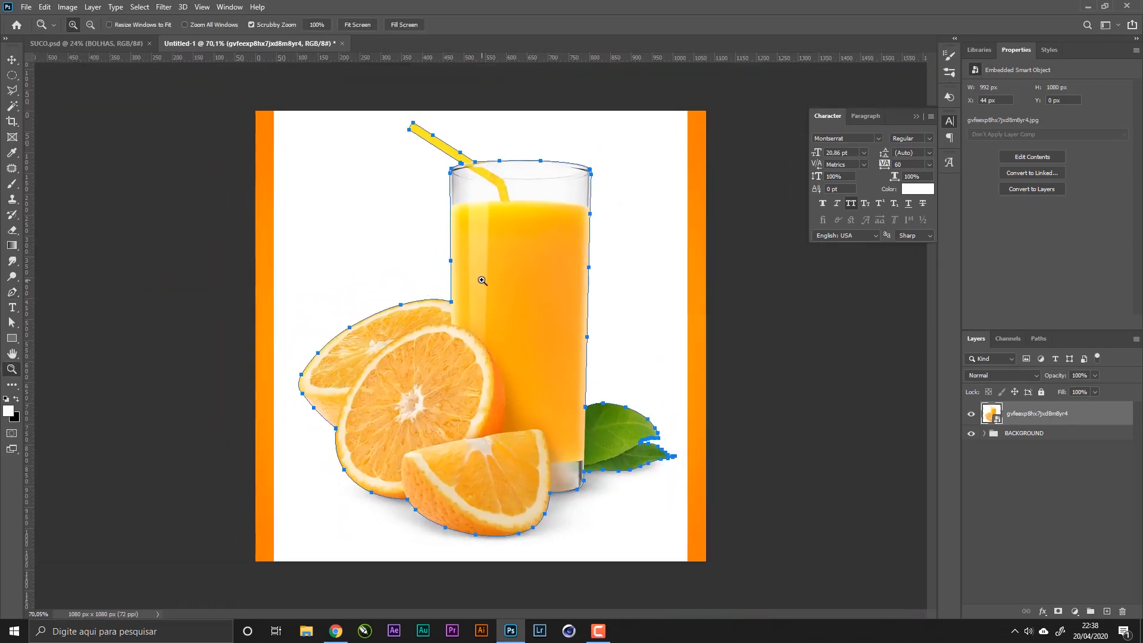
# - Rasterize the juice photo's smart object layer
pyautogui.press('p')
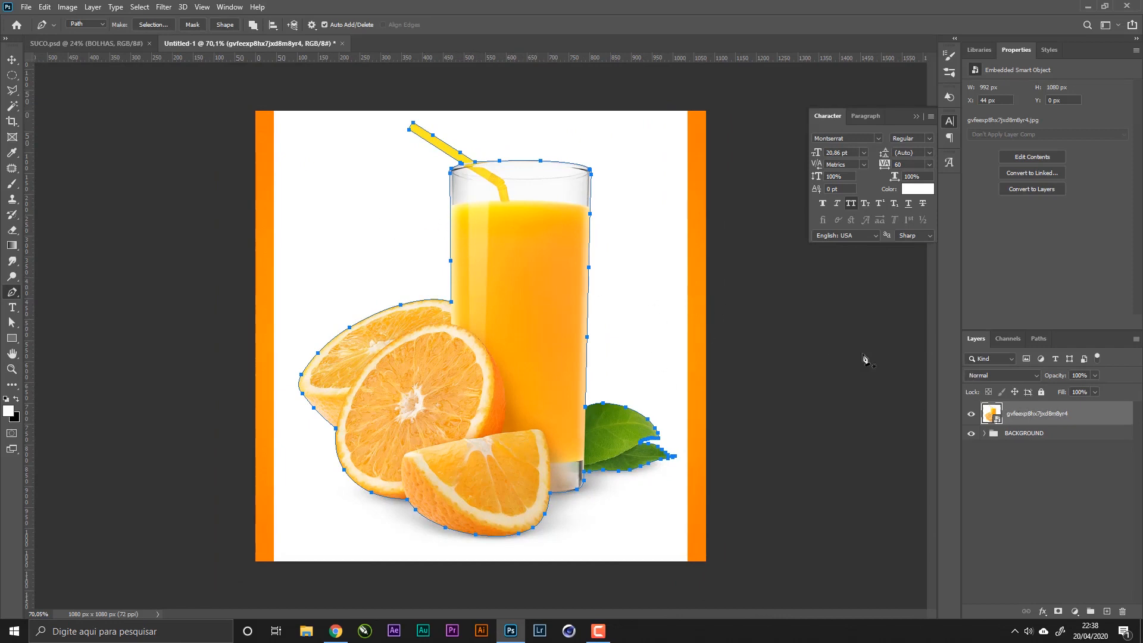
pyautogui.rightClick(1054, 417)
pyautogui.rightClick(1082, 420)
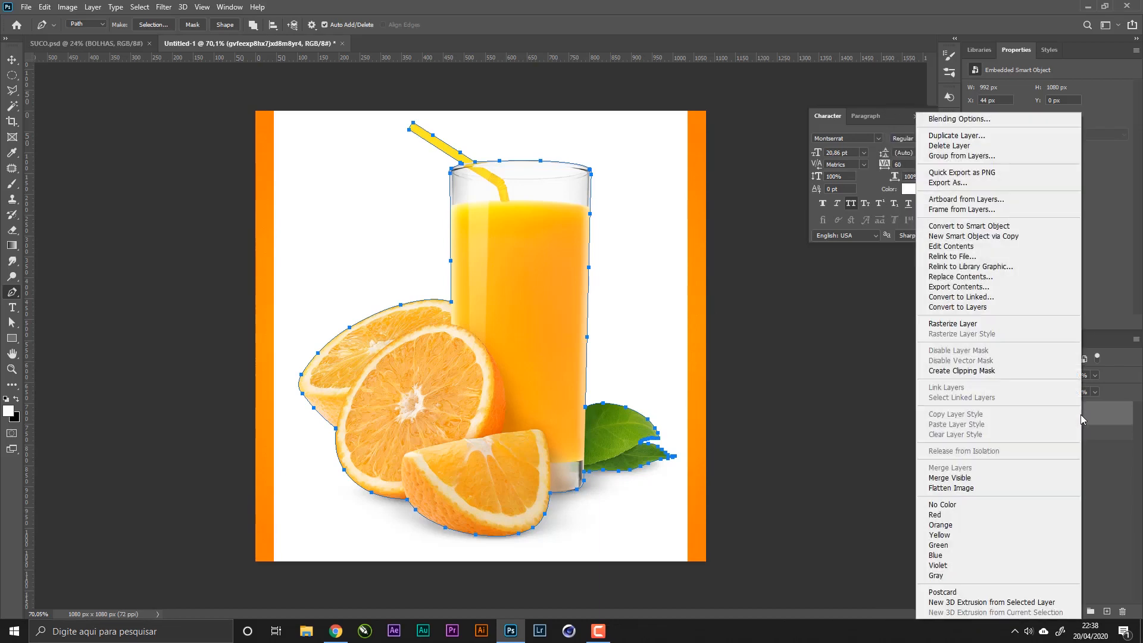
pyautogui.click(1022, 329)
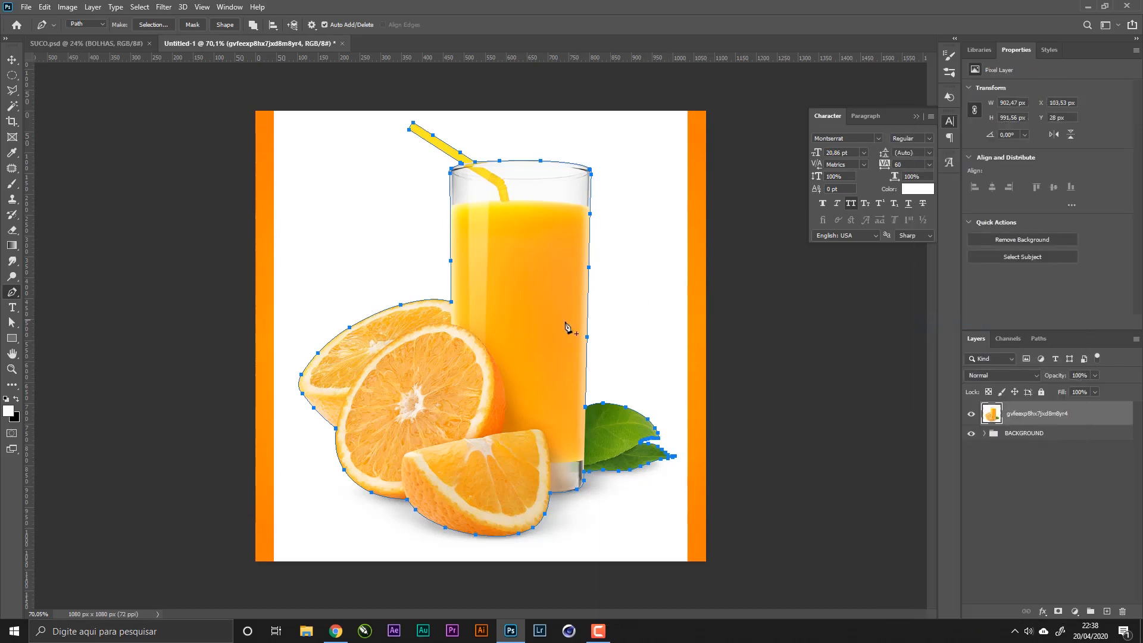
# - Make a new anti-aliased selection from the path with a 0.3 px feather radius
pyautogui.rightClick(514, 265)
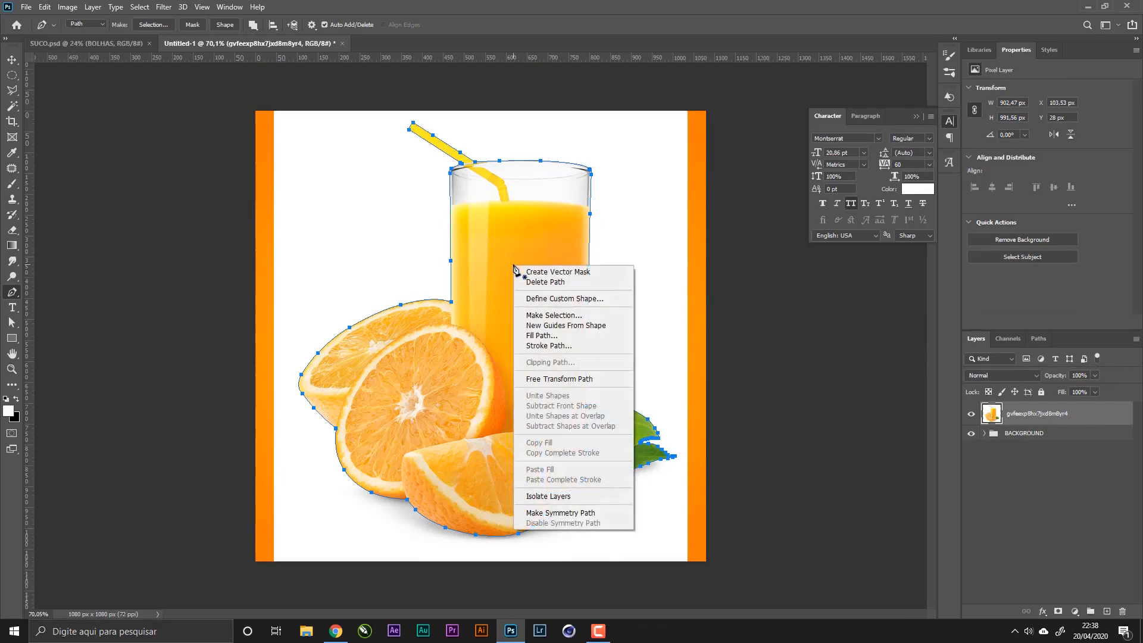
pyautogui.click(557, 316)
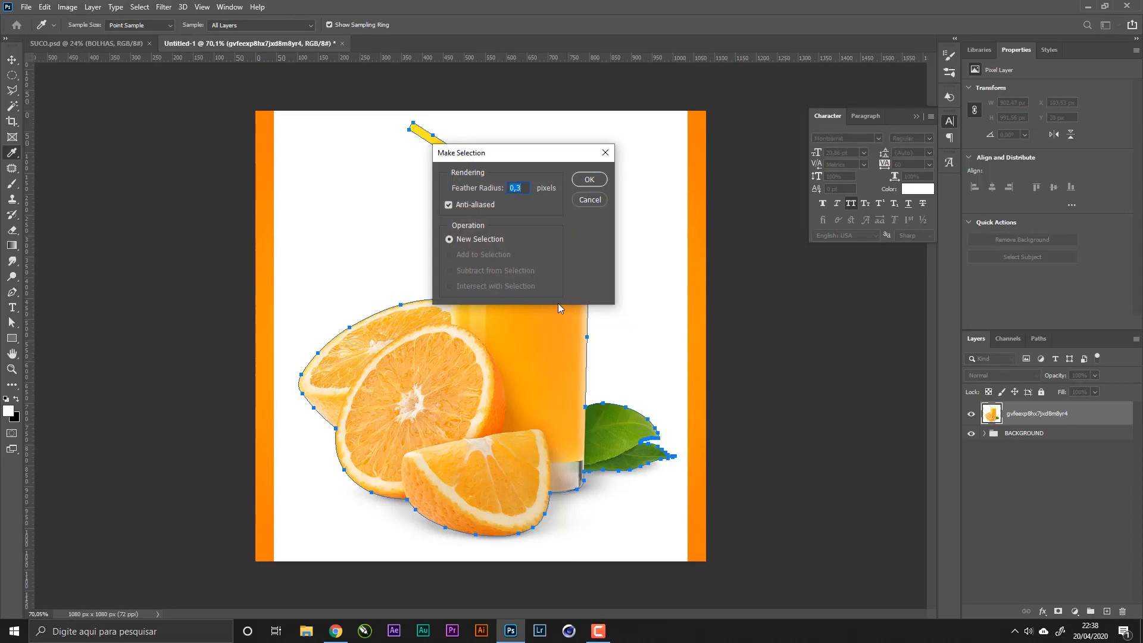
pyautogui.moveTo(483, 150); pyautogui.dragTo(657, 143)
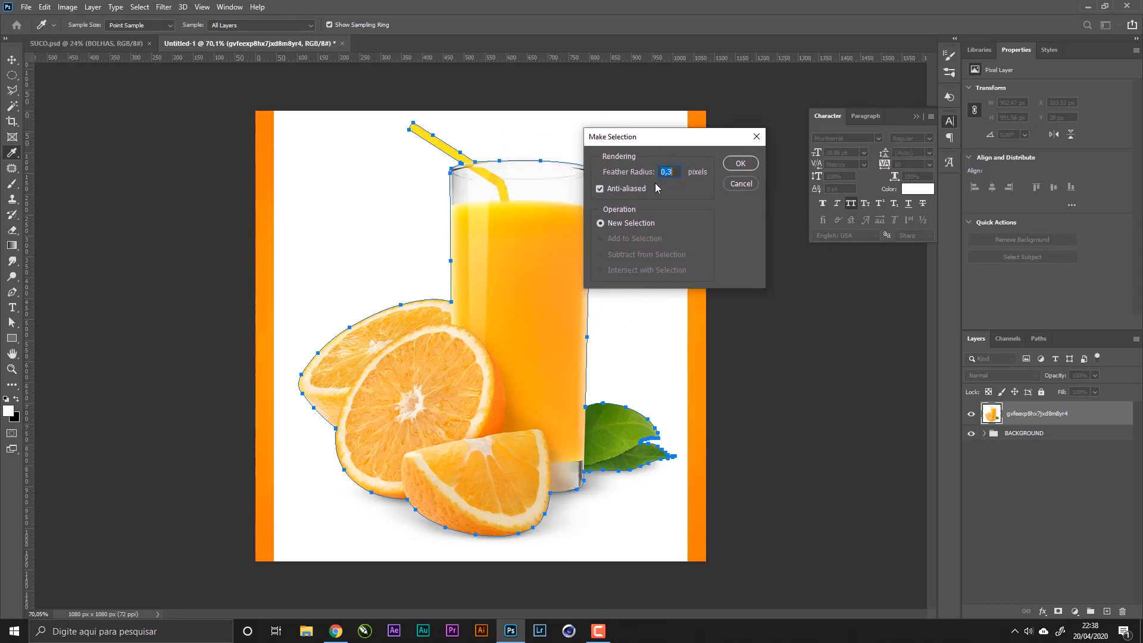
pyautogui.moveTo(673, 172); pyautogui.dragTo(669, 173)
pyautogui.moveTo(655, 147); pyautogui.dragTo(653, 153)
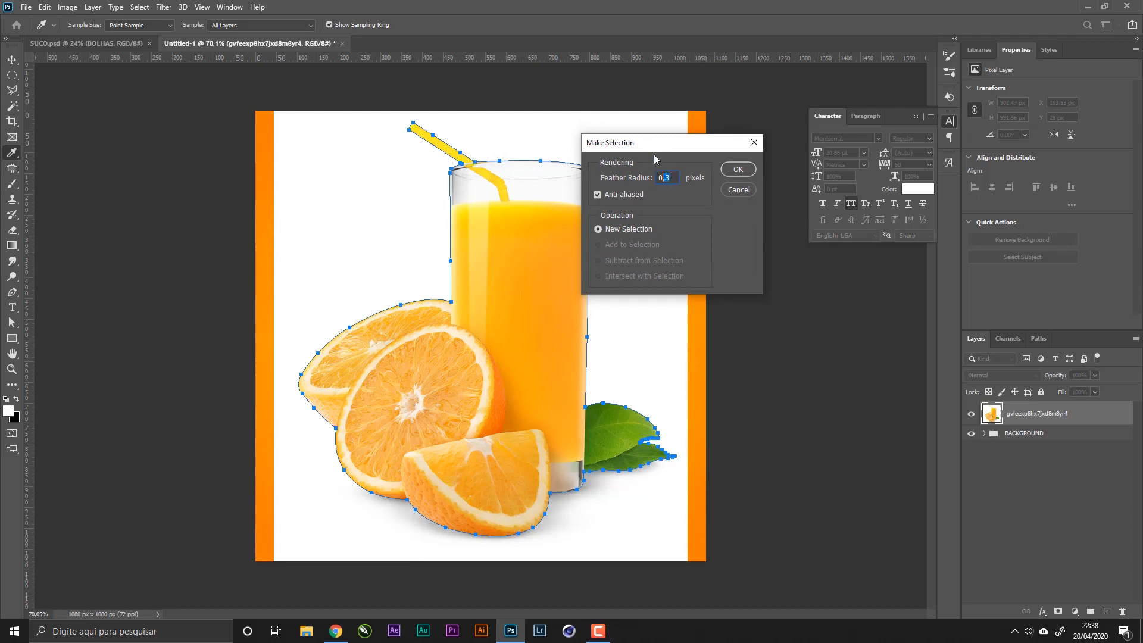
pyautogui.moveTo(654, 155); pyautogui.dragTo(592, 159)
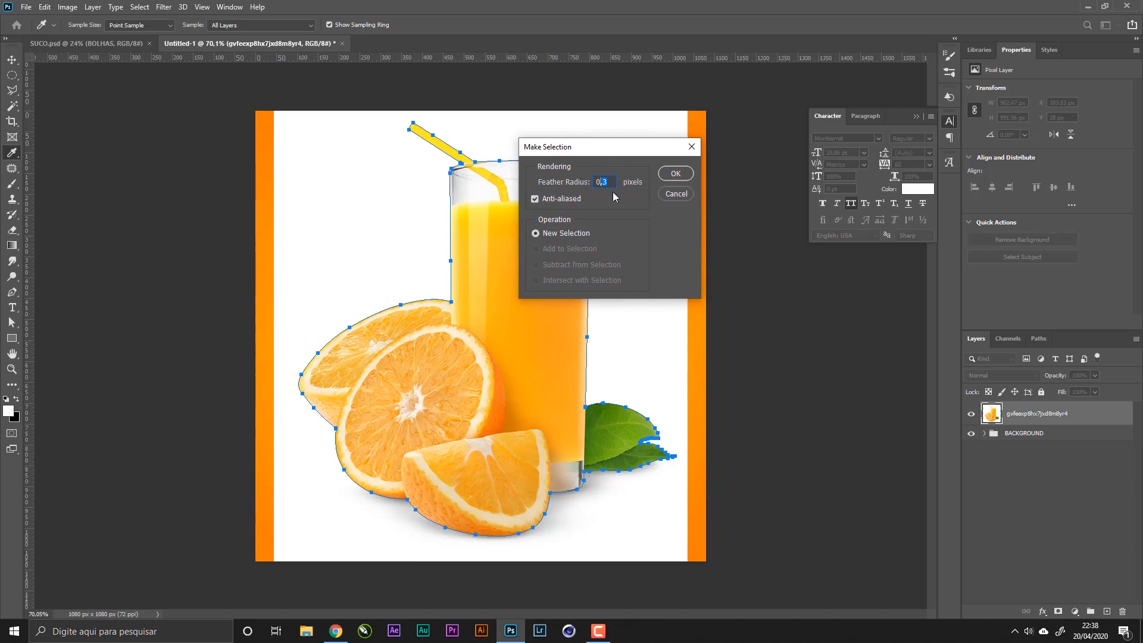
pyautogui.moveTo(598, 153); pyautogui.dragTo(617, 153)
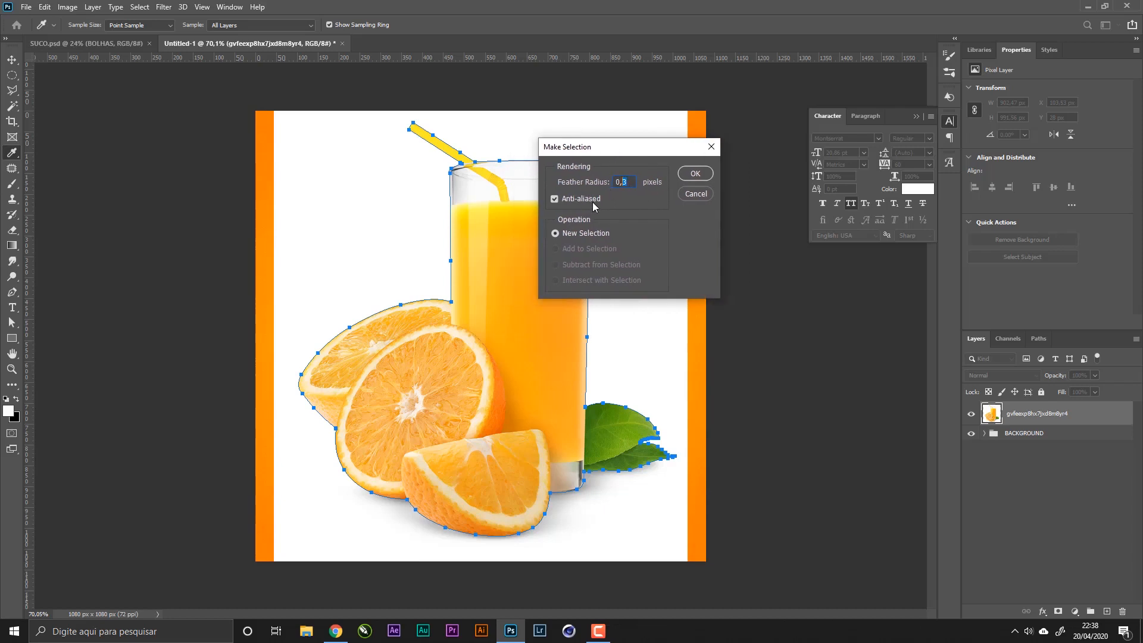
pyautogui.click(696, 176)
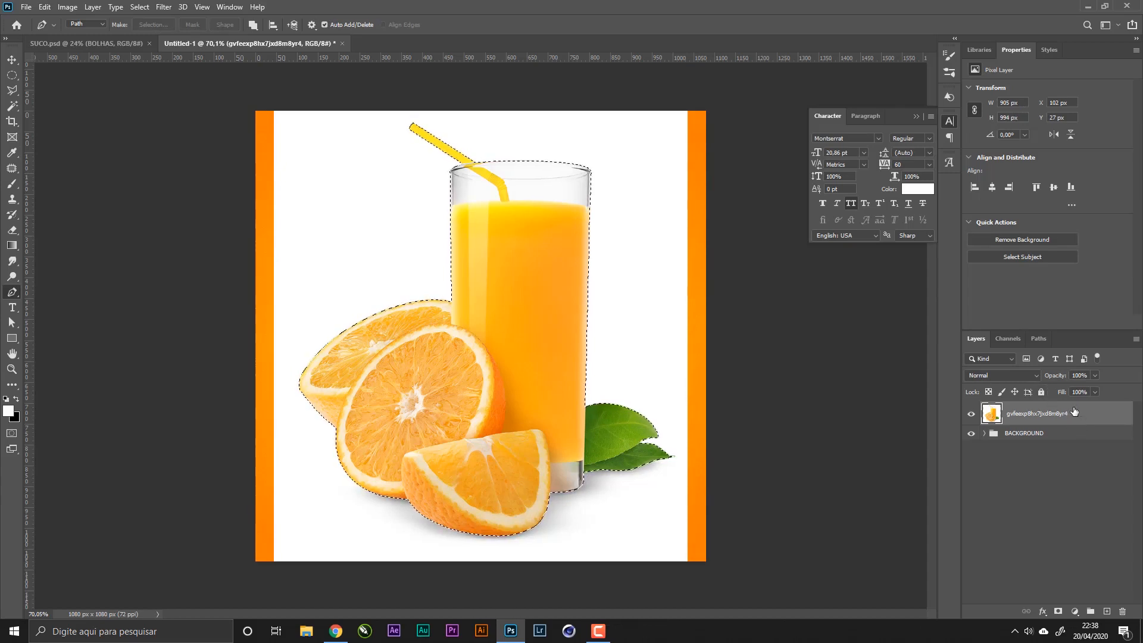
# - Add a layer mask from the selection to hide the photo's white background, and select the layer's image instead of its mask
pyautogui.click(1058, 611)
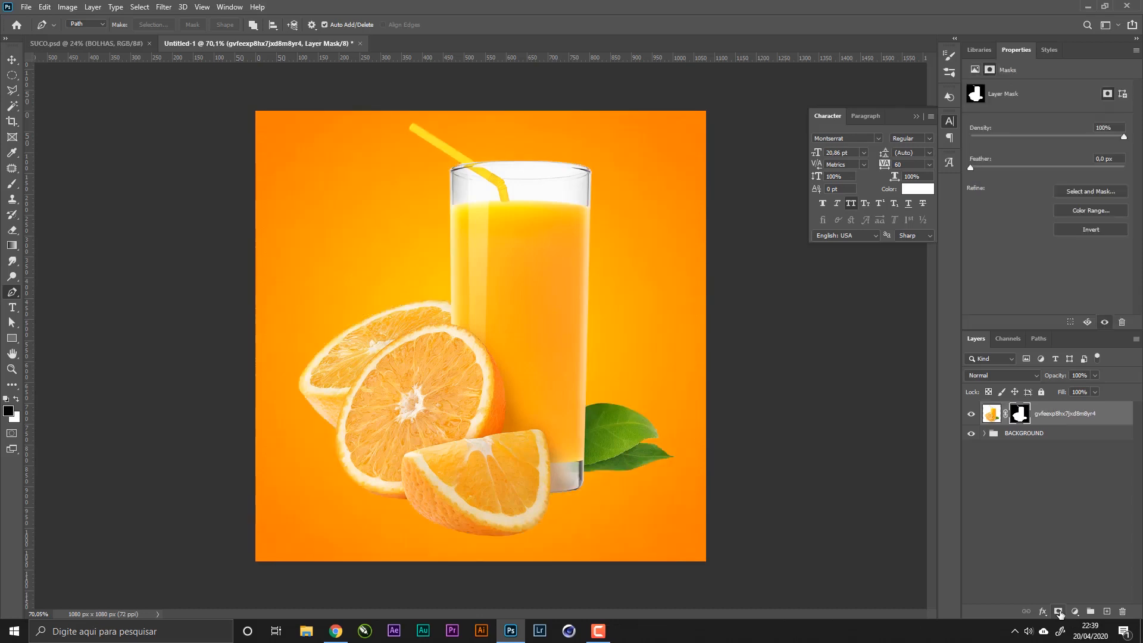
pyautogui.click(1074, 413)
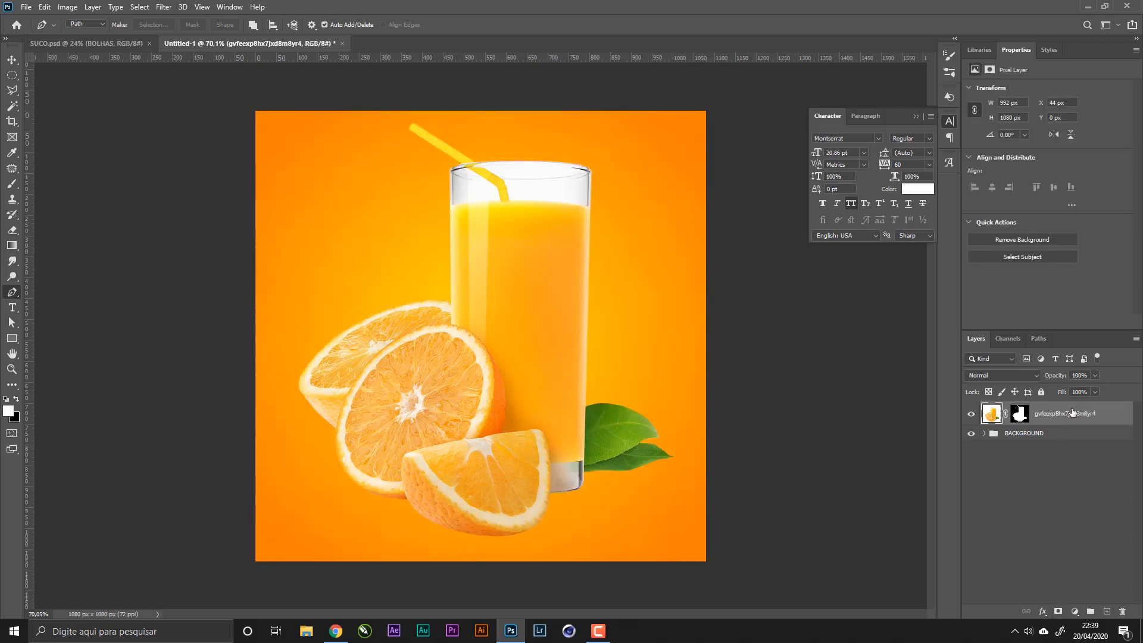
pyautogui.click(11, 60)
# - Save the document on the computer's desktop as a Photoshop file named PROJETO SUCO NATURAL
pyautogui.hotkey('ctrl', 's')
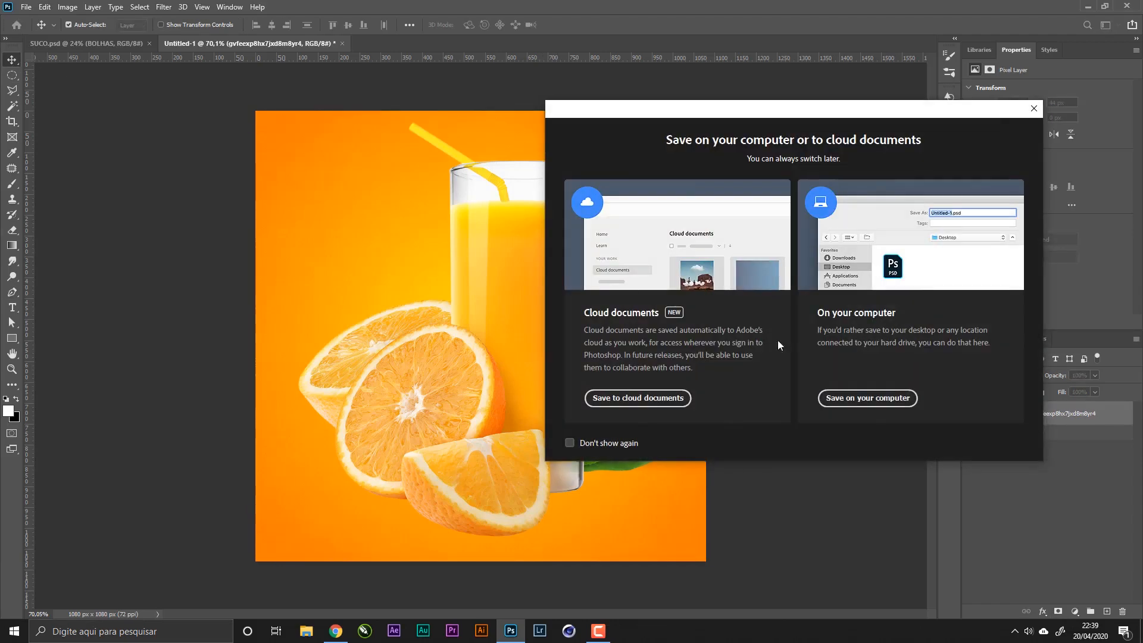
pyautogui.click(858, 400)
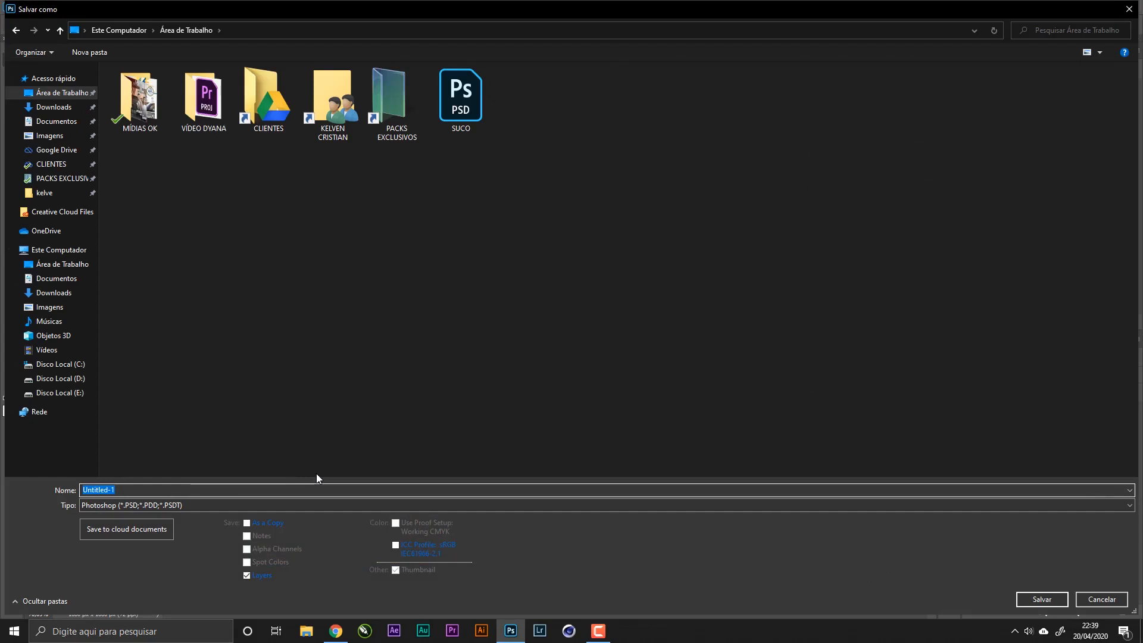
pyautogui.write('PROJETO SUCO NATURAL')
pyautogui.press('Return')
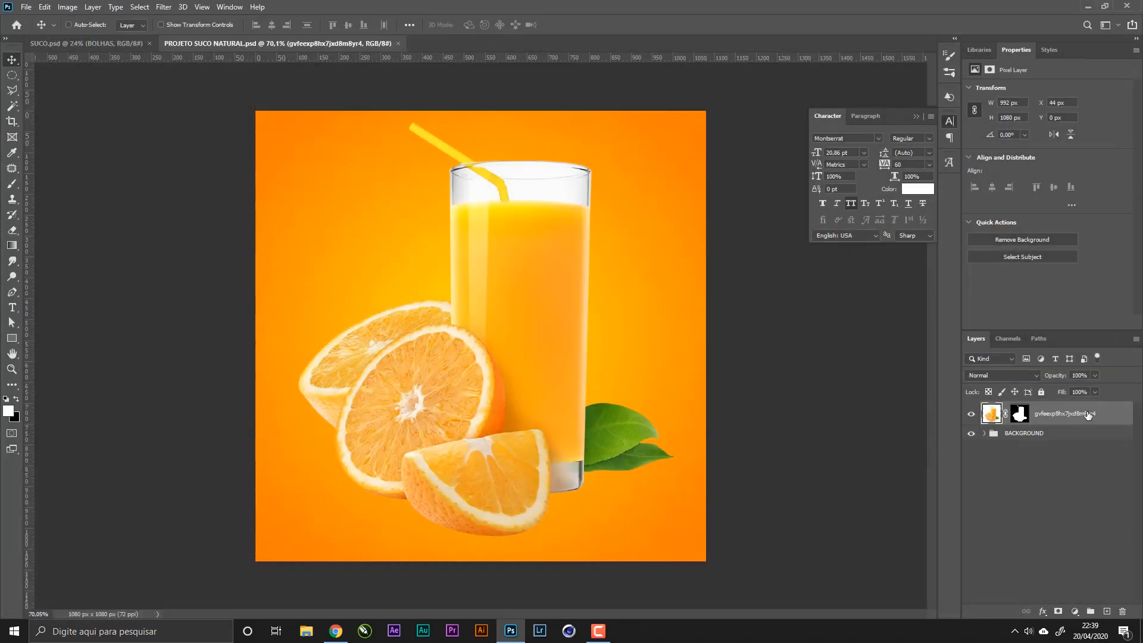
# - Rename the masked juice layer to SUCO NATURAL
pyautogui.write('suco')
pyautogui.write('SUCO NATURAL')
pyautogui.press('Return')
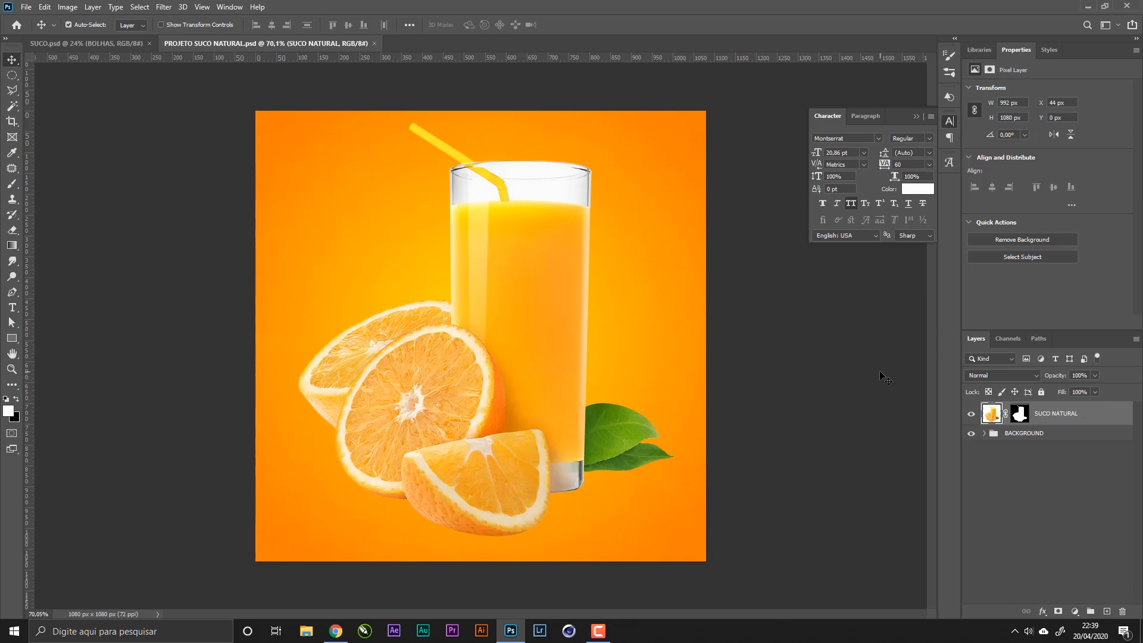
# - Duplicate the SUCO NATURAL layer, place the copy beneath the original and delete the copy's layer mask
pyautogui.hotkey('ctrl', 'j')
pyautogui.moveTo(976, 411); pyautogui.dragTo(1095, 445)
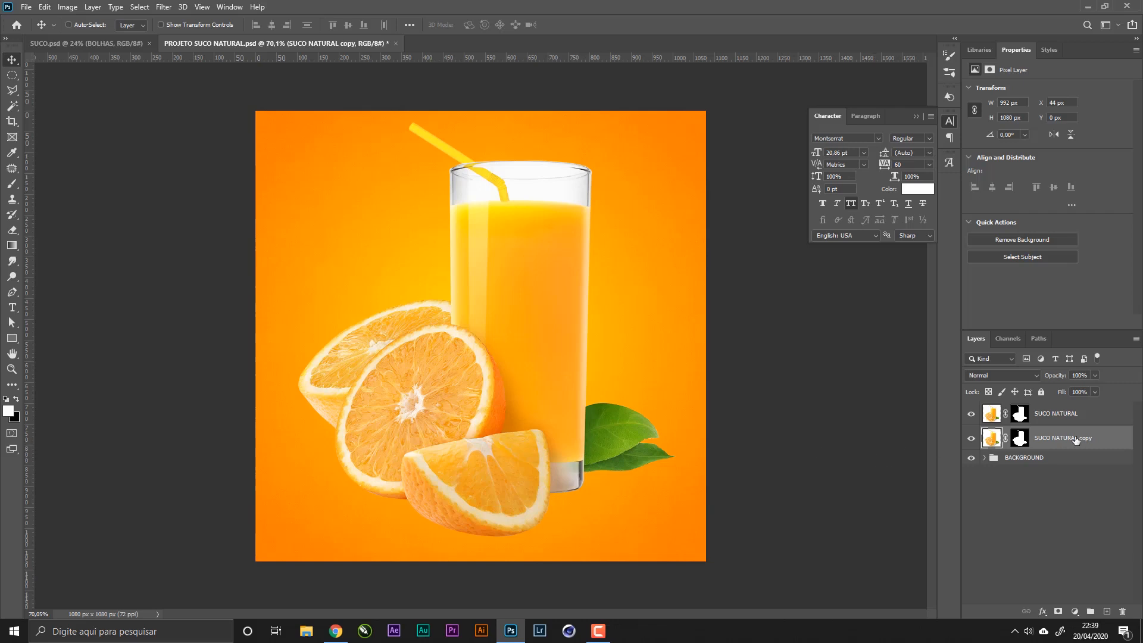
pyautogui.rightClick(1017, 441)
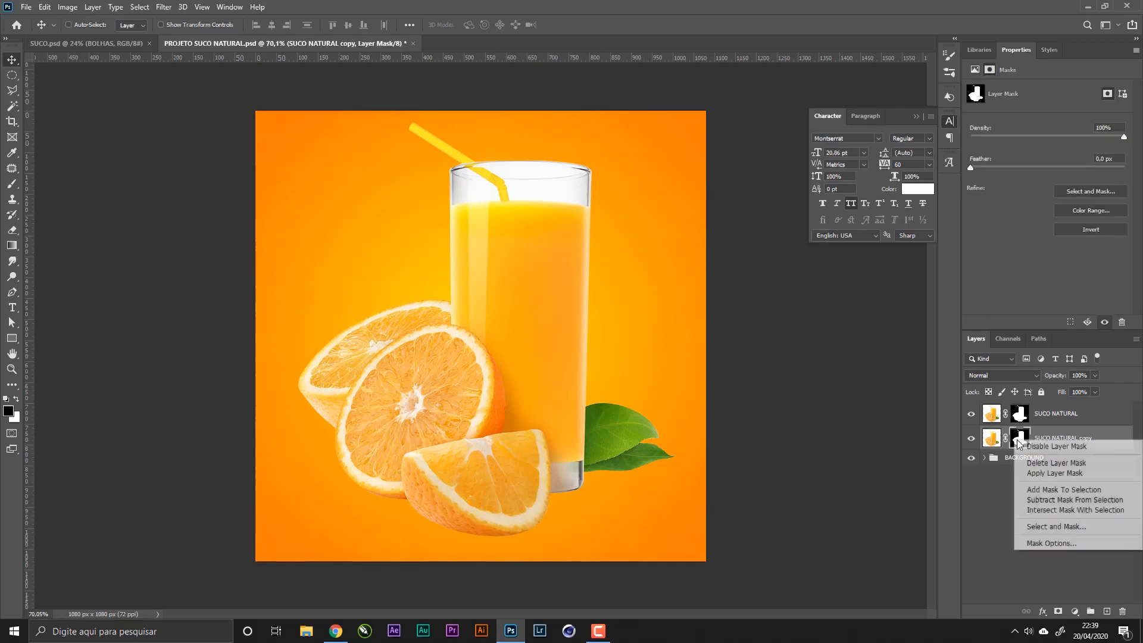
pyautogui.click(1038, 463)
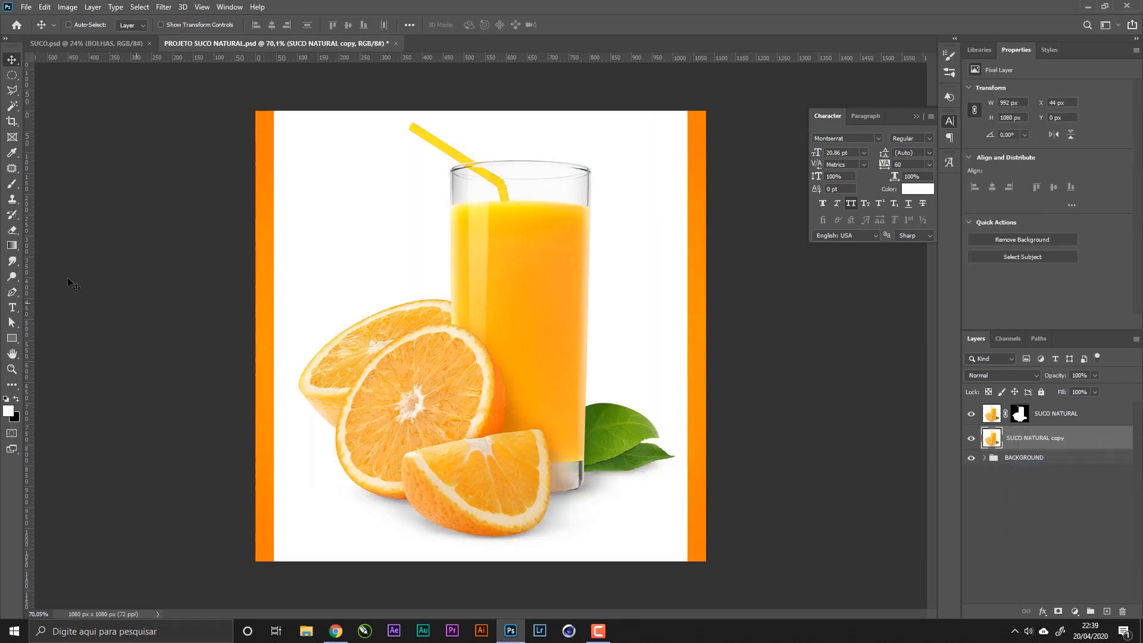
# - Draw a polygonal lasso selection of about 936 x 342 px around the photo's ground shadow, glass base, lower oranges and leaves
pyautogui.click(12, 90)
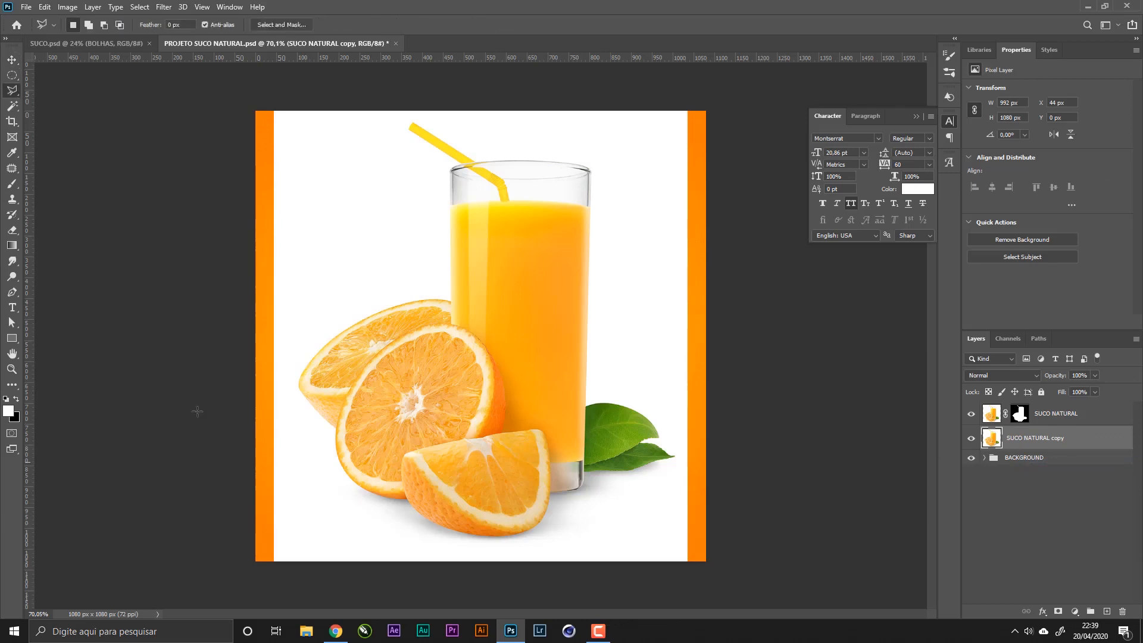
pyautogui.rightClick(17, 93)
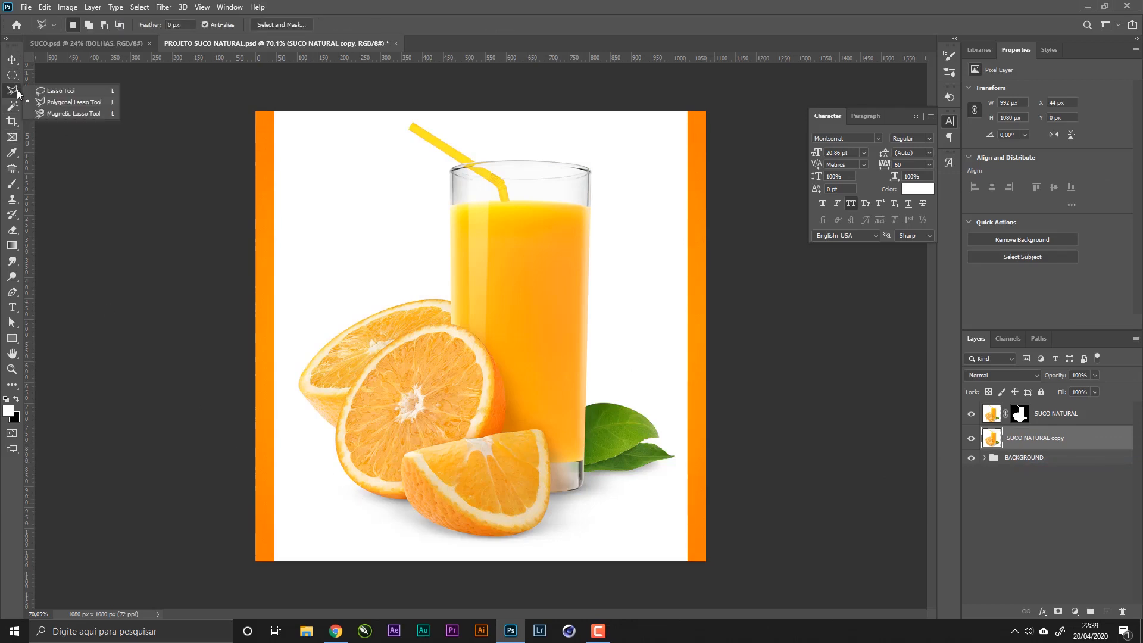
pyautogui.click(66, 106)
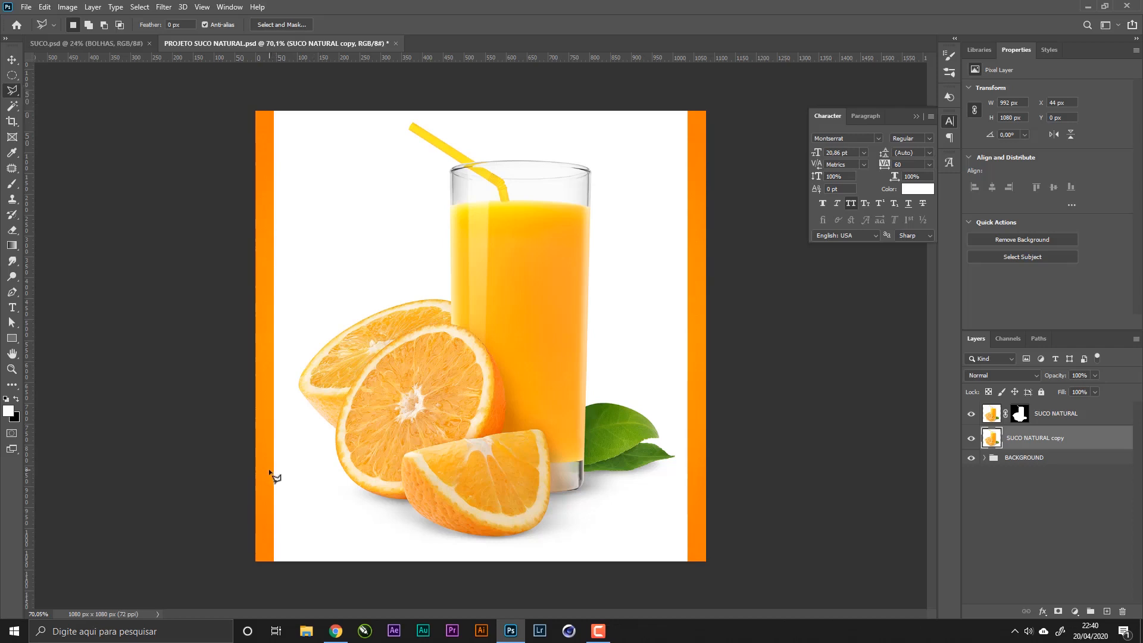
pyautogui.click(352, 460)
pyautogui.click(304, 506)
pyautogui.click(343, 553)
pyautogui.click(495, 558)
pyautogui.click(625, 552)
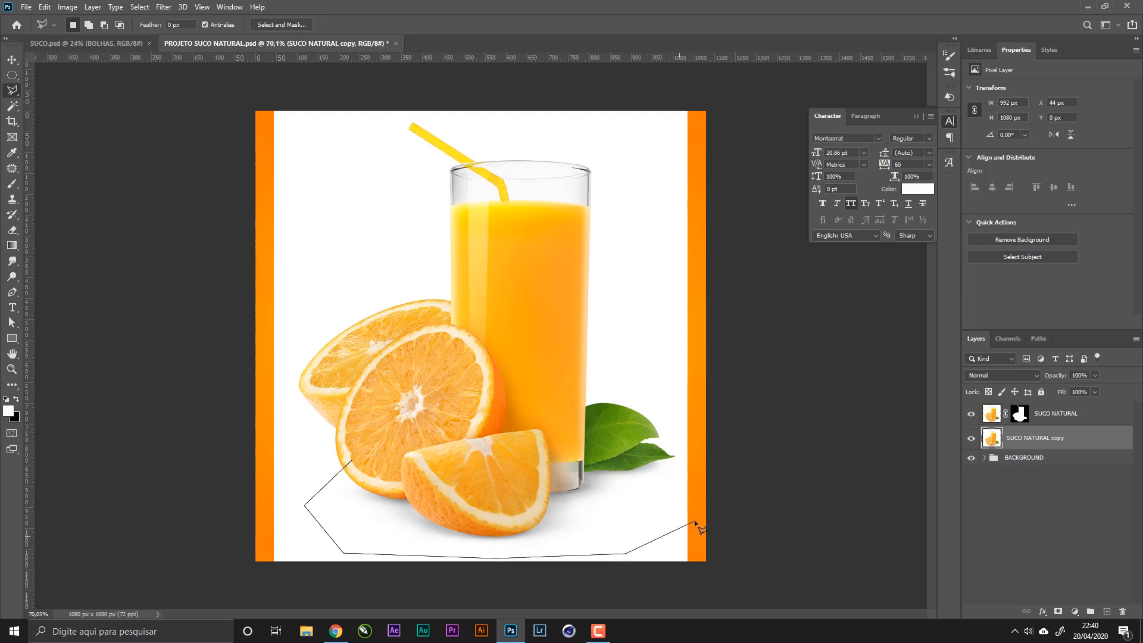
pyautogui.click(694, 521)
pyautogui.click(690, 435)
pyautogui.click(594, 418)
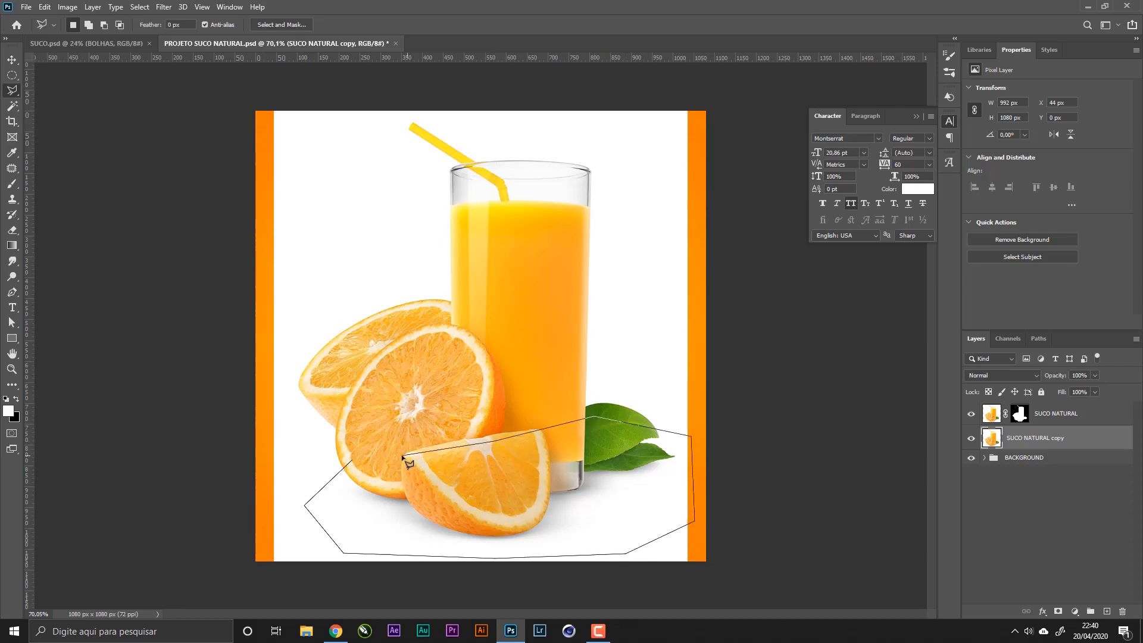
pyautogui.click(379, 464)
pyautogui.click(352, 461)
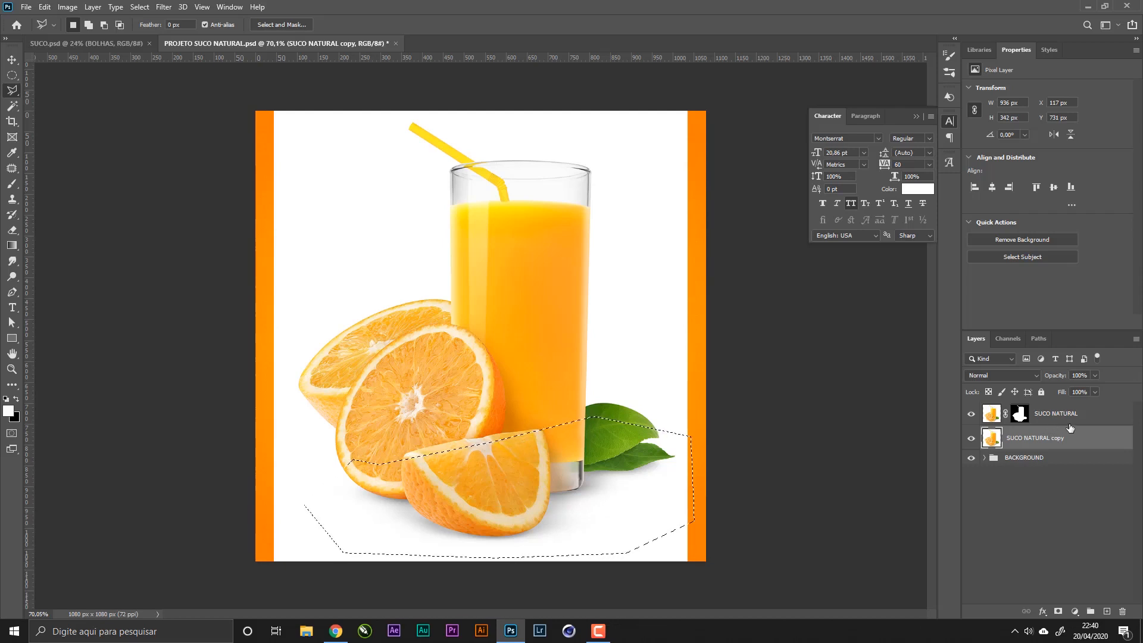
# - Copy the selected shadow area to a new layer and delete the SUCO NATURAL copy layer
pyautogui.hotkey('ctrl', 'j')
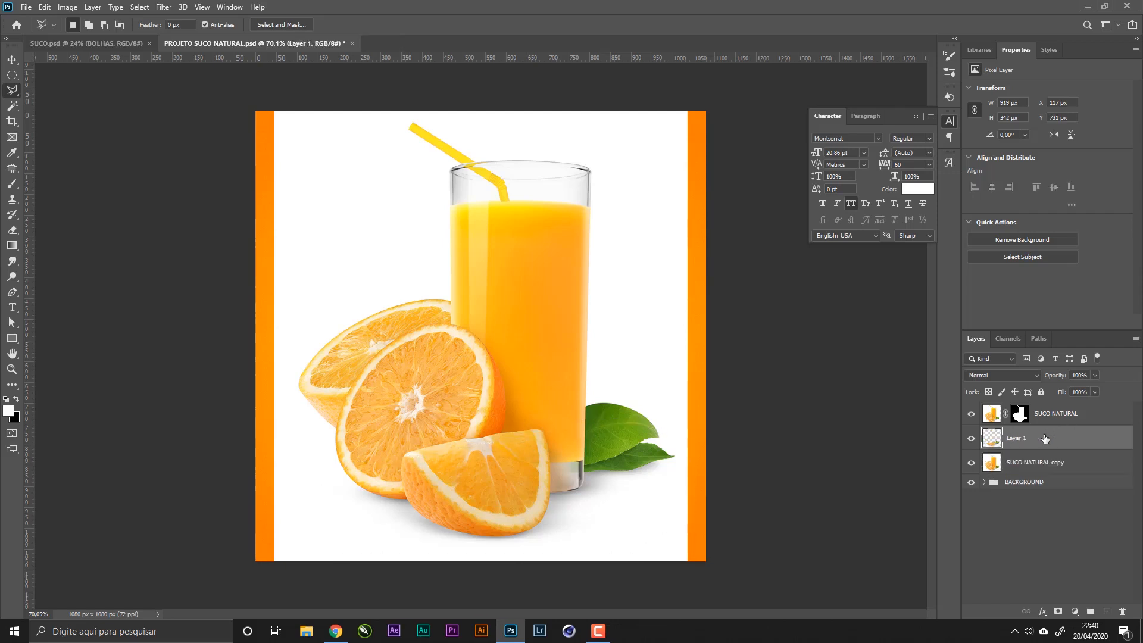
pyautogui.click(1033, 470)
pyautogui.press('Delete')
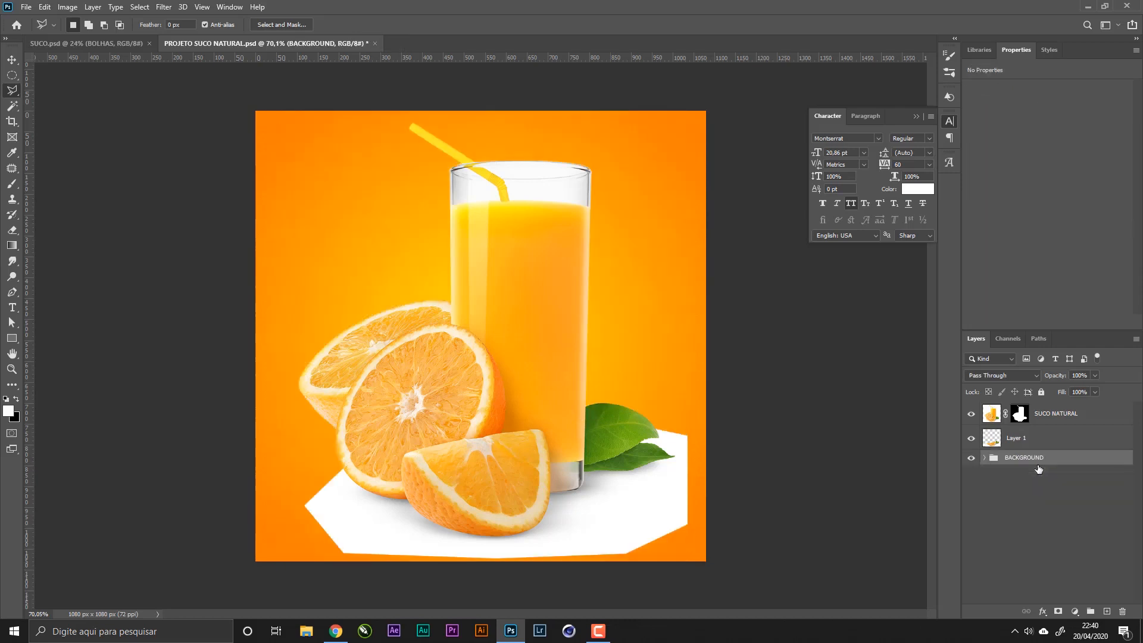
# - Rename the new shadow layer to SOMBRA SUCO and set its blend mode to Multiply
pyautogui.press('v')
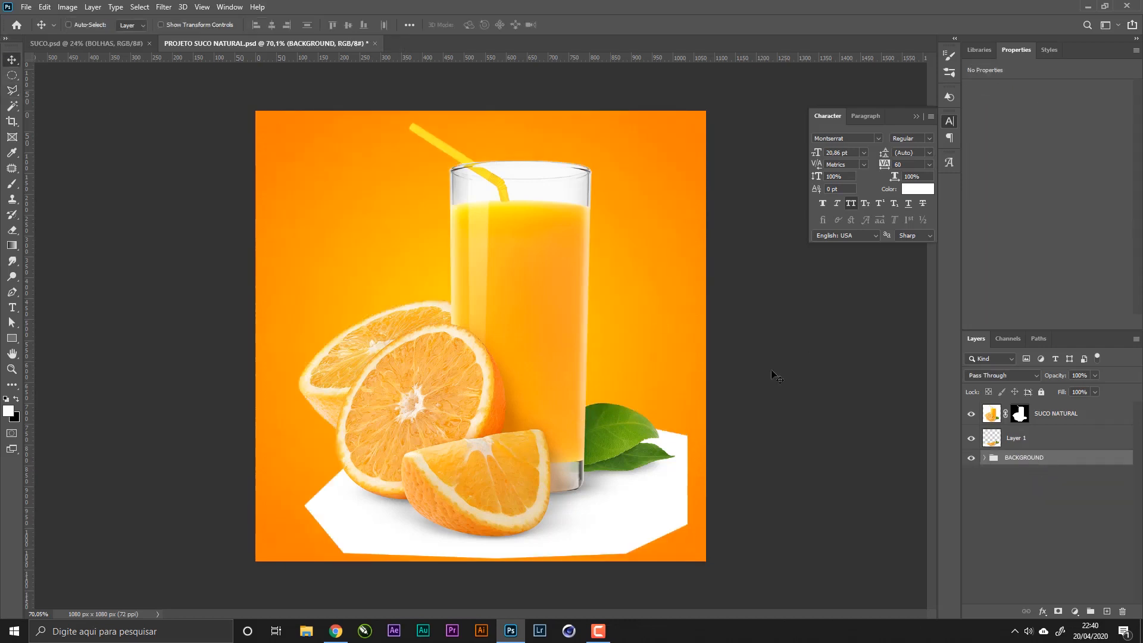
pyautogui.click(1055, 441)
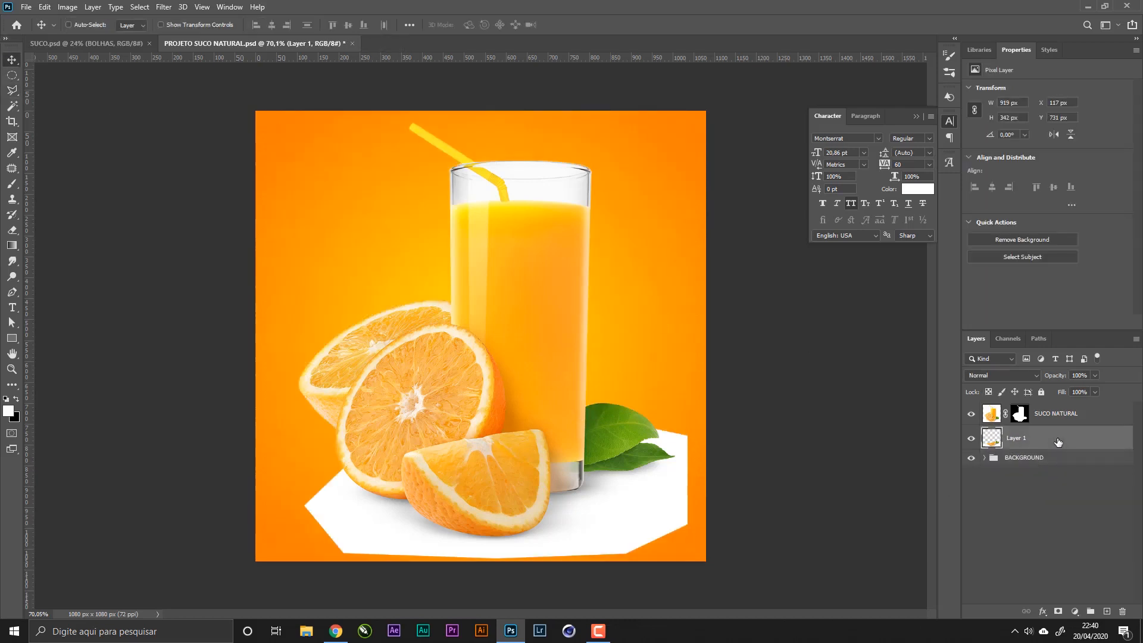
pyautogui.doubleClick(1014, 440)
pyautogui.write('SOMBRA SUCO')
pyautogui.press('Return')
pyautogui.click(1003, 376)
pyautogui.click(1002, 367)
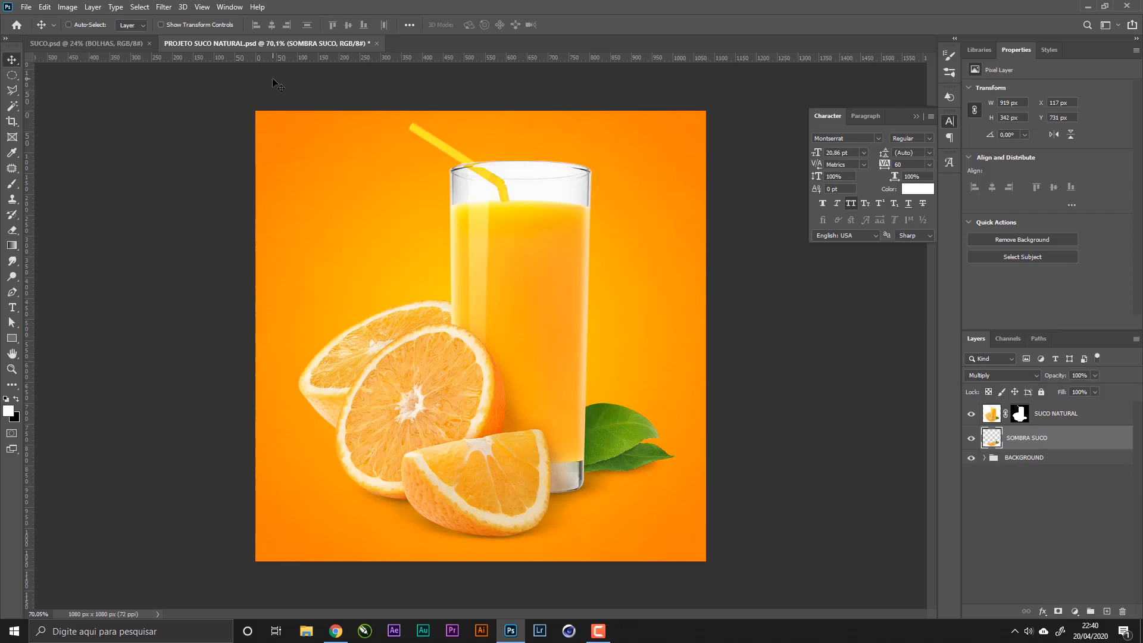
# - Convert the SOMBRA SUCO layer to a smart object
pyautogui.click(1060, 415)
pyautogui.click(1052, 438)
pyautogui.rightClick(1062, 443)
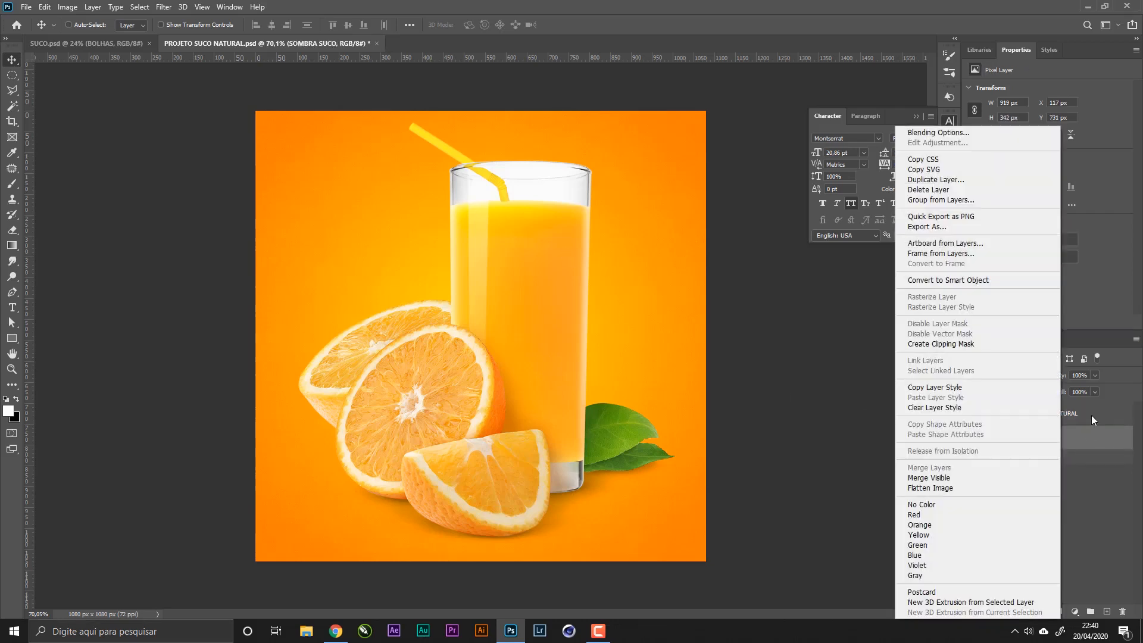
pyautogui.click(989, 288)
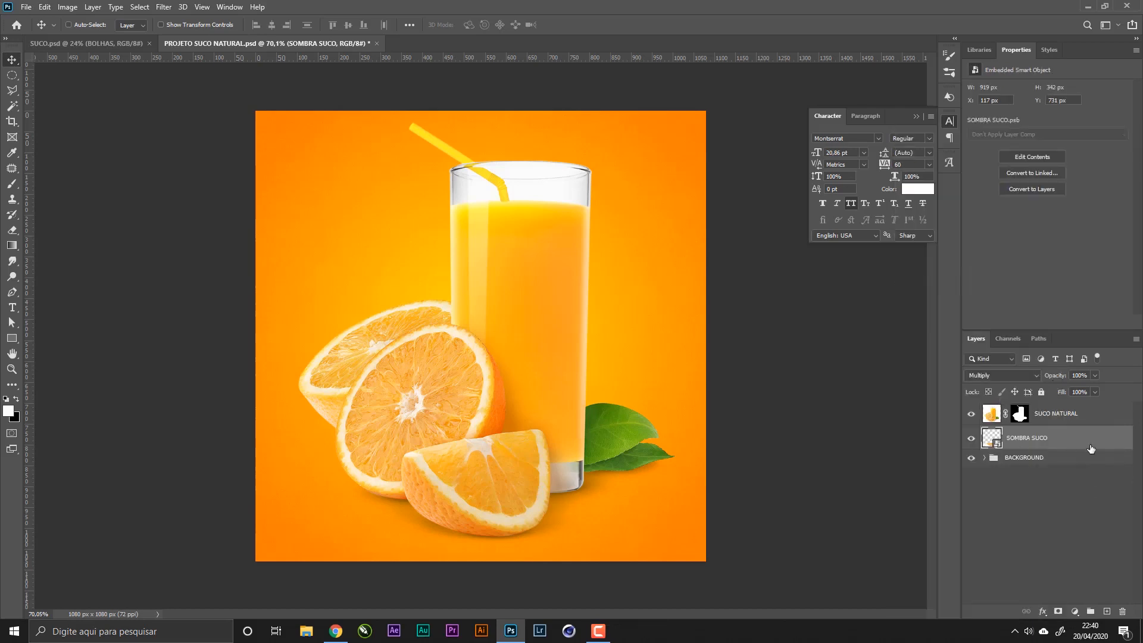
# - Select the SUCO NATURAL layer and save the document
pyautogui.click(1074, 418)
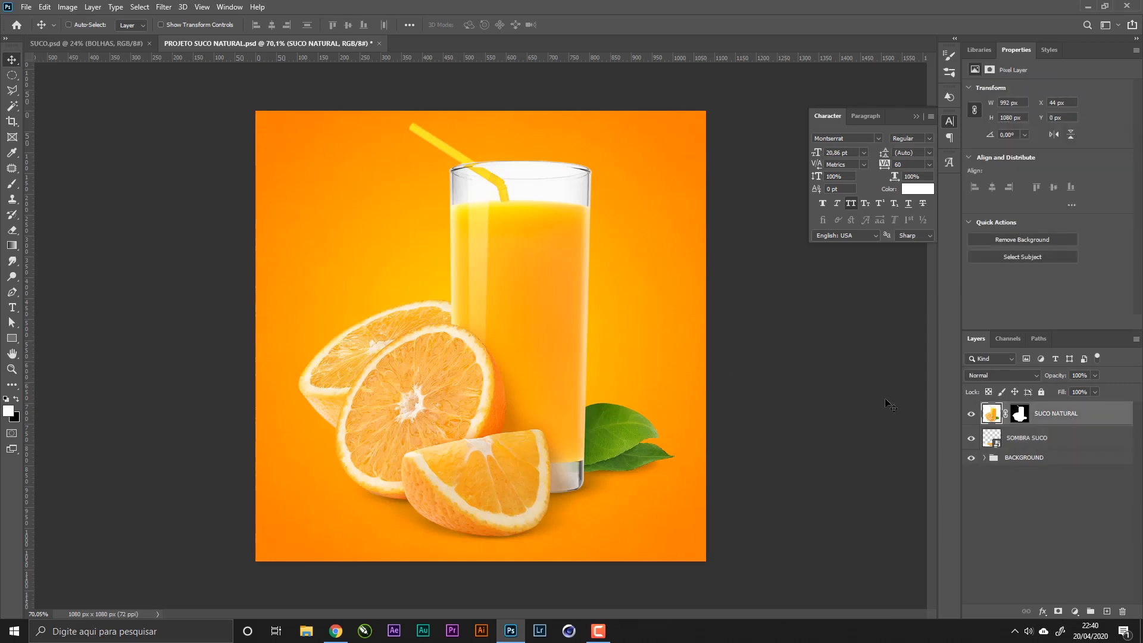
pyautogui.rightClick(1072, 419)
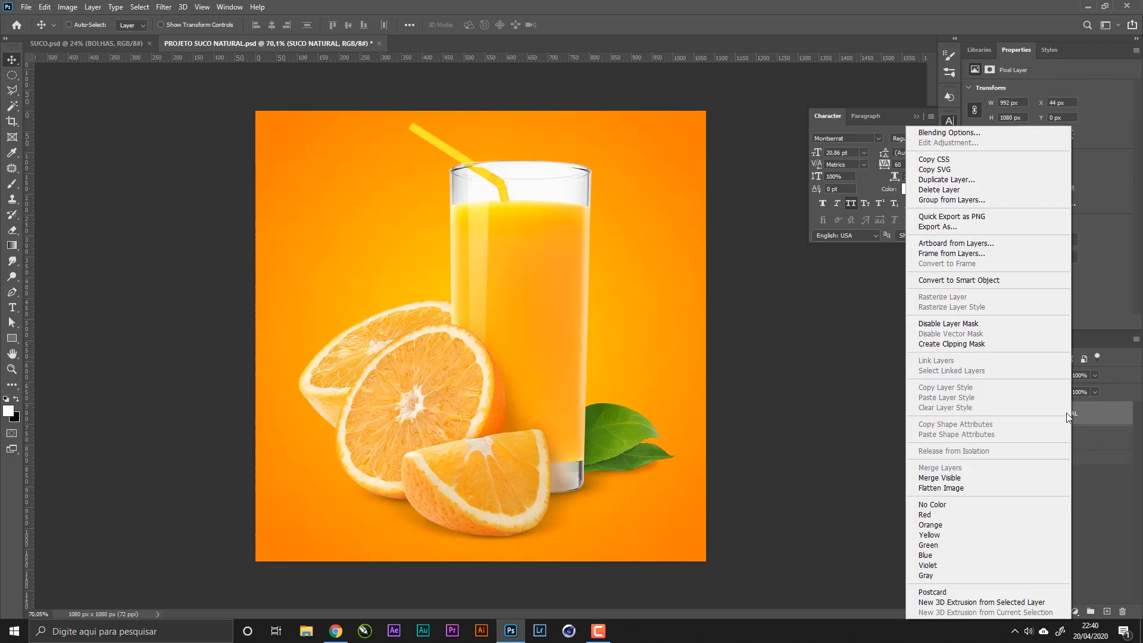
pyautogui.click(1102, 419)
pyautogui.hotkey('ctrl', 's')
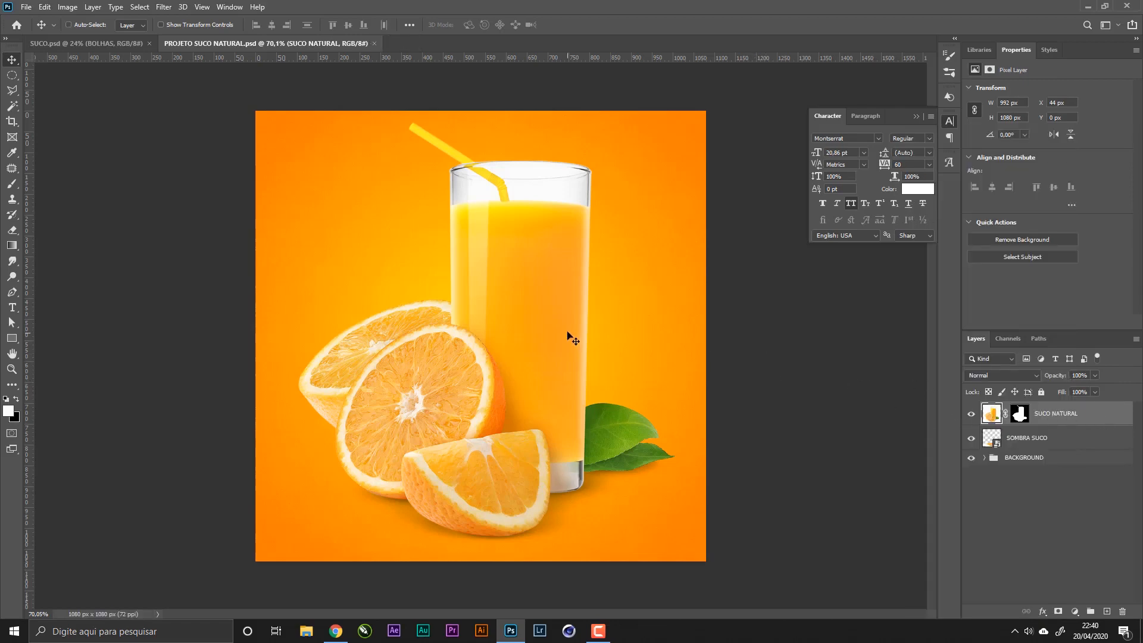
# - Examine the cutout edges of the leaves, orange slices, glass and straw up close against the orange background
pyautogui.press('z')
pyautogui.moveTo(491, 178); pyautogui.dragTo(510, 210)
pyautogui.moveTo(409, 331); pyautogui.dragTo(467, 383)
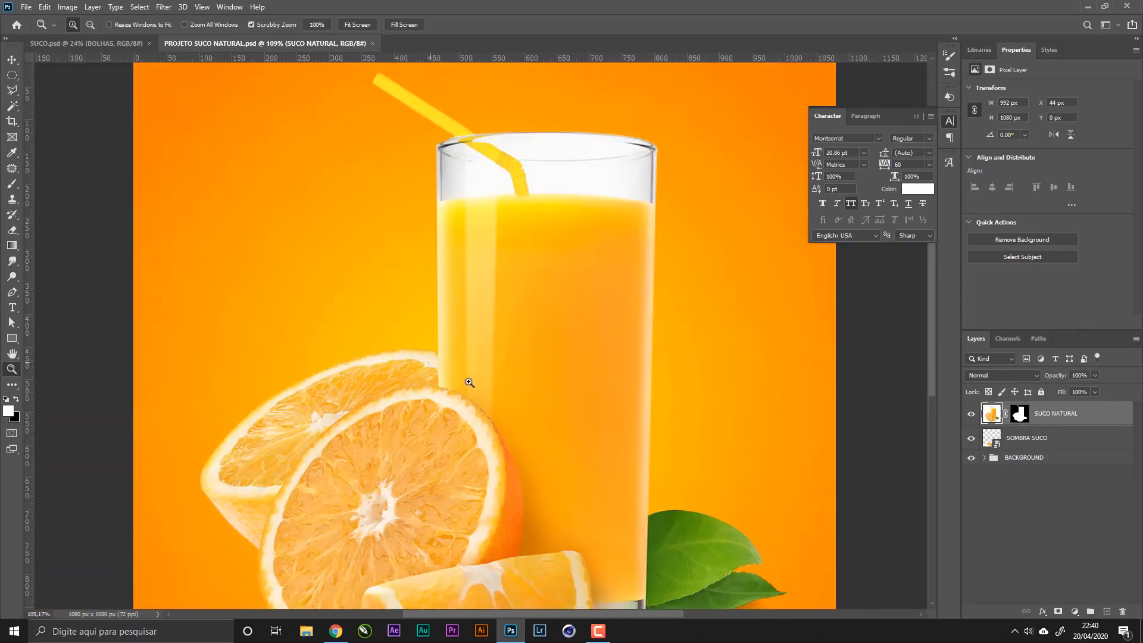
pyautogui.moveTo(673, 513); pyautogui.dragTo(711, 524)
pyautogui.moveTo(641, 459); pyautogui.dragTo(547, 349)
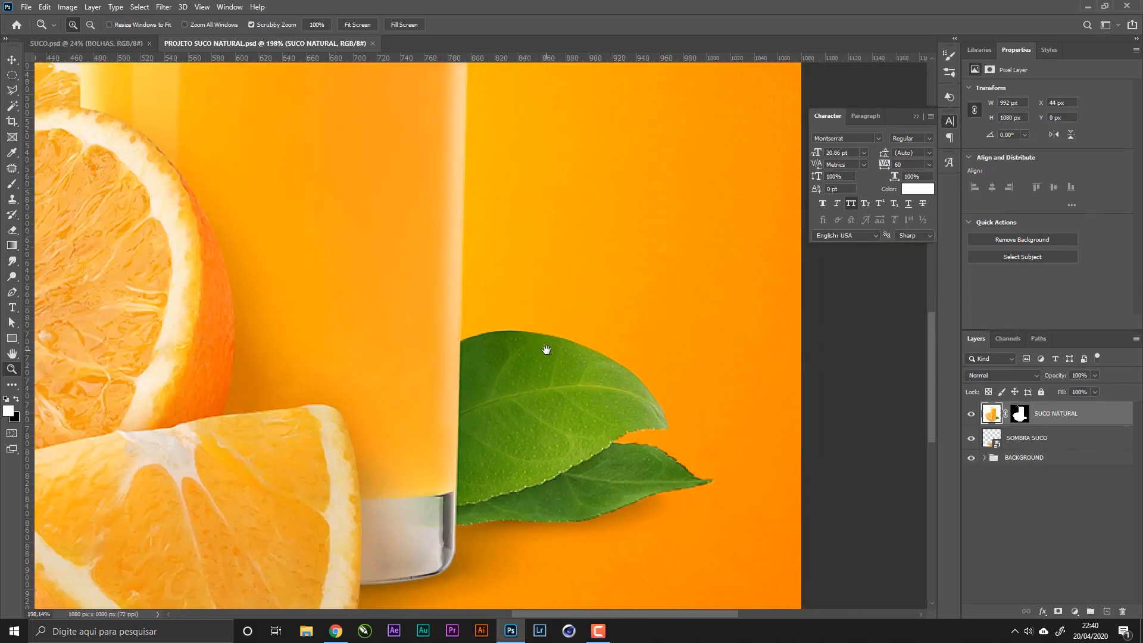
pyautogui.moveTo(421, 347); pyautogui.dragTo(559, 334)
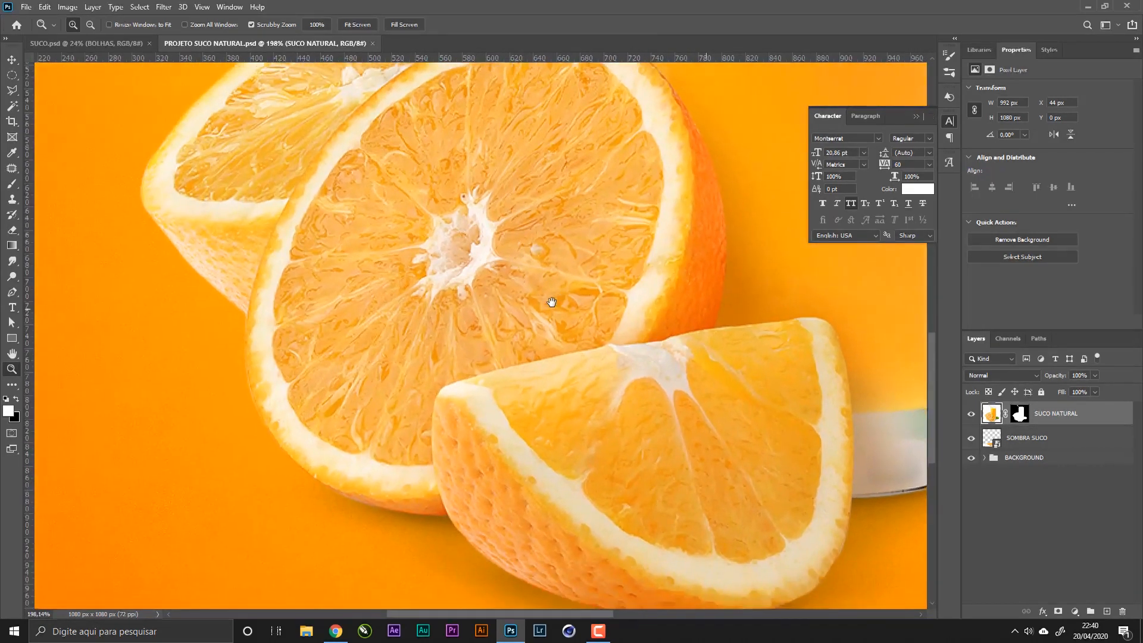
pyautogui.moveTo(445, 227); pyautogui.dragTo(363, 401)
pyautogui.moveTo(662, 241); pyautogui.dragTo(416, 357)
pyautogui.moveTo(569, 208); pyautogui.dragTo(553, 363)
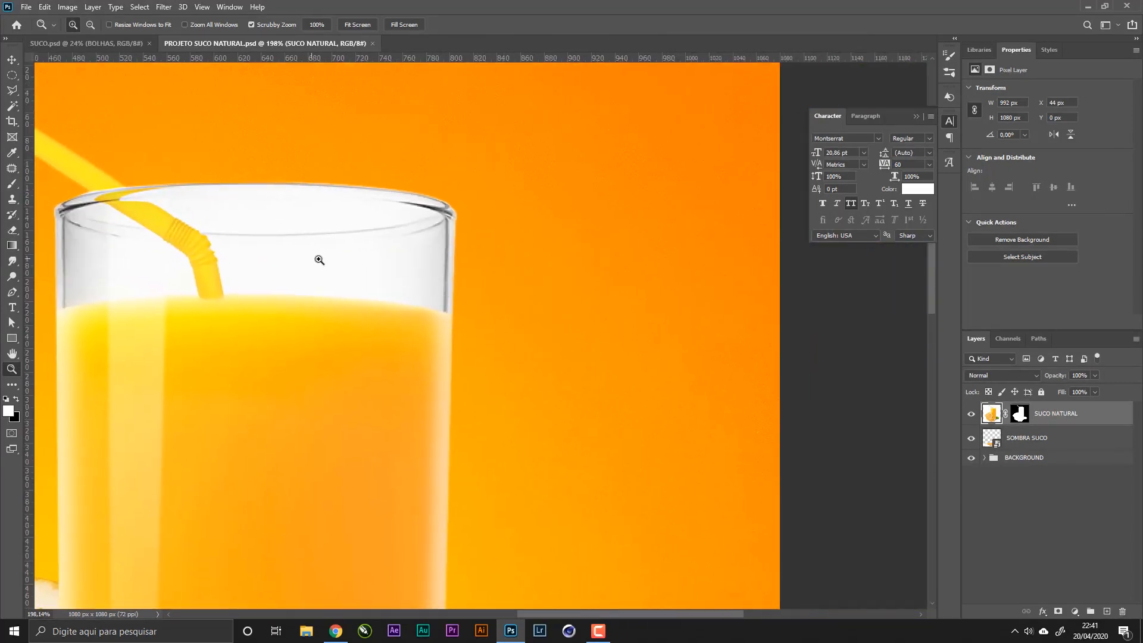
pyautogui.moveTo(420, 276); pyautogui.dragTo(382, 268)
# - Load the SUCO NATURAL layer mask as a selection, target the mask for editing and make black the foreground colour
pyautogui.moveTo(1007, 414); pyautogui.dragTo(1019, 419)
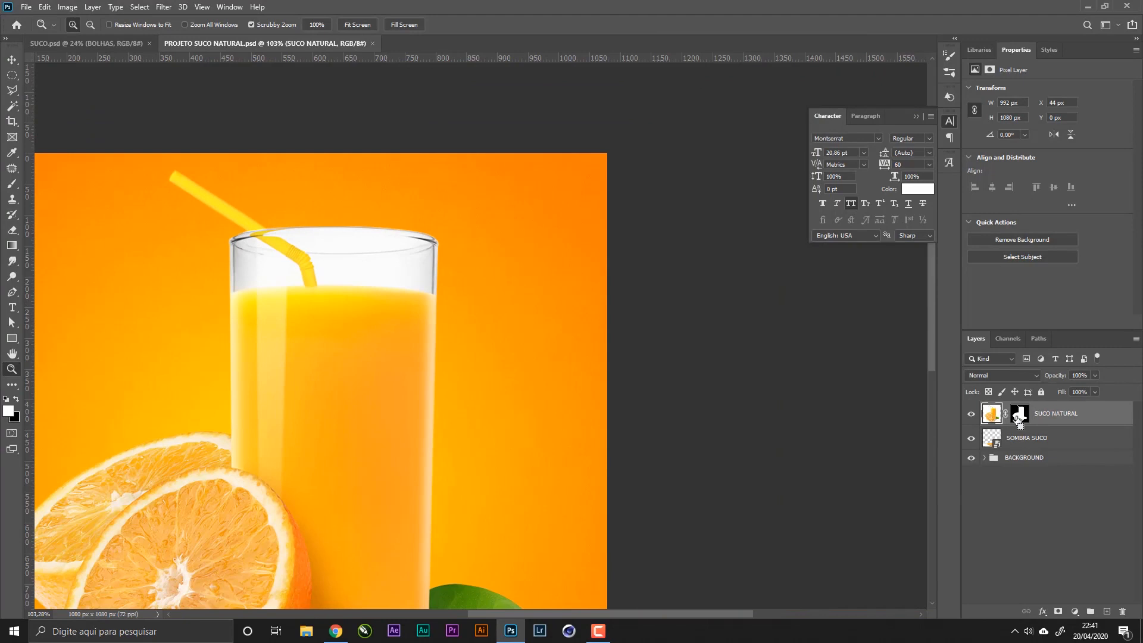
pyautogui.keyDown('ctrl'); pyautogui.click(1022, 419); pyautogui.keyUp('ctrl')
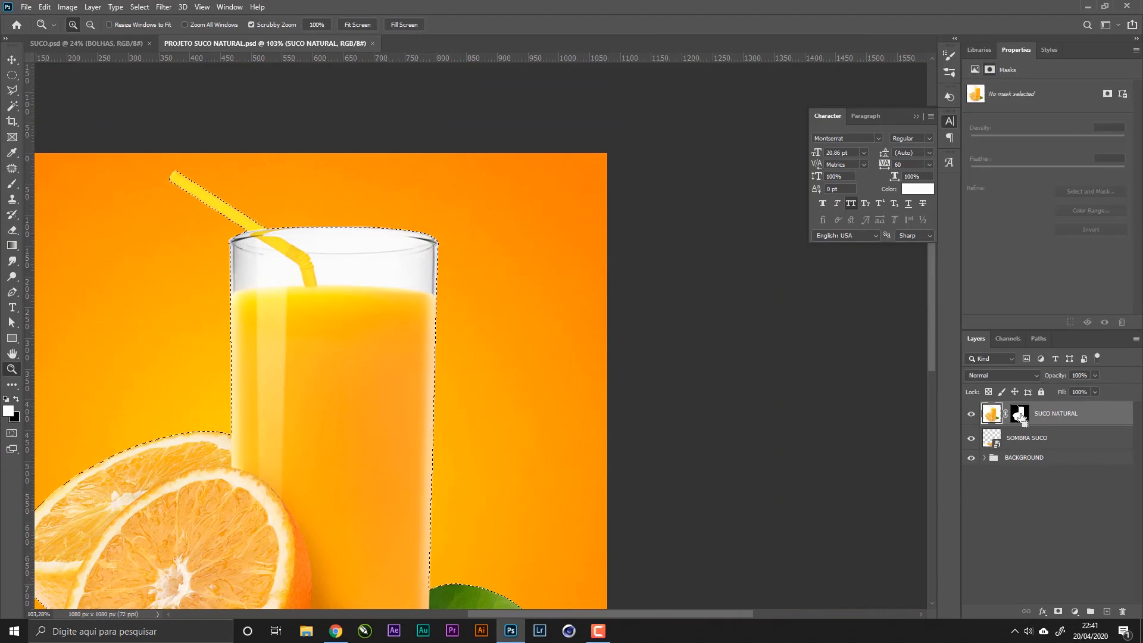
pyautogui.click(1024, 420)
pyautogui.press('x')
pyautogui.moveTo(306, 331); pyautogui.dragTo(472, 230)
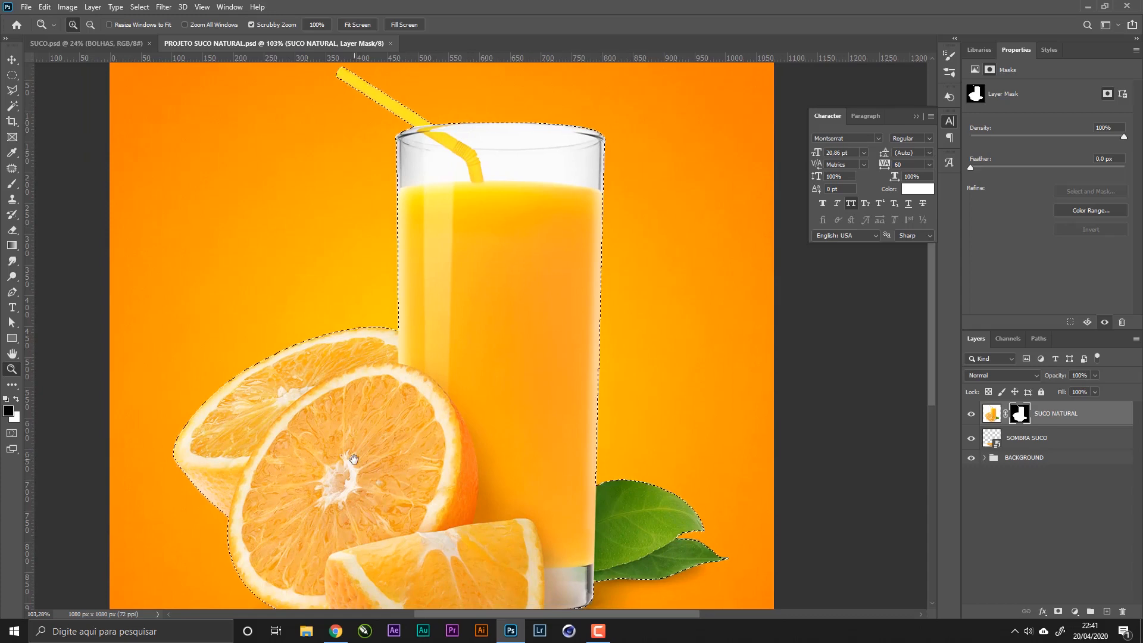
pyautogui.moveTo(354, 459); pyautogui.dragTo(374, 349)
# - Contract the juice selection by 1 pixel
pyautogui.click(140, 8)
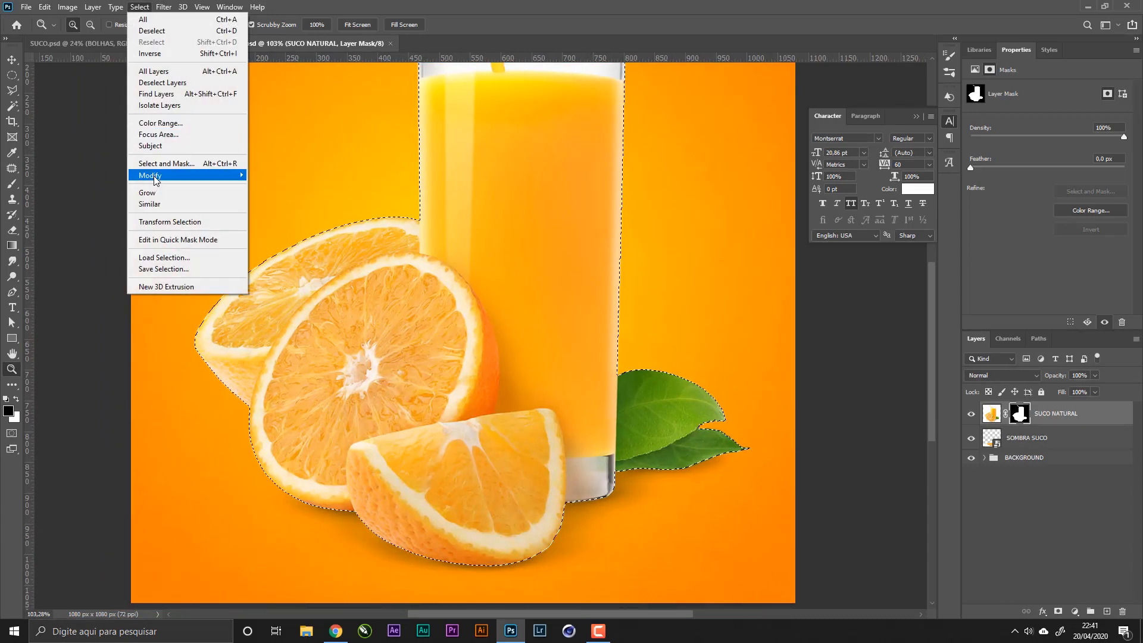
pyautogui.moveTo(154, 179)
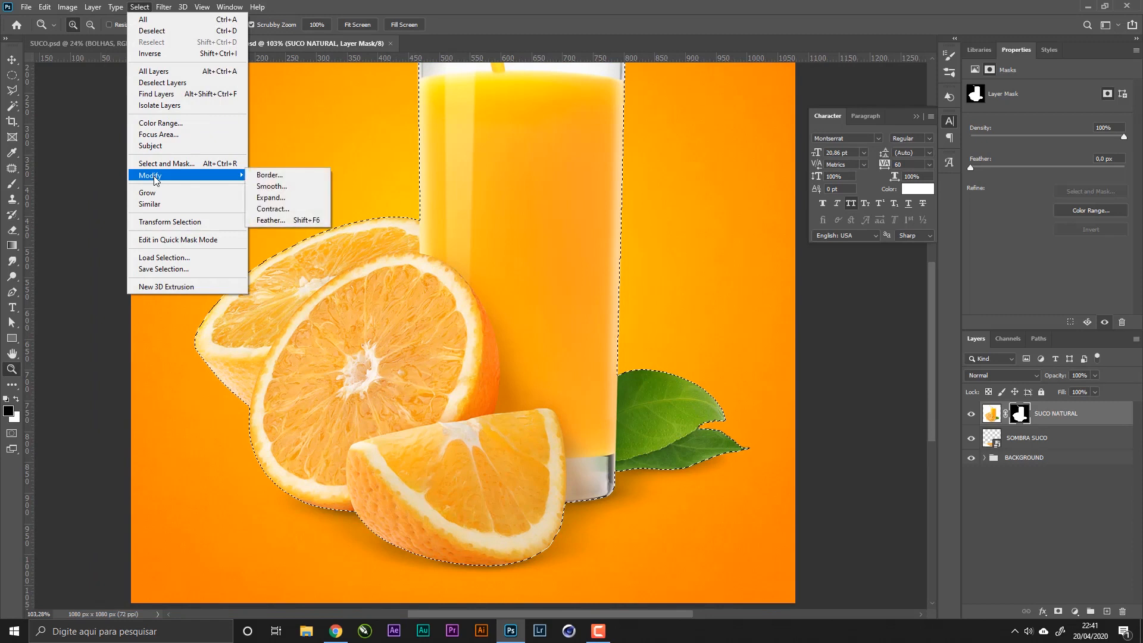
pyautogui.click(312, 210)
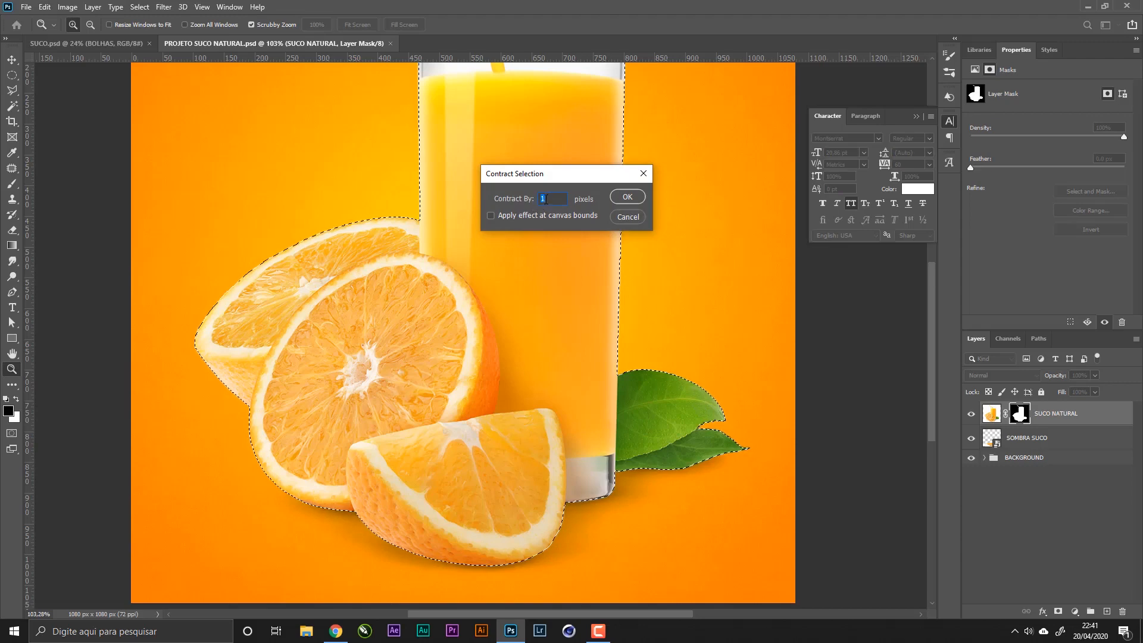
pyautogui.click(630, 197)
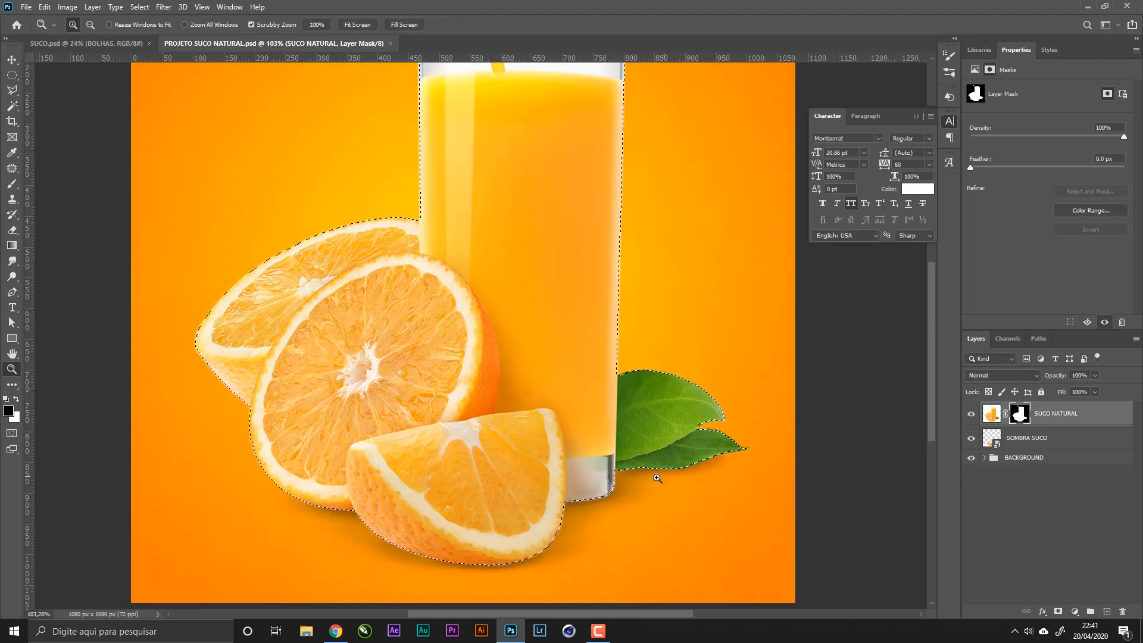
# - Inspect the contracted selection outline closely around the leaves, glass base, rim and orange slices
pyautogui.moveTo(659, 475); pyautogui.dragTo(727, 477)
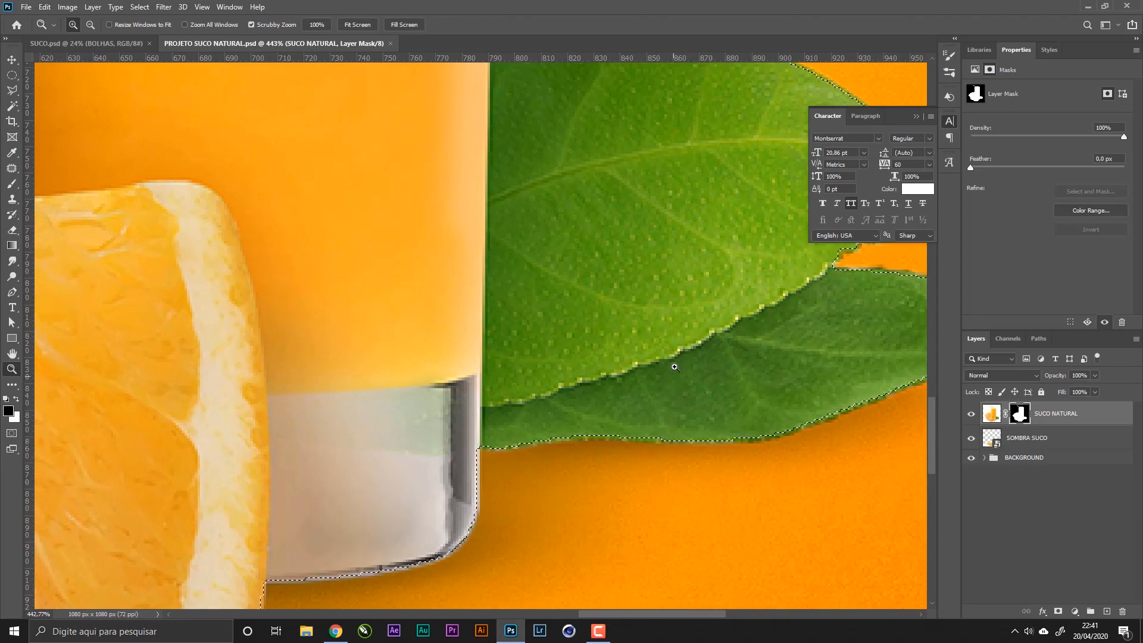
pyautogui.moveTo(674, 363); pyautogui.dragTo(498, 441)
pyautogui.moveTo(434, 101); pyautogui.dragTo(632, 460)
pyautogui.moveTo(535, 304); pyautogui.dragTo(556, 467)
pyautogui.moveTo(521, 80); pyautogui.dragTo(560, 481)
pyautogui.moveTo(533, 78); pyautogui.dragTo(584, 481)
pyautogui.moveTo(554, 76); pyautogui.dragTo(609, 489)
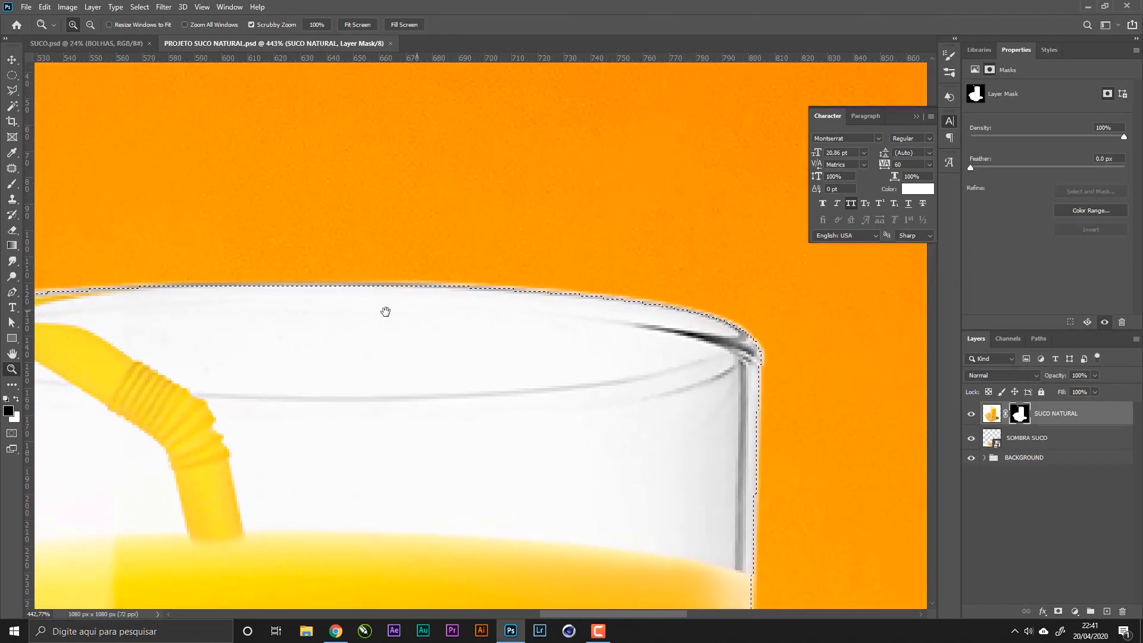
pyautogui.moveTo(383, 311); pyautogui.dragTo(567, 294)
pyautogui.moveTo(305, 273); pyautogui.dragTo(238, 43)
pyautogui.moveTo(460, 456); pyautogui.dragTo(462, 65)
pyautogui.moveTo(450, 565); pyautogui.dragTo(593, 293)
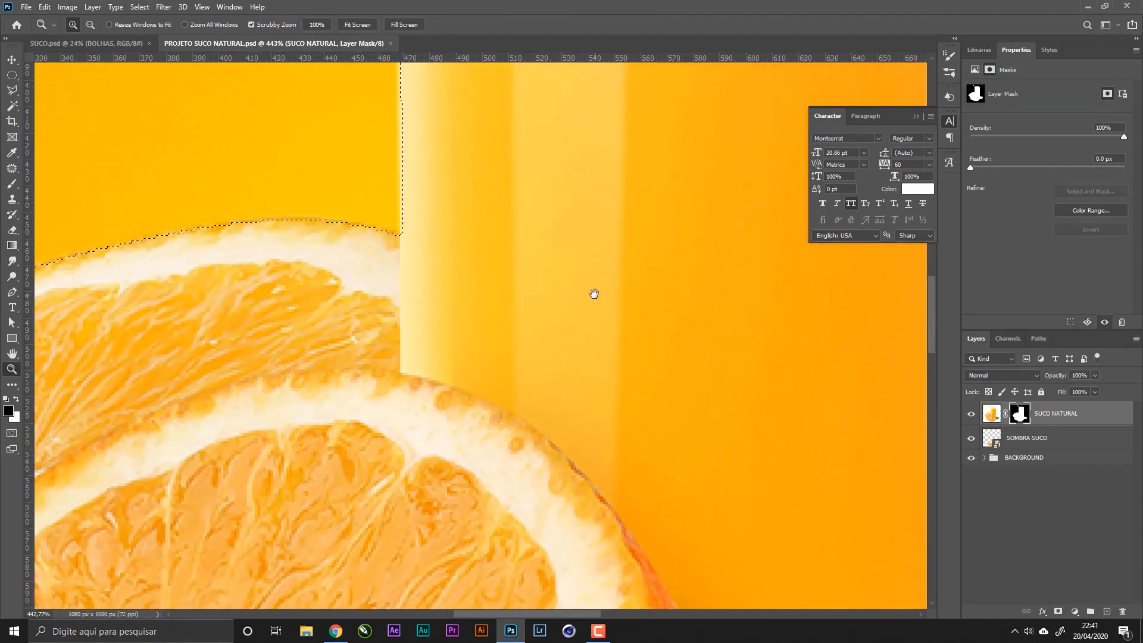
pyautogui.moveTo(408, 232); pyautogui.dragTo(708, 193)
pyautogui.moveTo(235, 411); pyautogui.dragTo(516, 322)
pyautogui.moveTo(348, 544); pyautogui.dragTo(437, 292)
pyautogui.moveTo(433, 424); pyautogui.dragTo(405, 232)
pyautogui.moveTo(499, 505); pyautogui.dragTo(333, 252)
pyautogui.moveTo(492, 406); pyautogui.dragTo(392, 283)
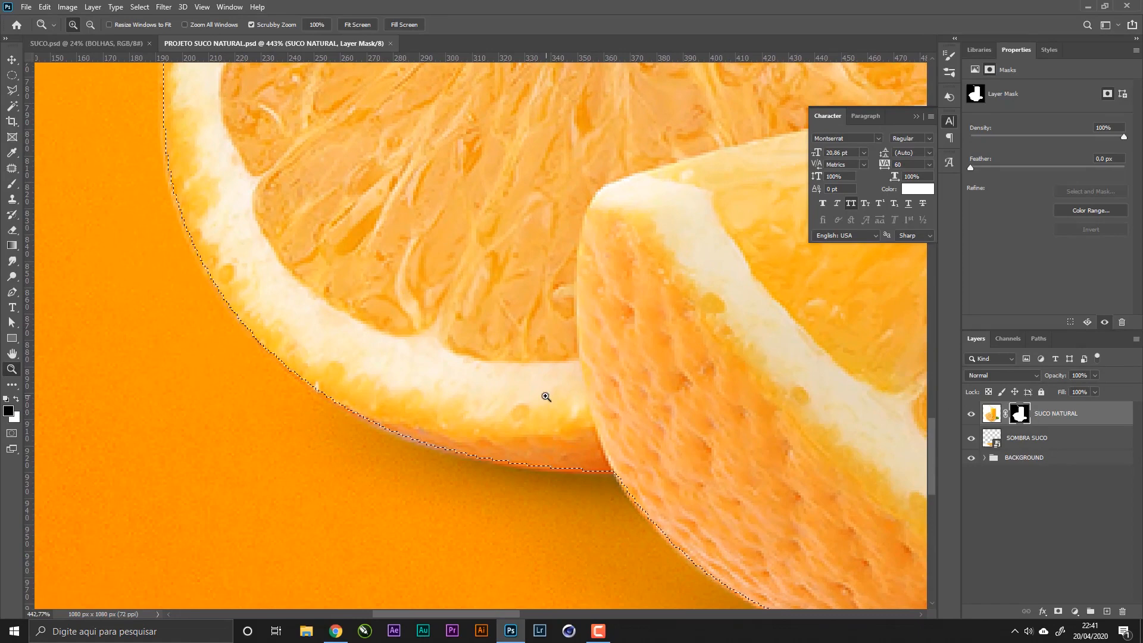
# - Invert the contracted selection and fill that area of the SUCO NATURAL layer mask with black
pyautogui.hotkey('ctrl', '0')
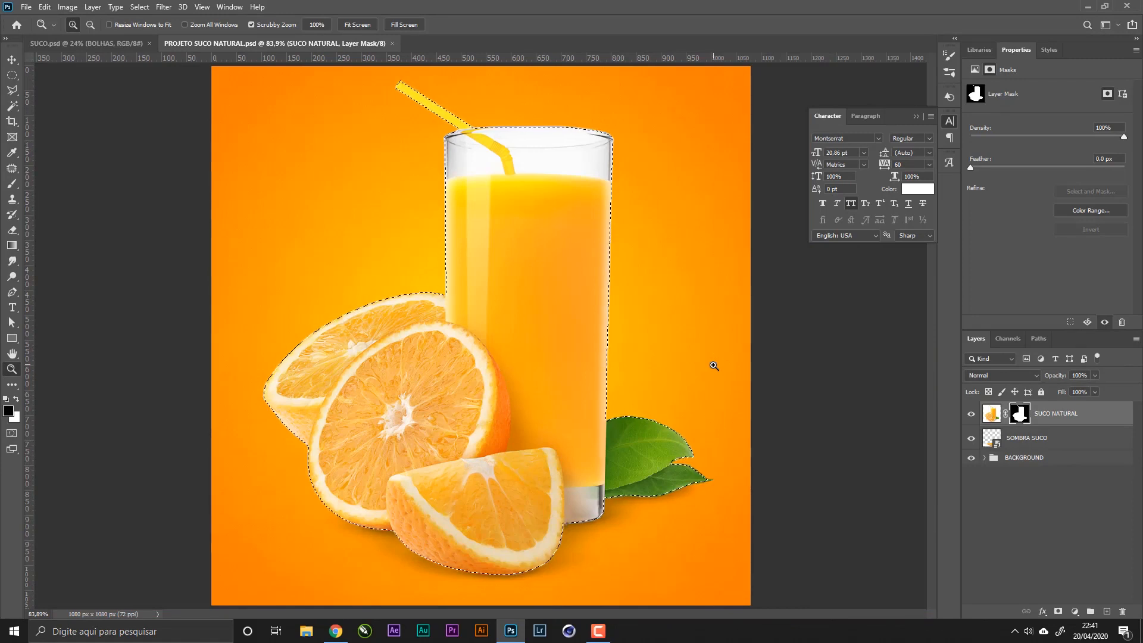
pyautogui.hotkey('ctrl', 'shift', 'i')
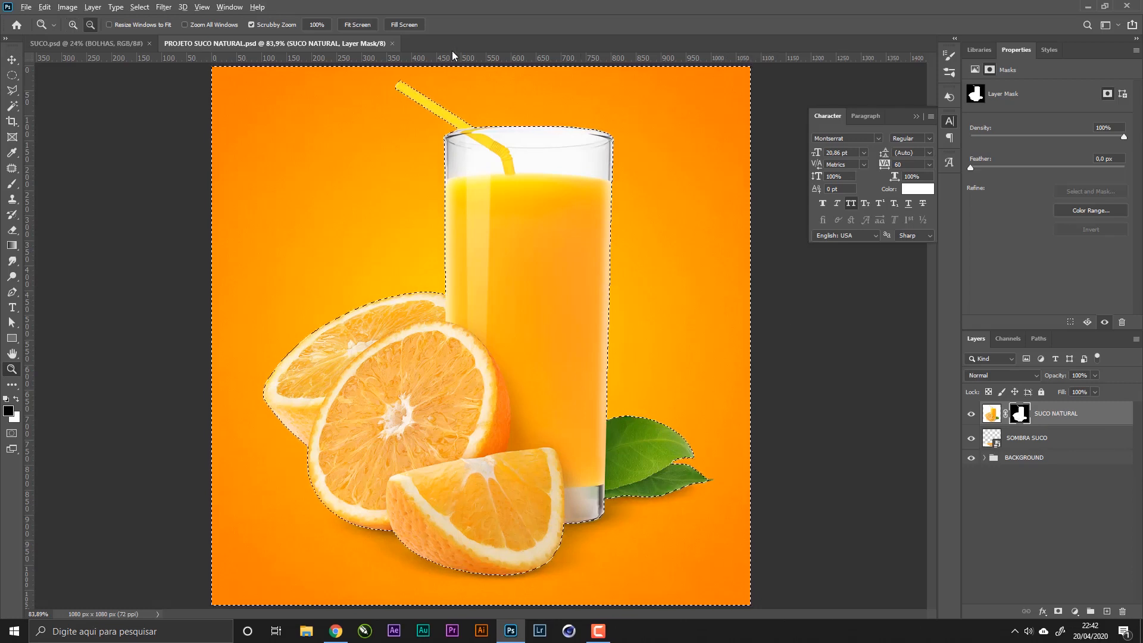
pyautogui.hotkey('alt', 'Delete')
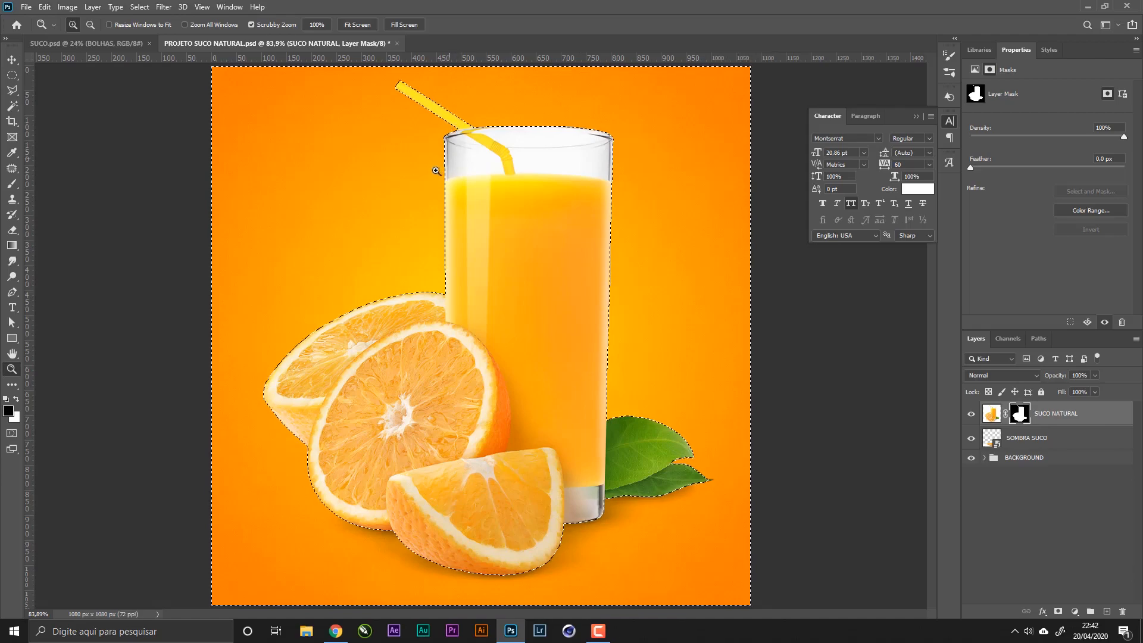
# - Compare the straw and glass rim edges up close by undoing and reapplying the black mask fill
pyautogui.moveTo(402, 194); pyautogui.dragTo(497, 245)
pyautogui.moveTo(534, 286); pyautogui.dragTo(410, 470)
pyautogui.moveTo(556, 179); pyautogui.dragTo(420, 444)
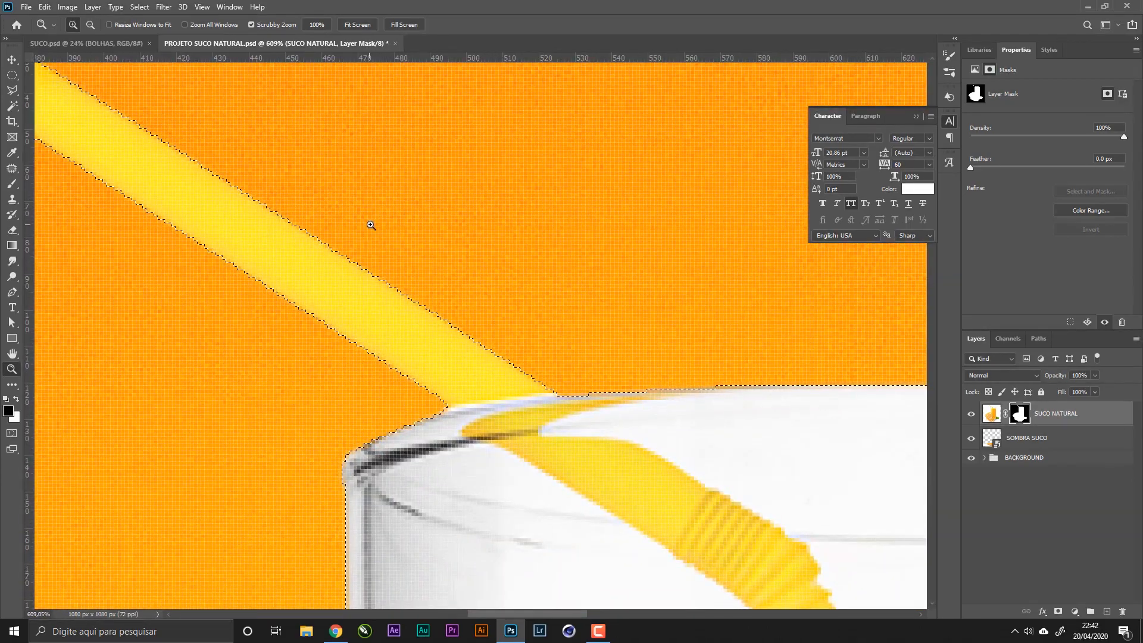
pyautogui.hotkey('ctrl', 's')
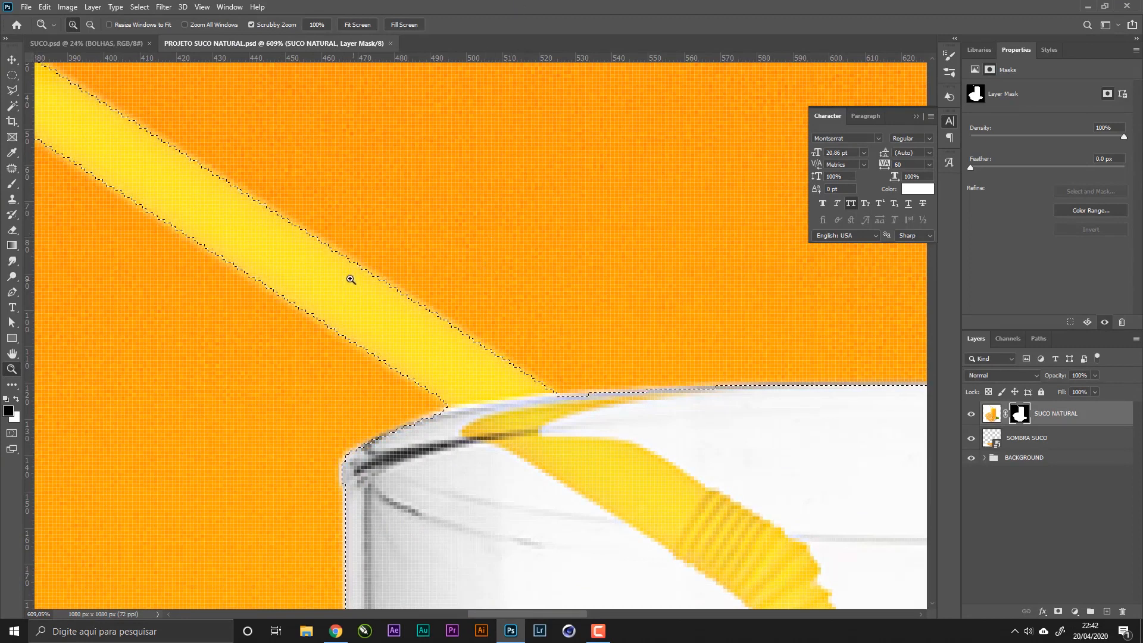
pyautogui.hotkey('alt', 'BackSpace')
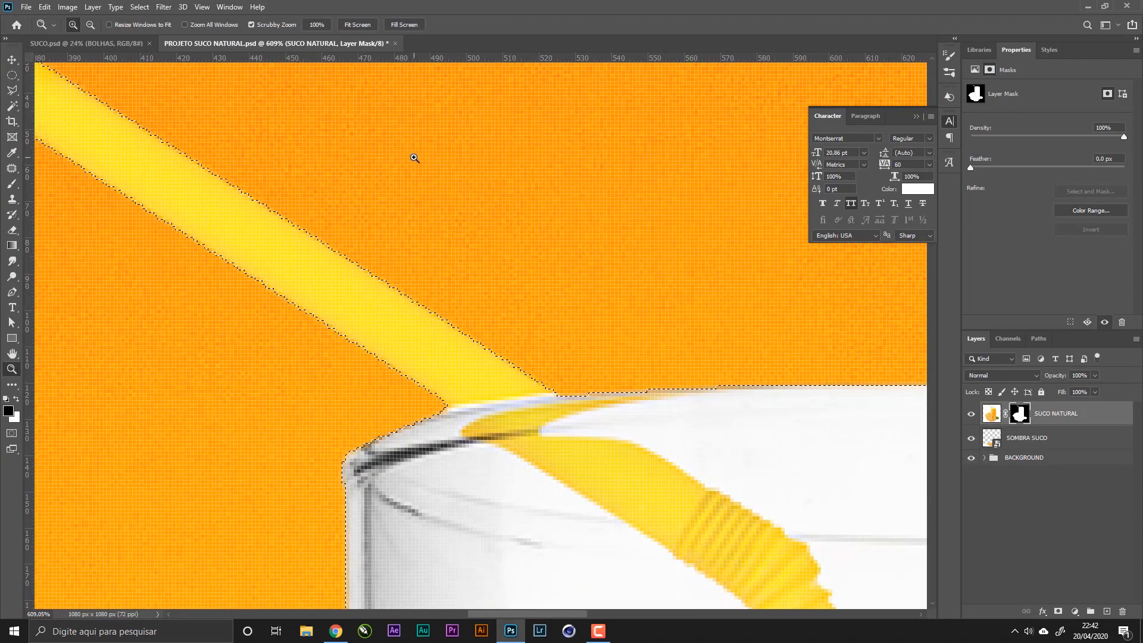
# - Clear the selection around the juice cutout and check the trimmed edges on the whole poster
pyautogui.moveTo(485, 371); pyautogui.dragTo(390, 347)
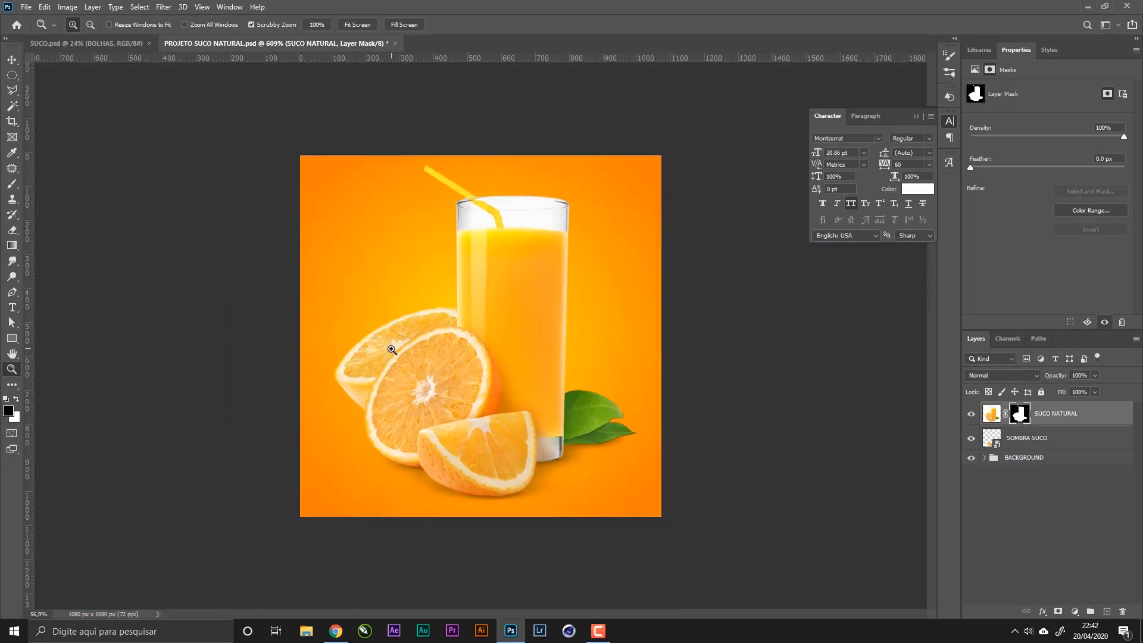
pyautogui.moveTo(528, 488); pyautogui.dragTo(566, 489)
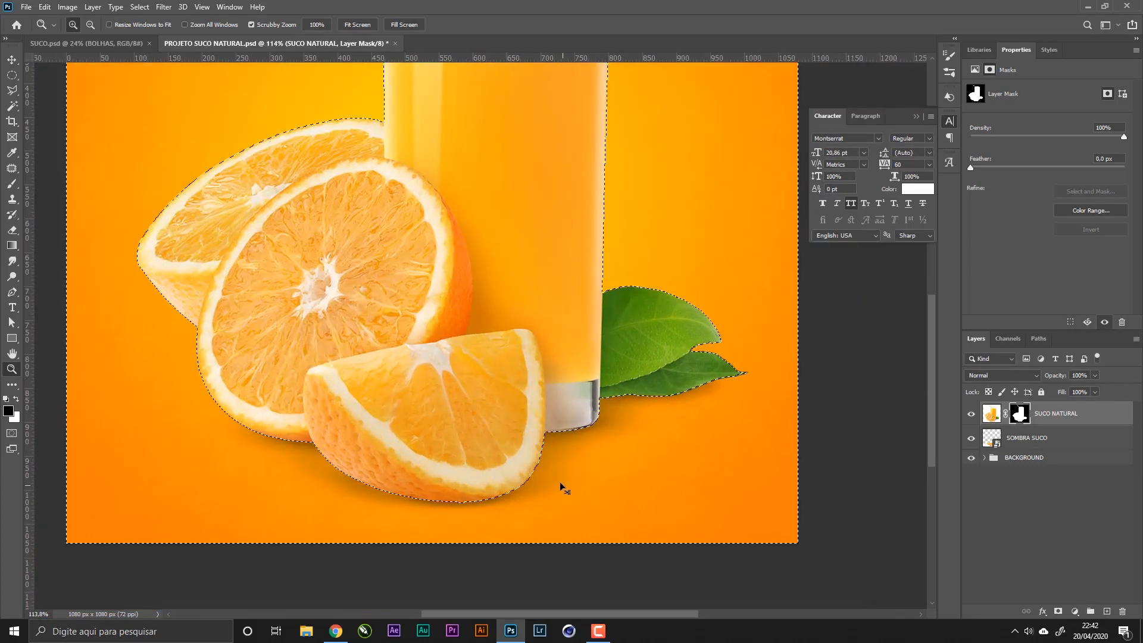
pyautogui.hotkey('ctrl', 'd')
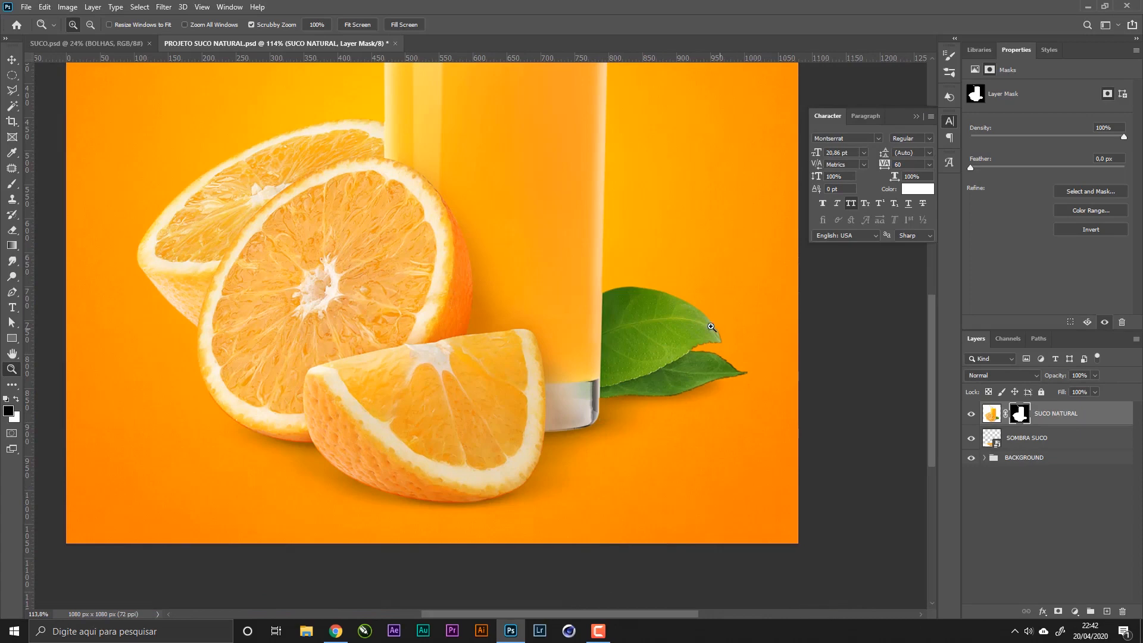
pyautogui.moveTo(711, 326); pyautogui.dragTo(673, 317)
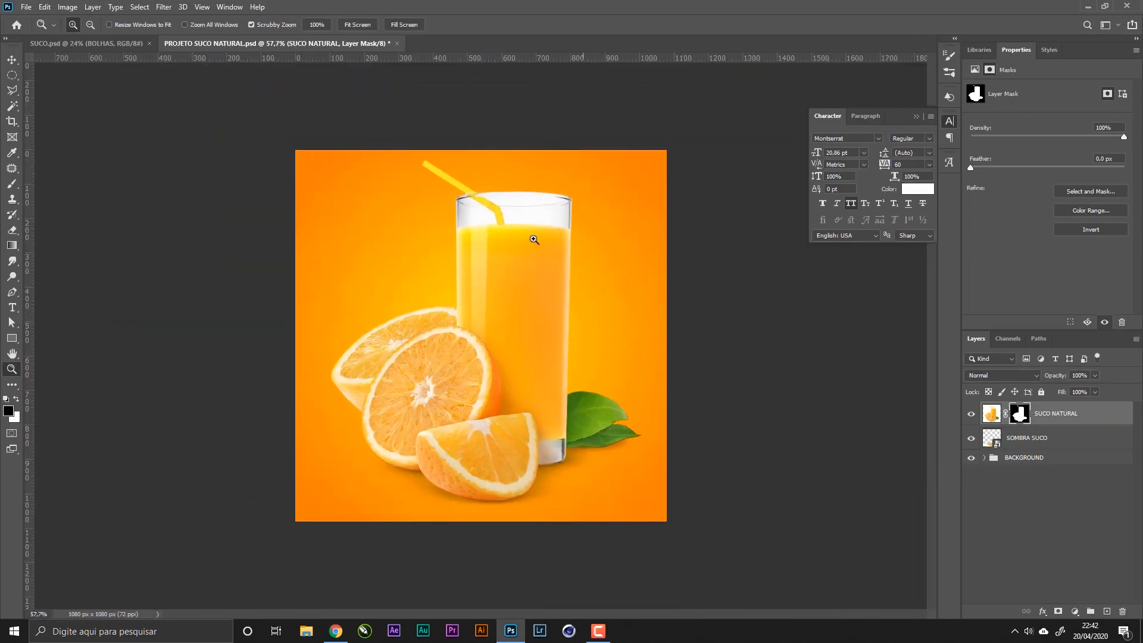
# - Save the project and convert the masked SUCO NATURAL layer to a smart object
pyautogui.moveTo(532, 238); pyautogui.dragTo(570, 243)
pyautogui.hotkey('ctrl', 's')
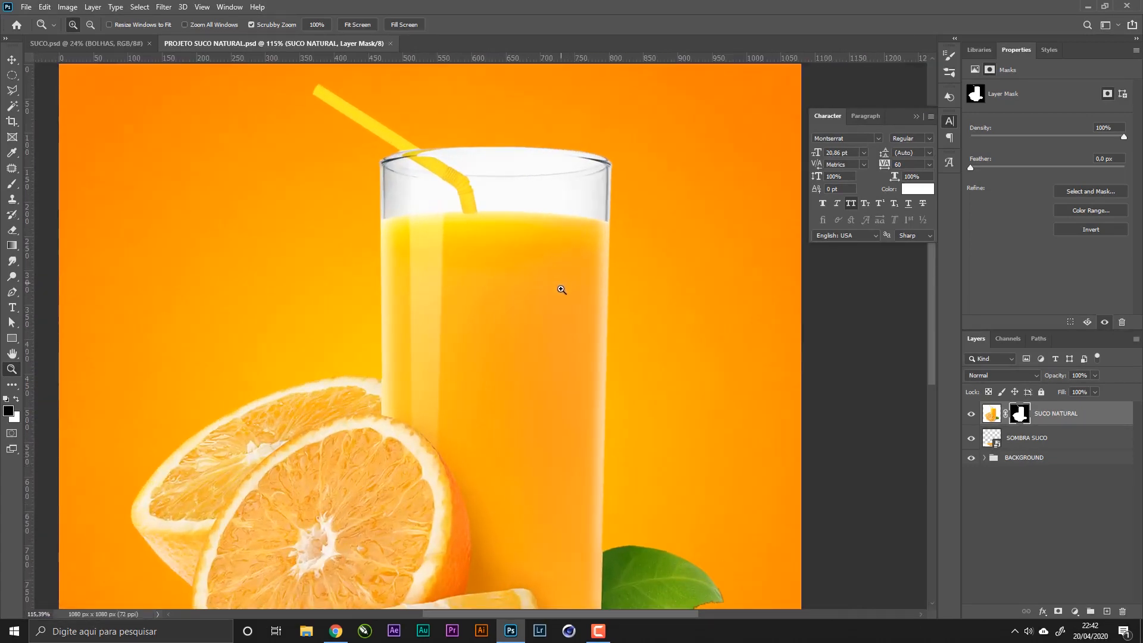
pyautogui.scroll(-3, 590, 334)
pyautogui.click(1060, 439)
pyautogui.rightClick(1070, 418)
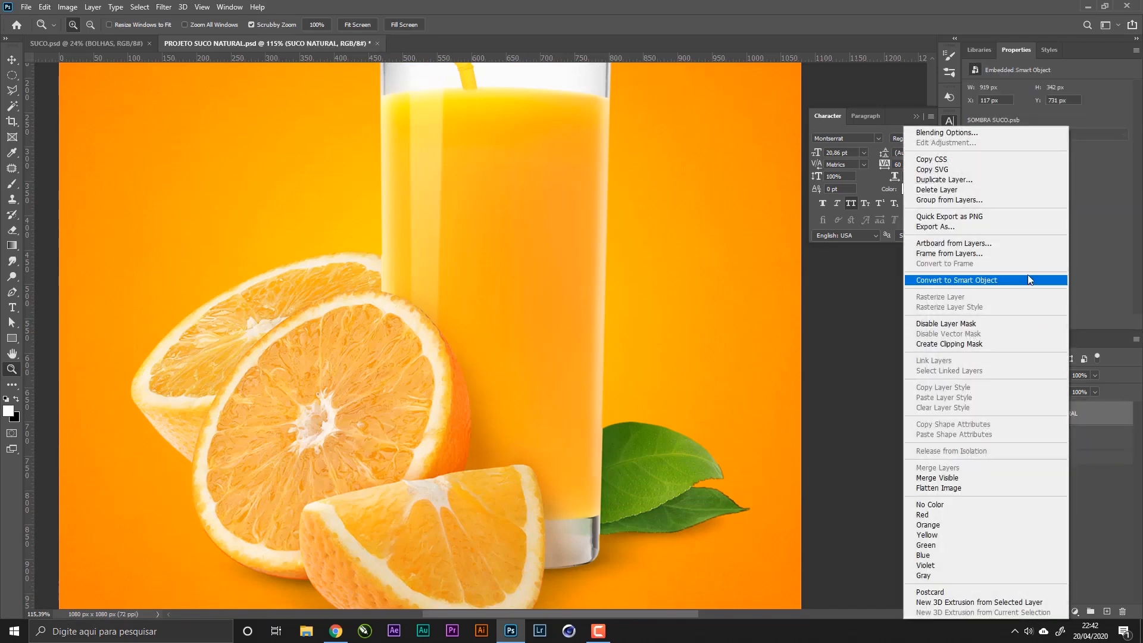
pyautogui.click(1003, 280)
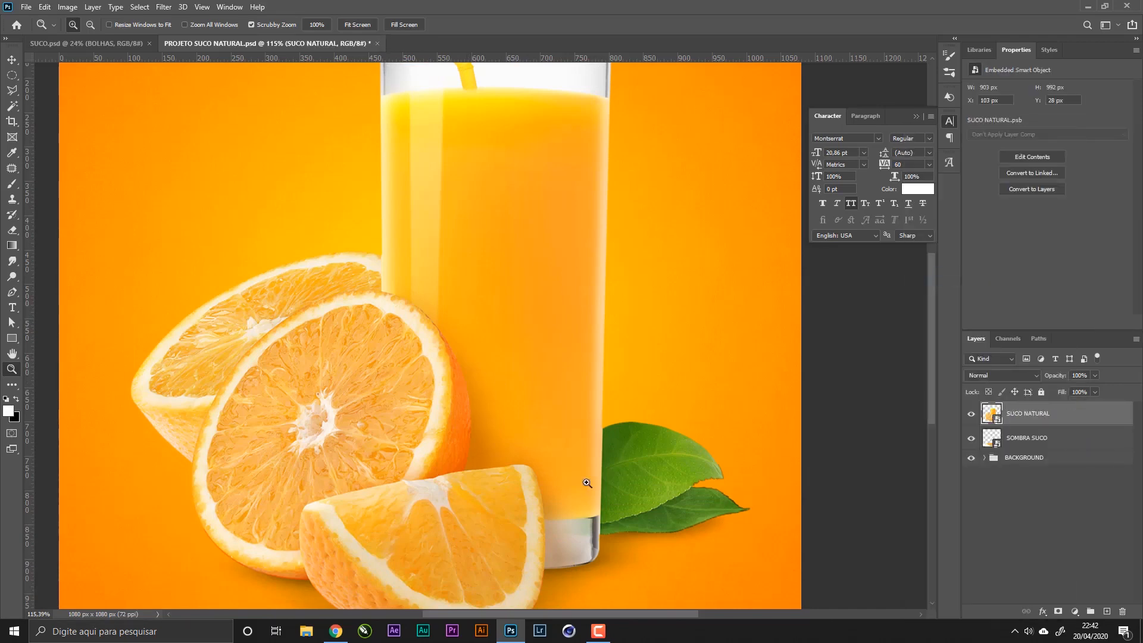
# - Examine the upper glass, rim and straw of the cutout up close, and the same area in the finished SUCO.psd poster
pyautogui.moveTo(661, 529)
pyautogui.mouseDown()
pyautogui.moveTo(717, 540)
pyautogui.moveTo(661, 534)
pyautogui.mouseUp()
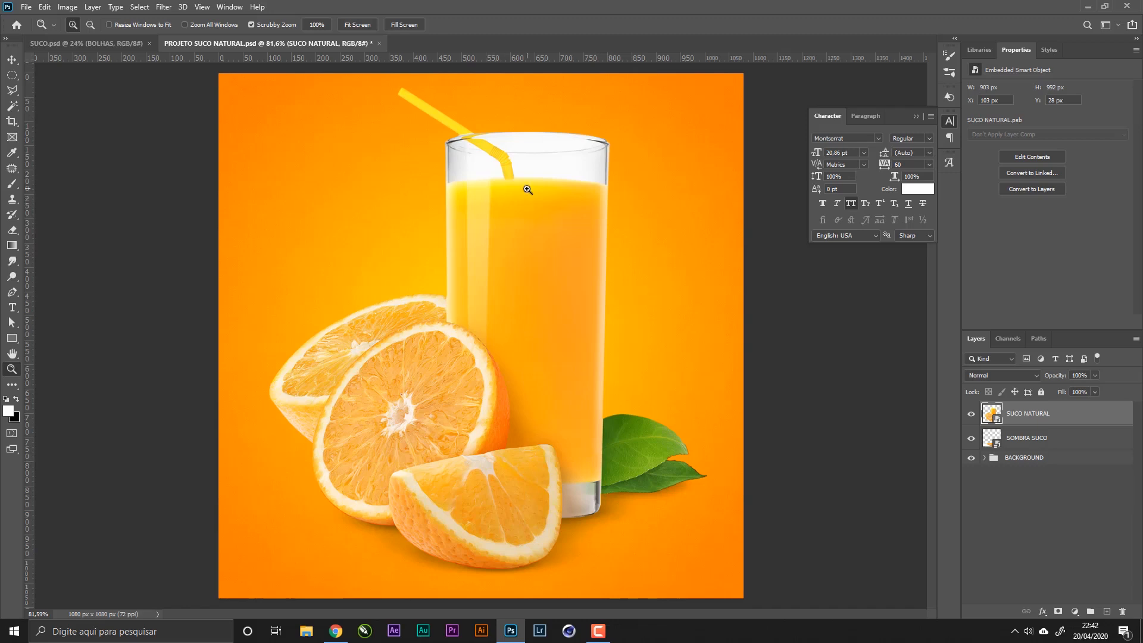
pyautogui.moveTo(512, 92); pyautogui.dragTo(556, 117)
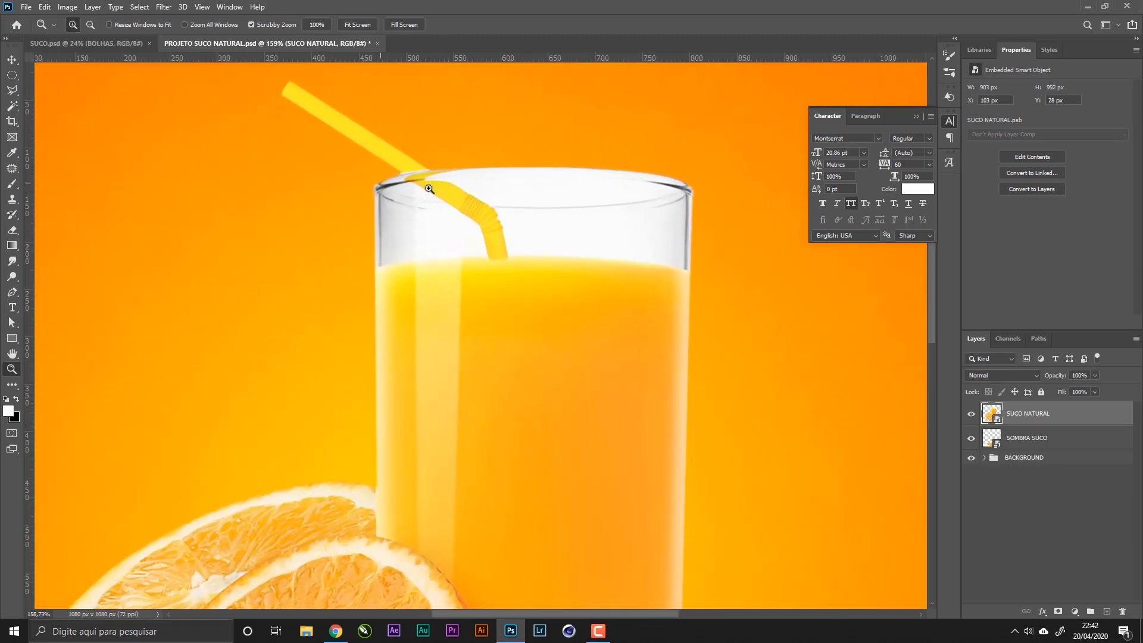
pyautogui.moveTo(460, 216); pyautogui.dragTo(416, 218)
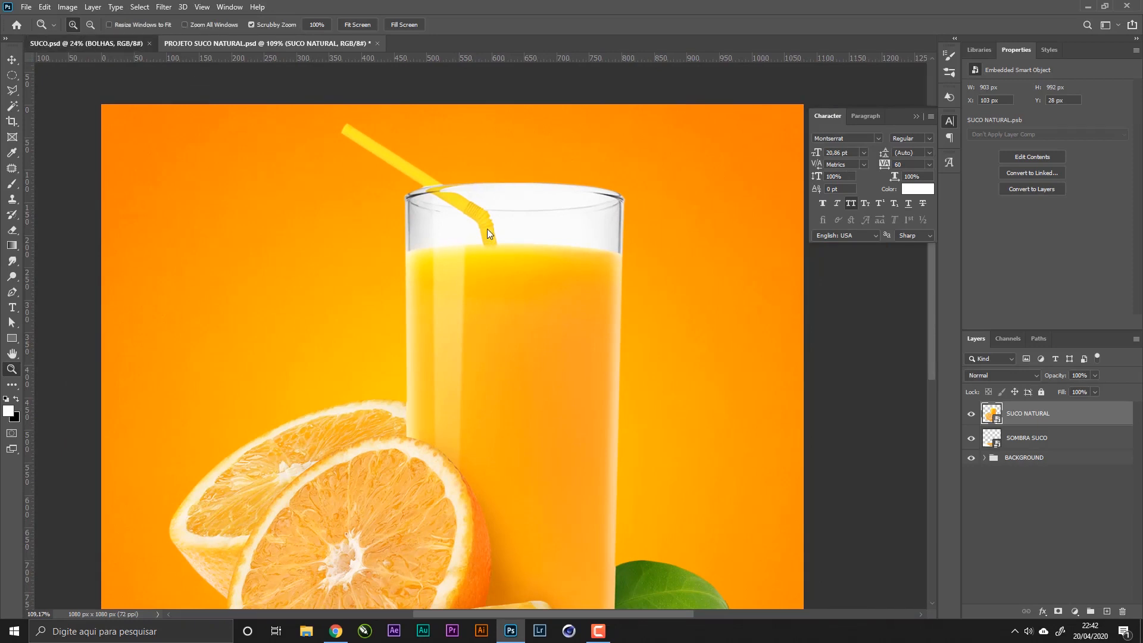
pyautogui.hotkey('ctrl', 'Tab')
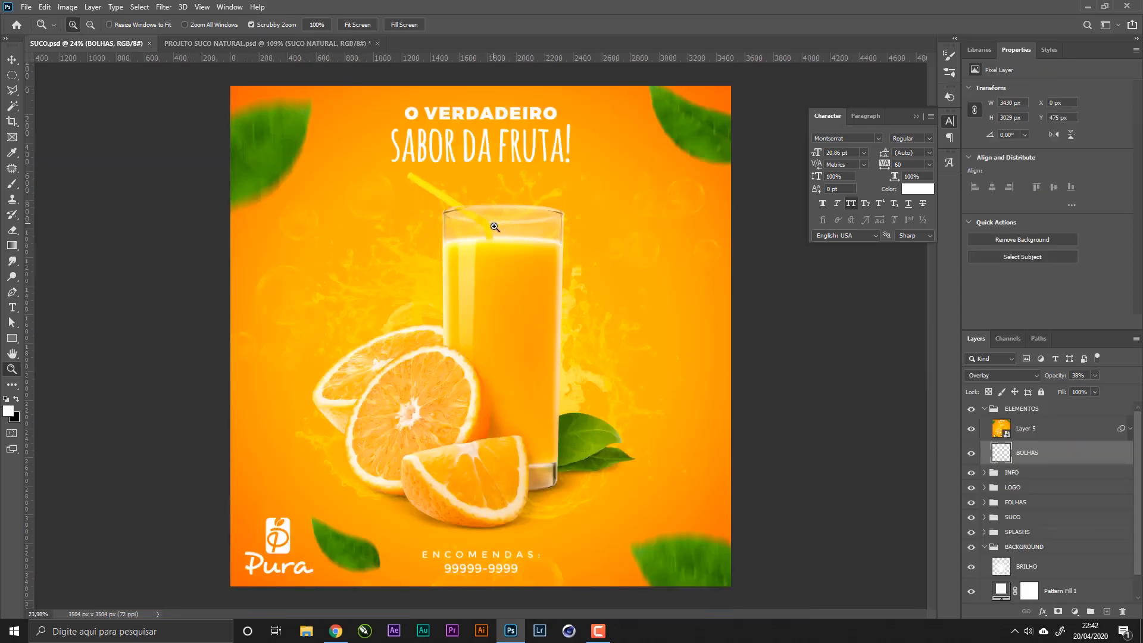
pyautogui.moveTo(579, 406); pyautogui.dragTo(615, 409)
pyautogui.moveTo(518, 399); pyautogui.dragTo(598, 606)
pyautogui.moveTo(459, 182); pyautogui.dragTo(532, 292)
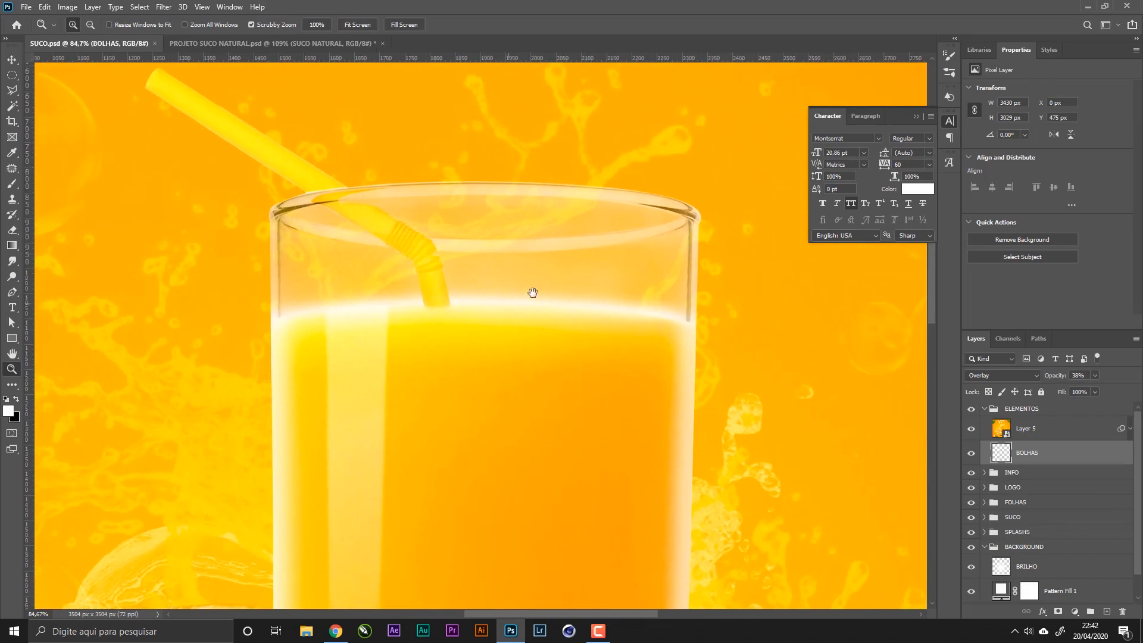
pyautogui.moveTo(603, 254); pyautogui.dragTo(432, 137)
pyautogui.moveTo(478, 269); pyautogui.dragTo(491, 326)
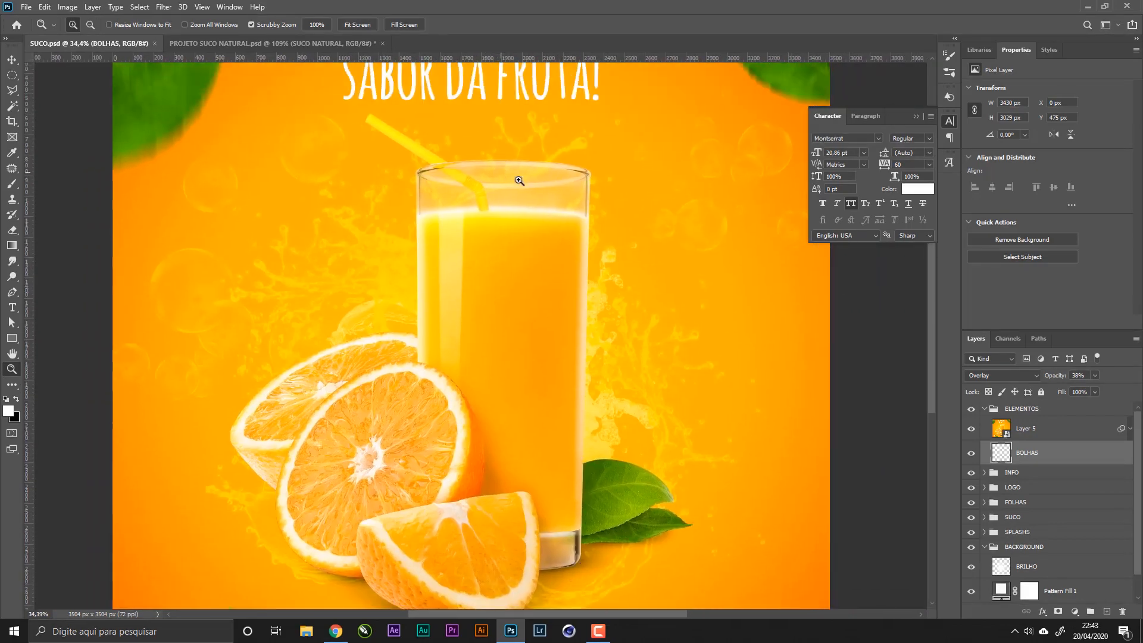
pyautogui.moveTo(519, 180); pyautogui.dragTo(525, 192)
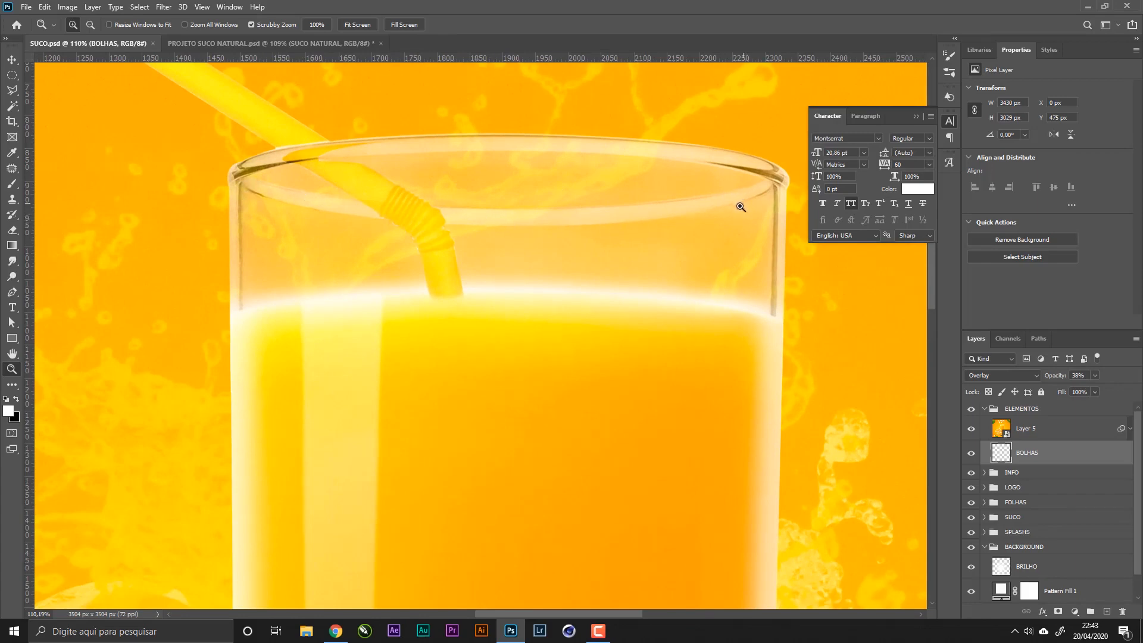
pyautogui.moveTo(740, 206); pyautogui.dragTo(570, 206)
# - Compare the white empty part of the glass in PROJETO SUCO NATURAL.psd with the see-through glass in SUCO.psd
pyautogui.click(209, 41)
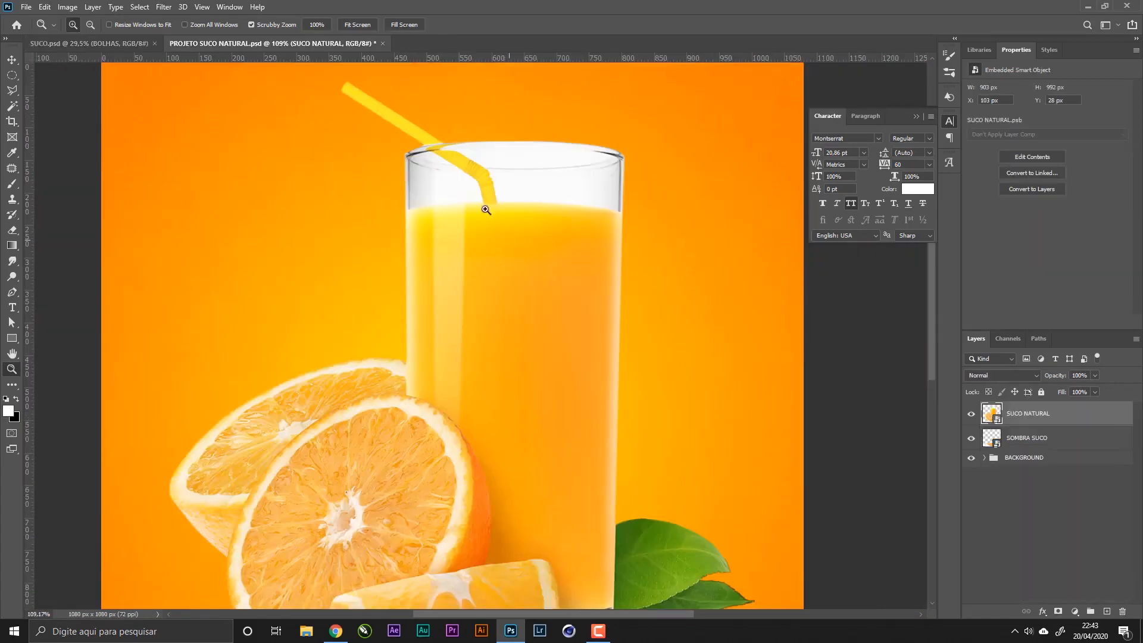
pyautogui.moveTo(462, 169); pyautogui.dragTo(480, 248)
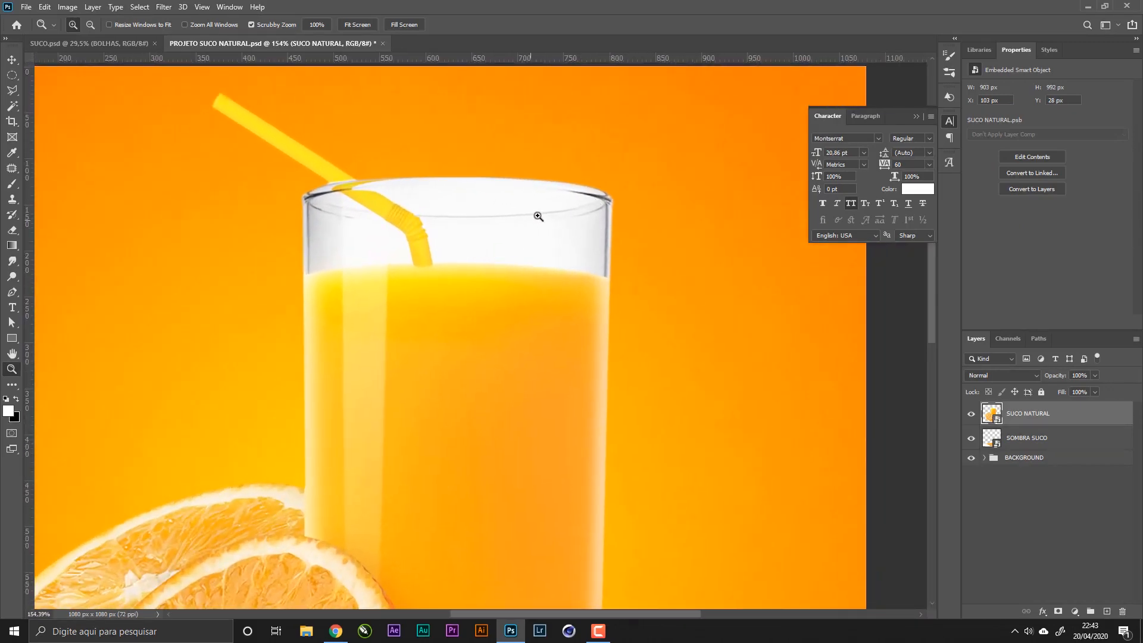
pyautogui.moveTo(536, 229); pyautogui.dragTo(510, 229)
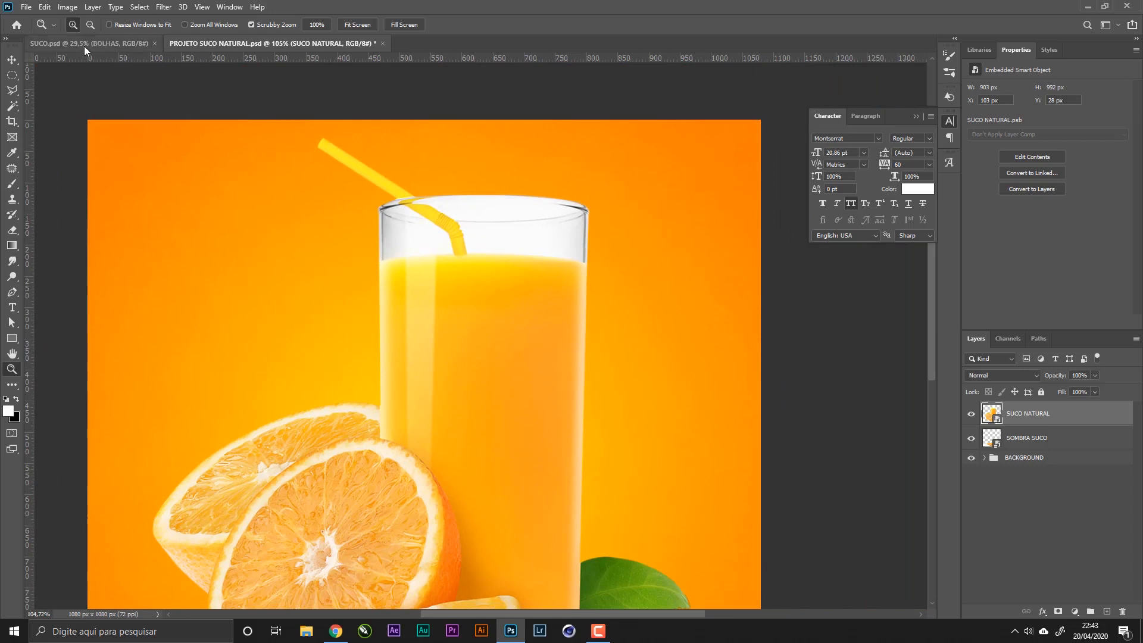
pyautogui.click(84, 46)
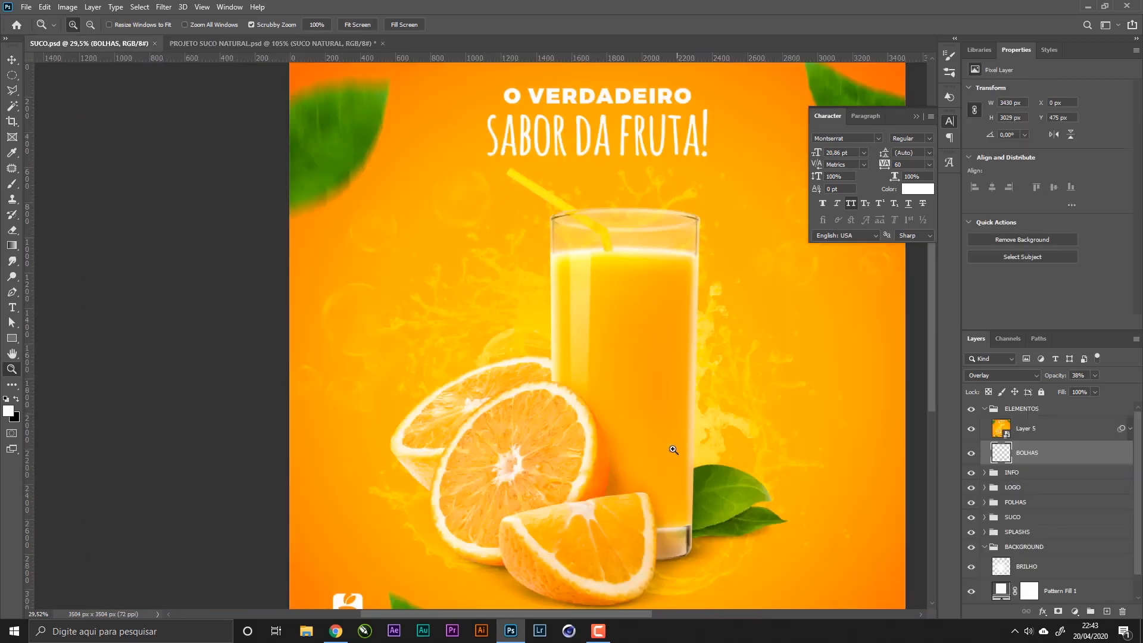
pyautogui.click(213, 44)
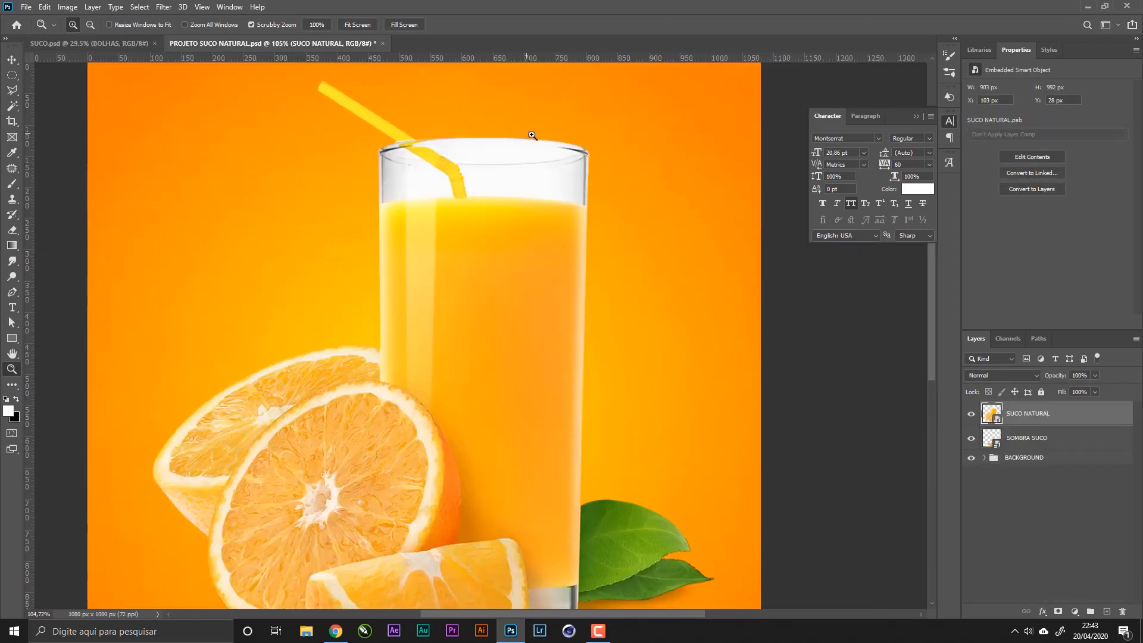
# - Activate the Pen tool for the upper glass and collapse the Character panel covering the artwork
pyautogui.moveTo(533, 135); pyautogui.dragTo(561, 157)
pyautogui.moveTo(373, 160); pyautogui.dragTo(373, 160)
pyautogui.press('p')
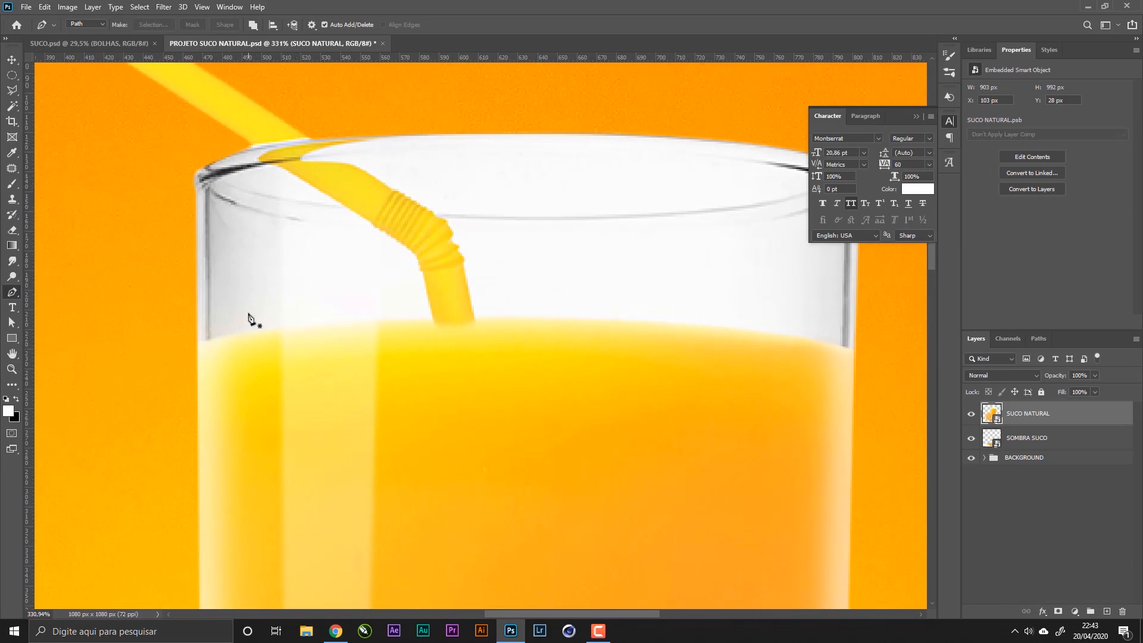
pyautogui.moveTo(357, 238); pyautogui.dragTo(240, 298)
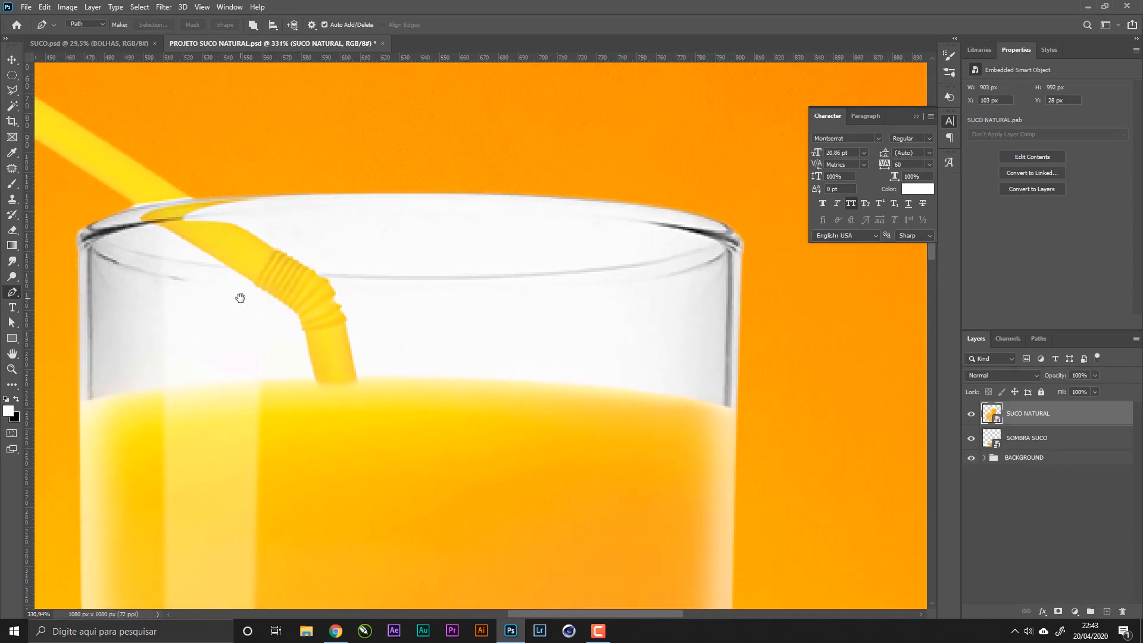
pyautogui.click(917, 116)
pyautogui.moveTo(561, 290); pyautogui.dragTo(686, 203)
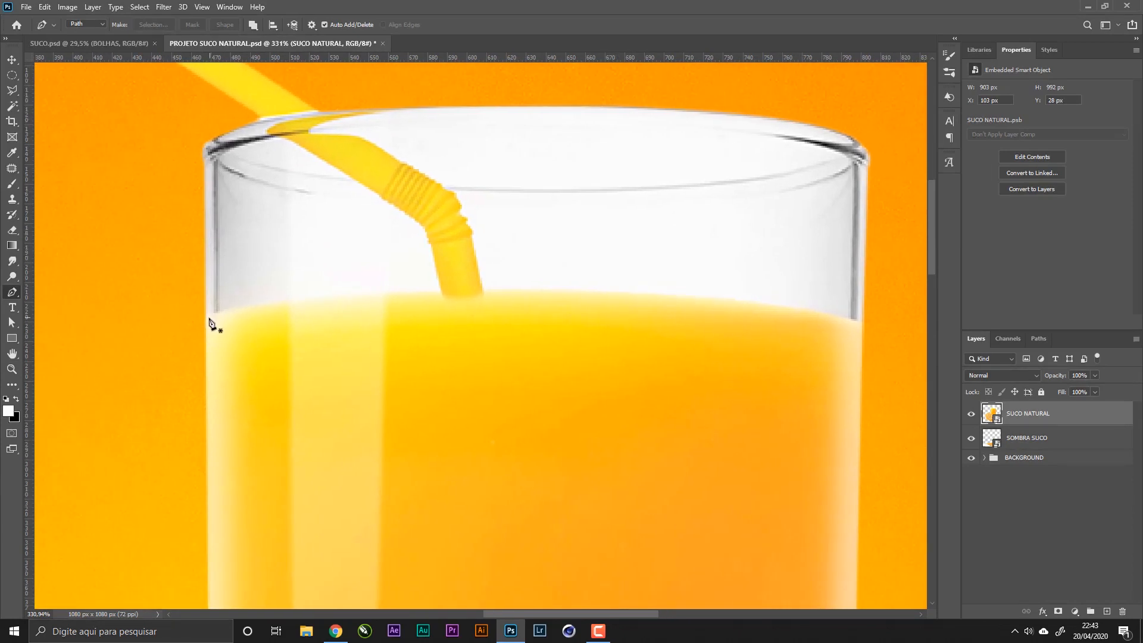
pyautogui.moveTo(478, 260); pyautogui.dragTo(432, 318)
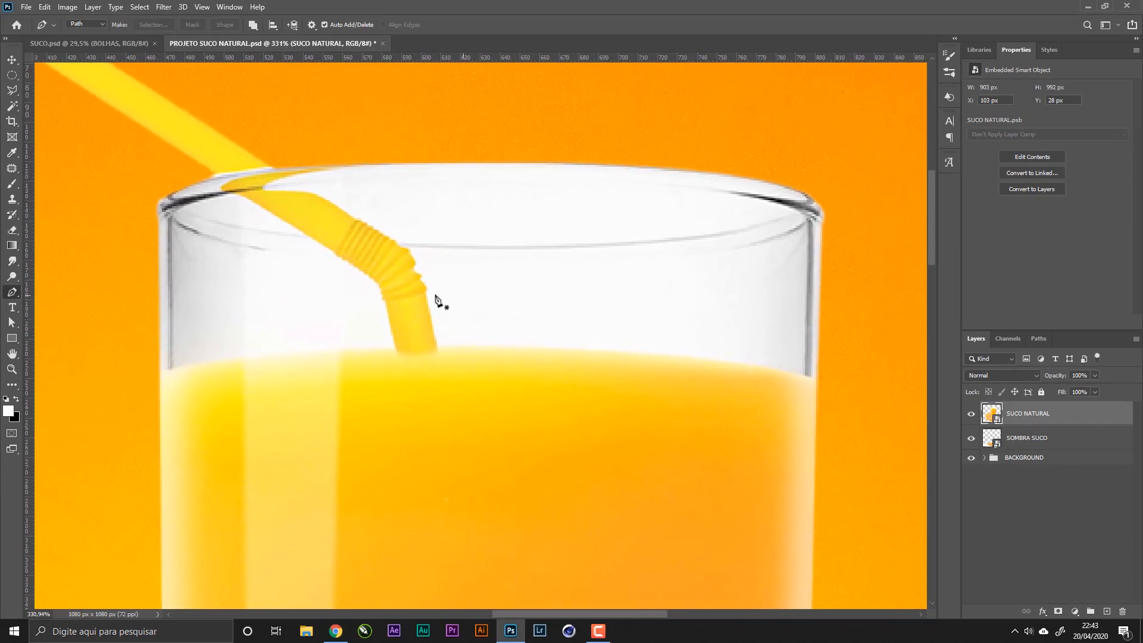
pyautogui.moveTo(327, 312); pyautogui.dragTo(361, 355)
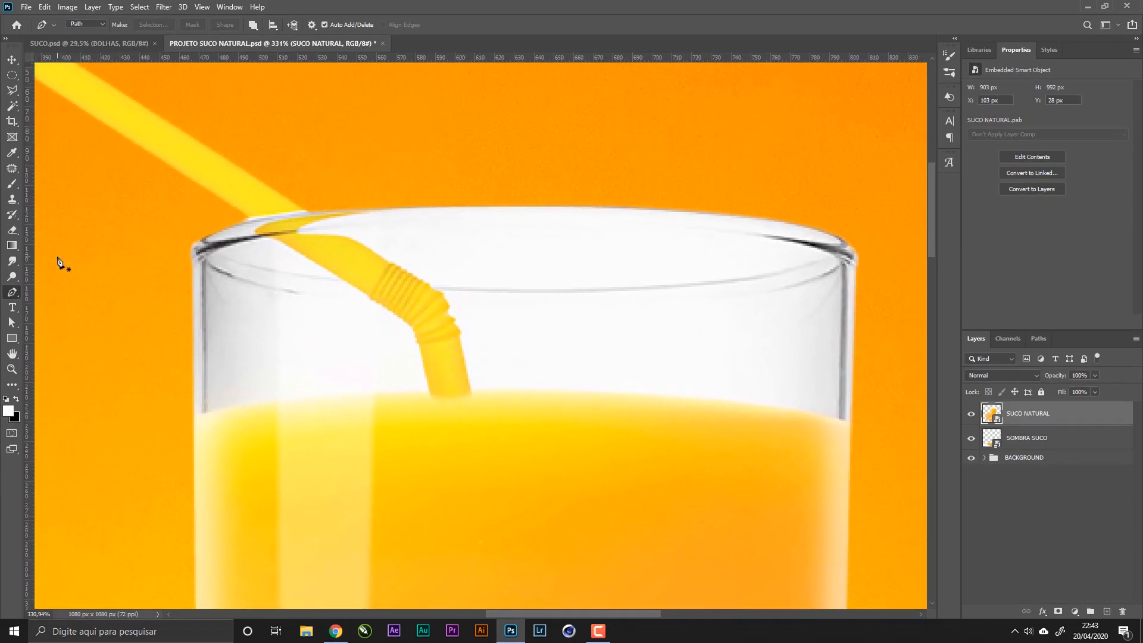
# - Try to trace a curved pen path along the juice surface from one glass edge to the other
pyautogui.click(192, 417)
pyautogui.moveTo(372, 393); pyautogui.dragTo(454, 395)
pyautogui.moveTo(636, 393); pyautogui.dragTo(583, 347)
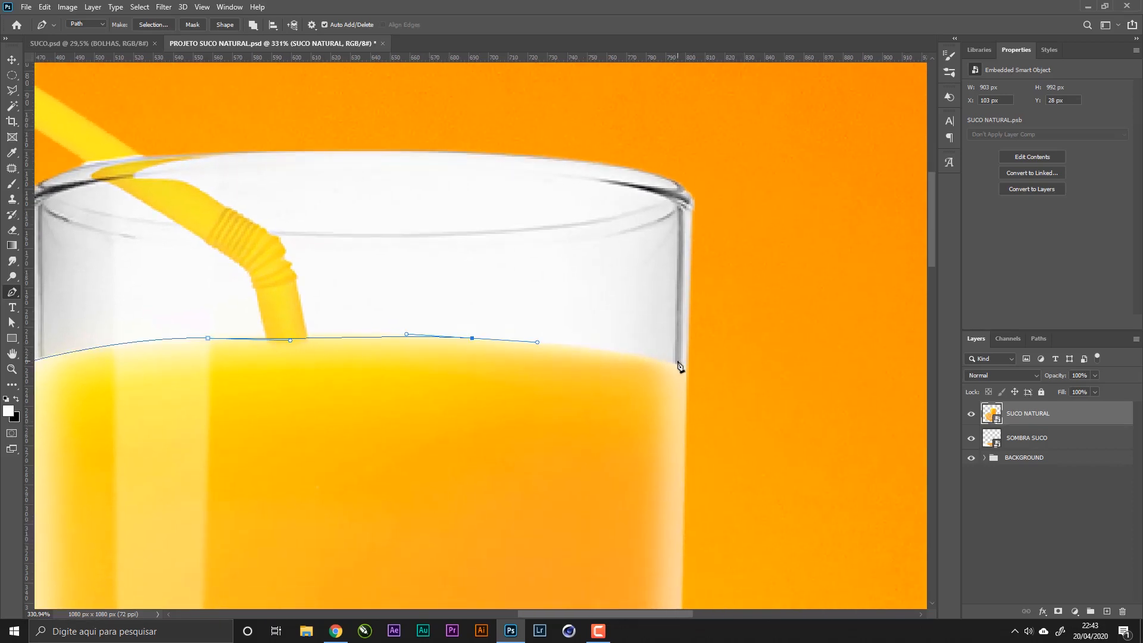
pyautogui.moveTo(687, 368); pyautogui.dragTo(712, 372)
pyautogui.click(688, 369)
pyautogui.moveTo(528, 314); pyautogui.dragTo(641, 386)
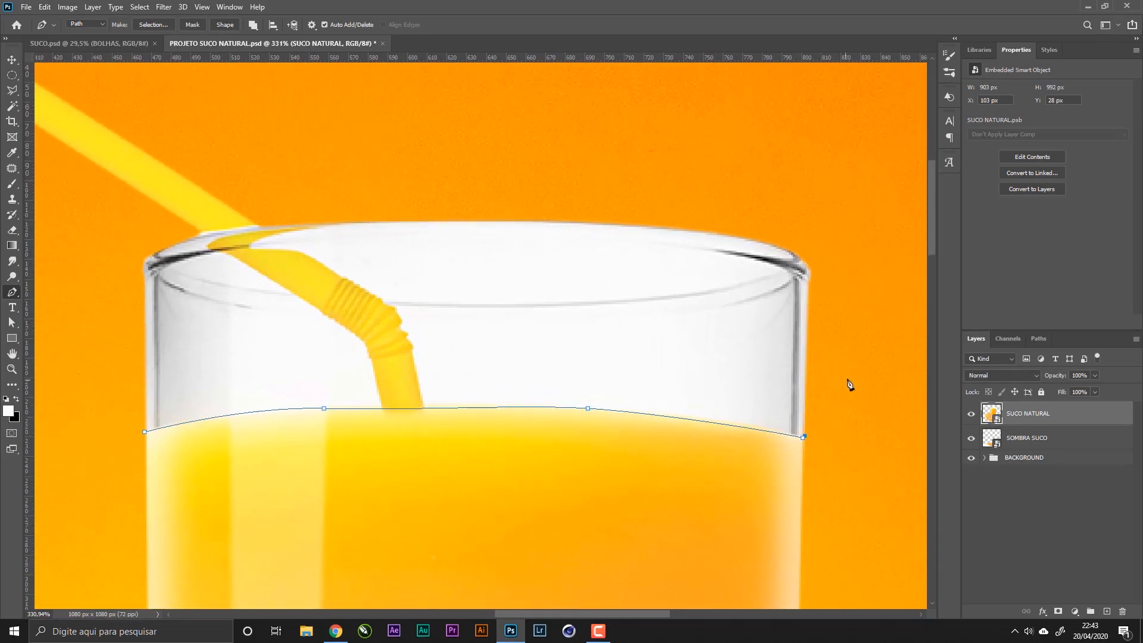
# - Close the trial path loosely around the empty glass top and the whole straw
pyautogui.moveTo(842, 374); pyautogui.dragTo(836, 198)
pyautogui.moveTo(636, 147); pyautogui.dragTo(717, 253)
pyautogui.click(745, 213)
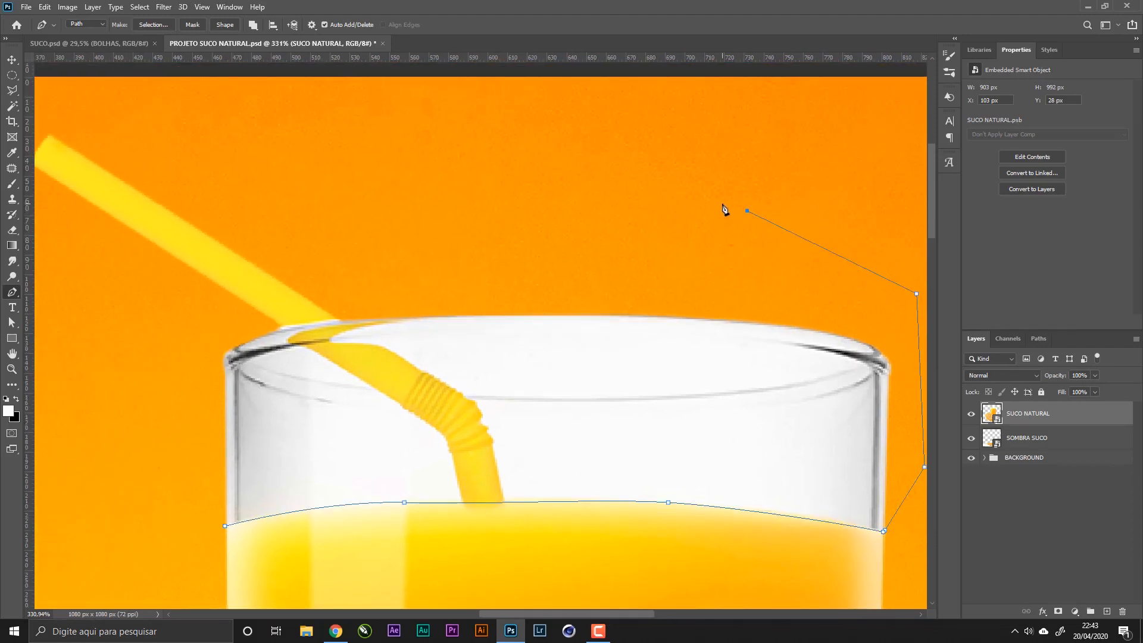
pyautogui.moveTo(436, 234); pyautogui.dragTo(454, 217)
pyautogui.moveTo(93, 161); pyautogui.dragTo(173, 130)
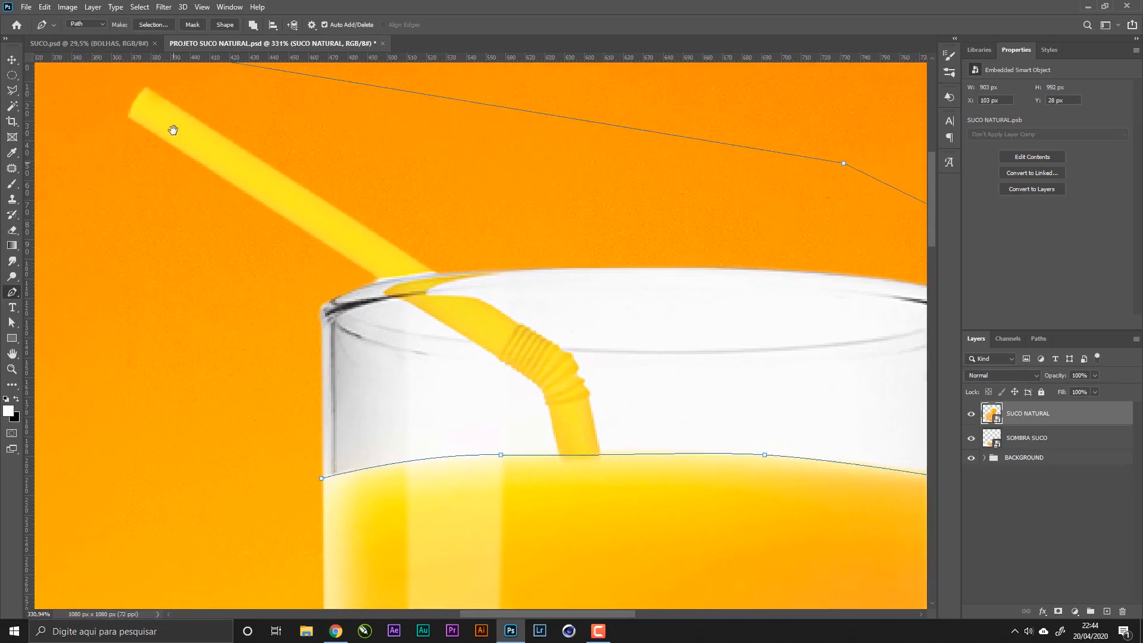
pyautogui.click(71, 100)
pyautogui.click(82, 452)
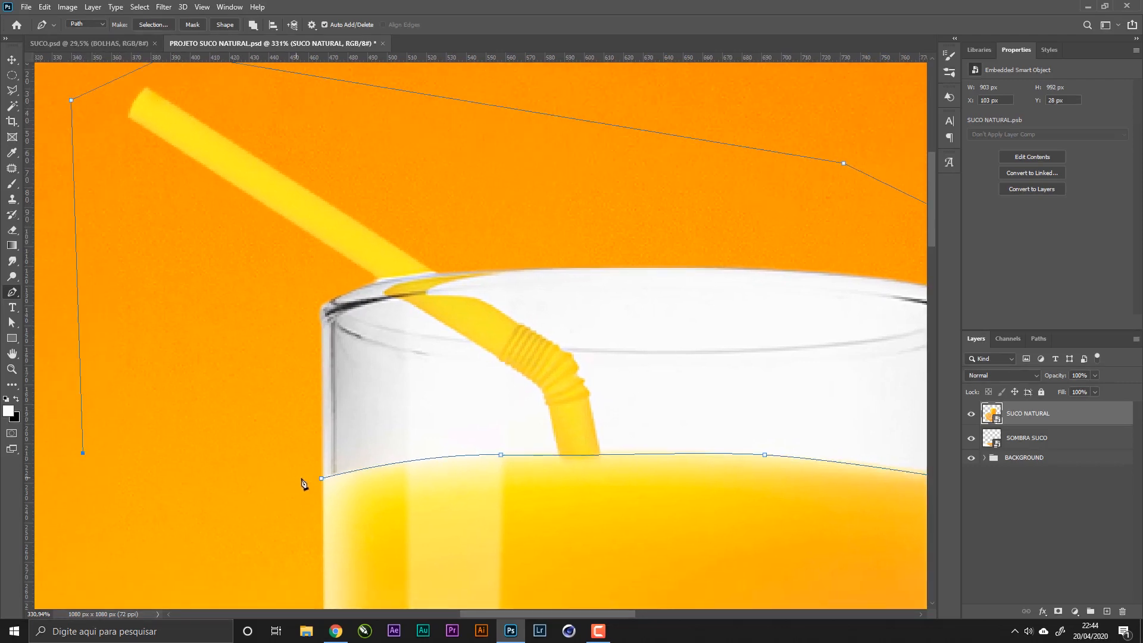
pyautogui.click(322, 479)
# - Try turning the closed path into a new anti-aliased selection with a 0.3 px feather and check its edge
pyautogui.rightClick(447, 173)
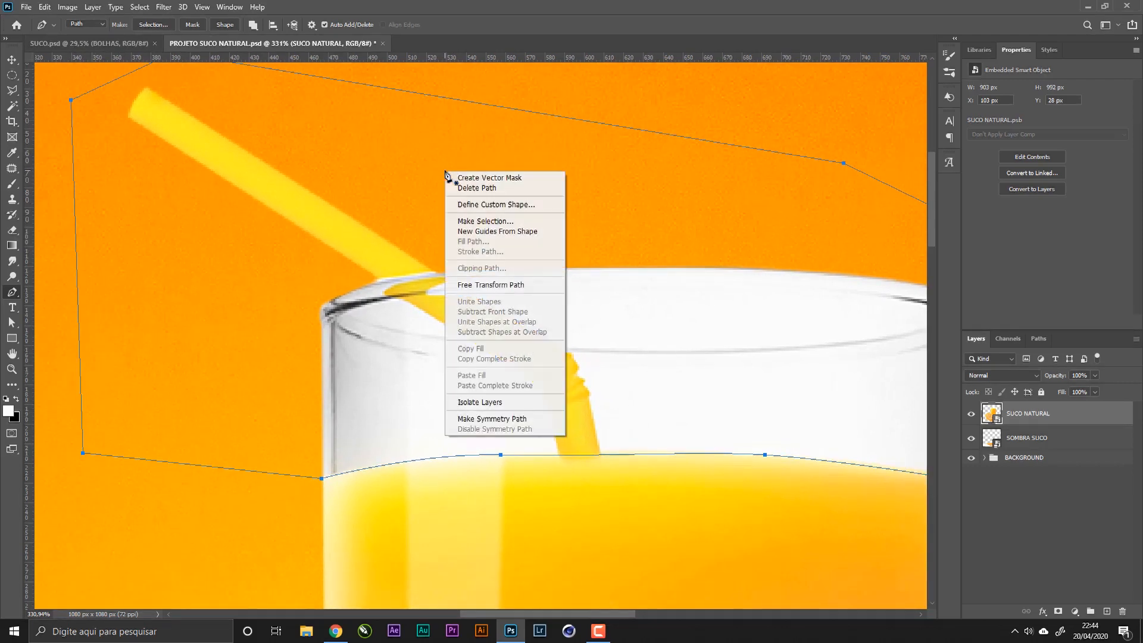
pyautogui.click(478, 221)
pyautogui.click(694, 179)
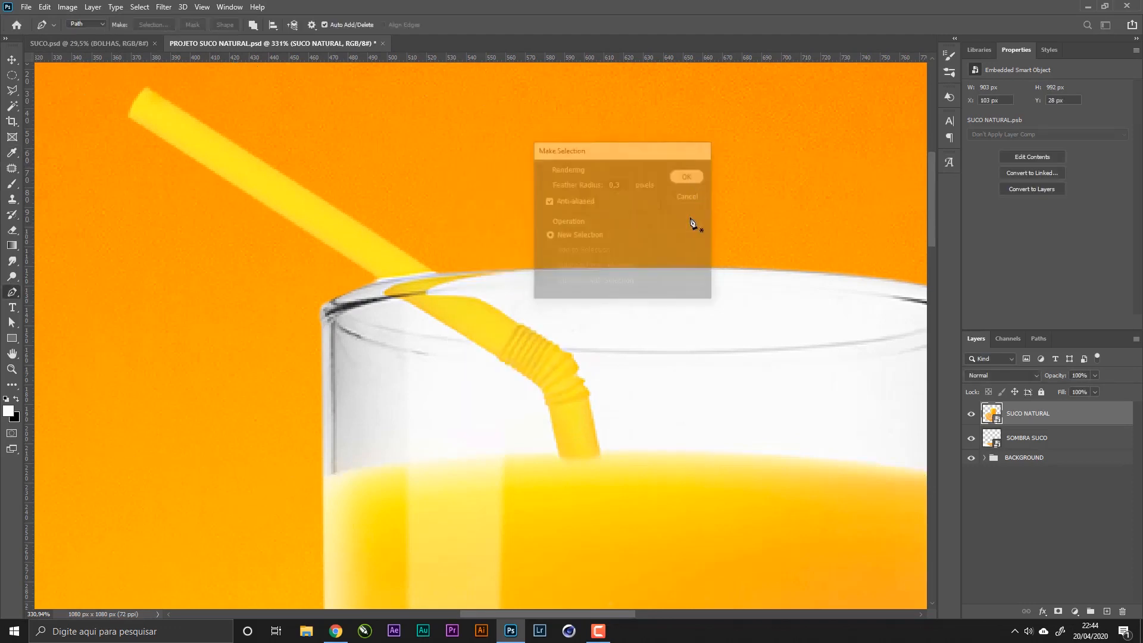
pyautogui.moveTo(672, 425); pyautogui.dragTo(460, 316)
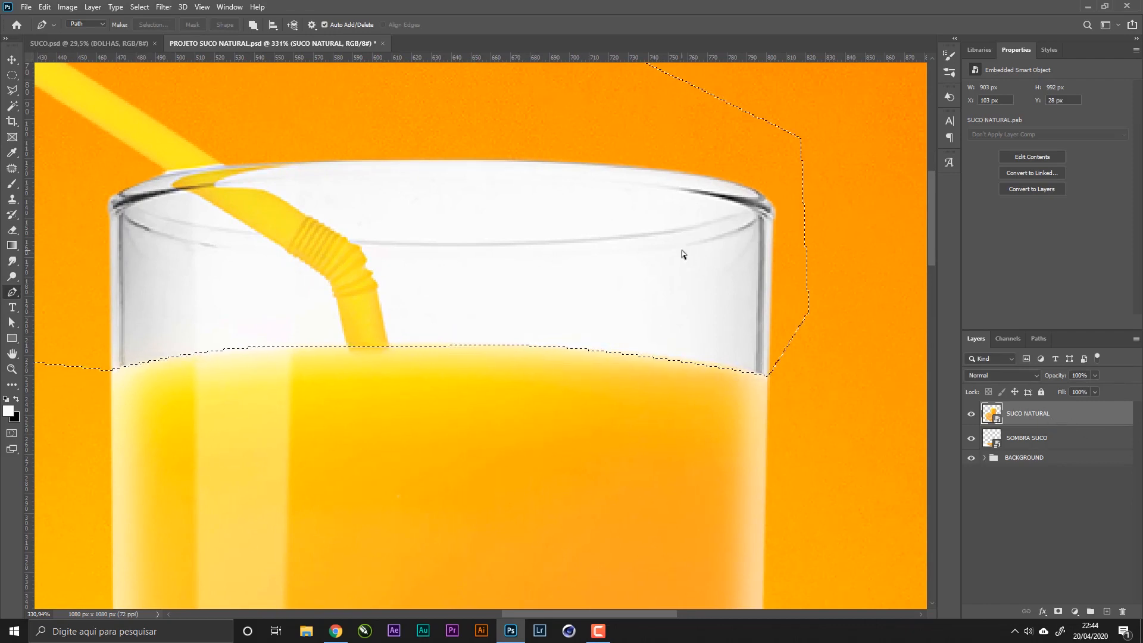
# - Undo the selection and the entire pen path around the glass top
pyautogui.hotkey('ctrl', 'z')
pyautogui.hotkey('ctrl', 'z')
pyautogui.hotkey('ctrl', 'z')
pyautogui.hotkey('ctrl', 'z')
pyautogui.hotkey('ctrl', 'z')
pyautogui.hotkey('ctrl', 'z')
pyautogui.hotkey('ctrl', 'z')
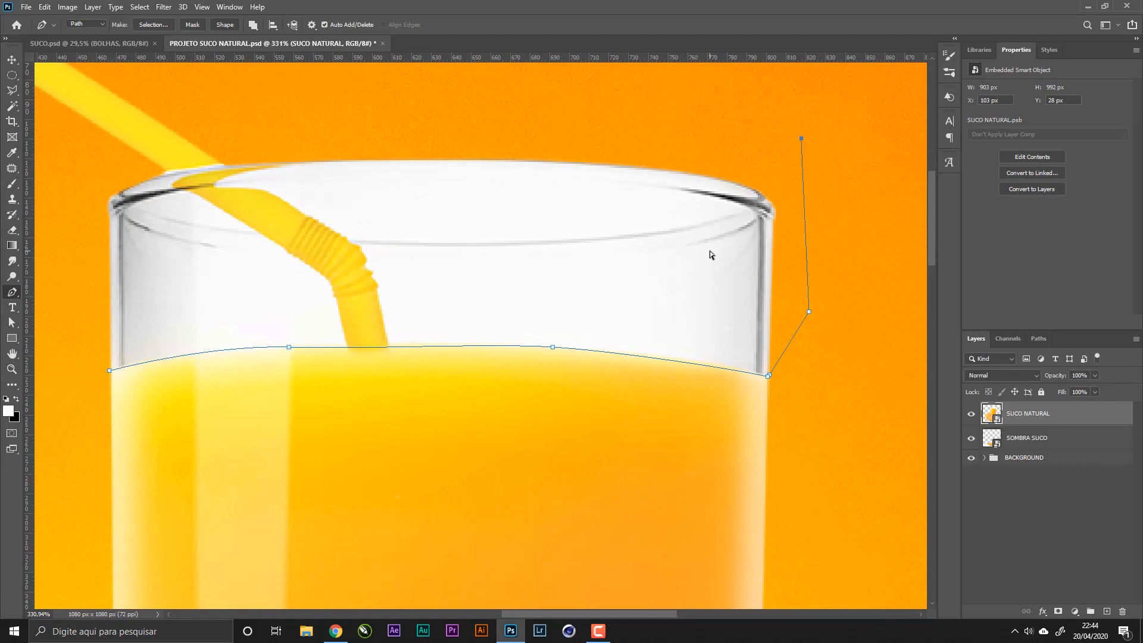
pyautogui.hotkey('ctrl', 'z')
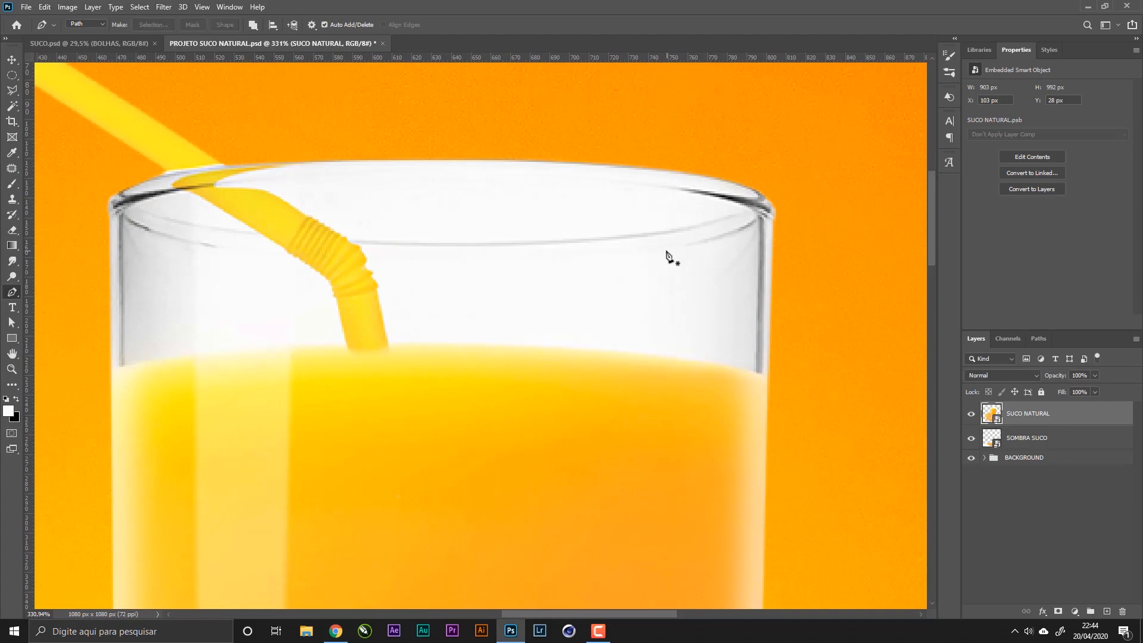
# - Add a white layer mask to SUCO NATURAL and trace a curved pen path along the juice surface across the glass
pyautogui.click(1058, 612)
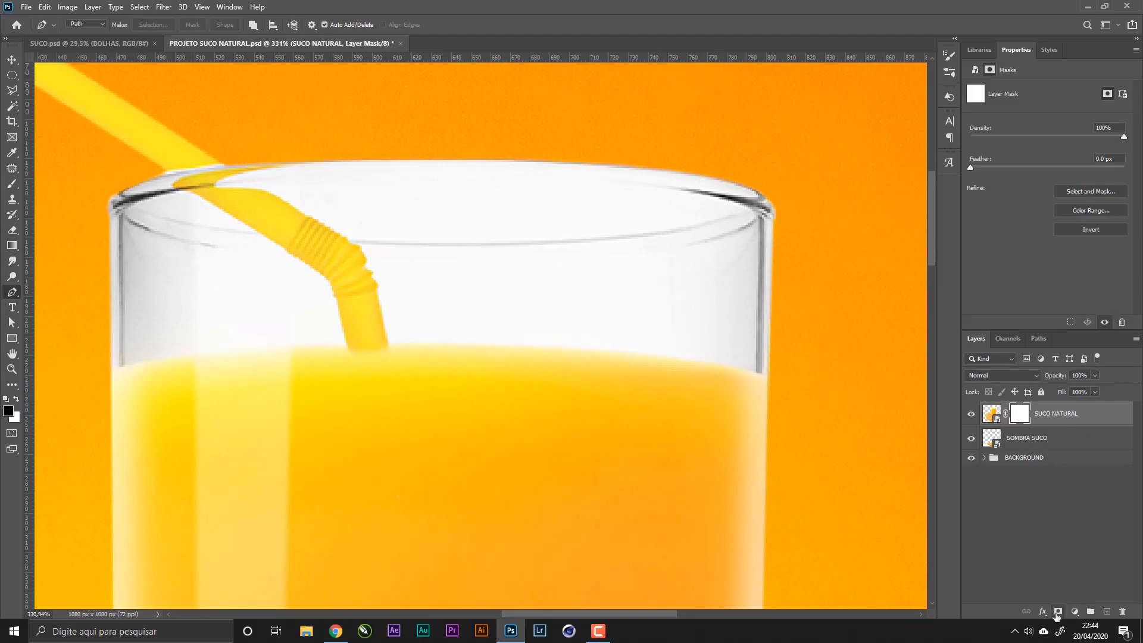
pyautogui.click(102, 376)
pyautogui.moveTo(194, 354); pyautogui.dragTo(258, 351)
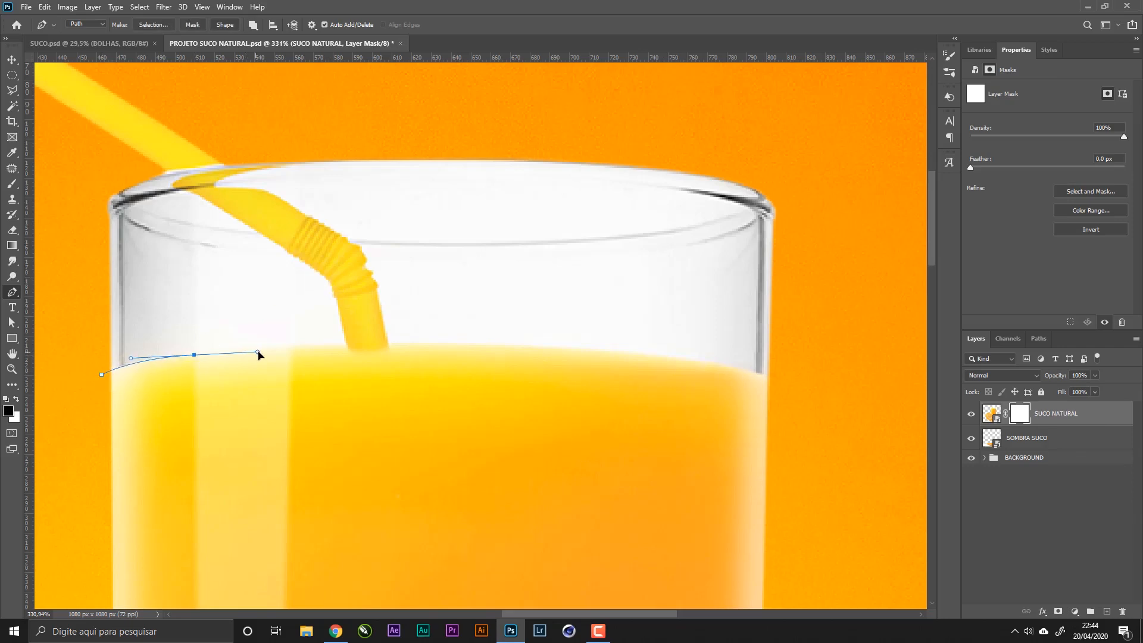
pyautogui.moveTo(415, 345); pyautogui.dragTo(493, 349)
pyautogui.moveTo(772, 379); pyautogui.dragTo(893, 413)
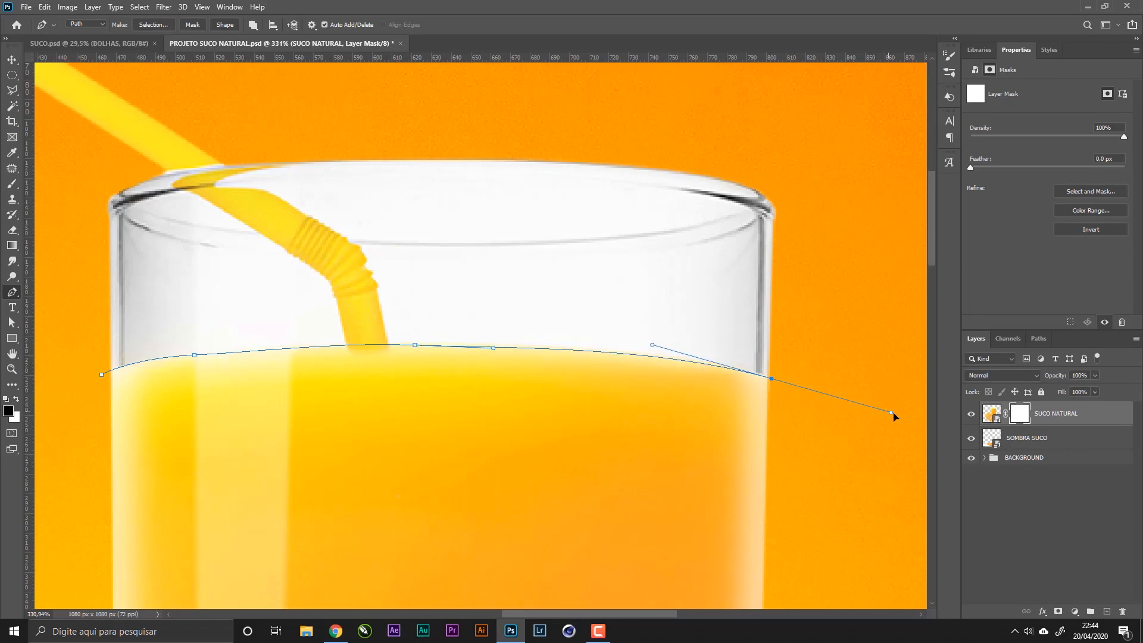
pyautogui.click(773, 379)
# - Extend the juice-surface path loosely around the rim and whole straw, and close it at its starting point
pyautogui.click(804, 162)
pyautogui.click(370, 112)
pyautogui.moveTo(264, 172); pyautogui.dragTo(497, 281)
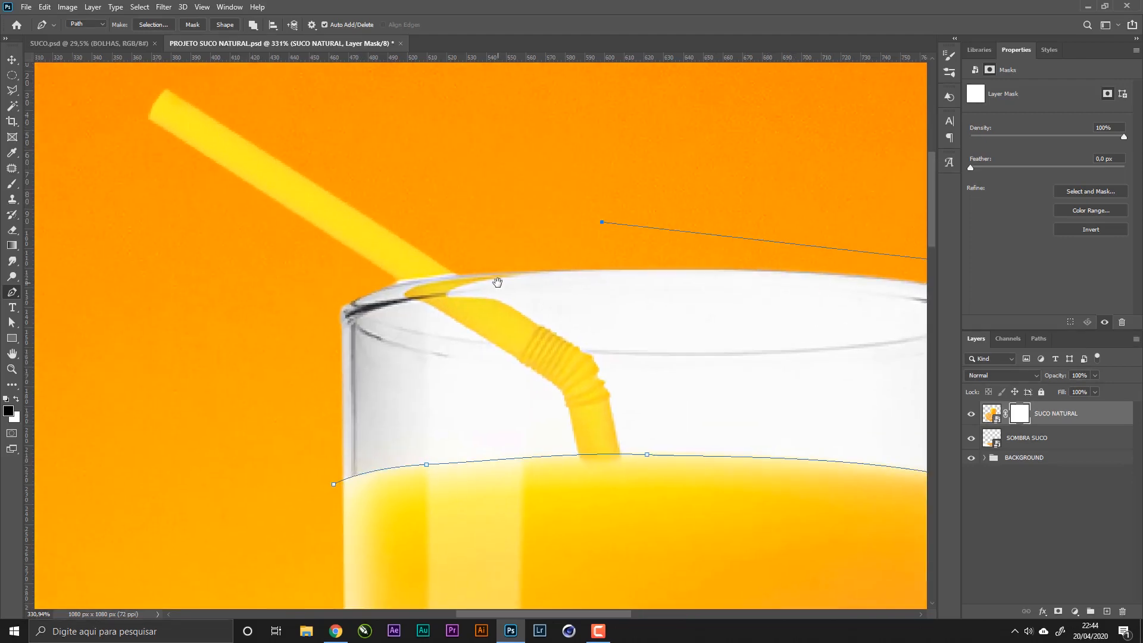
pyautogui.click(224, 79)
pyautogui.click(137, 80)
pyautogui.click(97, 188)
pyautogui.click(240, 352)
pyautogui.click(334, 484)
# - Convert the closed path into a selection of the empty glass top and straw
pyautogui.rightClick(451, 301)
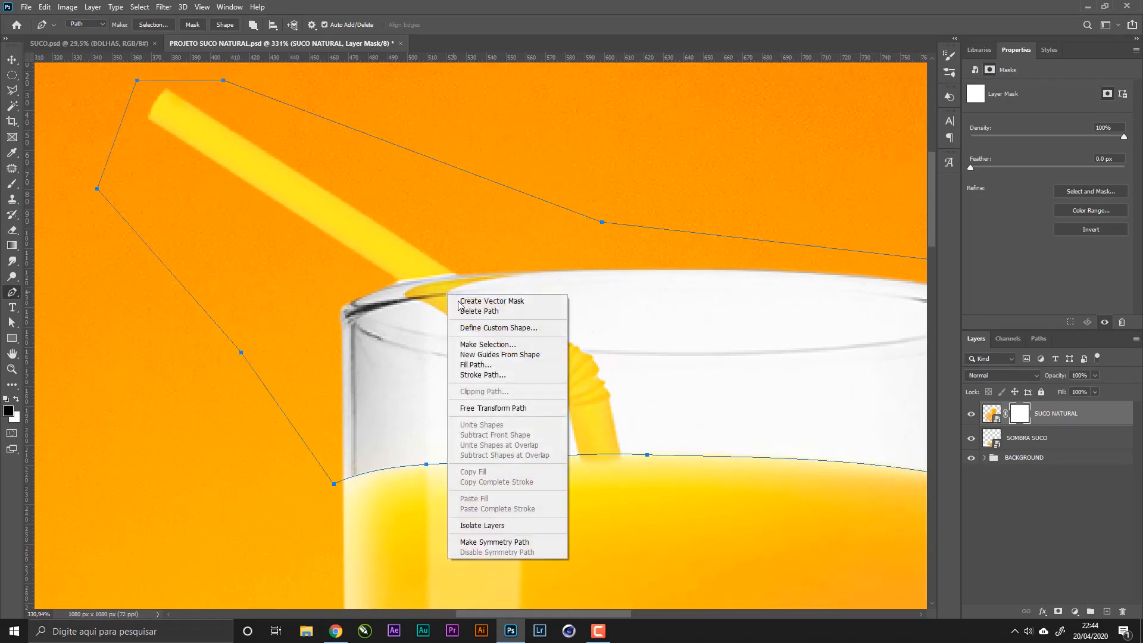
pyautogui.click(488, 344)
pyautogui.click(688, 176)
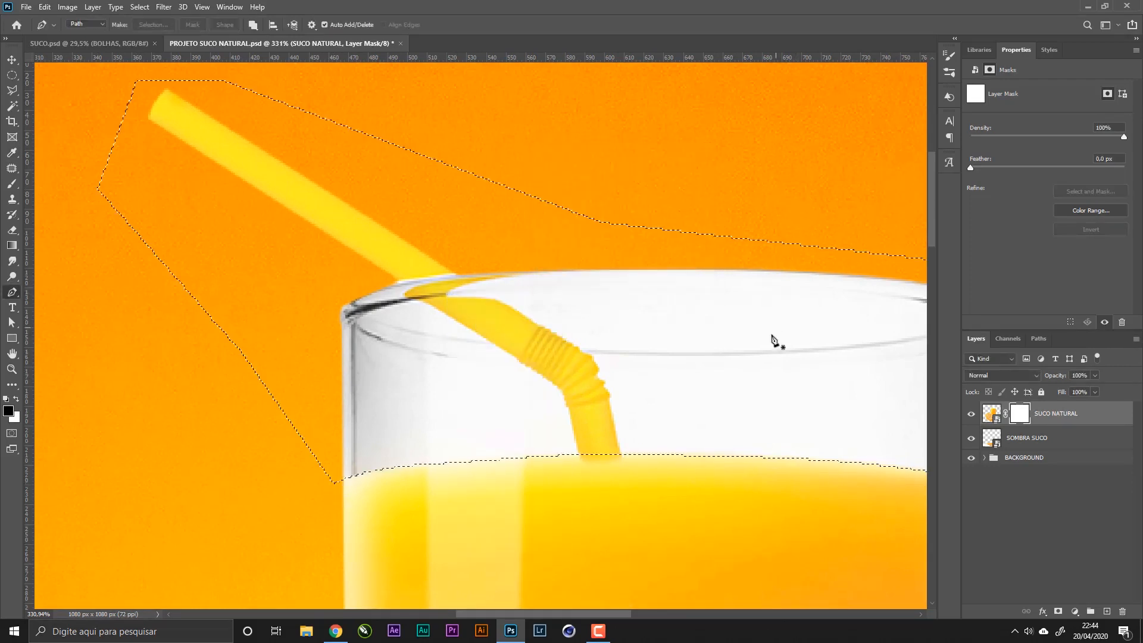
pyautogui.moveTo(771, 339); pyautogui.dragTo(549, 281)
pyautogui.click(512, 285)
pyautogui.hotkey('ctrl', 'z')
pyautogui.click(563, 236)
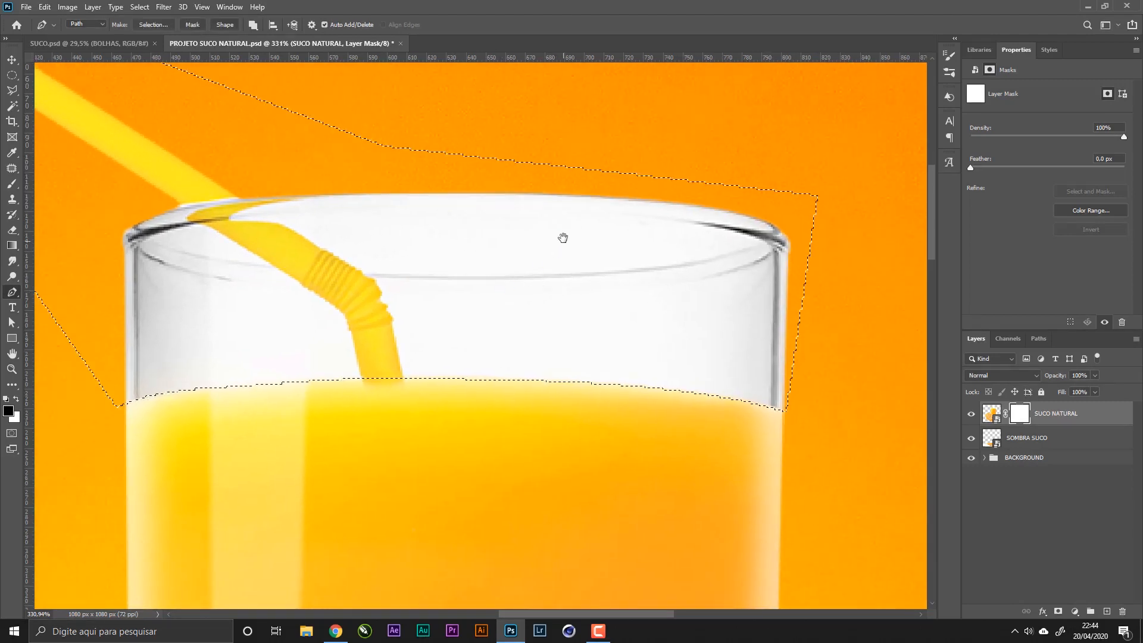
pyautogui.hotkey('ctrl', 'z')
# - Set up a soft round brush of 80 px with 0% hardness for painting on the mask
pyautogui.press('b')
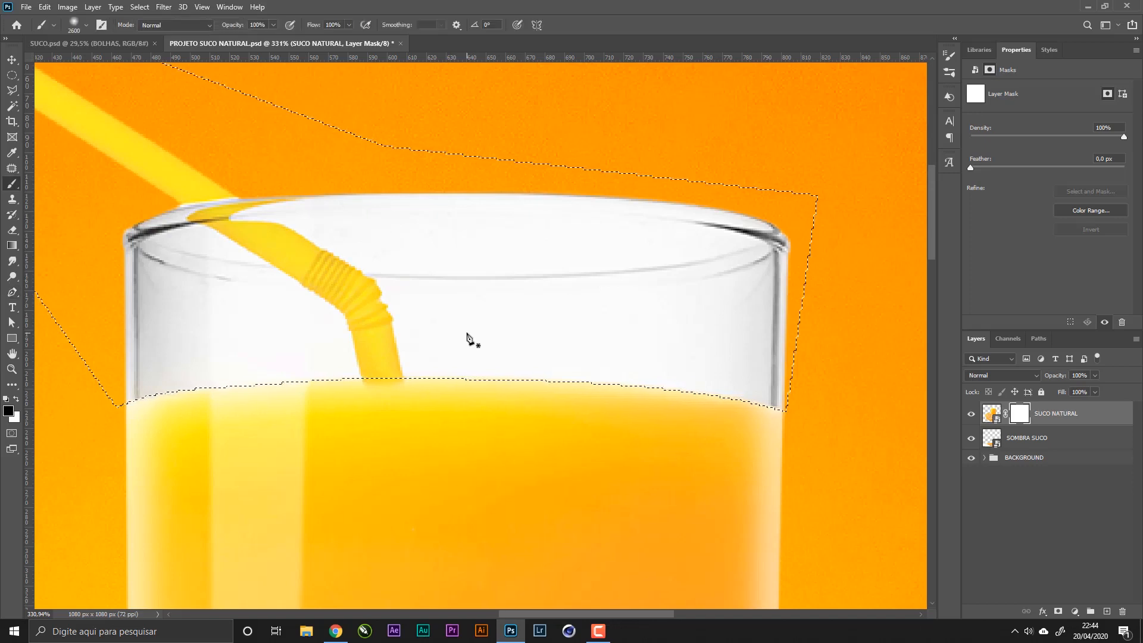
pyautogui.rightClick(517, 290)
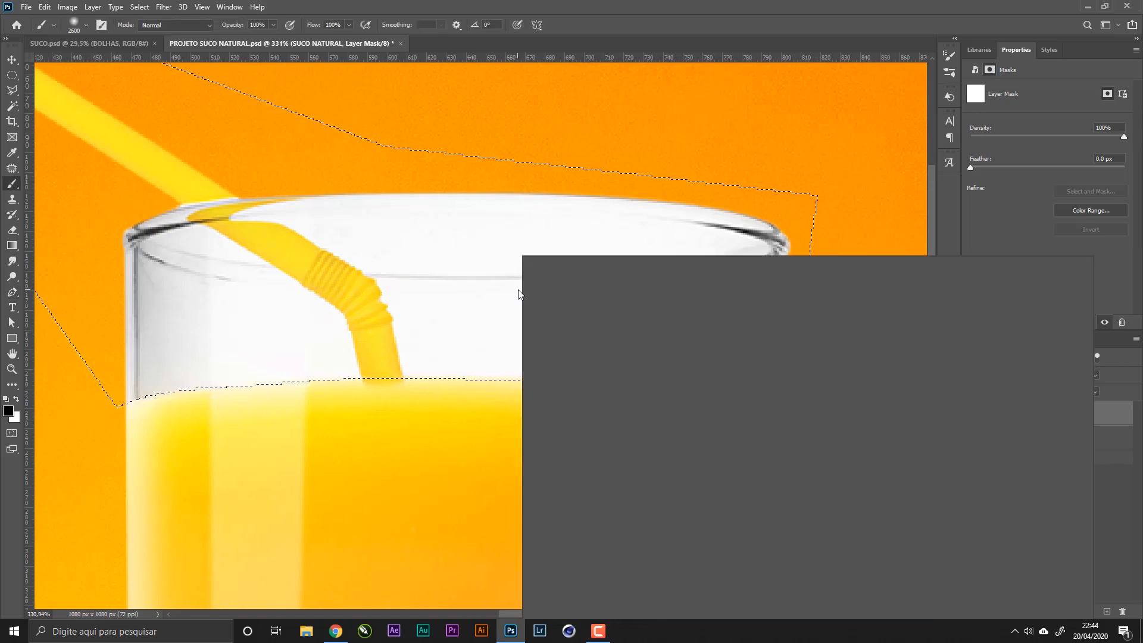
pyautogui.moveTo(670, 277); pyautogui.dragTo(627, 286)
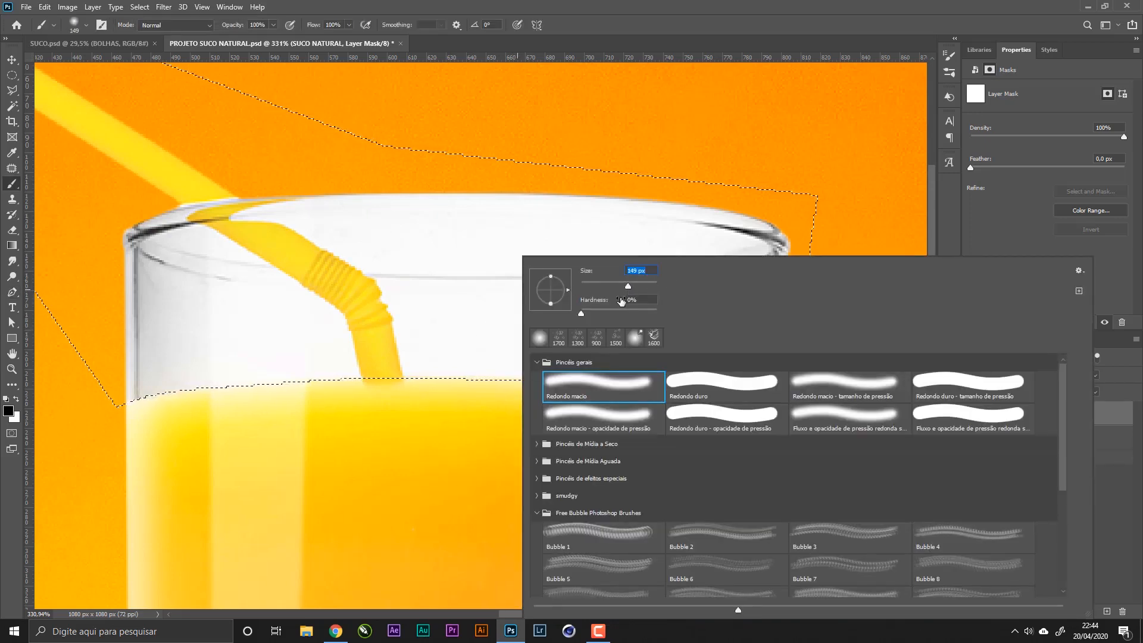
pyautogui.click(739, 20)
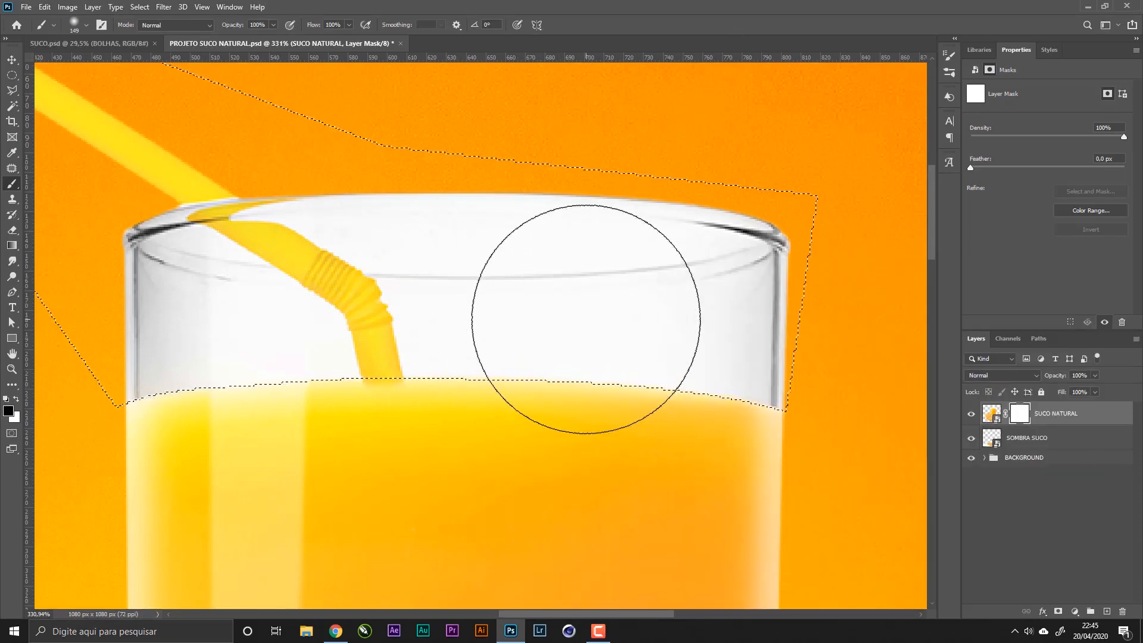
pyautogui.rightClick(588, 314)
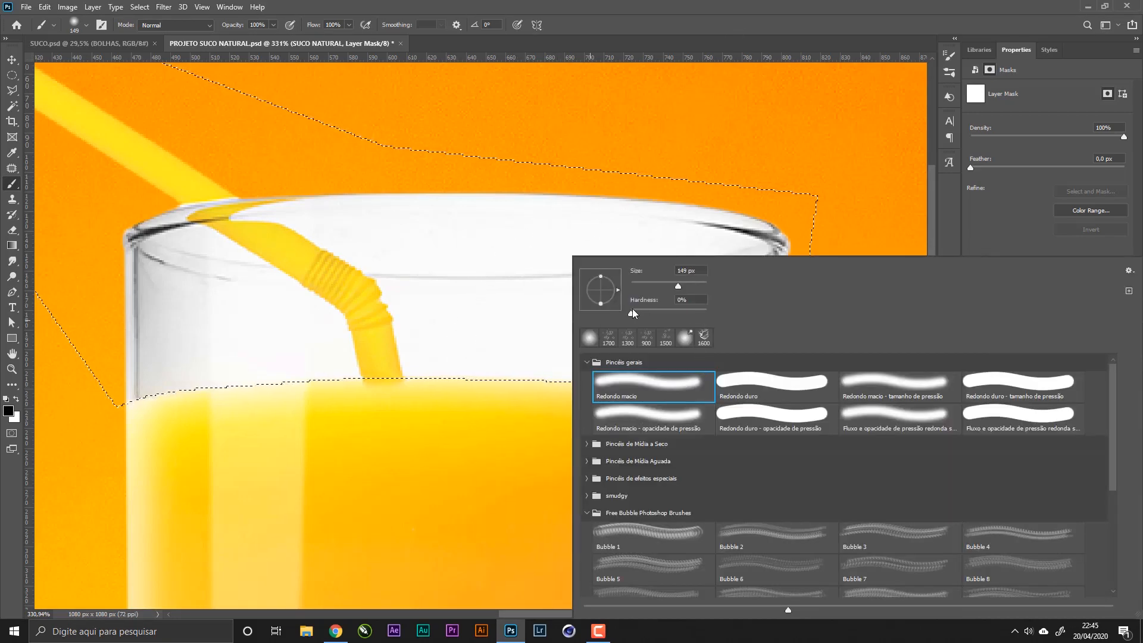
pyautogui.click(725, 5)
pyautogui.press('[')
pyautogui.press('[')
pyautogui.press('[')
pyautogui.press('[')
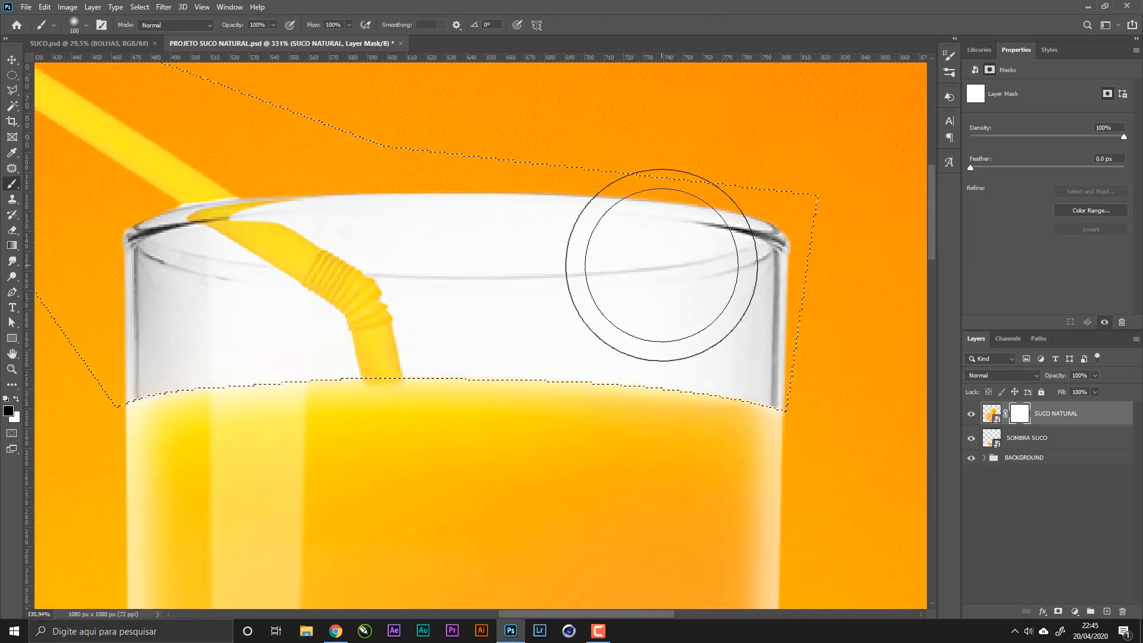
# - Set the brush opacity to 40% and paint black on the SUCO NATURAL mask across the selected empty glass
pyautogui.moveTo(264, 25); pyautogui.dragTo(199, 23)
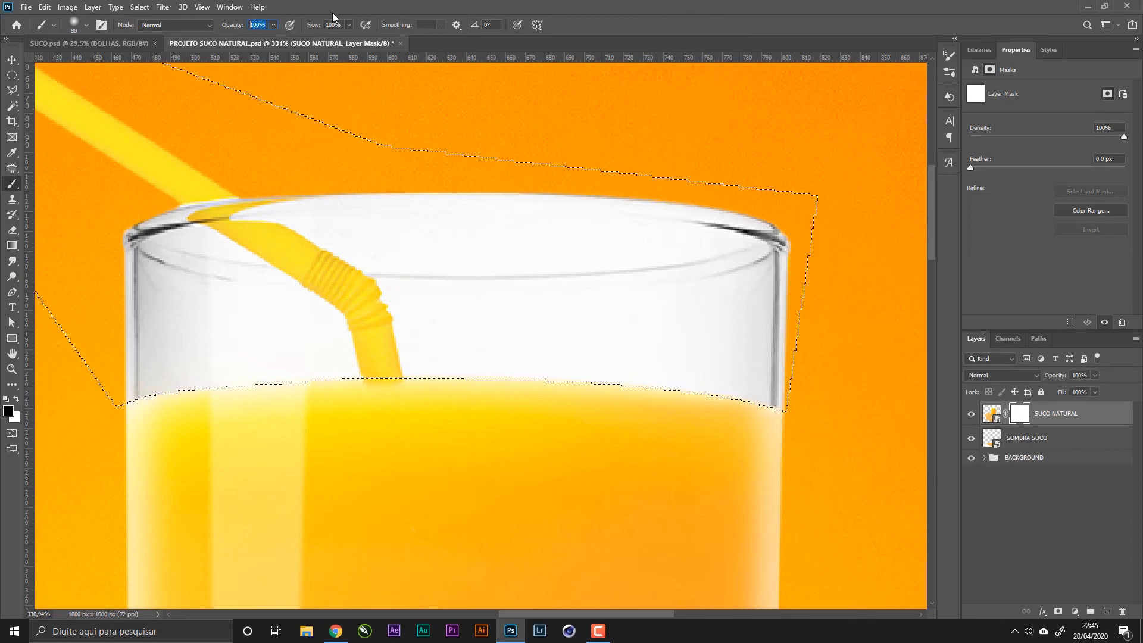
pyautogui.write('1')
pyautogui.press('BackSpace')
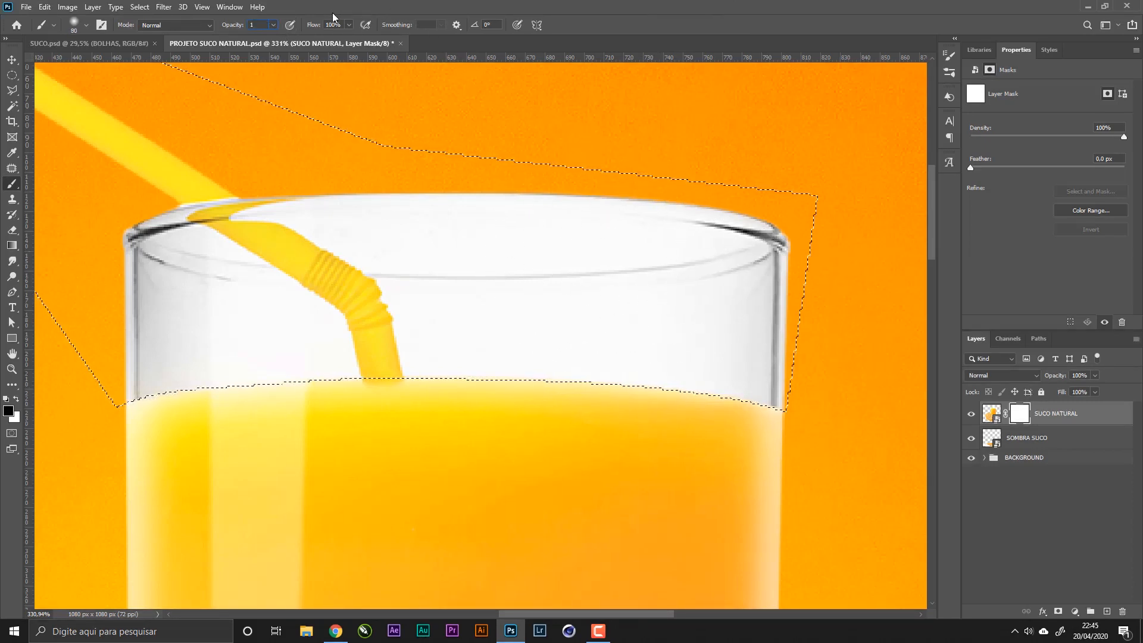
pyautogui.write('40')
pyautogui.press('Return')
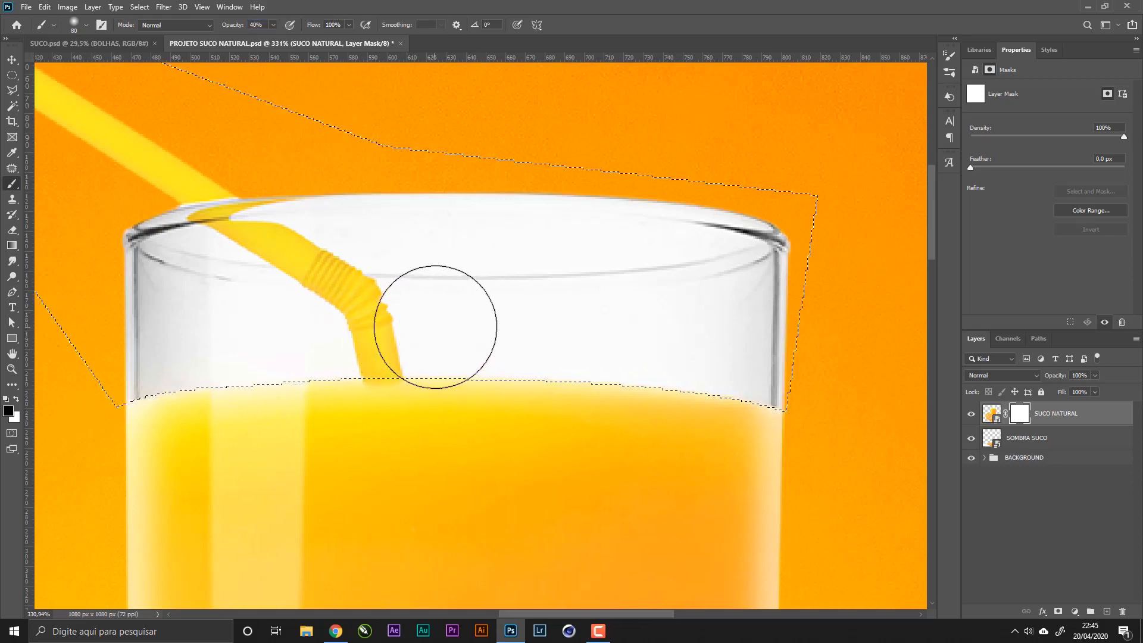
pyautogui.moveTo(434, 331)
pyautogui.mouseDown()
pyautogui.moveTo(411, 320)
pyautogui.moveTo(535, 333)
pyautogui.moveTo(422, 335)
pyautogui.moveTo(666, 357)
pyautogui.moveTo(768, 312)
pyautogui.moveTo(736, 289)
pyautogui.moveTo(486, 302)
pyautogui.moveTo(399, 280)
pyautogui.moveTo(353, 245)
pyautogui.moveTo(759, 238)
pyautogui.moveTo(611, 276)
pyautogui.moveTo(427, 276)
pyautogui.moveTo(382, 338)
pyautogui.moveTo(361, 345)
pyautogui.moveTo(178, 347)
pyautogui.moveTo(148, 280)
pyautogui.moveTo(175, 273)
pyautogui.moveTo(255, 295)
pyautogui.moveTo(384, 216)
pyautogui.moveTo(320, 216)
pyautogui.moveTo(625, 327)
pyautogui.mouseUp()
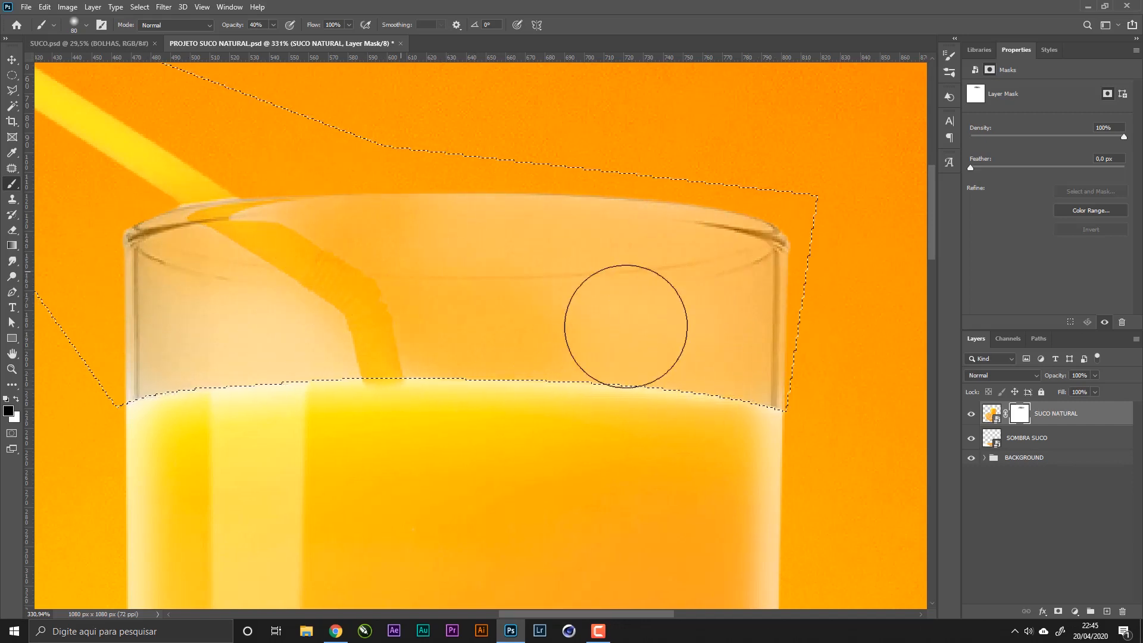
# - Undo the last mask strokes and repaint the glass around the submerged part of the straw and the rim behind it
pyautogui.hotkey('ctrl', 'z')
pyautogui.hotkey('ctrl', 'z')
pyautogui.hotkey('ctrl', 'z')
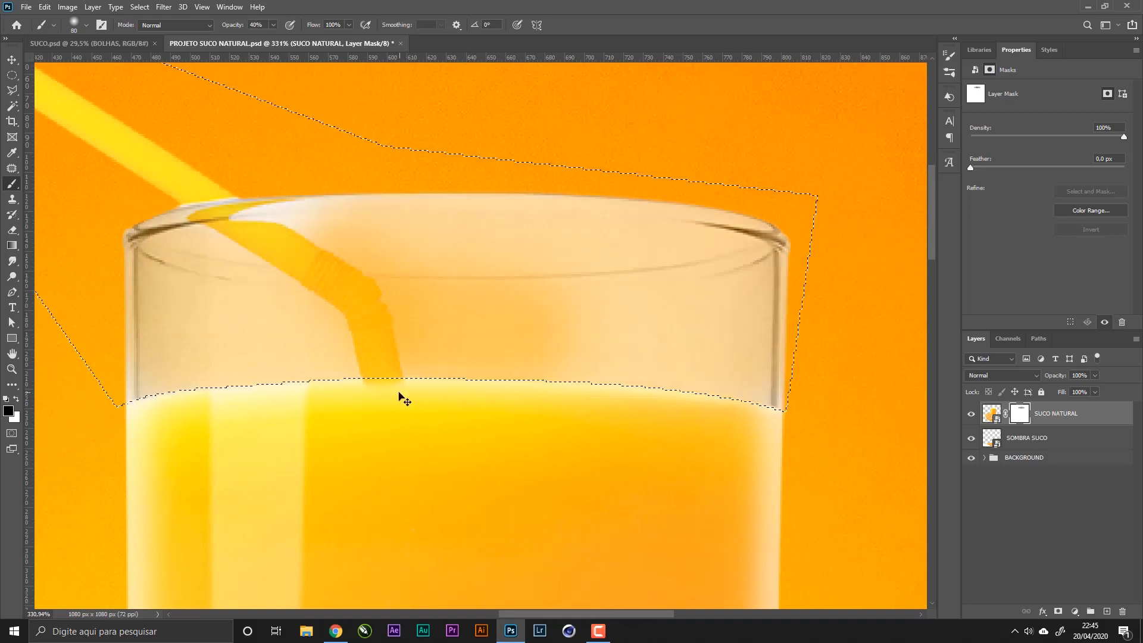
pyautogui.moveTo(348, 377)
pyautogui.mouseDown()
pyautogui.moveTo(268, 302)
pyautogui.moveTo(155, 259)
pyautogui.moveTo(138, 347)
pyautogui.moveTo(226, 388)
pyautogui.moveTo(307, 384)
pyautogui.moveTo(316, 351)
pyautogui.moveTo(265, 235)
pyautogui.moveTo(286, 209)
pyautogui.mouseUp()
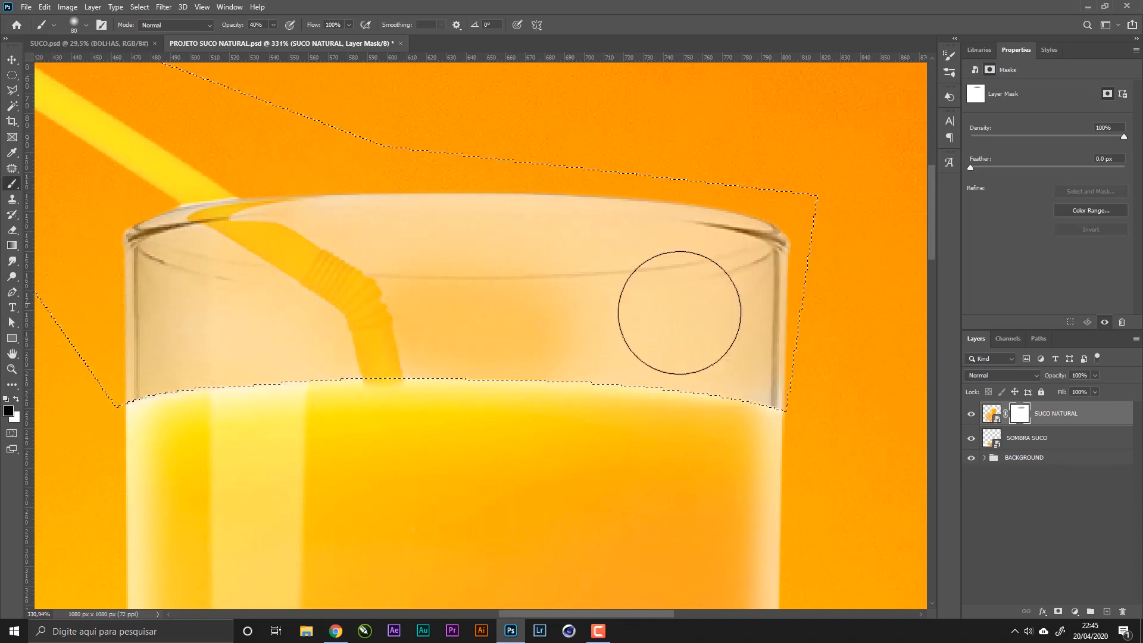
# - Deselect the glass top and examine its transparency in the whole poster and up close
pyautogui.press('z')
pyautogui.moveTo(717, 253); pyautogui.dragTo(609, 334)
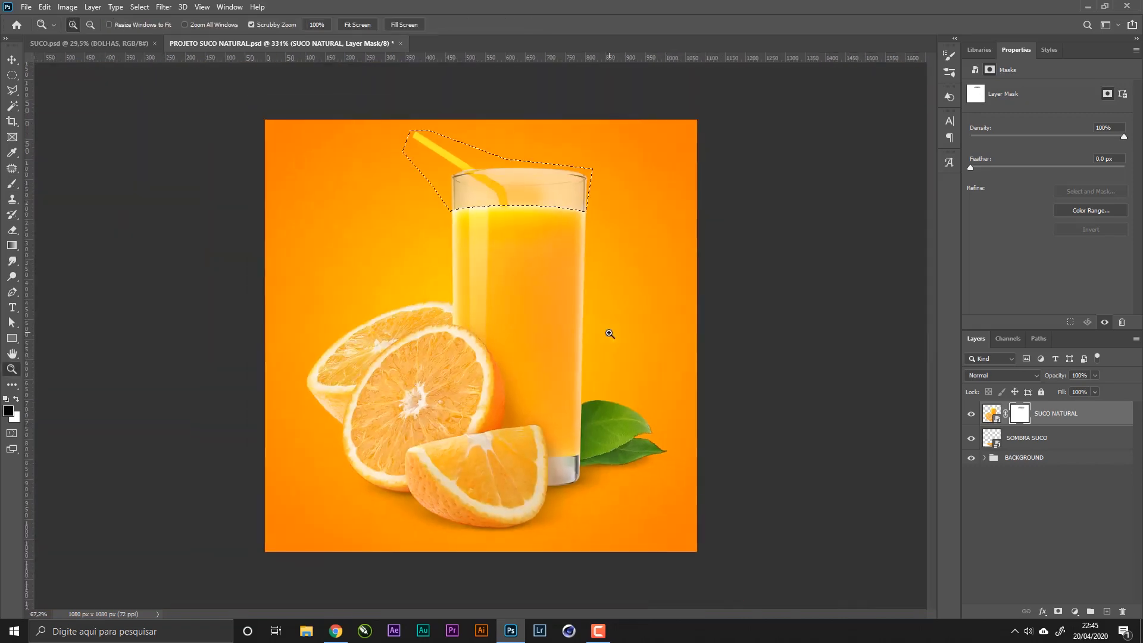
pyautogui.moveTo(507, 168); pyautogui.dragTo(555, 187)
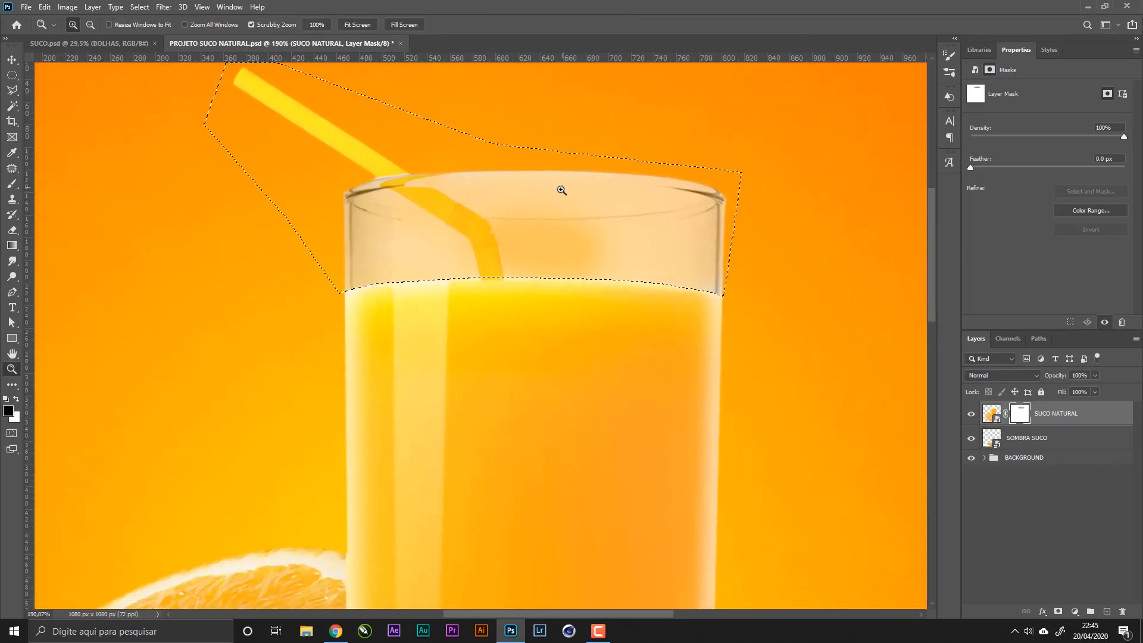
pyautogui.moveTo(618, 234); pyautogui.dragTo(358, 288)
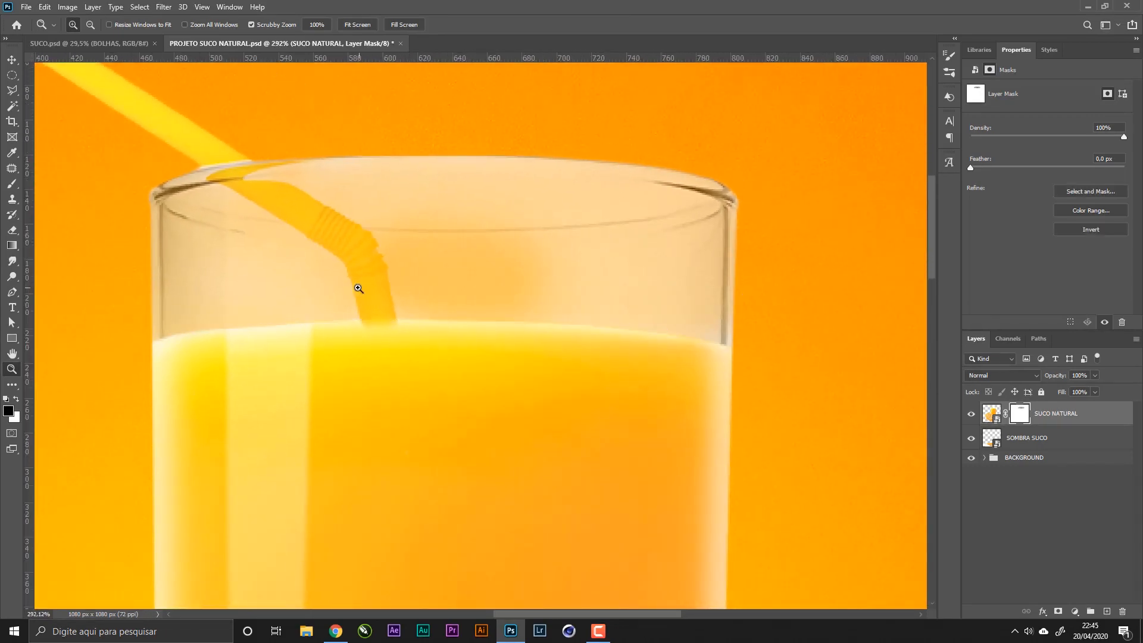
pyautogui.scroll(1, 625, 327)
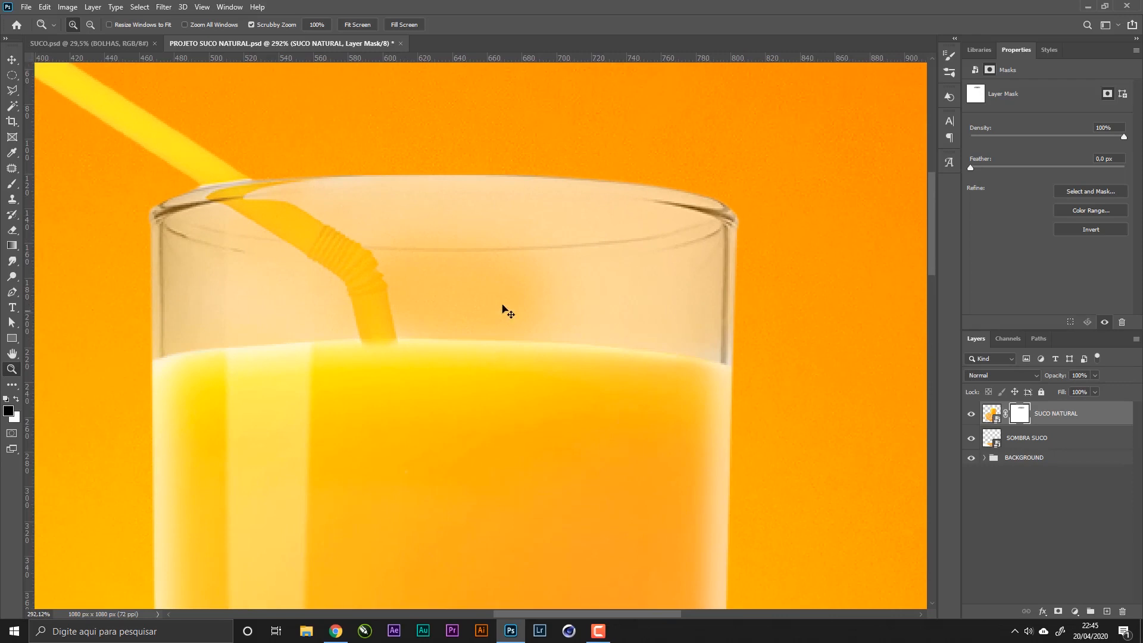
pyautogui.moveTo(480, 262); pyautogui.dragTo(566, 240)
pyautogui.moveTo(534, 290); pyautogui.dragTo(533, 297)
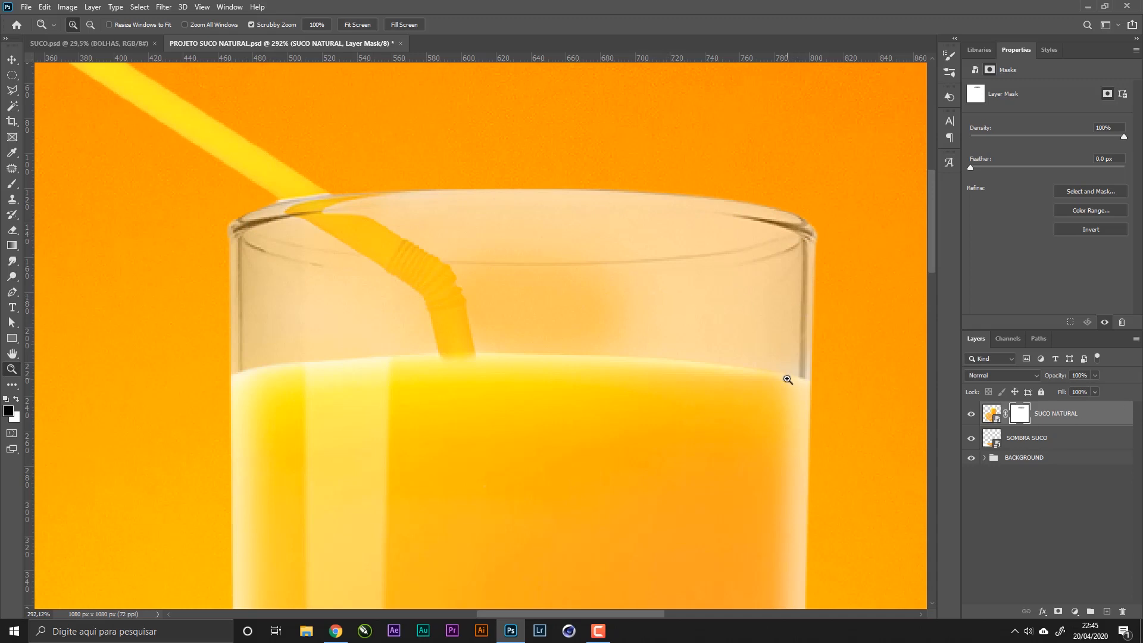
# - Restore the glass-top selection and even out the mask in black with a 150 px brush at 20% opacity
pyautogui.hotkey('ctrl', 'shift', 'd')
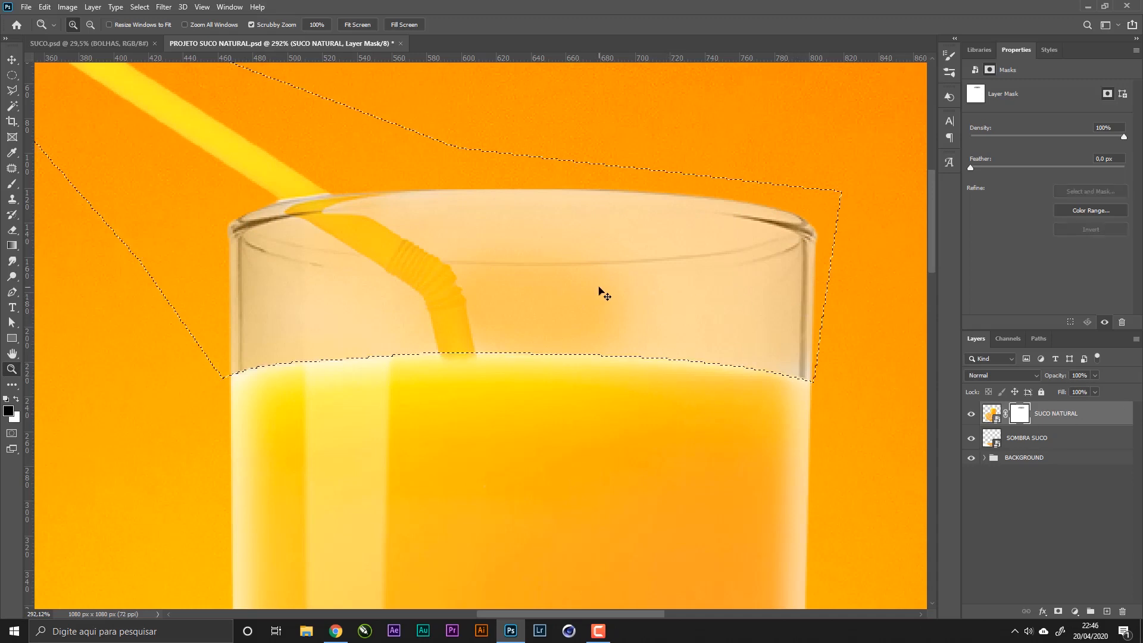
pyautogui.press('b')
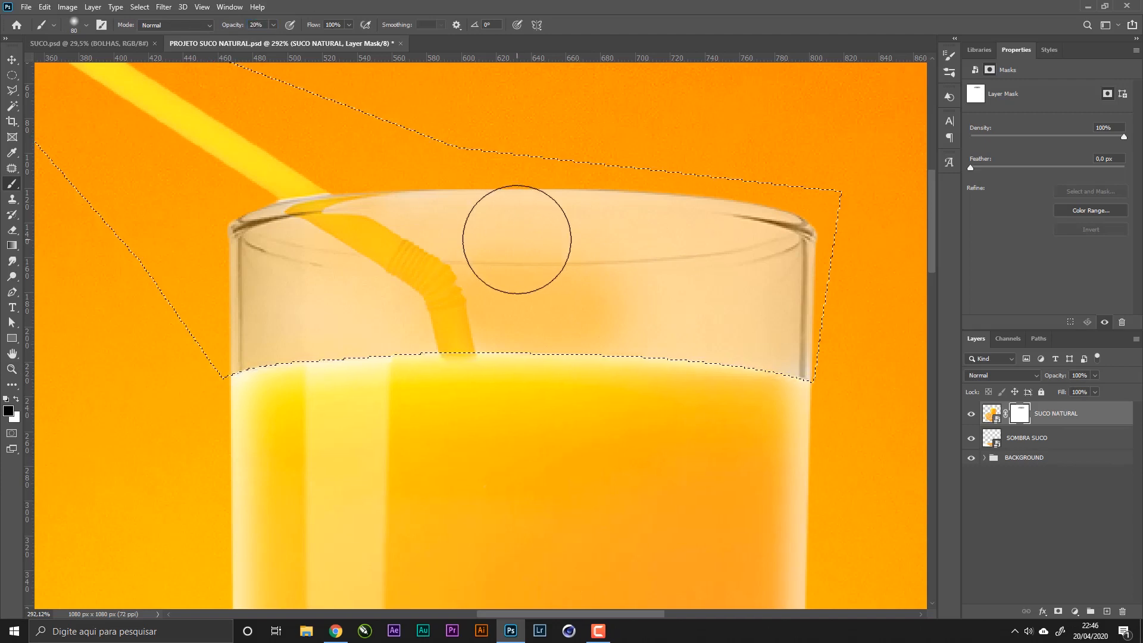
pyautogui.press(']')
pyautogui.press(']')
pyautogui.press(']')
pyautogui.press(']')
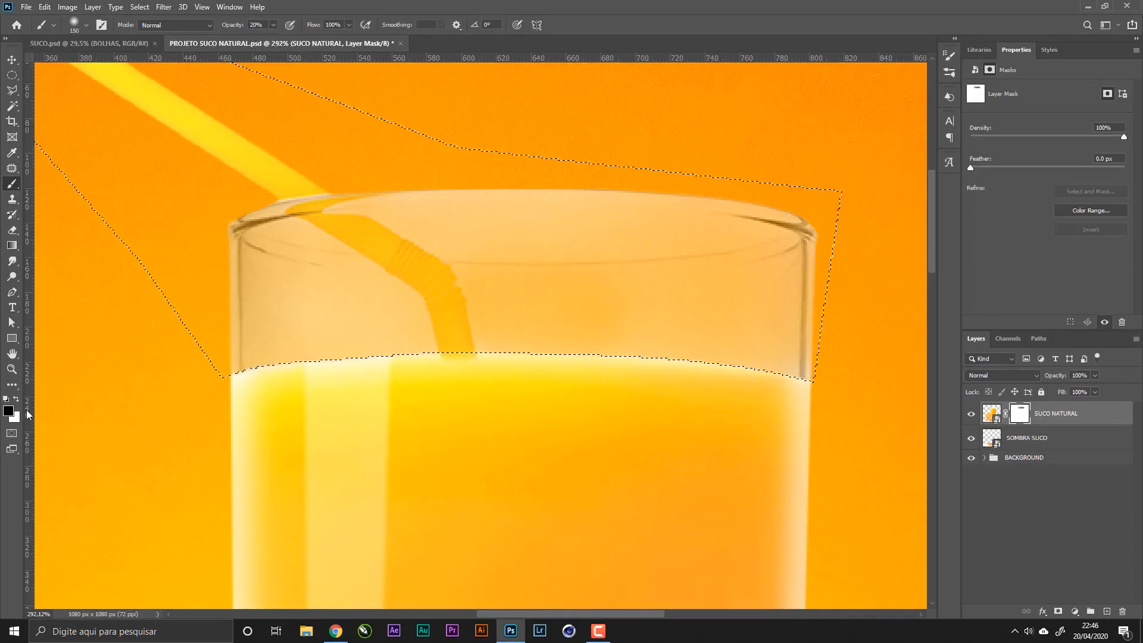
# - Touch up the glass mask with white at 20% opacity, deselect, and check the result
pyautogui.press('x')
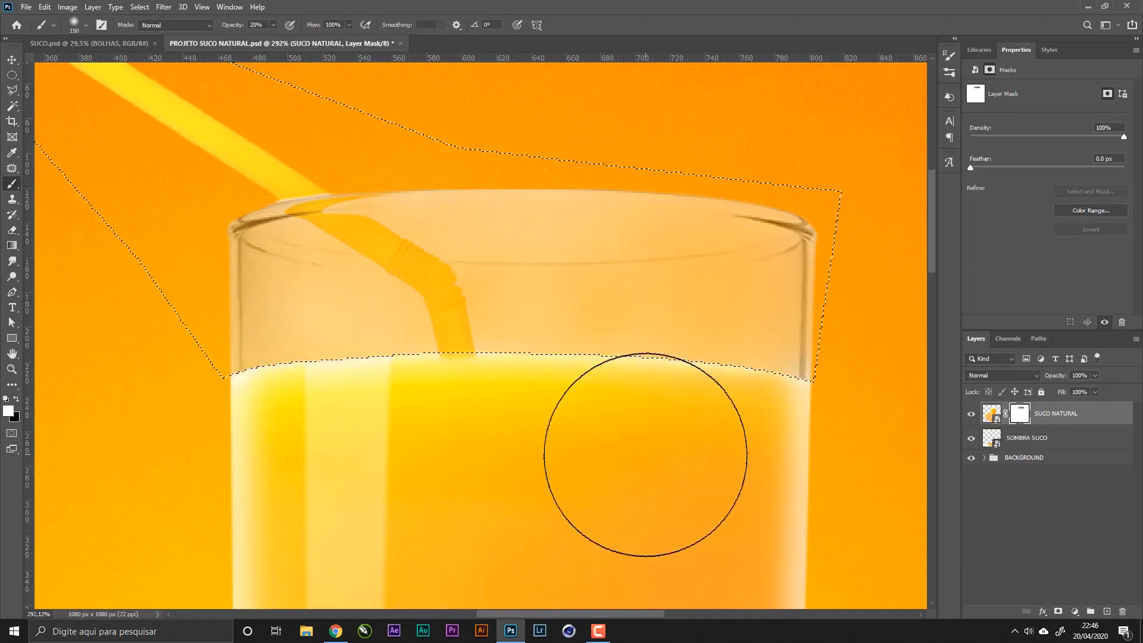
pyautogui.press('z')
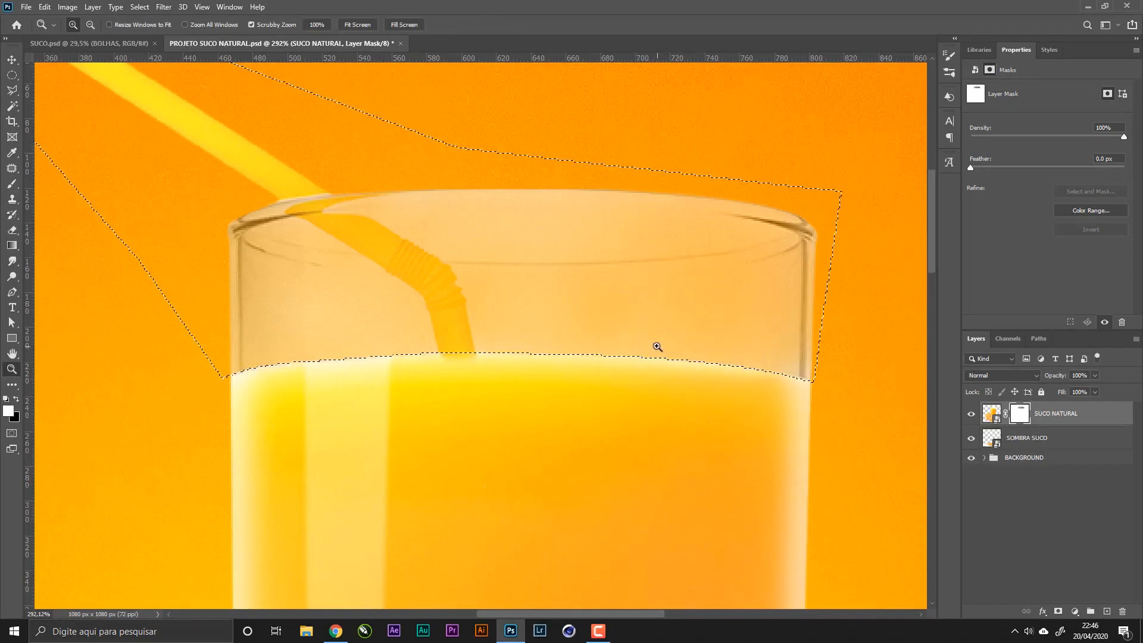
pyautogui.moveTo(657, 346); pyautogui.dragTo(607, 338)
pyautogui.hotkey('ctrl', 'd')
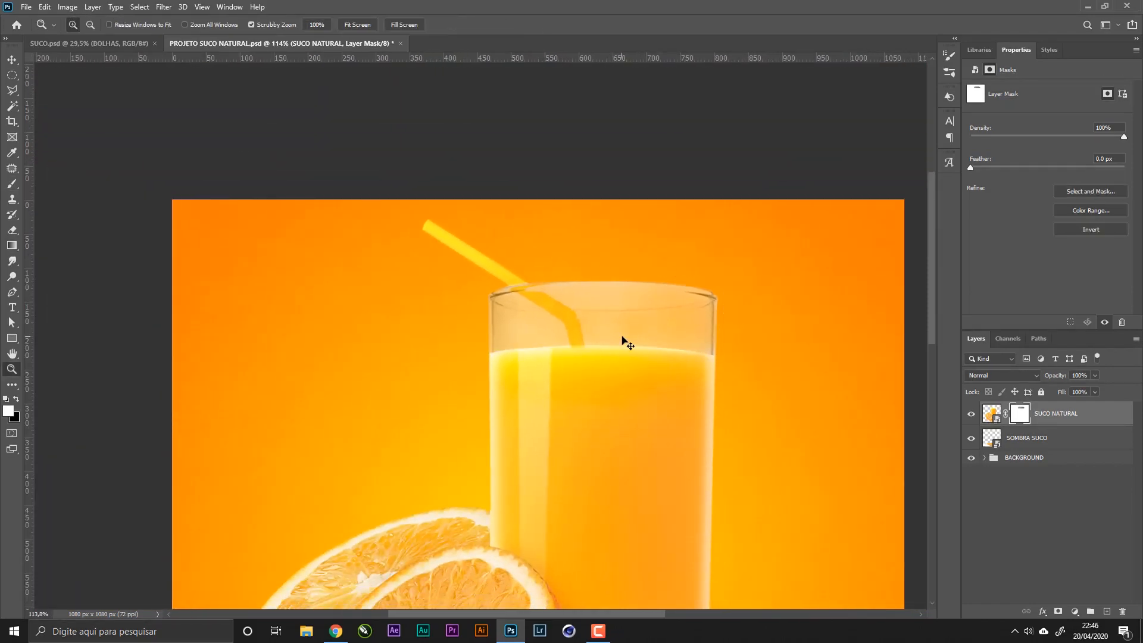
pyautogui.moveTo(663, 310); pyautogui.dragTo(709, 313)
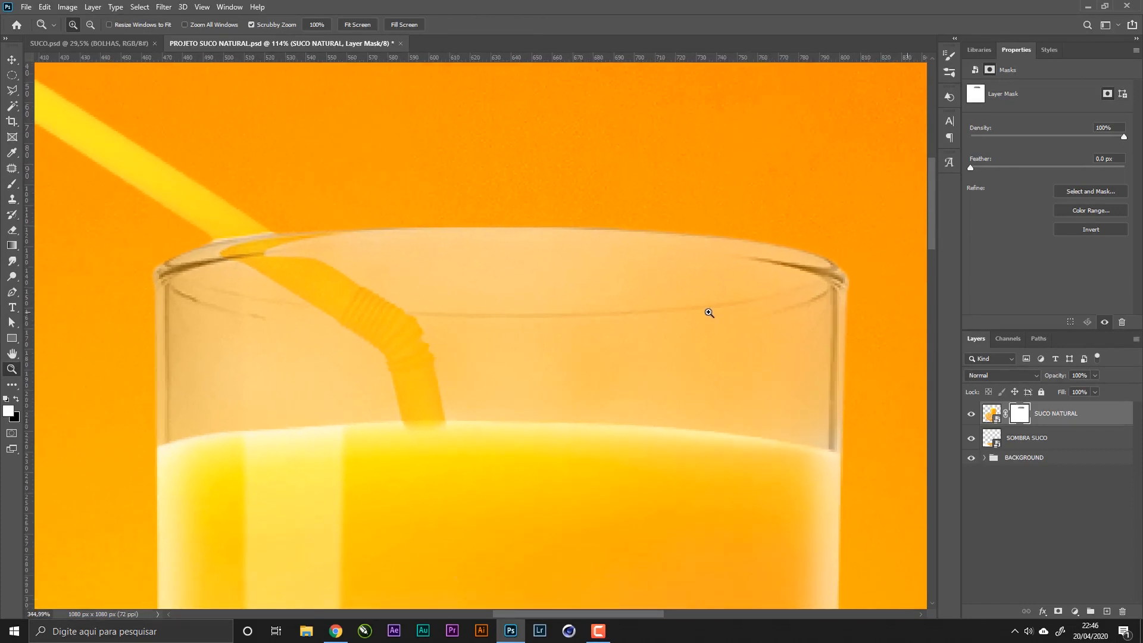
# - Trace a pen path up the glass's inner left wall, along the inner back rim, and down the inner right wall to the juice
pyautogui.press('p')
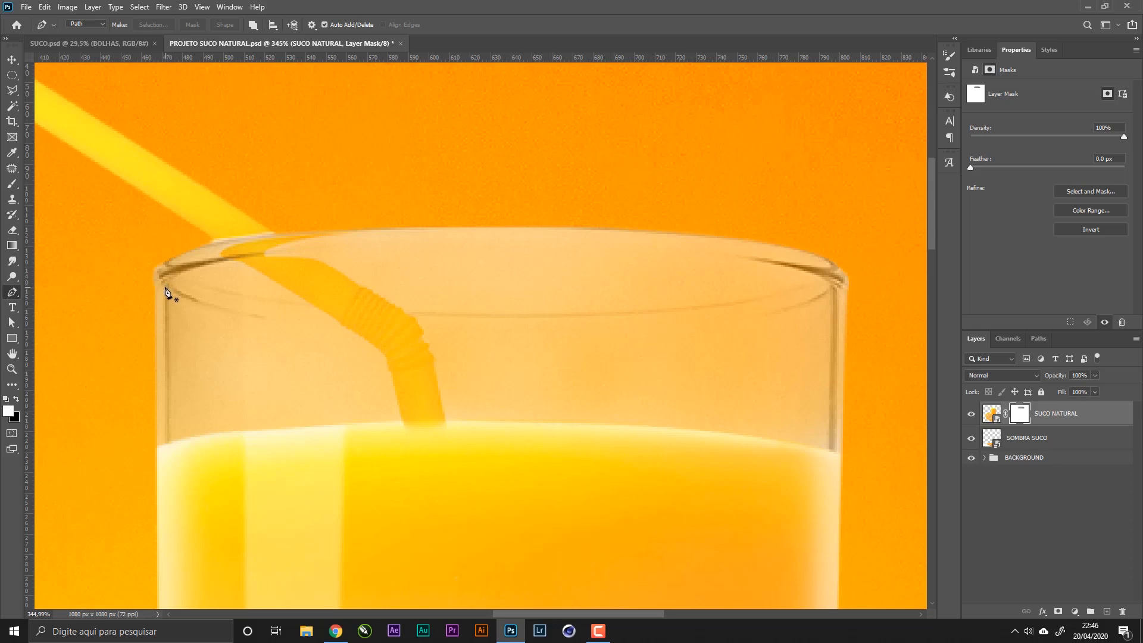
pyautogui.click(157, 446)
pyautogui.click(169, 284)
pyautogui.moveTo(221, 263); pyautogui.dragTo(247, 260)
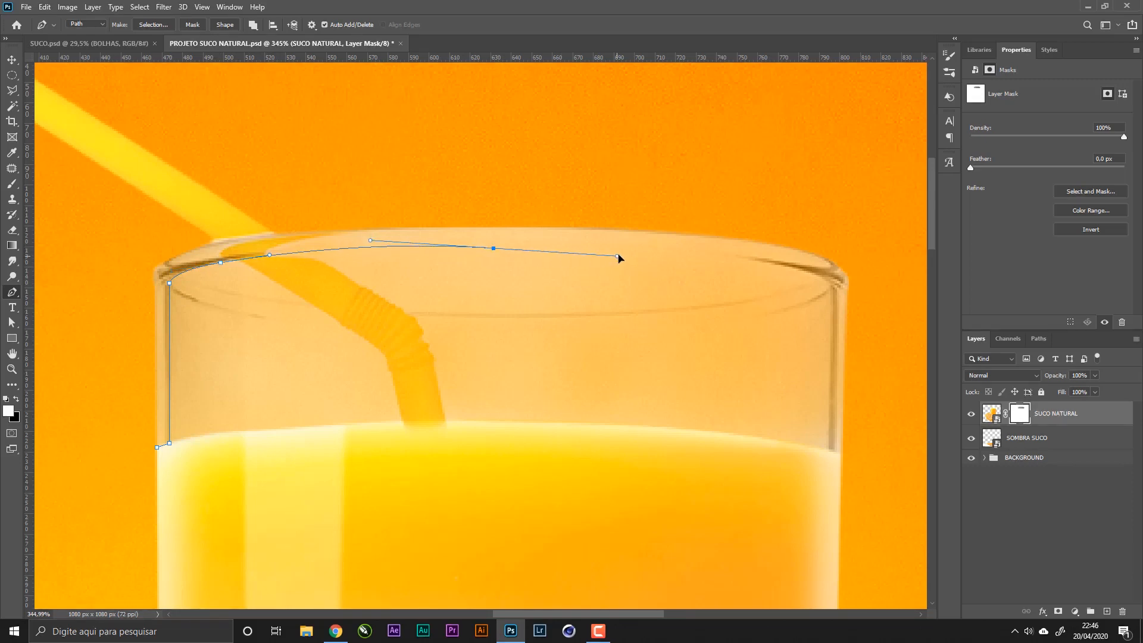
pyautogui.moveTo(508, 244); pyautogui.dragTo(653, 251)
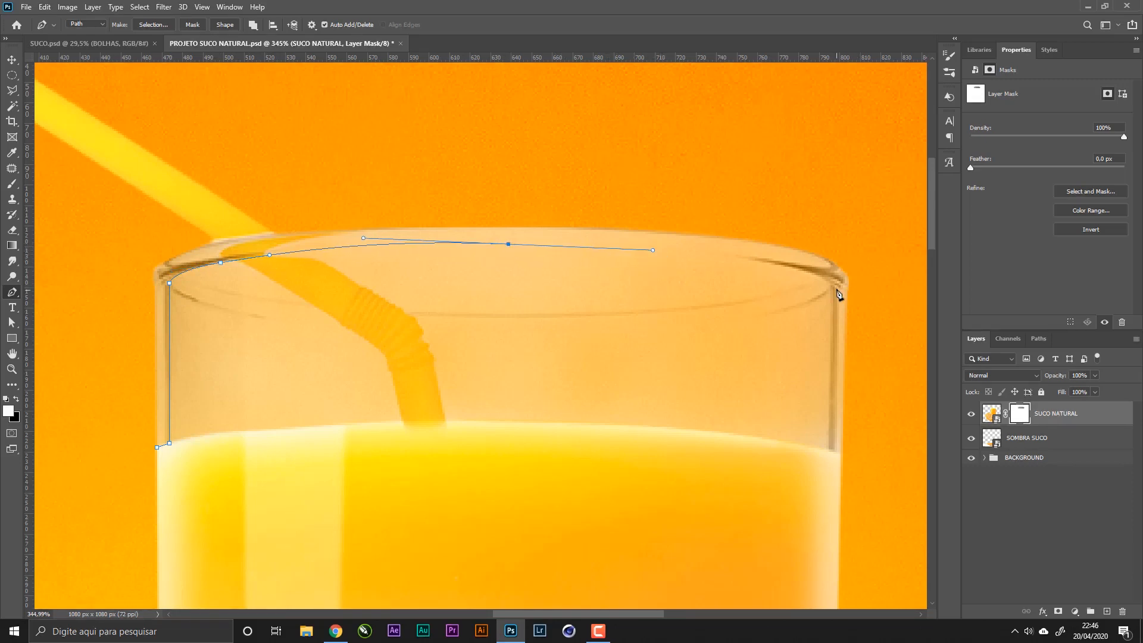
pyautogui.moveTo(833, 287); pyautogui.dragTo(861, 324)
pyautogui.click(832, 453)
pyautogui.hotkey('ctrl', 'z')
pyautogui.click(829, 450)
pyautogui.hotkey('ctrl', 'z')
pyautogui.click(829, 450)
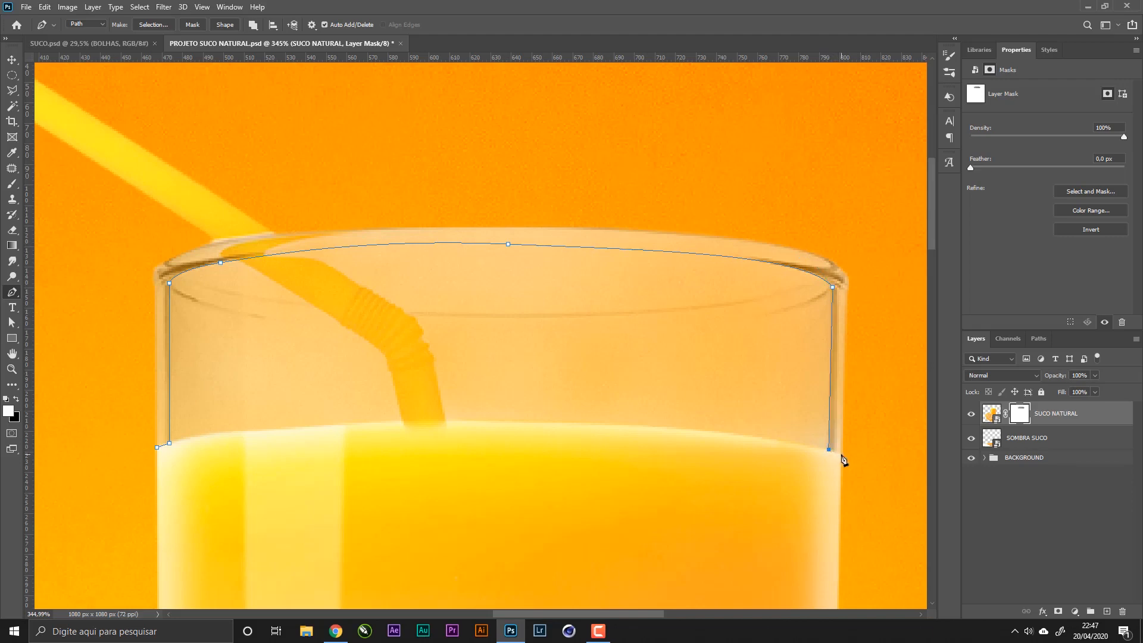
# - Continue the path loosely outside the glass rim and around the straw, closing it at the left juice edge
pyautogui.click(876, 278)
pyautogui.click(678, 147)
pyautogui.click(275, 185)
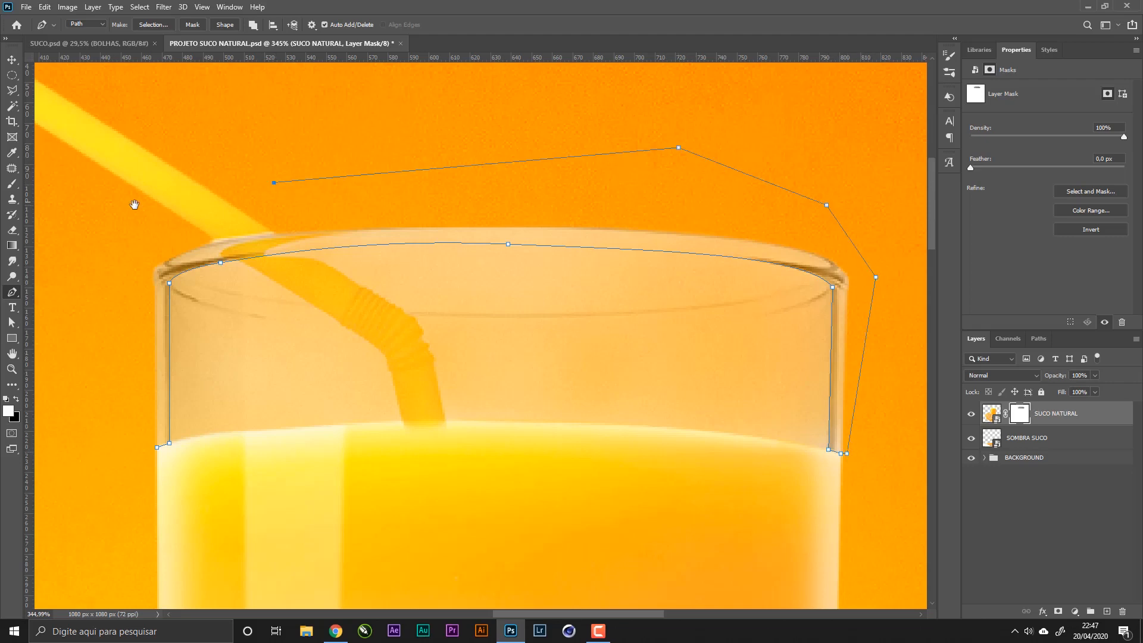
pyautogui.moveTo(133, 204); pyautogui.dragTo(388, 332)
pyautogui.click(239, 135)
pyautogui.click(160, 165)
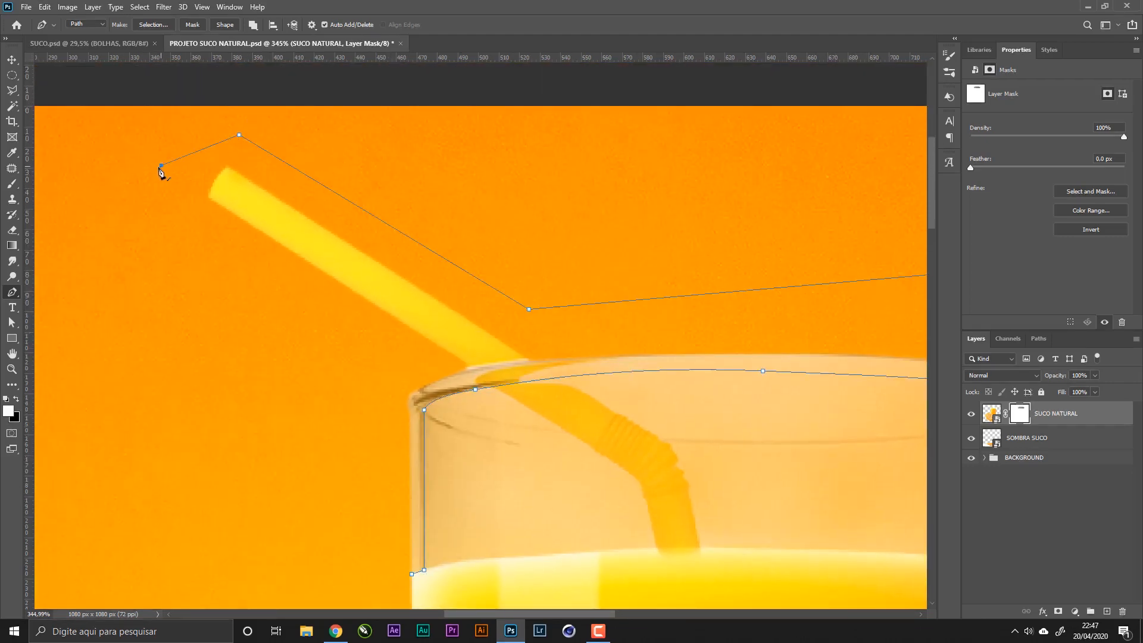
pyautogui.click(184, 315)
pyautogui.click(380, 399)
pyautogui.moveTo(410, 444); pyautogui.dragTo(355, 276)
pyautogui.click(307, 396)
pyautogui.click(355, 408)
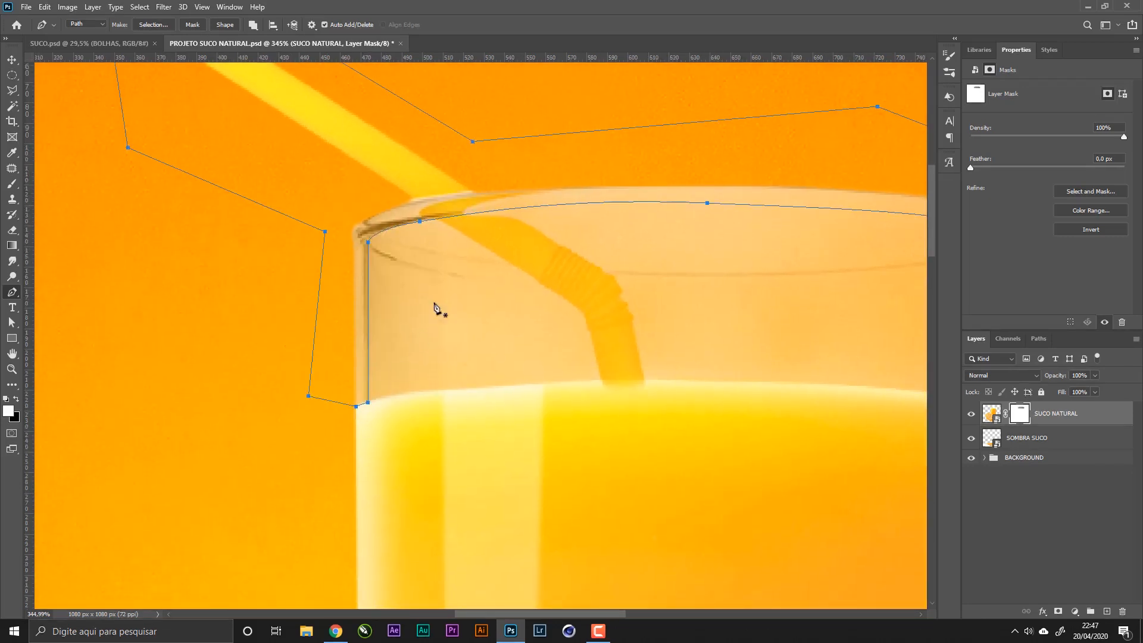
# - Convert the closed path around the glass edges and straw into a new anti-aliased selection with a 0.3 px feather
pyautogui.moveTo(456, 236); pyautogui.dragTo(232, 284)
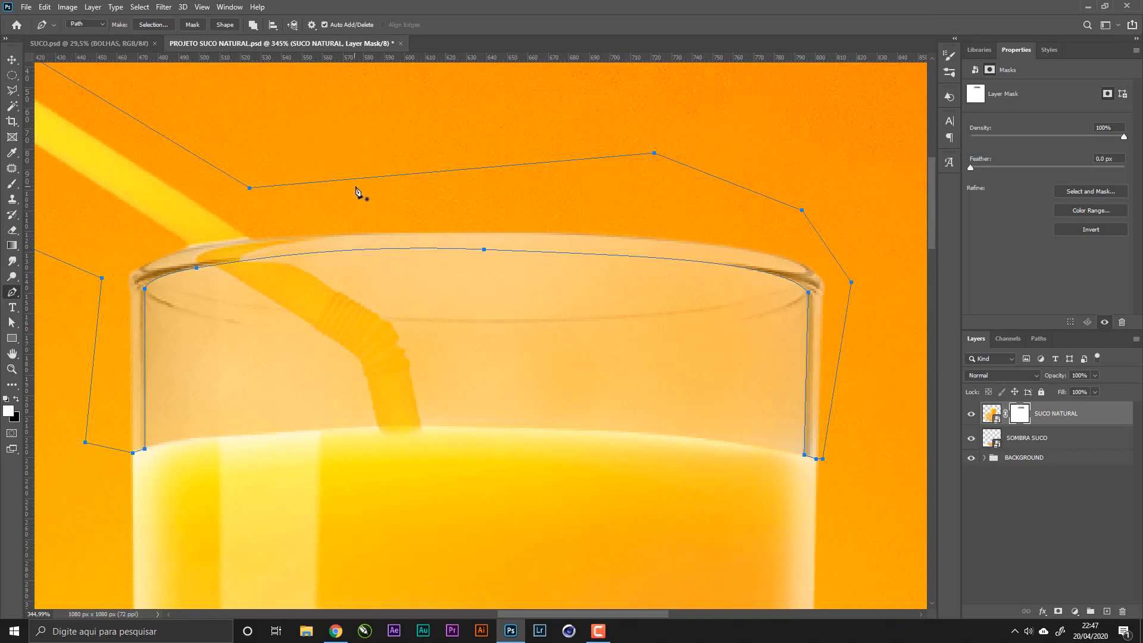
pyautogui.click(654, 39)
pyautogui.rightClick(580, 200)
pyautogui.click(629, 245)
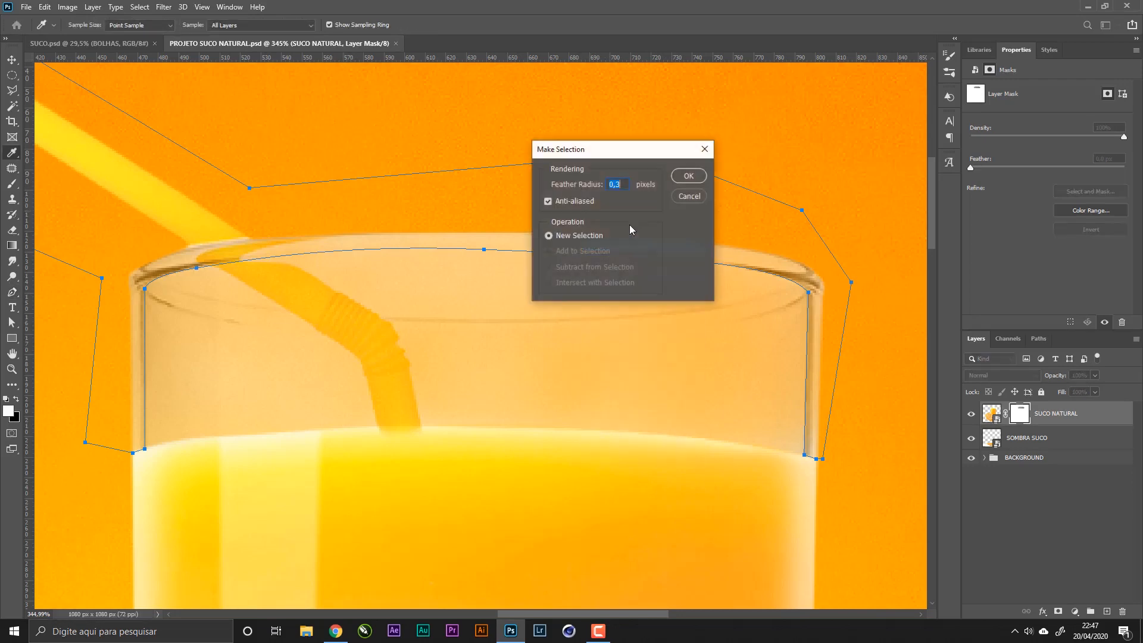
pyautogui.click(689, 177)
# - Paint the selected glass rim and side edges on the mask in white with a 20 px brush at 10% opacity, and deselect
pyautogui.press('b')
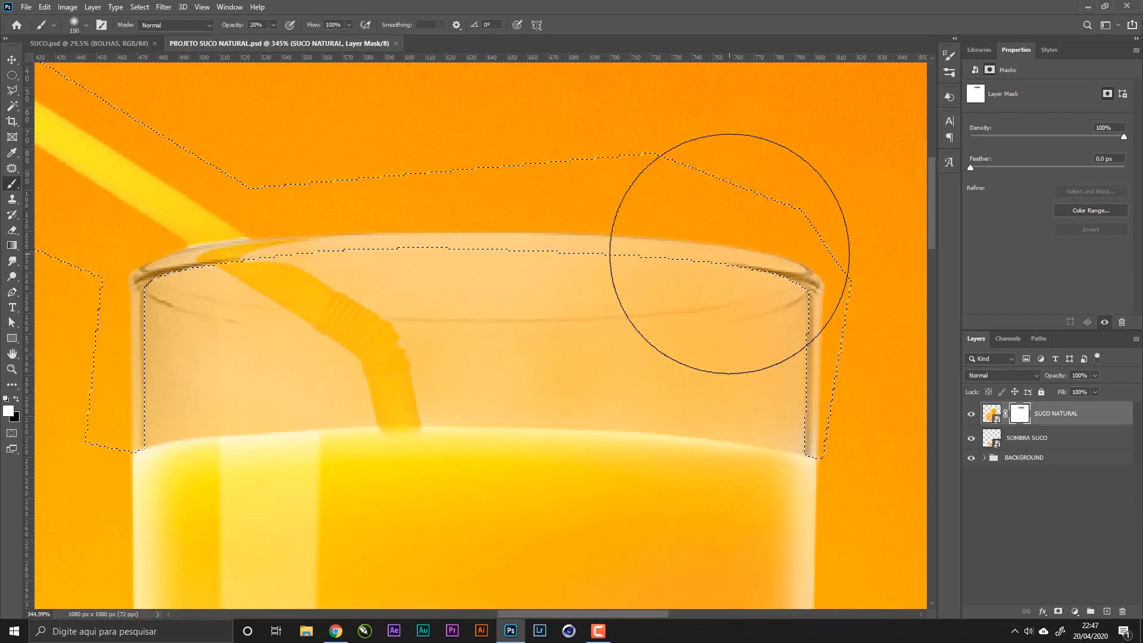
pyautogui.press('[')
pyautogui.press('[')
pyautogui.press('[')
pyautogui.press('[')
pyautogui.press('[')
pyautogui.press('[')
pyautogui.press('[')
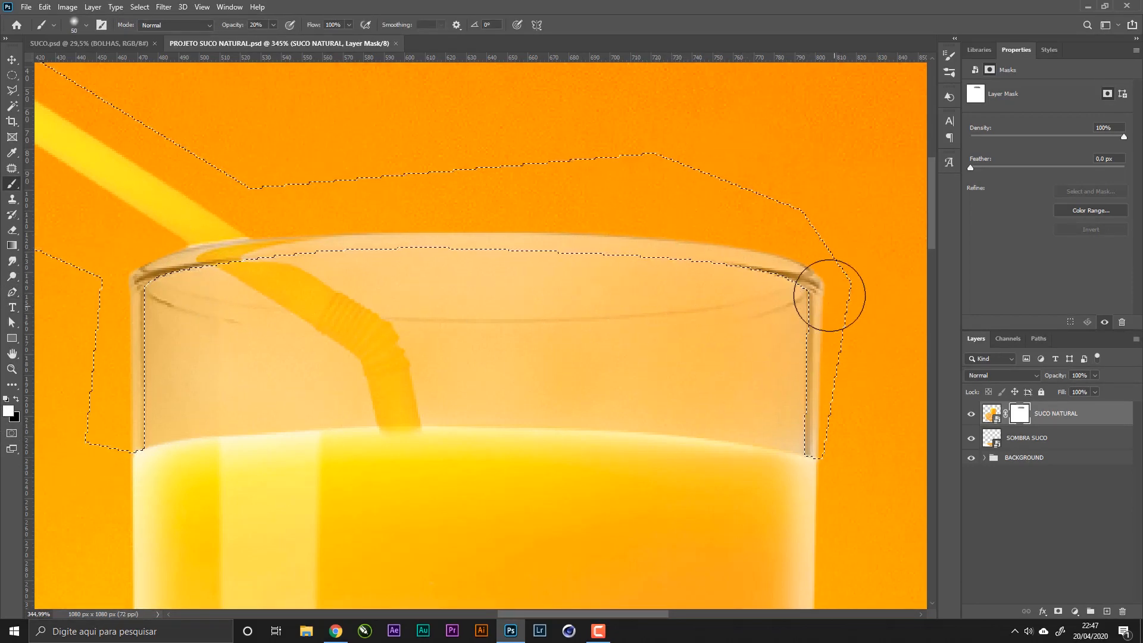
pyautogui.press('[')
pyautogui.press('[')
pyautogui.press('[')
pyautogui.click(240, 26)
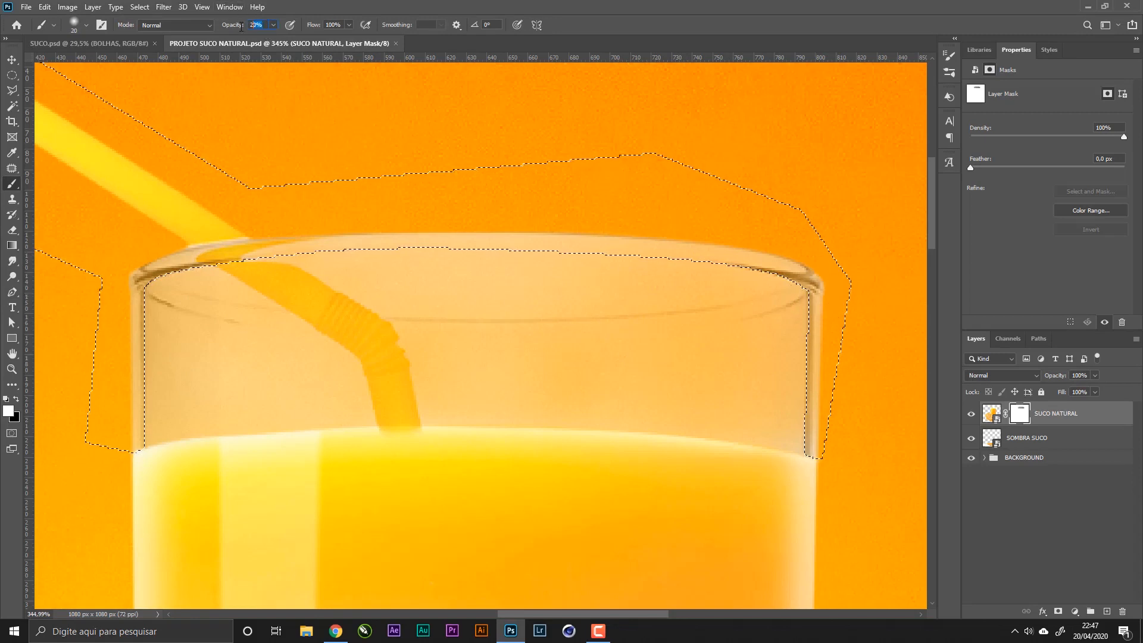
pyautogui.write('10')
pyautogui.press('Return')
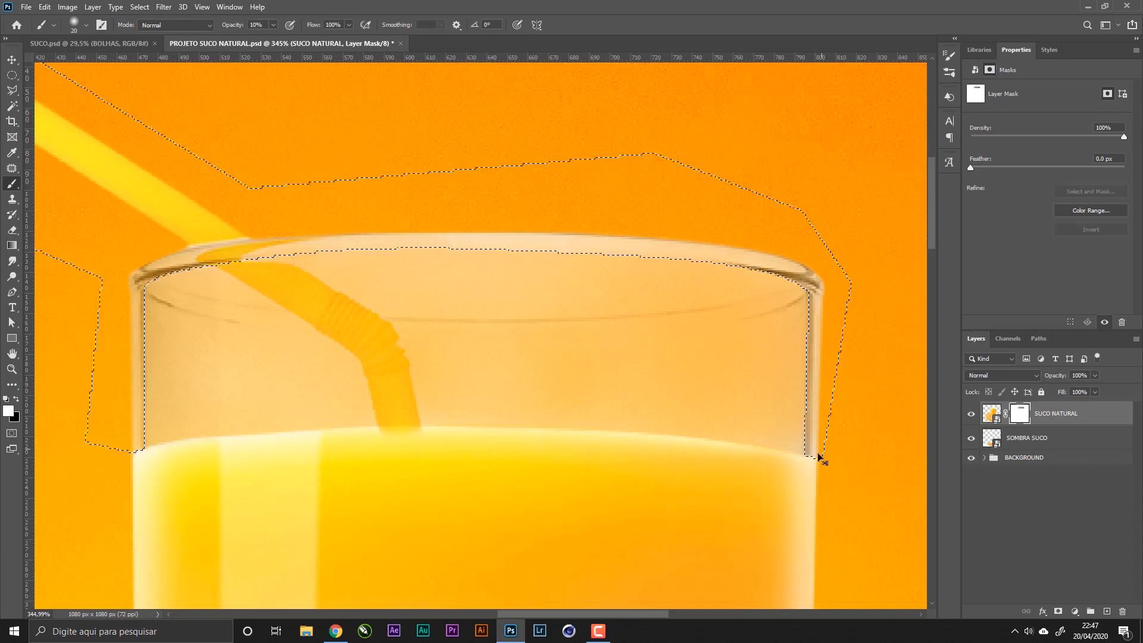
pyautogui.moveTo(785, 480); pyautogui.dragTo(741, 316)
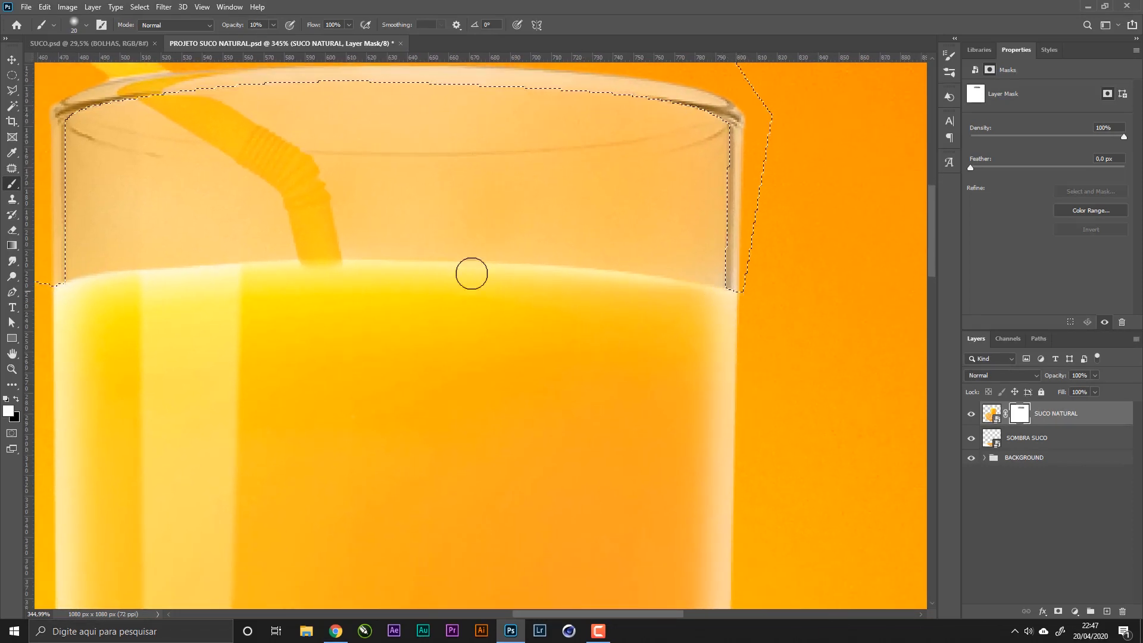
pyautogui.moveTo(471, 273)
pyautogui.mouseDown()
pyautogui.moveTo(477, 230)
pyautogui.moveTo(591, 265)
pyautogui.moveTo(360, 120)
pyautogui.moveTo(656, 288)
pyautogui.moveTo(564, 326)
pyautogui.mouseUp()
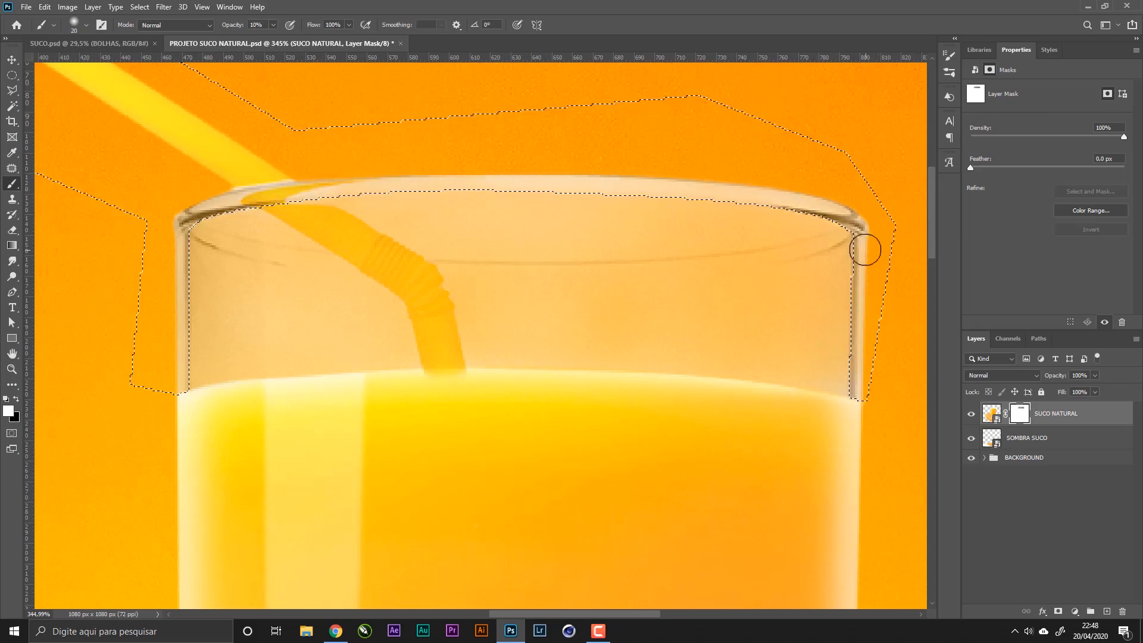
pyautogui.hotkey('ctrl', 'd')
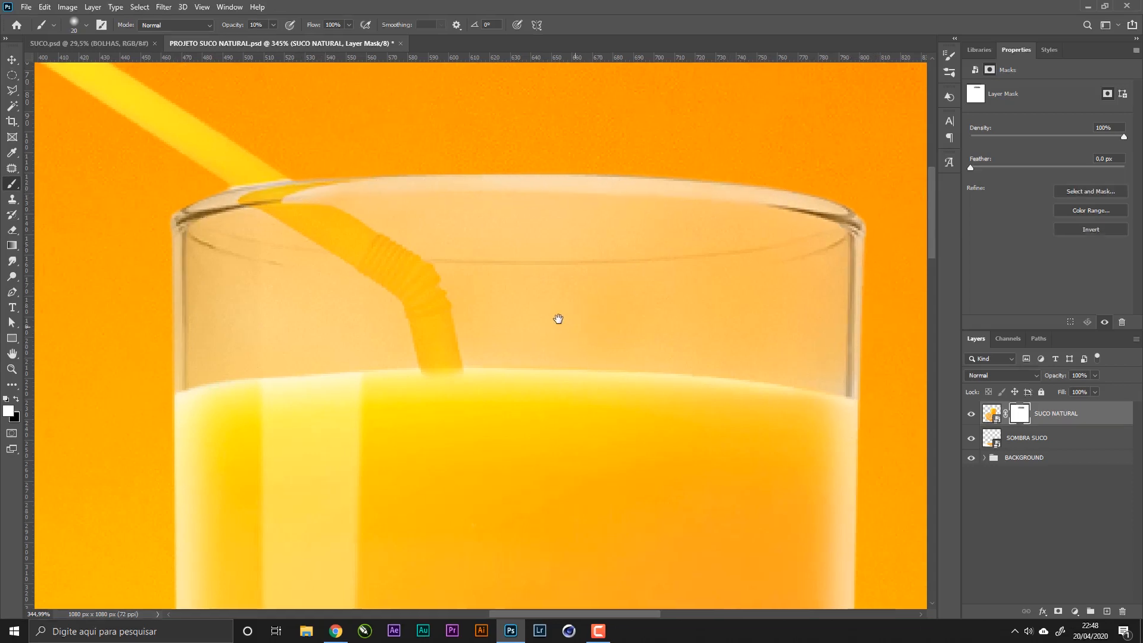
pyautogui.moveTo(558, 319); pyautogui.dragTo(508, 273)
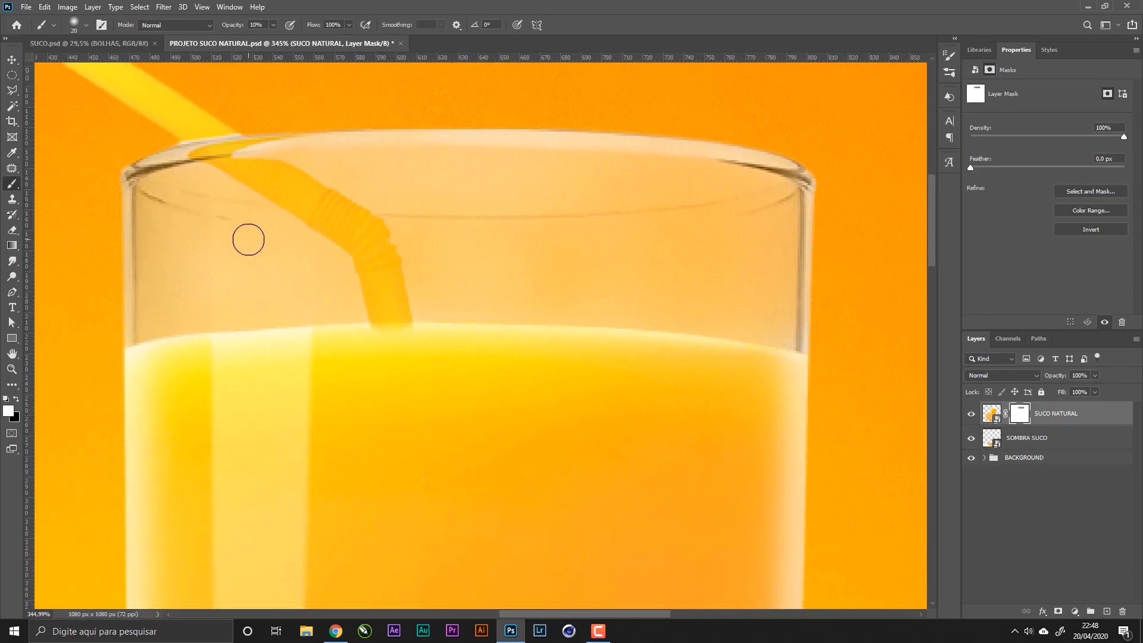
# - Trace a curved pen path along the lower edge of the glass's front rim, from the left wall to the right wall
pyautogui.press('p')
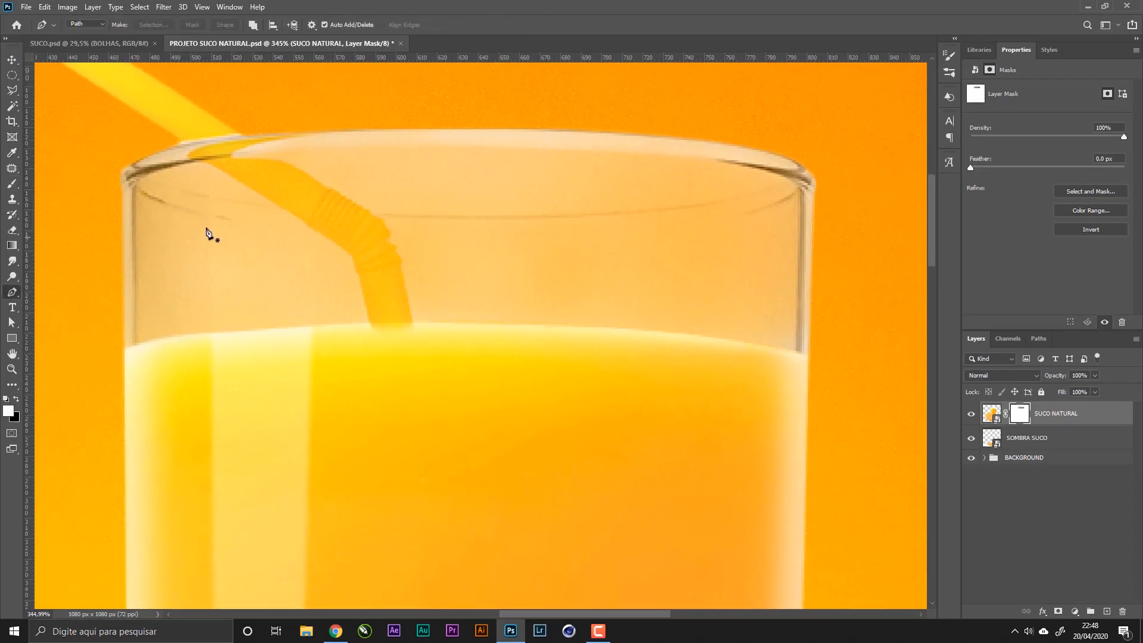
pyautogui.click(134, 185)
pyautogui.moveTo(309, 230); pyautogui.dragTo(465, 243)
pyautogui.press('z')
pyautogui.moveTo(204, 199); pyautogui.dragTo(225, 220)
pyautogui.moveTo(372, 249); pyautogui.dragTo(350, 249)
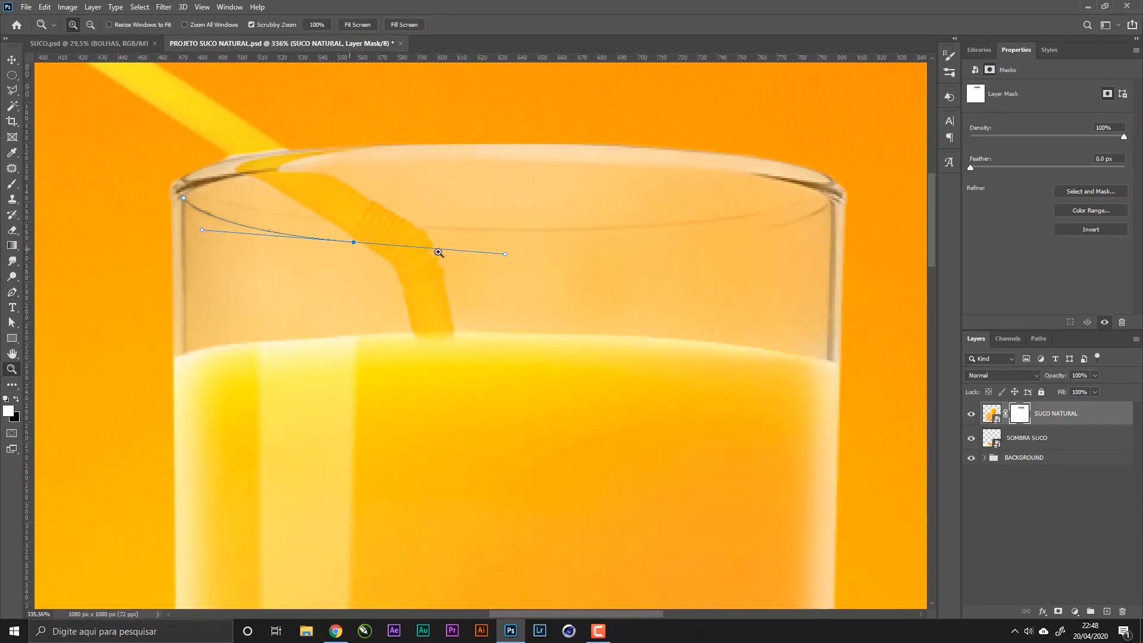
pyautogui.press('p')
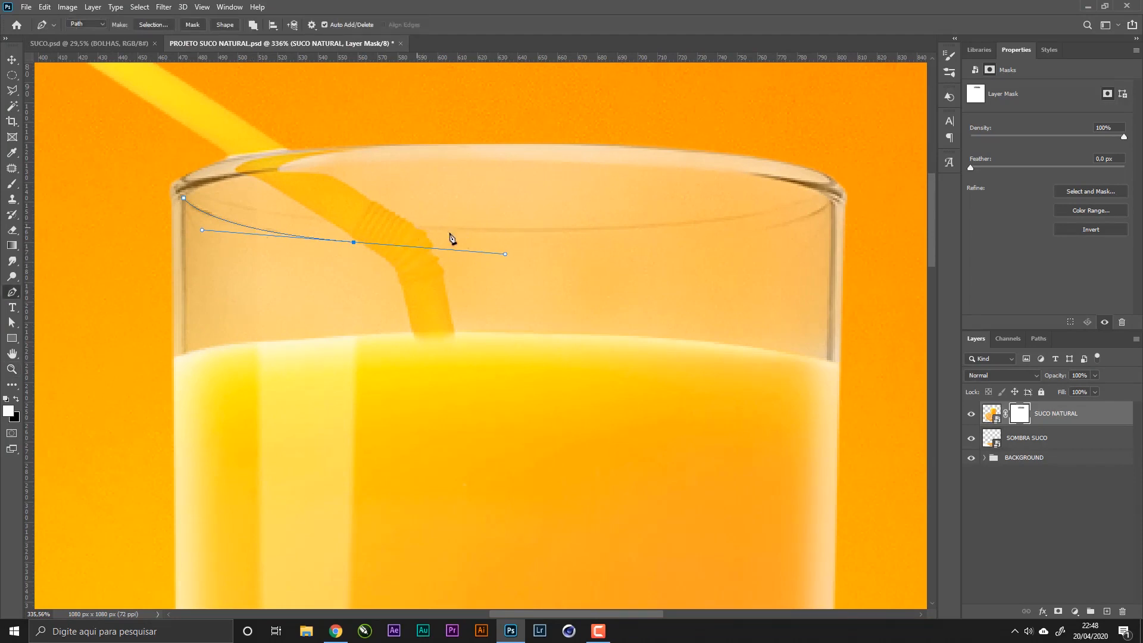
pyautogui.moveTo(830, 204); pyautogui.dragTo(873, 156)
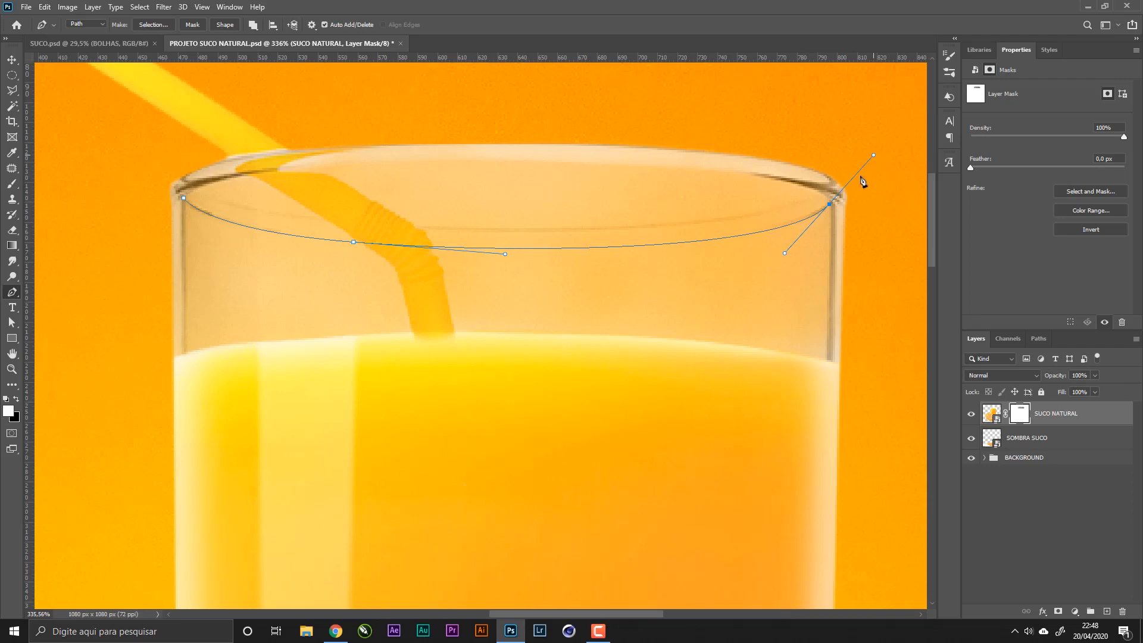
pyautogui.click(830, 204)
# - Curve the path back along the upper edge of the front rim and close it at the left wall
pyautogui.click(821, 193)
pyautogui.moveTo(516, 228); pyautogui.dragTo(275, 227)
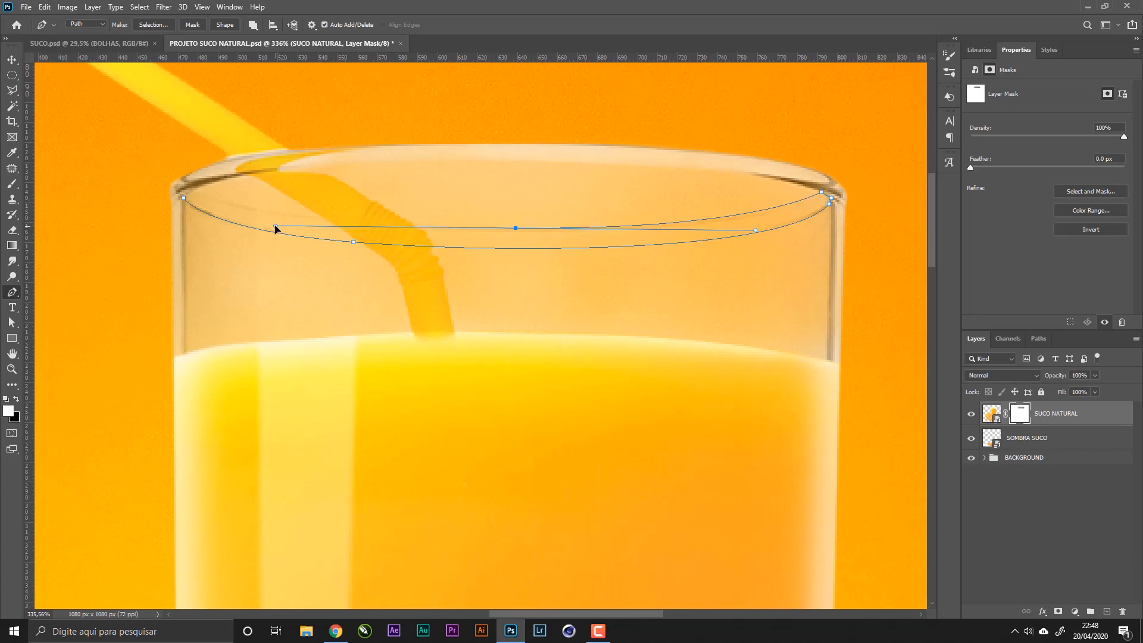
pyautogui.click(194, 191)
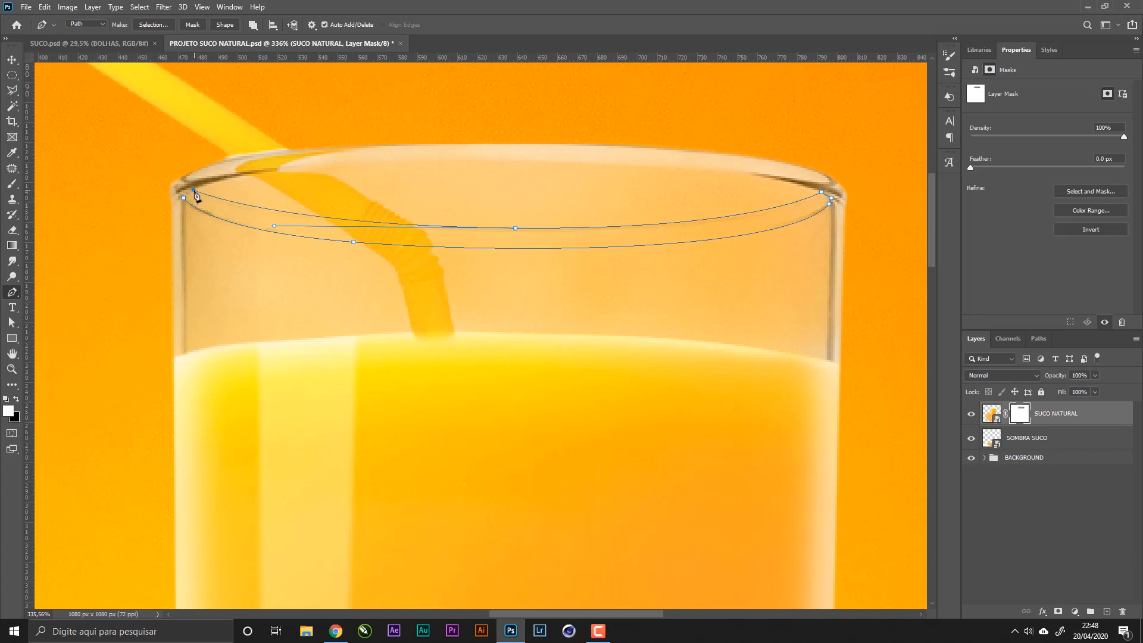
pyautogui.hotkey('ctrl', 'z')
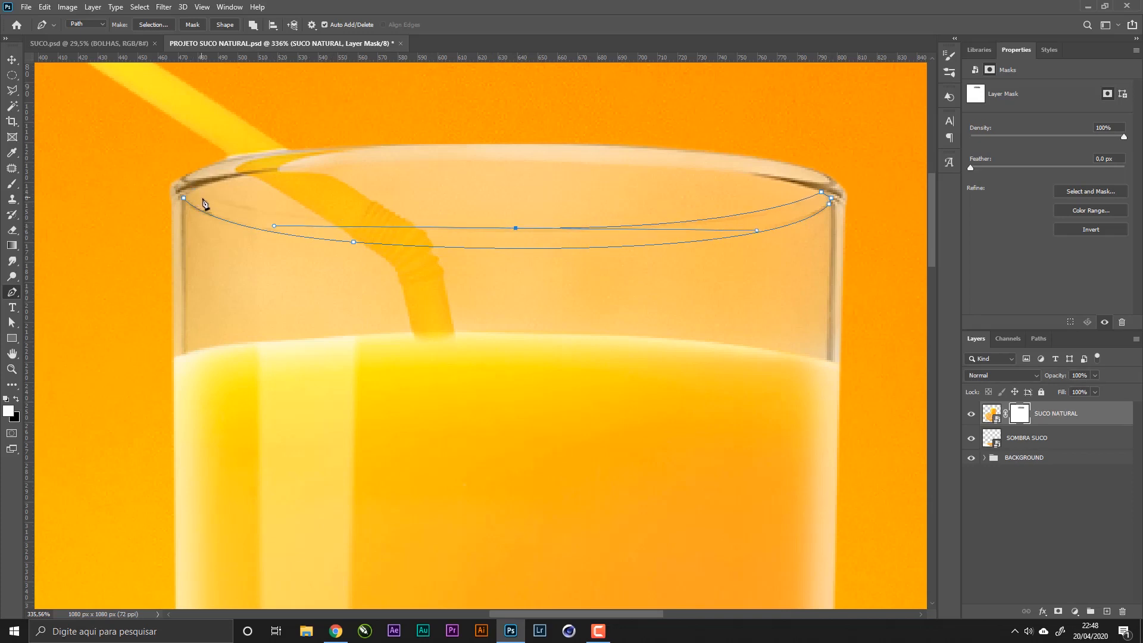
pyautogui.moveTo(194, 190); pyautogui.dragTo(161, 175)
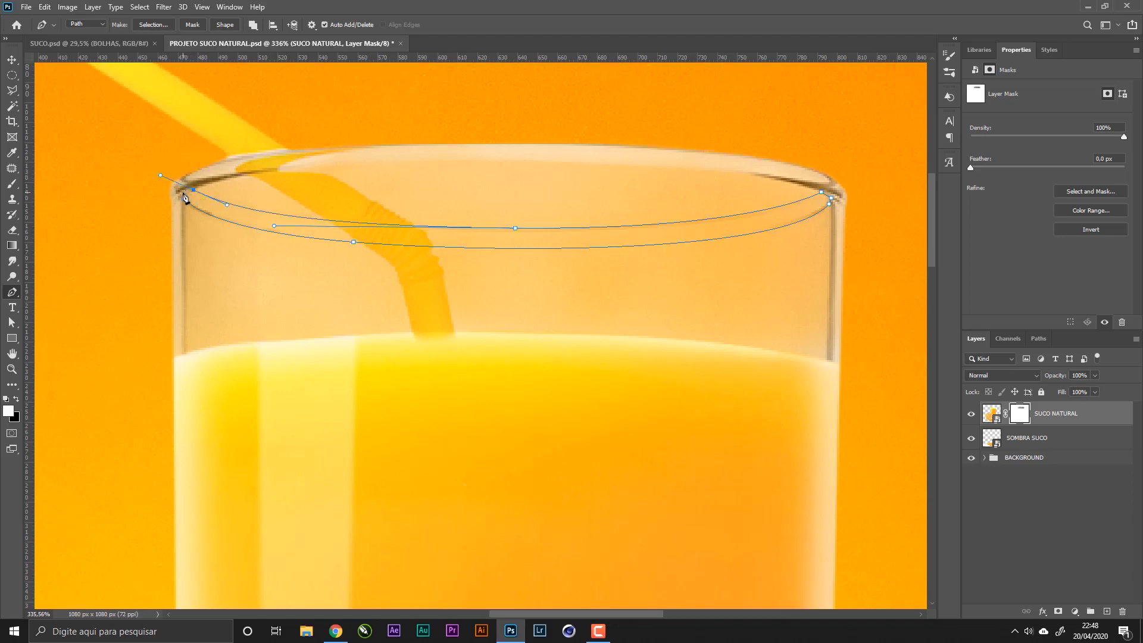
pyautogui.click(183, 199)
pyautogui.hotkey('ctrl', 'z')
pyautogui.click(184, 200)
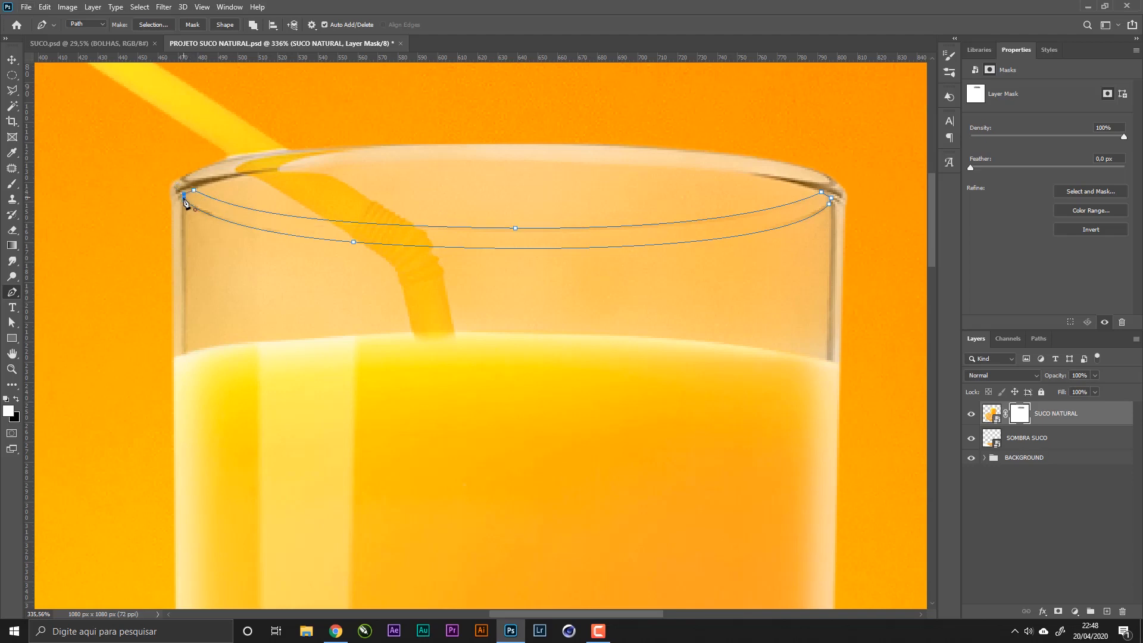
# - Turn the front rim path into a new anti-aliased selection with a 0.3 px feather
pyautogui.rightClick(435, 229)
pyautogui.click(480, 295)
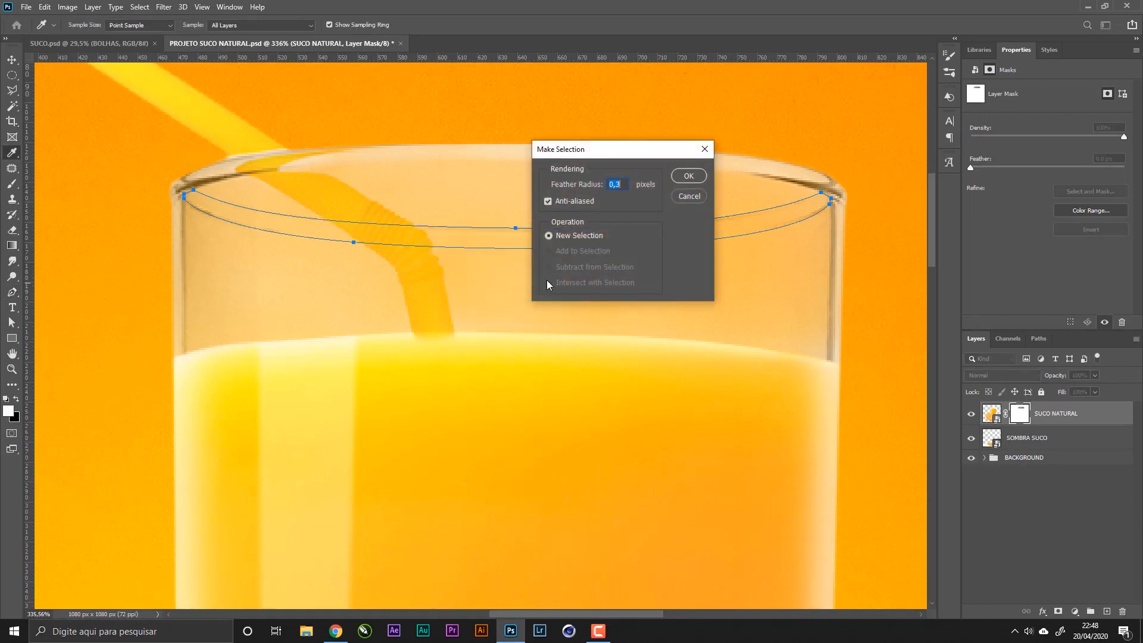
pyautogui.click(697, 182)
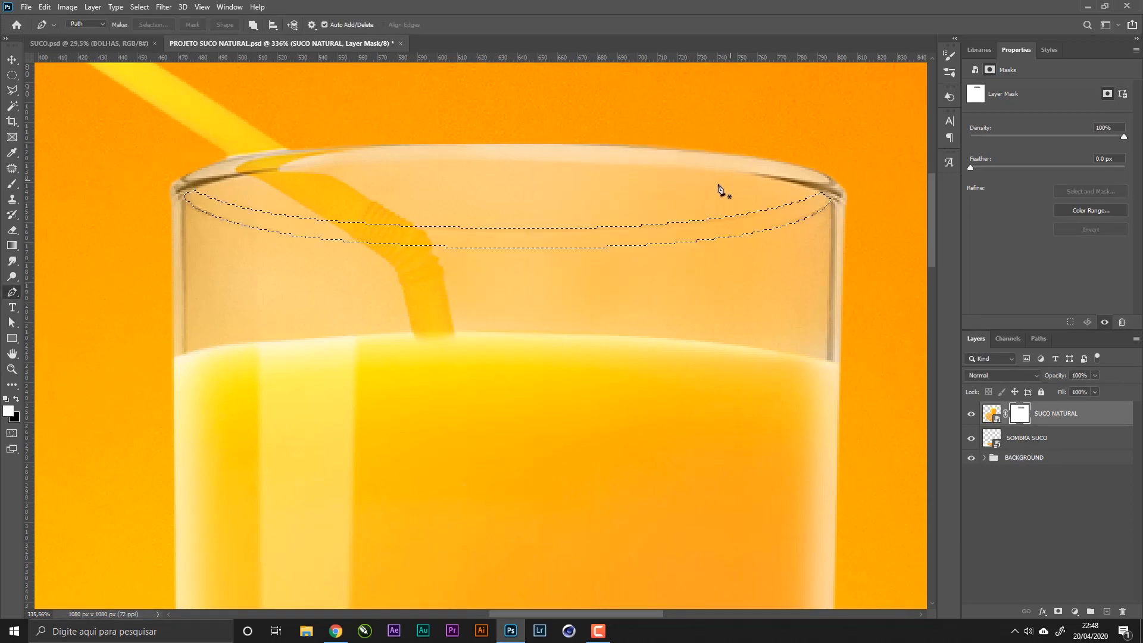
# - Paint the front rim band on the mask in white at 10% opacity, deselect, and check the whole poster
pyautogui.press('b')
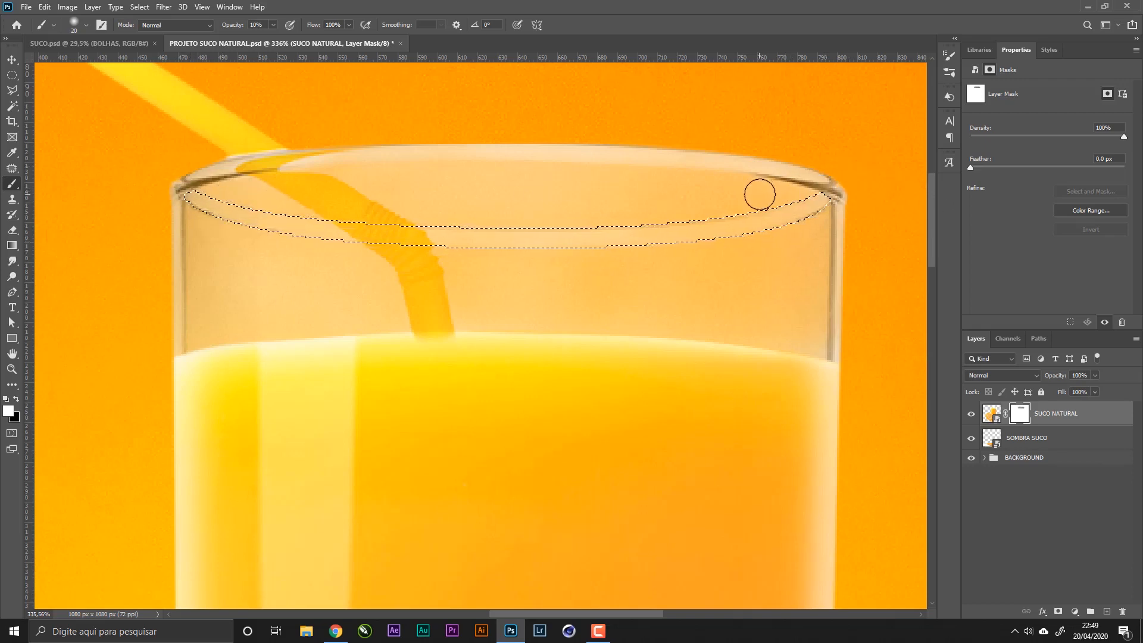
pyautogui.hotkey('ctrl', 'd')
pyautogui.press('z')
pyautogui.moveTo(723, 225)
pyautogui.mouseDown()
pyautogui.moveTo(653, 229)
pyautogui.moveTo(712, 232)
pyautogui.mouseUp()
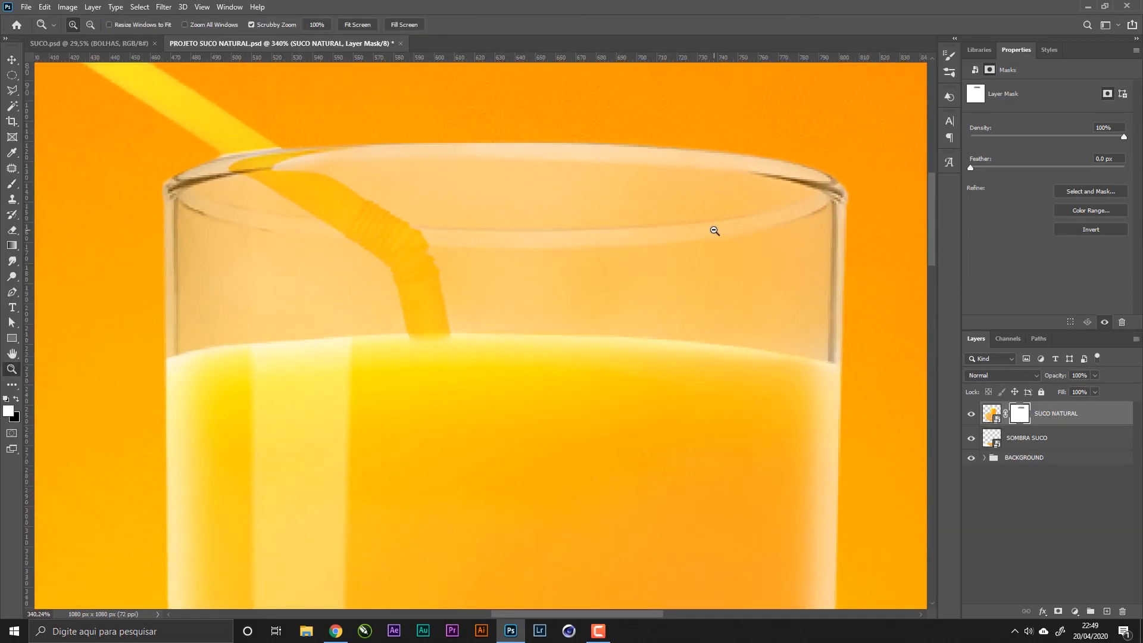
pyautogui.moveTo(592, 261); pyautogui.dragTo(515, 278)
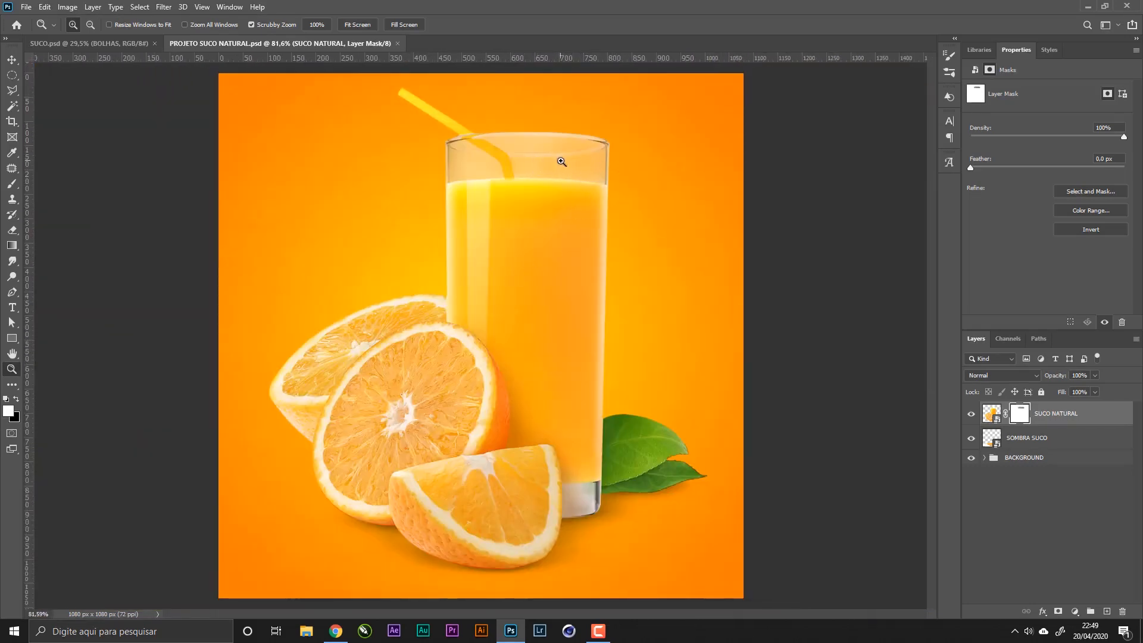
pyautogui.moveTo(550, 144); pyautogui.dragTo(536, 173)
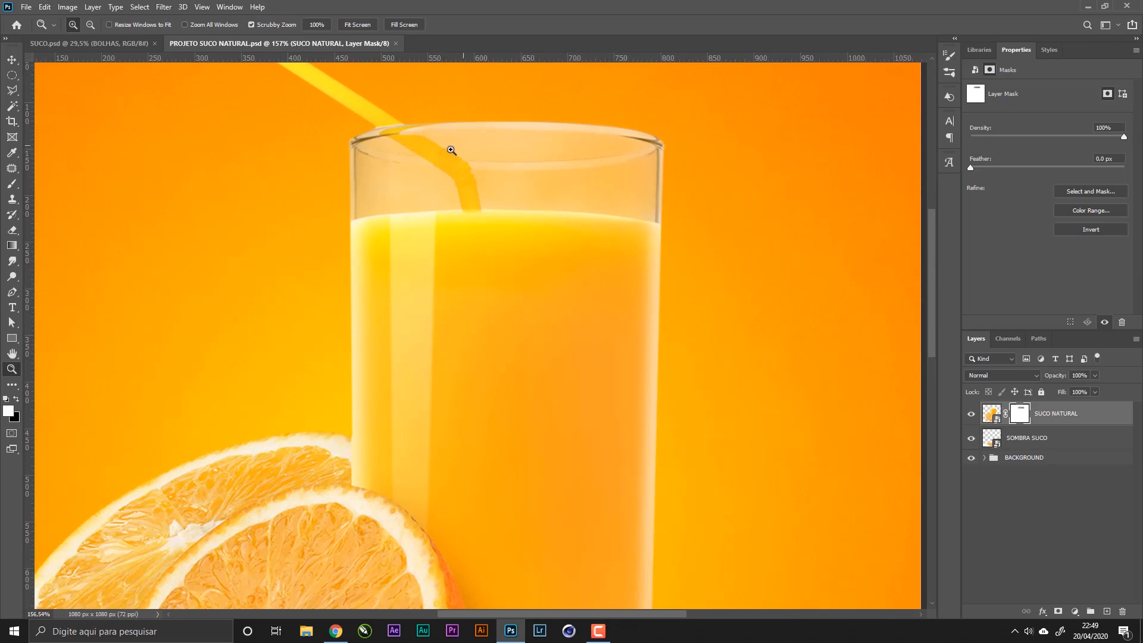
# - Trace a pen path along the inner back rim to the right wall and back along the front rim to the straw
pyautogui.moveTo(492, 130); pyautogui.dragTo(522, 147)
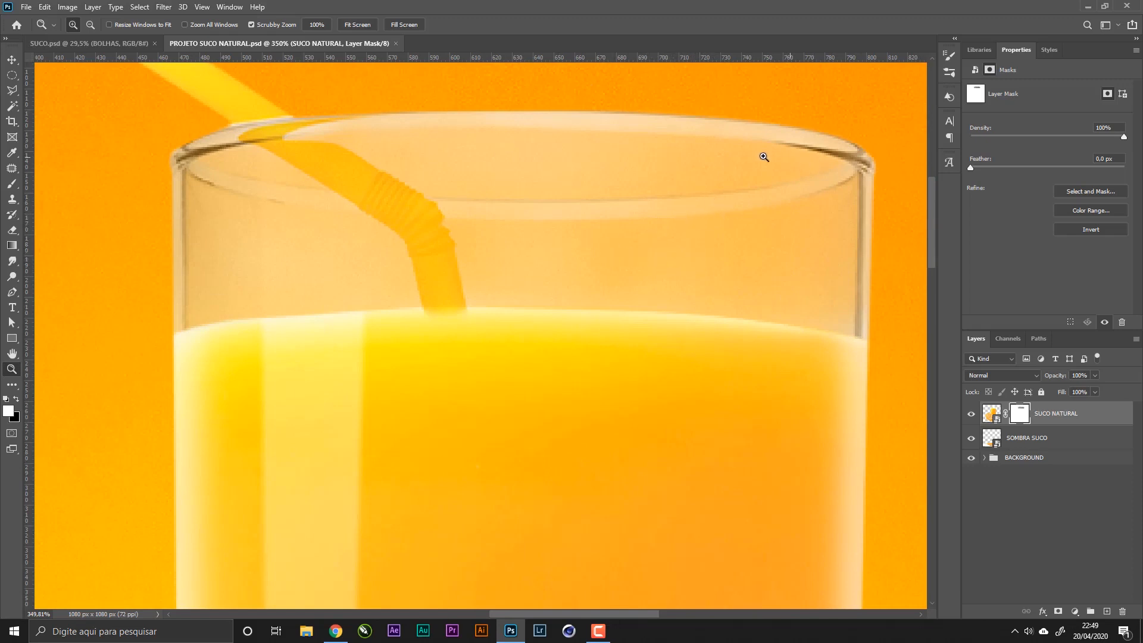
pyautogui.scroll(2, 690, 190)
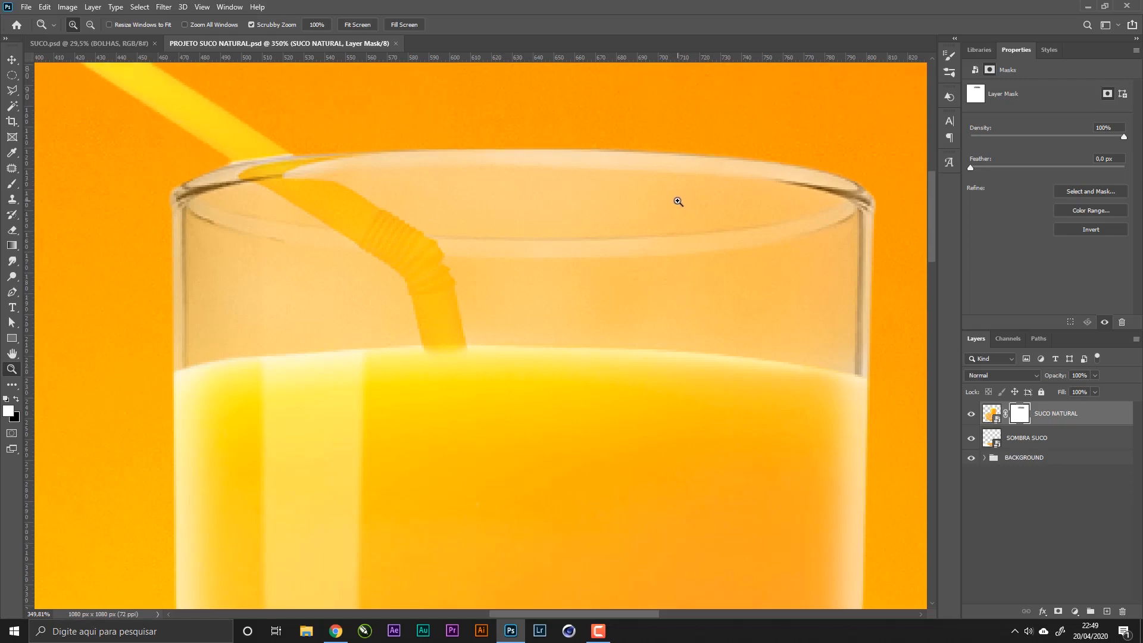
pyautogui.press('p')
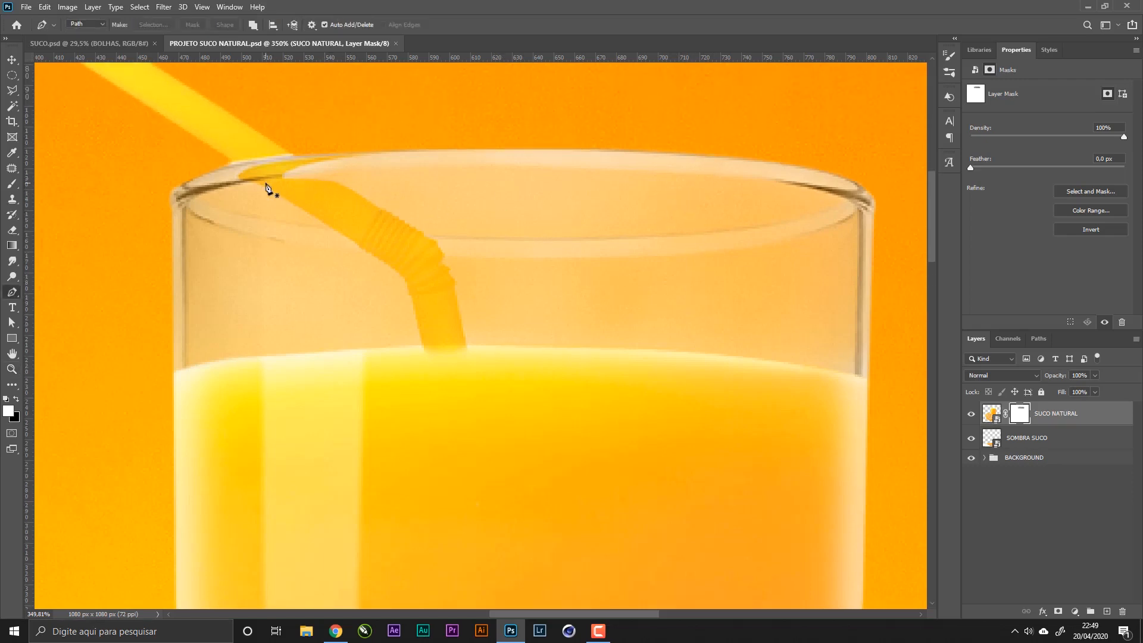
pyautogui.click(315, 173)
pyautogui.moveTo(844, 203); pyautogui.dragTo(904, 248)
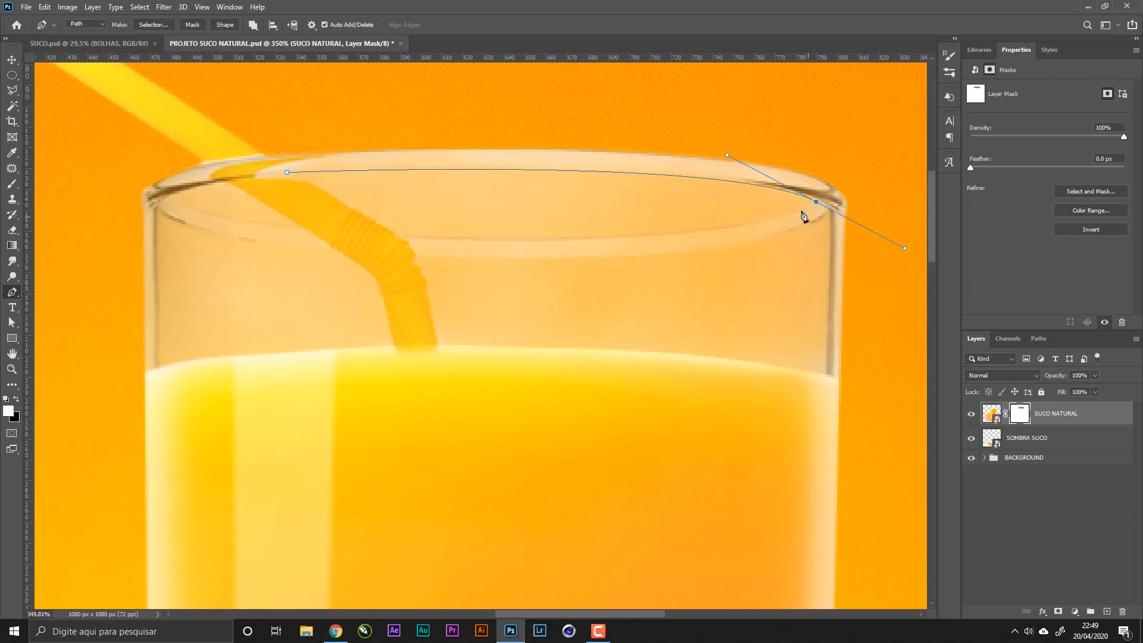
pyautogui.moveTo(814, 207); pyautogui.dragTo(913, 240)
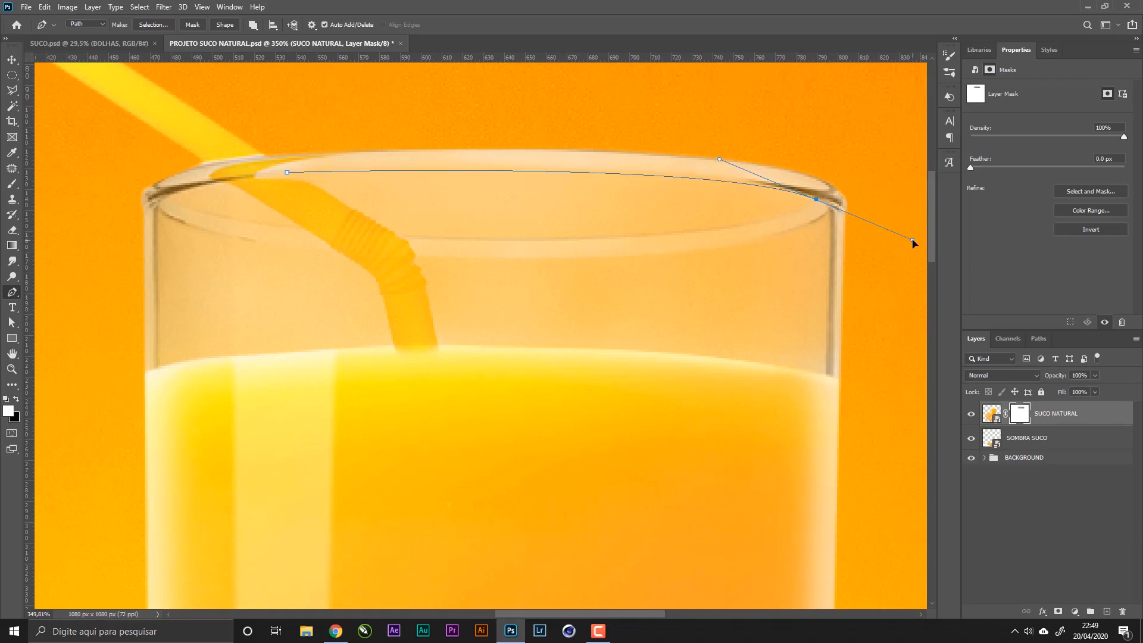
pyautogui.keyDown('alt'); pyautogui.click(816, 201); pyautogui.keyUp('alt')
pyautogui.moveTo(395, 233); pyautogui.dragTo(76, 216)
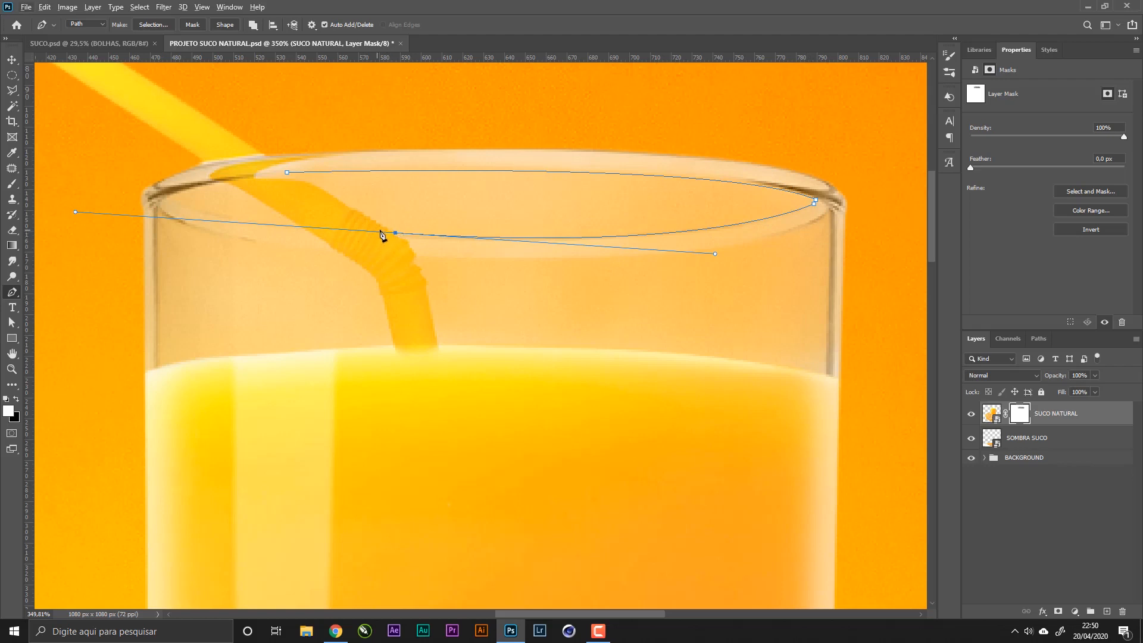
# - Redo the last path pick-up at the anchor point on the straw's bend
pyautogui.press('z')
pyautogui.moveTo(383, 237); pyautogui.dragTo(422, 253)
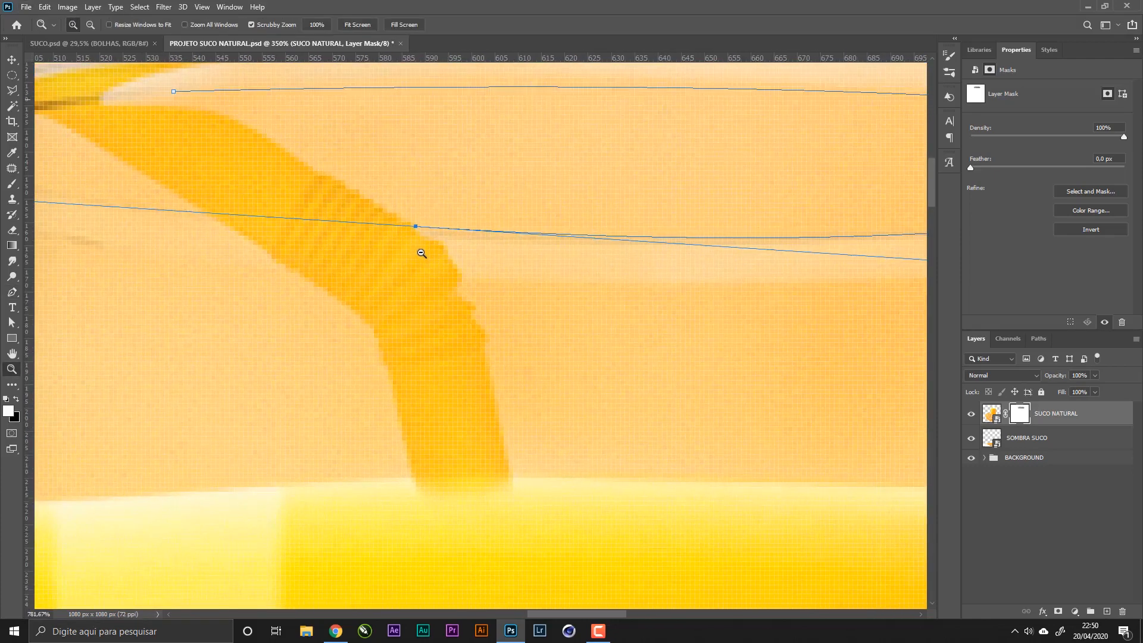
pyautogui.press('p')
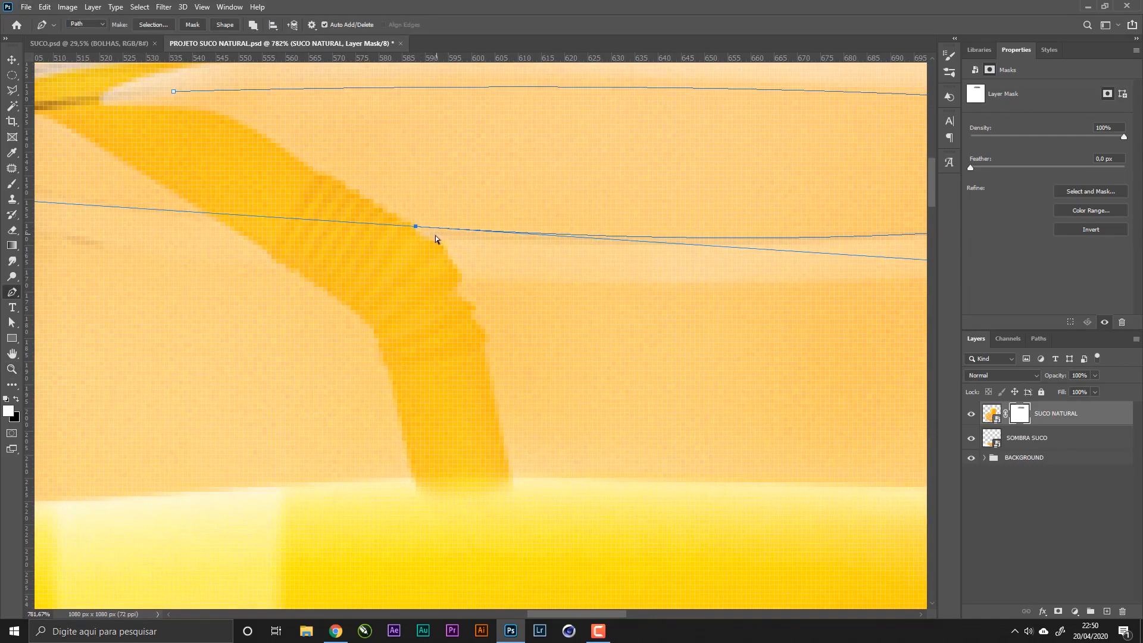
pyautogui.click(49, 10)
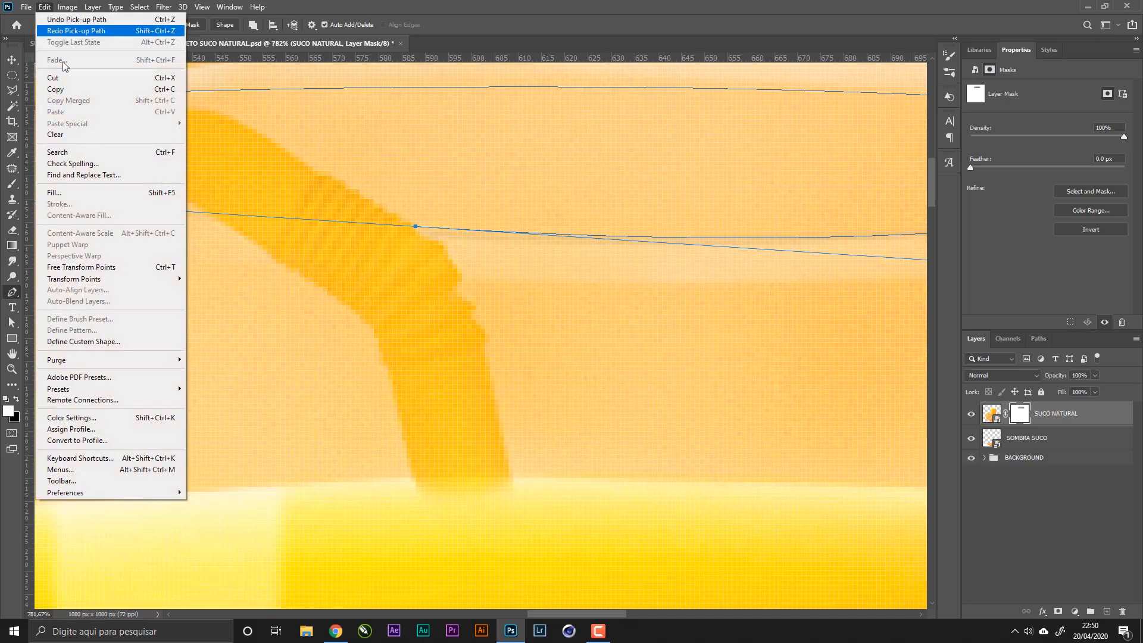
pyautogui.click(88, 31)
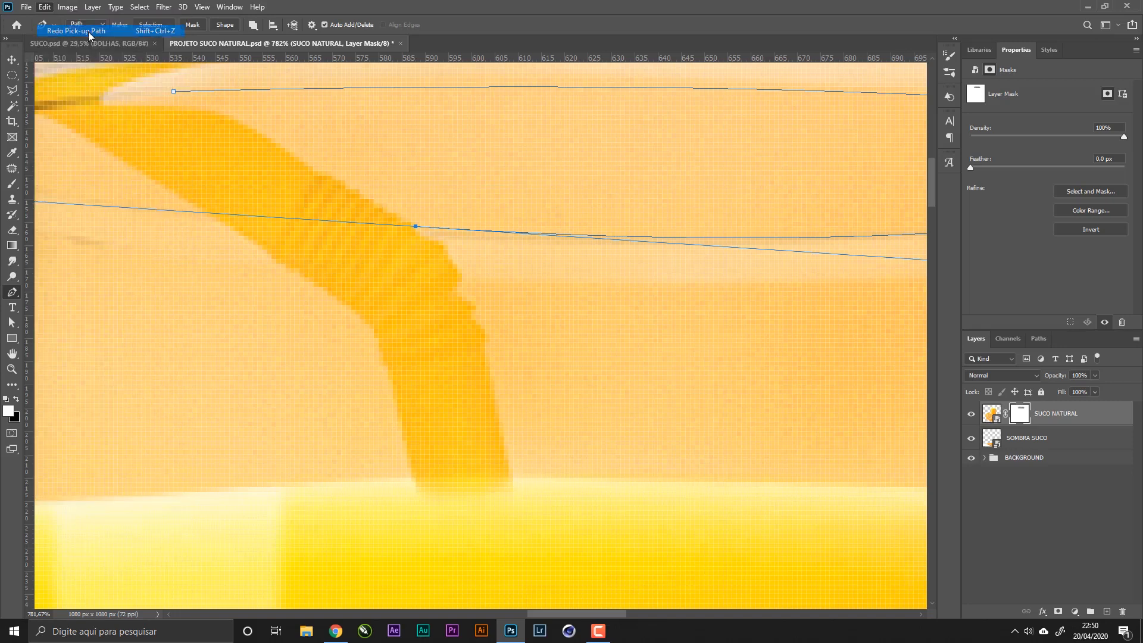
# - Continue the pen path up the straw's ribbed edge and close it at the starting anchor on the back rim
pyautogui.keyDown('alt'); pyautogui.click(416, 226); pyautogui.keyUp('alt')
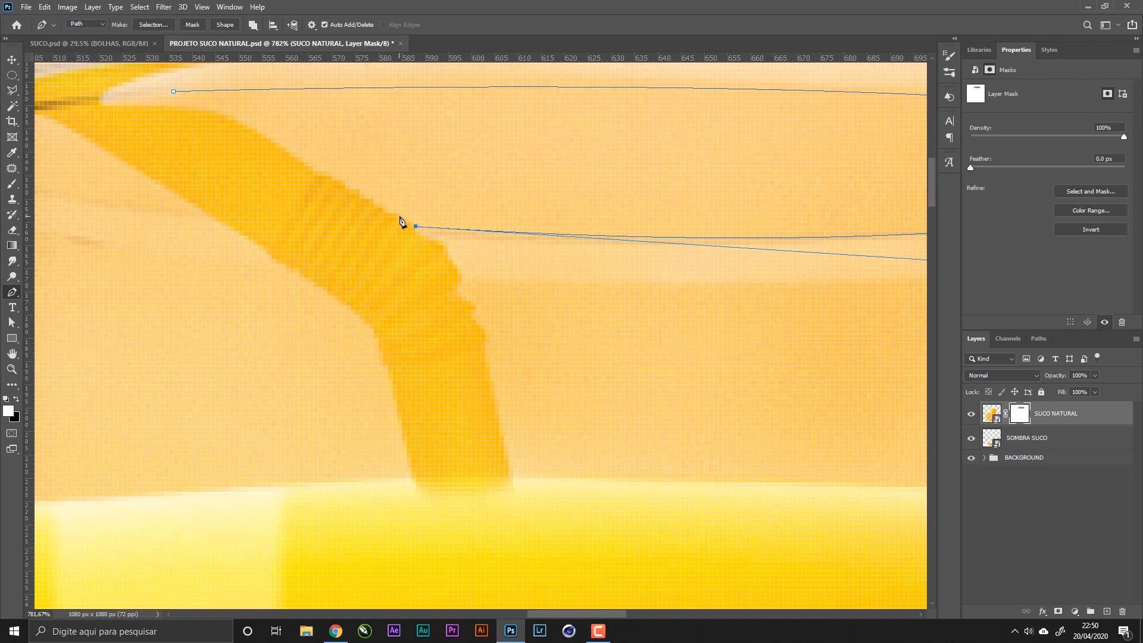
pyautogui.moveTo(402, 218); pyautogui.dragTo(396, 215)
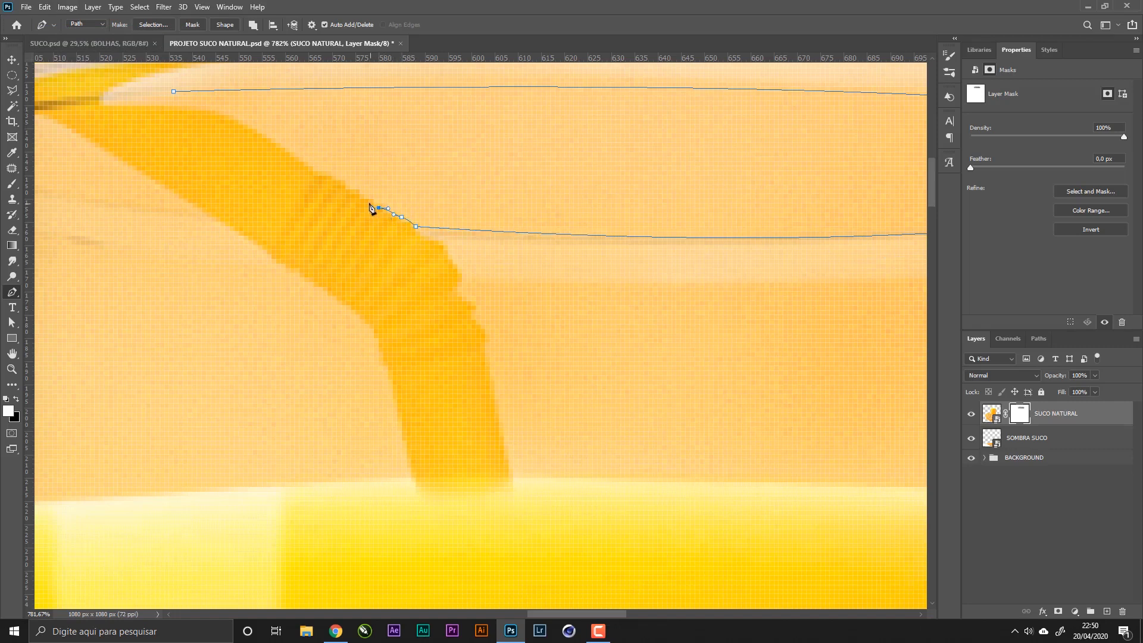
pyautogui.scroll(1, 369, 214)
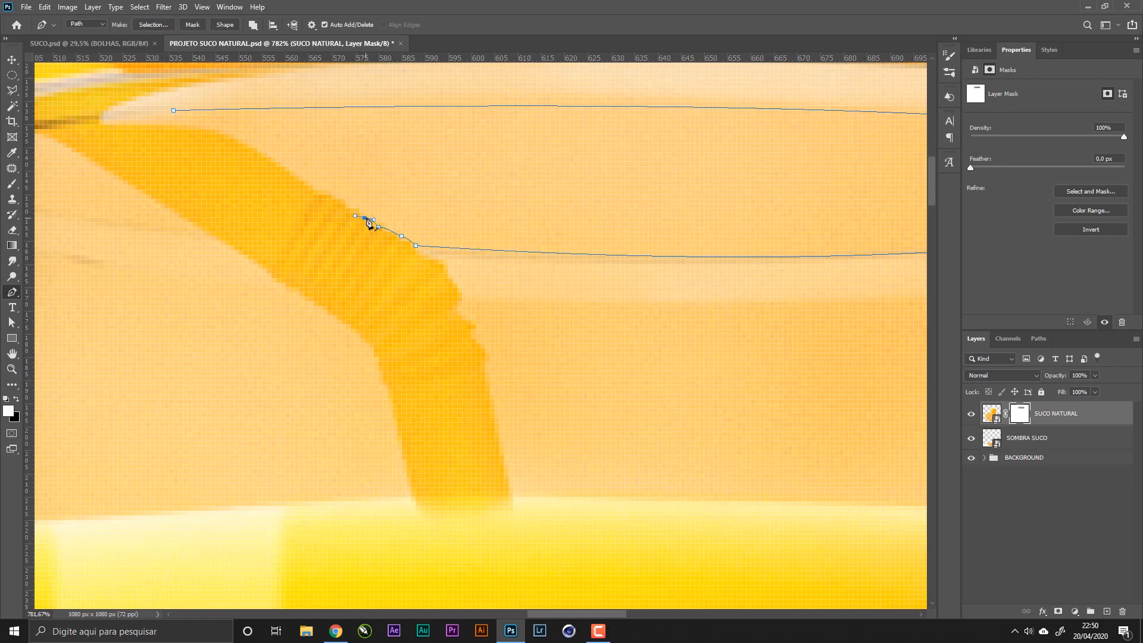
pyautogui.scroll(2, 365, 222)
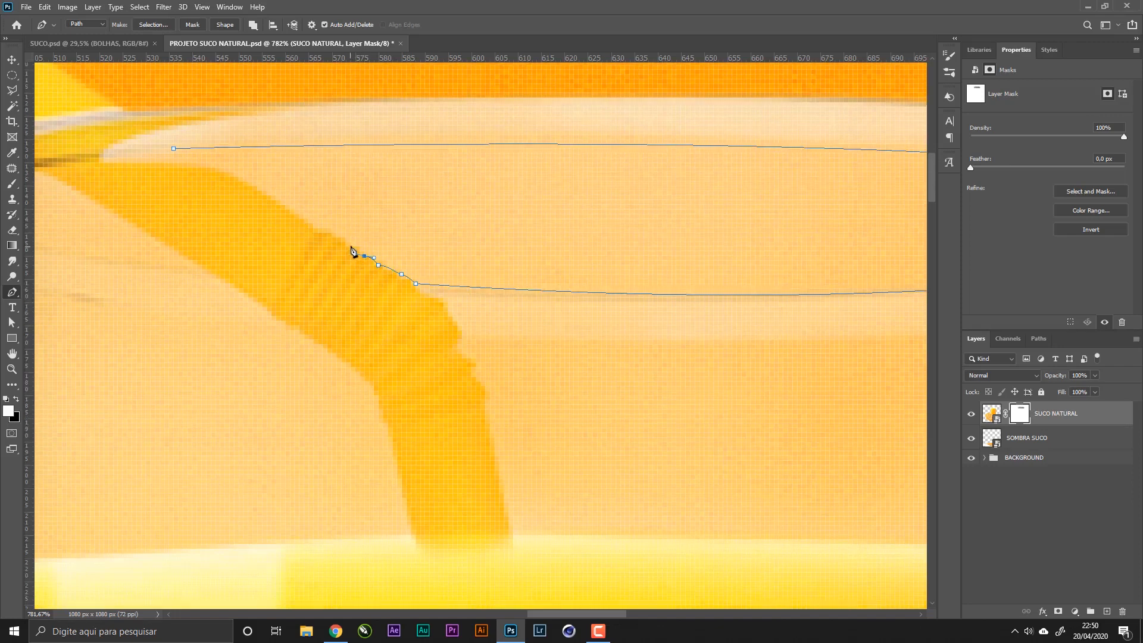
pyautogui.moveTo(351, 246); pyautogui.dragTo(343, 244)
pyautogui.click(336, 232)
pyautogui.click(318, 228)
pyautogui.moveTo(272, 210); pyautogui.dragTo(406, 284)
pyautogui.moveTo(400, 241); pyautogui.dragTo(364, 245)
pyautogui.hotkey('ctrl', 'z')
pyautogui.moveTo(422, 254); pyautogui.dragTo(382, 252)
pyautogui.press('p')
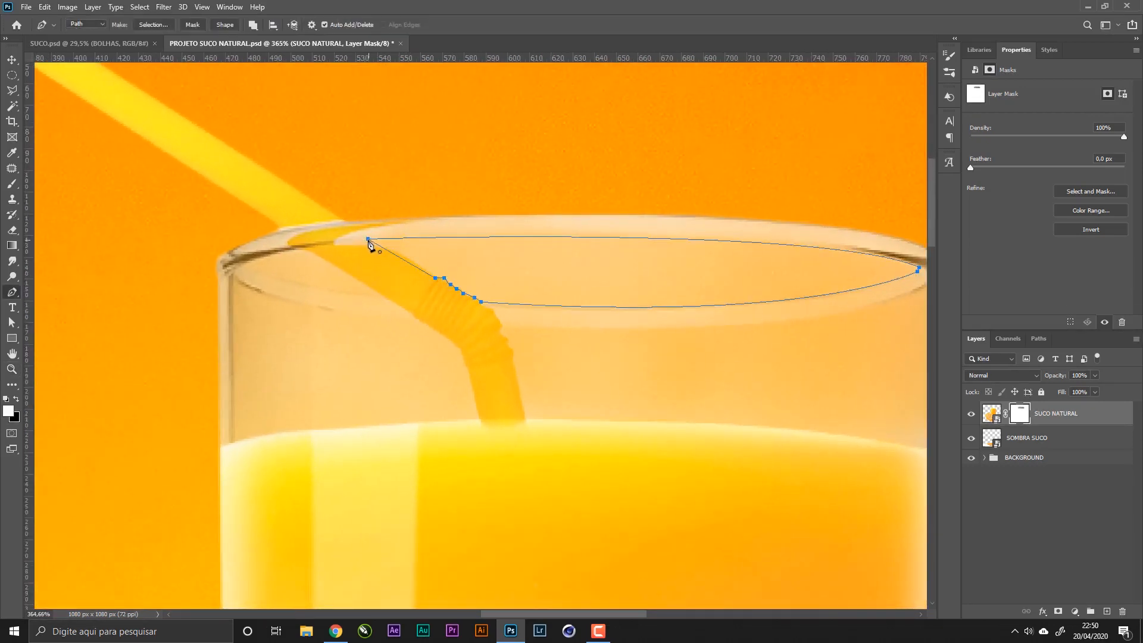
# - Turn the closed path around the glass opening to the right of the straw into a selection
pyautogui.rightClick(488, 255)
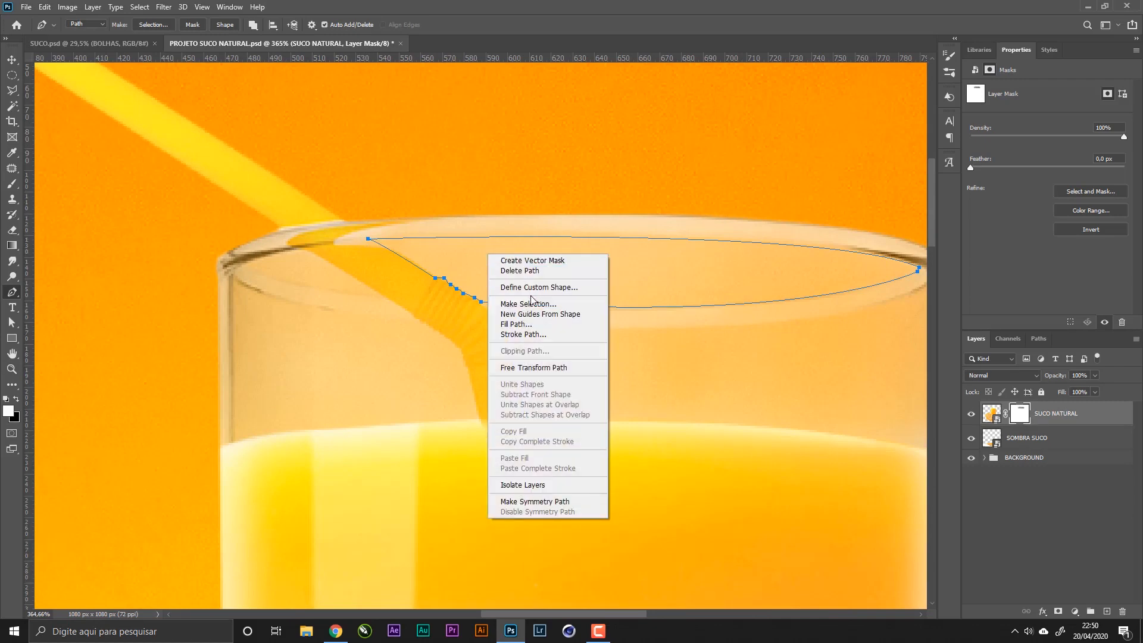
pyautogui.click(560, 303)
pyautogui.click(689, 176)
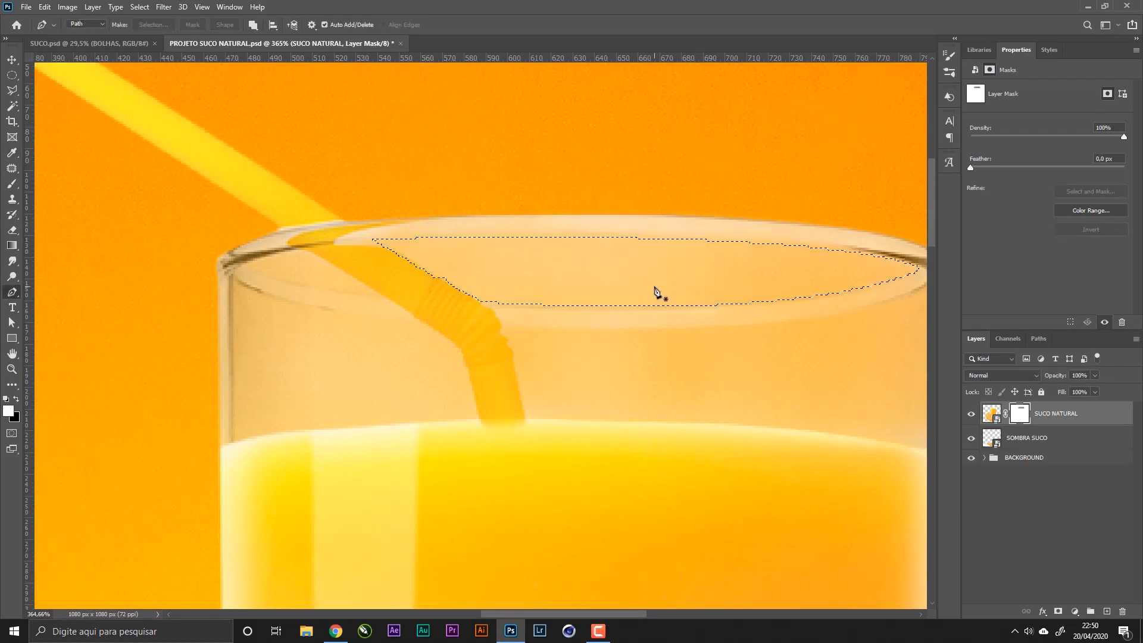
# - Prepare the brush for the selected glass opening with 7% opacity and black as the foreground color
pyautogui.press('z')
pyautogui.scroll(-3, 626, 284)
pyautogui.scroll(5, 626, 284)
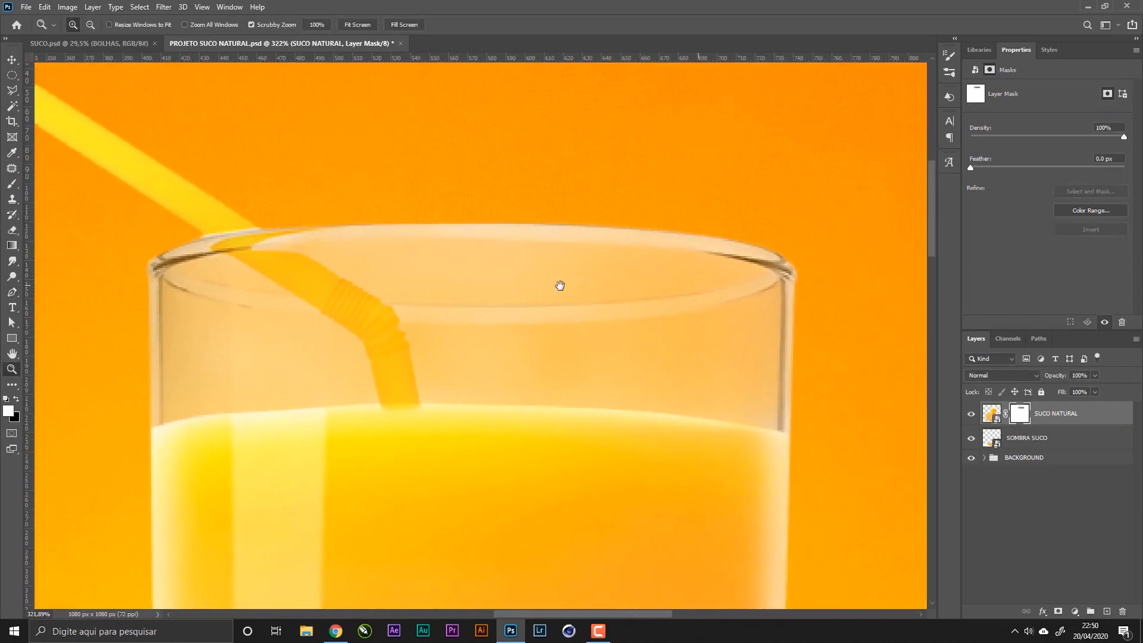
pyautogui.press('b')
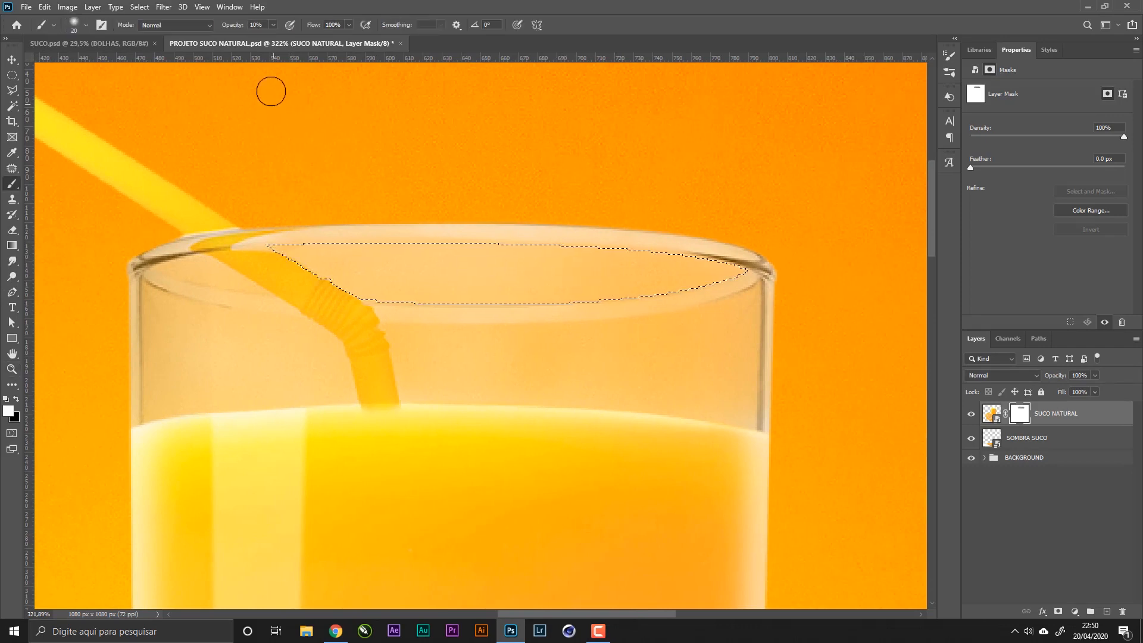
pyautogui.write('5')
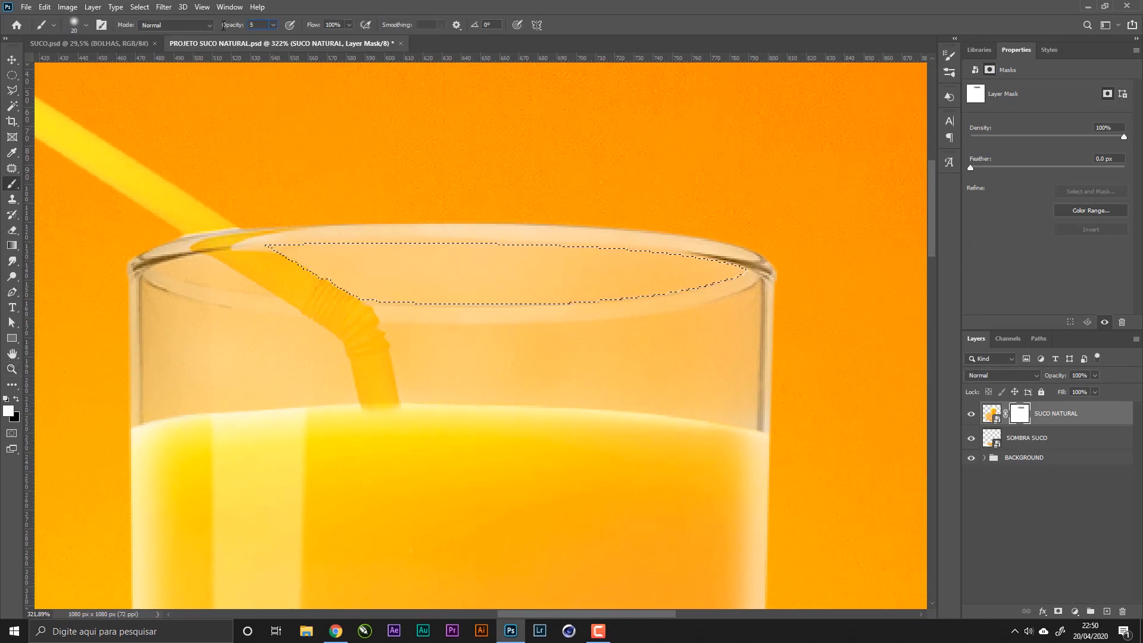
pyautogui.press('Return')
pyautogui.moveTo(261, 25); pyautogui.dragTo(221, 27)
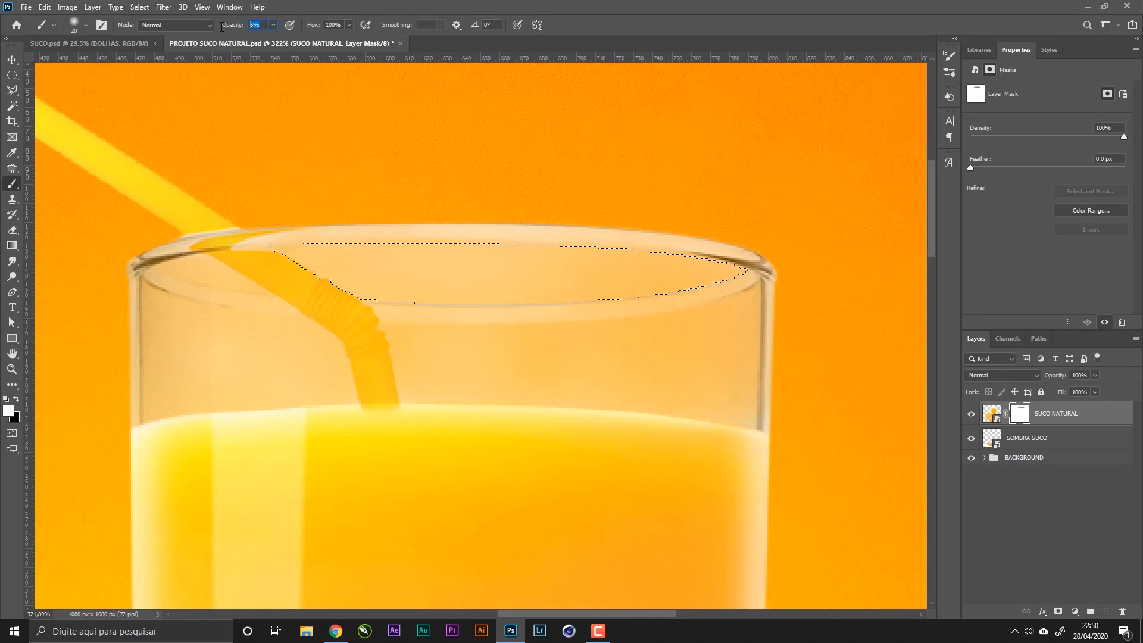
pyautogui.write('7')
pyautogui.press('Return')
pyautogui.rightClick(439, 300)
pyautogui.click(676, 5)
pyautogui.press('x')
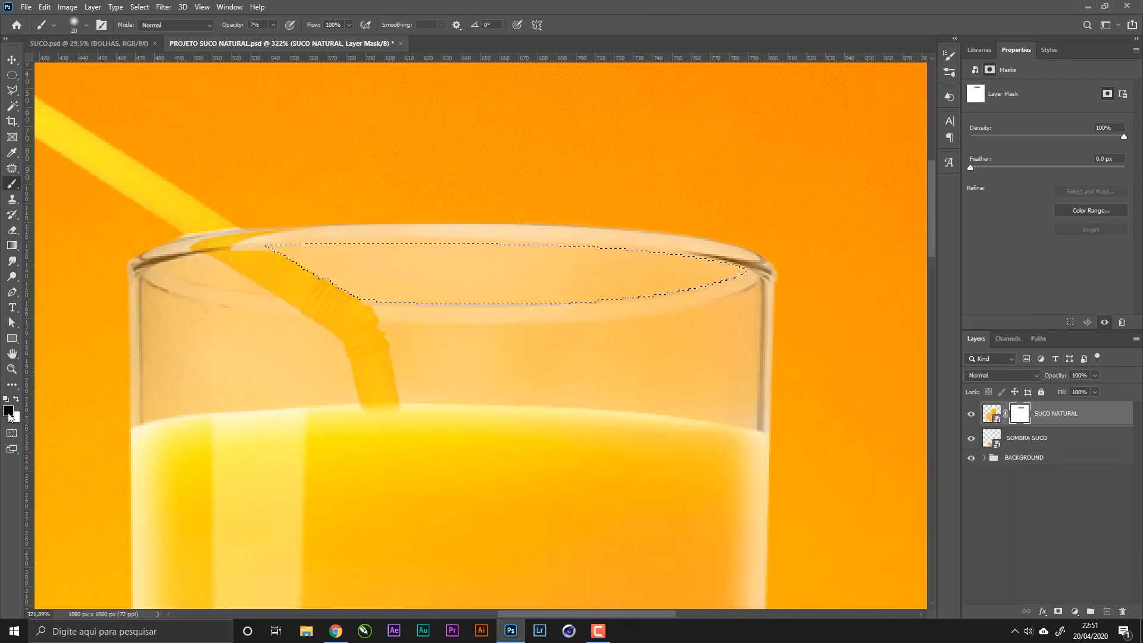
# - Enlarge the soft round brush to 45 px, paint the selected glass opening on the mask in black, deselect, and check the whole poster
pyautogui.rightClick(659, 261)
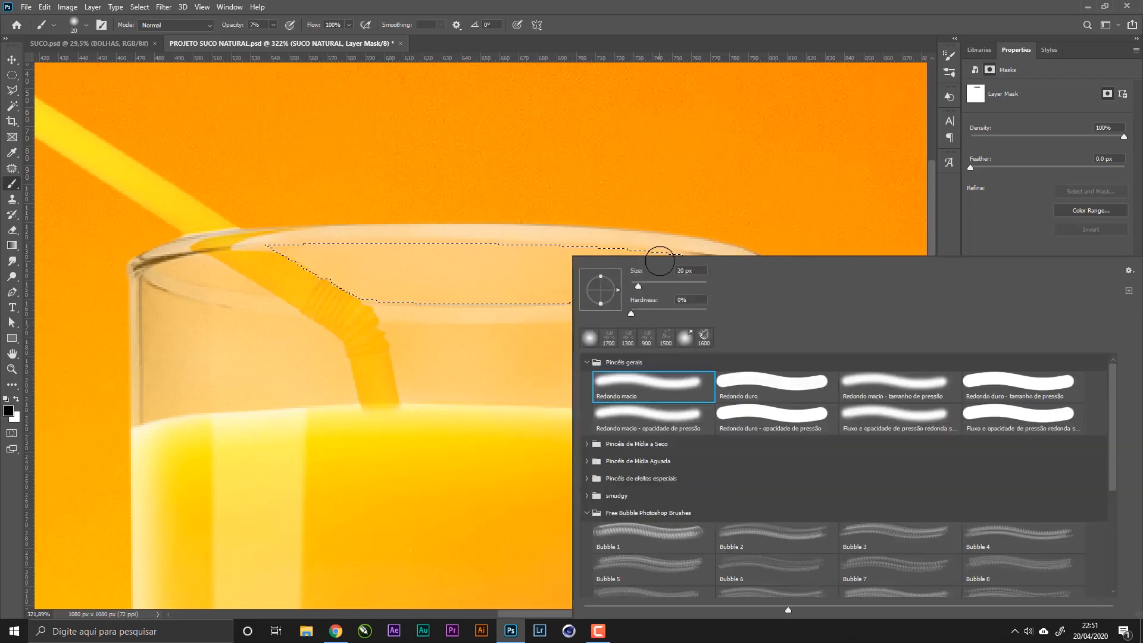
pyautogui.click(879, 3)
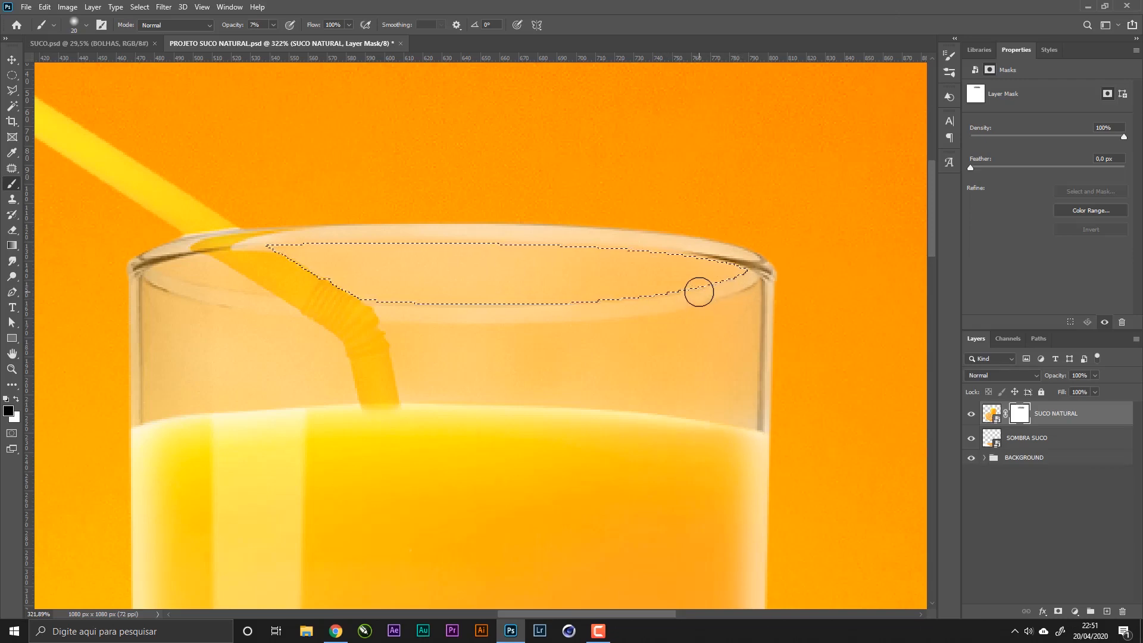
pyautogui.press(']')
pyautogui.press(']')
pyautogui.press(']')
pyautogui.press(']')
pyautogui.press(']')
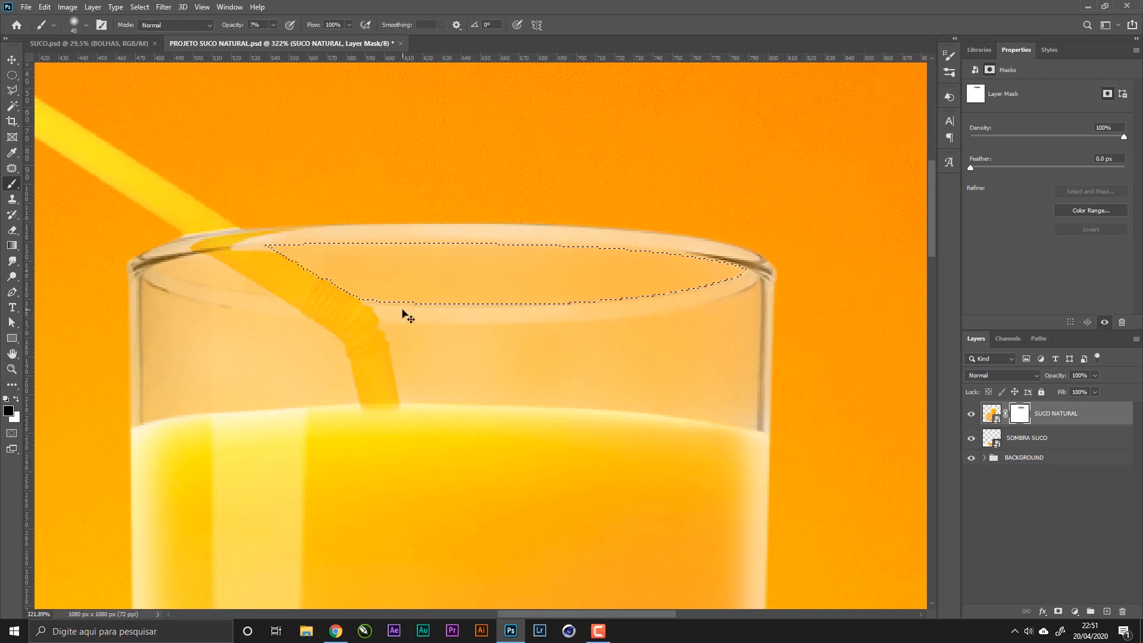
pyautogui.hotkey('ctrl', 'd')
pyautogui.press('z')
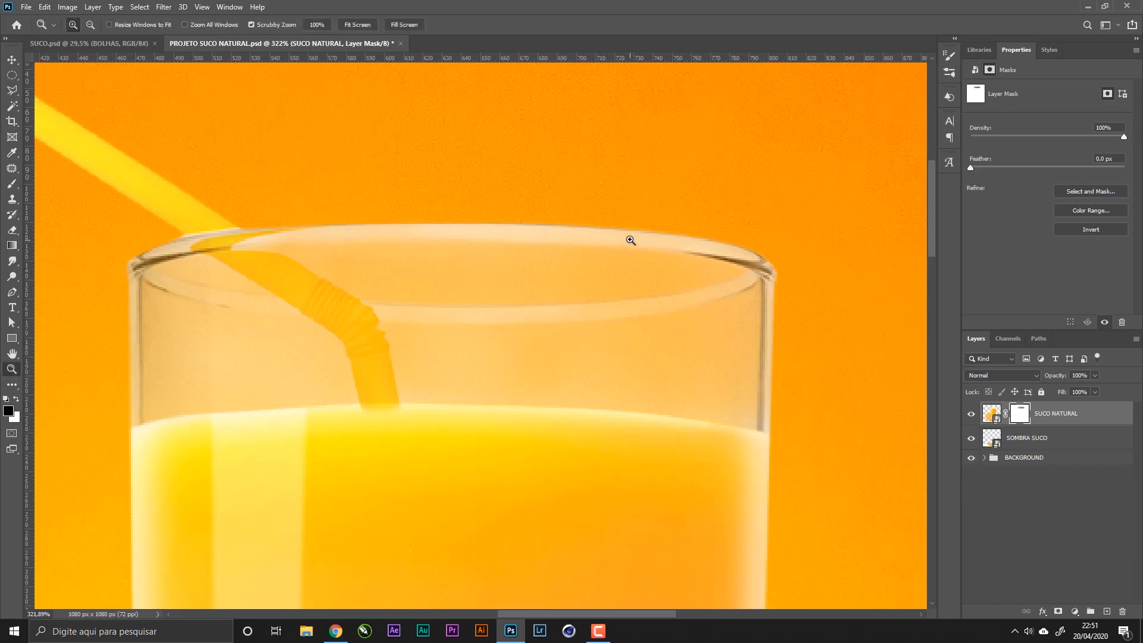
pyautogui.moveTo(630, 240); pyautogui.dragTo(555, 286)
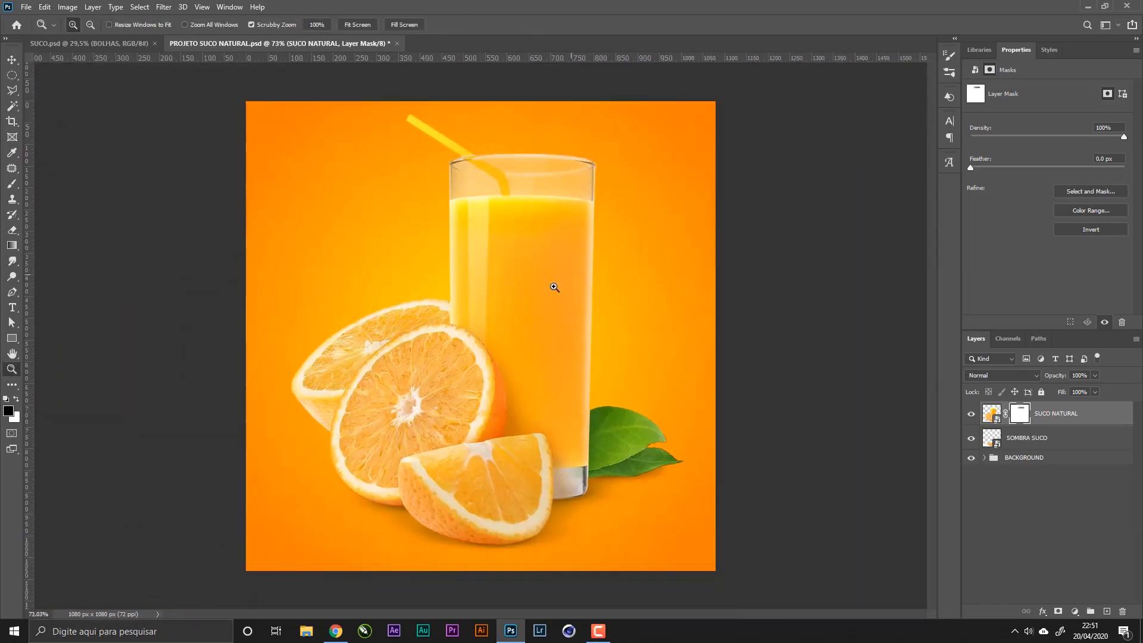
# - Trace a closed pen path around the inner glass area between the left rim and the straw
pyautogui.moveTo(450, 157); pyautogui.dragTo(635, 240)
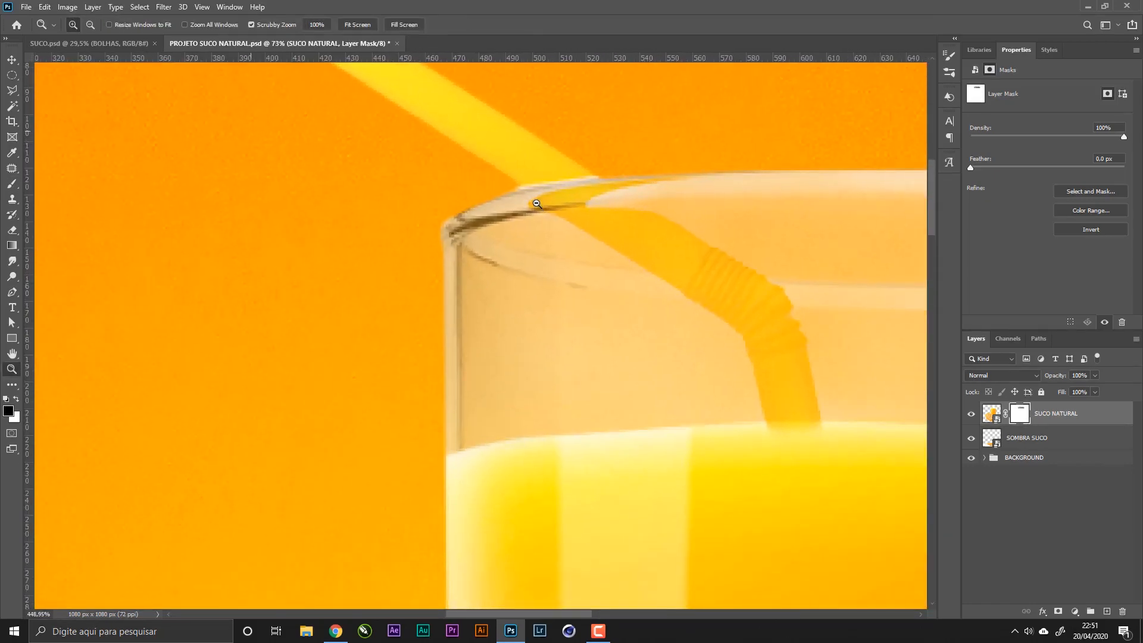
pyautogui.press('p')
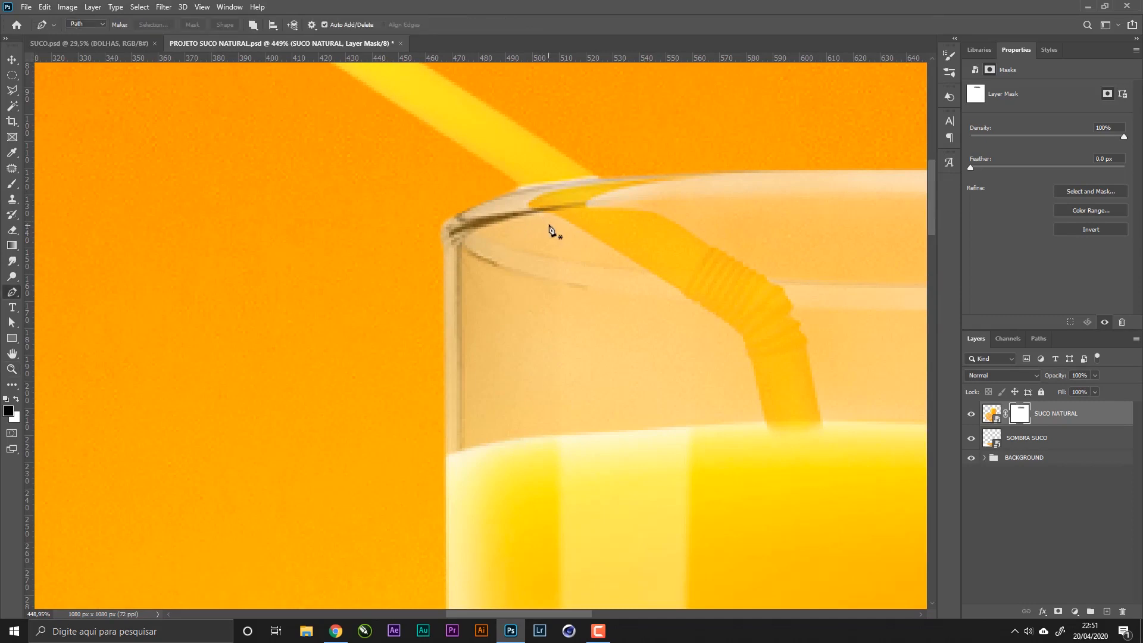
pyautogui.click(547, 213)
pyautogui.moveTo(643, 272); pyautogui.dragTo(737, 277)
pyautogui.hotkey('ctrl', 'z')
pyautogui.moveTo(645, 269); pyautogui.dragTo(694, 269)
pyautogui.keyDown('alt'); pyautogui.click(647, 269); pyautogui.keyUp('alt')
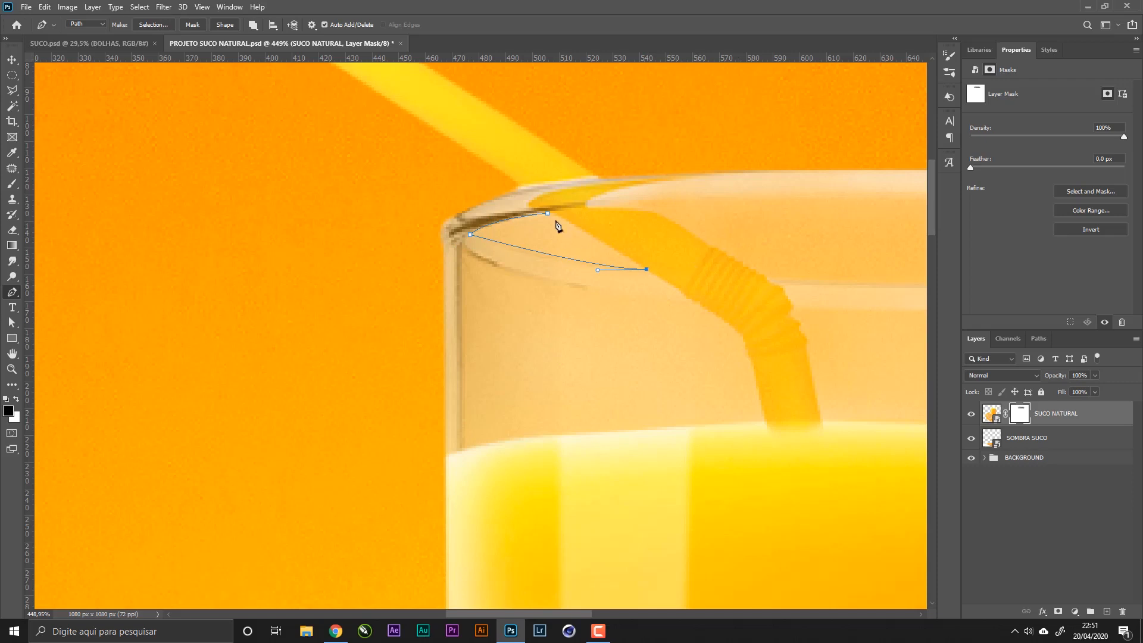
pyautogui.moveTo(548, 213); pyautogui.dragTo(540, 213)
# - Turn the closed path to the left of the straw into a selection
pyautogui.rightClick(541, 231)
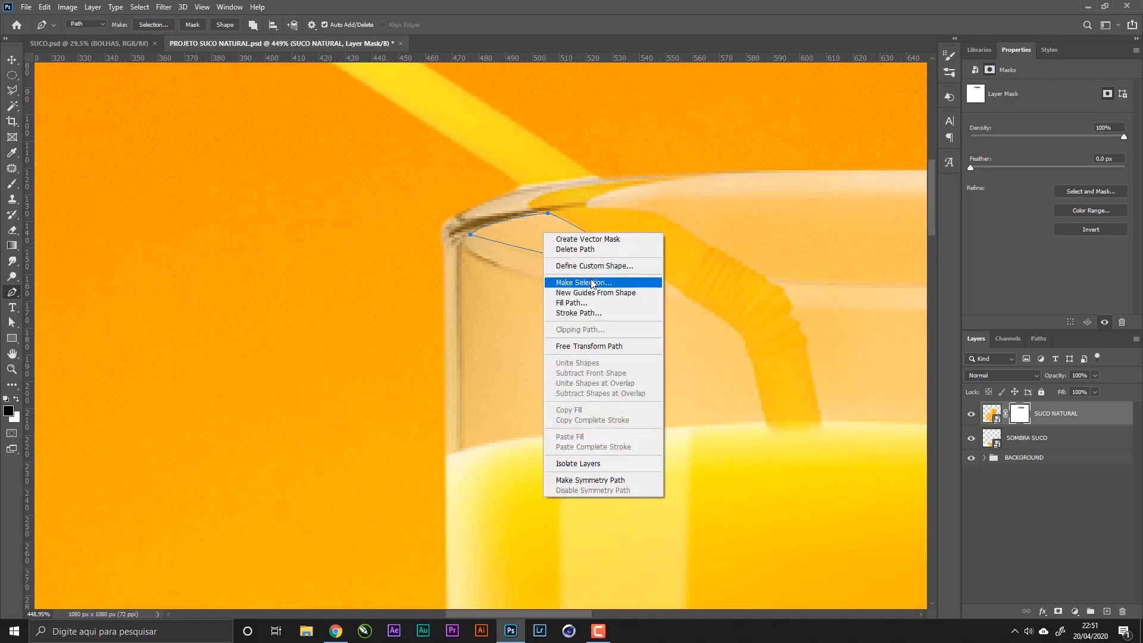
pyautogui.click(583, 301)
pyautogui.click(688, 175)
# - Paint the selected area left of the straw on the mask in black at 7% opacity, deselect, and check the poster
pyautogui.press('b')
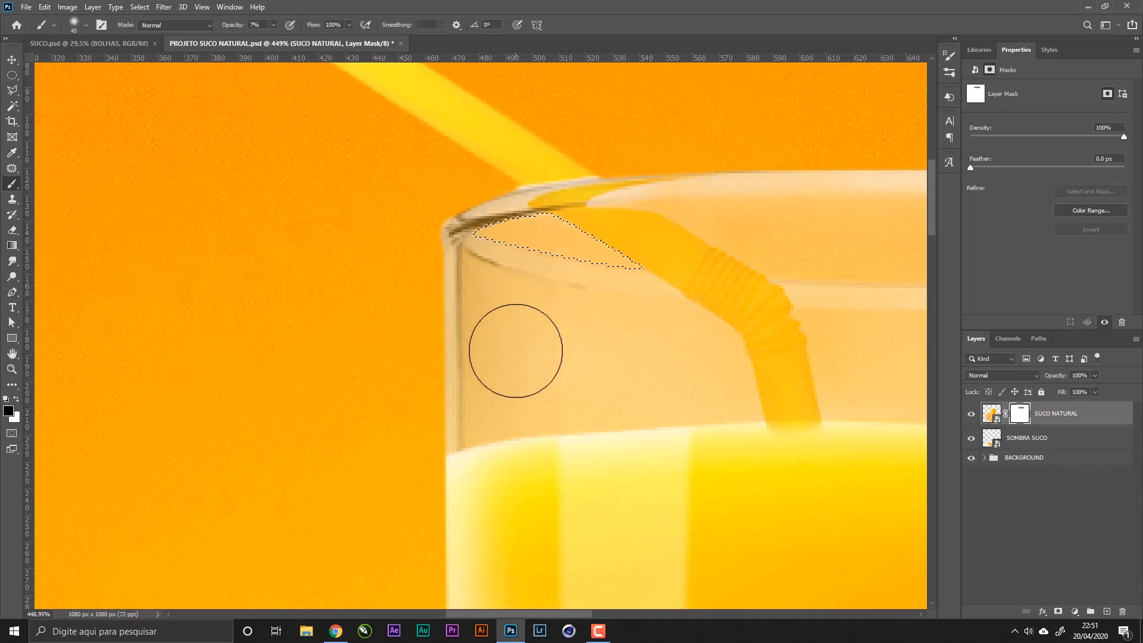
pyautogui.hotkey('ctrl', 'd')
pyautogui.press('z')
pyautogui.moveTo(678, 311); pyautogui.dragTo(597, 310)
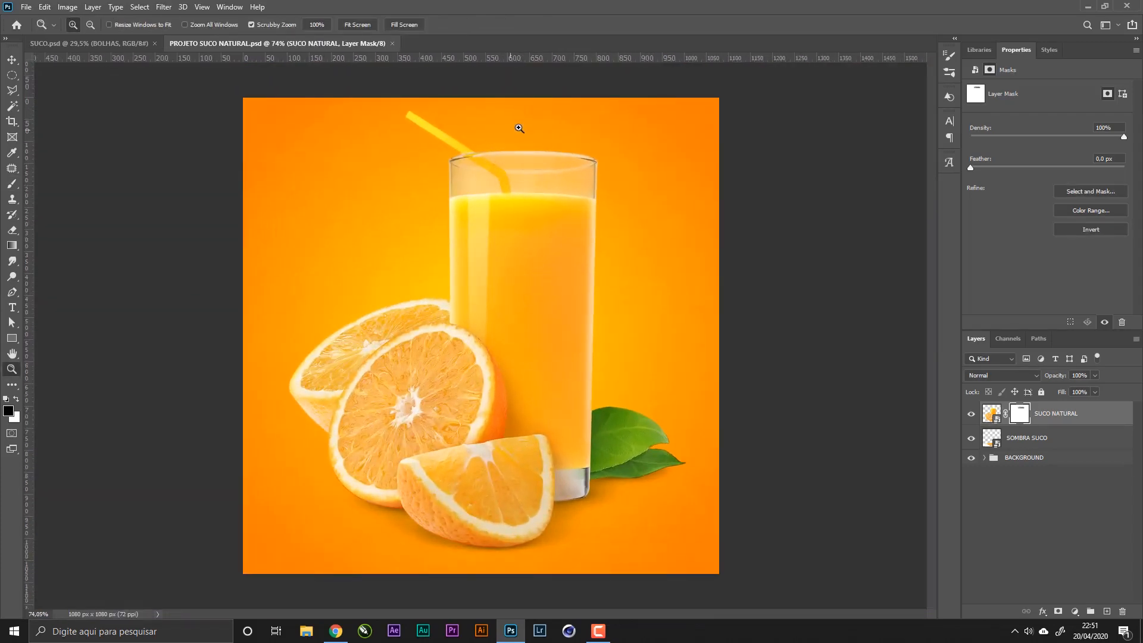
pyautogui.moveTo(519, 128); pyautogui.dragTo(531, 155)
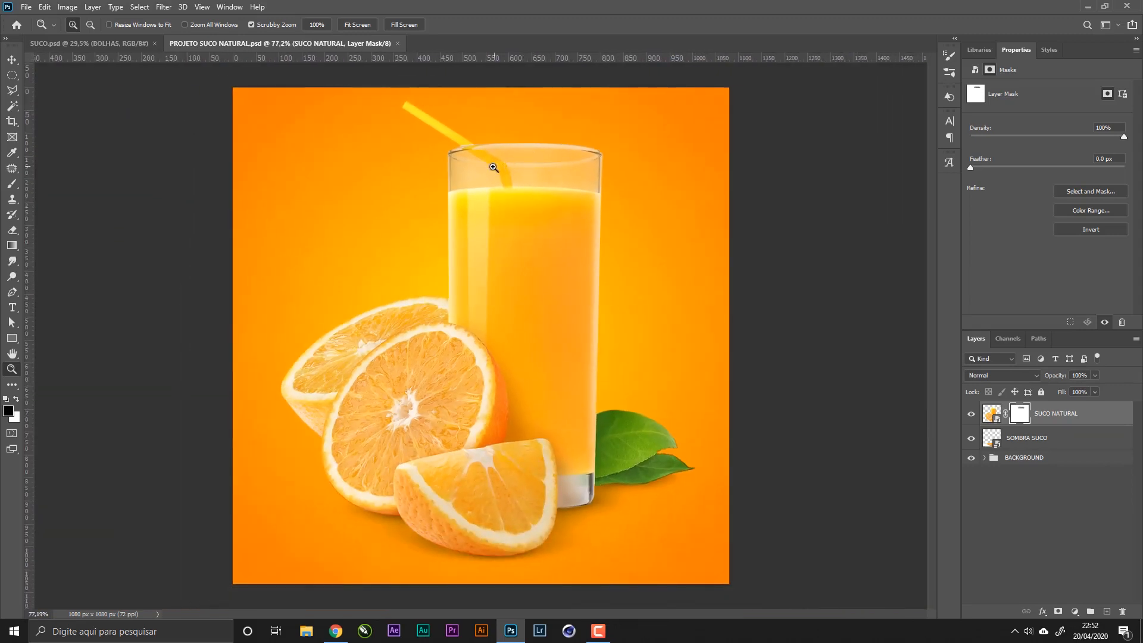
# - Reduce the brush to 15 px and set its opacity to 50% for masking the straw inside the glass
pyautogui.moveTo(494, 167); pyautogui.dragTo(454, 170)
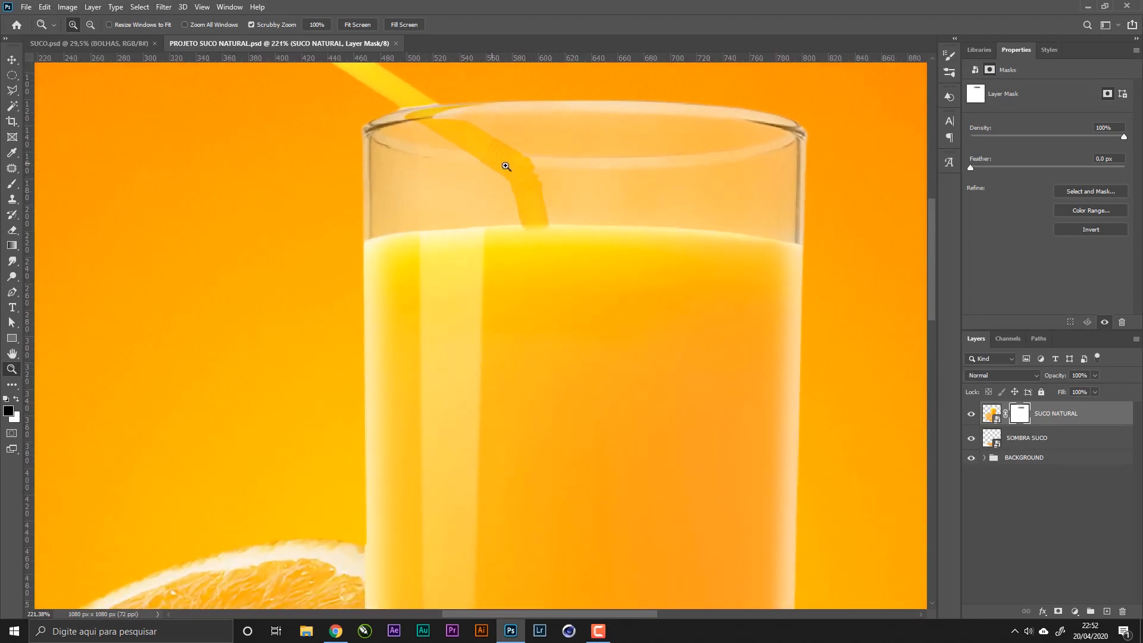
pyautogui.moveTo(506, 167); pyautogui.dragTo(521, 237)
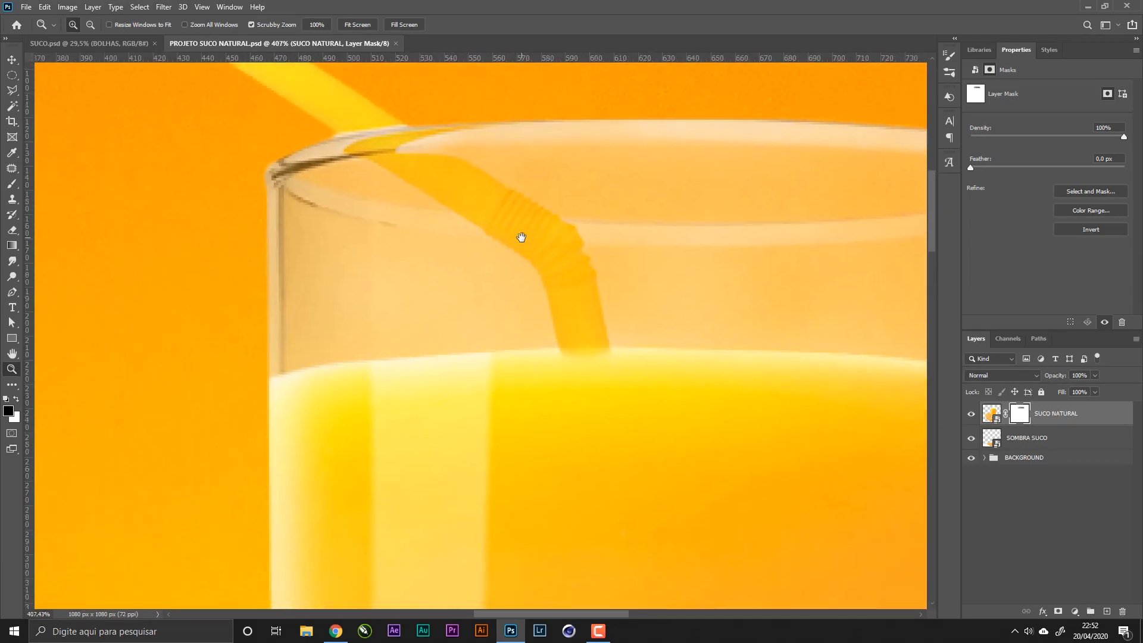
pyautogui.click(13, 60)
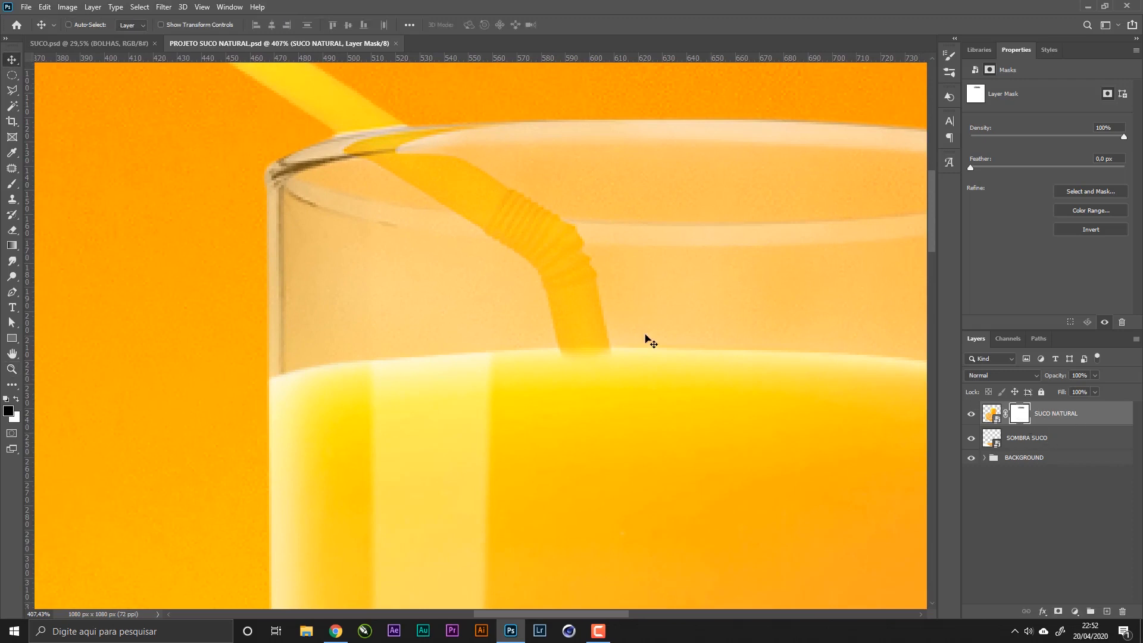
pyautogui.scroll(1, 434, 222)
pyautogui.press('b')
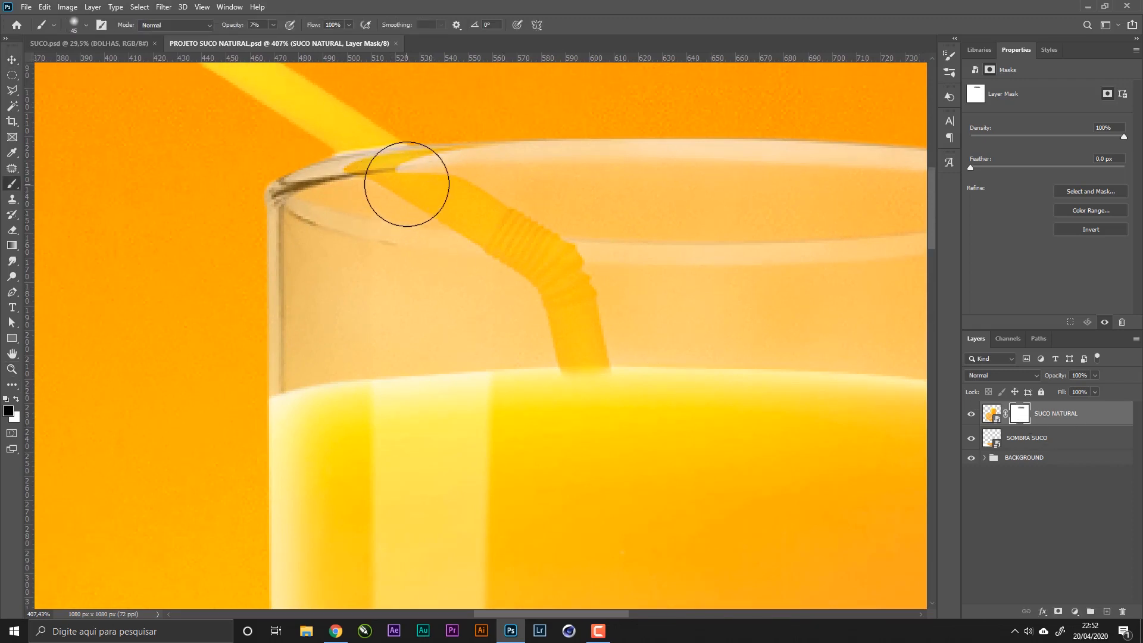
pyautogui.press('[')
pyautogui.press('[')
pyautogui.press('[')
pyautogui.press('[')
pyautogui.press('[')
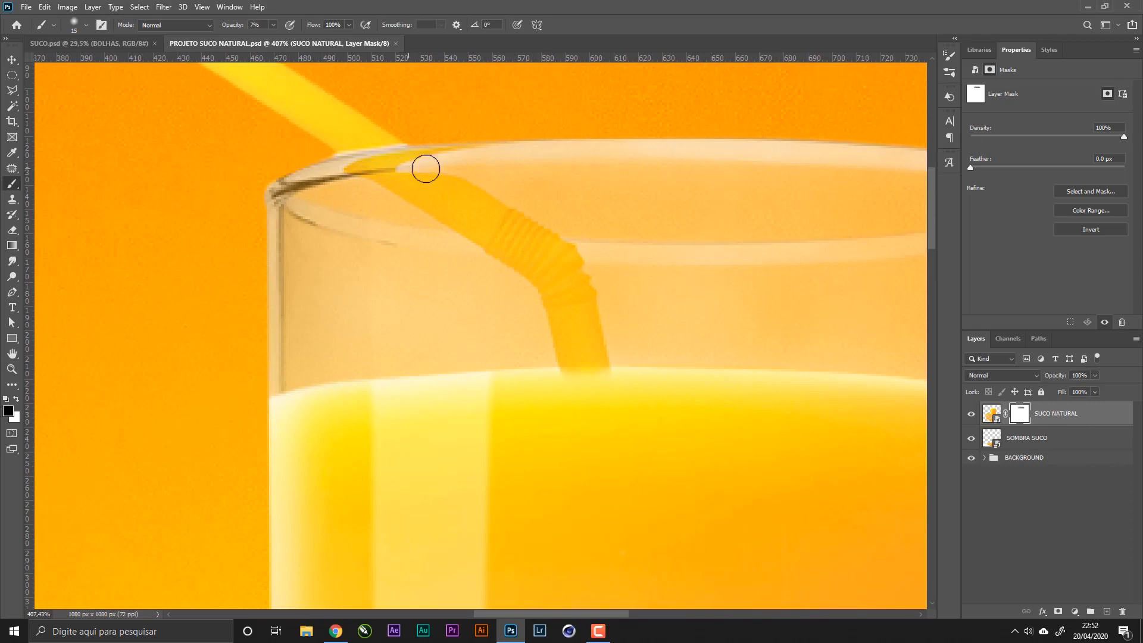
pyautogui.rightClick(464, 172)
pyautogui.click(262, 25)
pyautogui.press('Return')
# - Undo the black stroke on the straw and paint the straw inside the glass in white at 50% opacity down to the juice
pyautogui.click(419, 178)
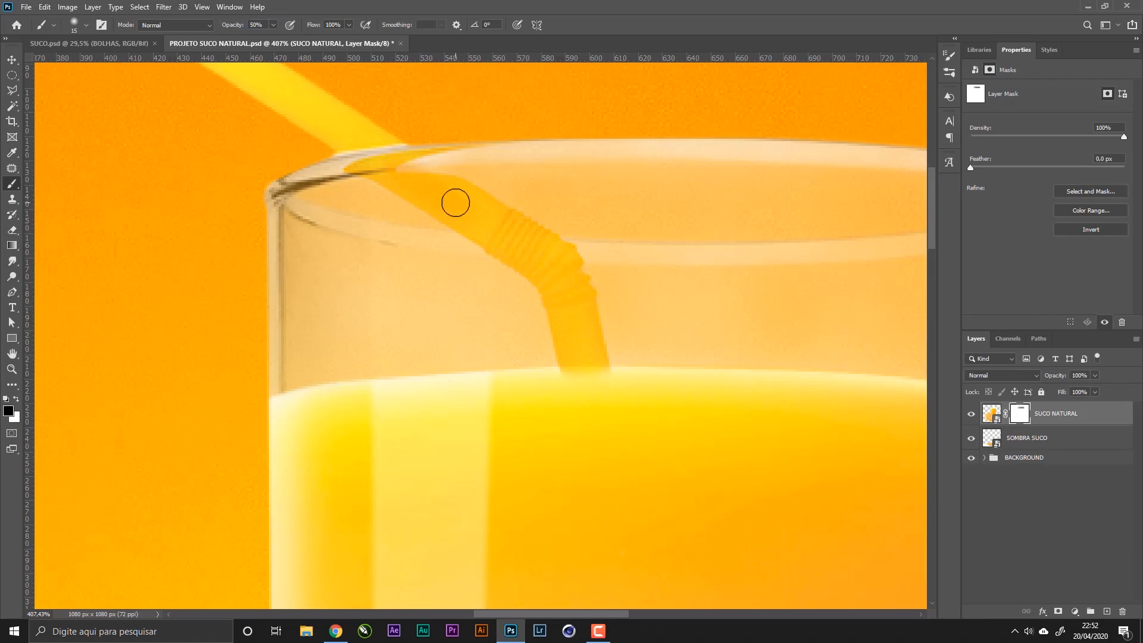
pyautogui.hotkey('ctrl', 'z')
pyautogui.press('x')
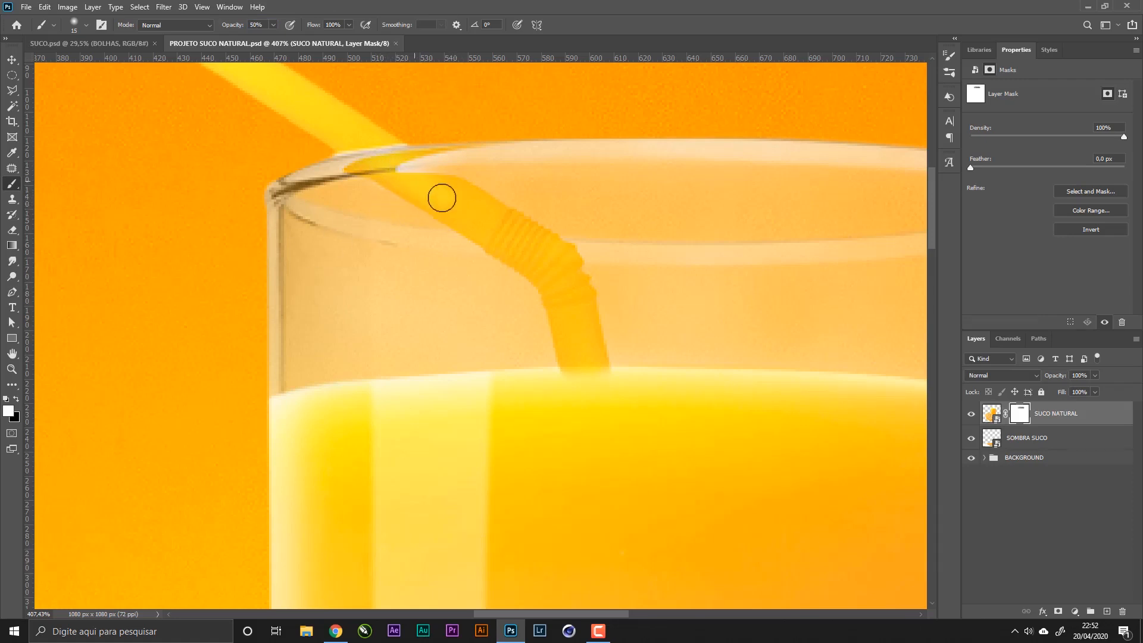
pyautogui.moveTo(441, 198)
pyautogui.mouseDown()
pyautogui.moveTo(513, 232)
pyautogui.moveTo(495, 229)
pyautogui.moveTo(594, 248)
pyautogui.moveTo(485, 228)
pyautogui.moveTo(562, 279)
pyautogui.moveTo(576, 350)
pyautogui.moveTo(580, 321)
pyautogui.moveTo(589, 353)
pyautogui.moveTo(577, 303)
pyautogui.moveTo(589, 356)
pyautogui.mouseUp()
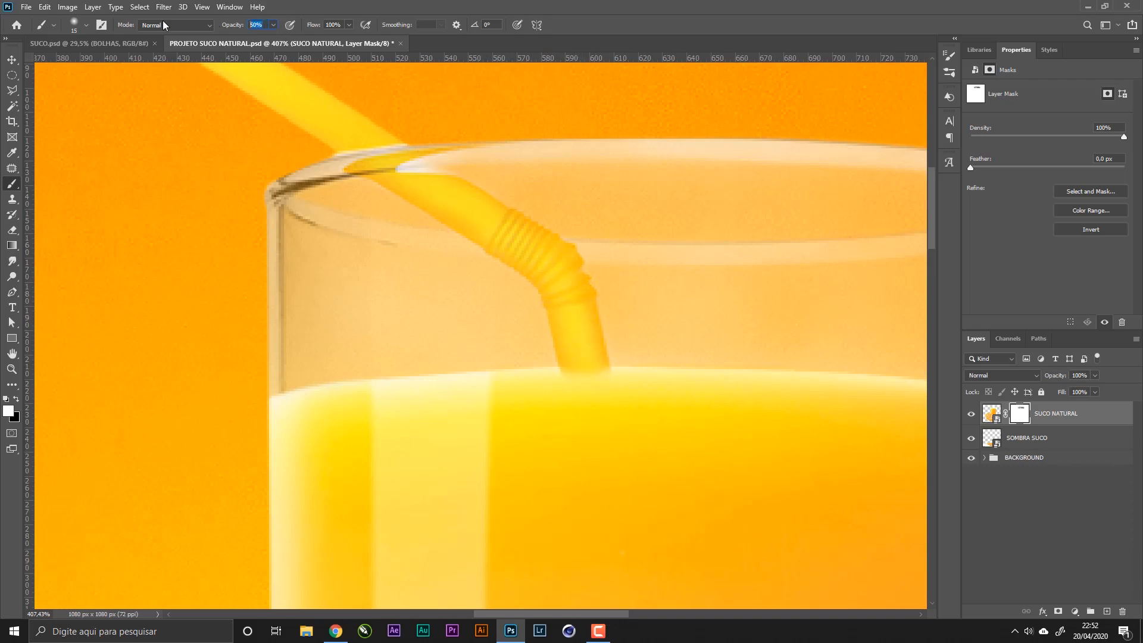
# - Change the brush opacity, shrink the brush, touch up the straw on the mask in white, and inspect the poster and the straw's bend
pyautogui.write('420')
pyautogui.press('Return')
pyautogui.press('[')
pyautogui.press('[')
pyautogui.press('[')
pyautogui.press('z')
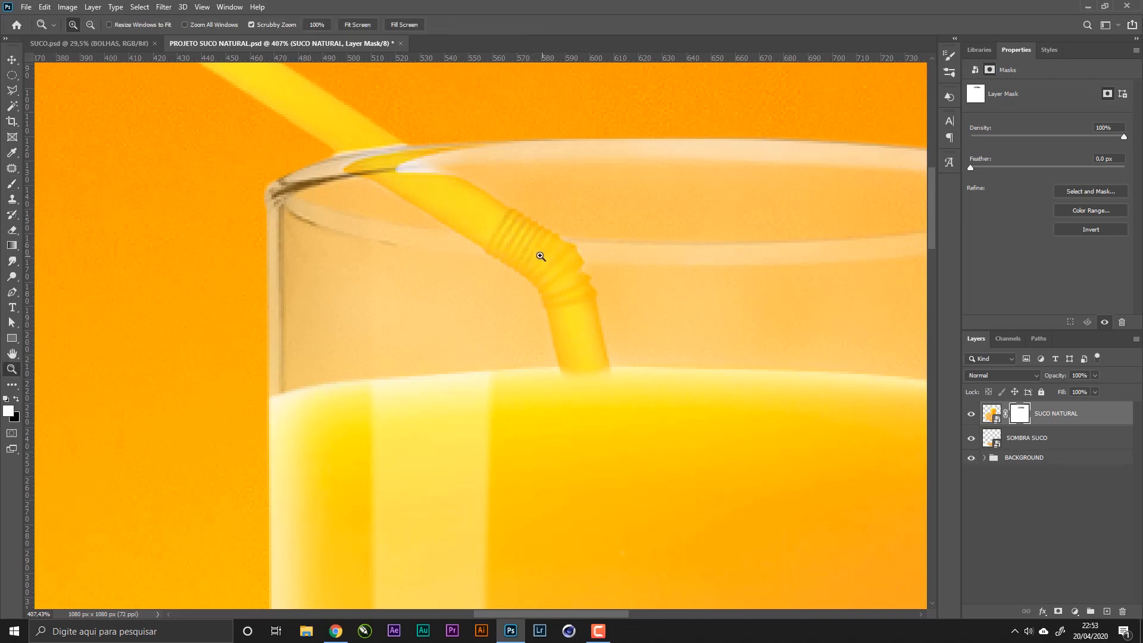
pyautogui.moveTo(540, 256); pyautogui.dragTo(464, 249)
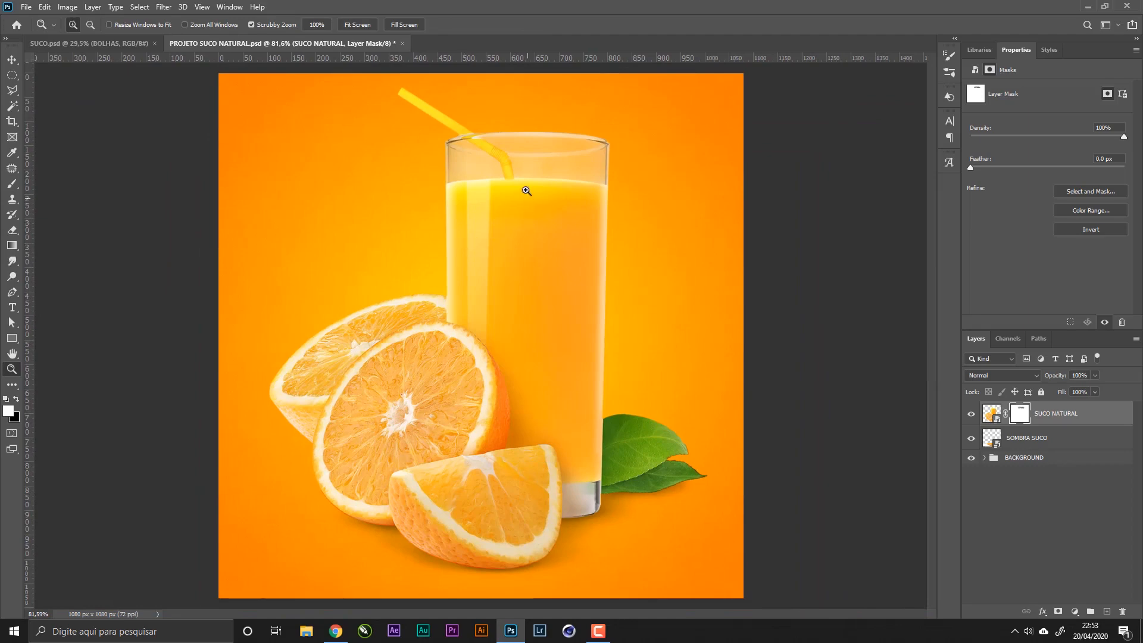
pyautogui.moveTo(521, 159); pyautogui.dragTo(582, 212)
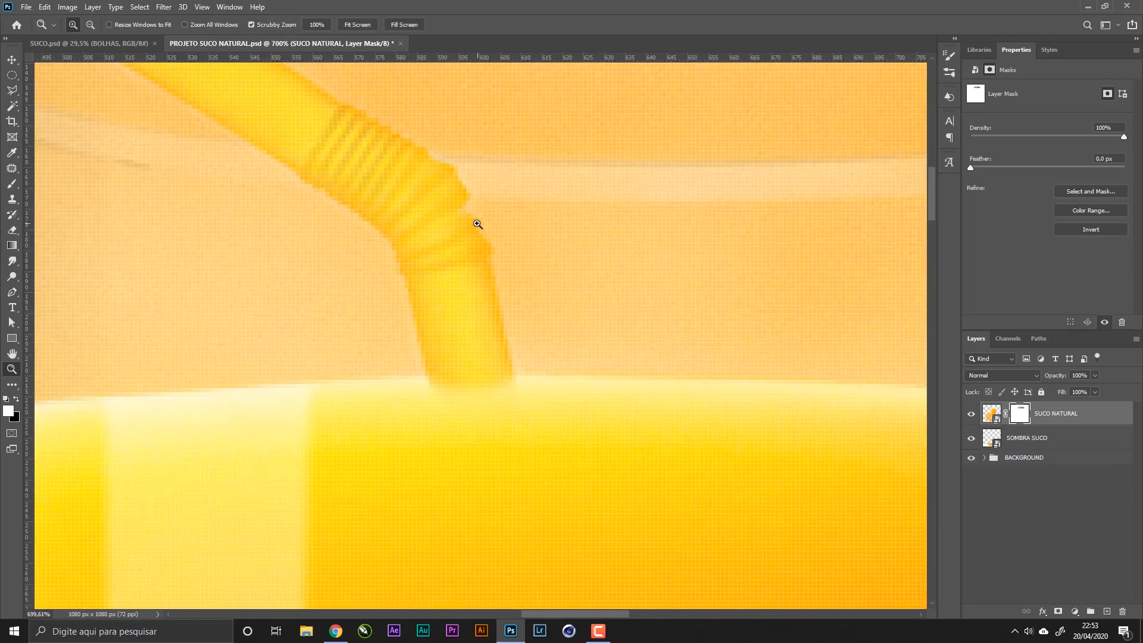
# - Touch up the mask around the straw's bend with the brush at 30% opacity, alternating black and white, and save the document
pyautogui.press('b')
pyautogui.press('x')
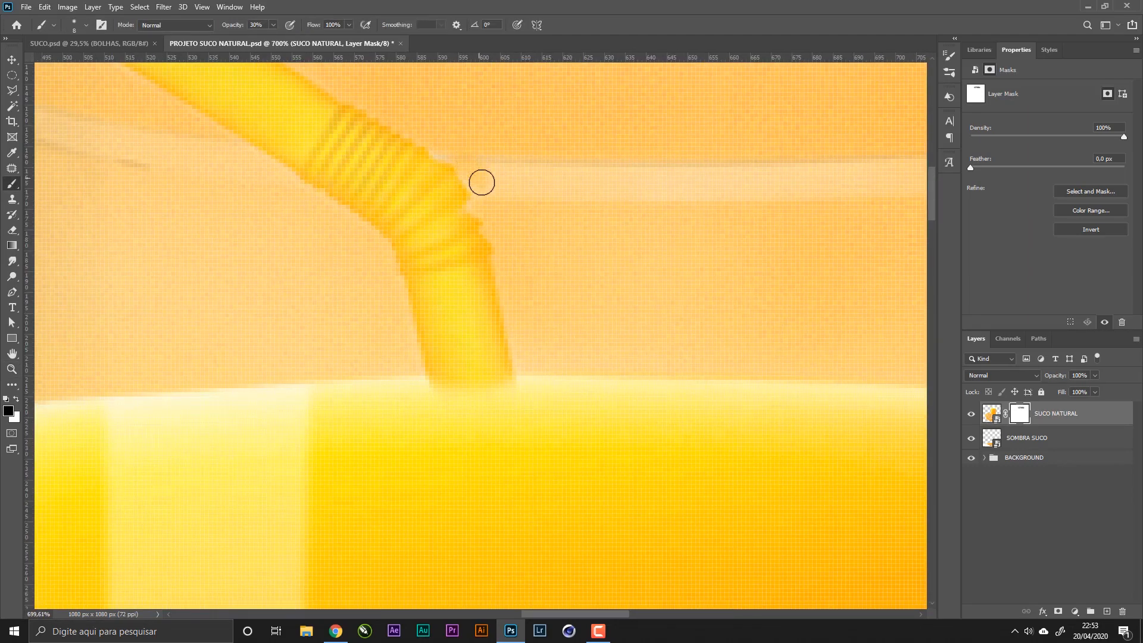
pyautogui.scroll(-3, 498, 187)
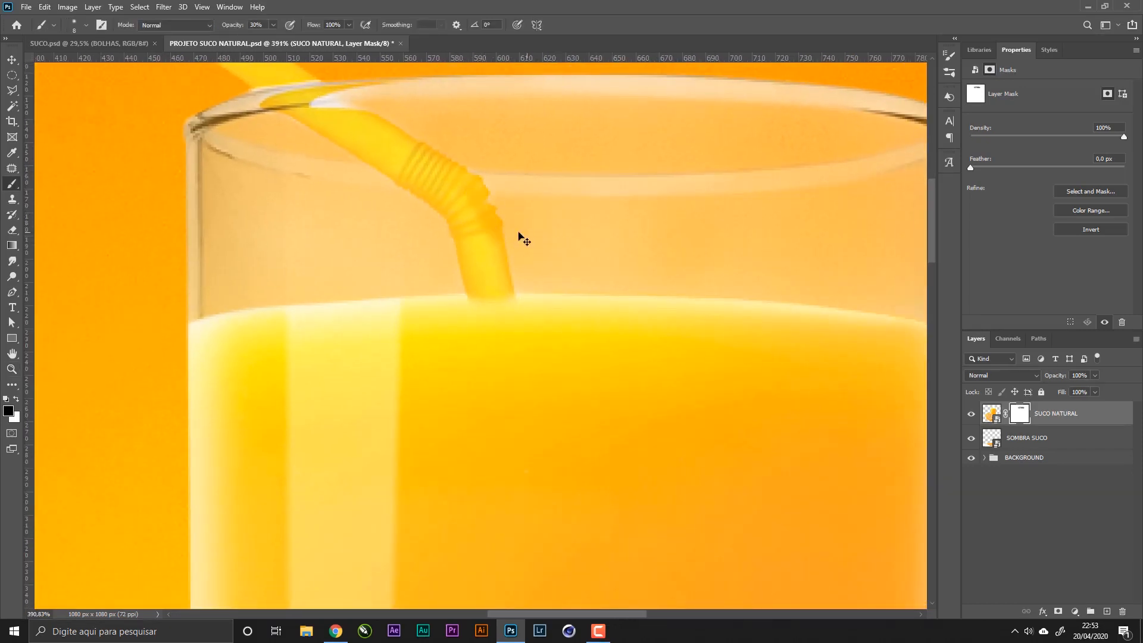
pyautogui.press('x')
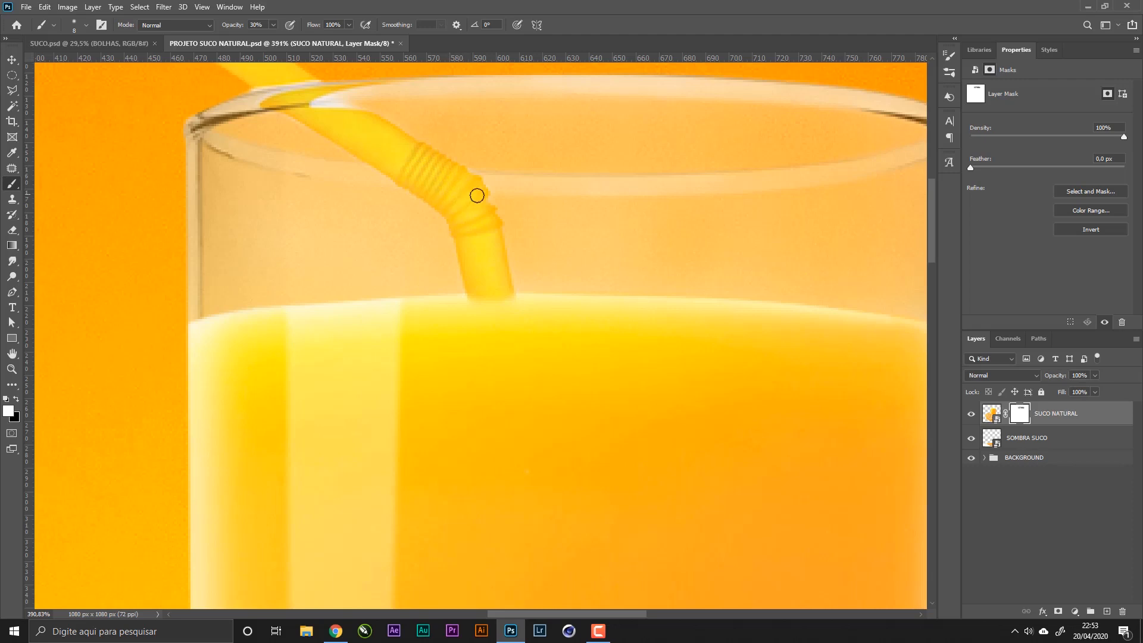
pyautogui.press('z')
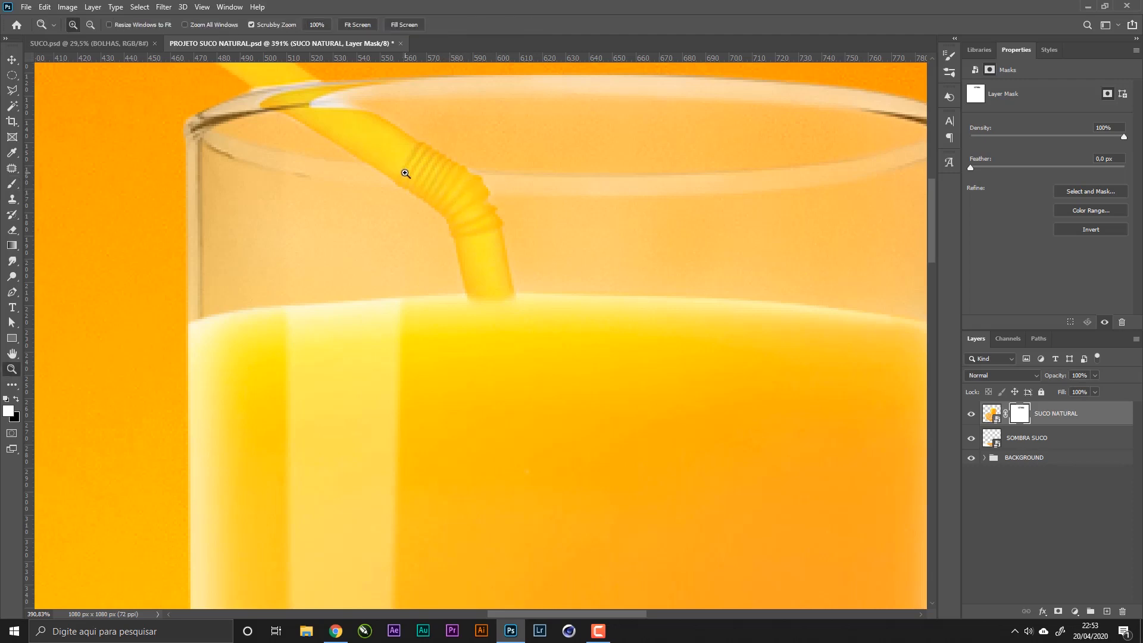
pyautogui.hotkey('ctrl', 's')
# - Paint the white highlight beside the straw at the glass rim in black at 5% opacity, enlarging the brush to 10 px
pyautogui.press('b')
pyautogui.scroll(2, 268, 177)
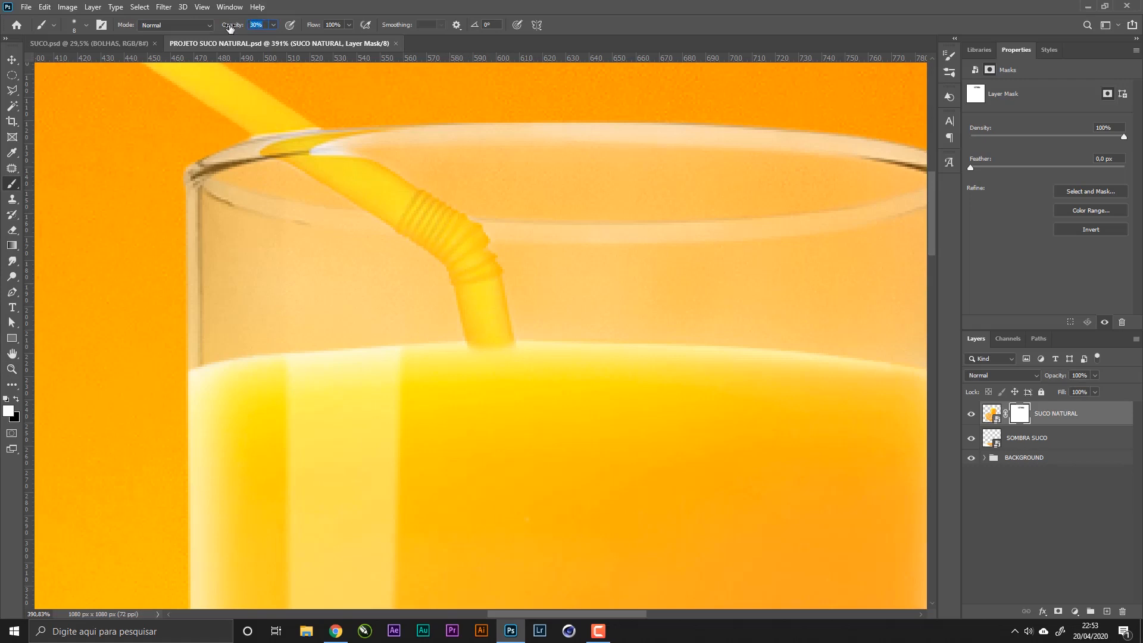
pyautogui.press('x')
pyautogui.moveTo(278, 170); pyautogui.dragTo(336, 206)
pyautogui.scroll(3, 428, 215)
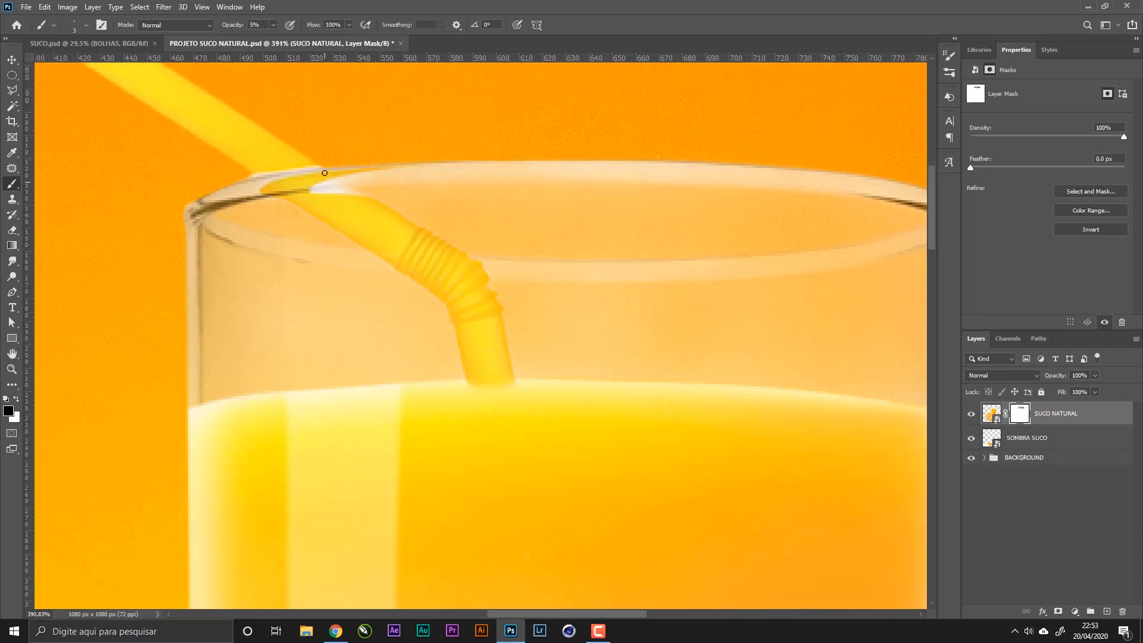
pyautogui.press(']')
pyautogui.press(']')
pyautogui.press(']')
pyautogui.press(']')
pyautogui.moveTo(330, 220)
pyautogui.mouseDown()
pyautogui.moveTo(318, 218)
pyautogui.moveTo(340, 214)
pyautogui.moveTo(316, 212)
pyautogui.moveTo(342, 212)
pyautogui.moveTo(298, 214)
pyautogui.moveTo(363, 209)
pyautogui.mouseUp()
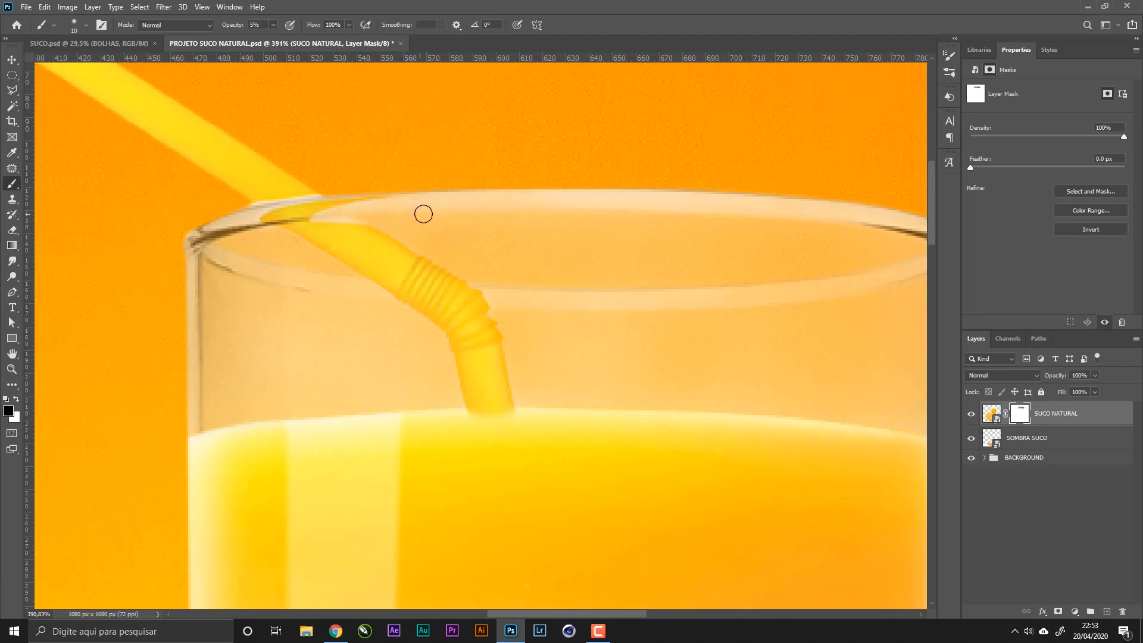
pyautogui.scroll(1, 286, 227)
# - Paint the straw where it crosses the glass rim in white at 15% opacity, reducing the brush to 8 px
pyautogui.press('c')
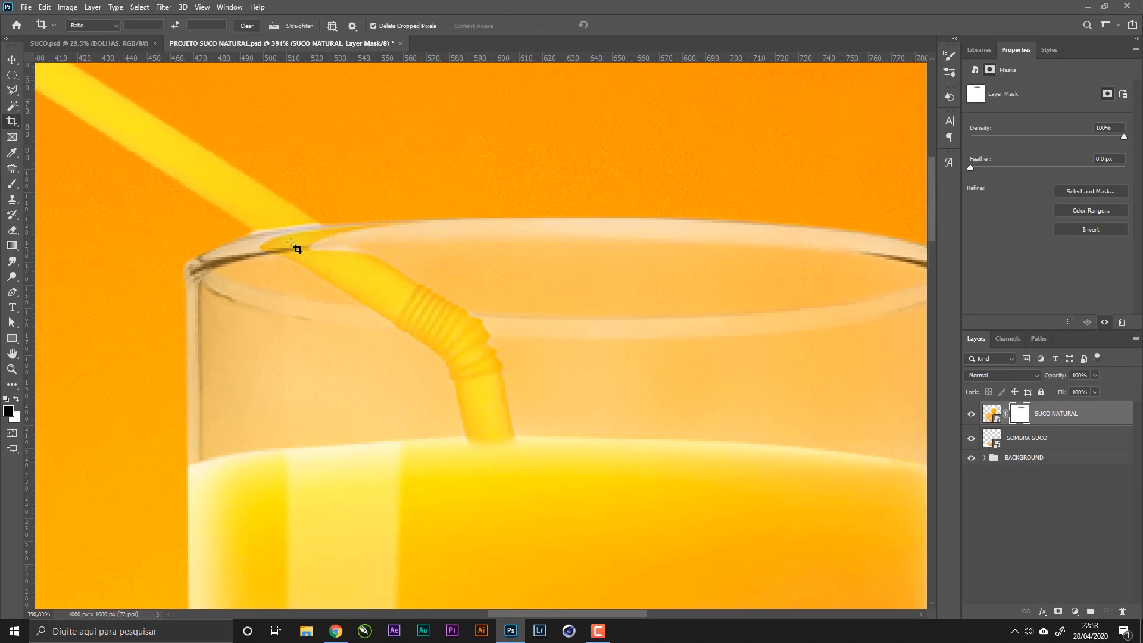
pyautogui.press('x')
pyautogui.press('b')
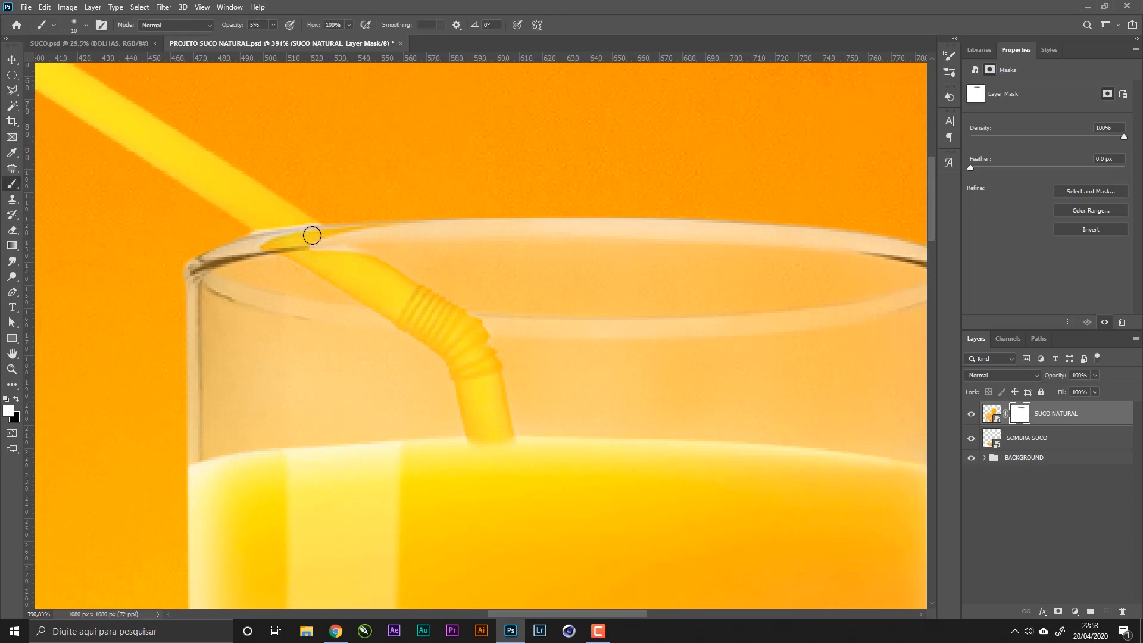
pyautogui.press('z')
pyautogui.moveTo(317, 240); pyautogui.dragTo(332, 247)
pyautogui.press('b')
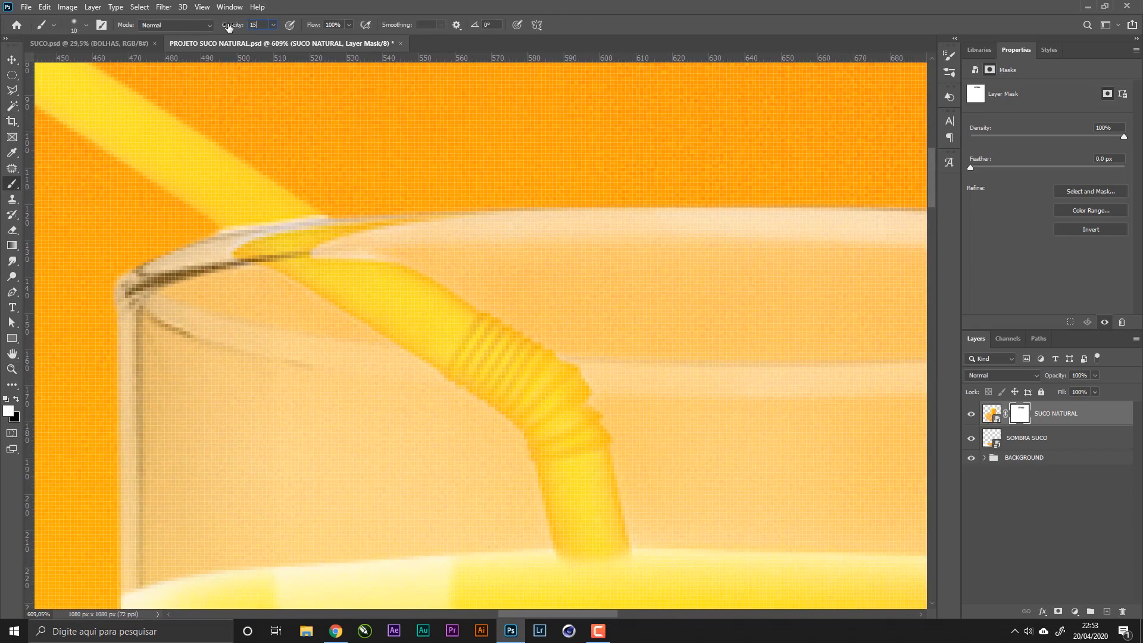
pyautogui.press('[')
pyautogui.press('[')
pyautogui.press('z')
pyautogui.moveTo(376, 236)
pyautogui.mouseDown()
pyautogui.moveTo(322, 242)
pyautogui.moveTo(352, 242)
pyautogui.moveTo(340, 242)
pyautogui.mouseUp()
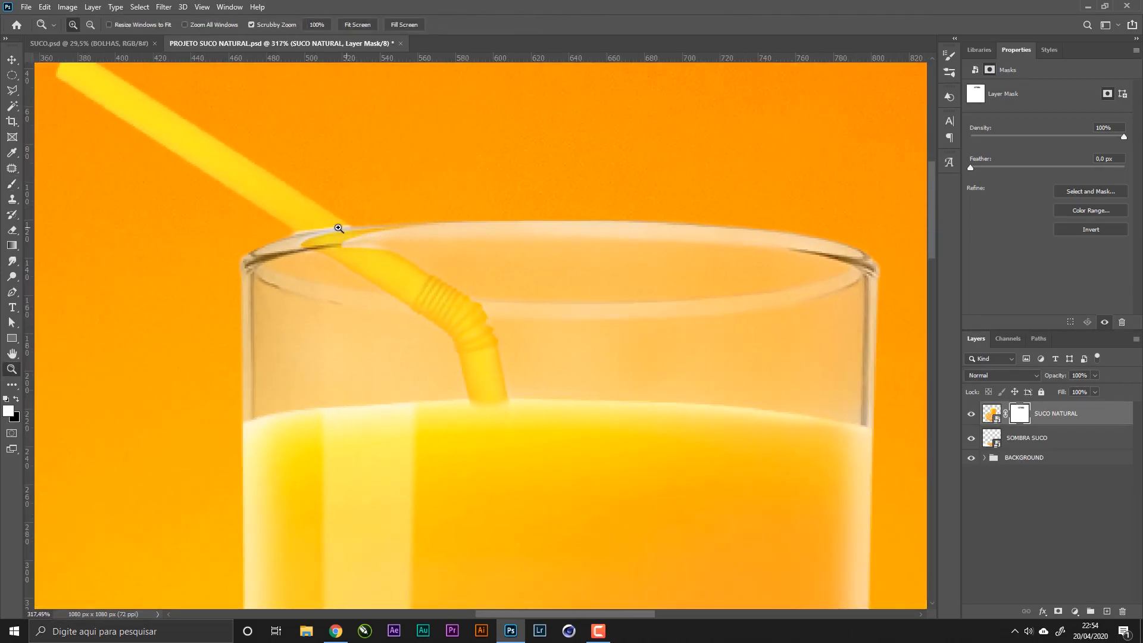
# - Touch up the bright rim edge over the straw in black with a 3 px brush at 15% opacity, and check the glass
pyautogui.press('b')
pyautogui.press('z')
pyautogui.moveTo(322, 224)
pyautogui.mouseDown()
pyautogui.moveTo(341, 238)
pyautogui.moveTo(362, 227)
pyautogui.mouseUp()
pyautogui.press('b')
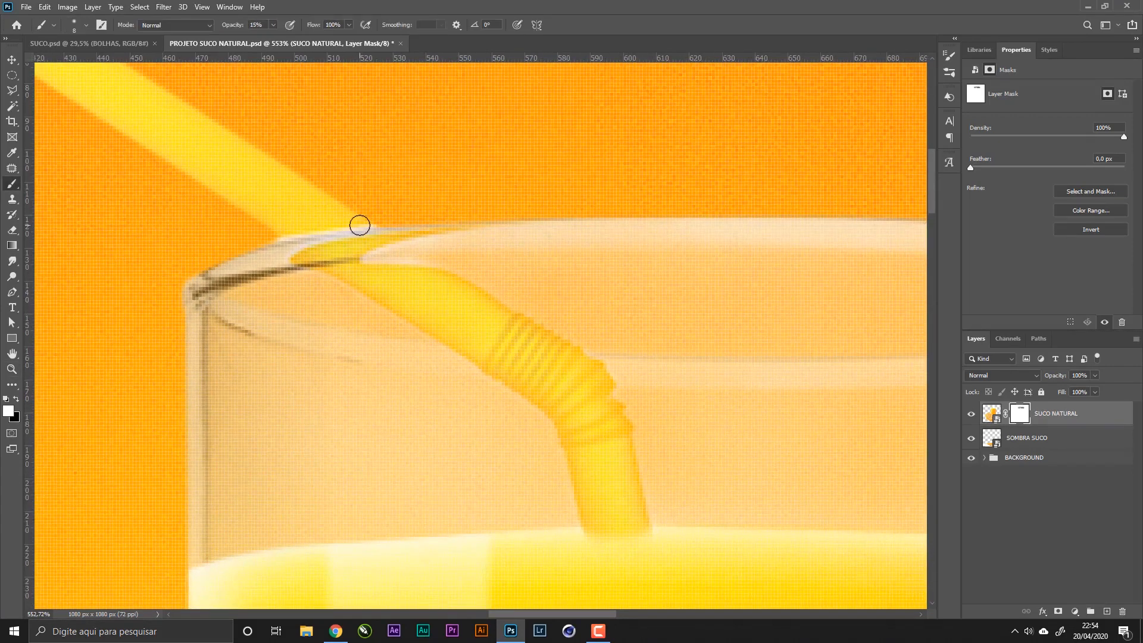
pyautogui.press('x')
pyautogui.press('[')
pyautogui.press('[')
pyautogui.press('[')
pyautogui.press('z')
pyautogui.moveTo(333, 229); pyautogui.dragTo(274, 230)
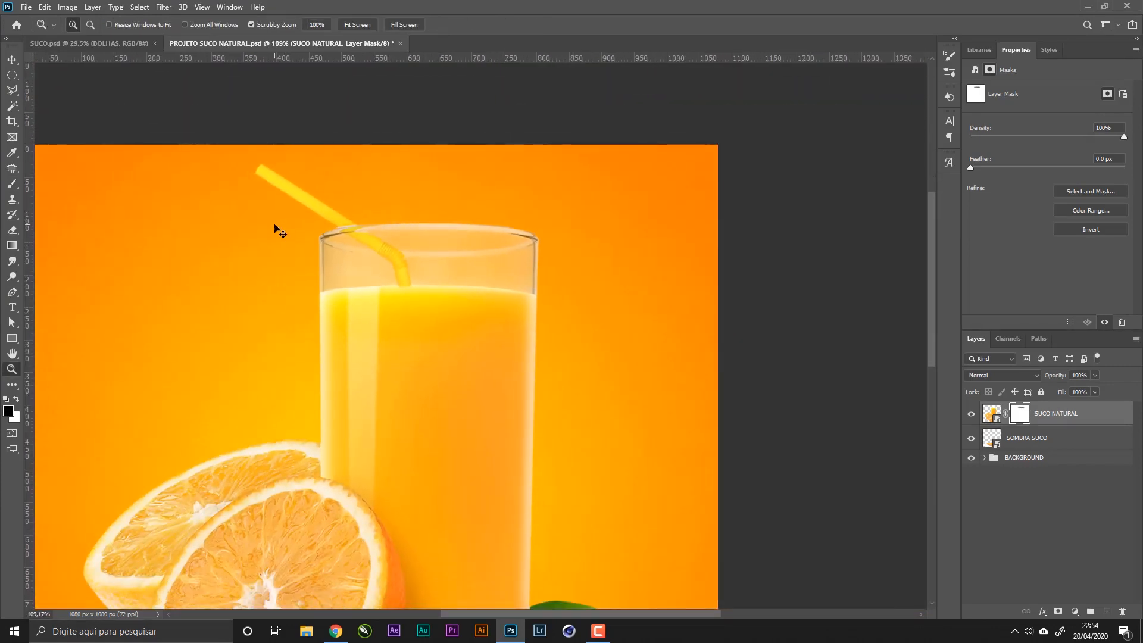
pyautogui.moveTo(344, 212); pyautogui.dragTo(383, 223)
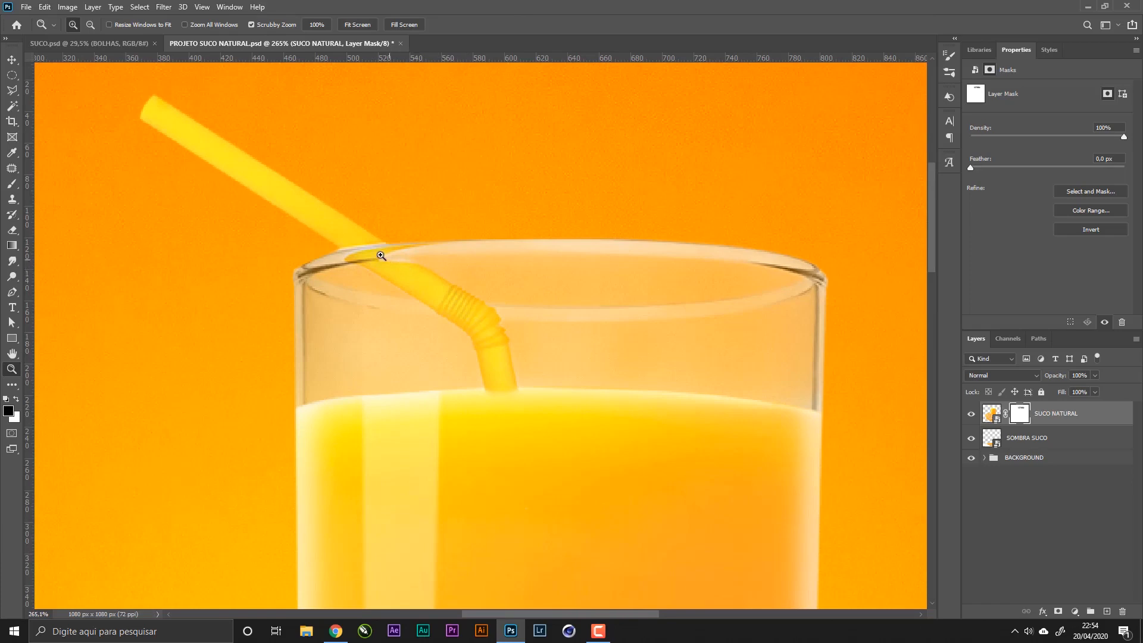
pyautogui.moveTo(379, 255)
pyautogui.mouseDown()
pyautogui.moveTo(415, 269)
pyautogui.moveTo(402, 259)
pyautogui.moveTo(423, 256)
pyautogui.mouseUp()
# - Set the brush opacity to 10%, soften the rim highlight crossing the straw on the mask in black, and save the document
pyautogui.press('b')
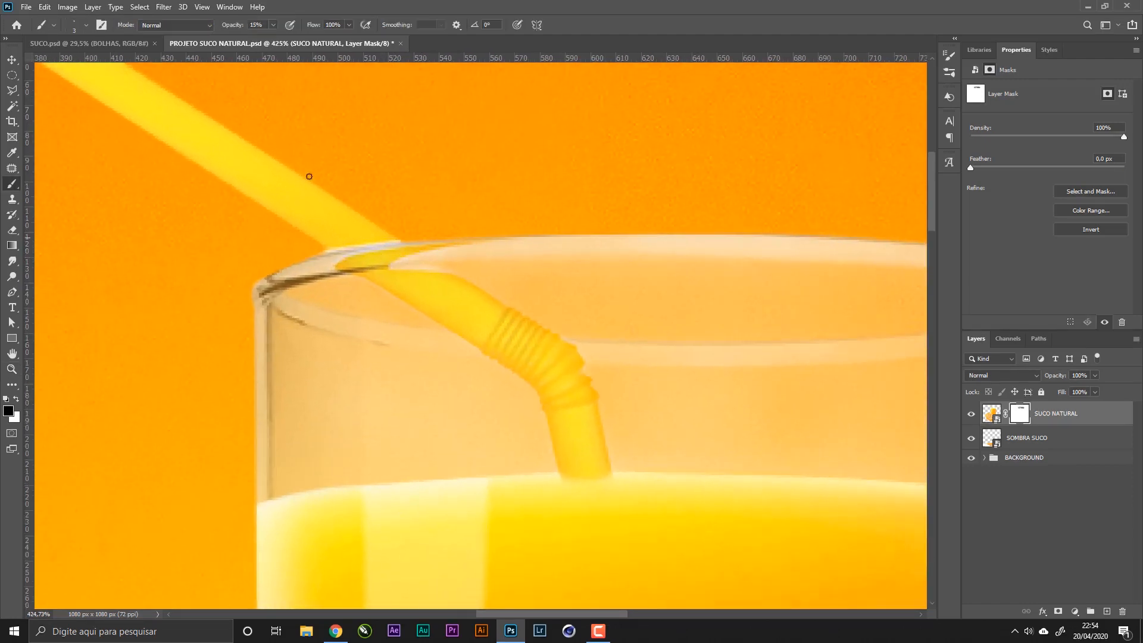
pyautogui.click(272, 25)
pyautogui.click(473, 2)
pyautogui.write('10')
pyautogui.press('Return')
pyautogui.press('z')
pyautogui.moveTo(467, 261)
pyautogui.mouseDown()
pyautogui.moveTo(388, 278)
pyautogui.moveTo(438, 281)
pyautogui.mouseUp()
pyautogui.press('b')
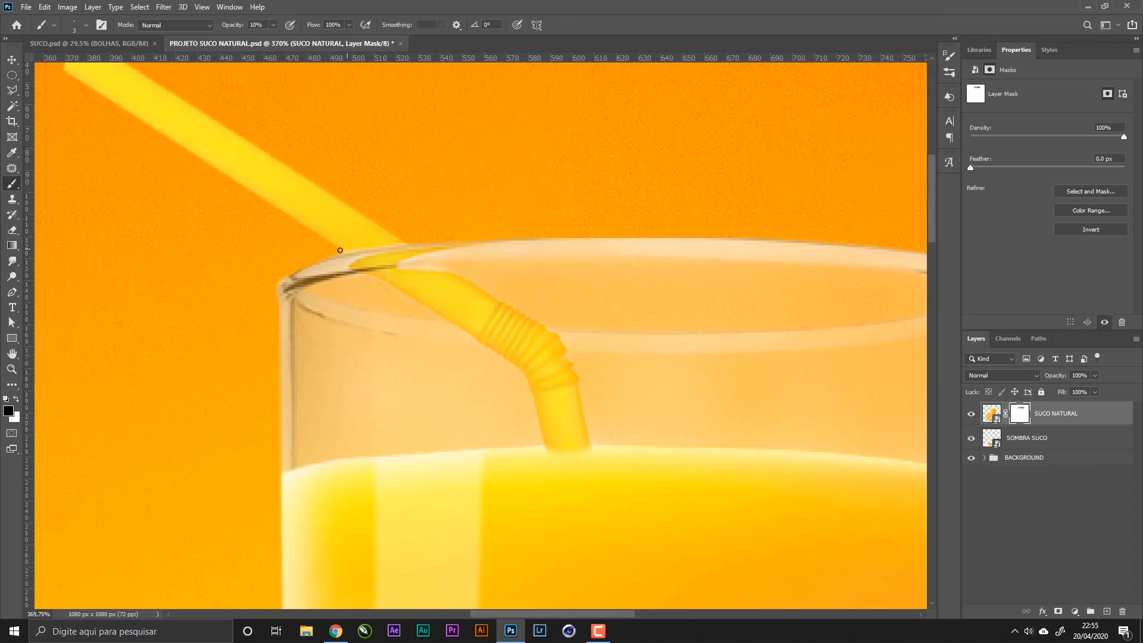
pyautogui.press('x')
pyautogui.press('x')
pyautogui.hotkey('ctrl', 's')
# - Paint the mask beside the straw below the rim in black with a 5 px brush at 5% opacity, and save the document
pyautogui.press('z')
pyautogui.moveTo(397, 260); pyautogui.dragTo(459, 281)
pyautogui.press('b')
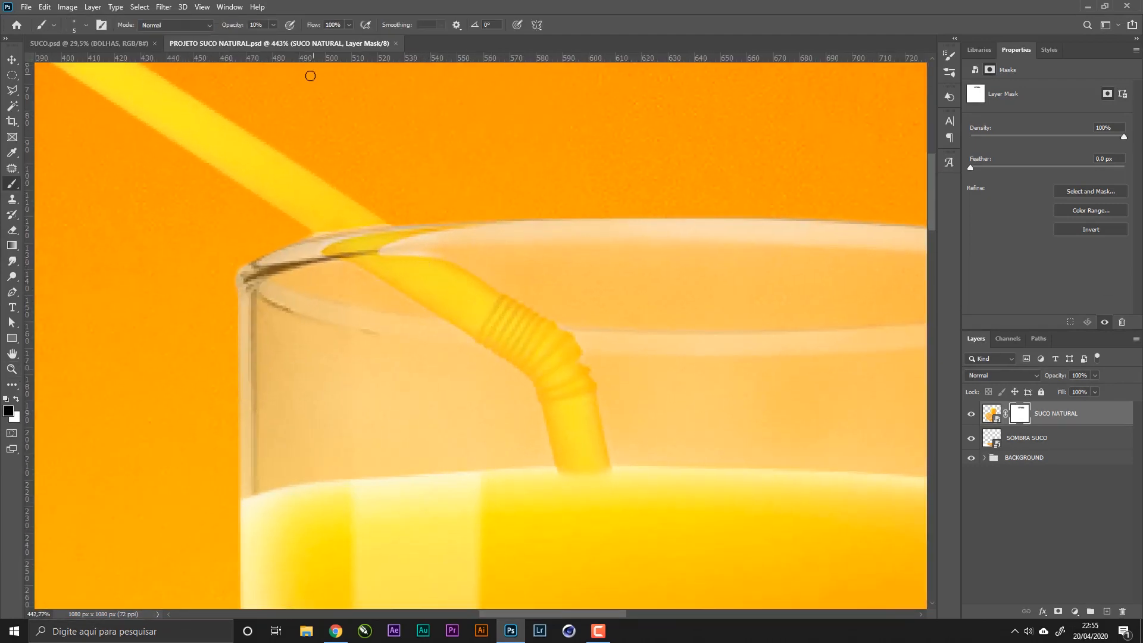
pyautogui.write('5')
pyautogui.press('Return')
pyautogui.moveTo(374, 250)
pyautogui.mouseDown()
pyautogui.moveTo(411, 255)
pyautogui.moveTo(389, 252)
pyautogui.moveTo(422, 257)
pyautogui.mouseUp()
pyautogui.press('x')
pyautogui.press('z')
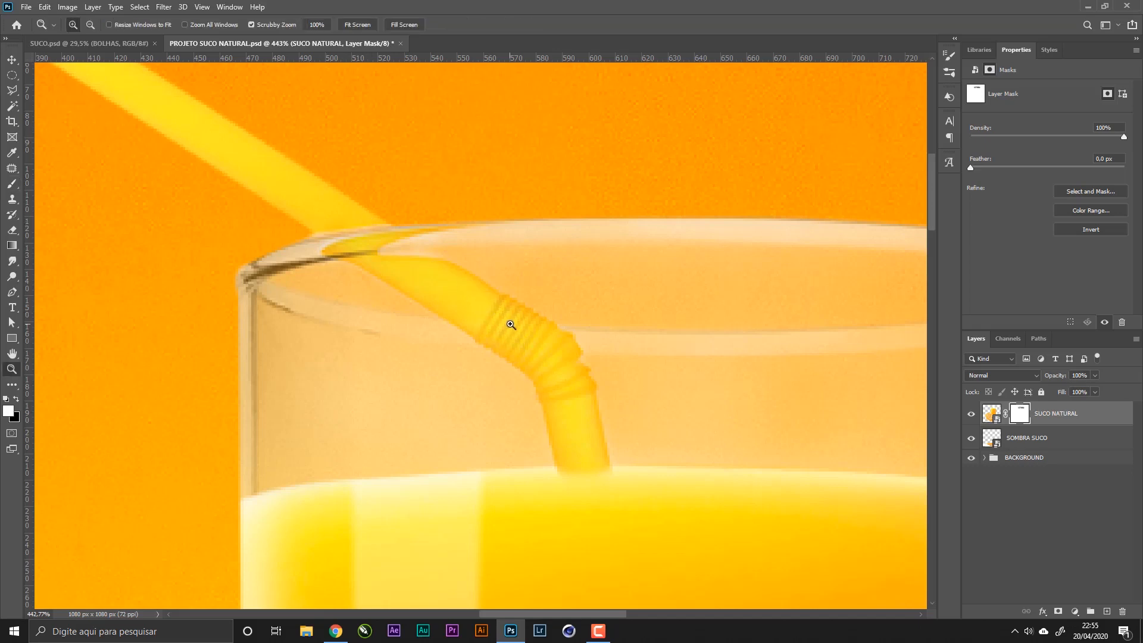
pyautogui.moveTo(509, 324); pyautogui.dragTo(427, 327)
pyautogui.hotkey('ctrl', 's')
# - Examine the masked glass top, the rim and the straw down to the juice surface up close
pyautogui.moveTo(525, 373)
pyautogui.mouseDown()
pyautogui.moveTo(561, 377)
pyautogui.moveTo(530, 382)
pyautogui.mouseUp()
pyautogui.moveTo(561, 418); pyautogui.dragTo(509, 331)
pyautogui.moveTo(511, 278); pyautogui.dragTo(556, 294)
pyautogui.moveTo(395, 281); pyautogui.dragTo(419, 284)
pyautogui.keyDown('alt'); pyautogui.click(419, 285); pyautogui.keyUp('alt')
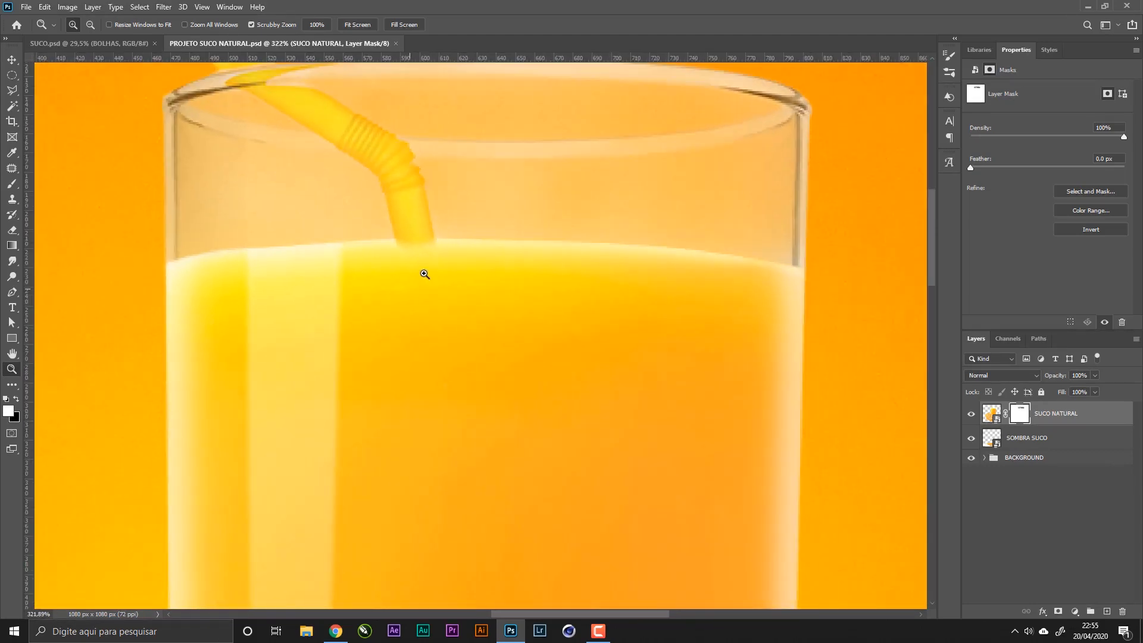
pyautogui.moveTo(473, 242); pyautogui.dragTo(468, 275)
pyautogui.moveTo(564, 252); pyautogui.dragTo(536, 347)
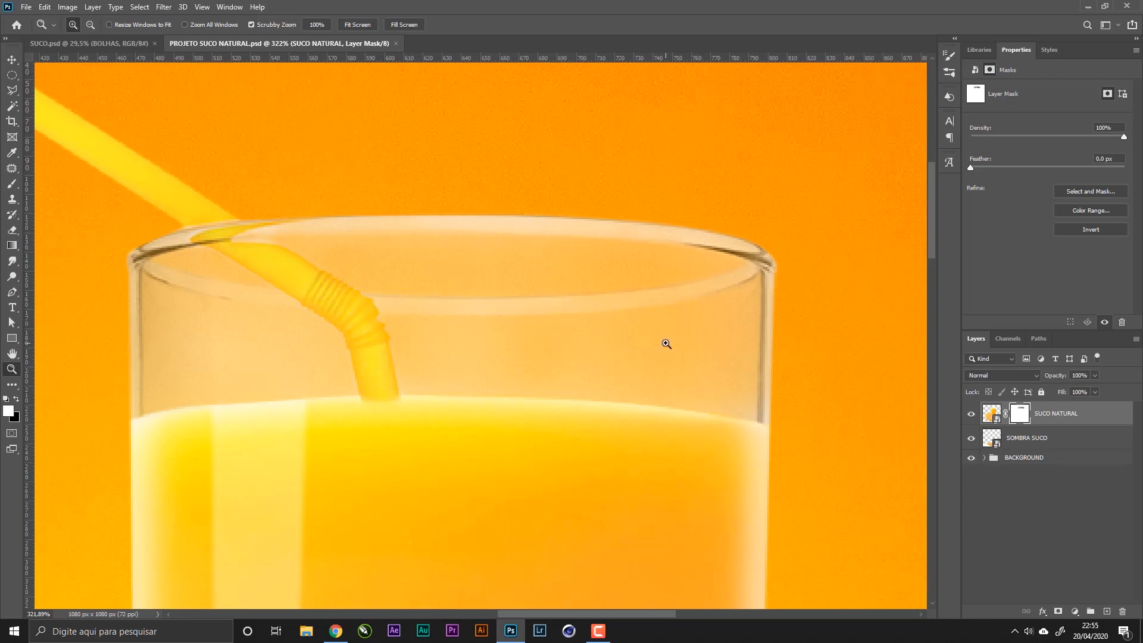
# - Create a new layer above SOMBRA SUCO and set the Pen tool to Shape mode
pyautogui.click(1075, 441)
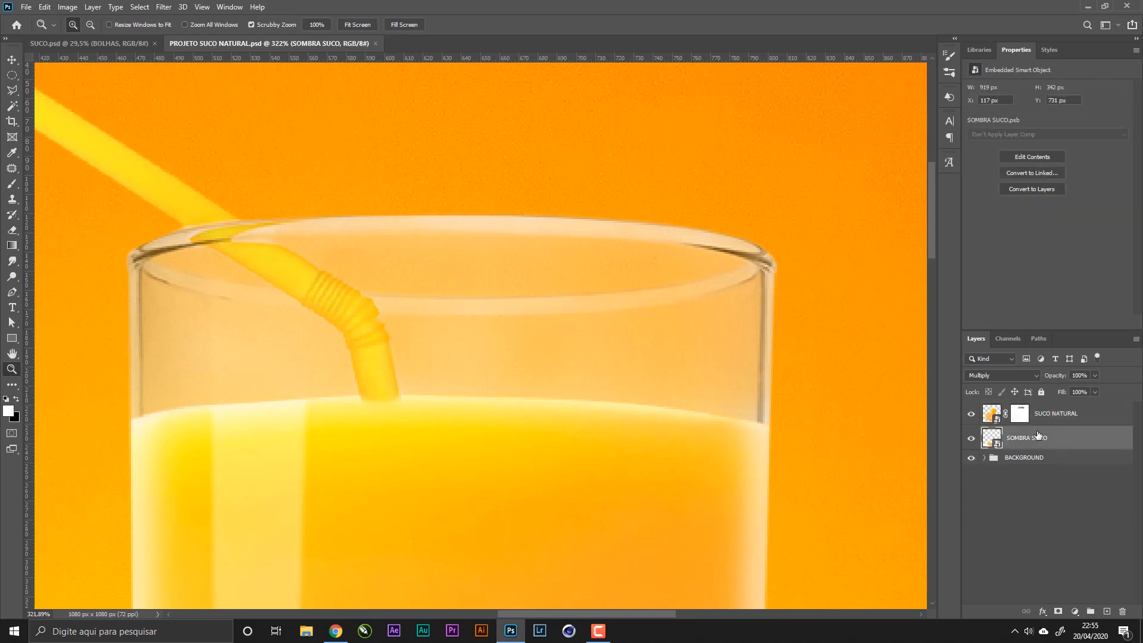
pyautogui.click(1105, 612)
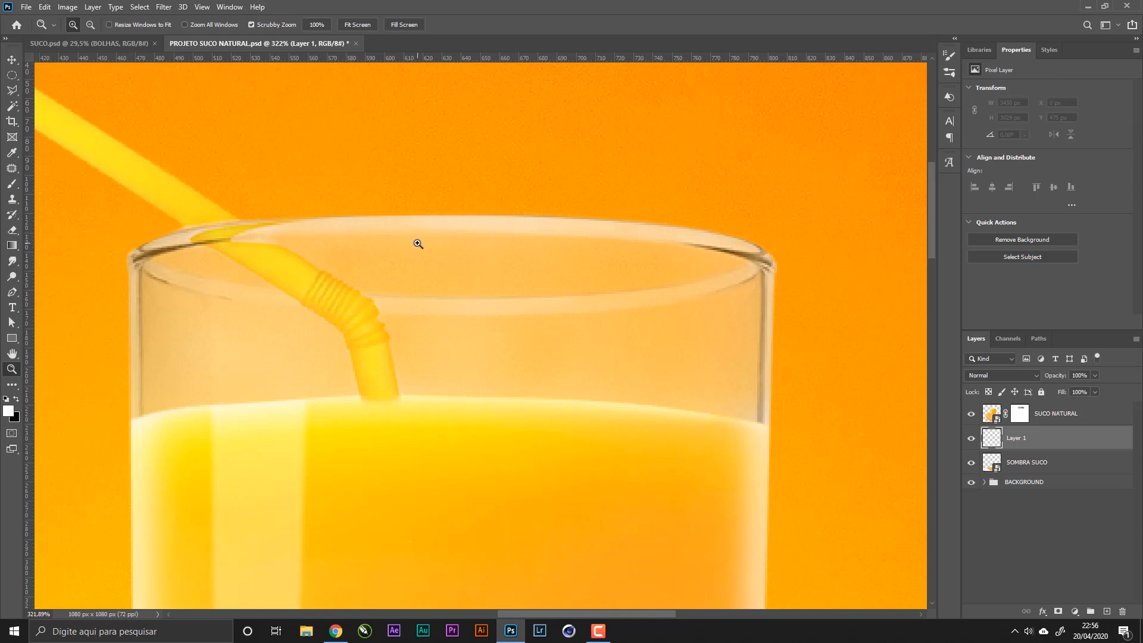
pyautogui.press('p')
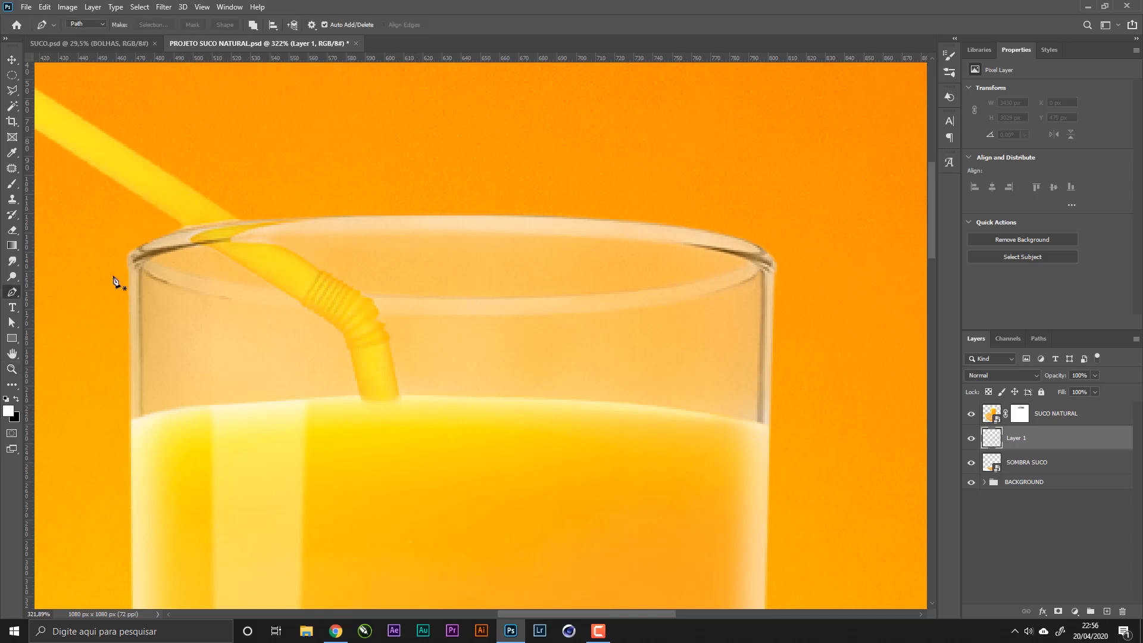
pyautogui.click(230, 239)
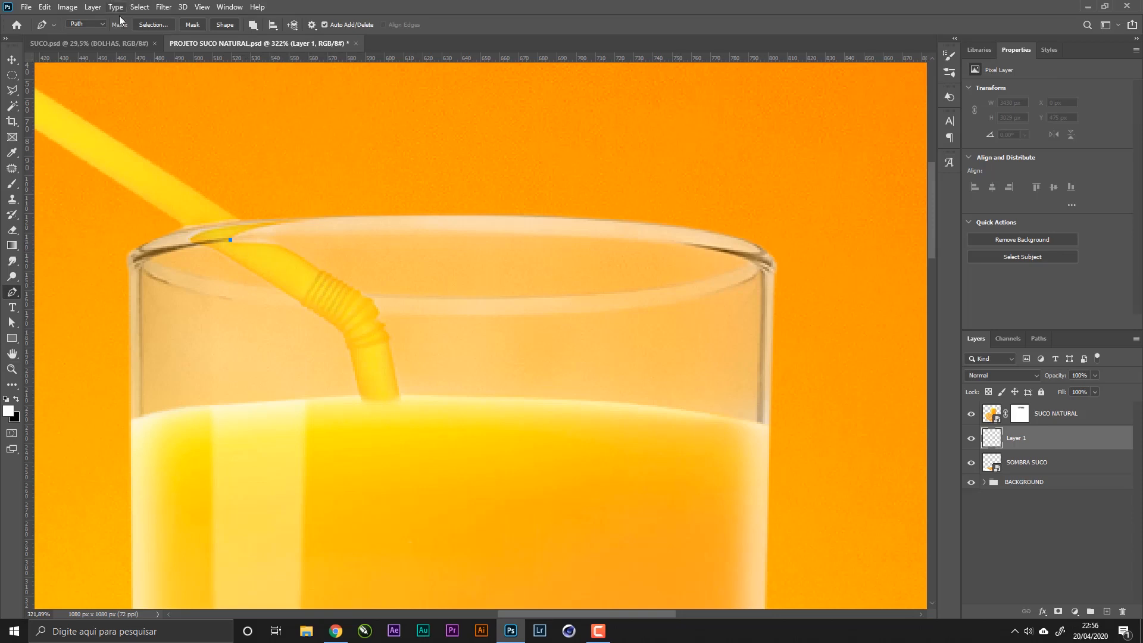
pyautogui.click(84, 25)
pyautogui.click(84, 33)
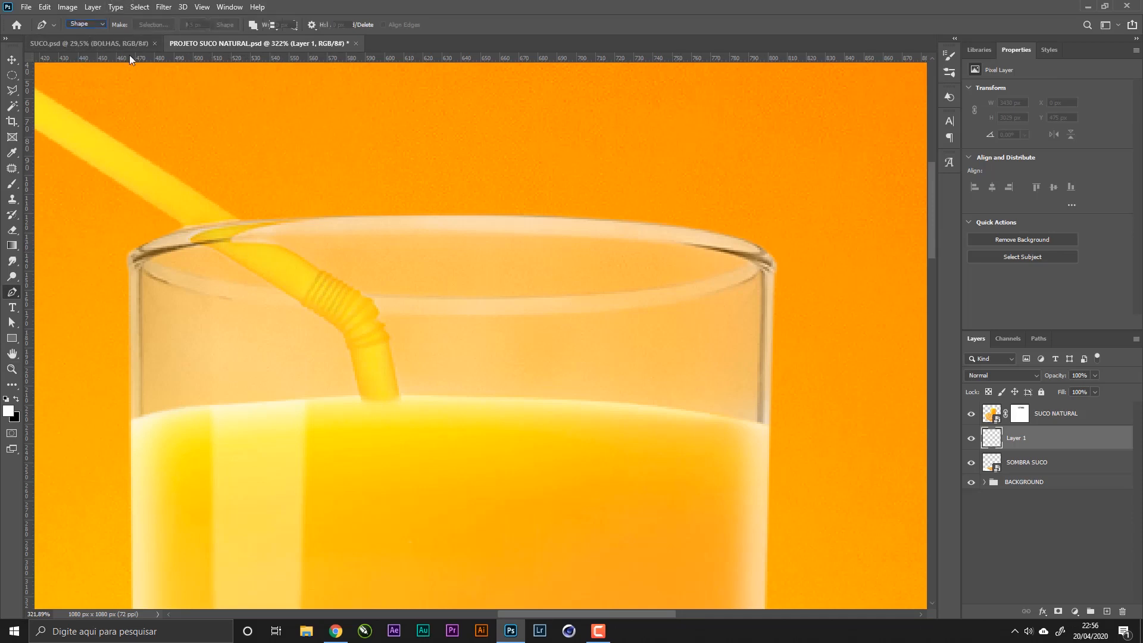
# - Set the shape's stroke color to the dark brown #5e410d sampled from the glass rim
pyautogui.click(132, 25)
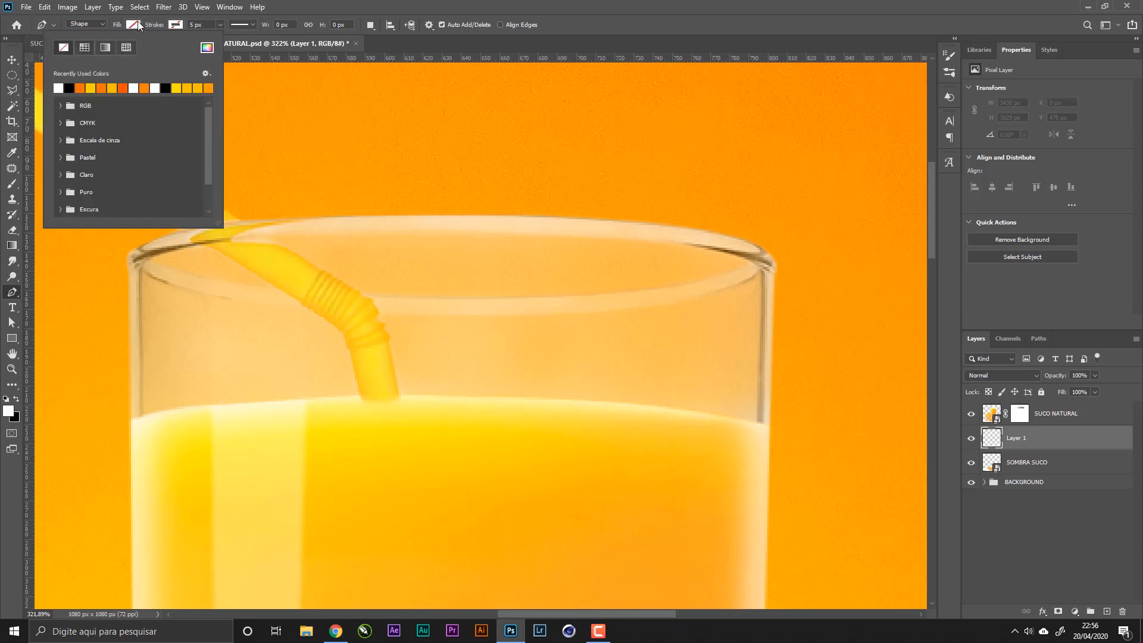
pyautogui.click(174, 24)
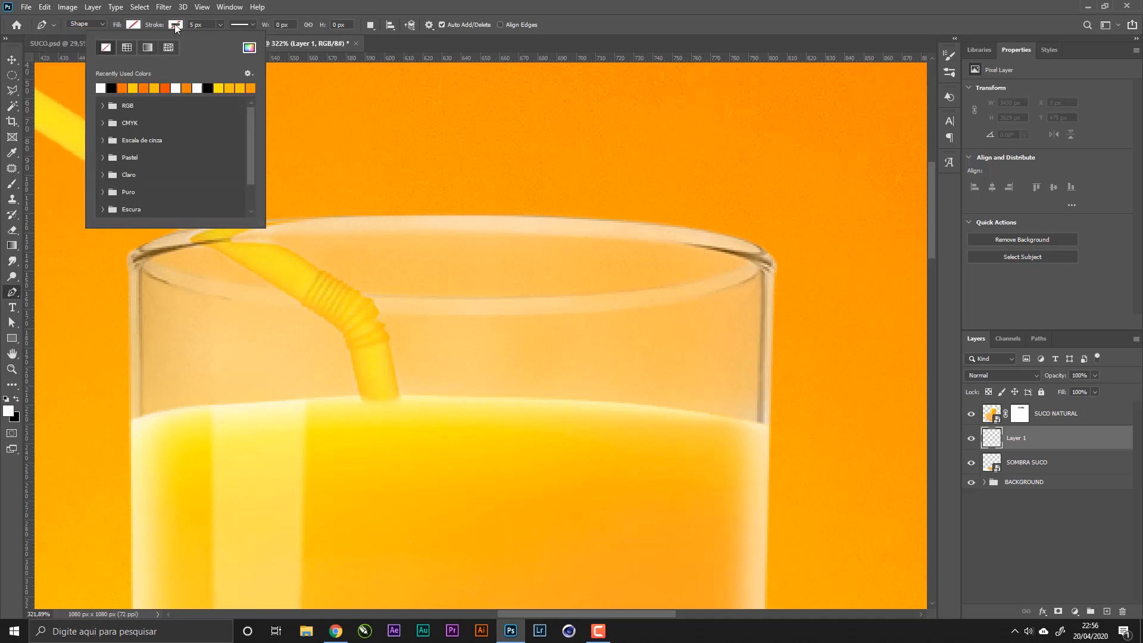
pyautogui.click(249, 48)
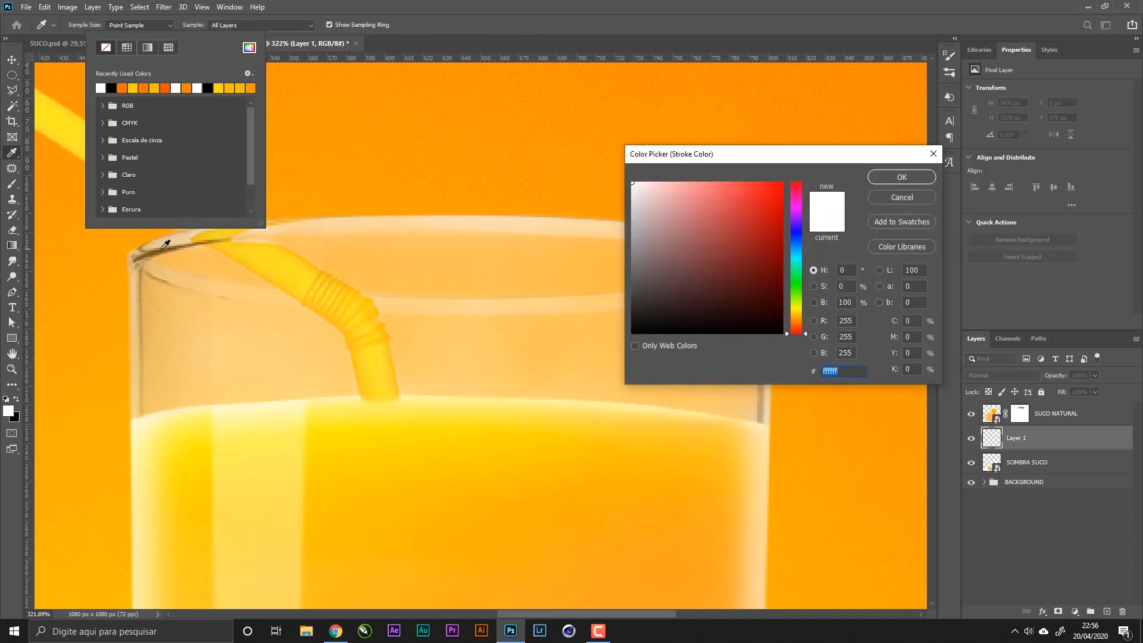
pyautogui.click(166, 244)
pyautogui.moveTo(731, 247); pyautogui.dragTo(762, 277)
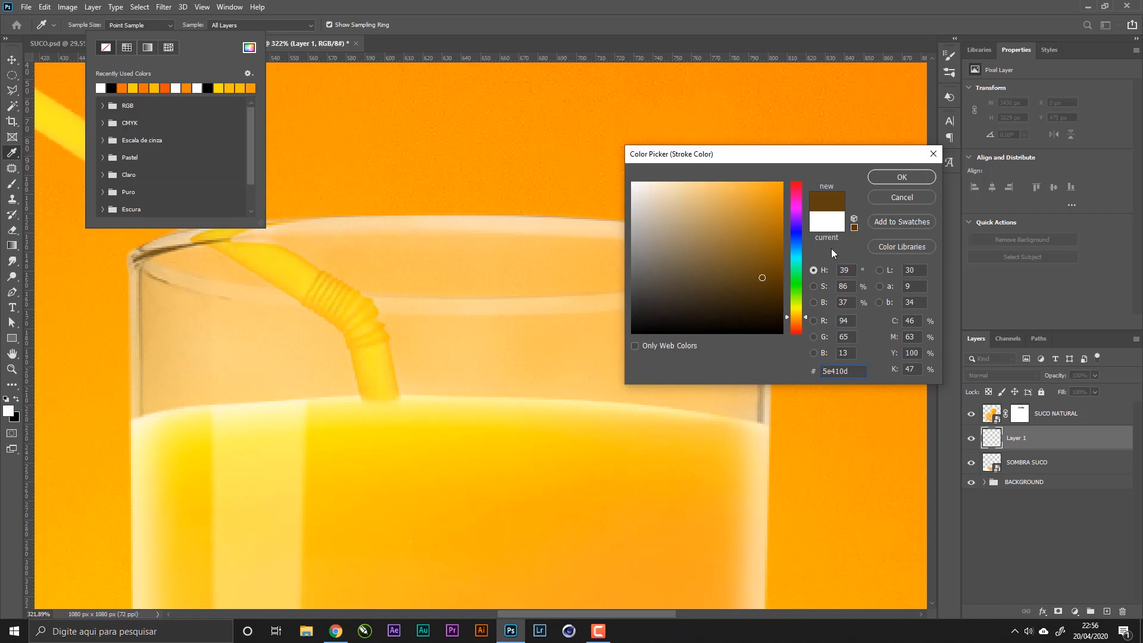
pyautogui.click(905, 177)
pyautogui.click(748, 6)
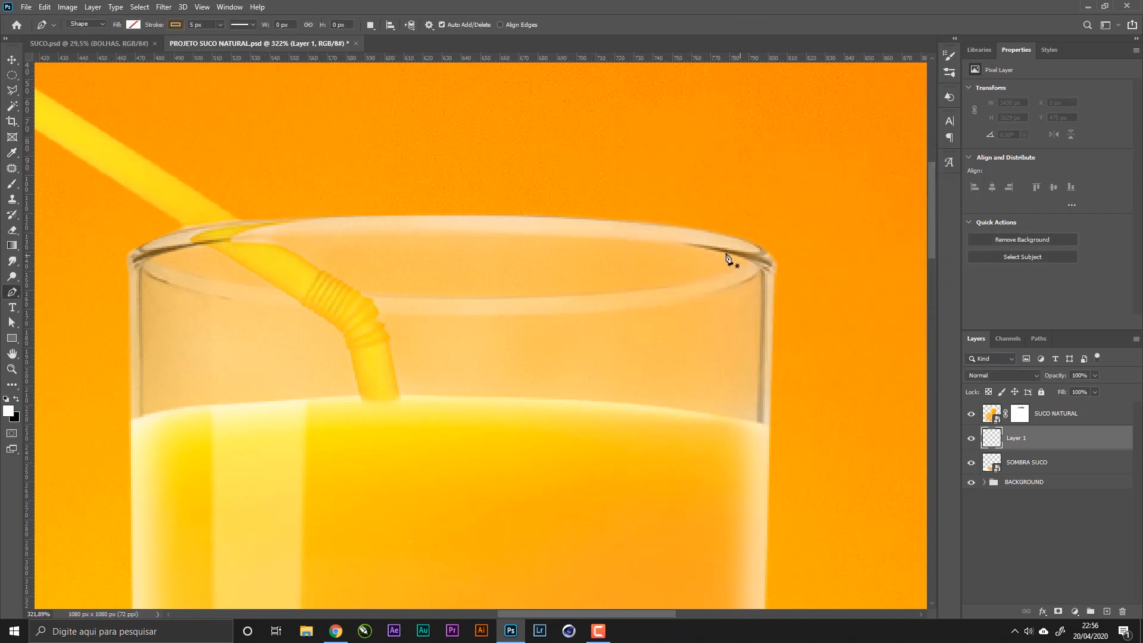
# - Draw a curved shape line about 253 px wide along the rim's inner back edge, from the straw to the dark line opposite
pyautogui.click(228, 238)
pyautogui.hotkey('ctrl', 'z')
pyautogui.click(224, 238)
pyautogui.hotkey('ctrl', 'z')
pyautogui.click(228, 239)
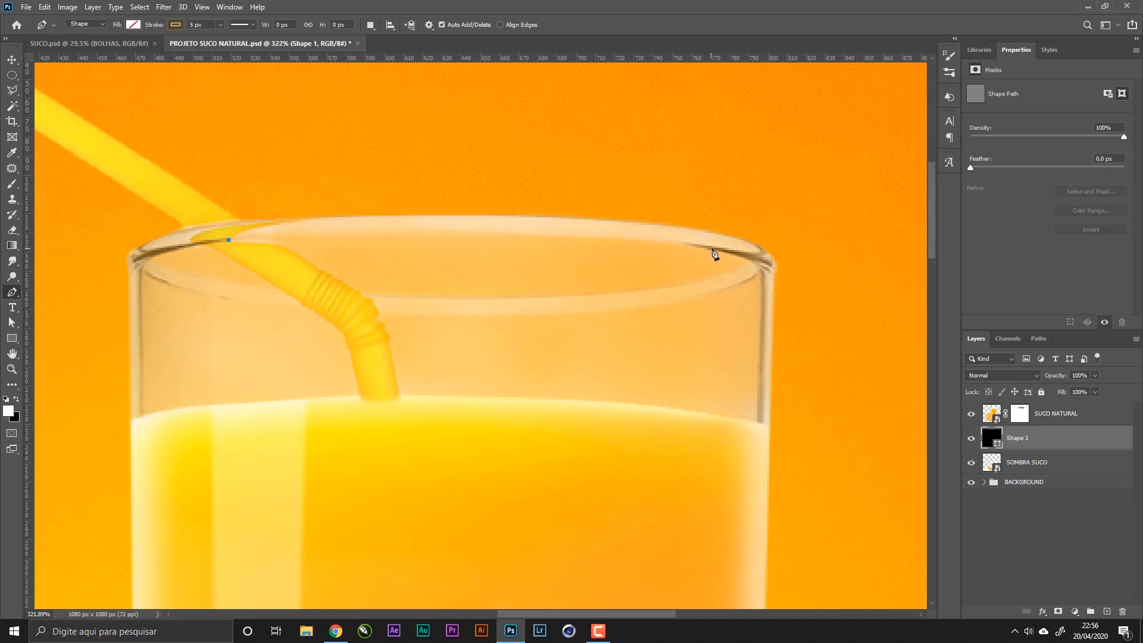
pyautogui.moveTo(712, 247); pyautogui.dragTo(899, 282)
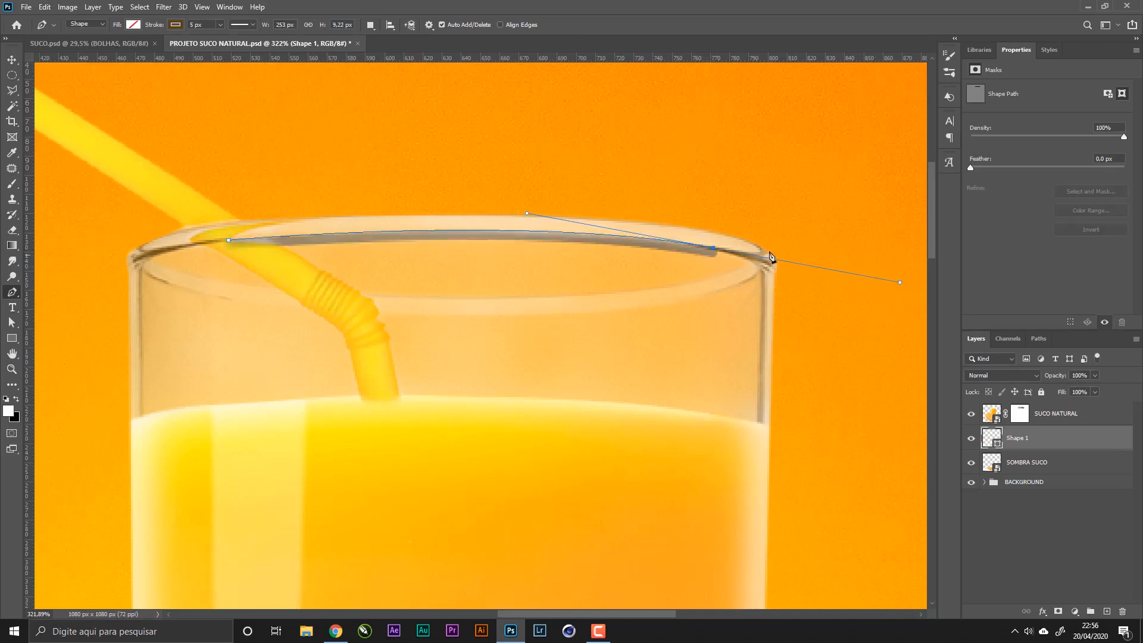
pyautogui.keyDown('alt'); pyautogui.click(714, 248); pyautogui.keyUp('alt')
pyautogui.keyDown('ctrl'); pyautogui.click(840, 244); pyautogui.keyUp('ctrl')
# - Thin the rim line's stroke to 2 px and finally to 1 px, and switch to the Move tool
pyautogui.moveTo(200, 26); pyautogui.dragTo(153, 25)
pyautogui.write('2')
pyautogui.press('Return')
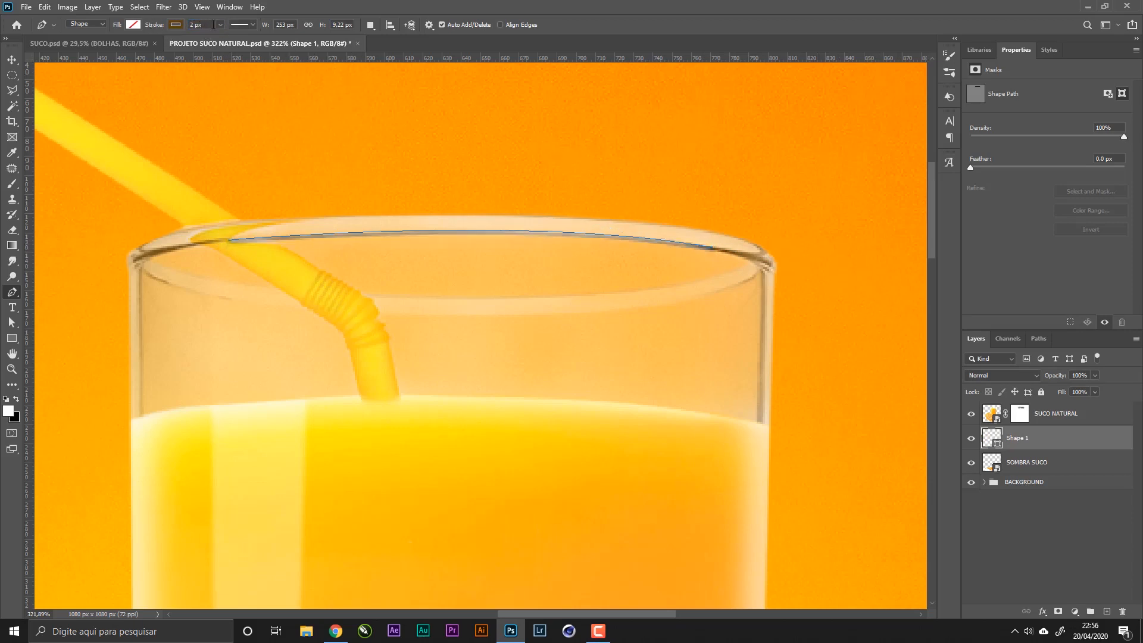
pyautogui.moveTo(203, 25); pyautogui.dragTo(152, 28)
pyautogui.write('1')
pyautogui.press('Return')
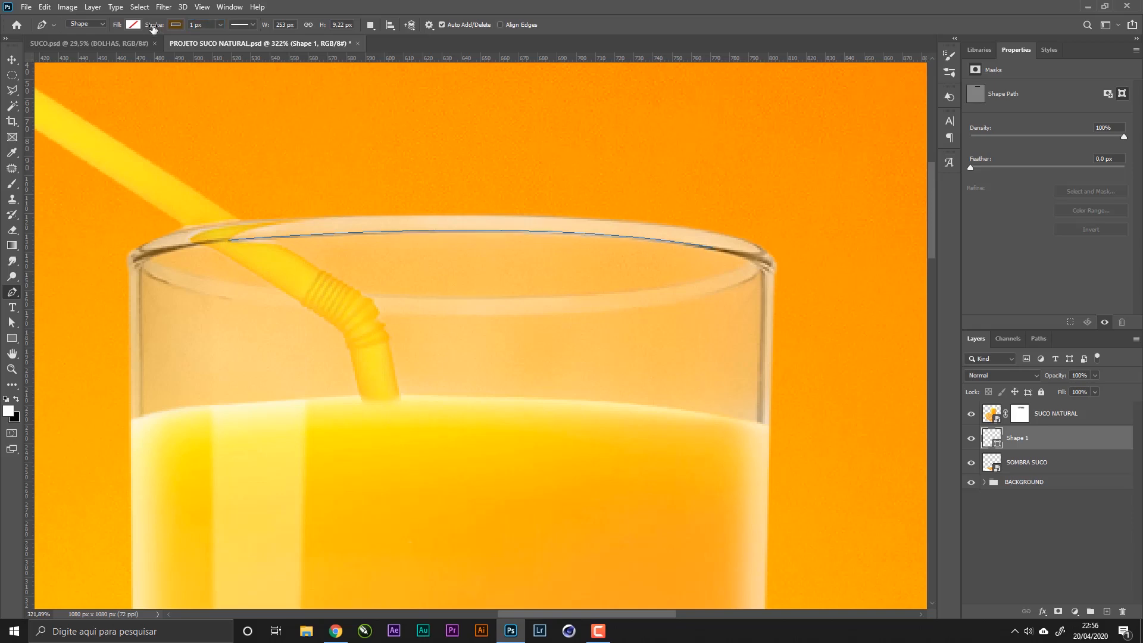
pyautogui.click(10, 58)
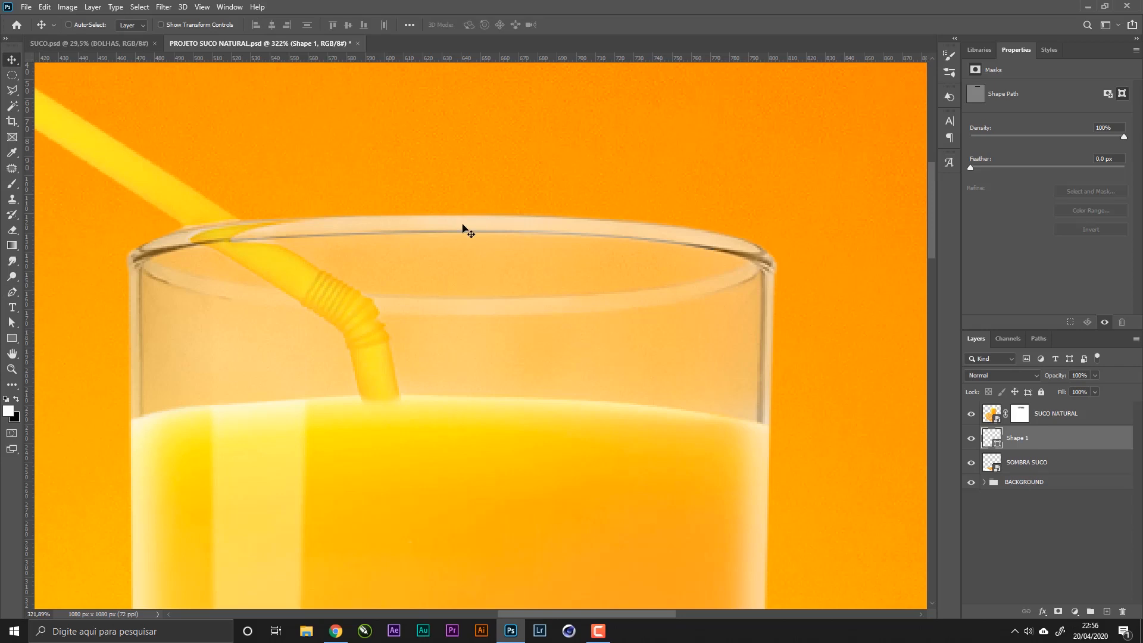
# - Move the Shape 1 rim line layer above the SUCO NATURAL layer
pyautogui.press('a')
pyautogui.moveTo(1048, 438); pyautogui.dragTo(1059, 407)
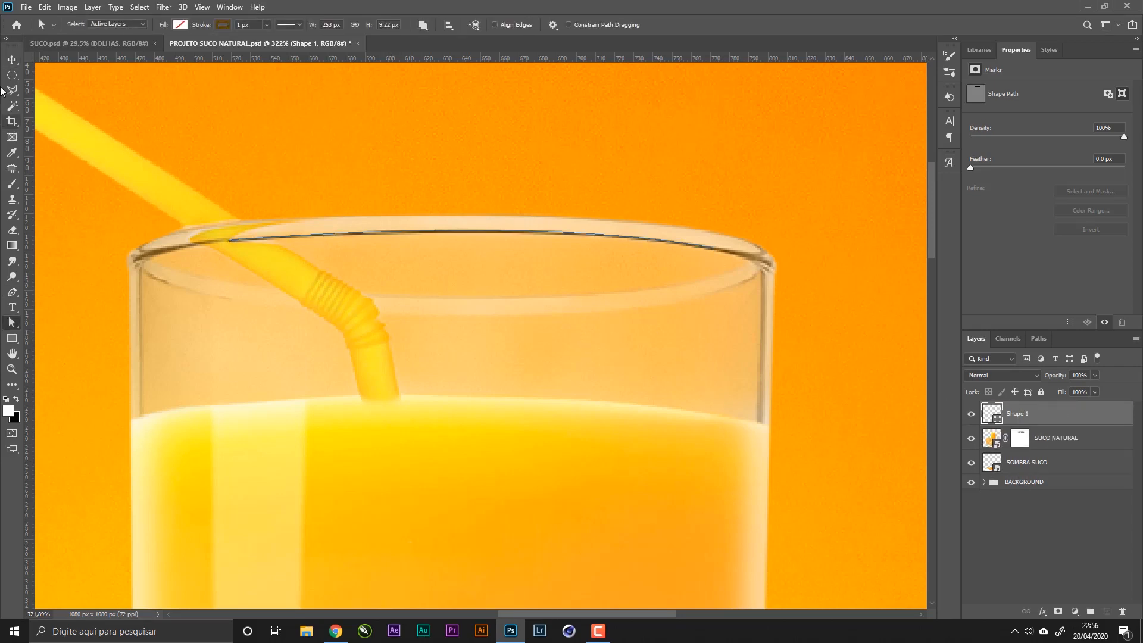
pyautogui.press('p')
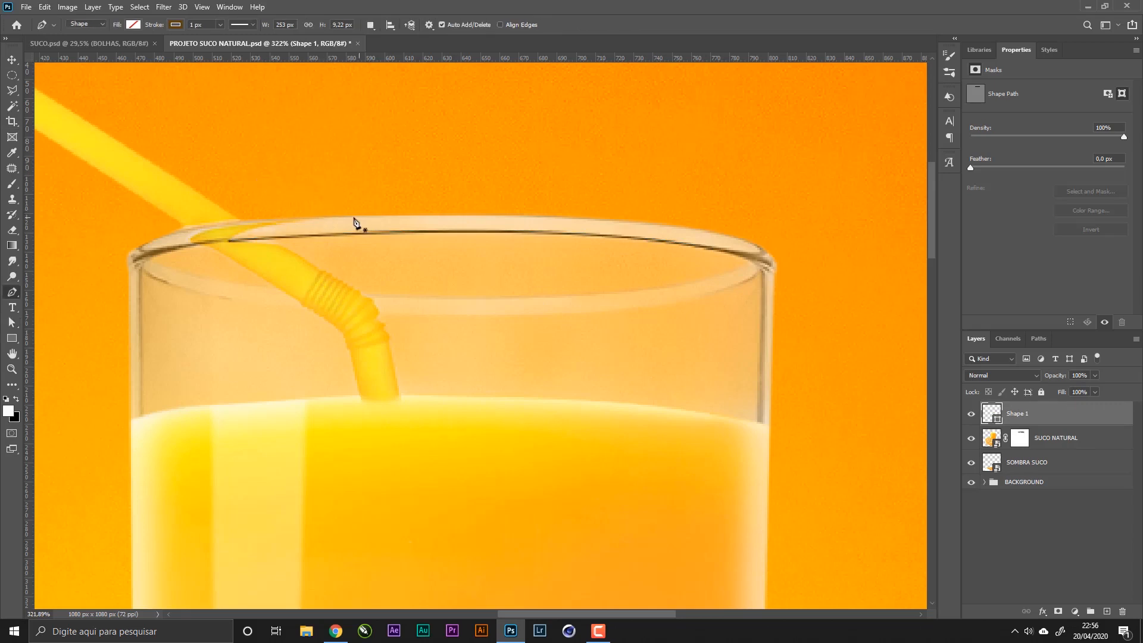
pyautogui.hotkey('ctrl', '[')
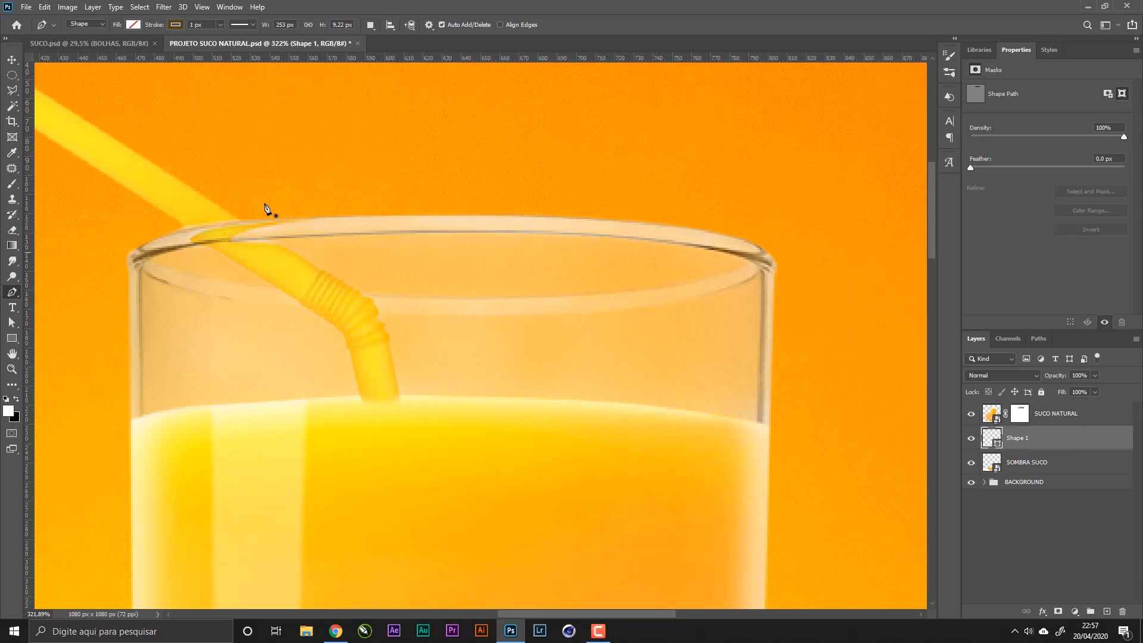
pyautogui.click(11, 59)
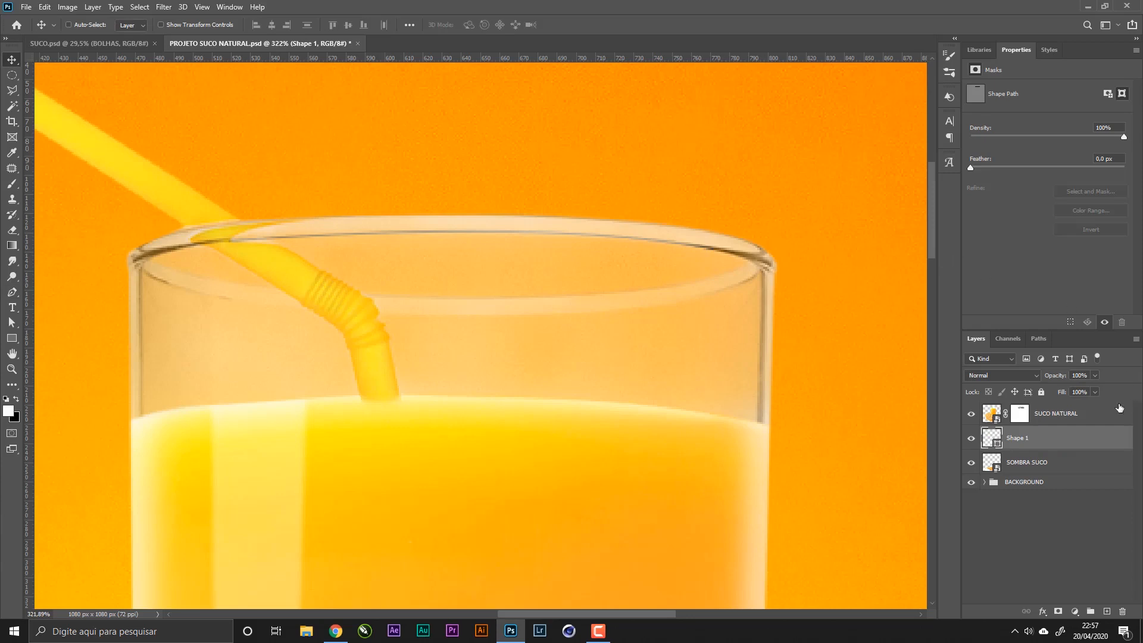
pyautogui.moveTo(1048, 441); pyautogui.dragTo(1066, 408)
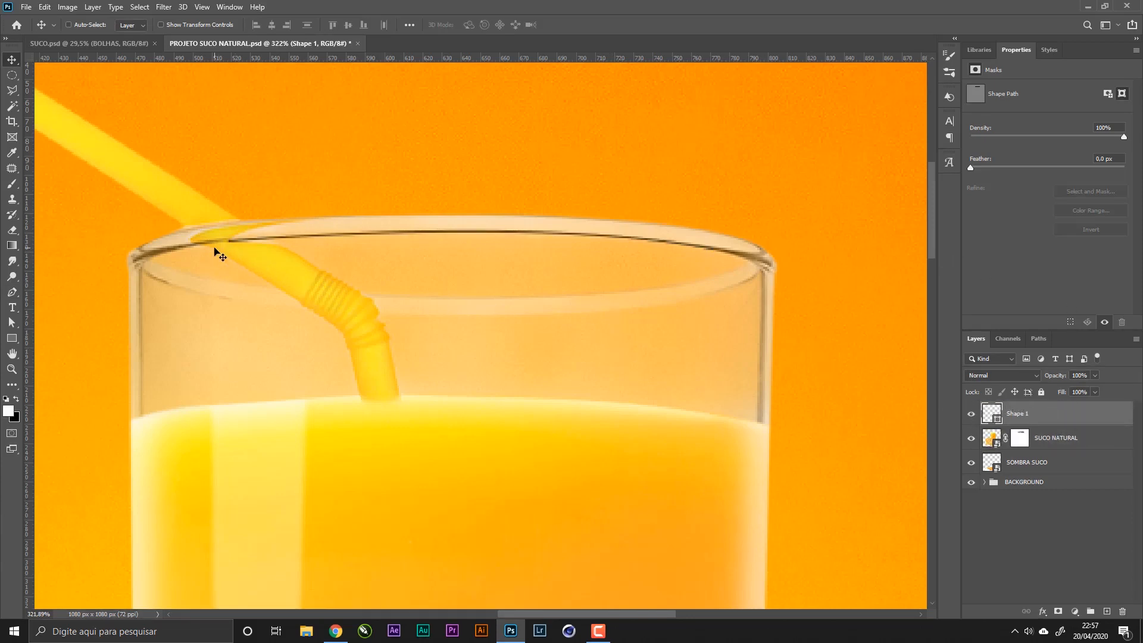
# - Extend the rim line's straw-side end point to meet the glass's dark rim edge, making the line about 257 px wide
pyautogui.press('a')
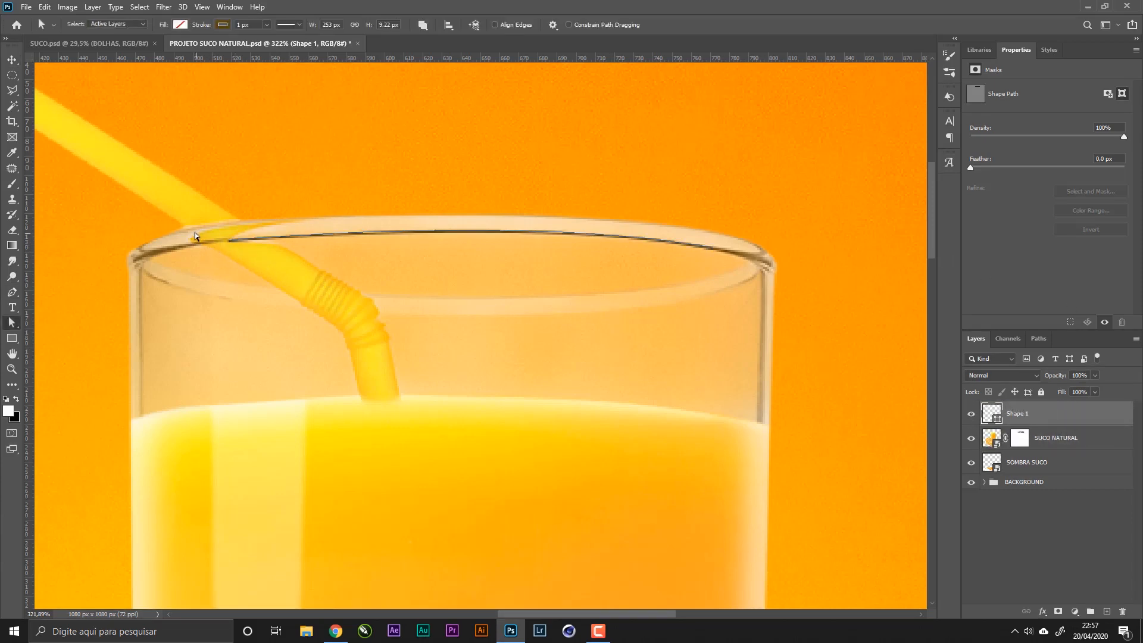
pyautogui.rightClick(11, 325)
pyautogui.click(49, 323)
pyautogui.click(229, 241)
pyautogui.press('Up')
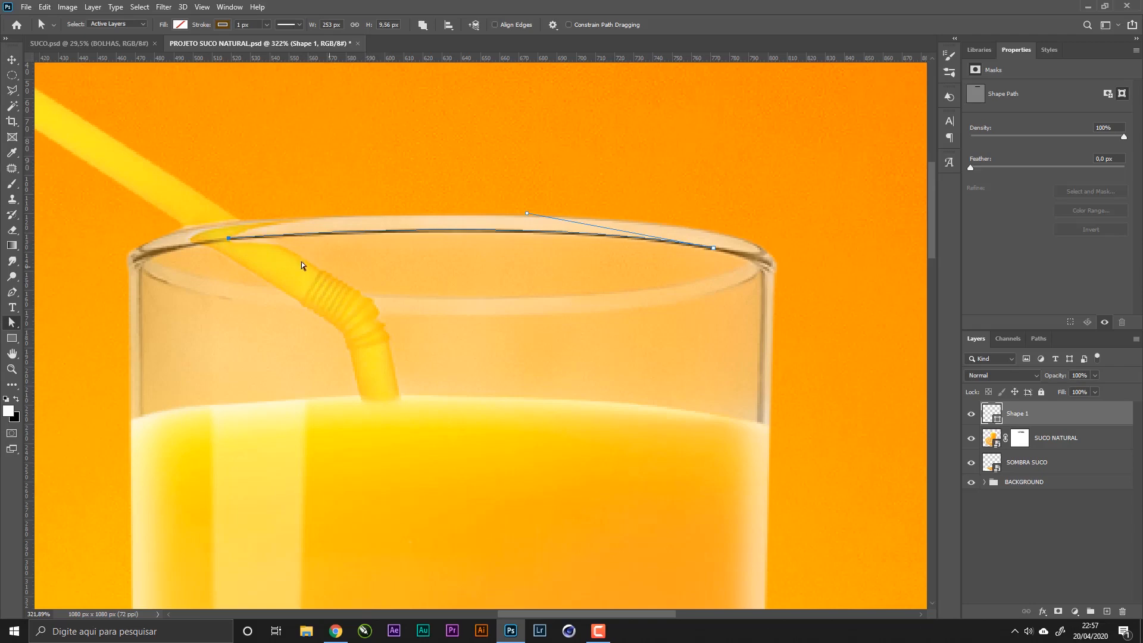
pyautogui.press('d')
pyautogui.press('z')
pyautogui.moveTo(181, 237); pyautogui.dragTo(444, 283)
pyautogui.press('a')
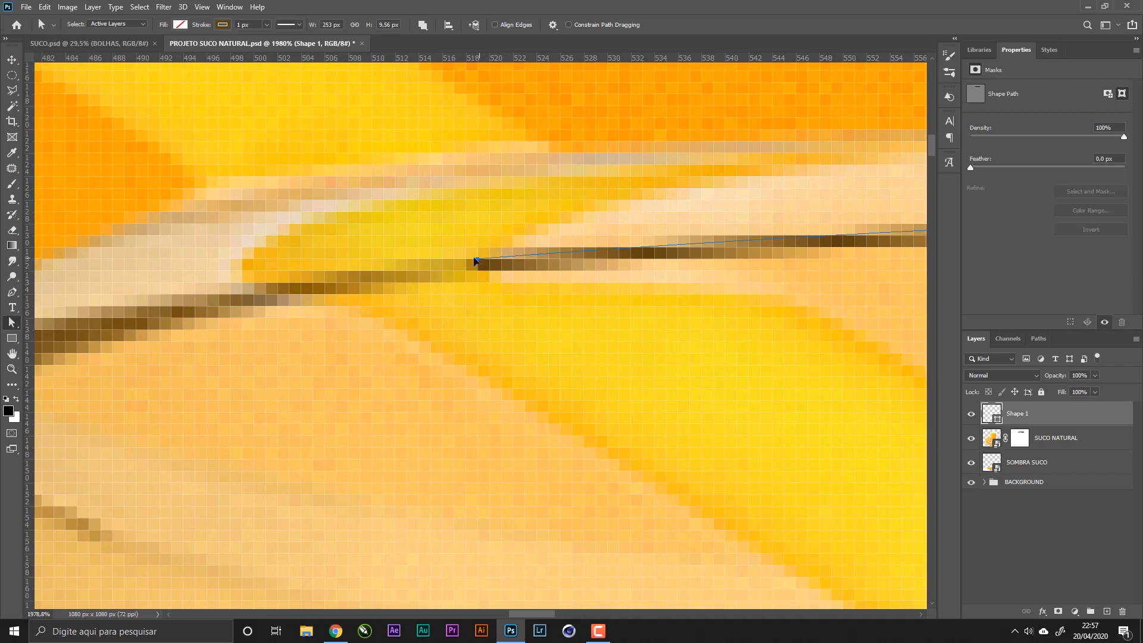
pyautogui.moveTo(475, 261); pyautogui.dragTo(433, 270)
pyautogui.press('z')
pyautogui.moveTo(477, 304); pyautogui.dragTo(354, 313)
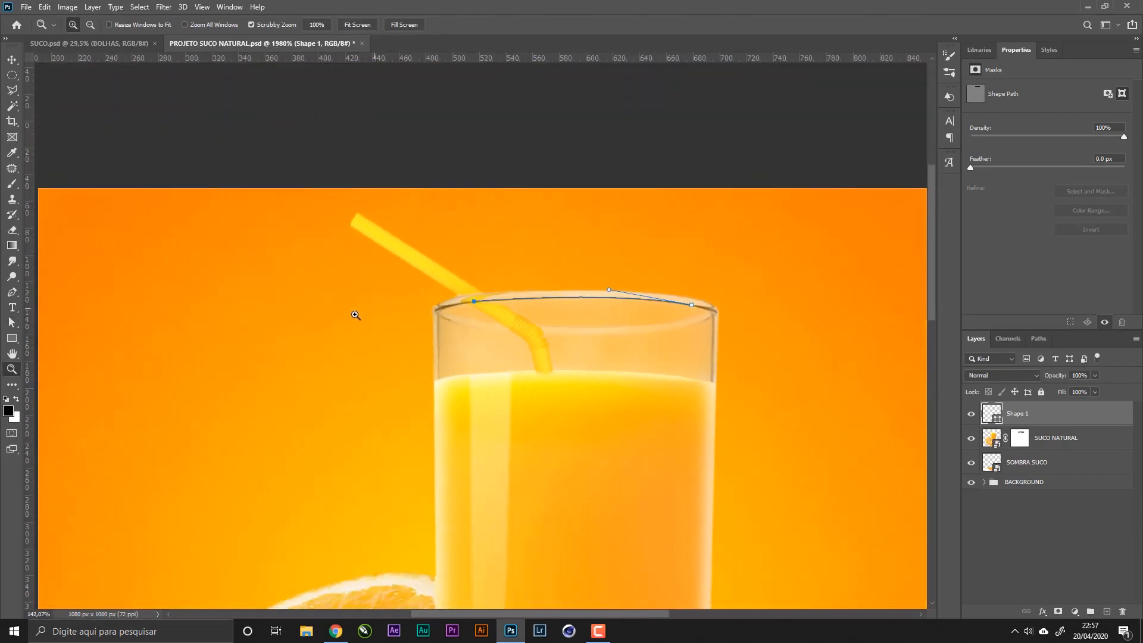
# - Lower the Shape 1 layer's opacity to 72% and save the document
pyautogui.click(12, 60)
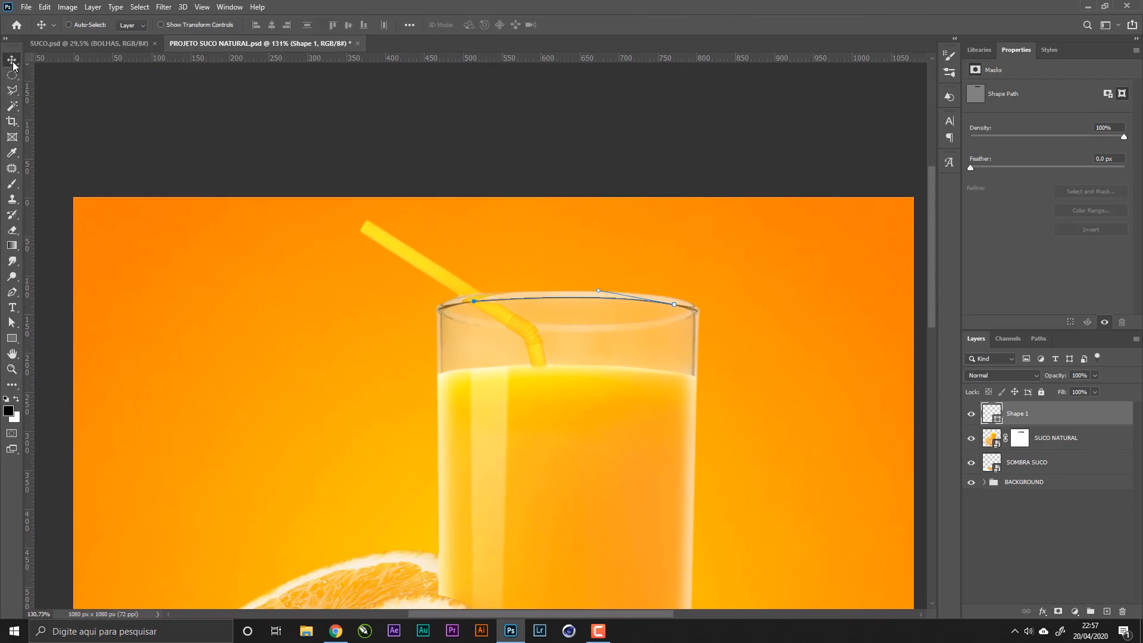
pyautogui.press('z')
pyautogui.moveTo(624, 277); pyautogui.dragTo(645, 286)
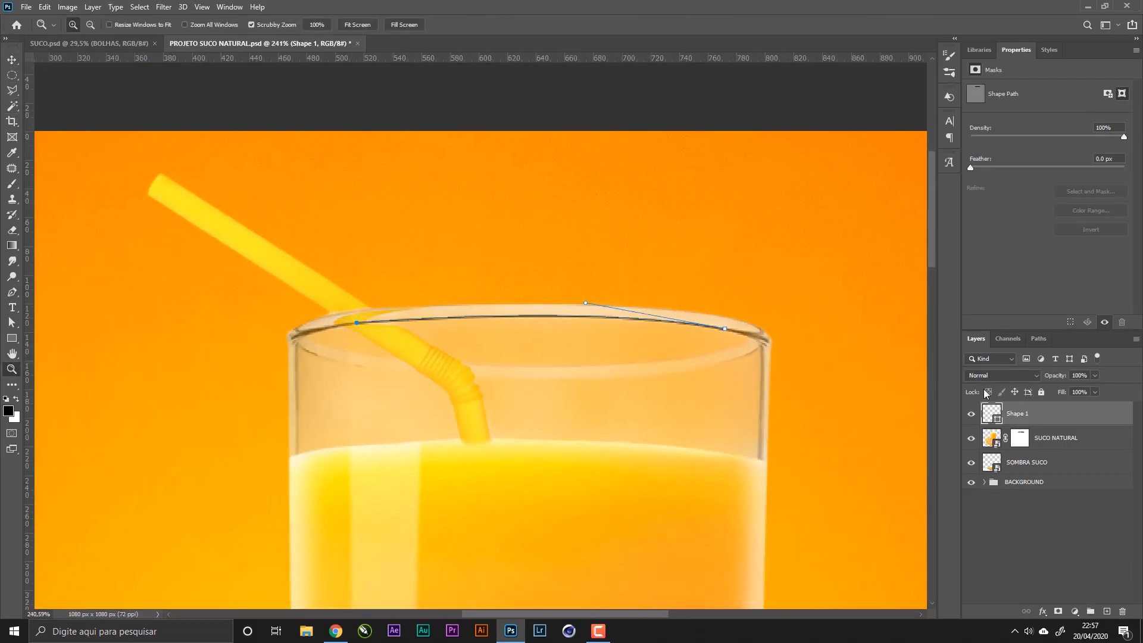
pyautogui.click(1096, 375)
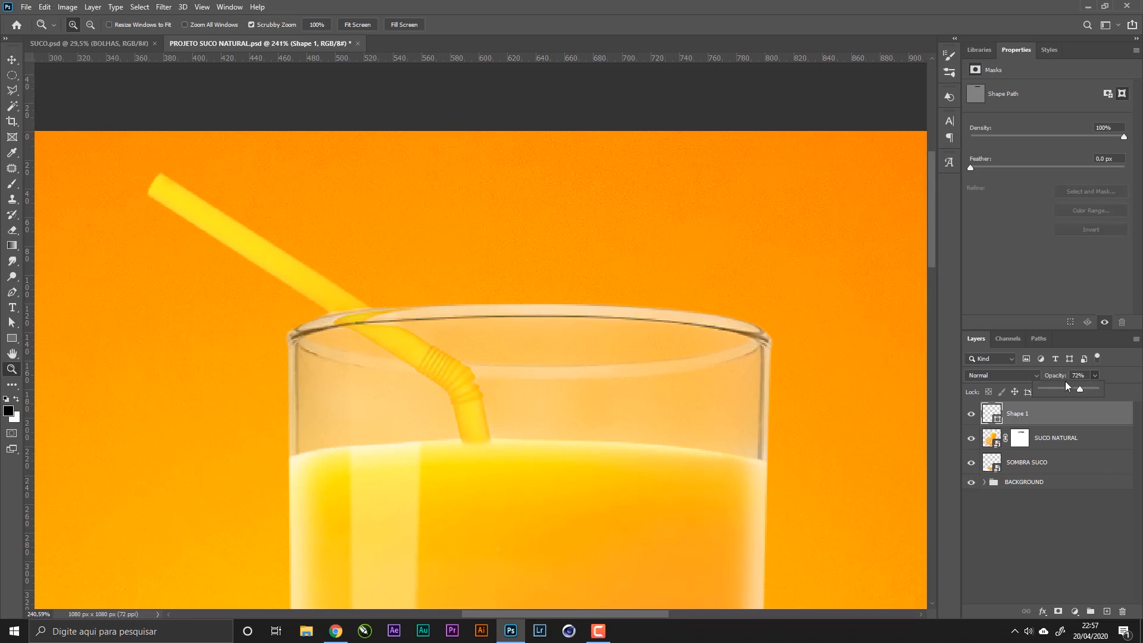
pyautogui.click(10, 60)
pyautogui.hotkey('ctrl', 's')
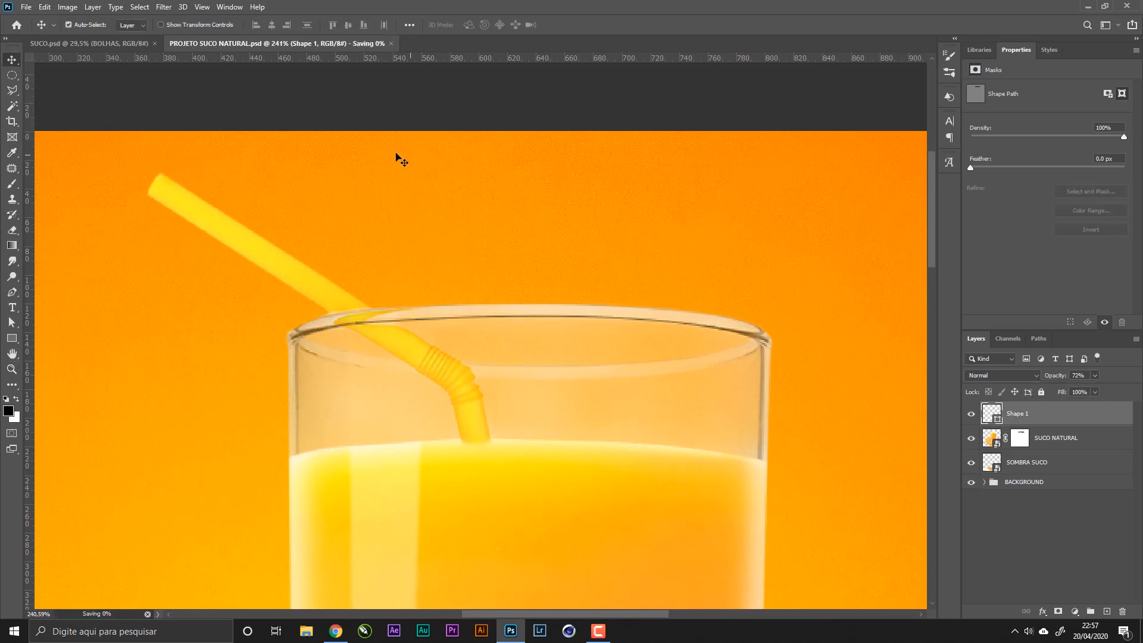
# - Examine the glass rim, the full poster composition and the clear base of the glass
pyautogui.moveTo(527, 271); pyautogui.dragTo(475, 184)
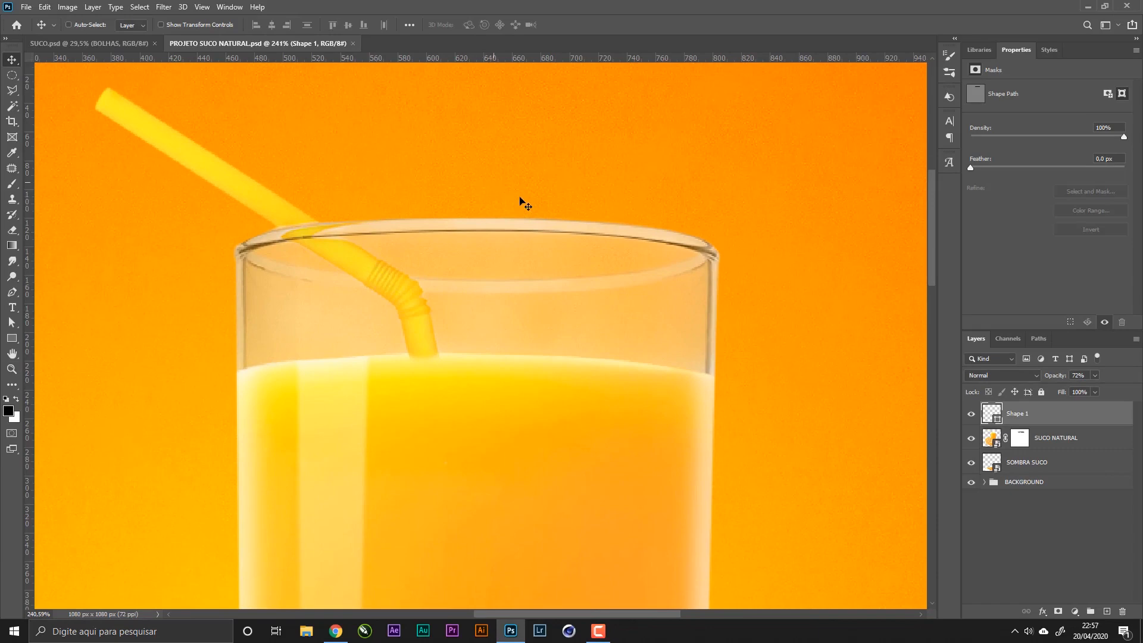
pyautogui.press('z')
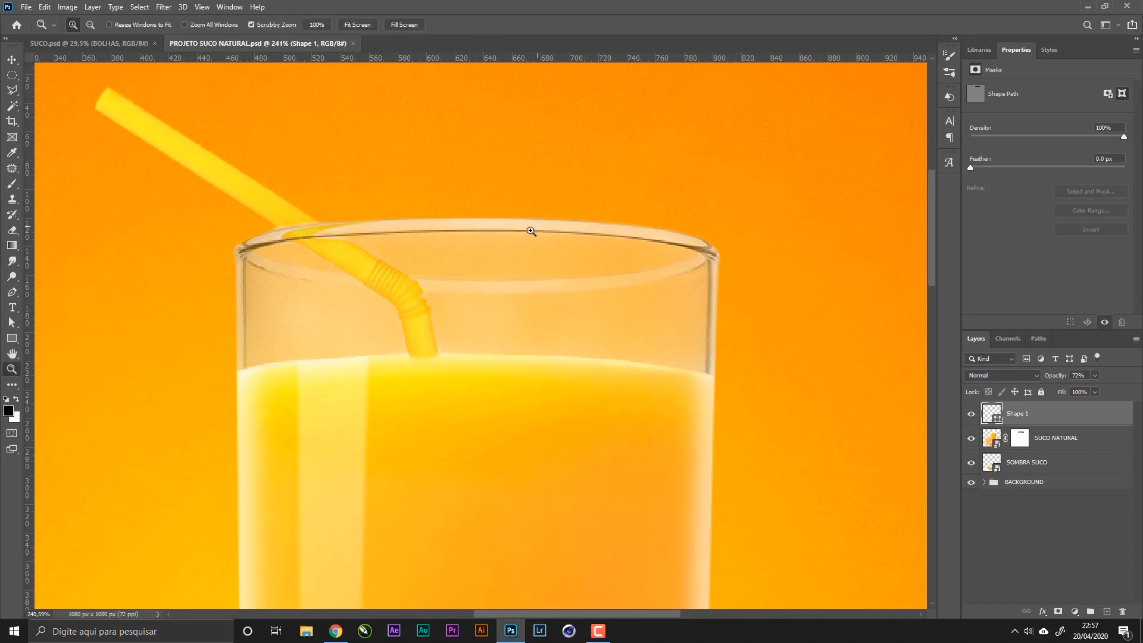
pyautogui.moveTo(530, 233); pyautogui.dragTo(463, 232)
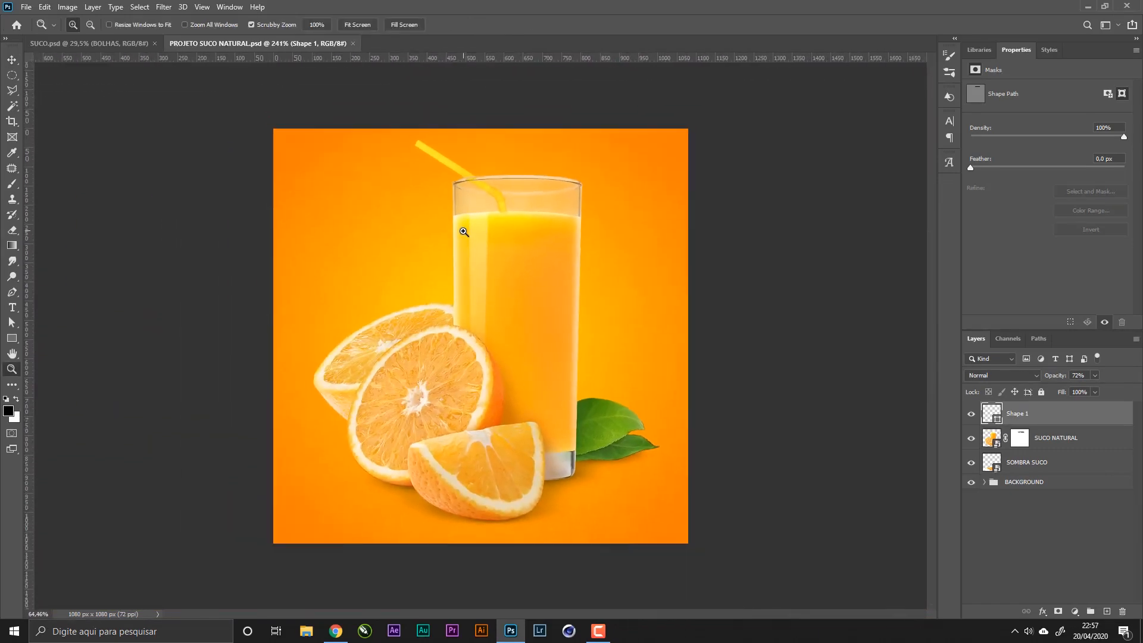
pyautogui.moveTo(557, 187); pyautogui.dragTo(562, 222)
pyautogui.moveTo(576, 278); pyautogui.dragTo(549, 274)
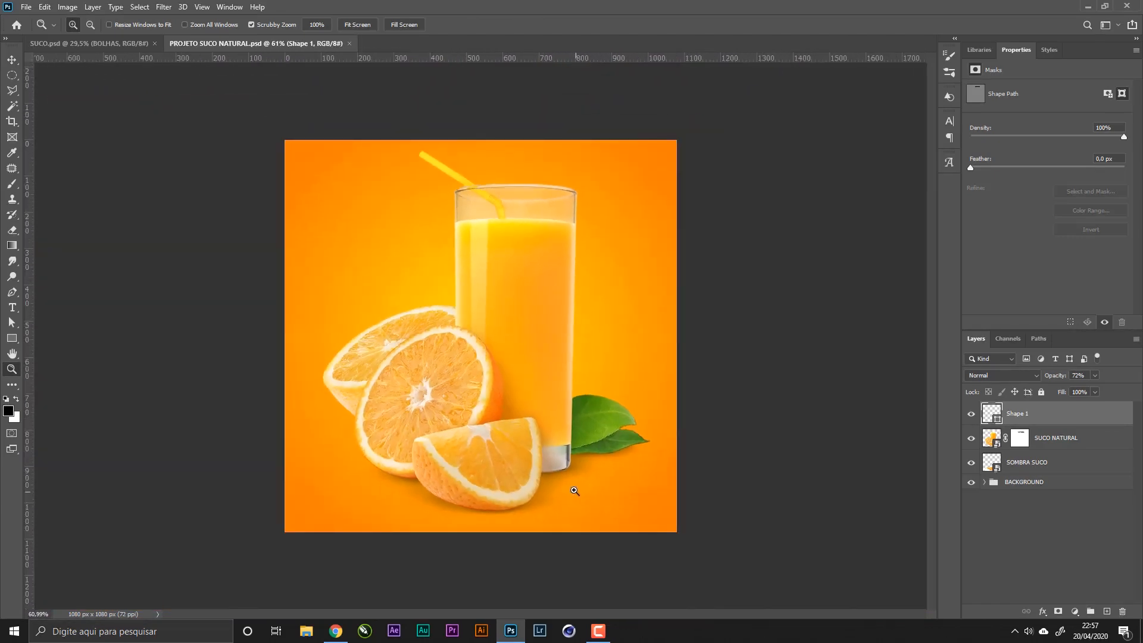
pyautogui.moveTo(547, 468); pyautogui.dragTo(621, 472)
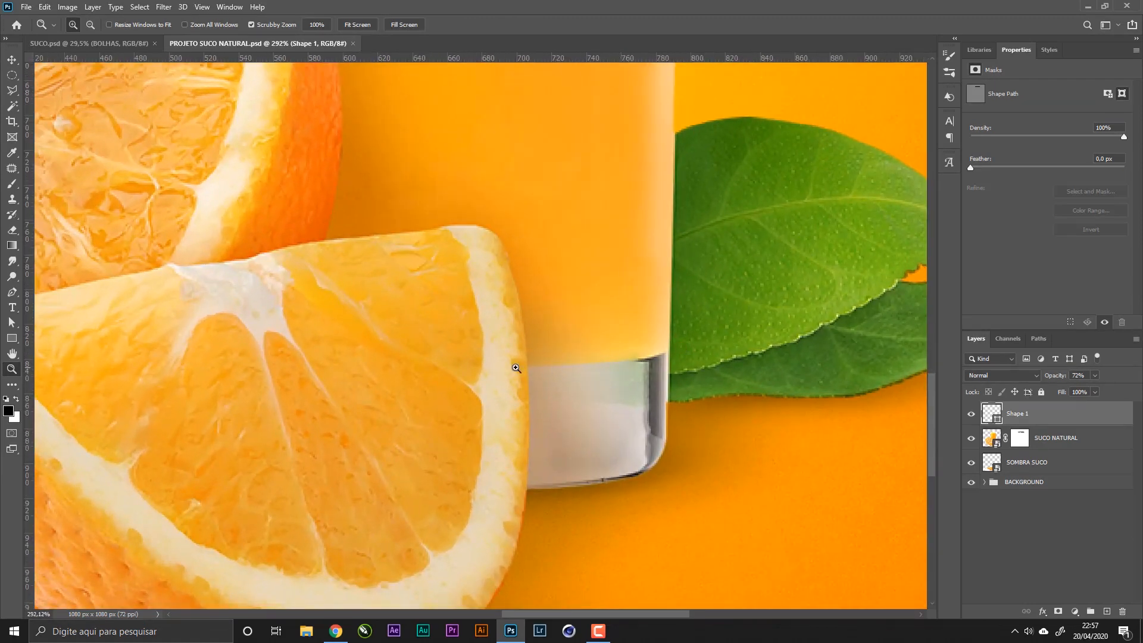
pyautogui.press('p')
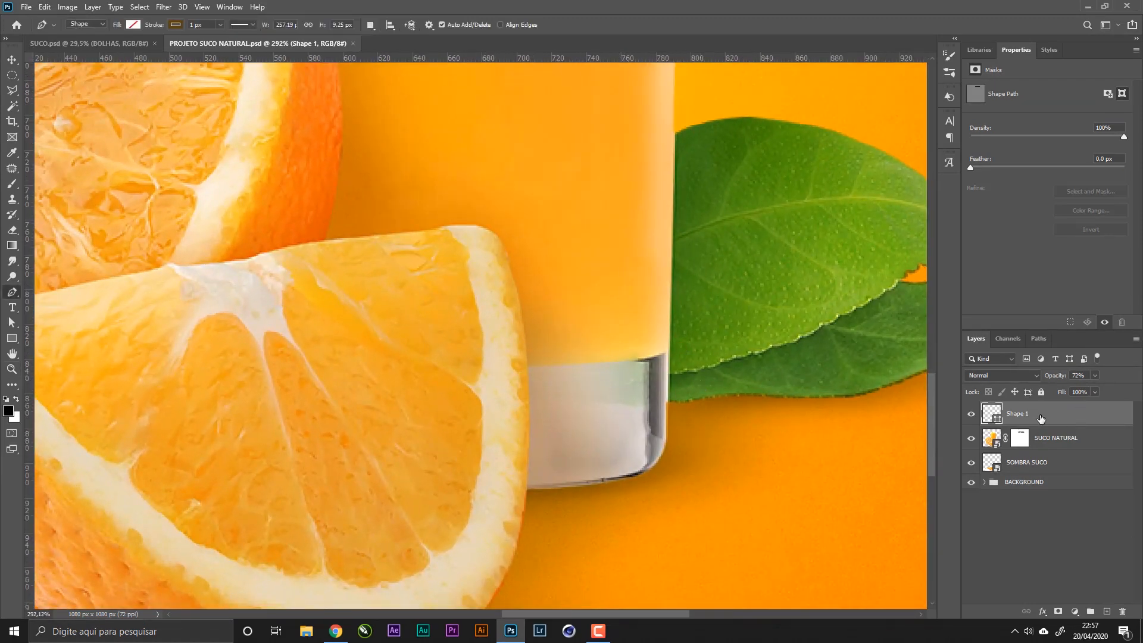
pyautogui.click(1054, 438)
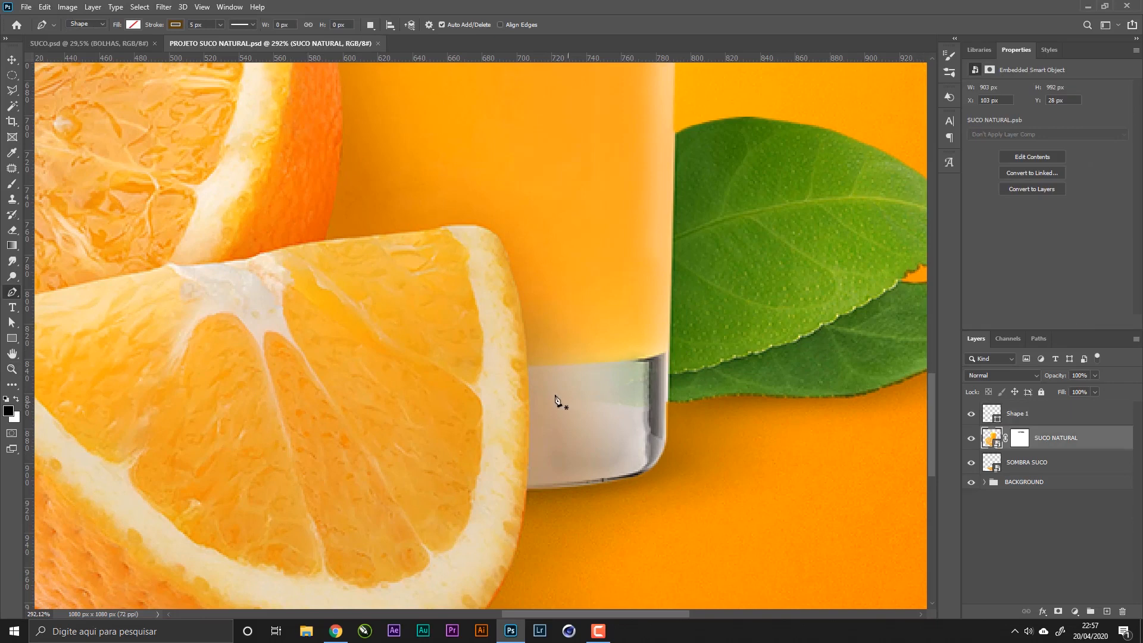
pyautogui.click(526, 366)
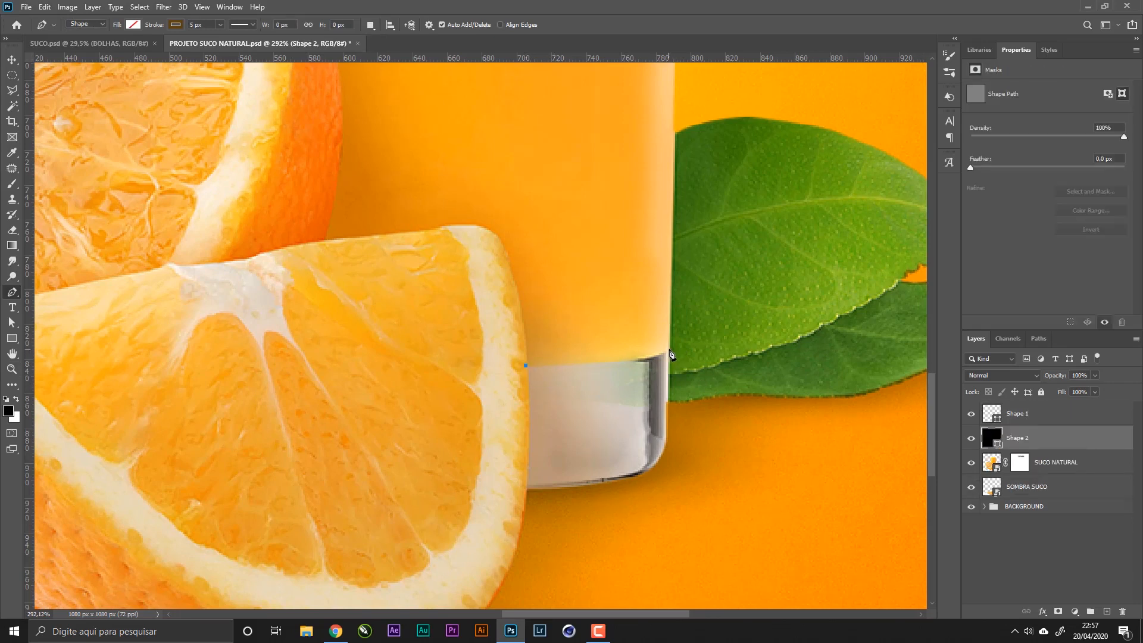
pyautogui.moveTo(669, 350); pyautogui.dragTo(691, 334)
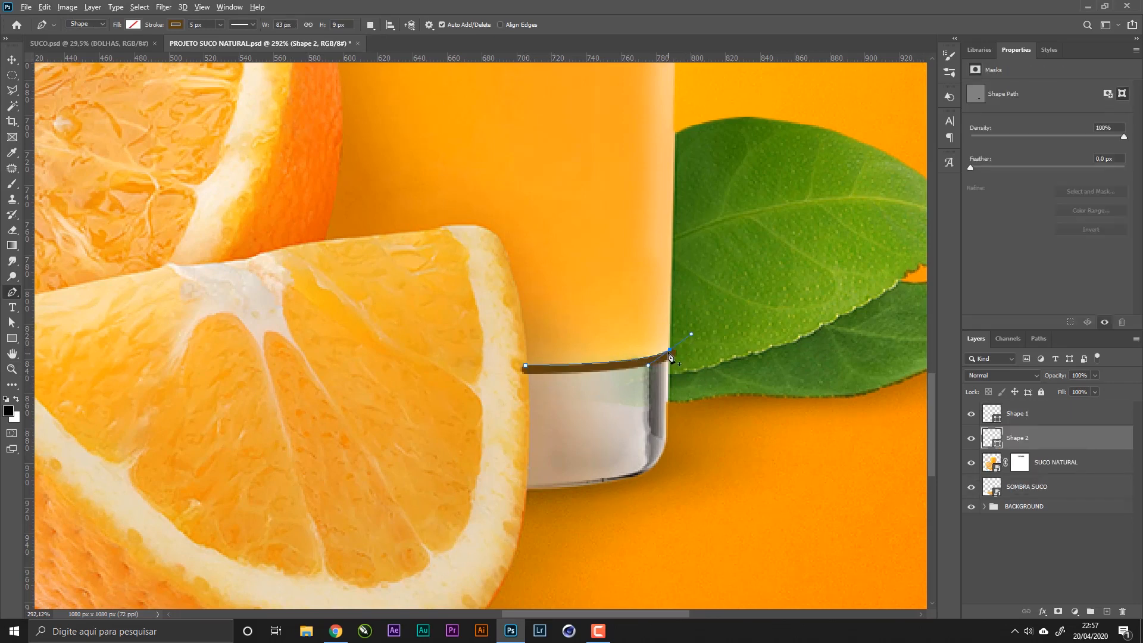
pyautogui.hotkey('ctrl', 'z')
pyautogui.hotkey('ctrl', 'z')
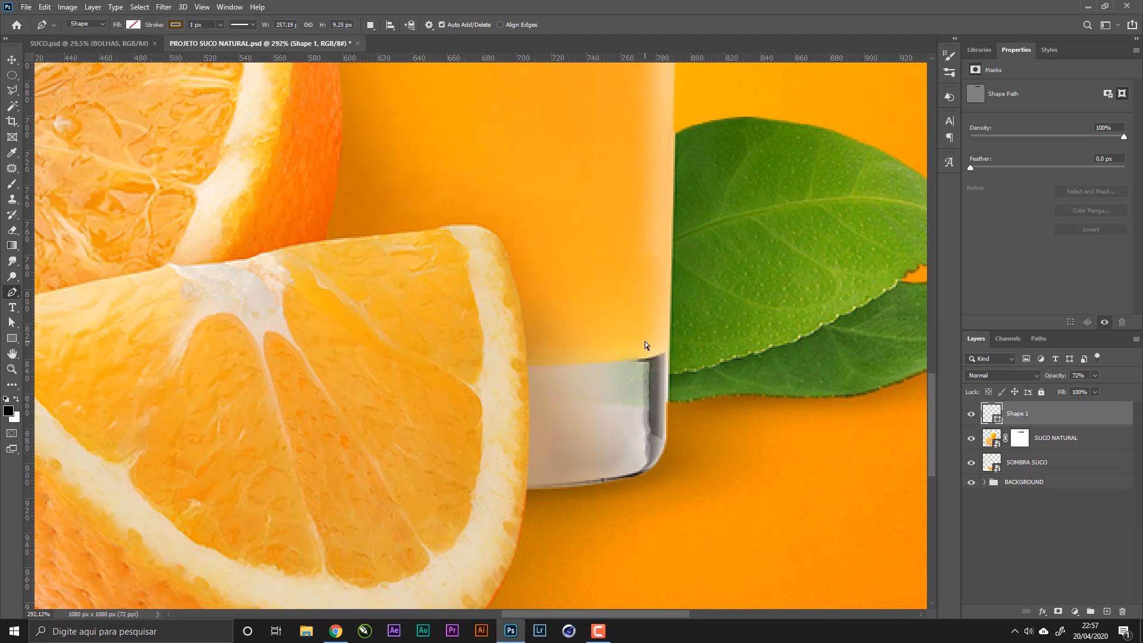
# - Set the Pen tool to Path mode and draw a closed path around the clear glass base visible beside the orange wedge
pyautogui.click(84, 25)
pyautogui.click(82, 43)
pyautogui.click(525, 365)
pyautogui.moveTo(670, 349); pyautogui.dragTo(682, 331)
pyautogui.keyDown('alt'); pyautogui.click(669, 350); pyautogui.keyUp('alt')
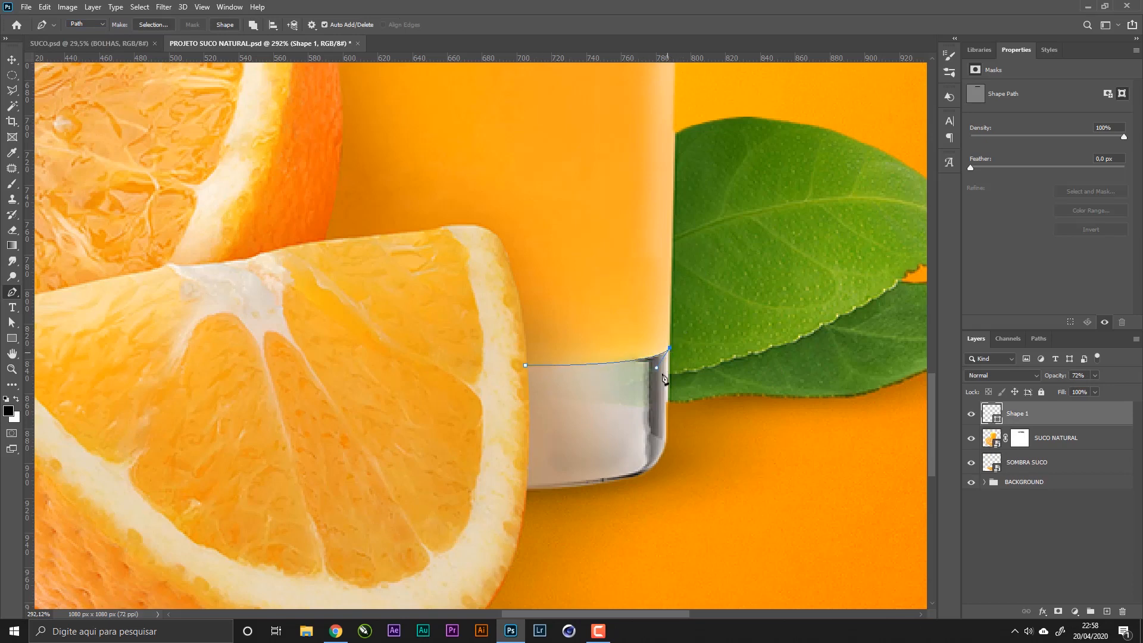
pyautogui.moveTo(666, 444); pyautogui.dragTo(666, 452)
pyautogui.moveTo(527, 490); pyautogui.dragTo(510, 487)
pyautogui.keyDown('alt'); pyautogui.click(527, 488); pyautogui.keyUp('alt')
pyautogui.moveTo(525, 366); pyautogui.dragTo(517, 364)
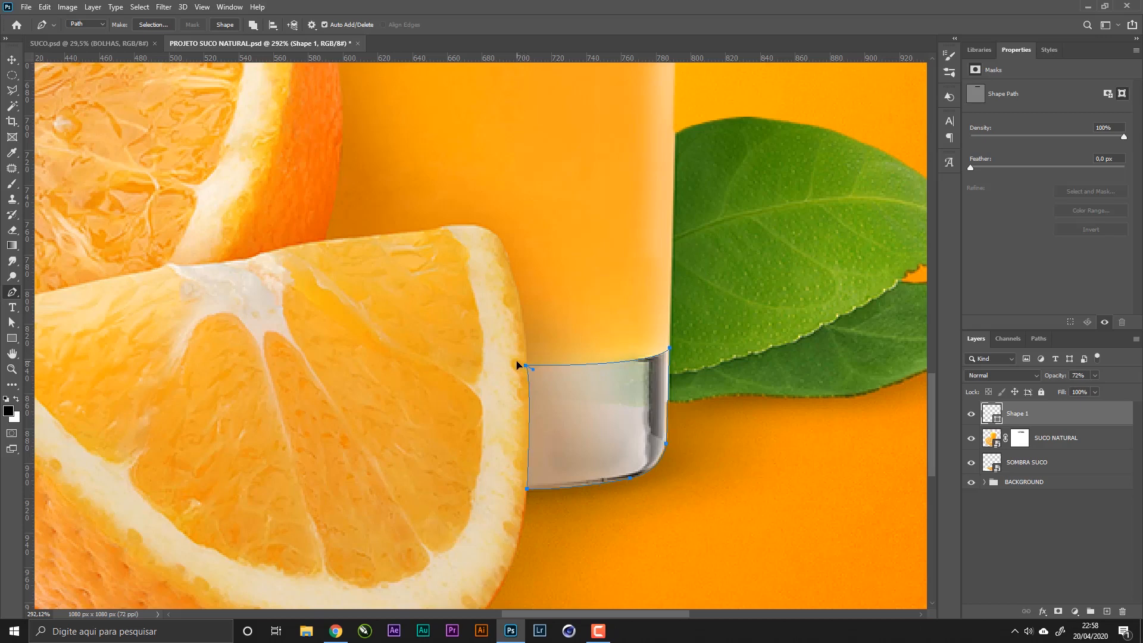
# - Convert the glass-base path into a new anti-aliased selection with a 0.3 px feather radius
pyautogui.rightClick(637, 390)
pyautogui.click(660, 172)
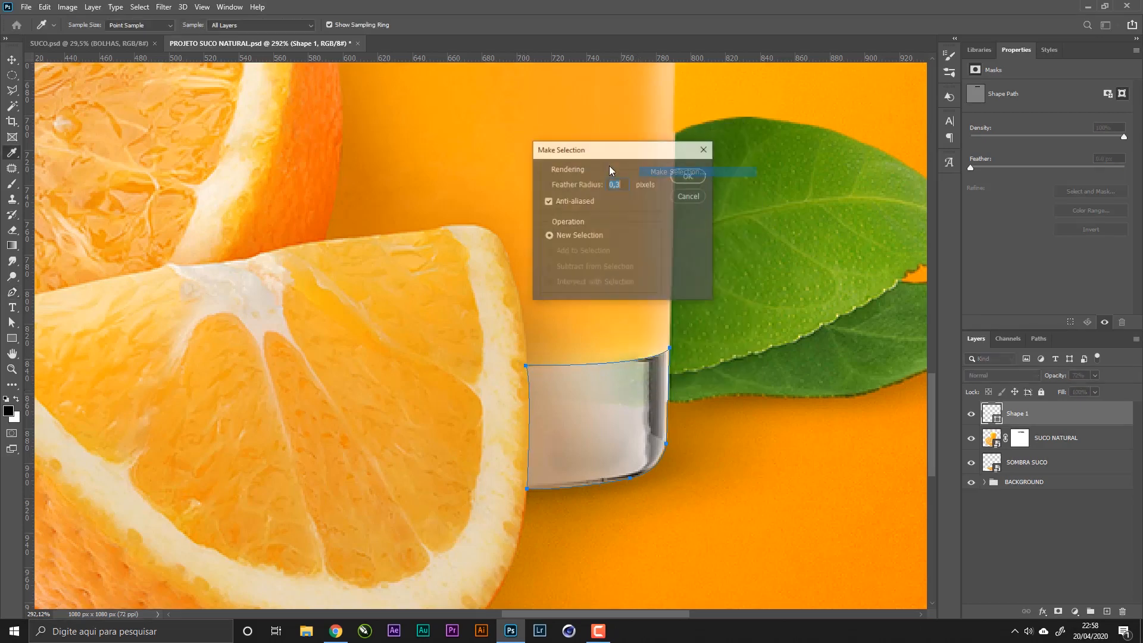
pyautogui.click(685, 176)
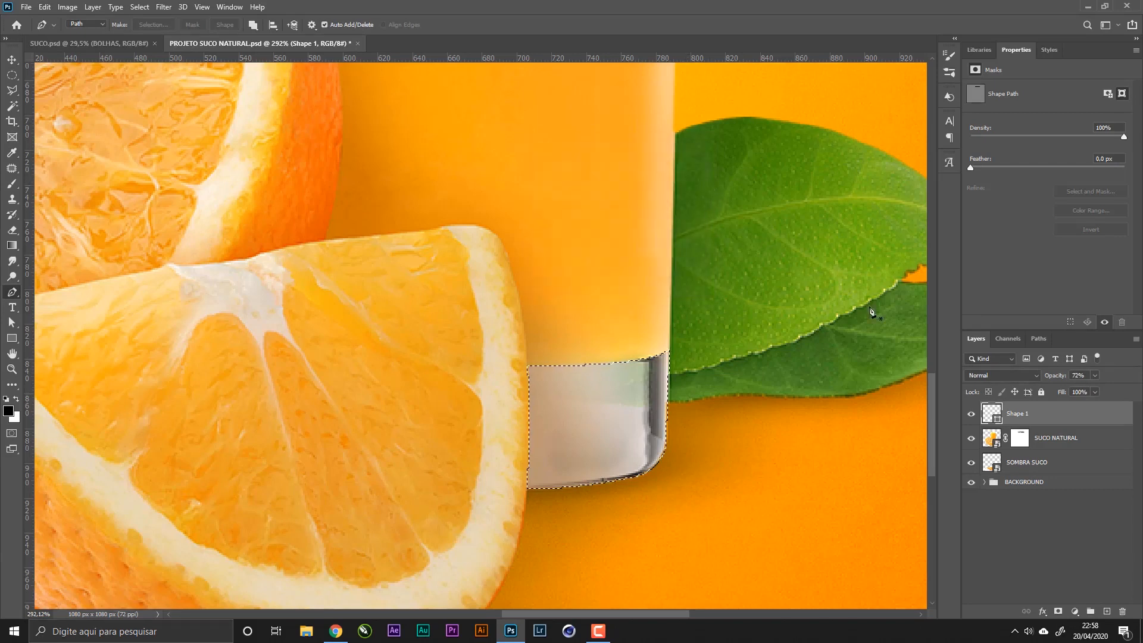
# - Target the SUCO NATURAL layer mask and set up a soft round brush at 136 px and 8% opacity with black as foreground color
pyautogui.click(1070, 448)
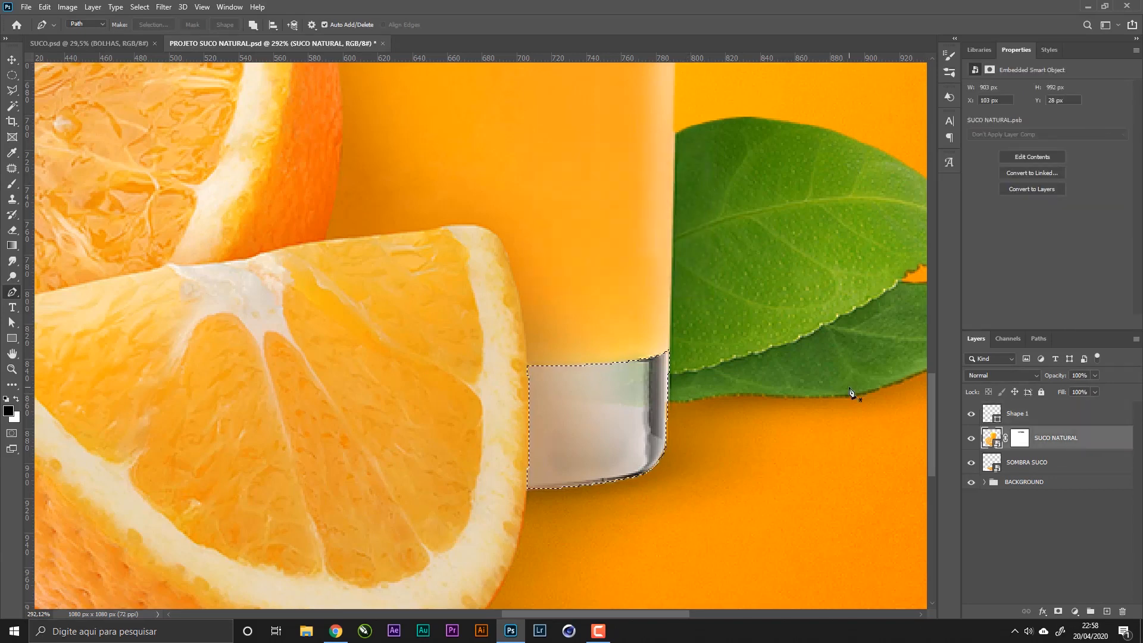
pyautogui.press('b')
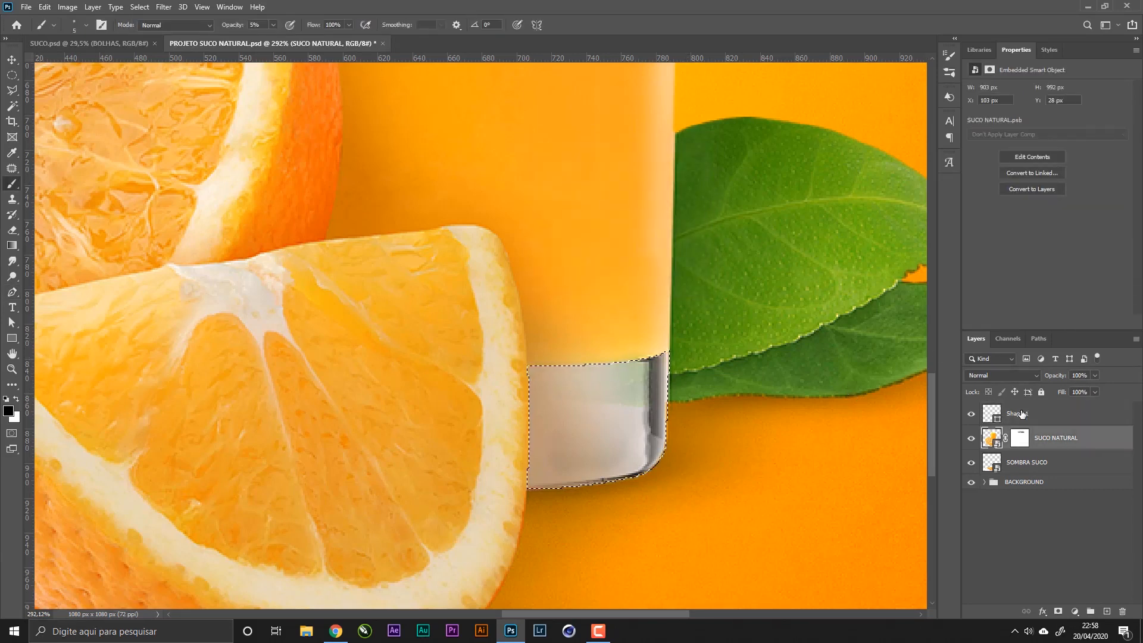
pyautogui.click(1020, 438)
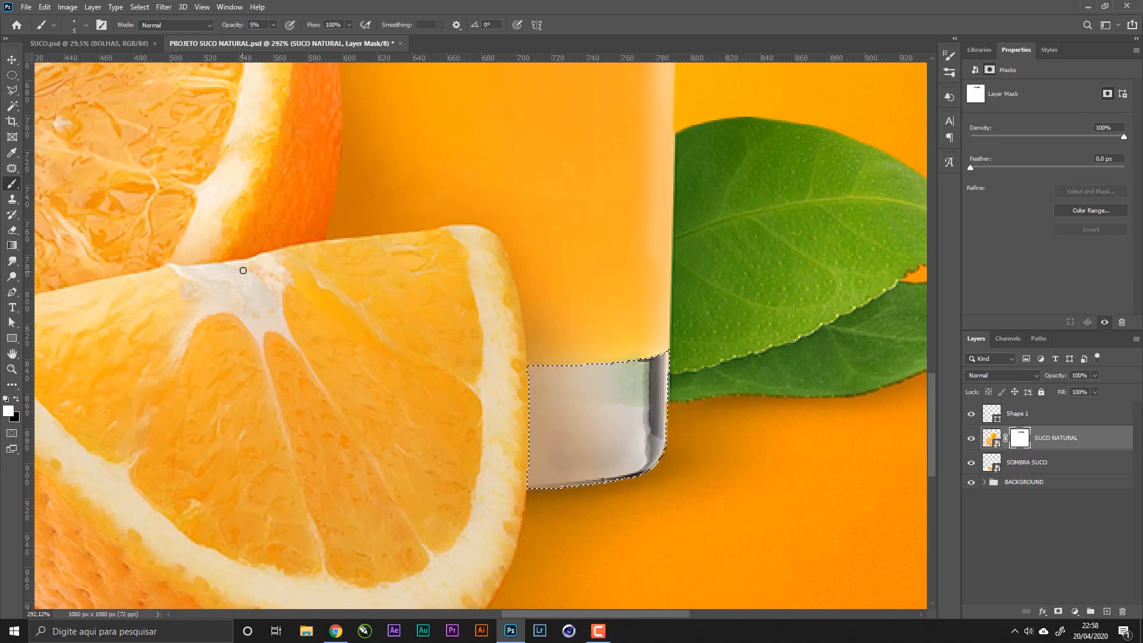
pyautogui.rightClick(361, 271)
pyautogui.doubleClick(474, 270)
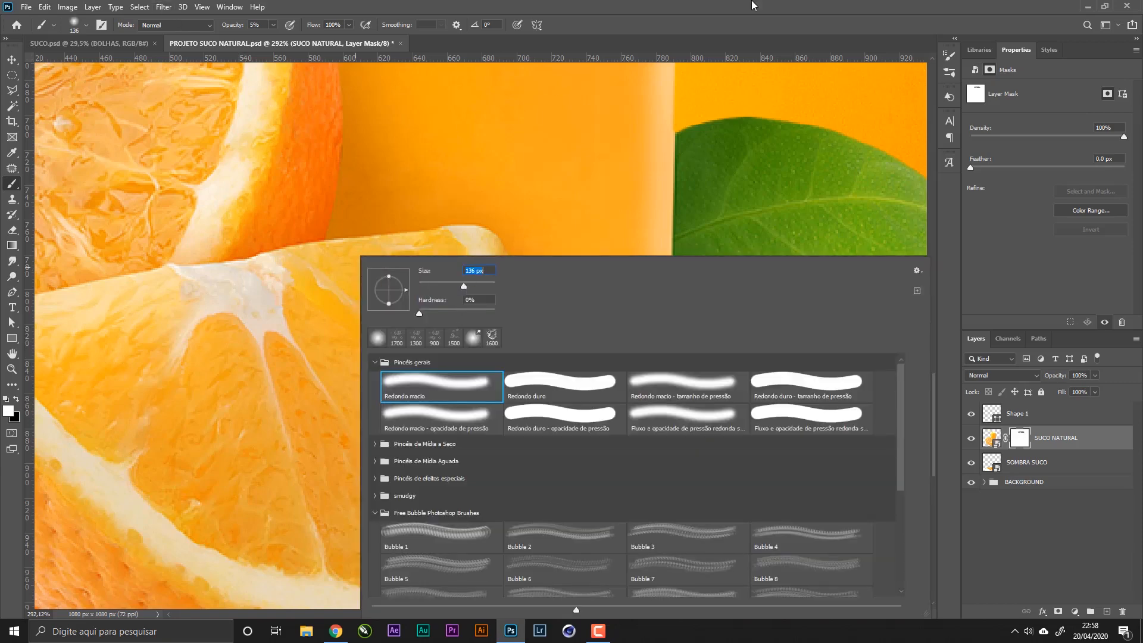
pyautogui.write('136')
pyautogui.press('Return')
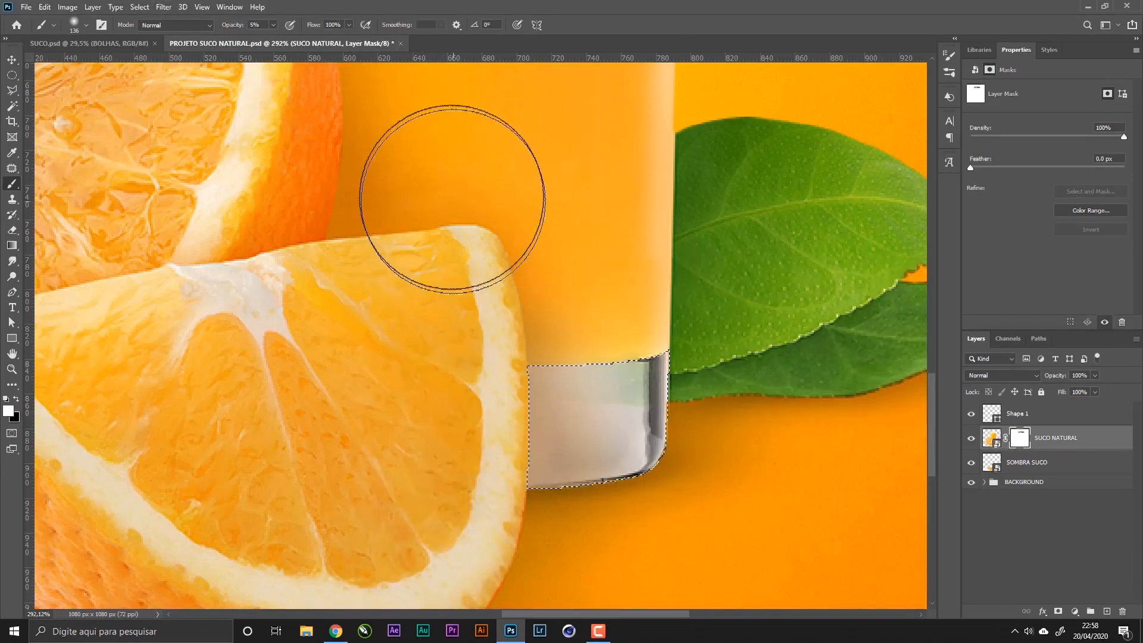
pyautogui.click(258, 24)
pyautogui.write('8')
pyautogui.press('Return')
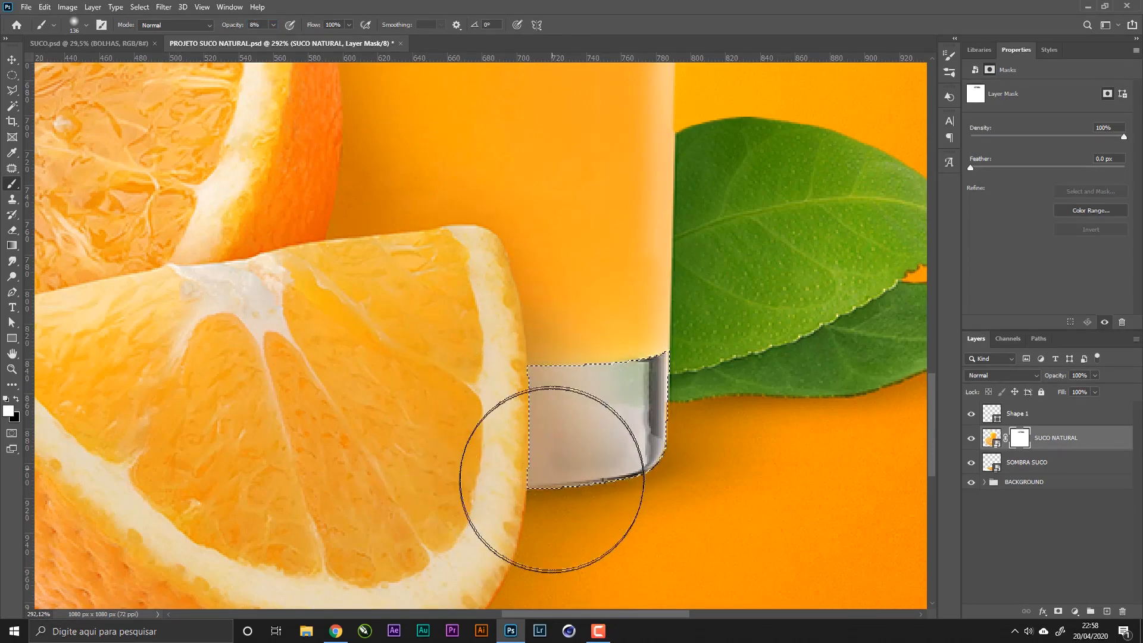
pyautogui.press('x')
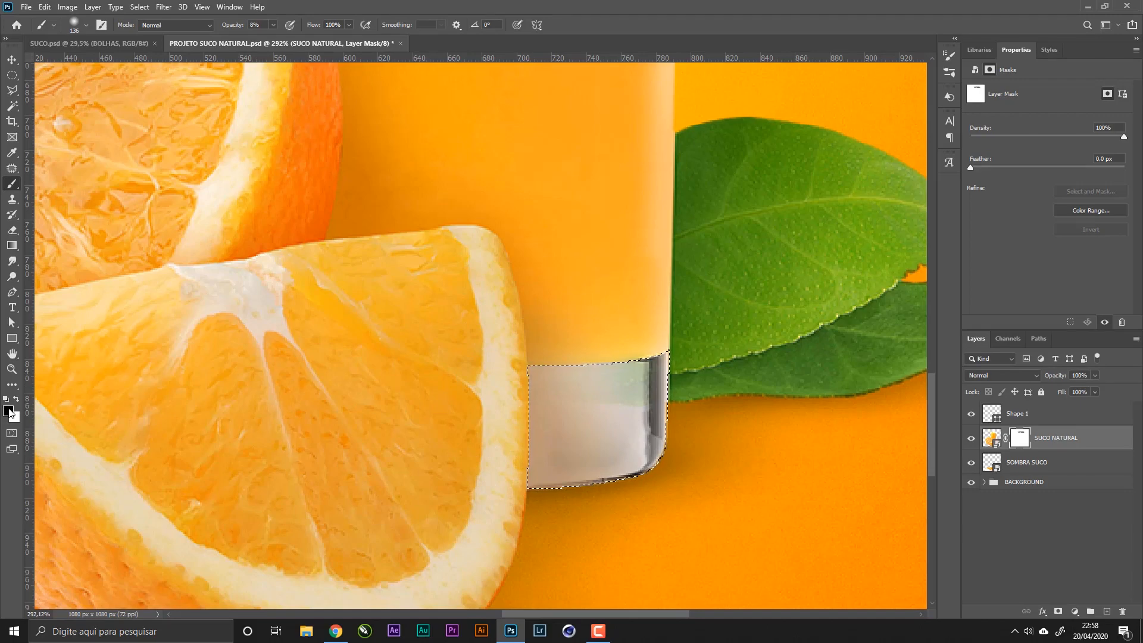
# - Paint black softly over the glass base on the SUCO NATURAL layer mask, reducing the brush to about 45 px, and deselect
pyautogui.moveTo(597, 386)
pyautogui.mouseDown()
pyautogui.moveTo(564, 380)
pyautogui.moveTo(546, 359)
pyautogui.moveTo(540, 464)
pyautogui.moveTo(565, 381)
pyautogui.mouseUp()
pyautogui.press('[')
pyautogui.press('[')
pyautogui.press('[')
pyautogui.press('[')
pyautogui.press('[')
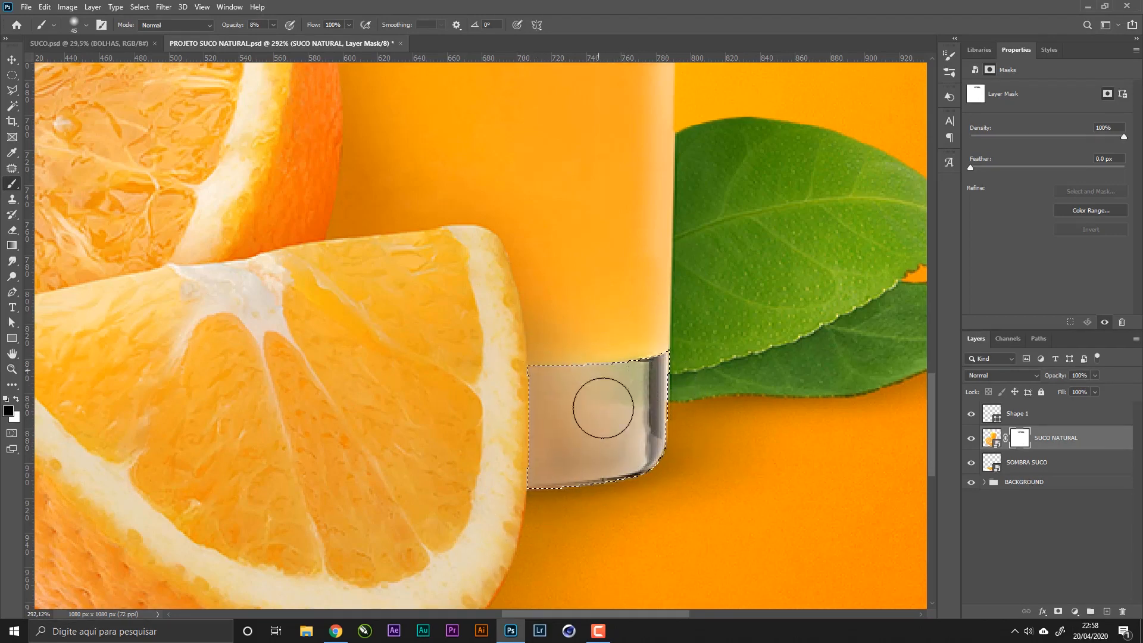
pyautogui.hotkey('ctrl', 'd')
# - Save the poster document with the semi-transparent glass base
pyautogui.press('z')
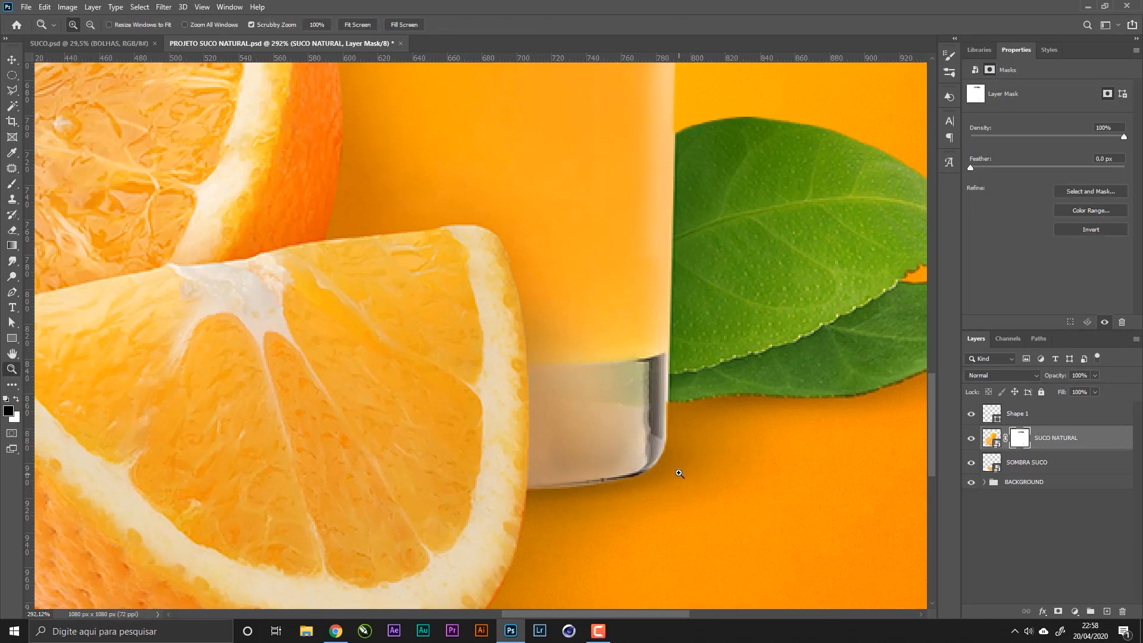
pyautogui.moveTo(677, 472); pyautogui.dragTo(625, 486)
pyautogui.hotkey('ctrl', 's')
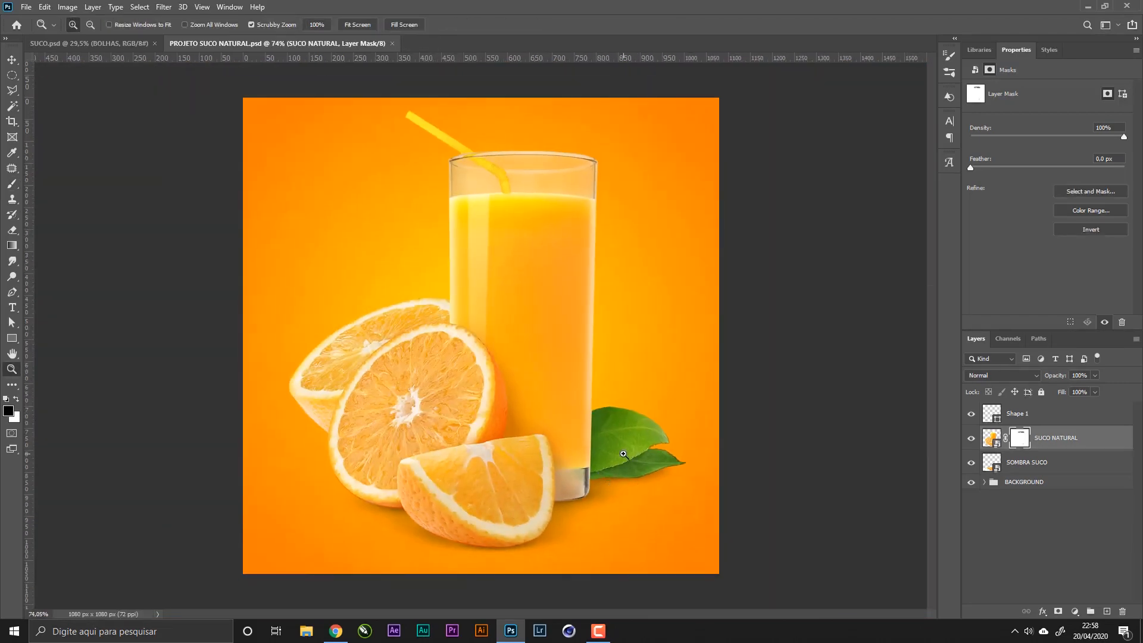
# - Add a new empty layer directly above the SOMBRA SUCO layer
pyautogui.press('v')
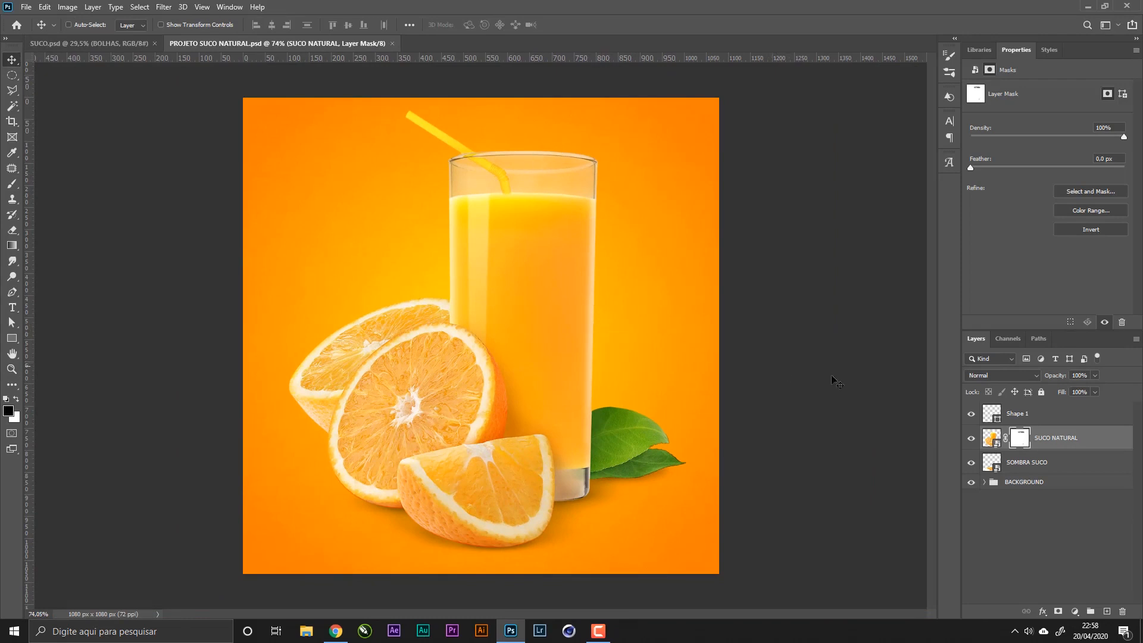
pyautogui.click(1065, 464)
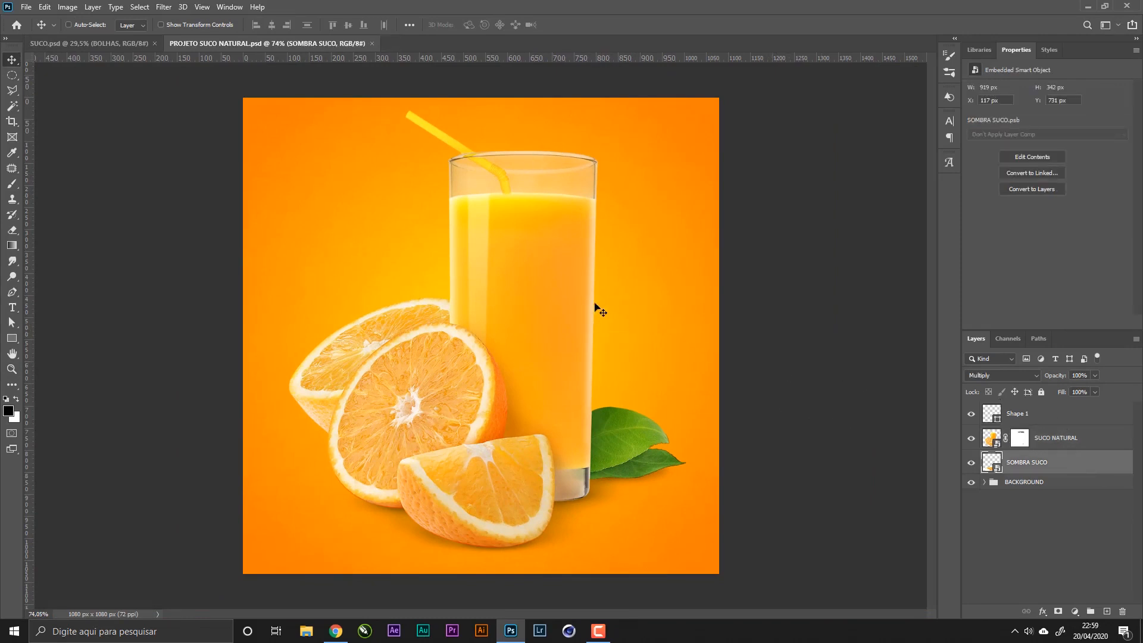
pyautogui.click(1105, 612)
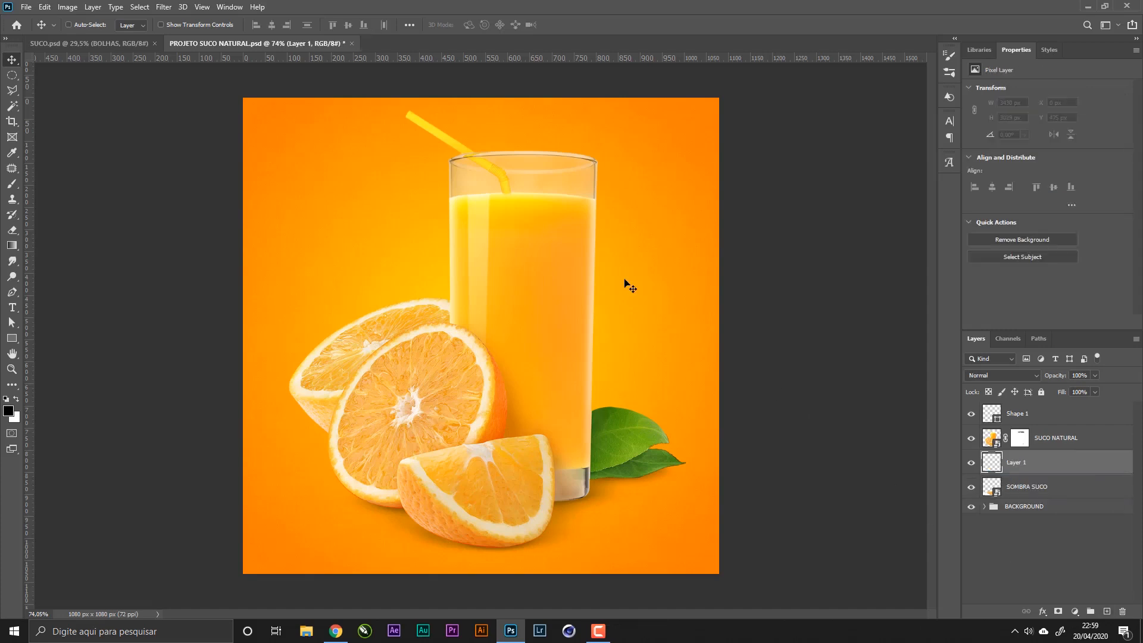
# - Compare the juice surface with the reference poster SUCO.psd and set up a smaller soft brush with white foreground and 100% opacity
pyautogui.press('z')
pyautogui.moveTo(518, 172); pyautogui.dragTo(543, 204)
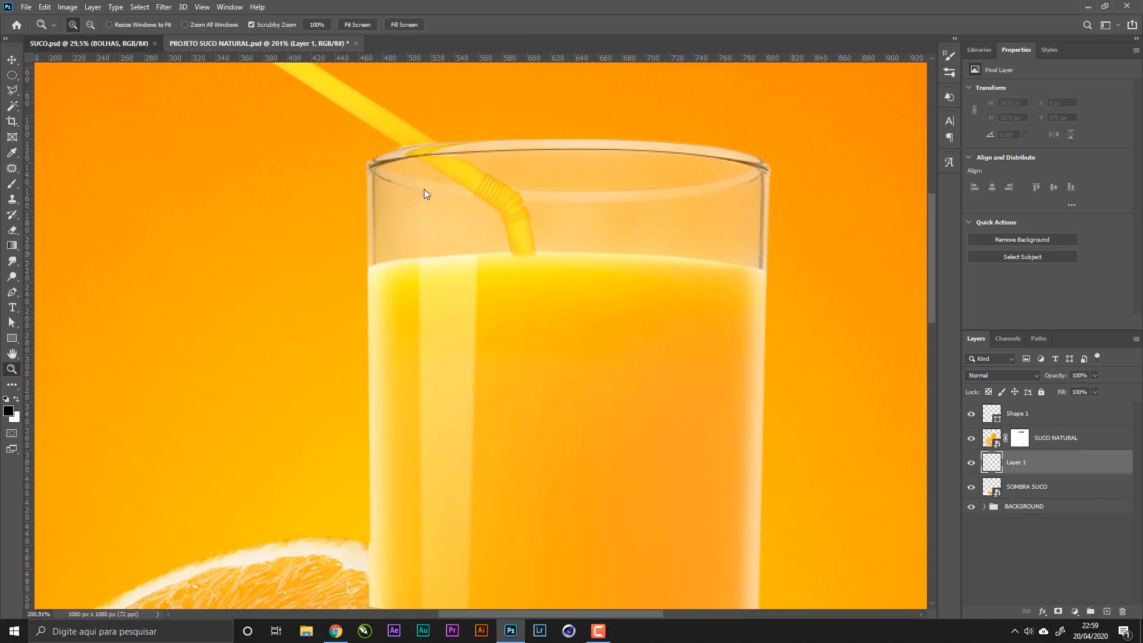
pyautogui.click(121, 39)
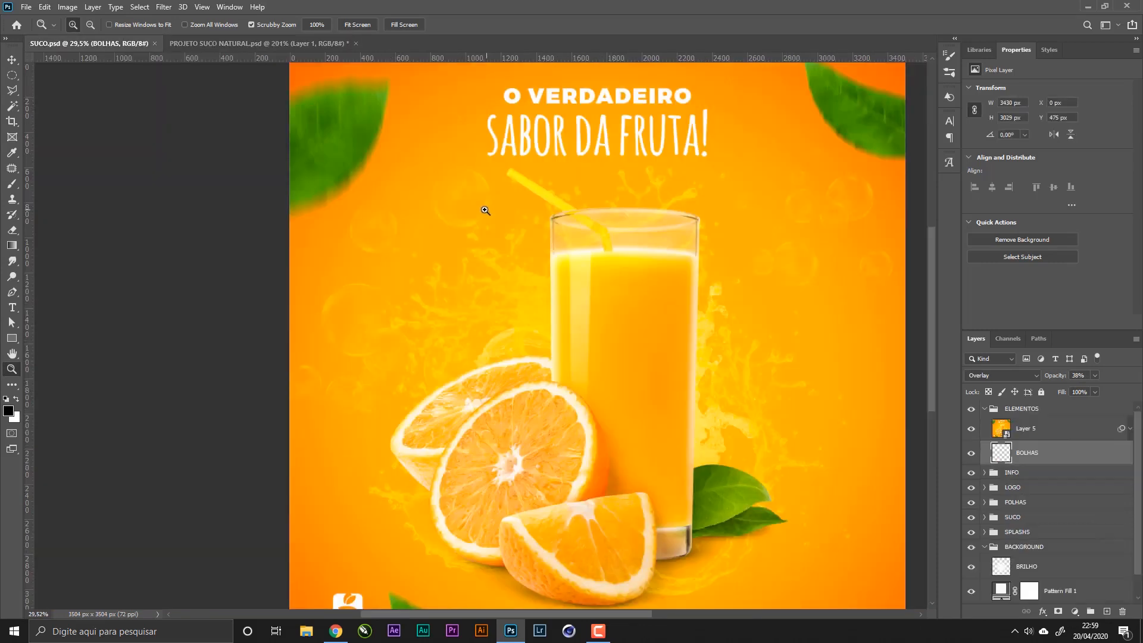
pyautogui.click(230, 45)
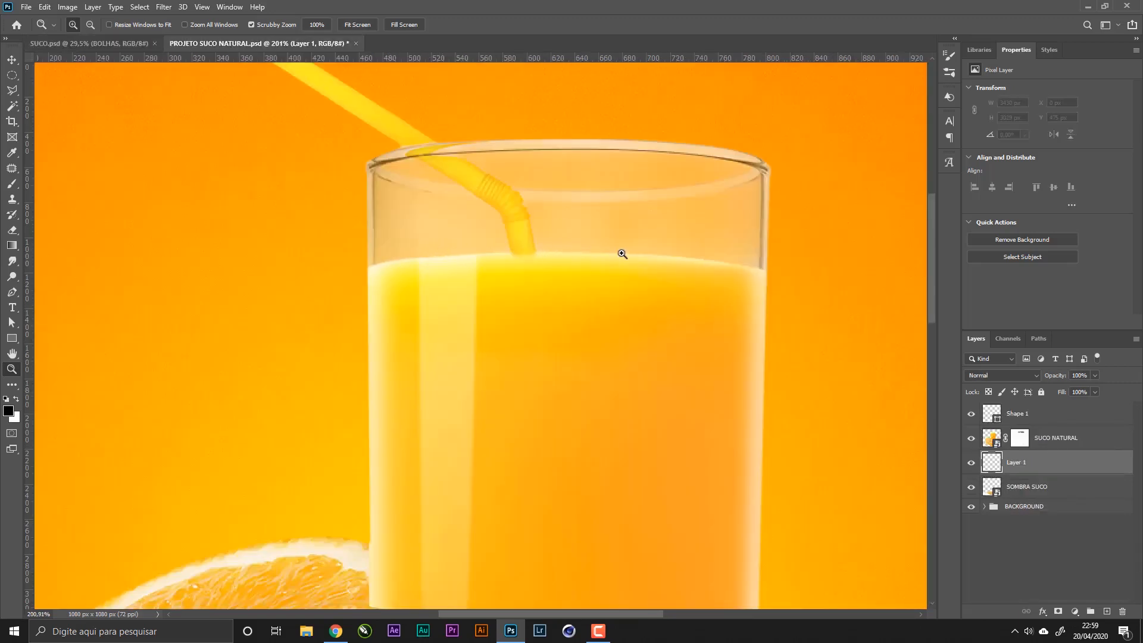
pyautogui.press('b')
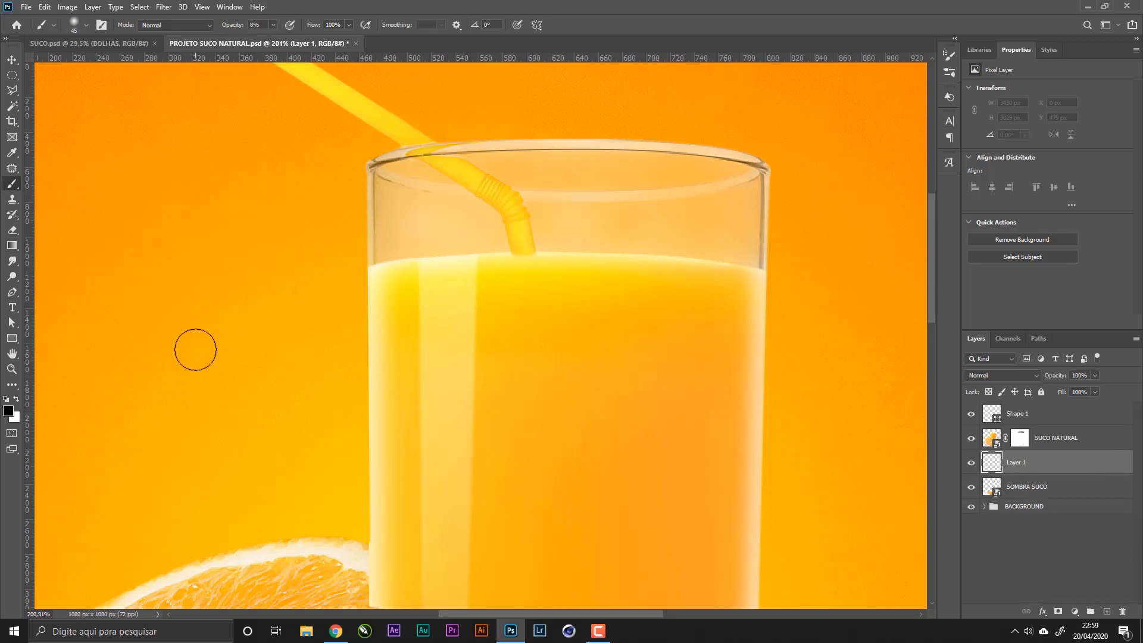
pyautogui.press('x')
pyautogui.press('[')
pyautogui.press('[')
pyautogui.press('[')
pyautogui.moveTo(515, 255)
pyautogui.mouseDown()
pyautogui.moveTo(484, 258)
pyautogui.moveTo(528, 255)
pyautogui.moveTo(516, 253)
pyautogui.mouseUp()
pyautogui.click(273, 25)
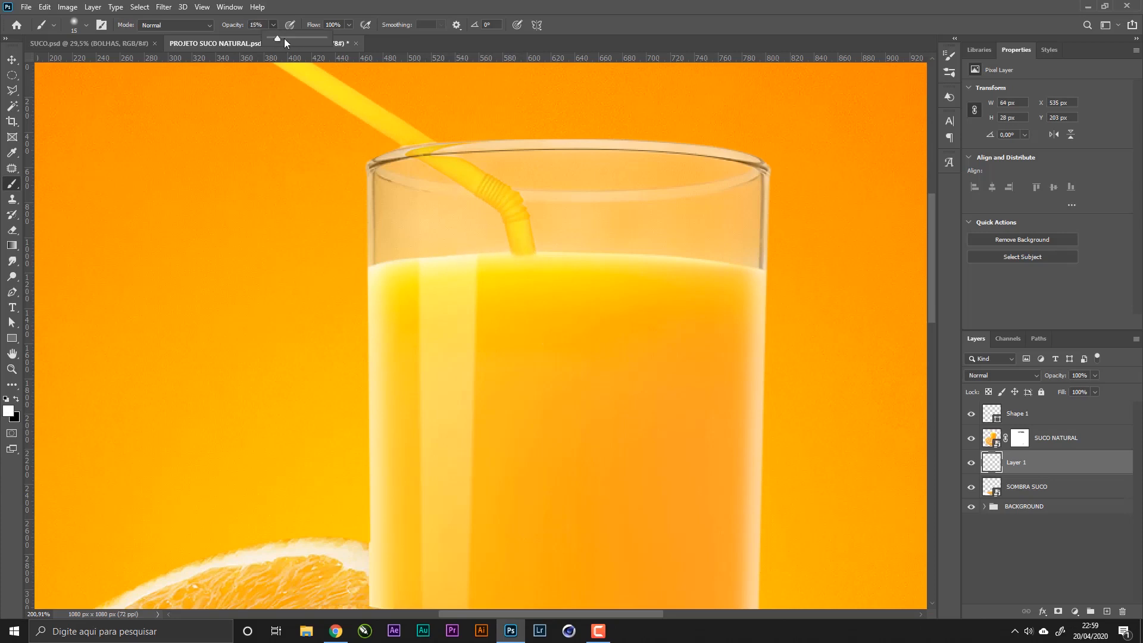
pyautogui.moveTo(329, 46); pyautogui.dragTo(333, 43)
# - Paint a curved white highlight about 345 px wide along the juice's upper edge on the new layer, from one glass wall to the other
pyautogui.moveTo(515, 262)
pyautogui.mouseDown()
pyautogui.moveTo(372, 272)
pyautogui.moveTo(618, 263)
pyautogui.moveTo(570, 257)
pyautogui.moveTo(715, 271)
pyautogui.mouseUp()
pyautogui.hotkey('ctrl', 'z')
pyautogui.press('z')
pyautogui.press('b')
pyautogui.moveTo(589, 265)
pyautogui.mouseDown()
pyautogui.moveTo(630, 260)
pyautogui.moveTo(572, 256)
pyautogui.moveTo(803, 285)
pyautogui.moveTo(773, 277)
pyautogui.mouseUp()
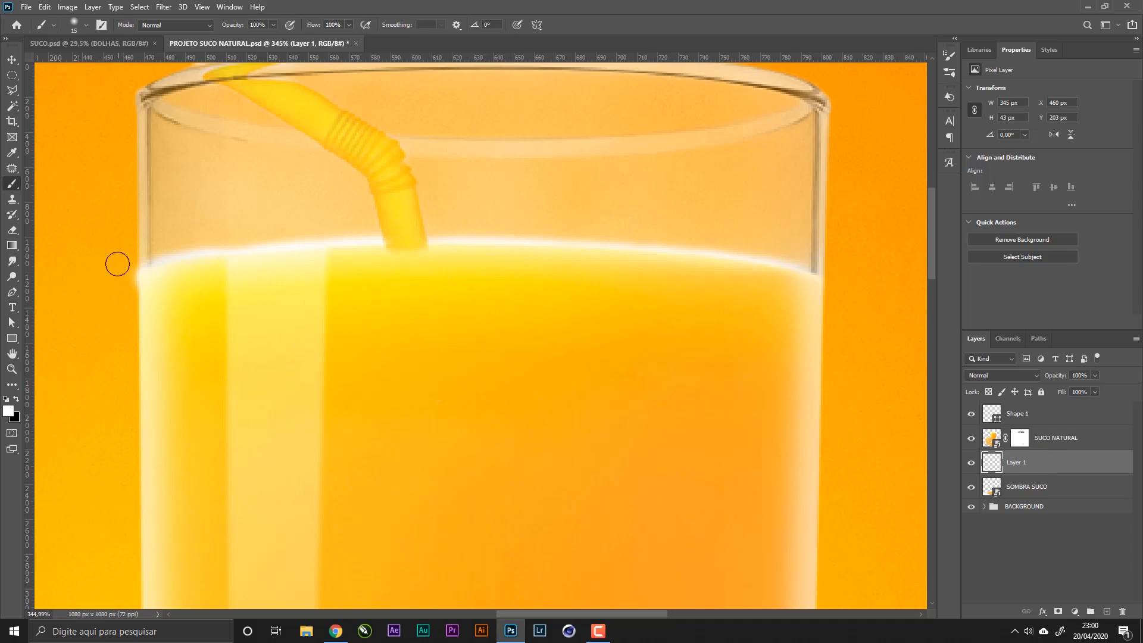
# - Switch to the Eraser tool and open its brush size and preset settings over the juice highlight
pyautogui.press('e')
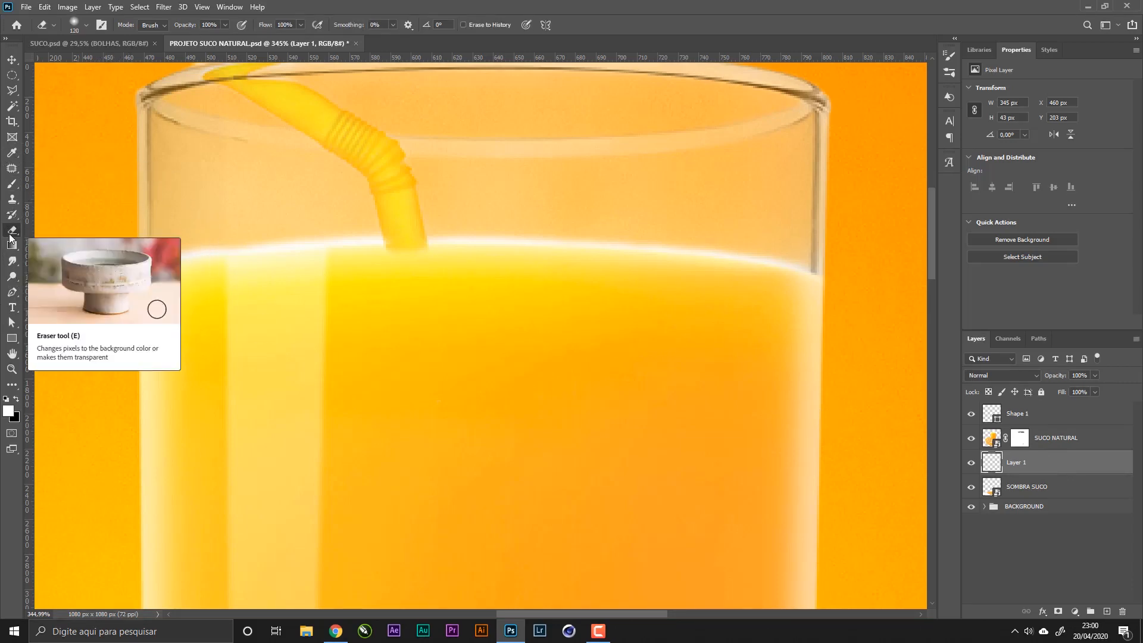
pyautogui.rightClick(327, 258)
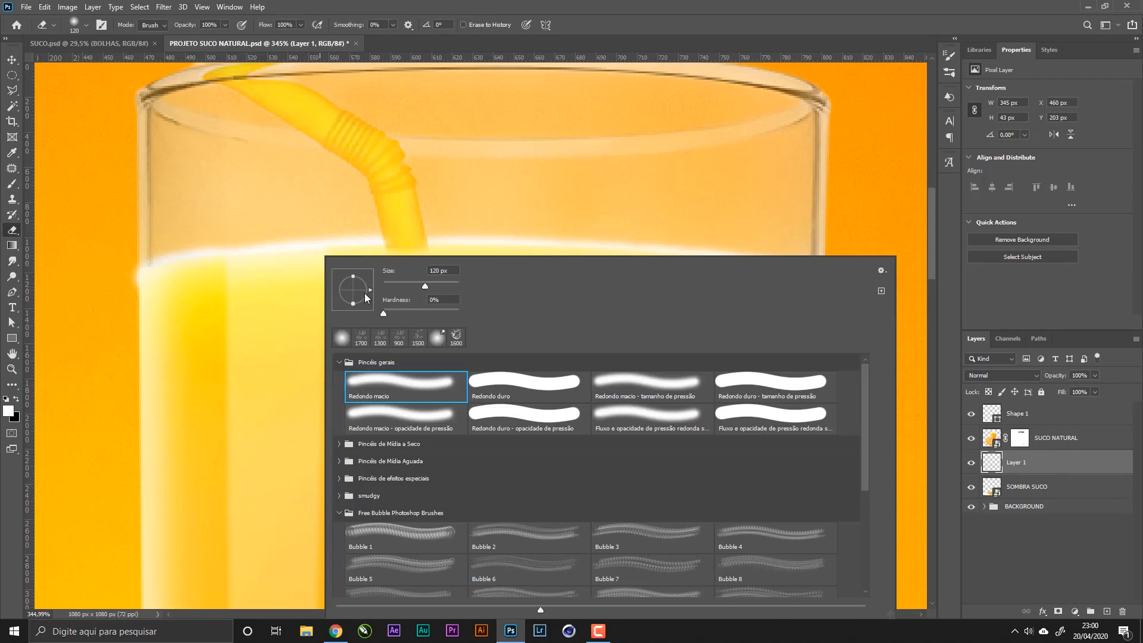
# - Reduce the soft eraser's size and erase the white highlight spilling past the glass's left edge on Layer 1
pyautogui.click(757, 6)
pyautogui.press('[')
pyautogui.press('[')
pyautogui.press('[')
pyautogui.press('[')
pyautogui.press('[')
pyautogui.press('[')
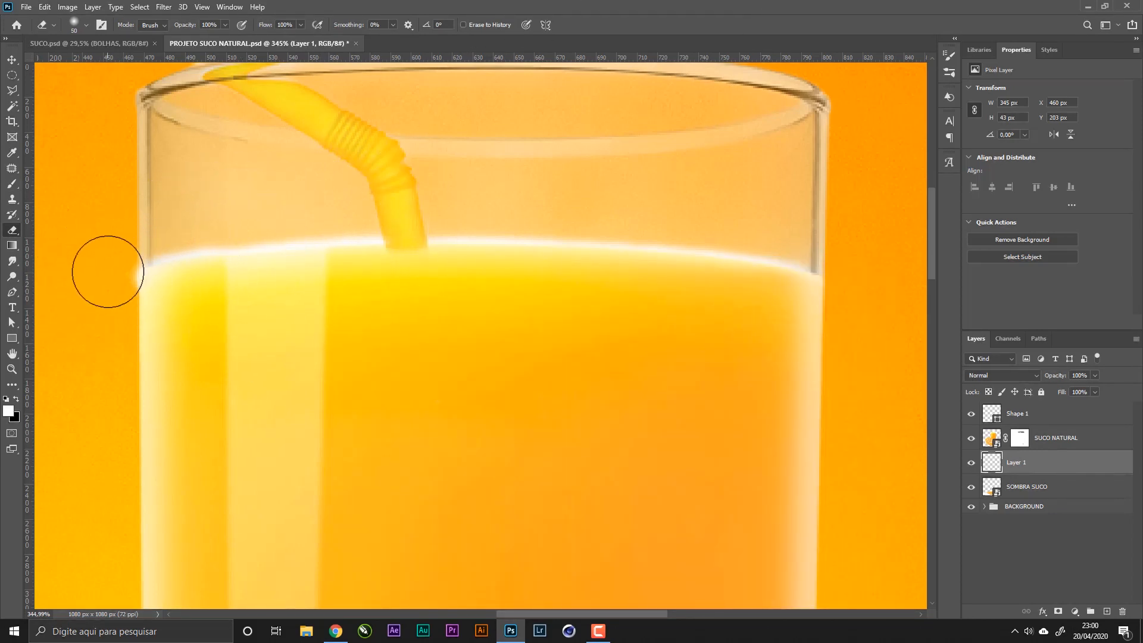
pyautogui.press('[')
pyautogui.press('[')
pyautogui.press('[')
pyautogui.press('[')
pyautogui.press('[')
pyautogui.press('[')
pyautogui.press('[')
pyautogui.moveTo(122, 265)
pyautogui.mouseDown()
pyautogui.moveTo(121, 296)
pyautogui.moveTo(128, 281)
pyautogui.mouseUp()
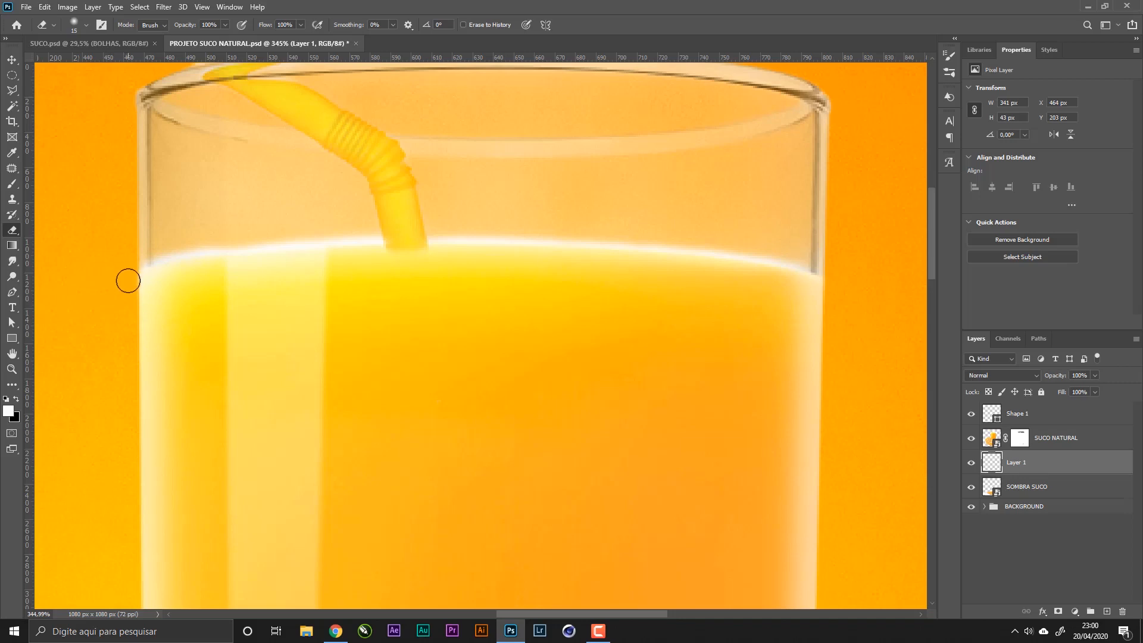
# - Stretch Layer 1's highlight slightly leftward to a width of 342 px and nudge it down 1 px
pyautogui.click(12, 62)
pyautogui.hotkey('ctrl', 't')
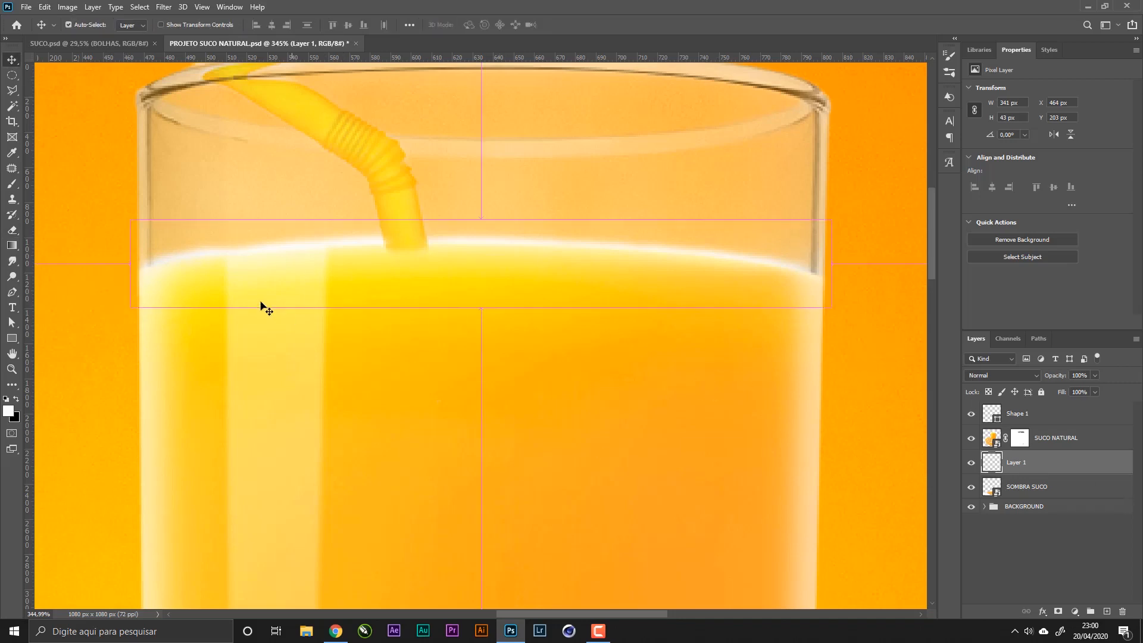
pyautogui.moveTo(133, 264); pyautogui.dragTo(132, 264)
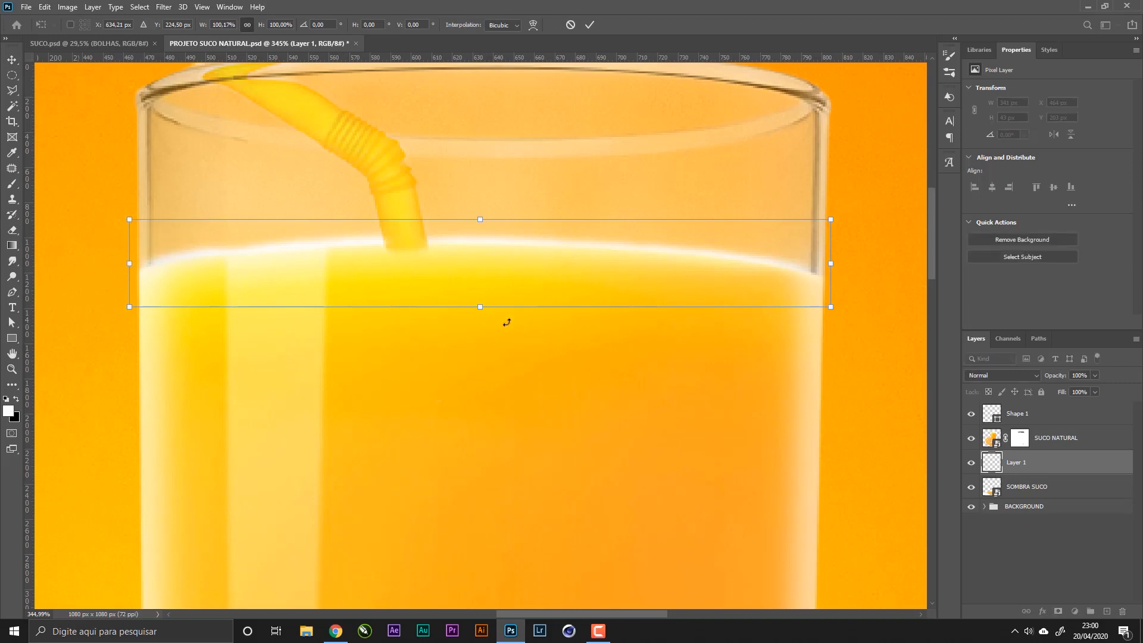
pyautogui.press('Return')
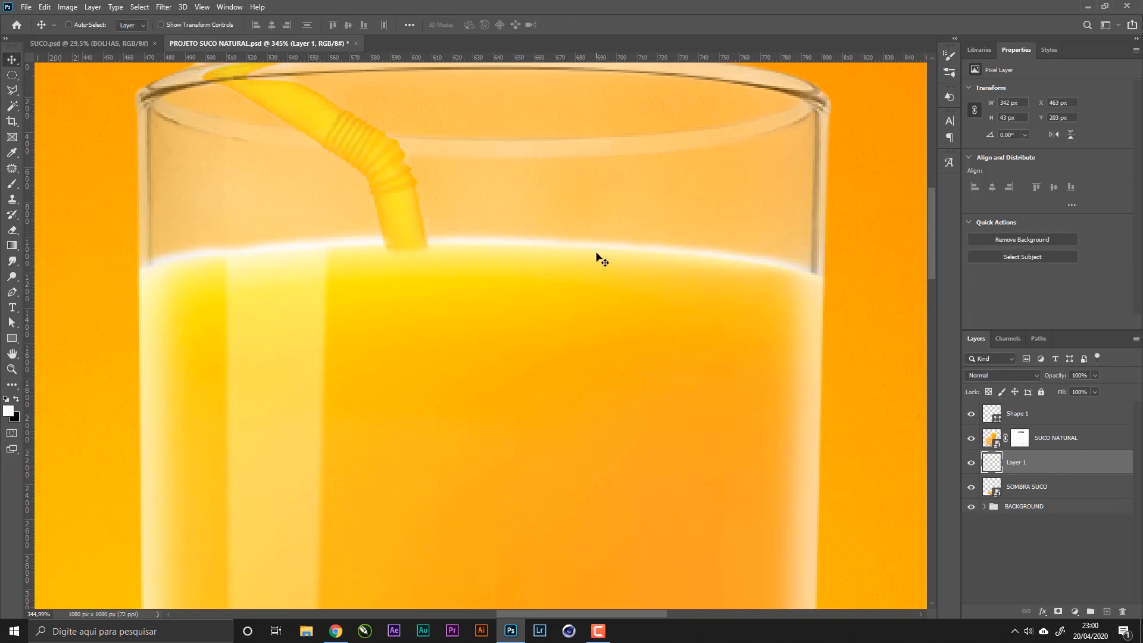
pyautogui.press('Down')
pyautogui.press('Down')
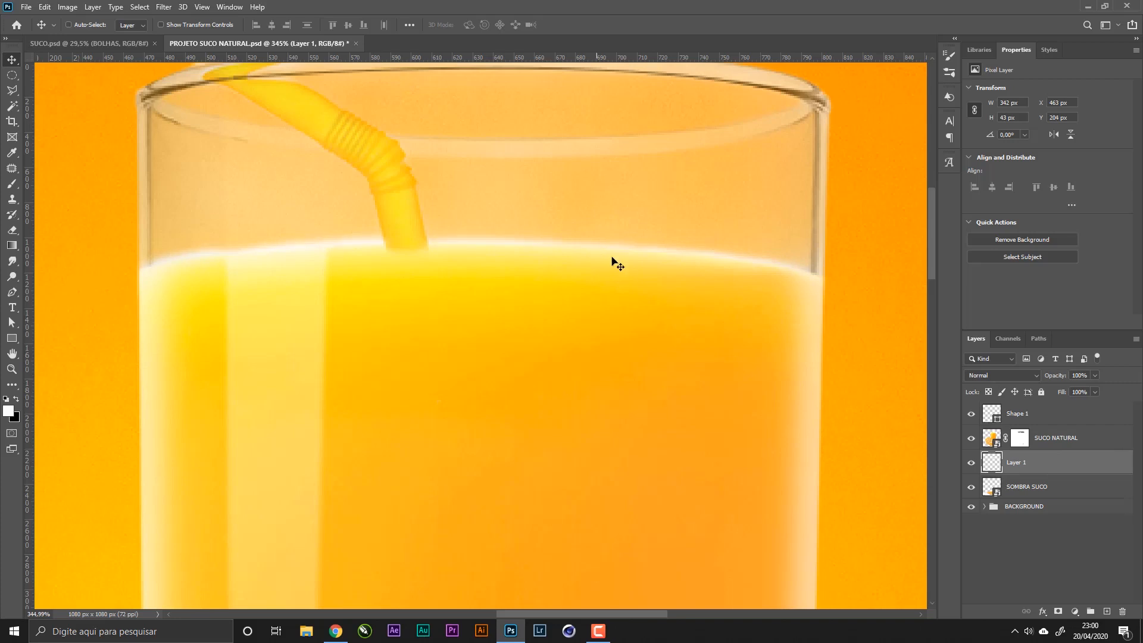
# - Warp Layer 1's highlight slightly at its upper right and upper left corner to fit the juice surface
pyautogui.press('ctrl')
pyautogui.hotkey('ctrl', 't')
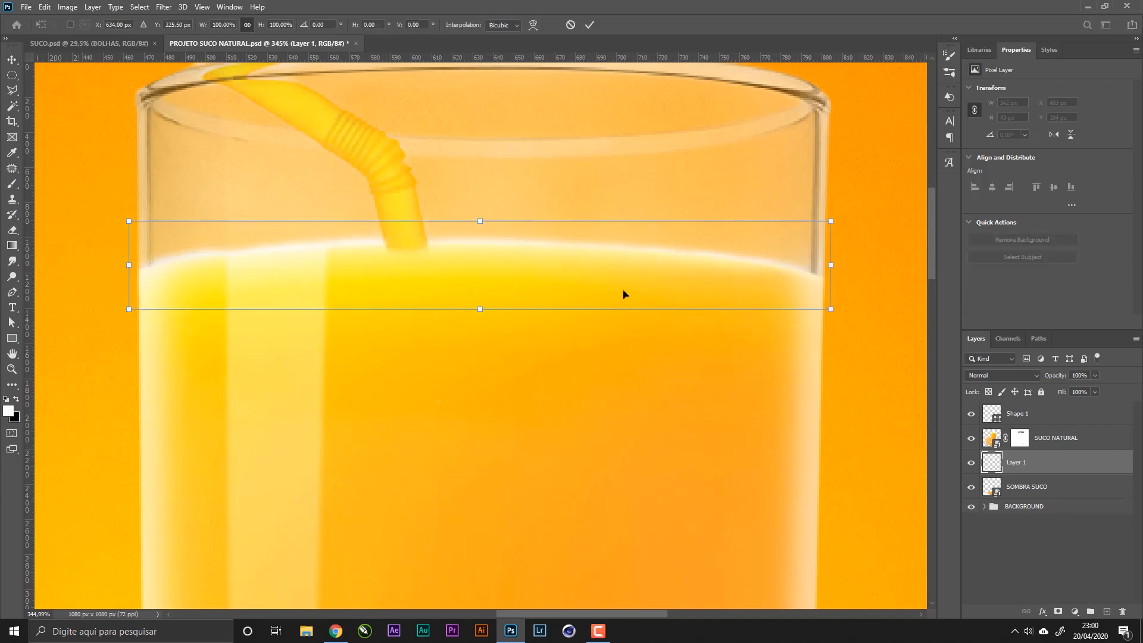
pyautogui.rightClick(618, 253)
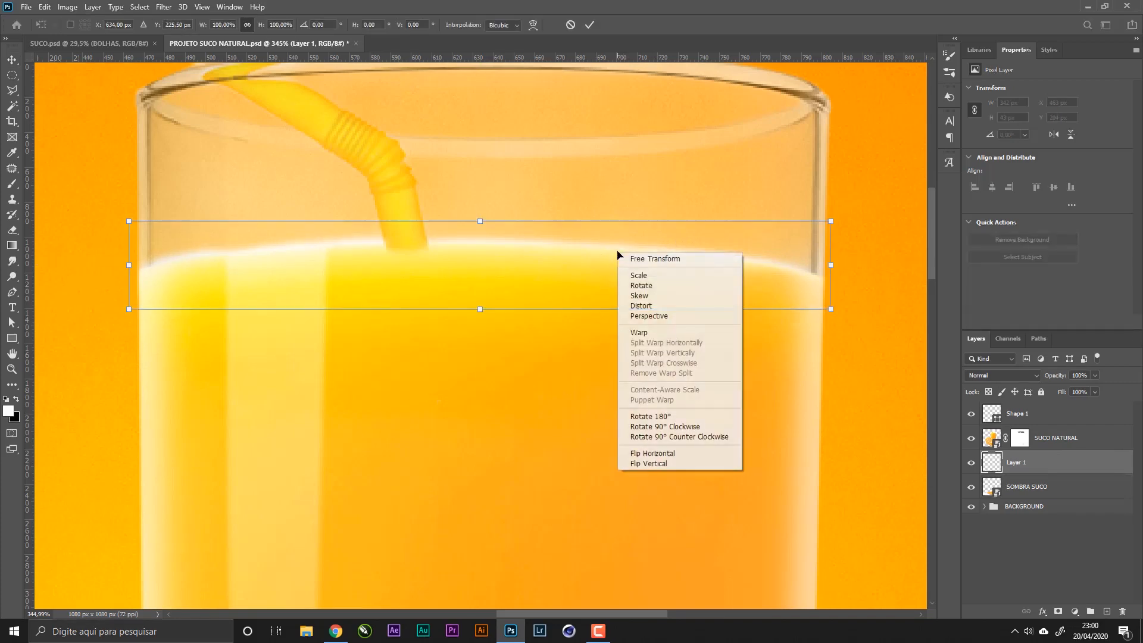
pyautogui.click(653, 333)
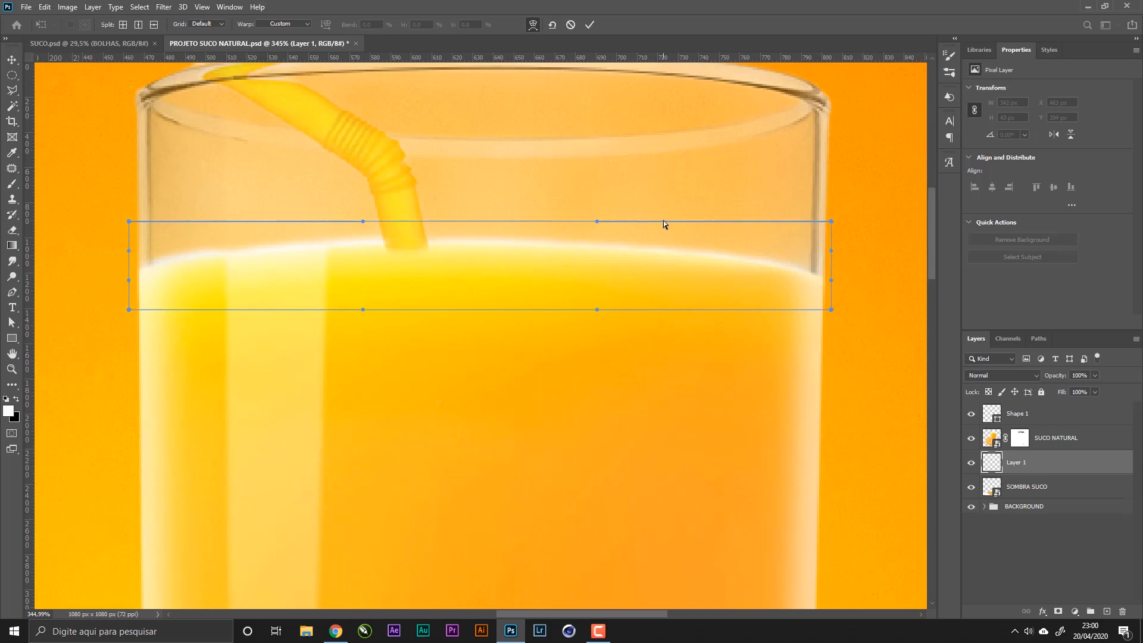
pyautogui.moveTo(650, 225); pyautogui.dragTo(672, 226)
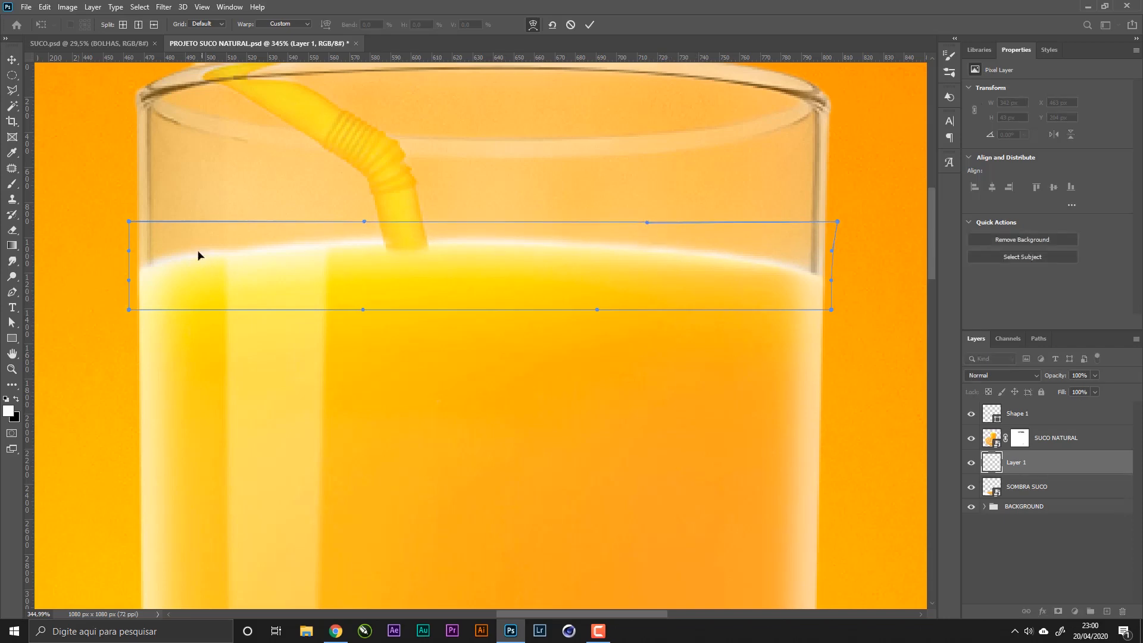
pyautogui.moveTo(129, 223); pyautogui.dragTo(133, 229)
pyautogui.press('Return')
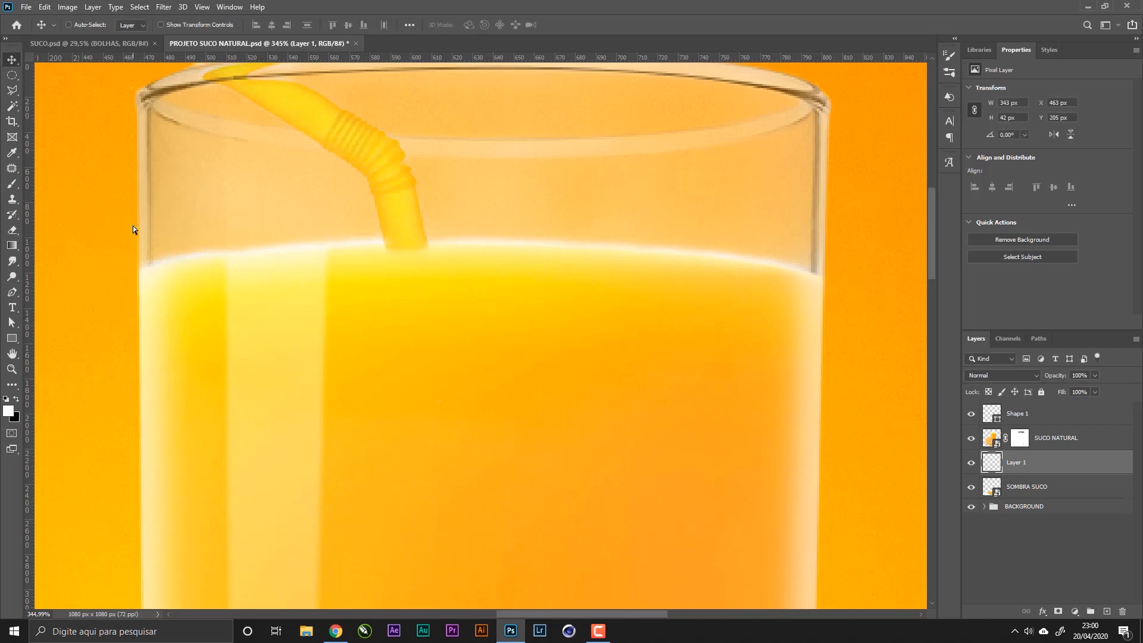
# - Set Layer 1's opacity to 90% and rename the layer CORREÇÃO SUCO
pyautogui.press('z')
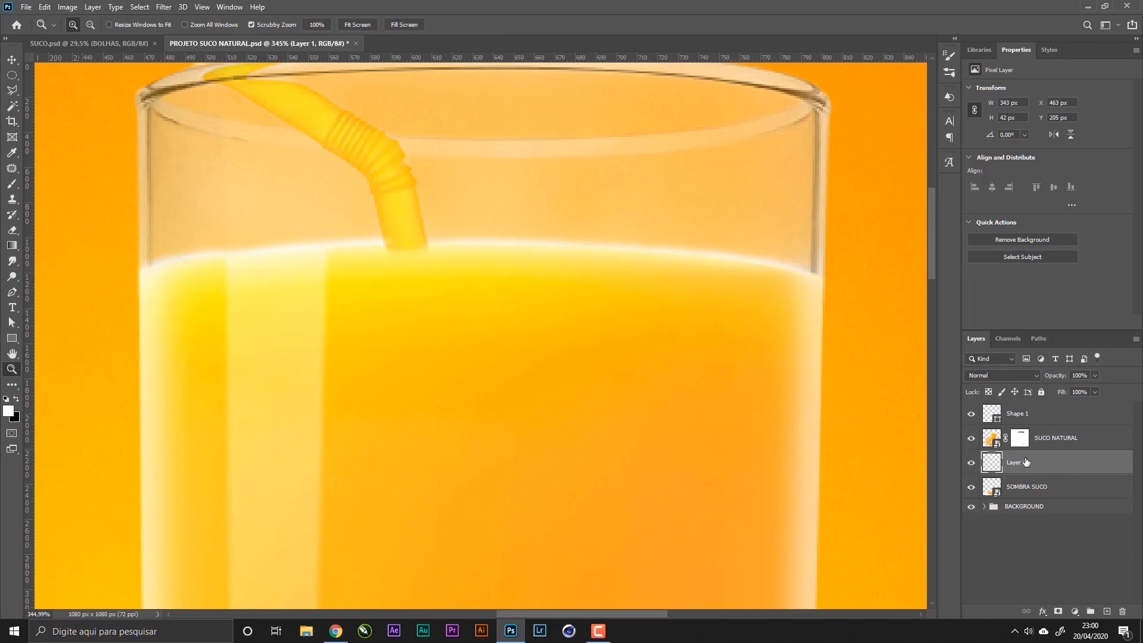
pyautogui.click(1094, 375)
pyautogui.click(1013, 374)
pyautogui.write('90')
pyautogui.press('Return')
pyautogui.doubleClick(1017, 463)
pyautogui.write('CORREÇÃO SUCO')
pyautogui.press('Return')
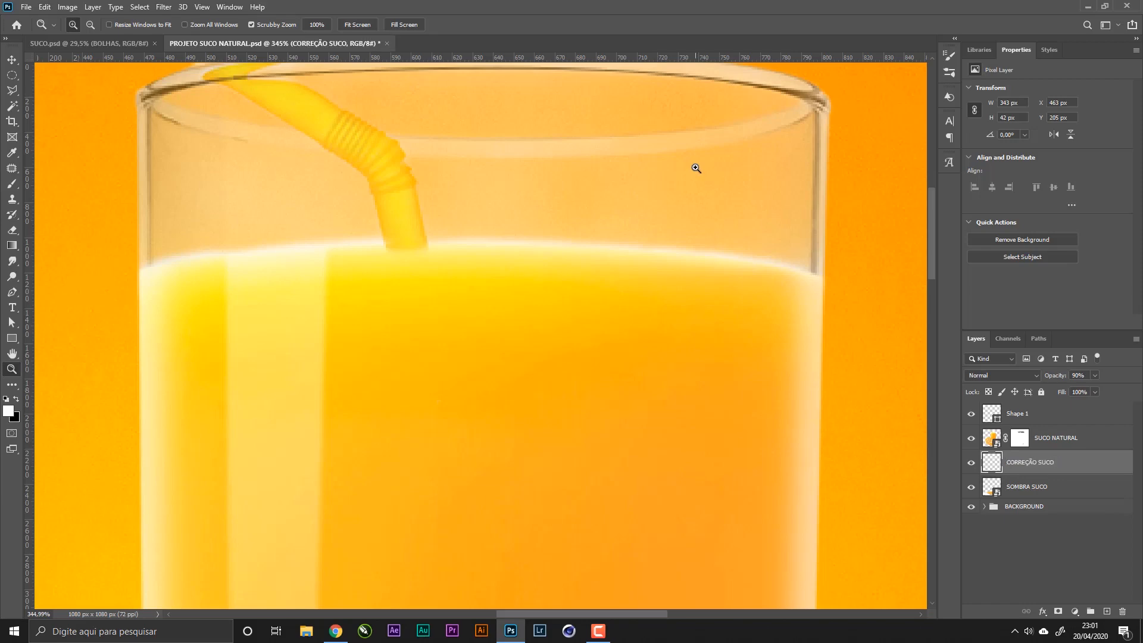
pyautogui.moveTo(644, 256); pyautogui.dragTo(556, 248)
pyautogui.moveTo(526, 164); pyautogui.dragTo(504, 174)
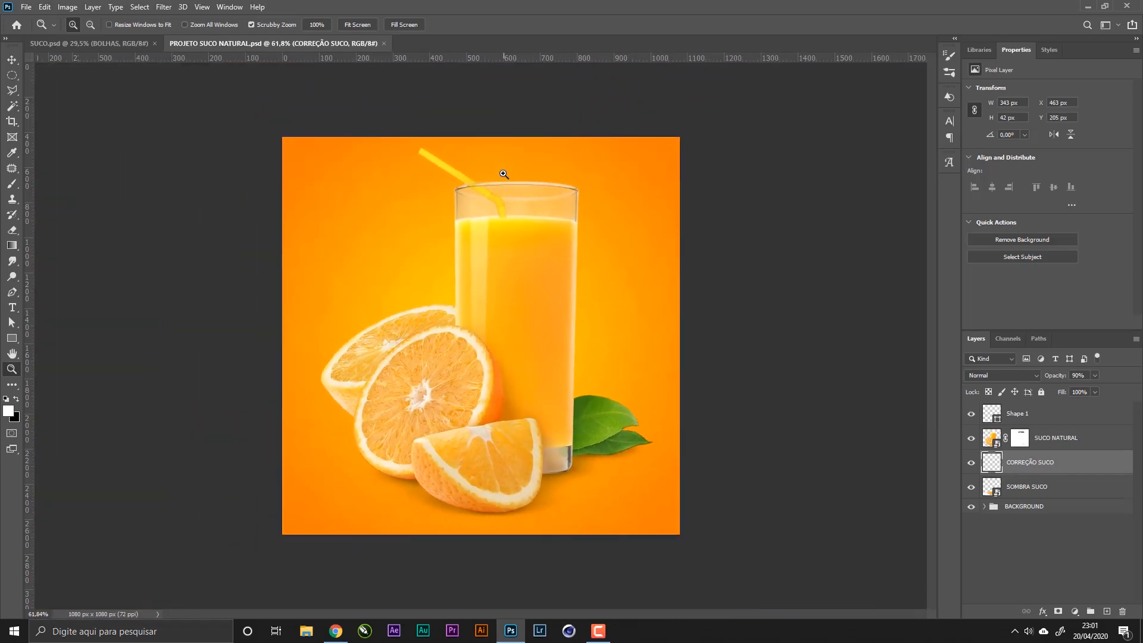
pyautogui.click(12, 59)
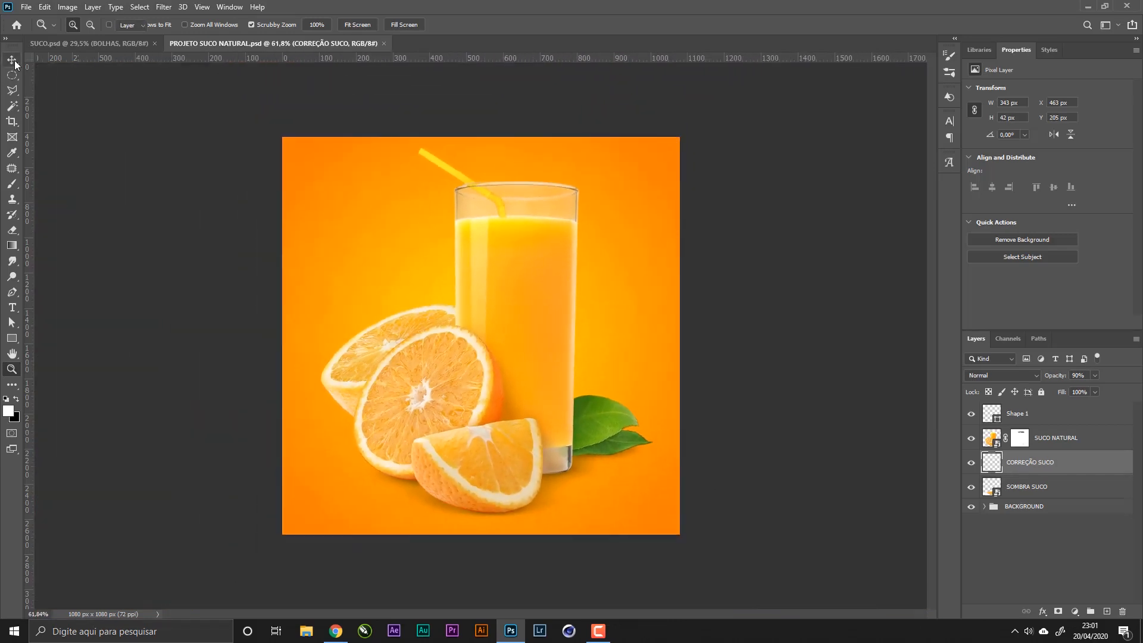
pyautogui.click(1070, 489)
pyautogui.click(1067, 464)
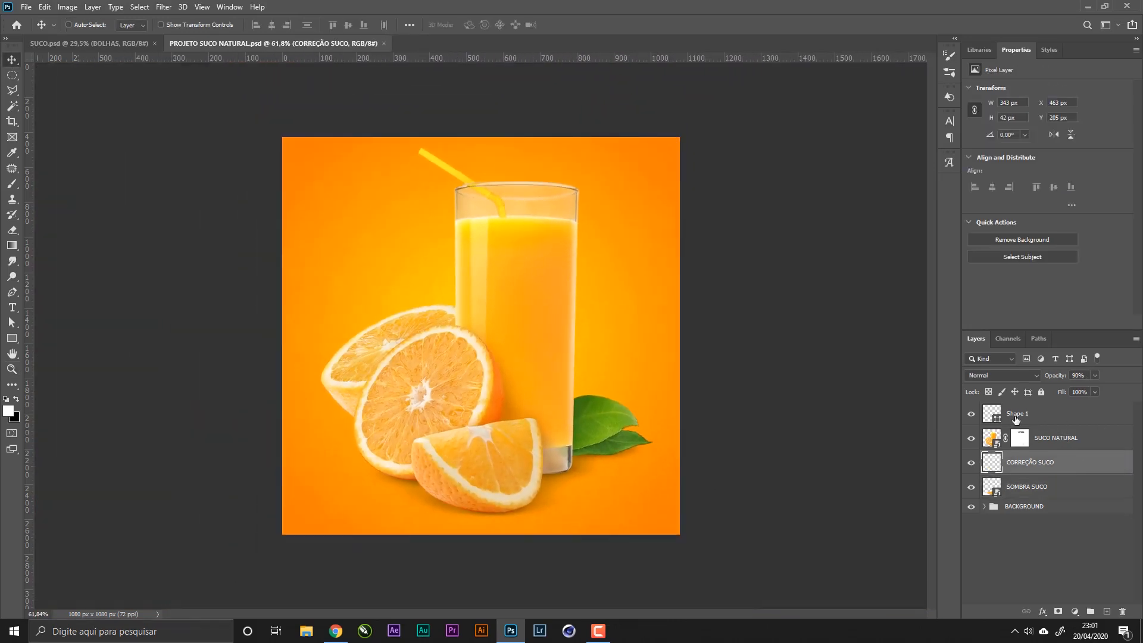
# - Rename the Shape 1 layer LINHA
pyautogui.click(1024, 419)
pyautogui.press('z')
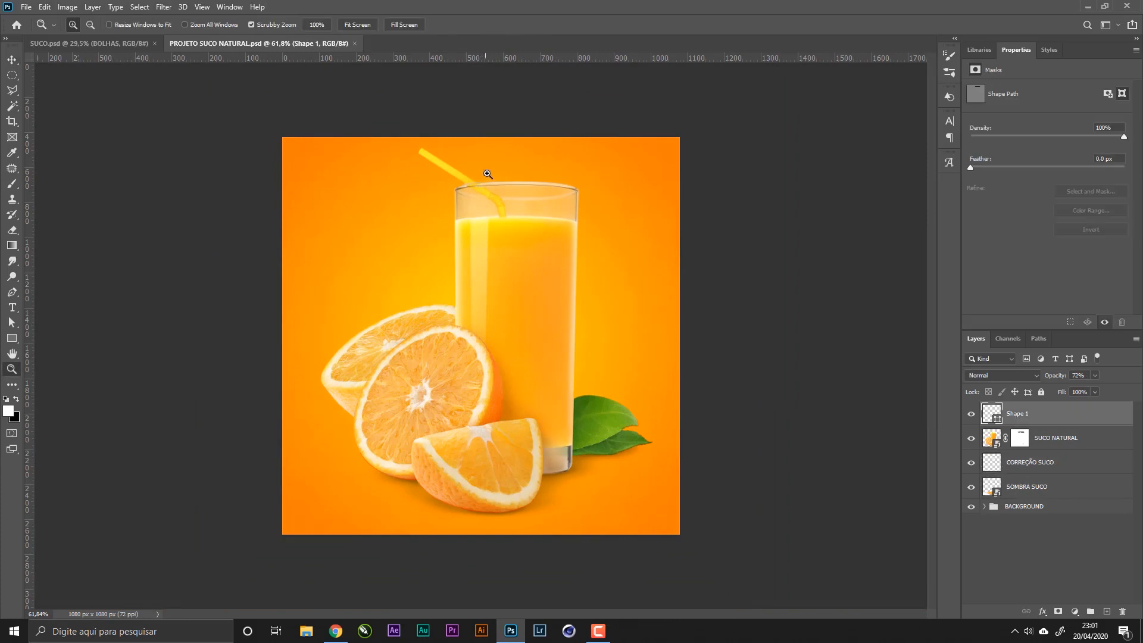
pyautogui.moveTo(488, 174); pyautogui.dragTo(539, 191)
pyautogui.hotkey('ctrl', '0')
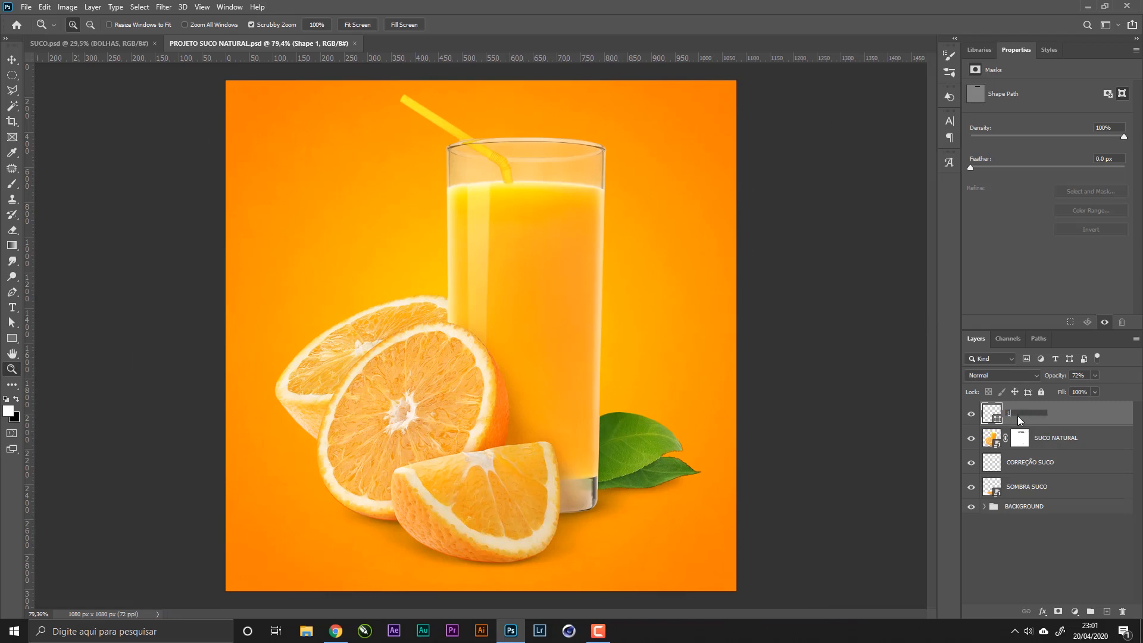
pyautogui.click(1016, 416)
pyautogui.write('LINHA')
pyautogui.press('Return')
# - Convert the LINHA, SUCO NATURAL and CORREÇÃO SUCO layers into one smart object and rename it SUCO DE LARANJA
pyautogui.keyDown('shift'); pyautogui.click(1063, 465); pyautogui.keyUp('shift')
pyautogui.rightClick(1064, 464)
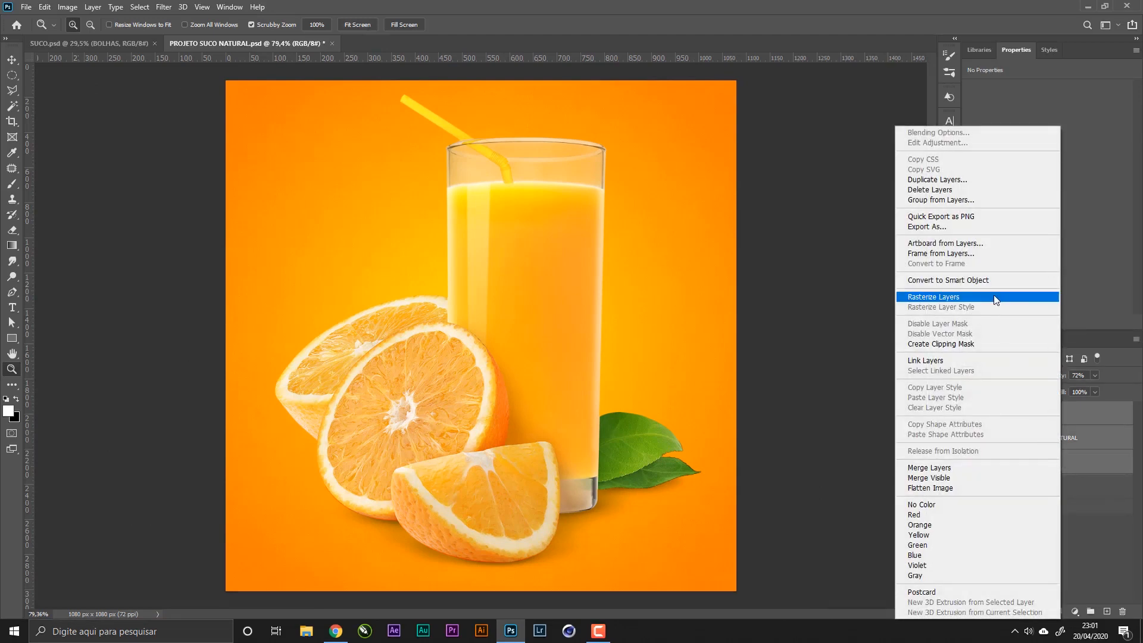
pyautogui.click(971, 280)
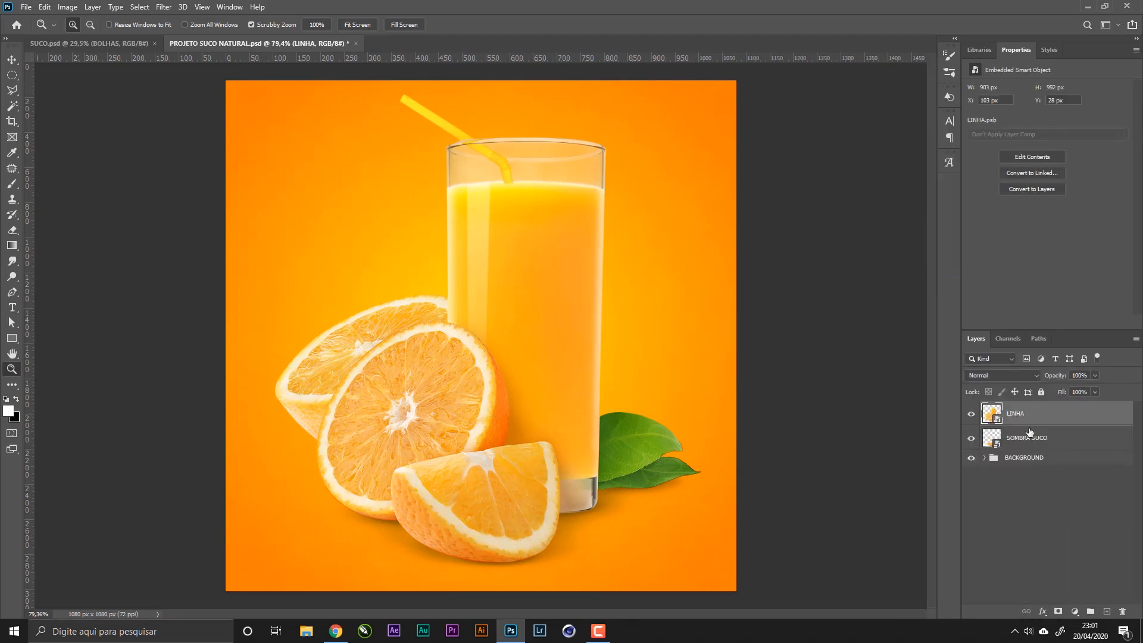
pyautogui.doubleClick(1015, 414)
pyautogui.write('SUCO DE LARANJA')
pyautogui.press('Return')
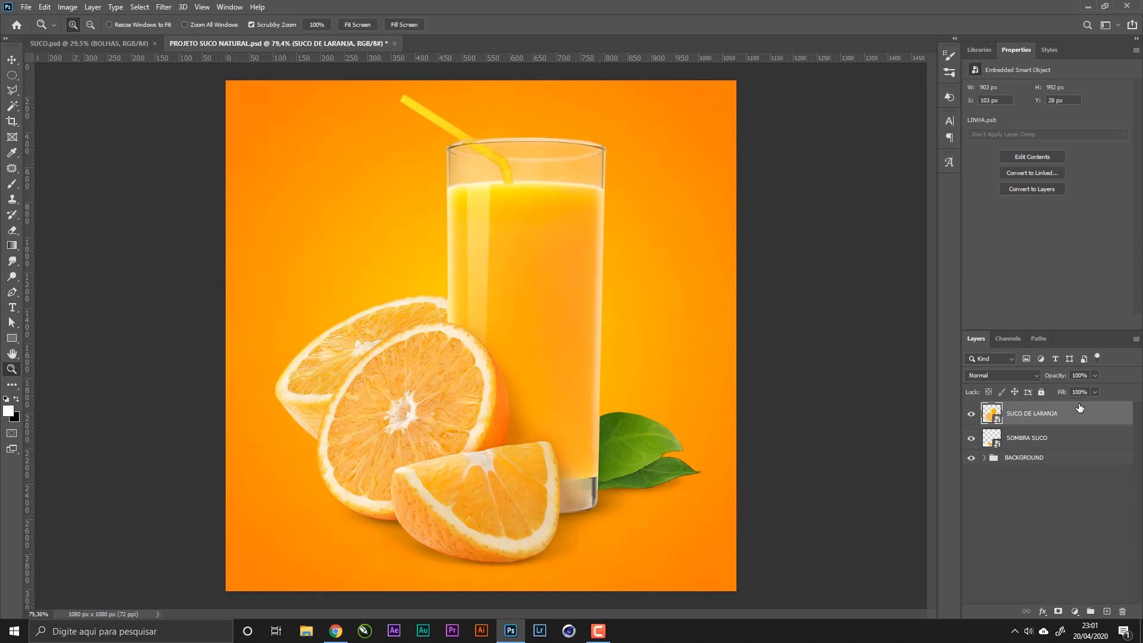
# - Group the SUCO DE LARANJA and SOMBRA SUCO layers and name the group SUCO DE LARANJA
pyautogui.keyDown('shift'); pyautogui.click(1034, 447); pyautogui.keyUp('shift')
pyautogui.hotkey('ctrl', 'g')
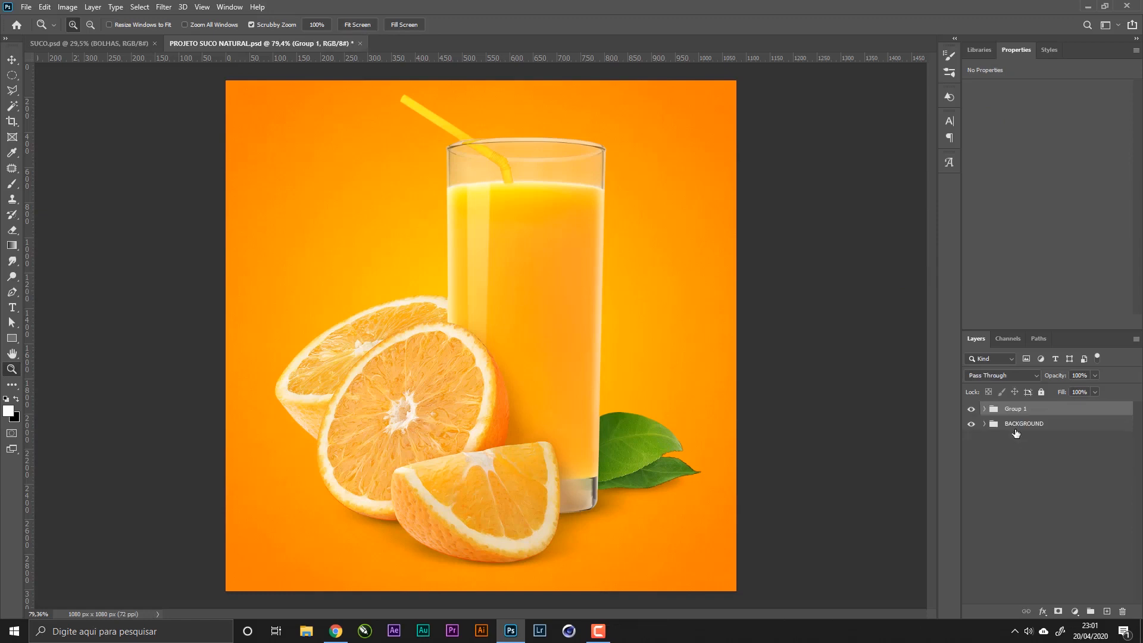
pyautogui.doubleClick(1016, 413)
pyautogui.write('SUCO DE LARANJA')
pyautogui.press('Return')
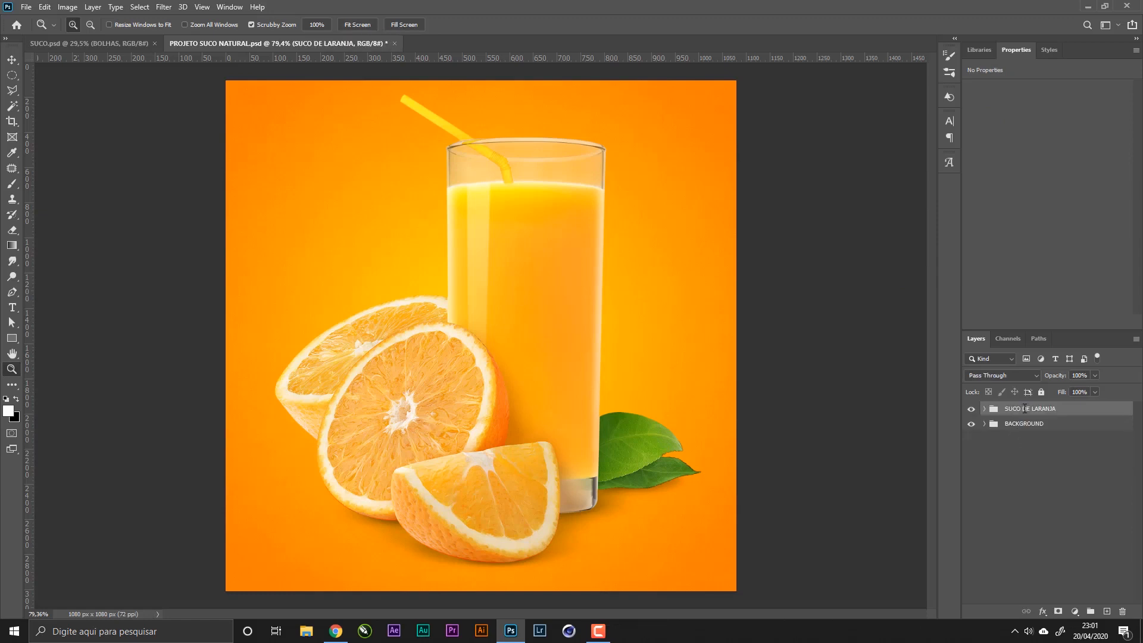
# - Scale the SUCO DE LARANJA group down proportionally about its center to leave more background around the glass and oranges
pyautogui.hotkey('ctrl', 't')
pyautogui.moveTo(719, 347); pyautogui.dragTo(667, 347)
pyautogui.press('Return')
pyautogui.press('z')
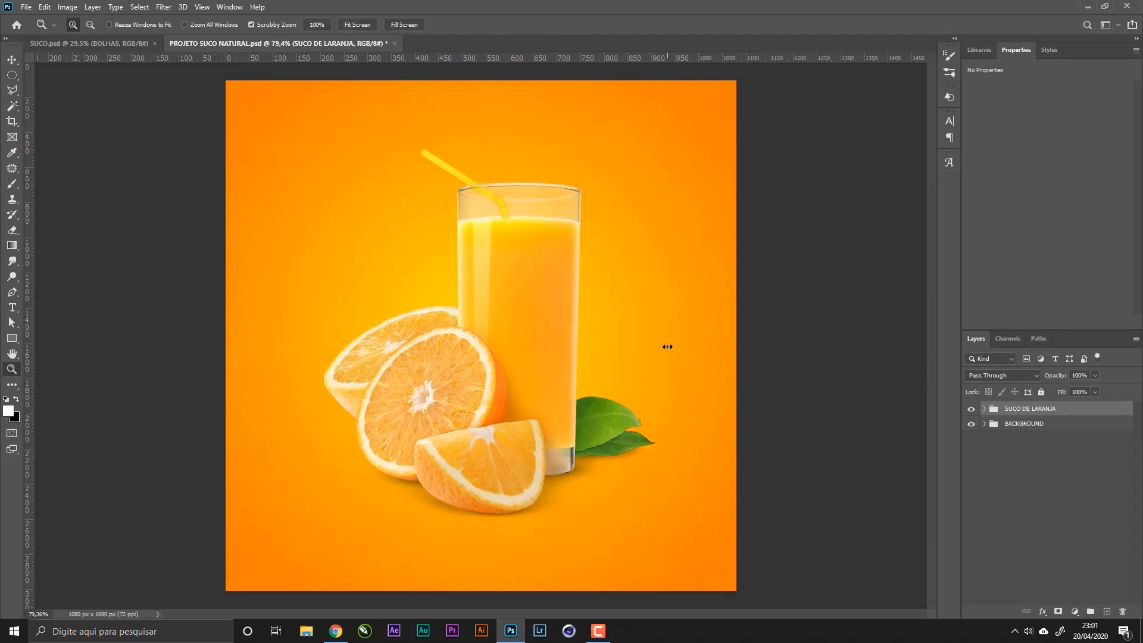
# - Move the SUCO DE LARANJA group slightly left and down on the canvas and save the document
pyautogui.keyDown('alt'); pyautogui.click(653, 339); pyautogui.keyUp('alt')
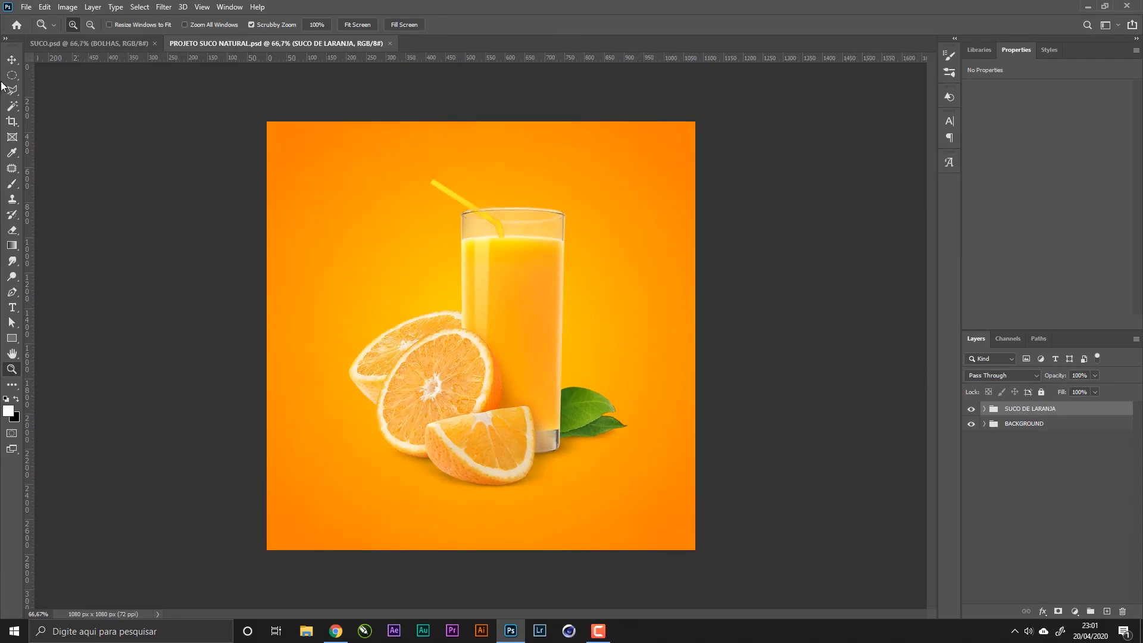
pyautogui.click(12, 59)
pyautogui.moveTo(586, 351); pyautogui.dragTo(582, 330)
pyautogui.hotkey('ctrl', 's')
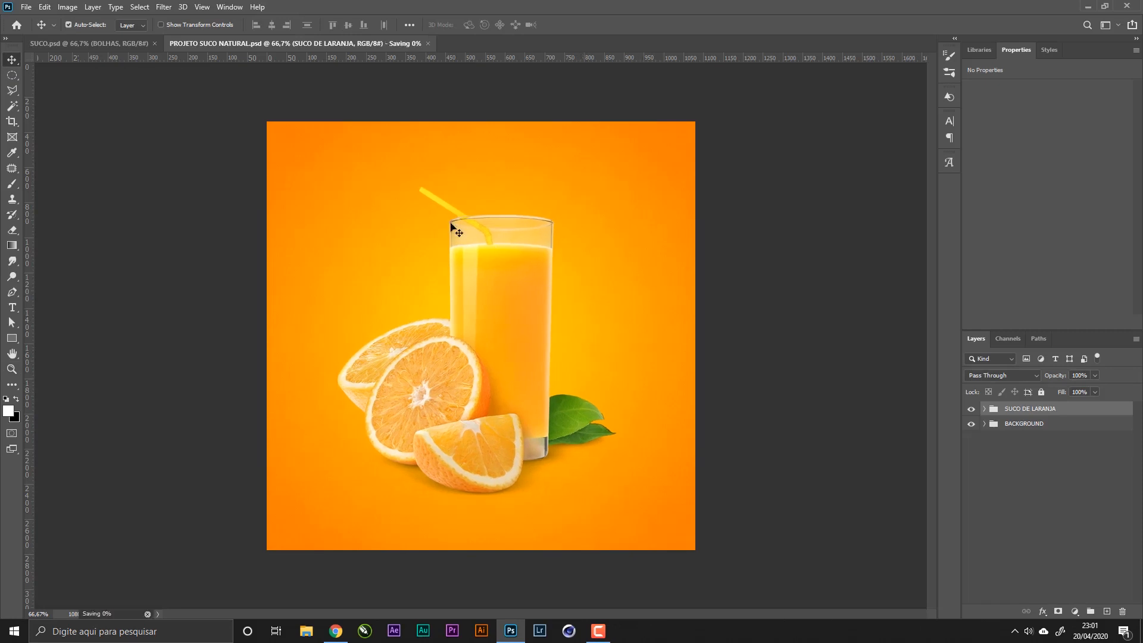
# - Examine the whole finished poster in SUCO.psd as a reference and return to PROJETO SUCO NATURAL.psd
pyautogui.click(70, 41)
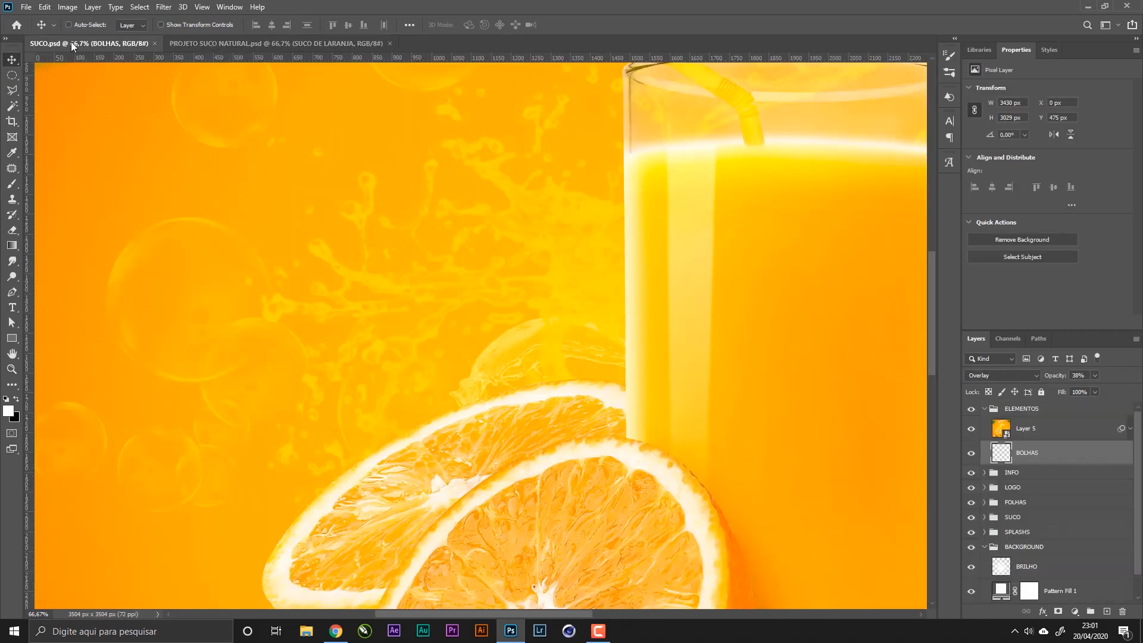
pyautogui.hotkey('ctrl', '0')
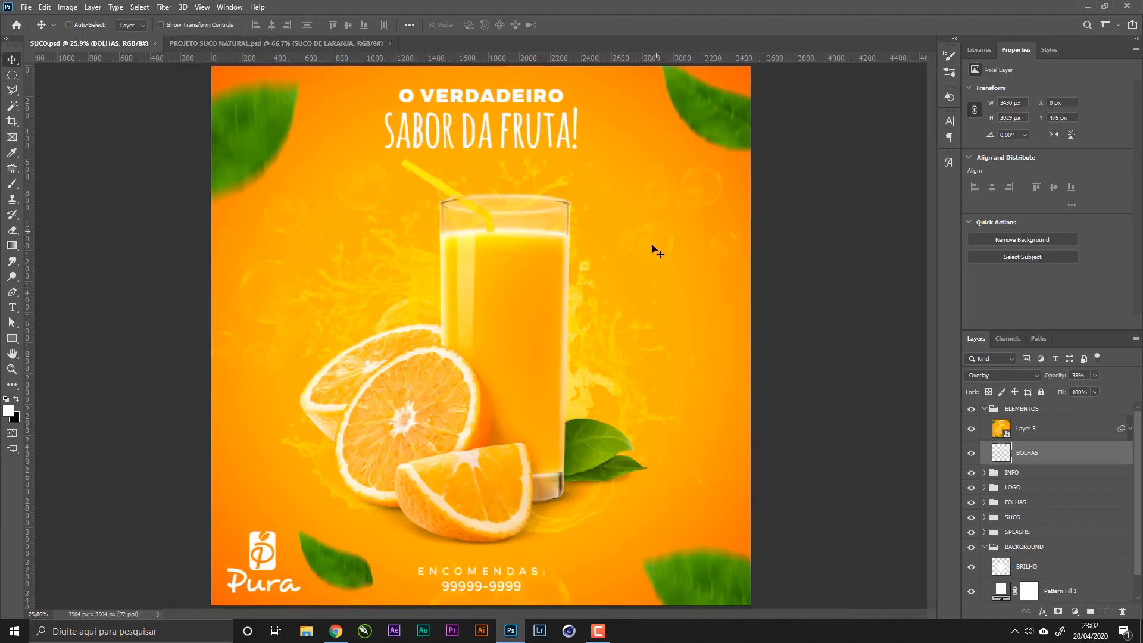
pyautogui.click(236, 44)
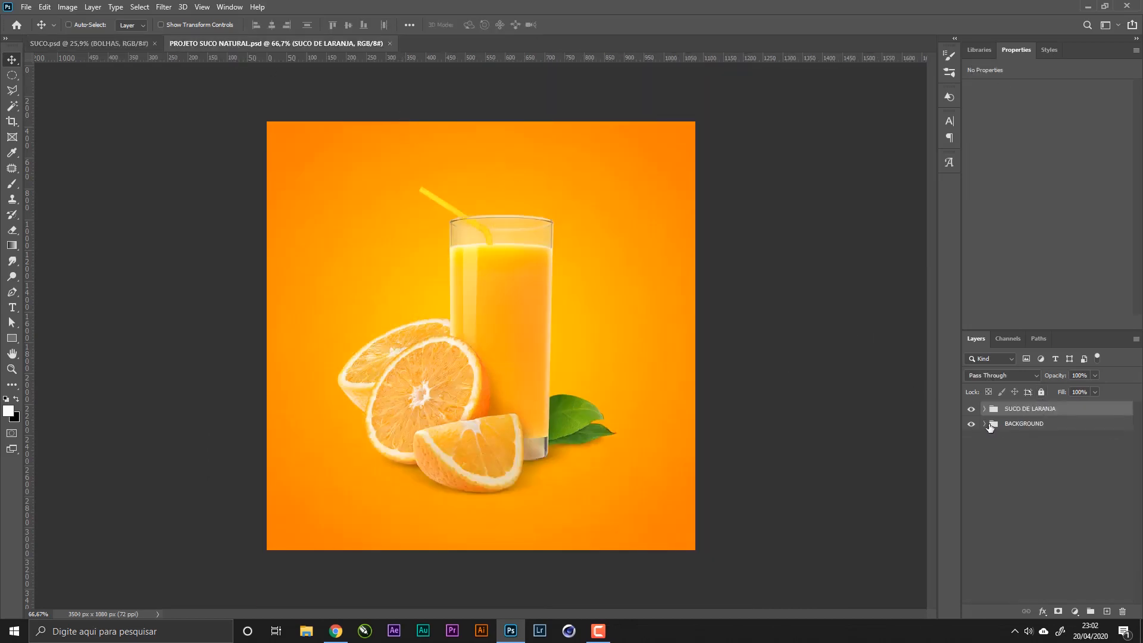
# - Add a new empty layer directly above the BACKGROUND group and activate the Brush tool
pyautogui.click(1024, 424)
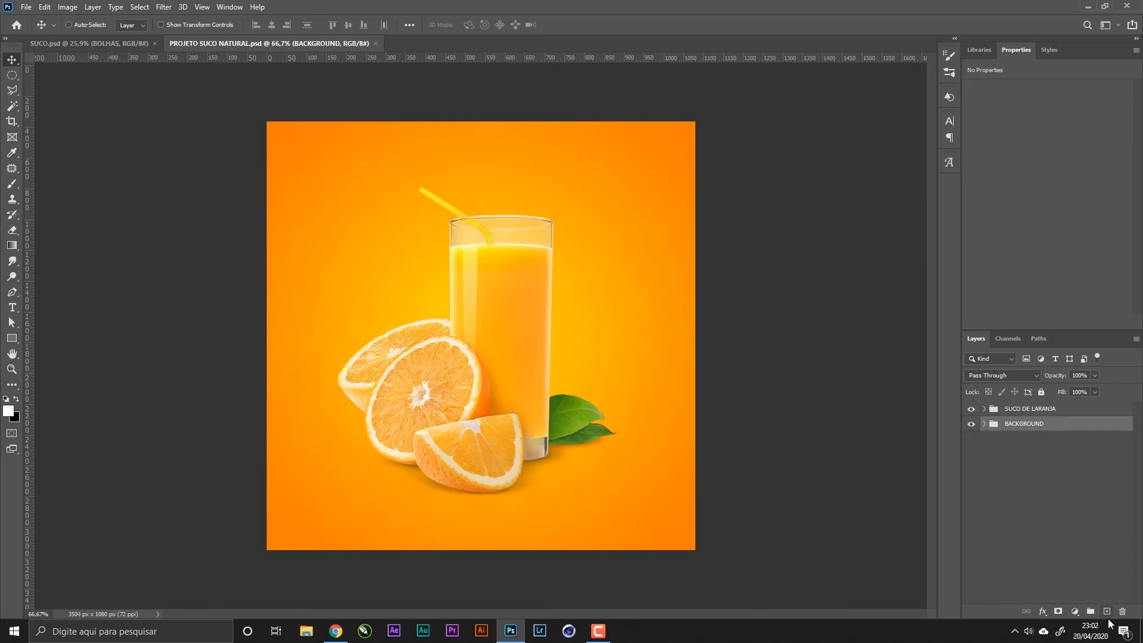
pyautogui.click(1107, 611)
pyautogui.press('b')
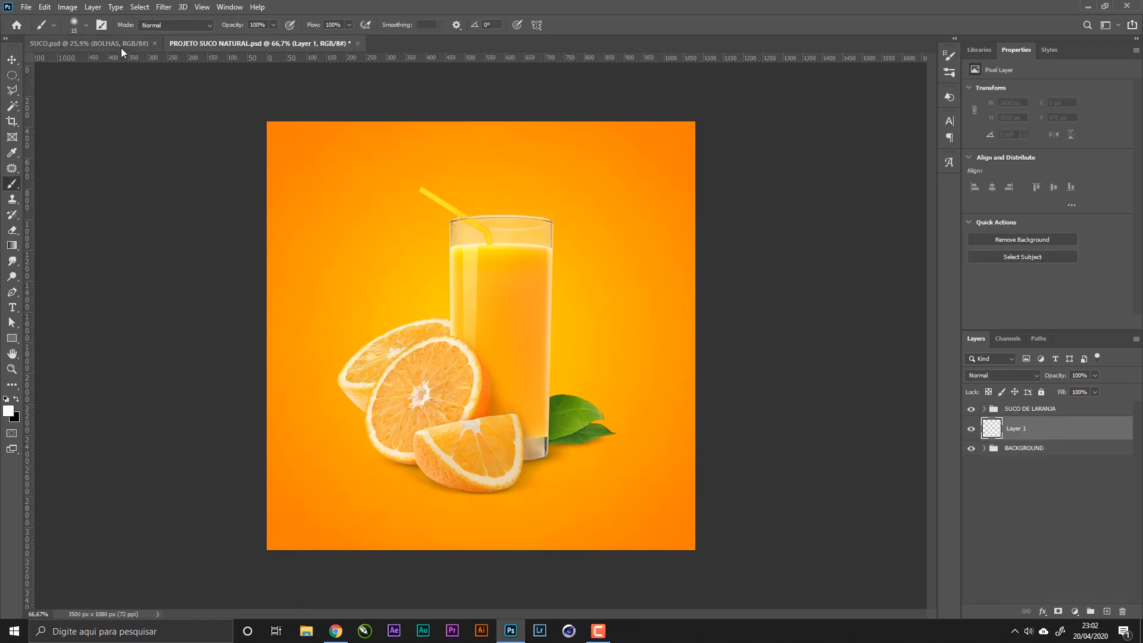
# - Check the reference splashes in SUCO.psd, return to PROJETO SUCO NATURAL.psd and choose the water splatter 3 brush from the Water 2Splash set
pyautogui.click(126, 42)
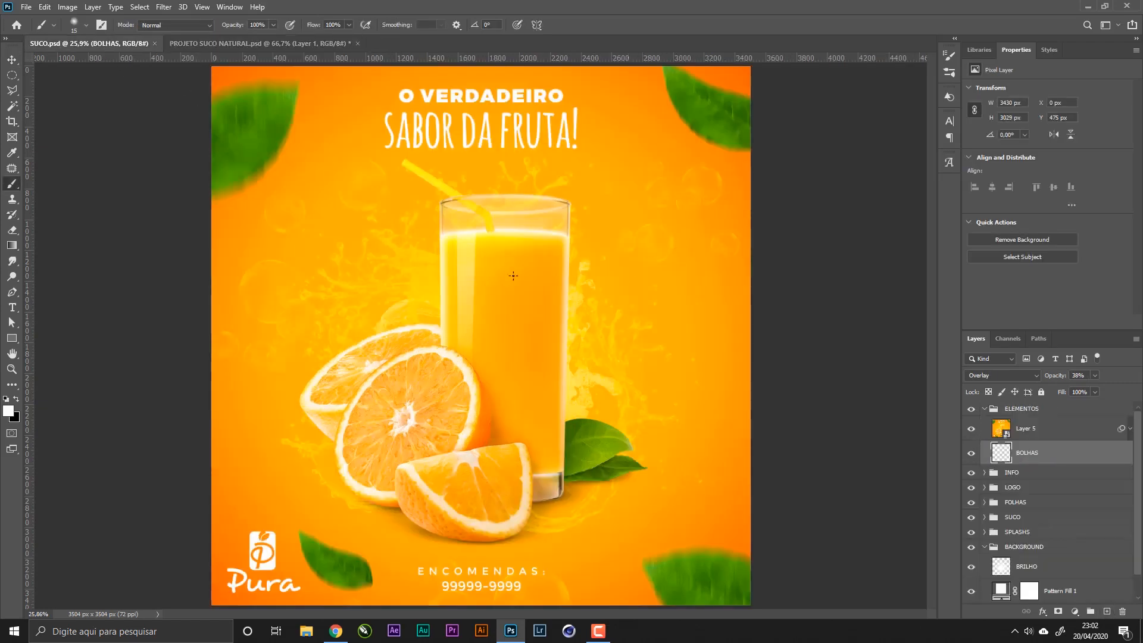
pyautogui.click(267, 41)
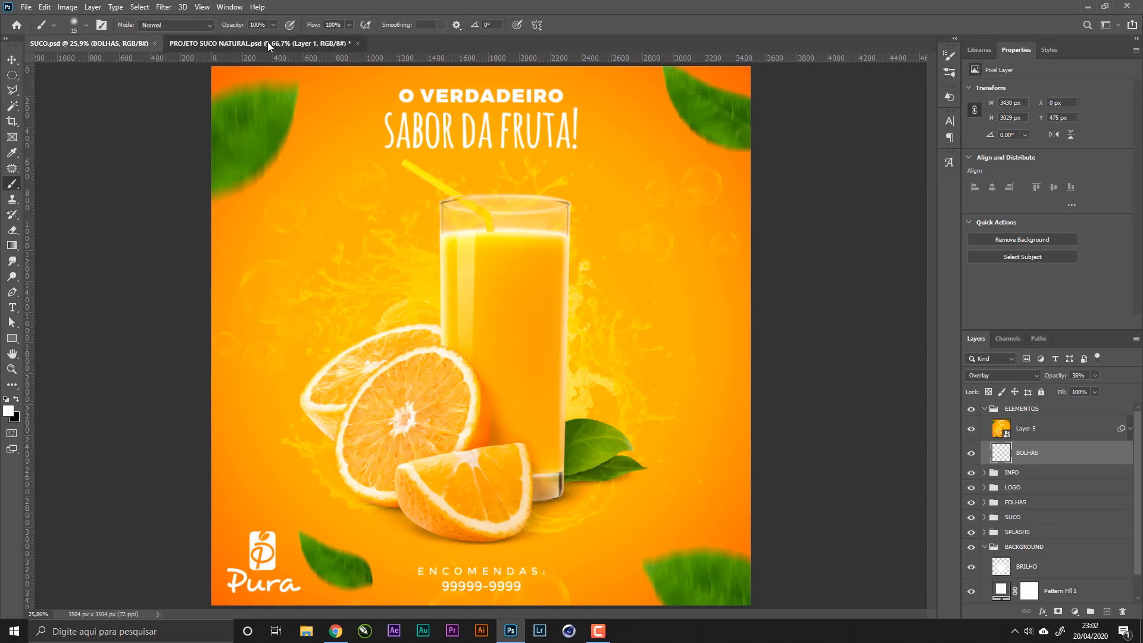
pyautogui.rightClick(525, 338)
pyautogui.scroll(-2, 606, 491)
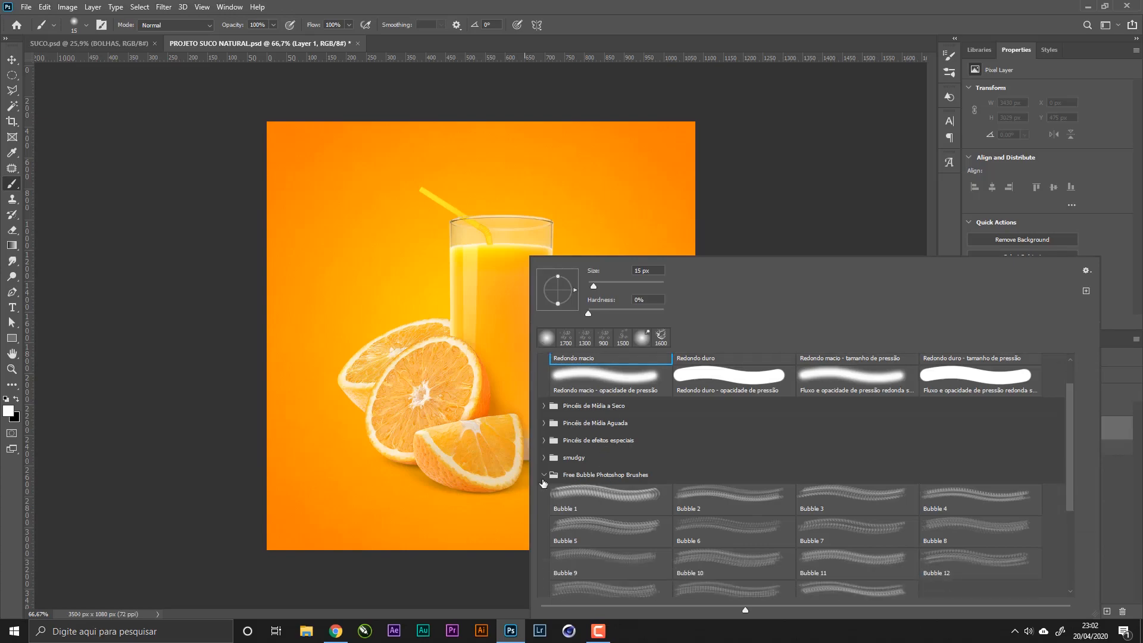
pyautogui.click(543, 474)
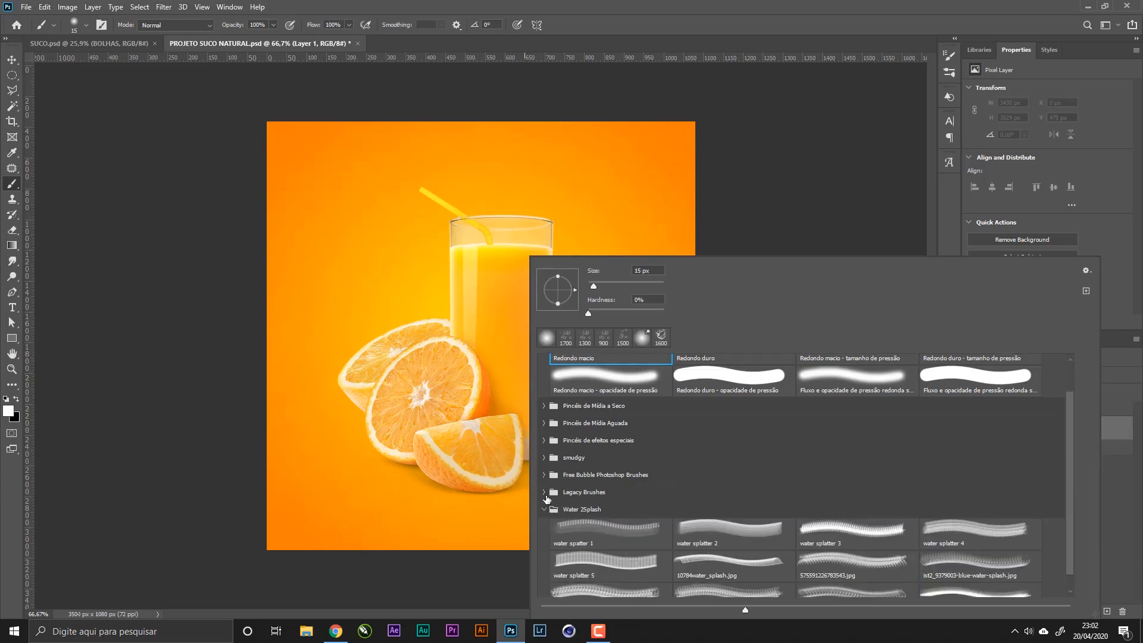
pyautogui.click(632, 531)
pyautogui.click(717, 536)
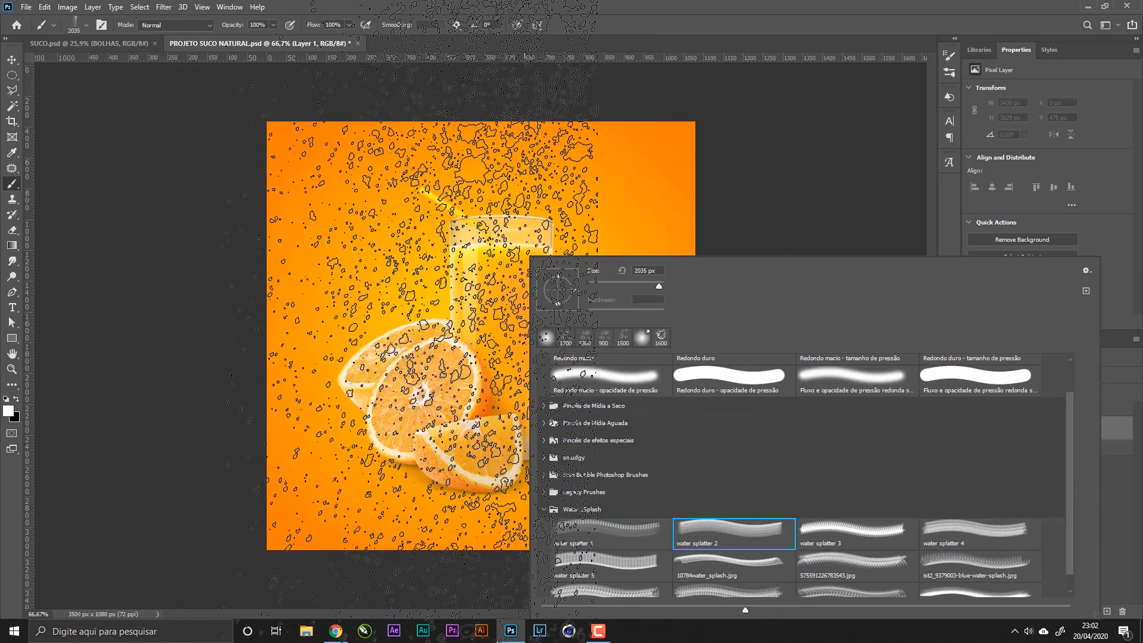
pyautogui.click(853, 527)
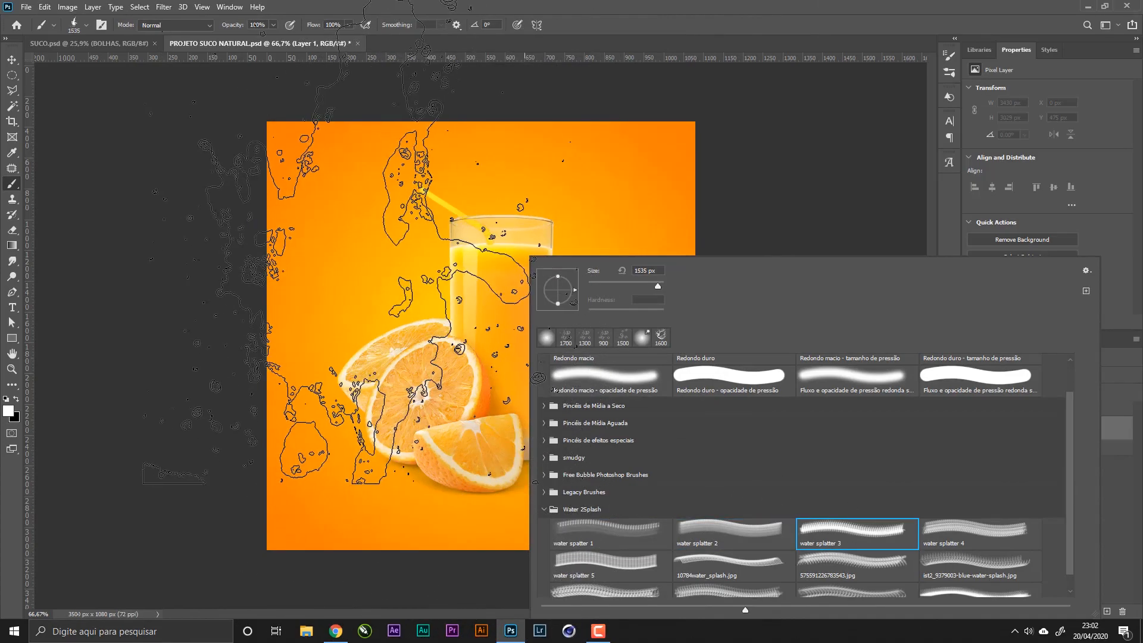
pyautogui.press('Return')
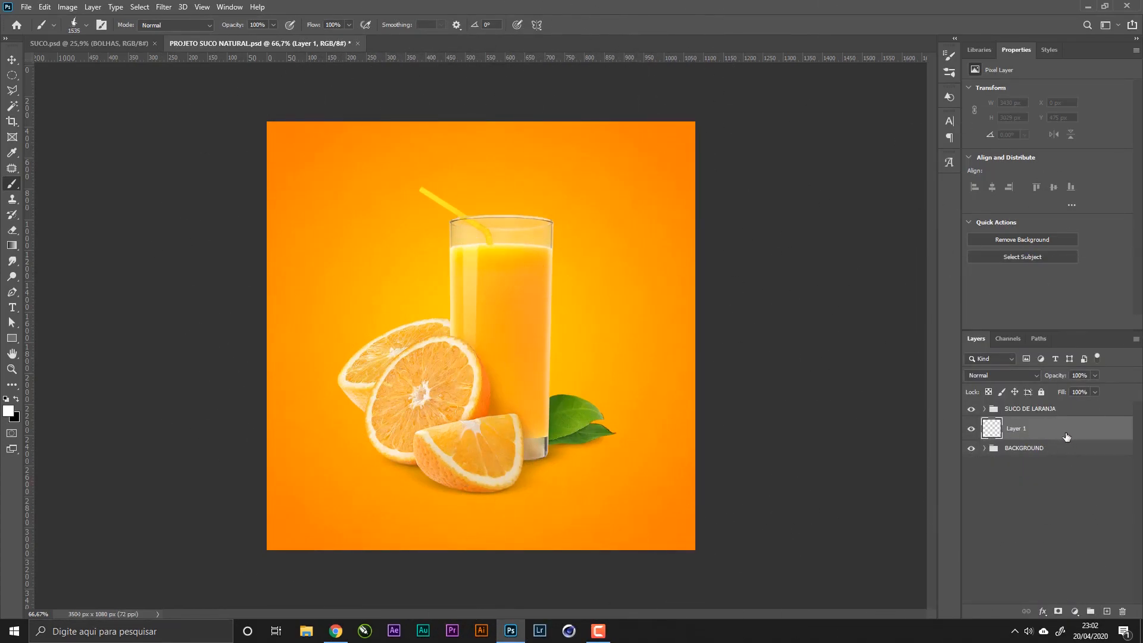
# - Reduce the water splatter 3 brush size to 800 px to suit the glass
pyautogui.press('[')
pyautogui.press('[')
pyautogui.press('[')
pyautogui.press('[')
pyautogui.press('[')
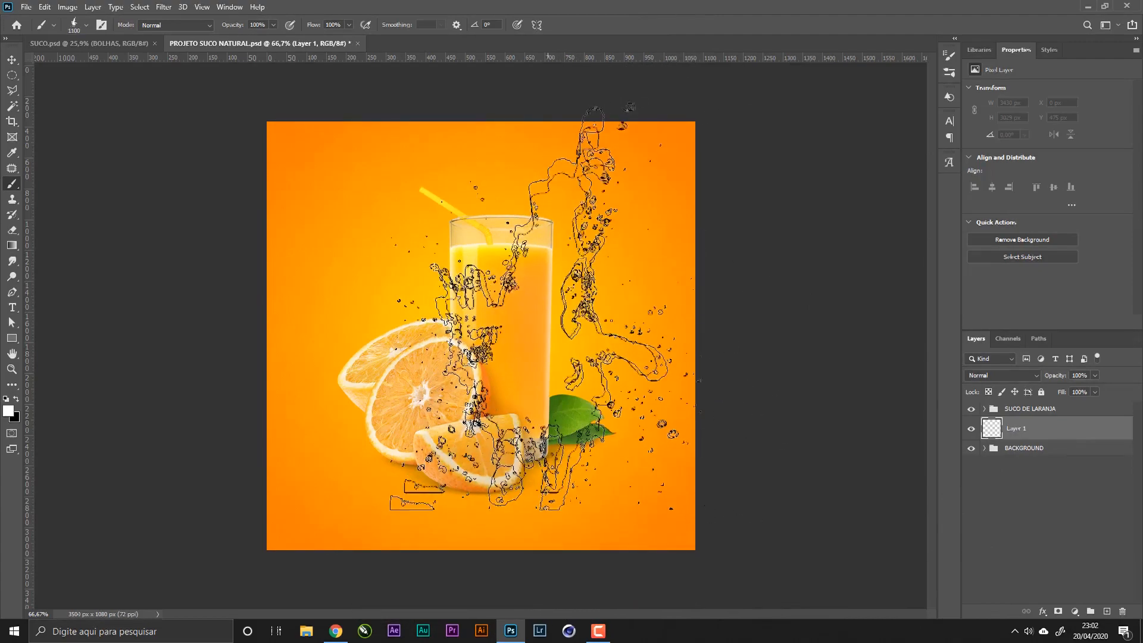
pyautogui.press('[')
pyautogui.press('[')
pyautogui.press('[')
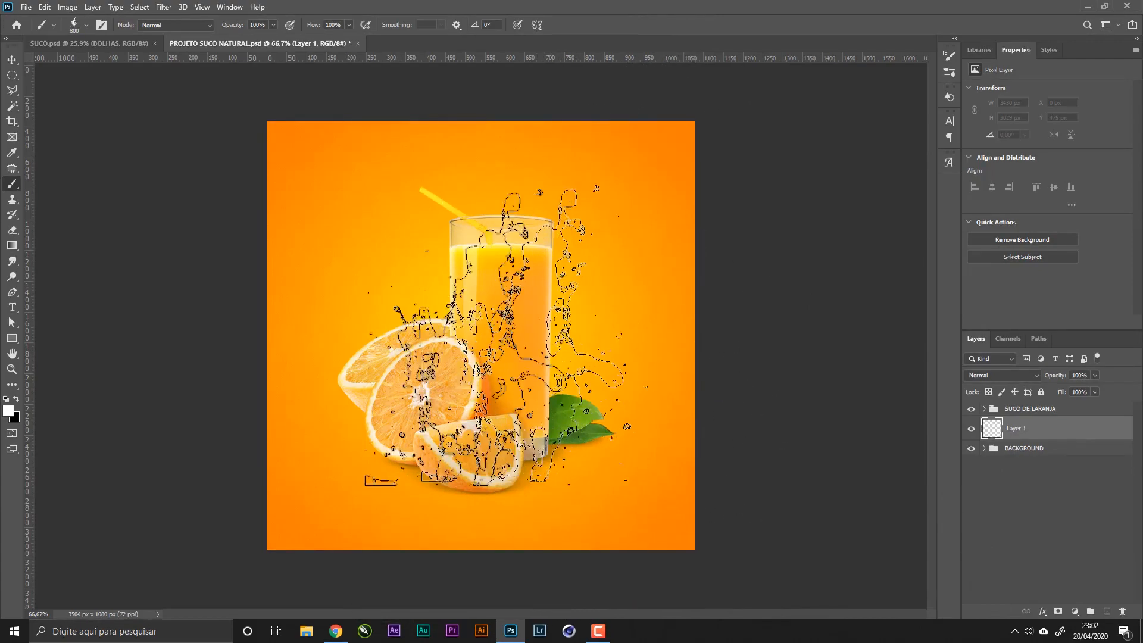
# - Set the foreground color to bright yellow ffde00, based on a sample from the image, and reactivate the Brush tool
pyautogui.click(9, 413)
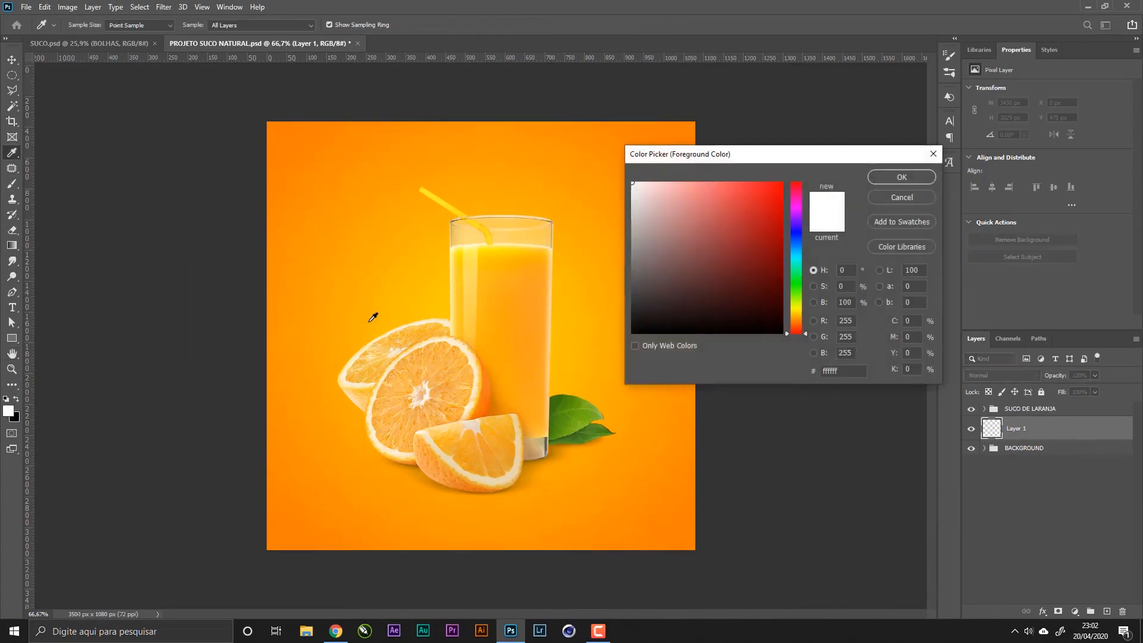
pyautogui.click(444, 305)
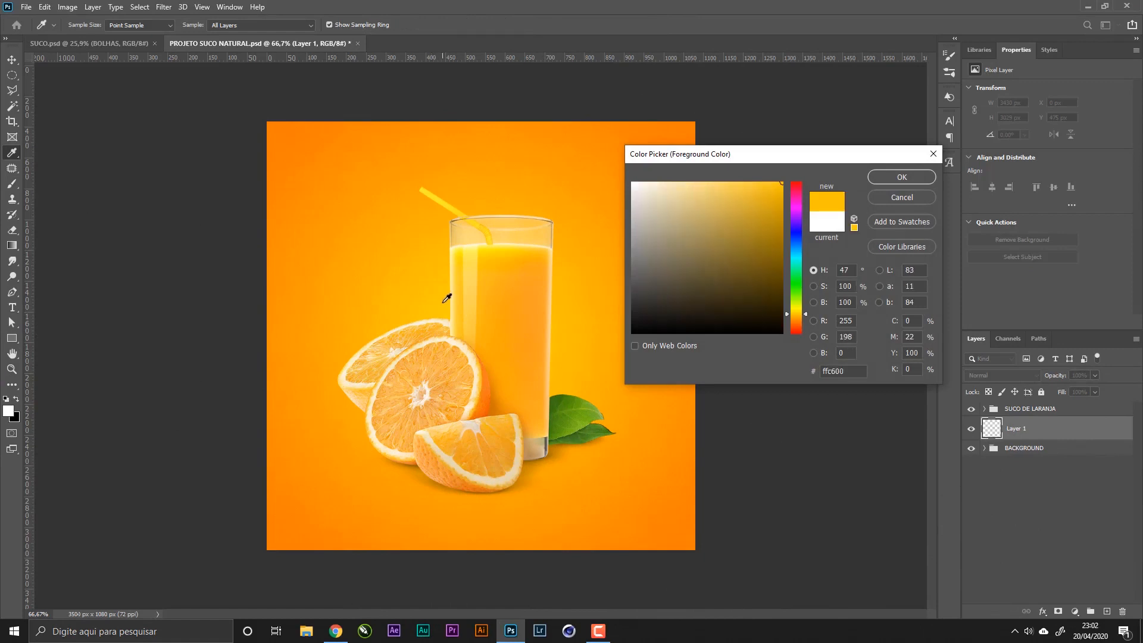
pyautogui.click(485, 291)
pyautogui.moveTo(805, 312); pyautogui.dragTo(806, 311)
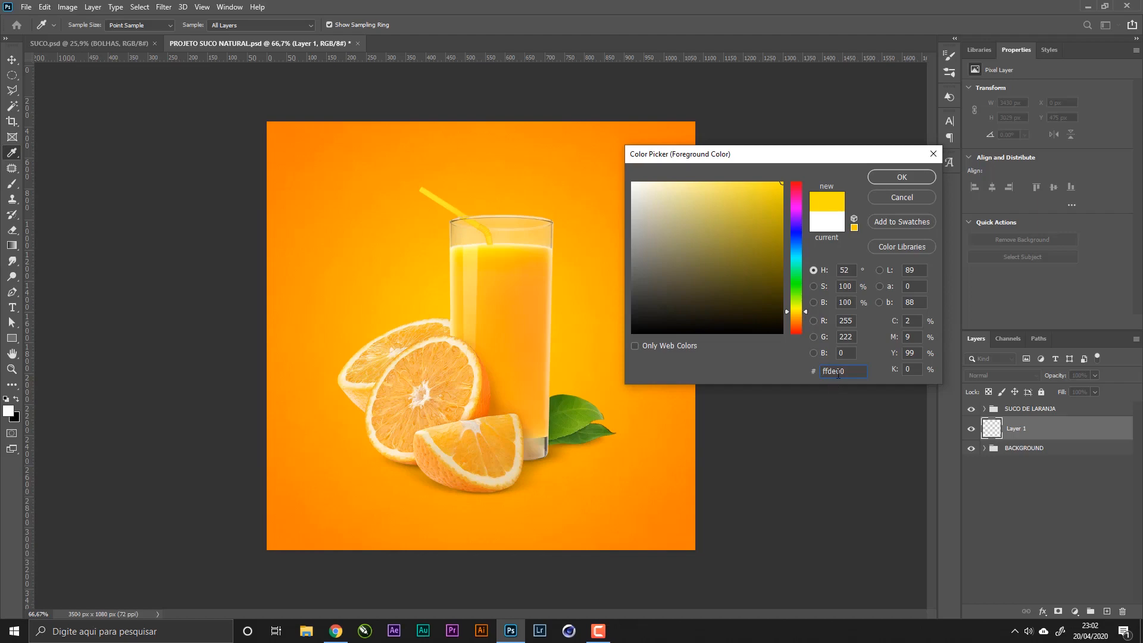
pyautogui.click(897, 179)
pyautogui.press('b')
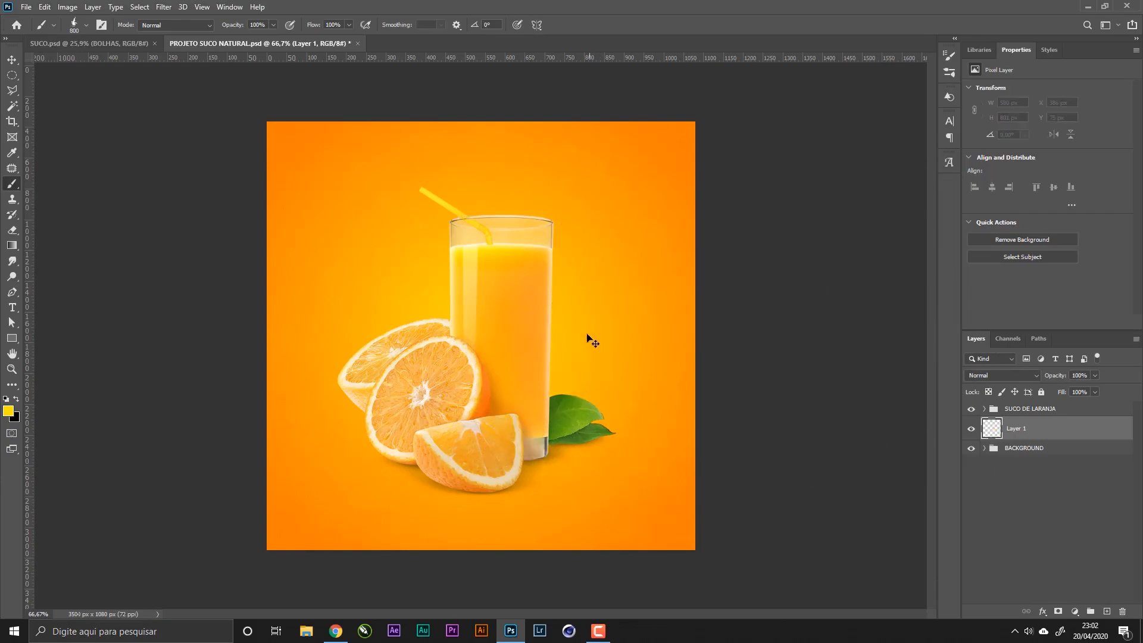
# - Reduce the brush to 700 px and stamp one yellow splash on Layer 1 behind the right side of the glass
pyautogui.press('[')
pyautogui.press('[')
pyautogui.press(']')
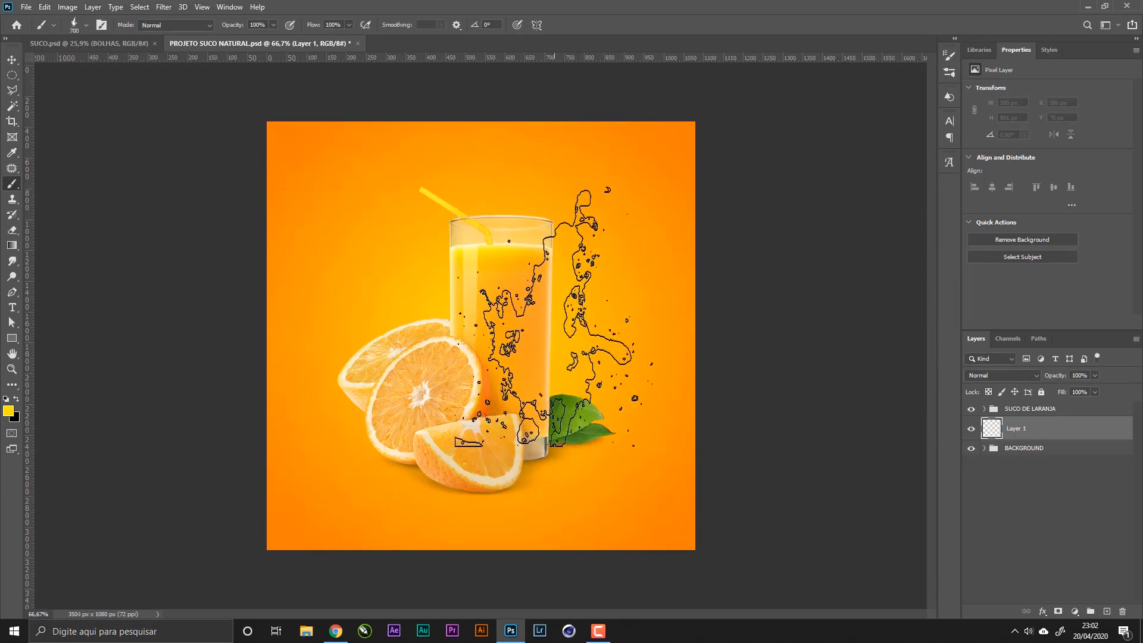
pyautogui.click(562, 324)
pyautogui.hotkey('ctrl', 'z')
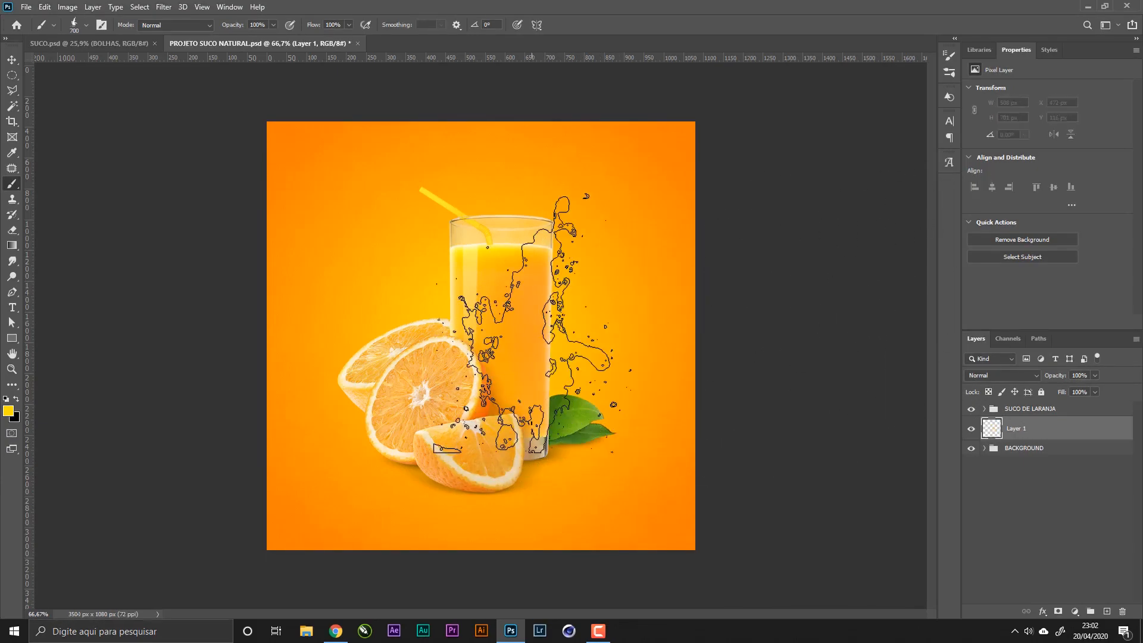
pyautogui.click(537, 318)
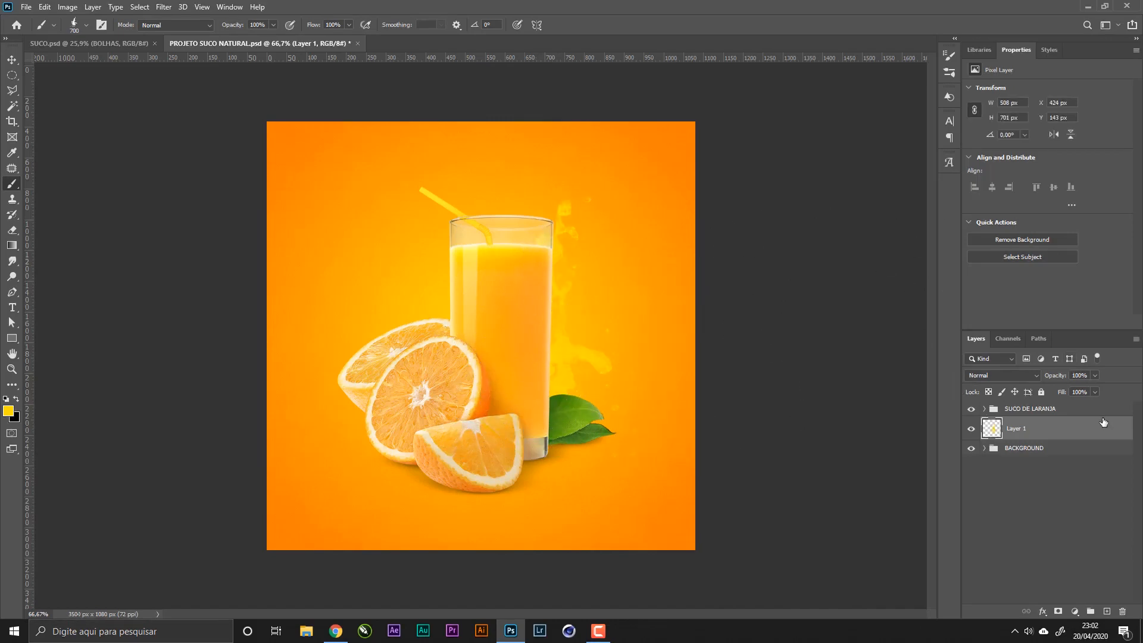
# - Erase the stray splash marks beside the green leaves on Layer 1 with an enlarged soft eraser
pyautogui.press('e')
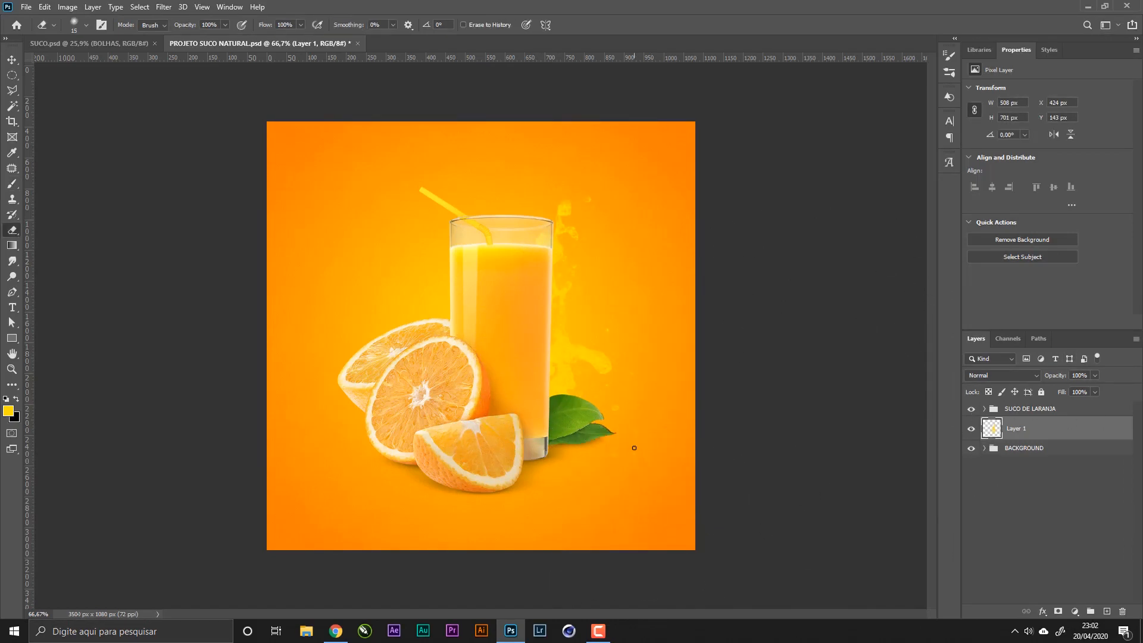
pyautogui.press(']')
pyautogui.press(']')
pyautogui.press(']')
pyautogui.moveTo(643, 432); pyautogui.dragTo(625, 457)
# - Add a new layer above Layer 1 and choose the water splatter 4 brush
pyautogui.click(1106, 611)
pyautogui.press('b')
pyautogui.rightClick(586, 345)
pyautogui.scroll(-1, 809, 533)
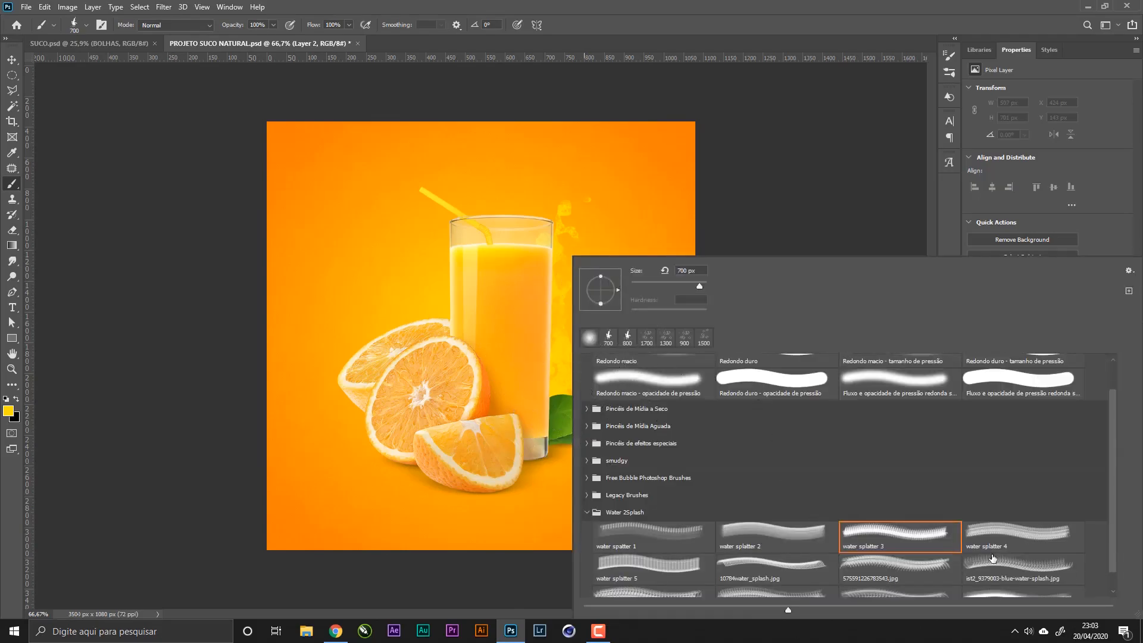
pyautogui.click(1018, 531)
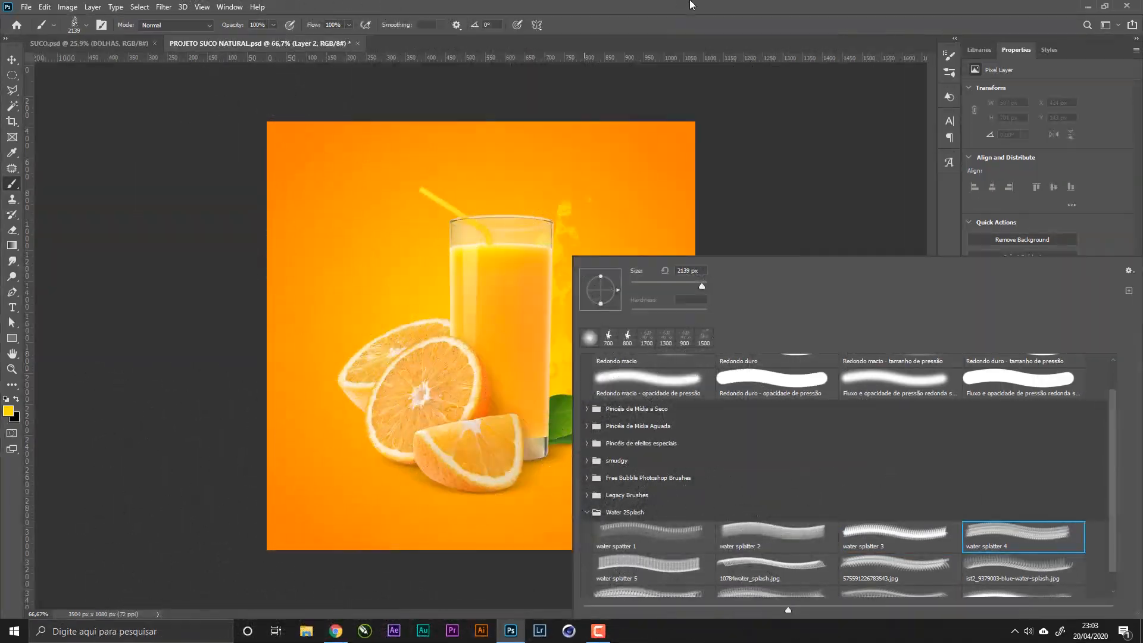
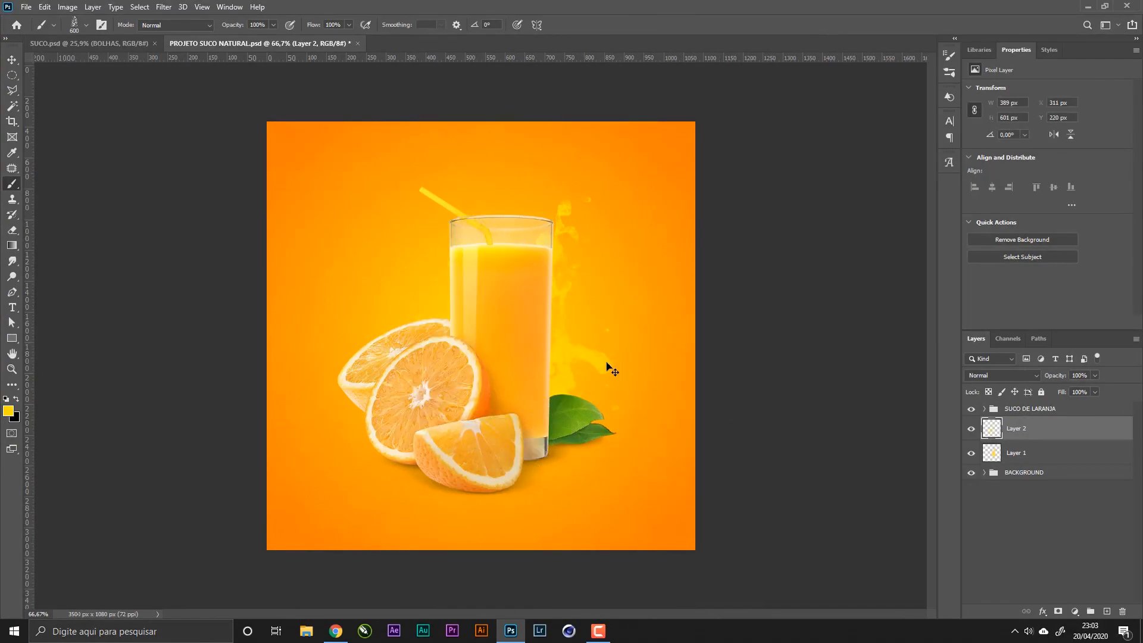
# - Choose the 10784water_splash.jpg brush and compare the project with the splashes in SUCO.psd
pyautogui.rightClick(565, 316)
pyautogui.scroll(-1, 687, 541)
pyautogui.click(687, 540)
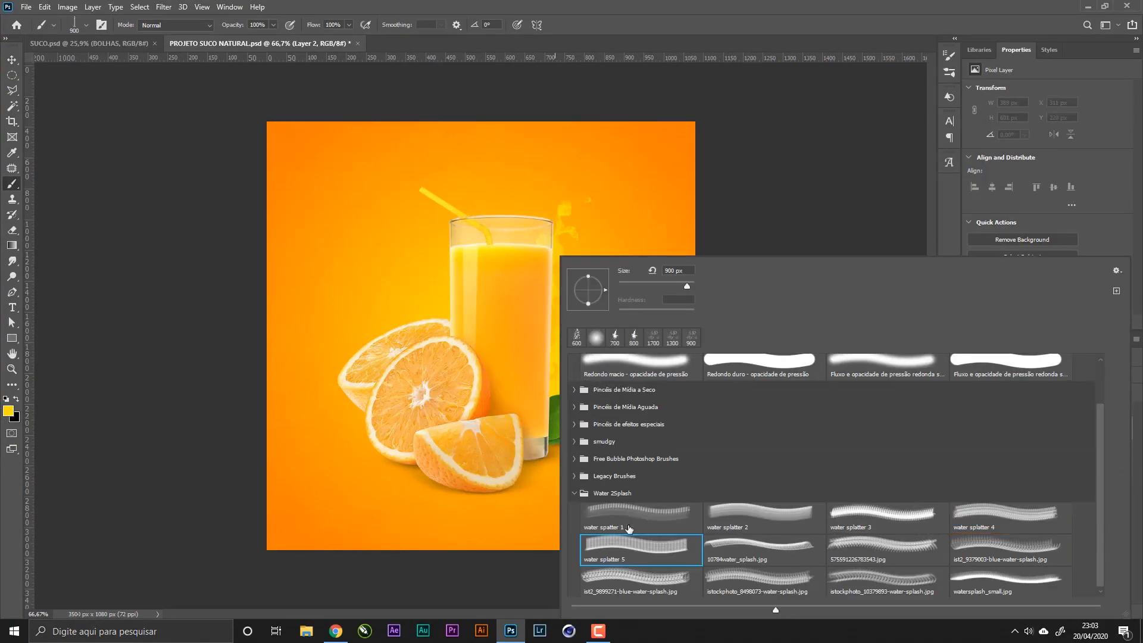
pyautogui.click(786, 545)
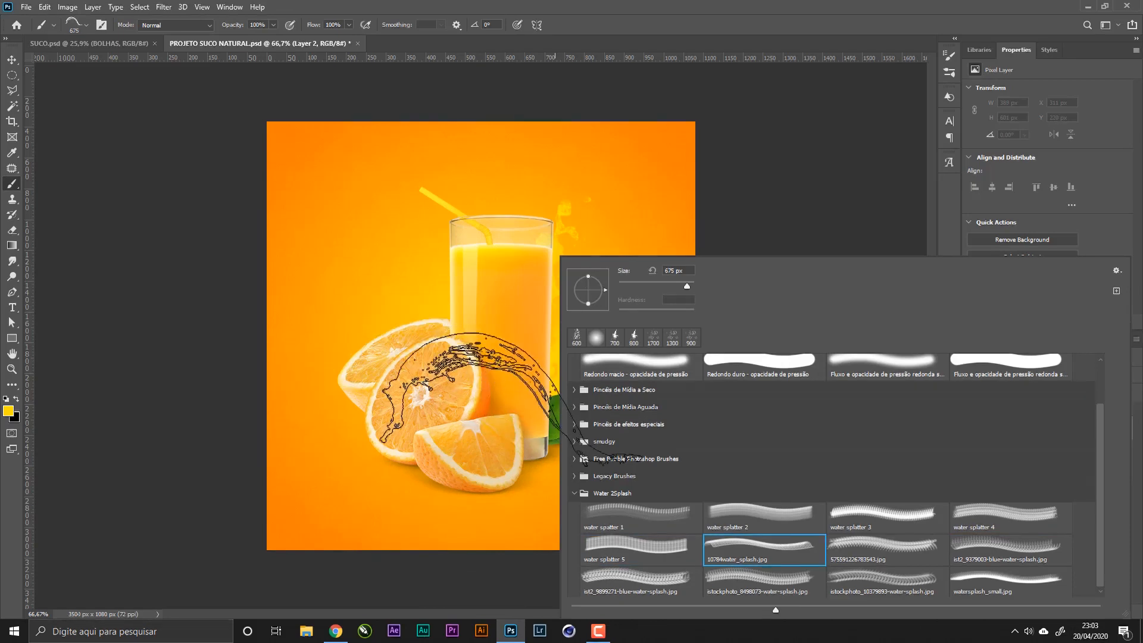
pyautogui.click(678, 26)
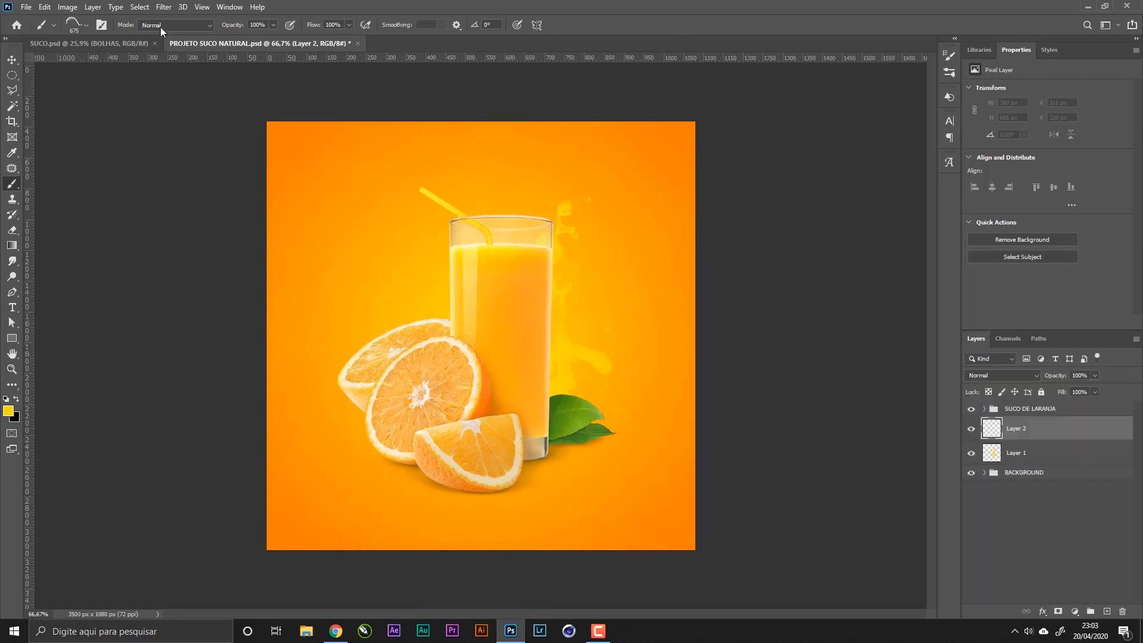
pyautogui.click(109, 44)
pyautogui.click(276, 43)
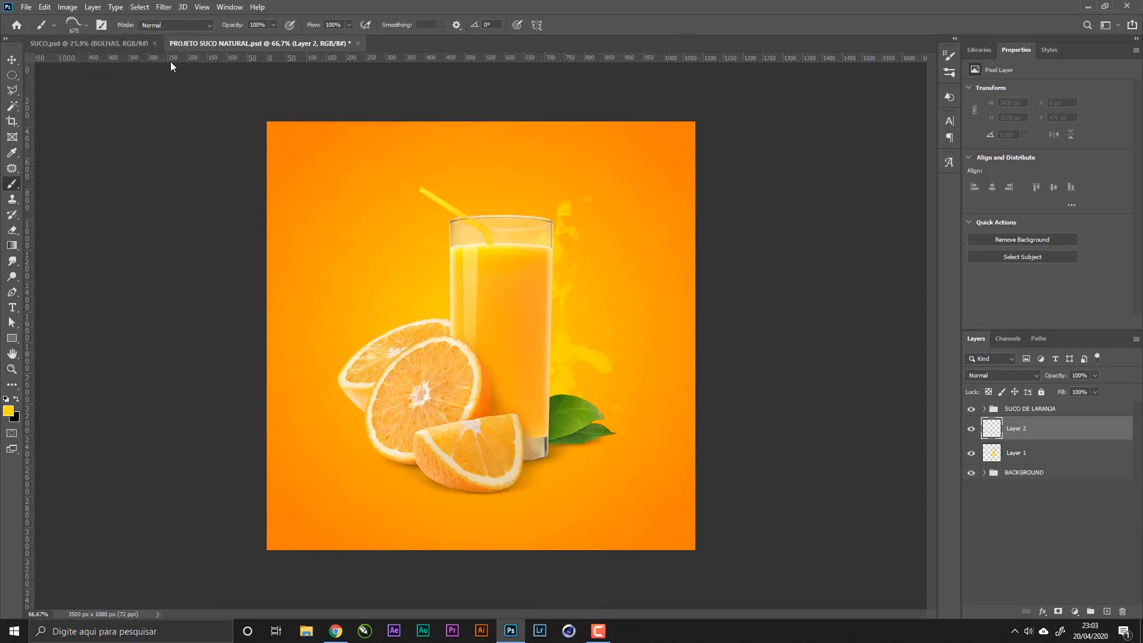
pyautogui.click(125, 44)
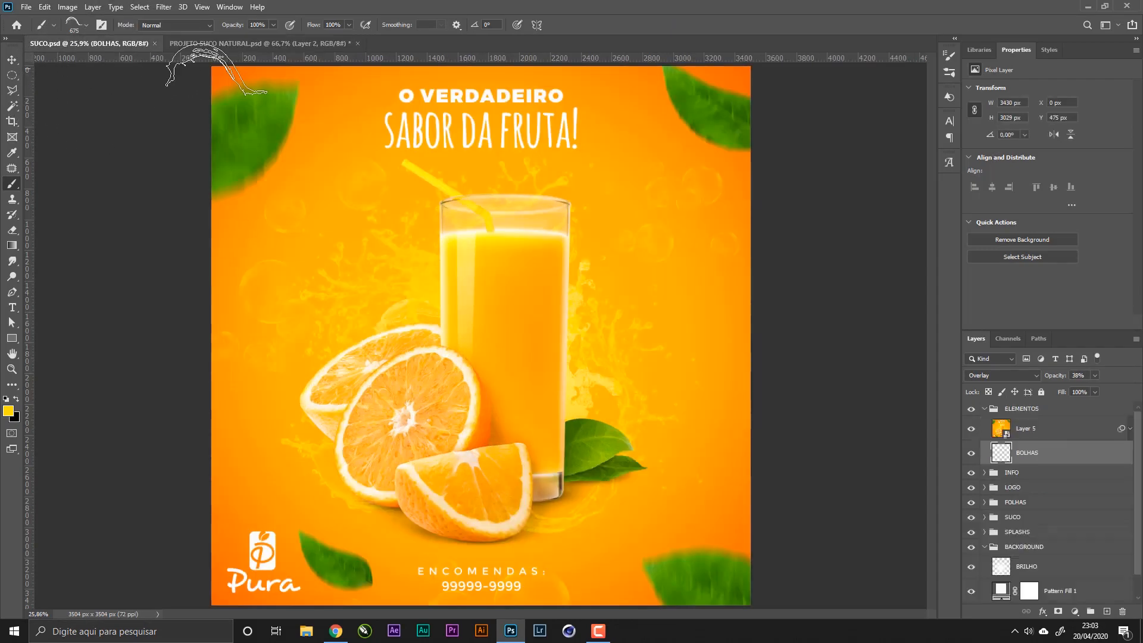
pyautogui.click(247, 43)
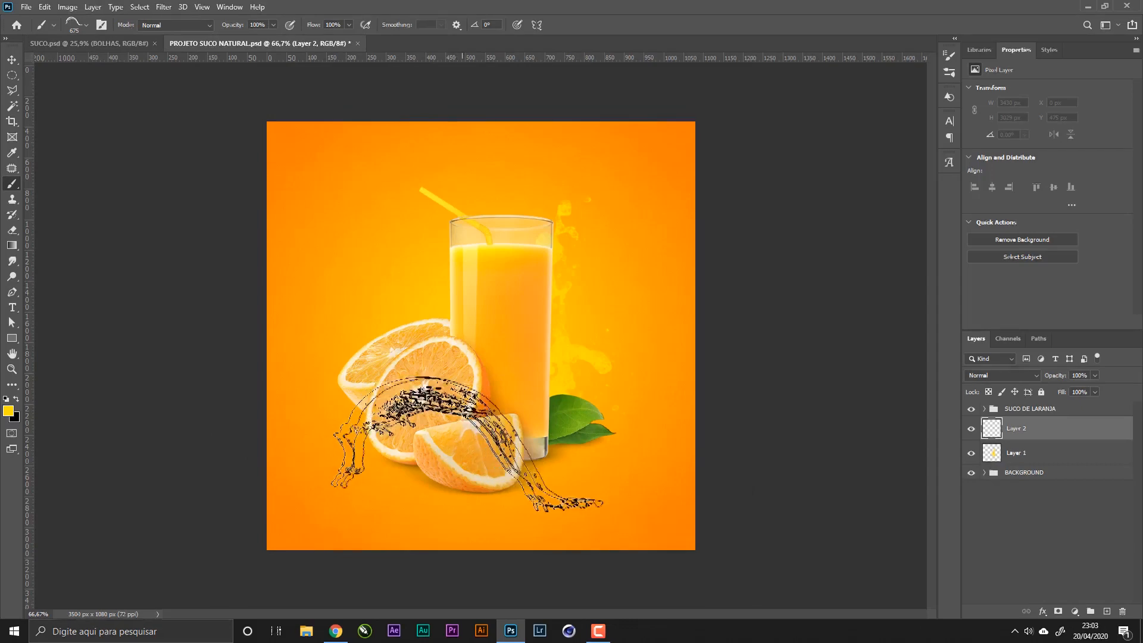
# - Set the arc-shaped splash brush to 600 px with a 7° angle and try a stamp behind the oranges on Layer 2
pyautogui.press('[')
pyautogui.rightClick(483, 432)
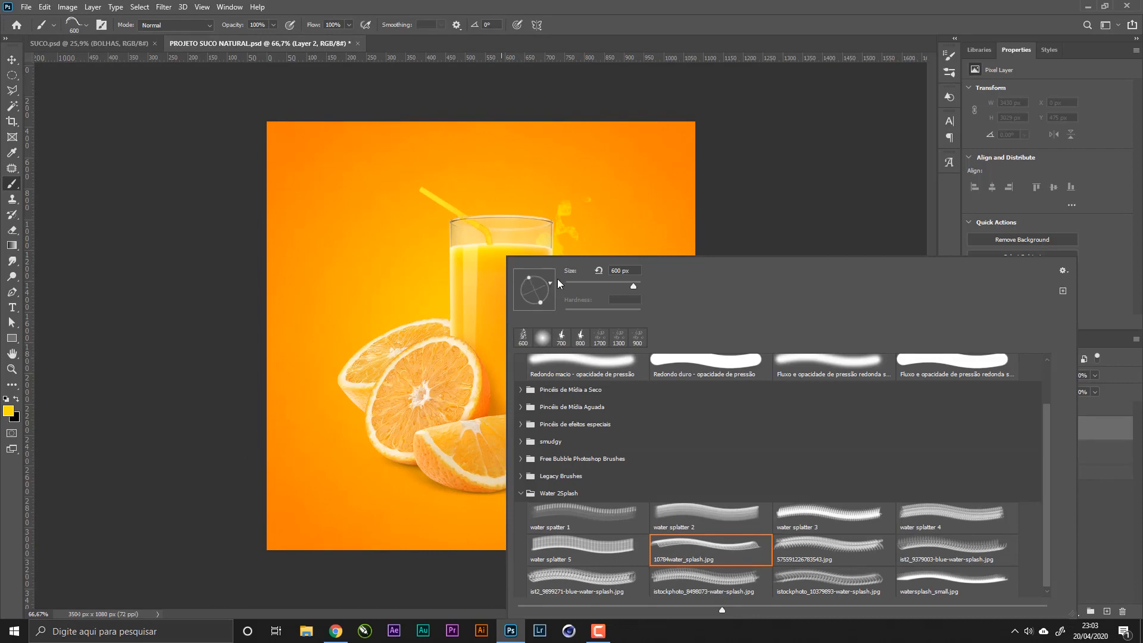
pyautogui.click(666, 24)
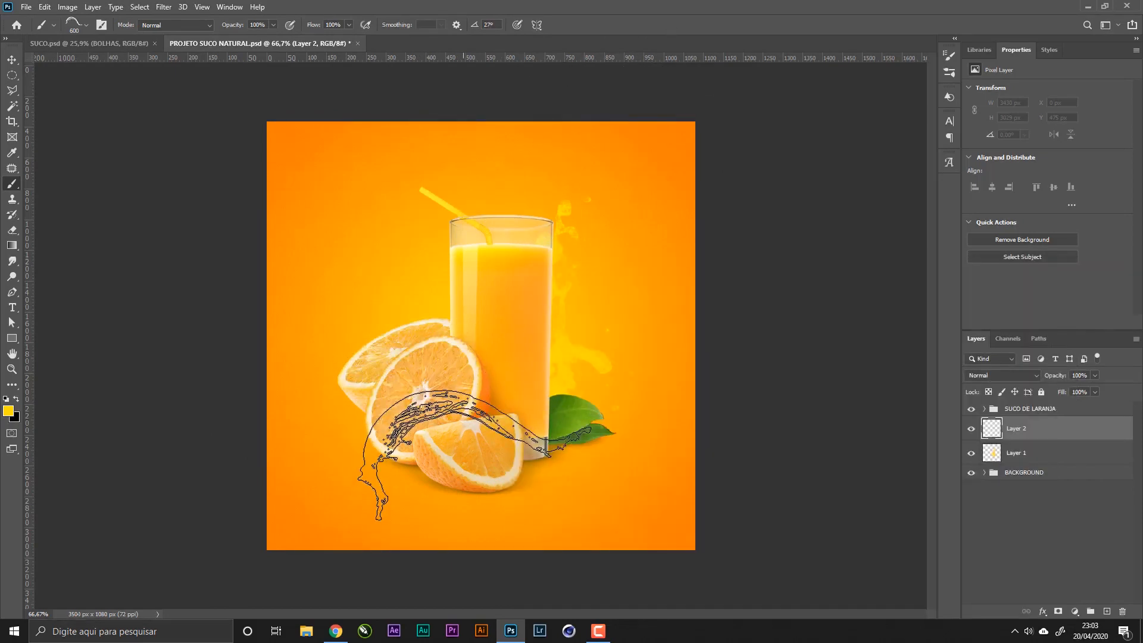
pyautogui.rightClick(477, 455)
pyautogui.moveTo(588, 282); pyautogui.dragTo(590, 287)
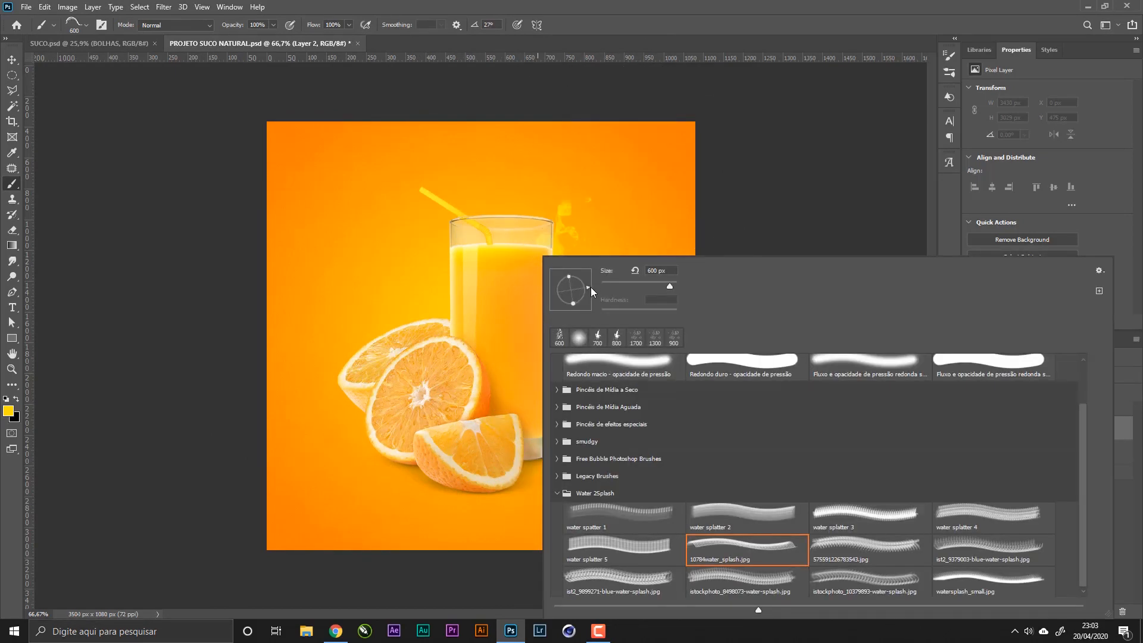
pyautogui.click(648, 4)
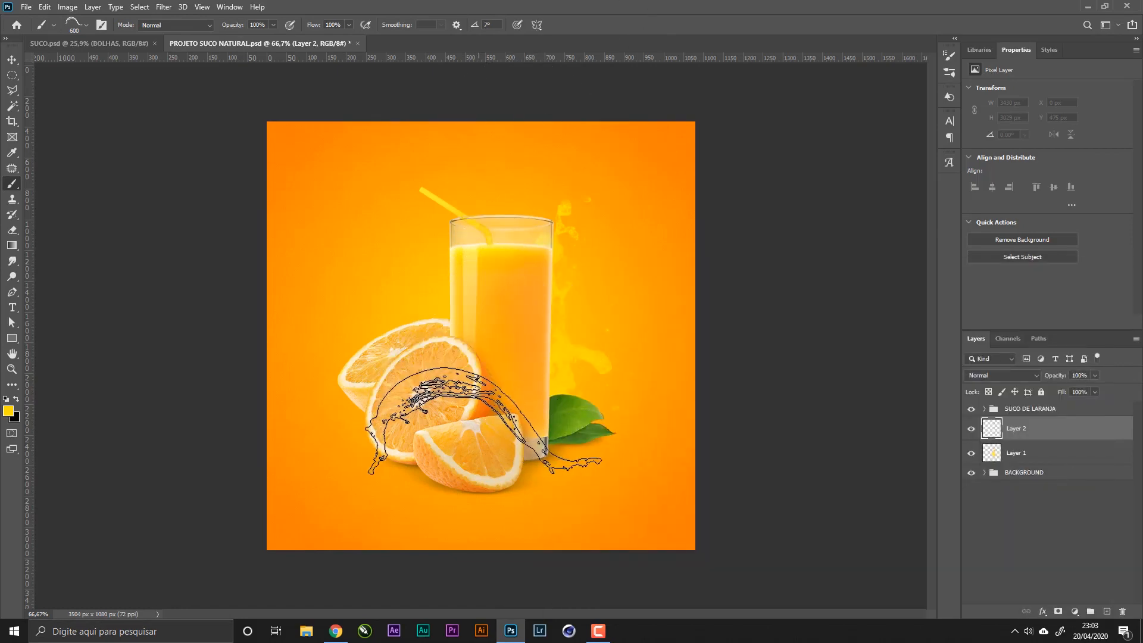
pyautogui.click(483, 433)
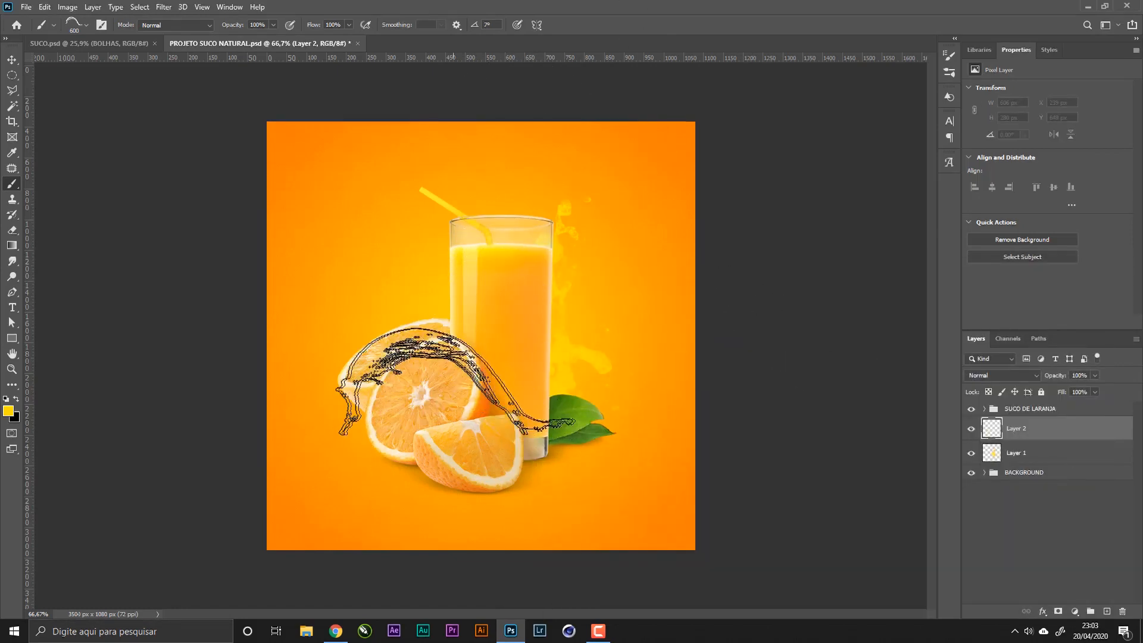
# - Enlarge the arc-shaped splash brush to 800 px, try stamps behind the oranges and glass, and undo them
pyautogui.rightClick(476, 441)
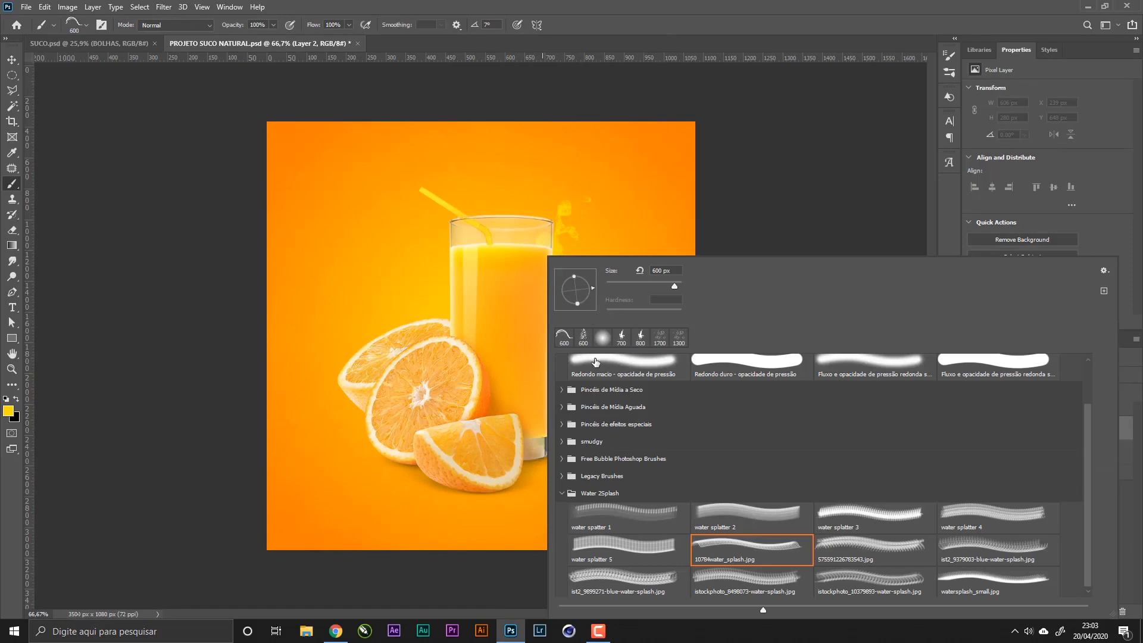
pyautogui.click(645, 4)
pyautogui.press(']')
pyautogui.press(']')
pyautogui.click(475, 367)
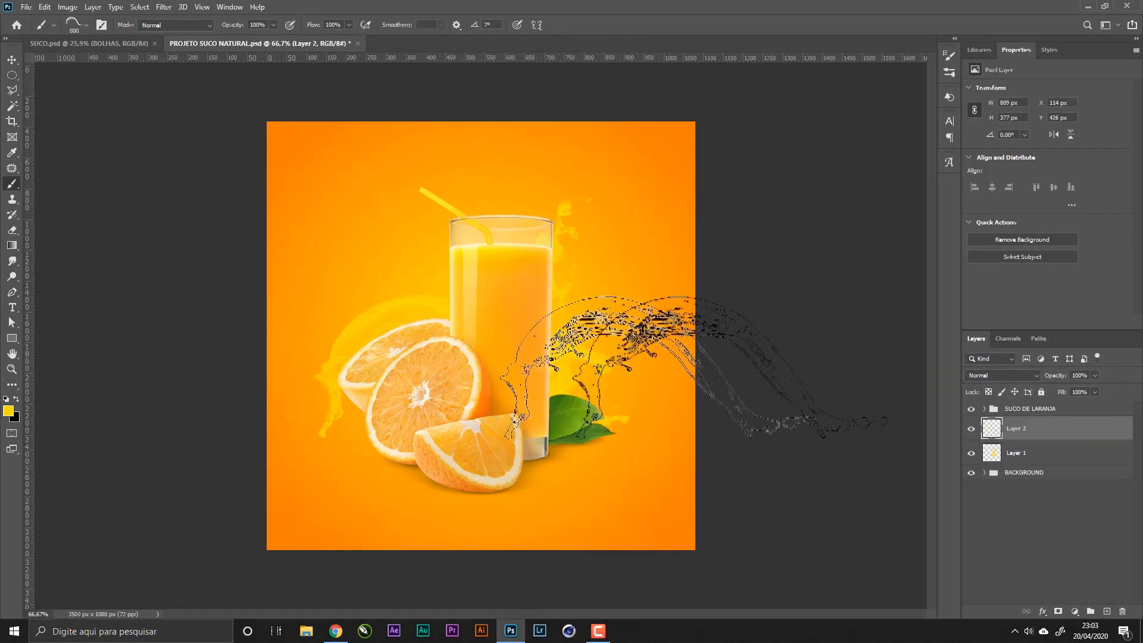
pyautogui.hotkey('ctrl', 'z')
pyautogui.click(492, 347)
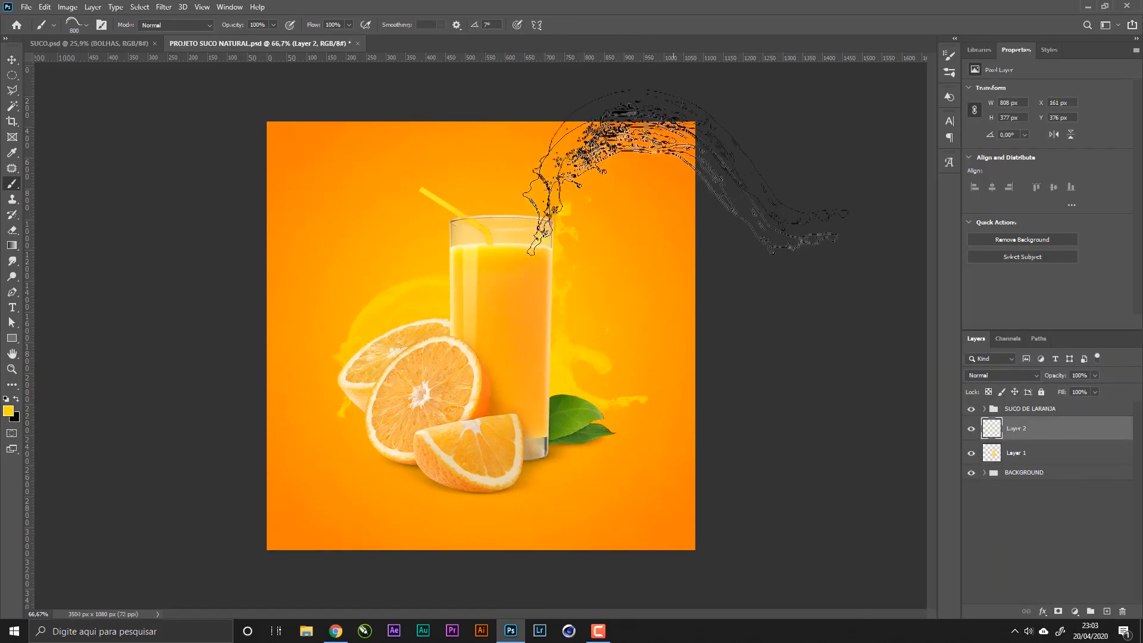
pyautogui.hotkey('ctrl', 'z')
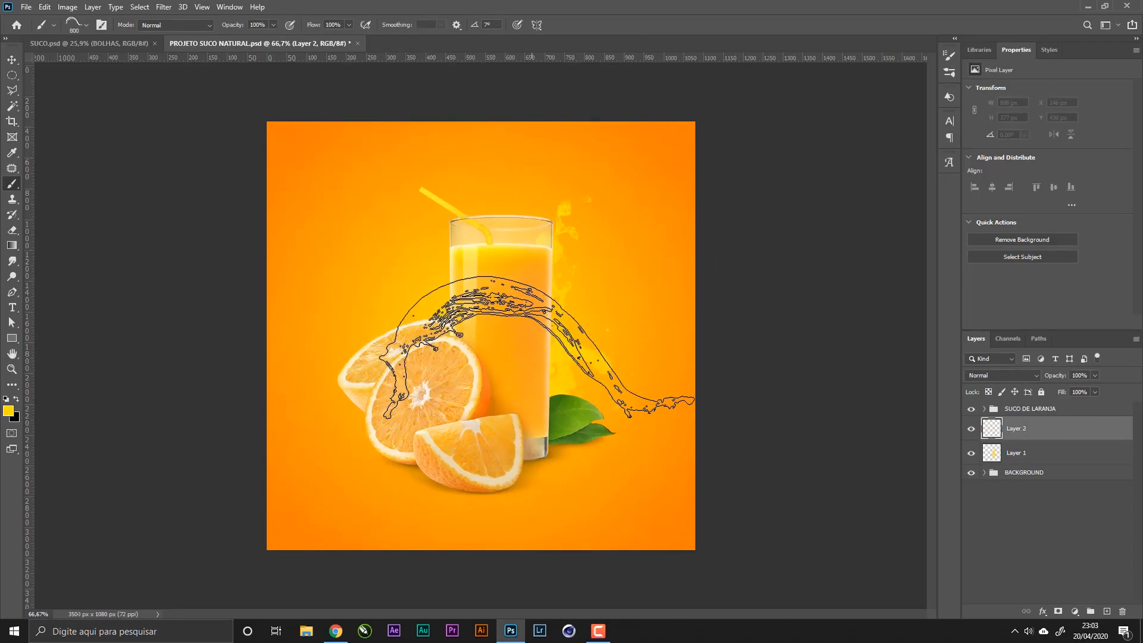
# - Try a stamp of the arc-shaped splash brush rotated to 162° behind the oranges and undo it
pyautogui.rightClick(537, 345)
pyautogui.moveTo(583, 291); pyautogui.dragTo(540, 284)
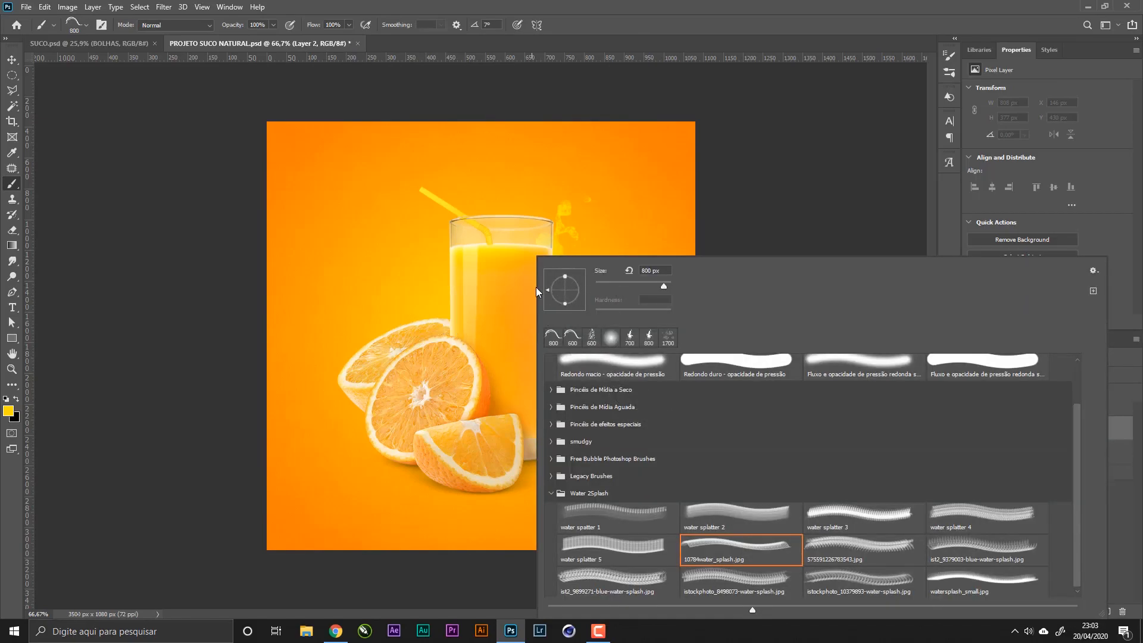
pyautogui.click(446, 391)
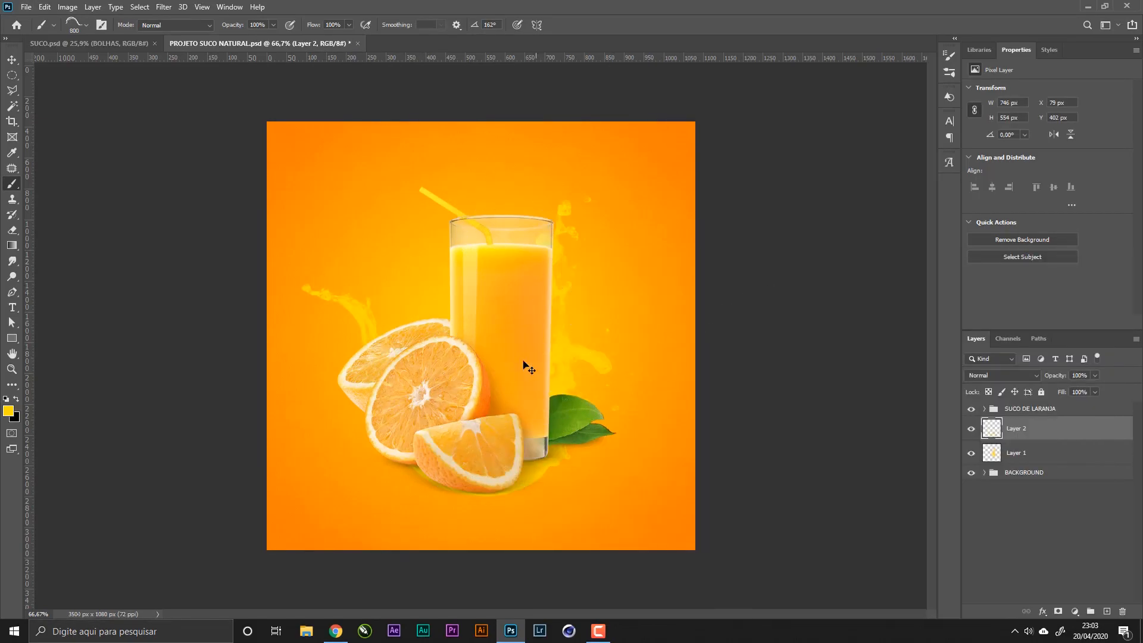
pyautogui.hotkey('ctrl', 'z')
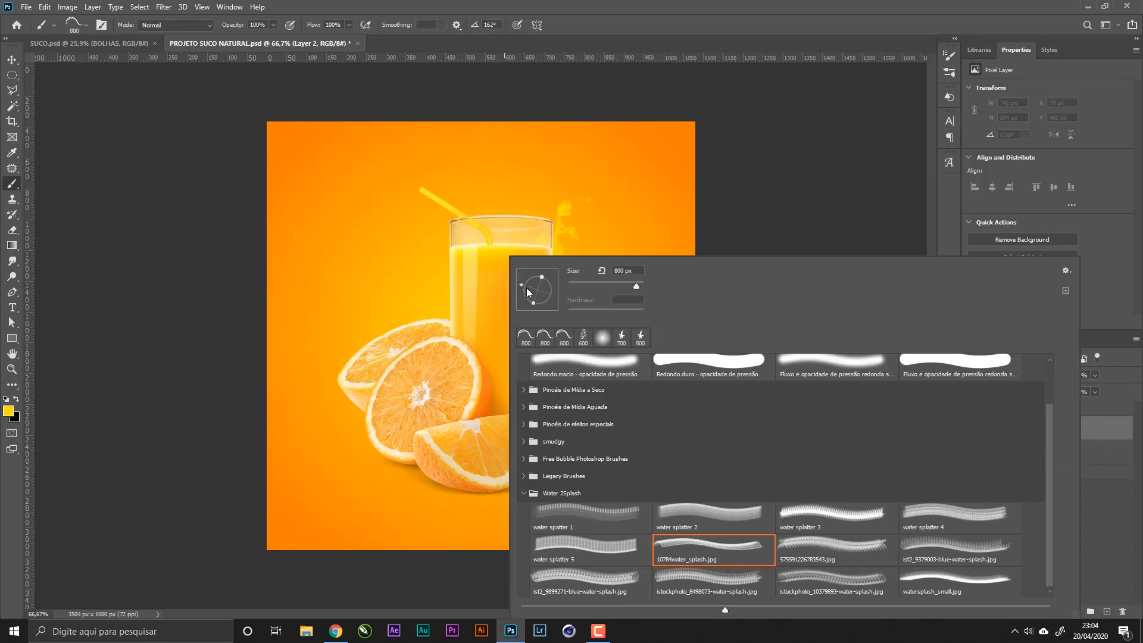
# - Rotate the arc-shaped splash brush to -163°, reduce it to 600 px and stamp it behind the glass and oranges on Layer 2
pyautogui.click(712, 4)
pyautogui.moveTo(519, 295); pyautogui.dragTo(513, 222)
pyautogui.click(449, 400)
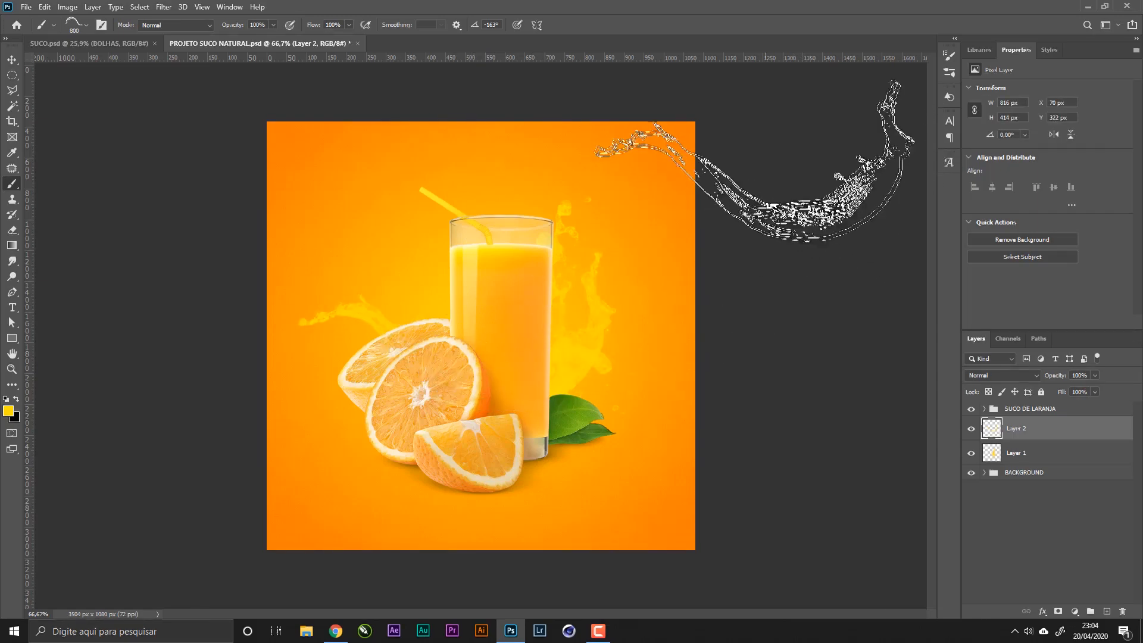
pyautogui.click(464, 291)
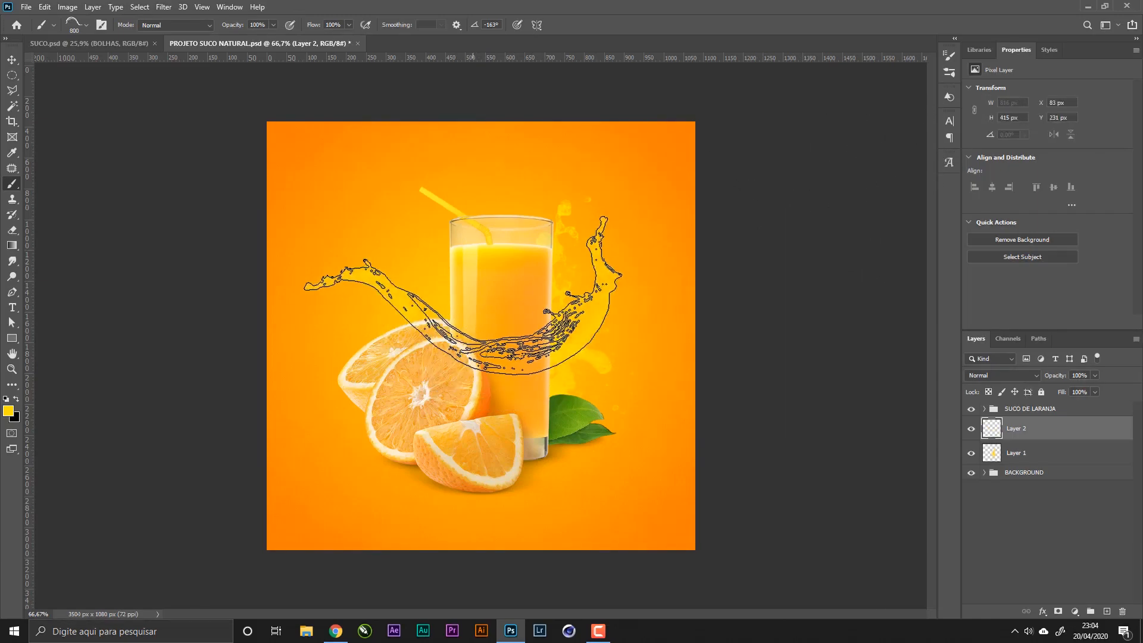
pyautogui.press('[')
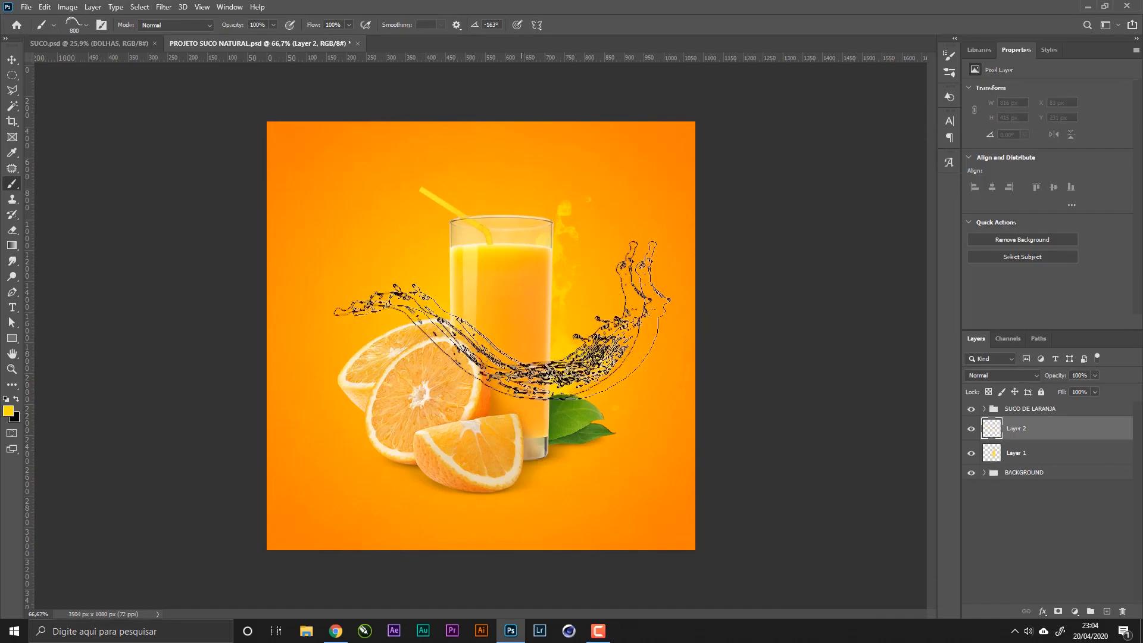
pyautogui.press('[')
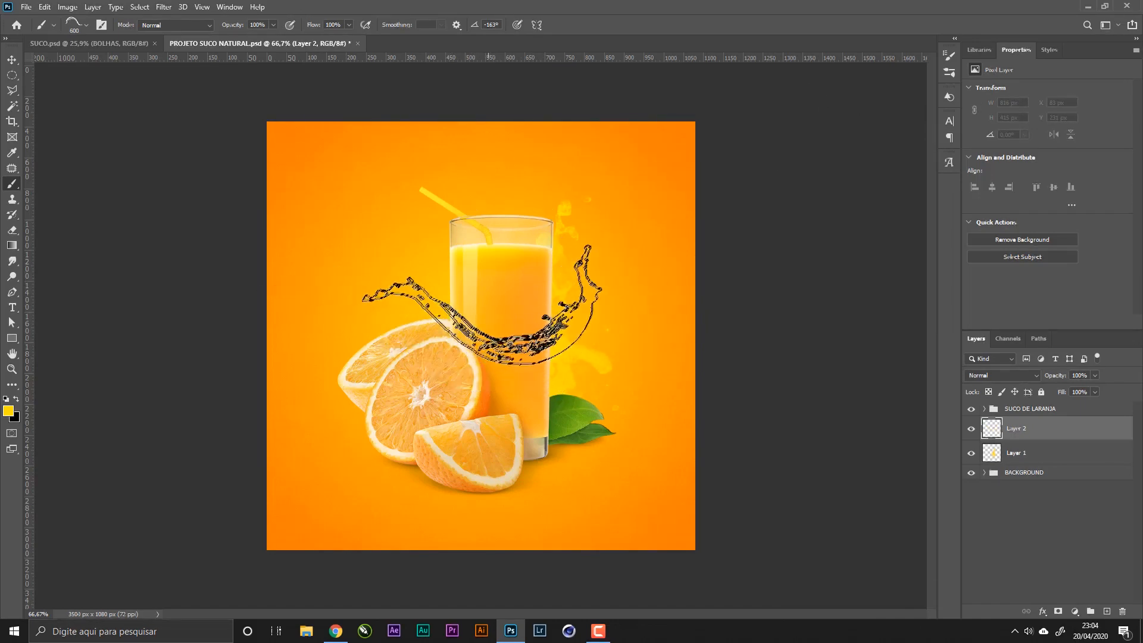
pyautogui.click(475, 304)
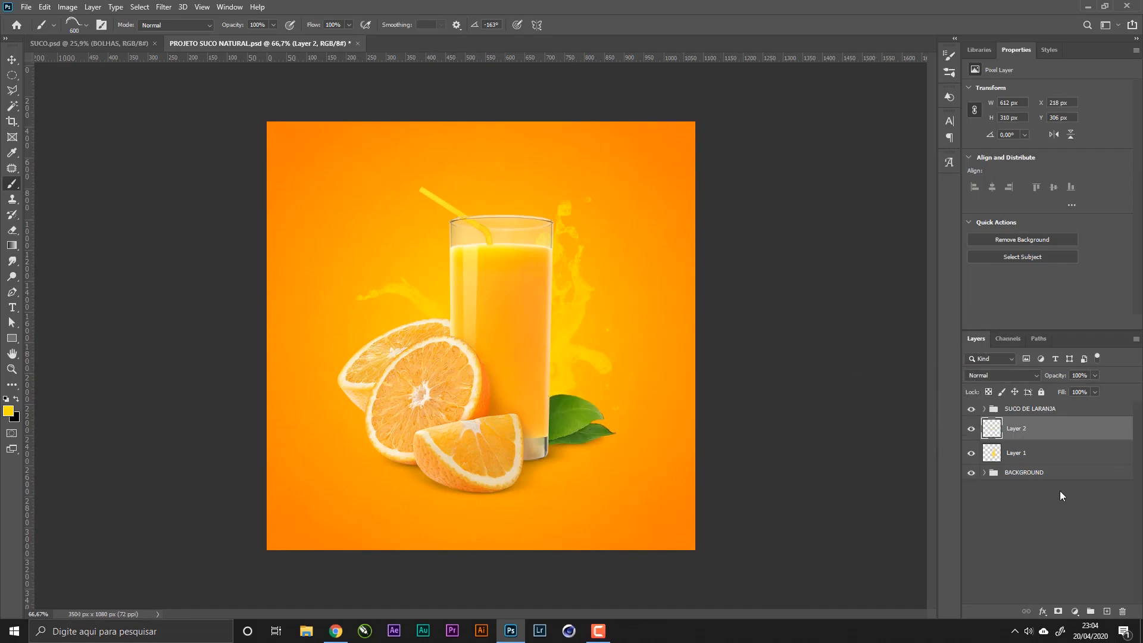
# - Add a new layer above Layer 2 and stamp the ist2_9379003-blue-water-splash.jpg brush at 500 px behind the oranges
pyautogui.click(1106, 611)
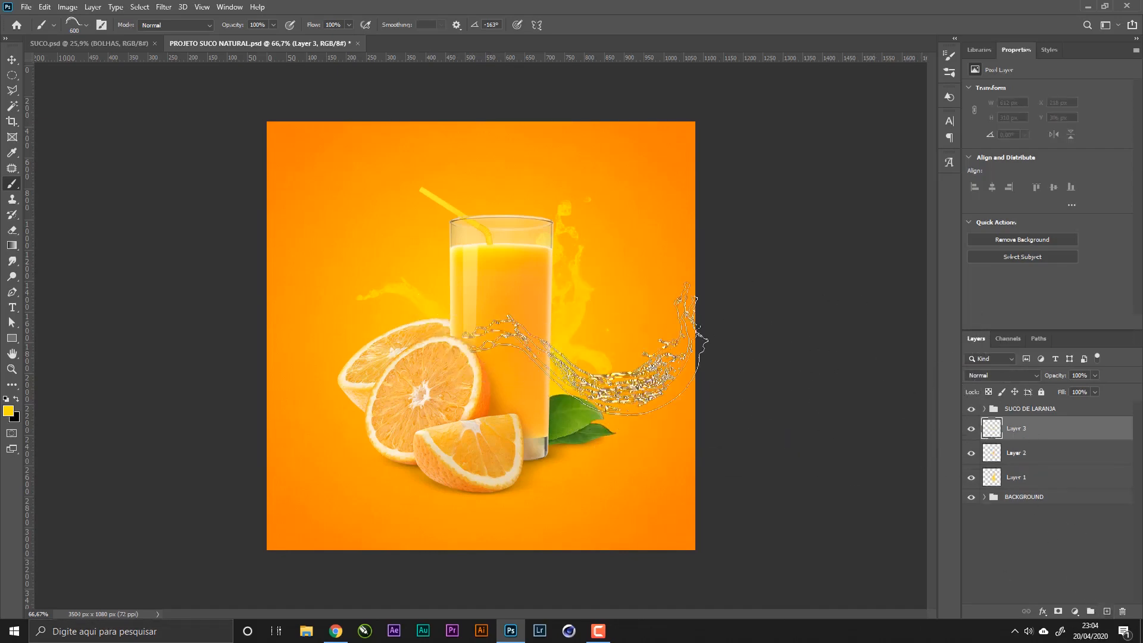
pyautogui.rightClick(605, 390)
pyautogui.click(750, 543)
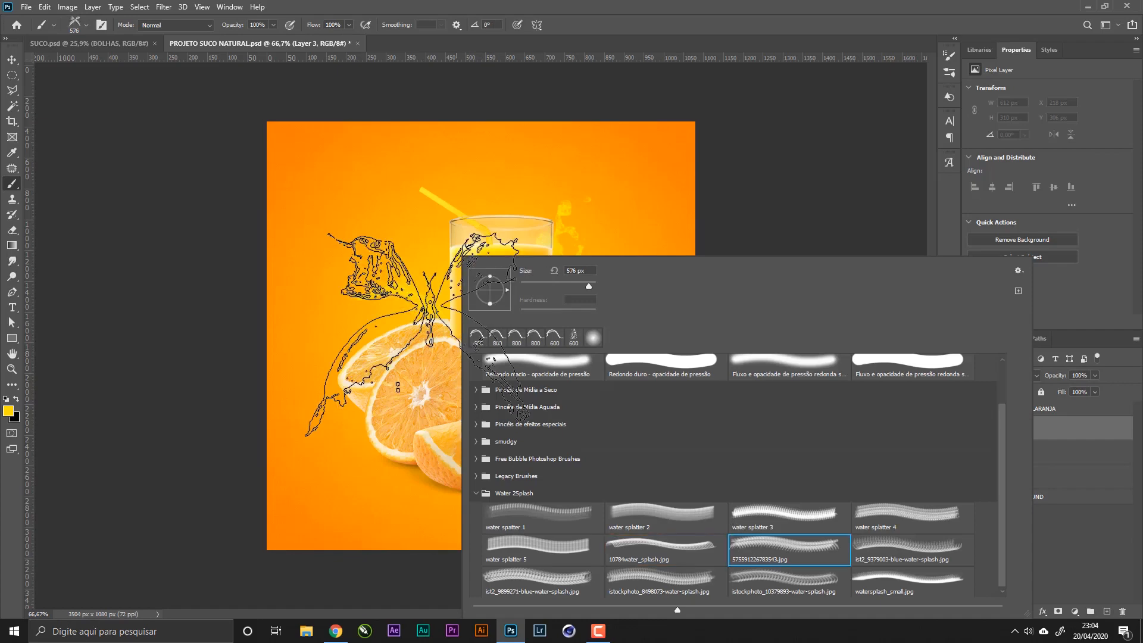
pyautogui.click(649, 3)
pyautogui.press(']')
pyautogui.press(']')
pyautogui.click(425, 388)
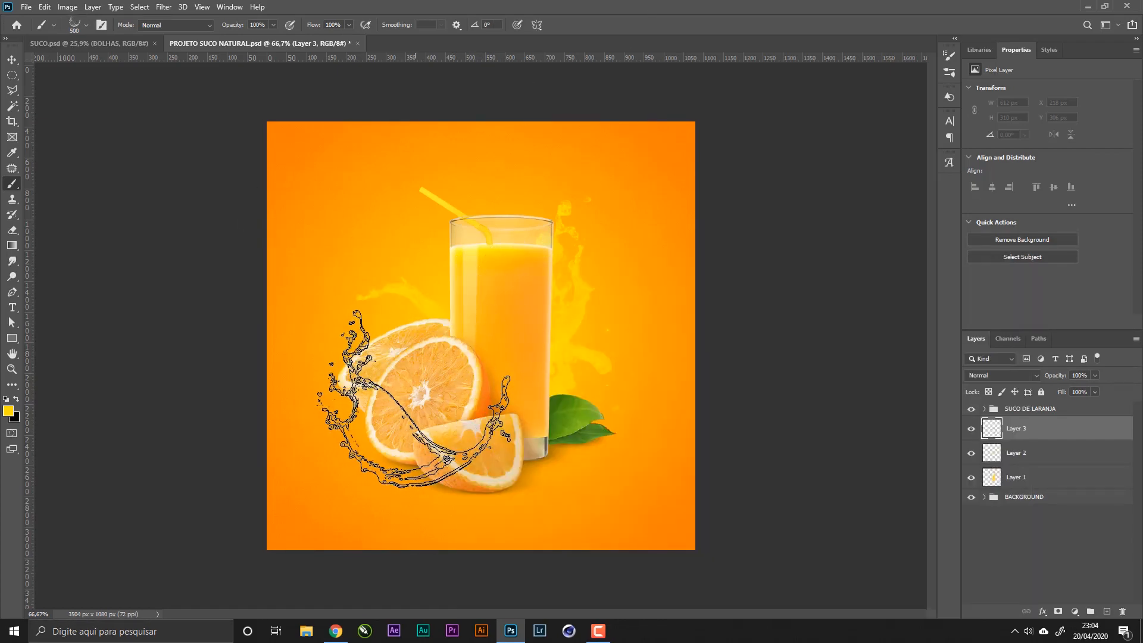
# - Add a new layer above Layer 3 and stamp the ist2_9899271-blue-water-splash.jpg brush at 600 px behind the oranges
pyautogui.rightClick(529, 257)
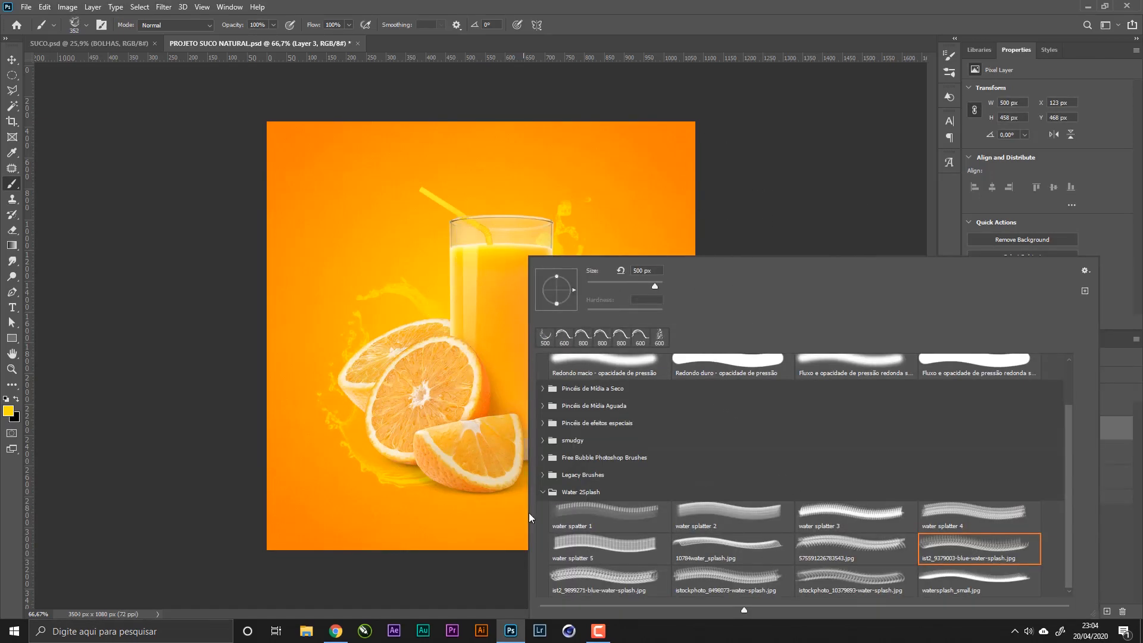
pyautogui.click(860, 216)
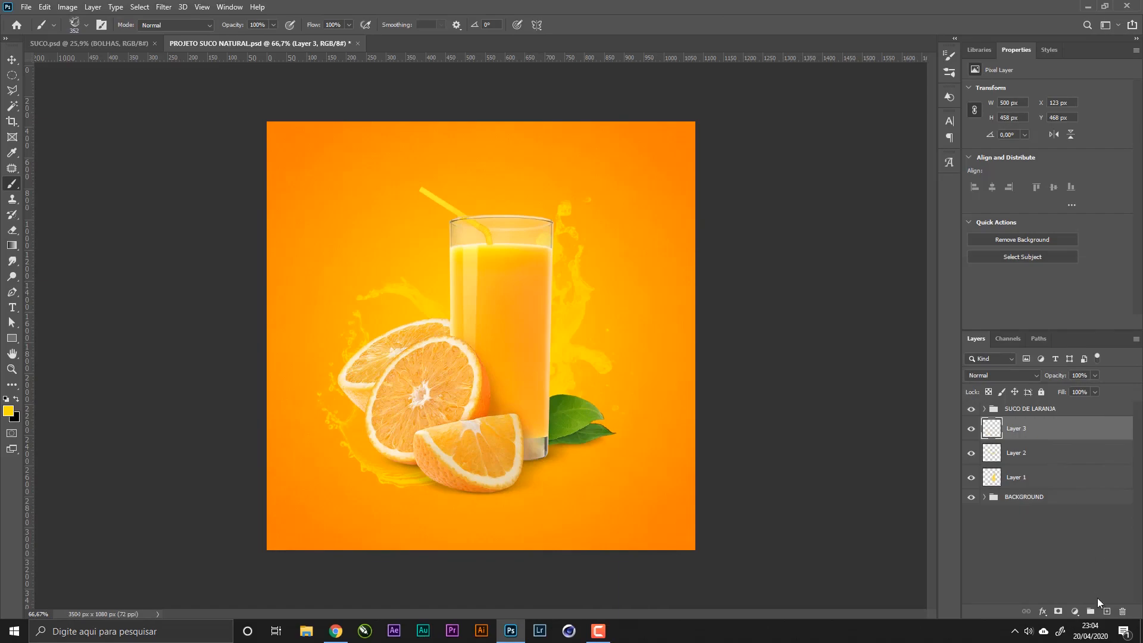
pyautogui.click(1106, 611)
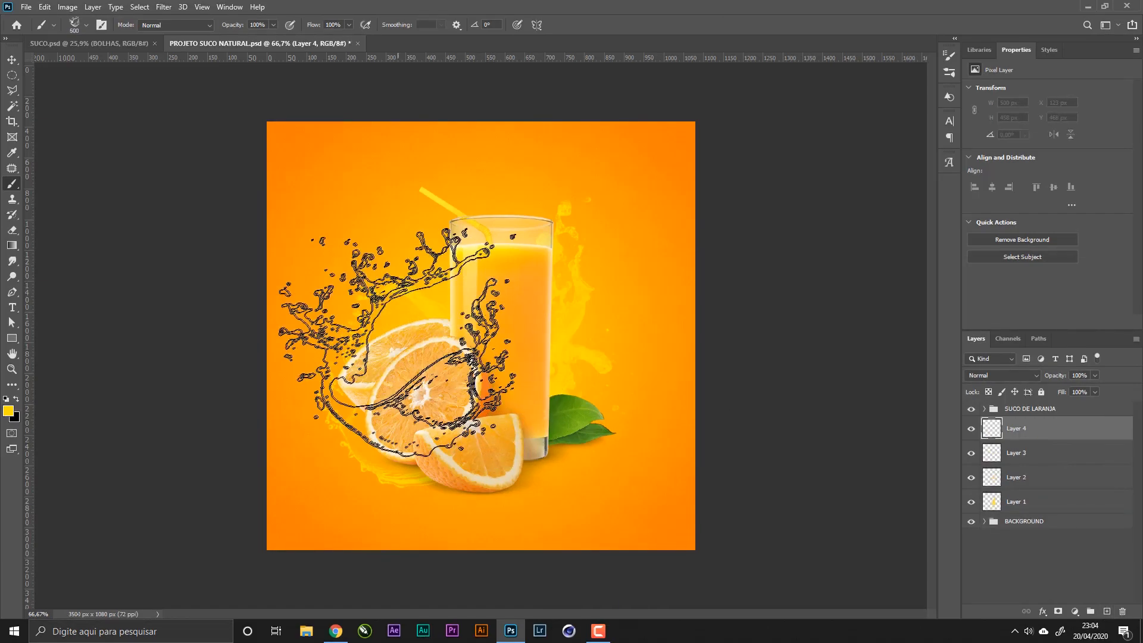
pyautogui.press(']')
pyautogui.click(417, 351)
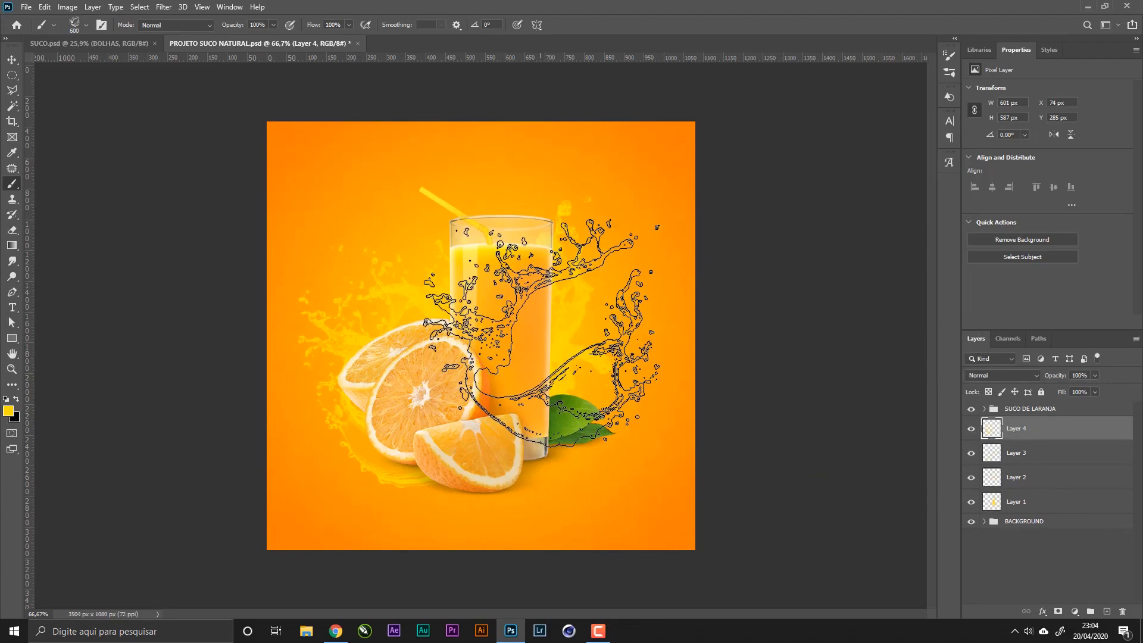
# - Reduce the splash brush to 400 px and stamp it behind the glass on the leaf side, on Layer 4
pyautogui.press('[')
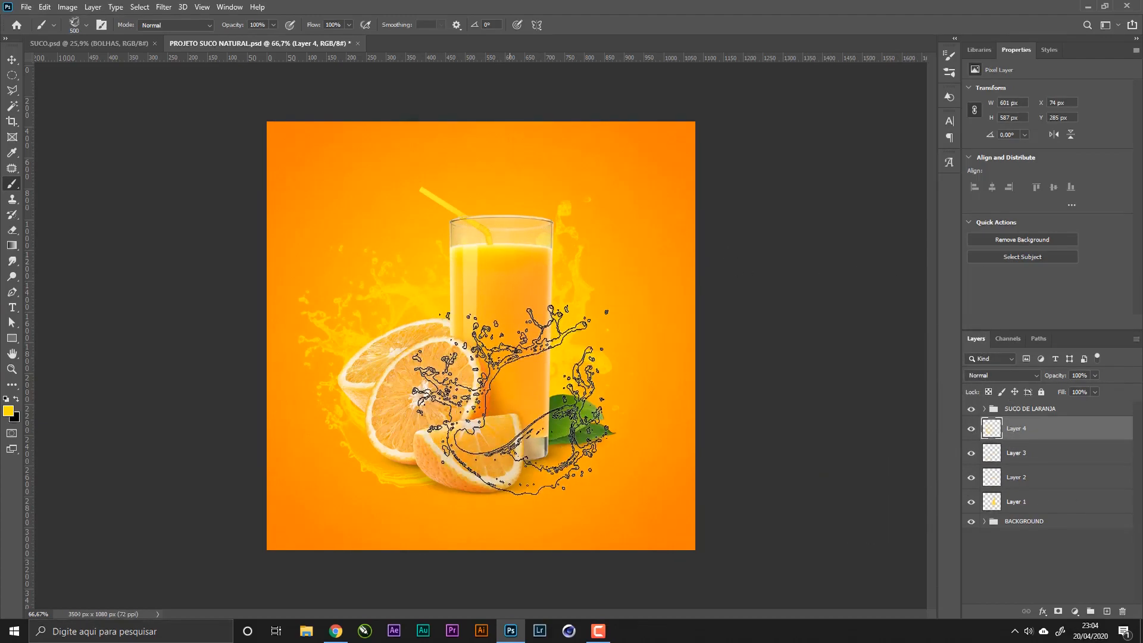
pyautogui.press('[')
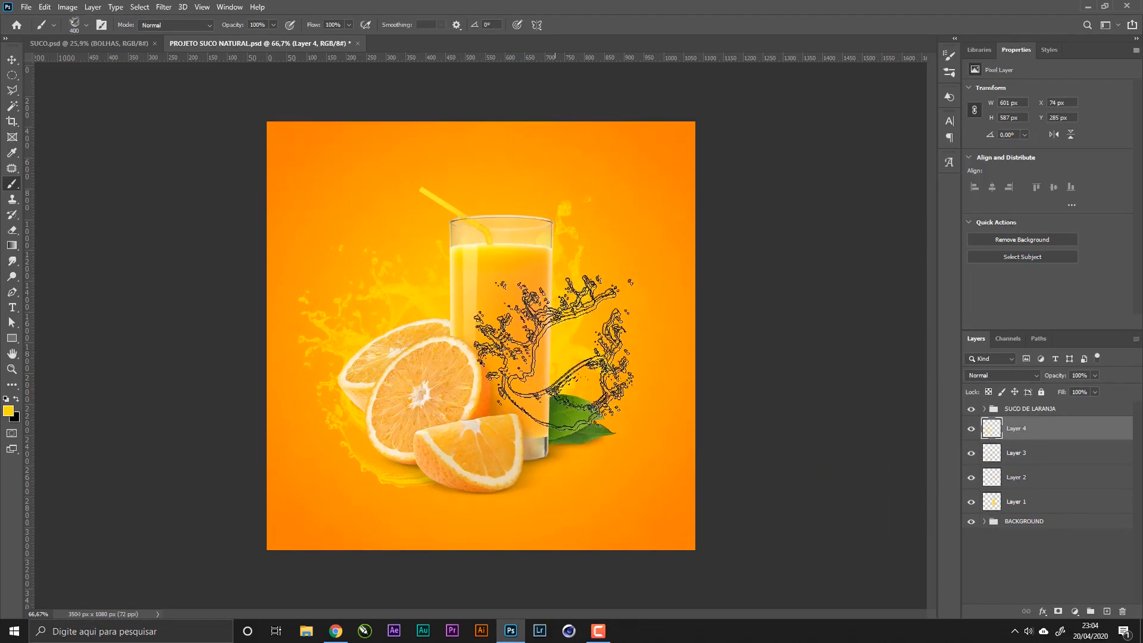
pyautogui.click(554, 353)
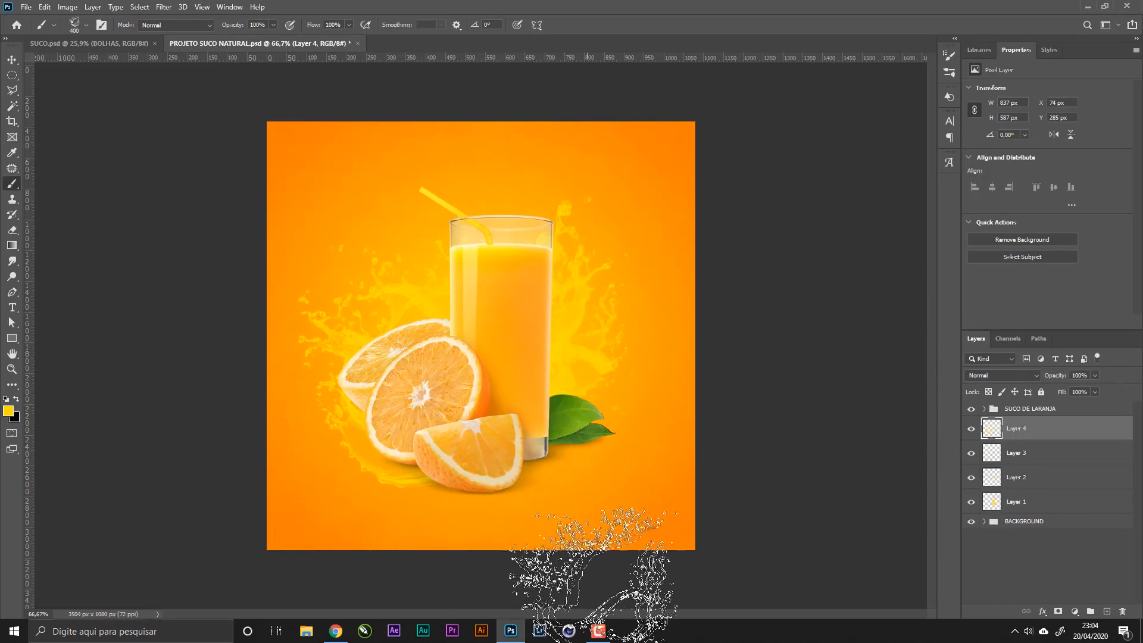
# - Compare the splashes with SUCO.psd, return to the project and choose the istockphoto_8498073-water-splash.jpg brush at 500 px
pyautogui.click(115, 41)
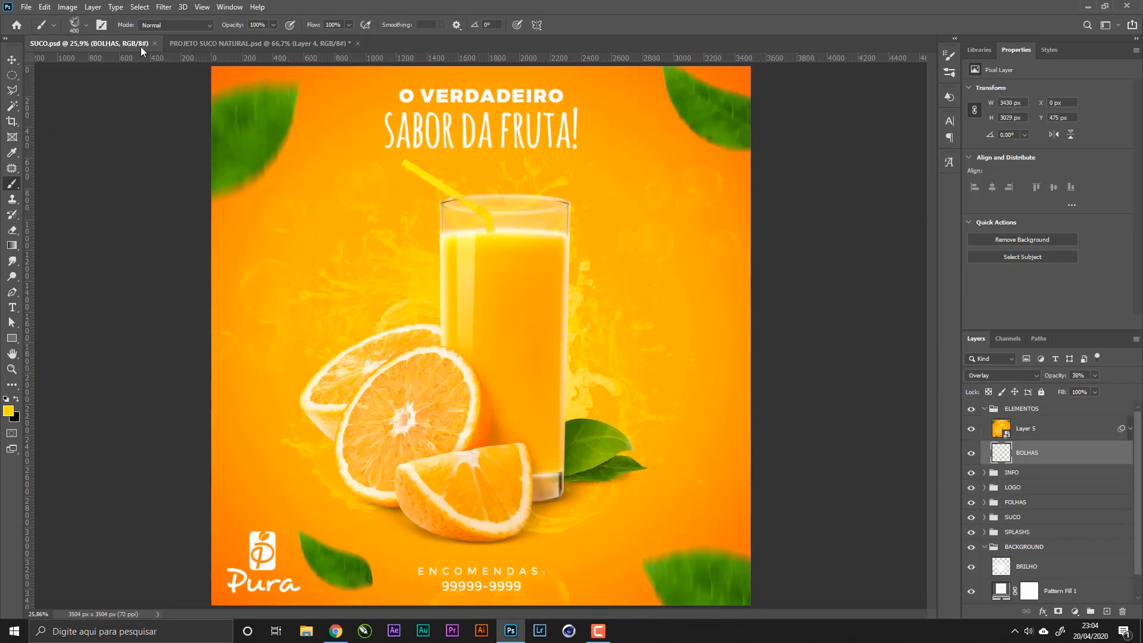
pyautogui.click(301, 43)
pyautogui.rightClick(521, 358)
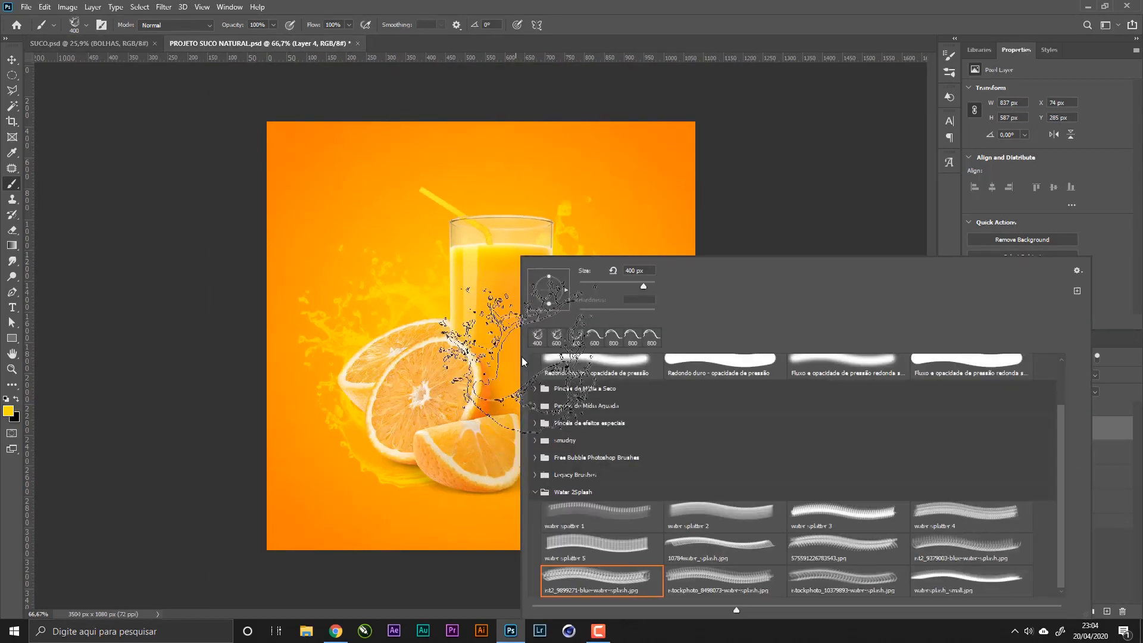
pyautogui.click(738, 5)
pyautogui.press(']')
pyautogui.press(']')
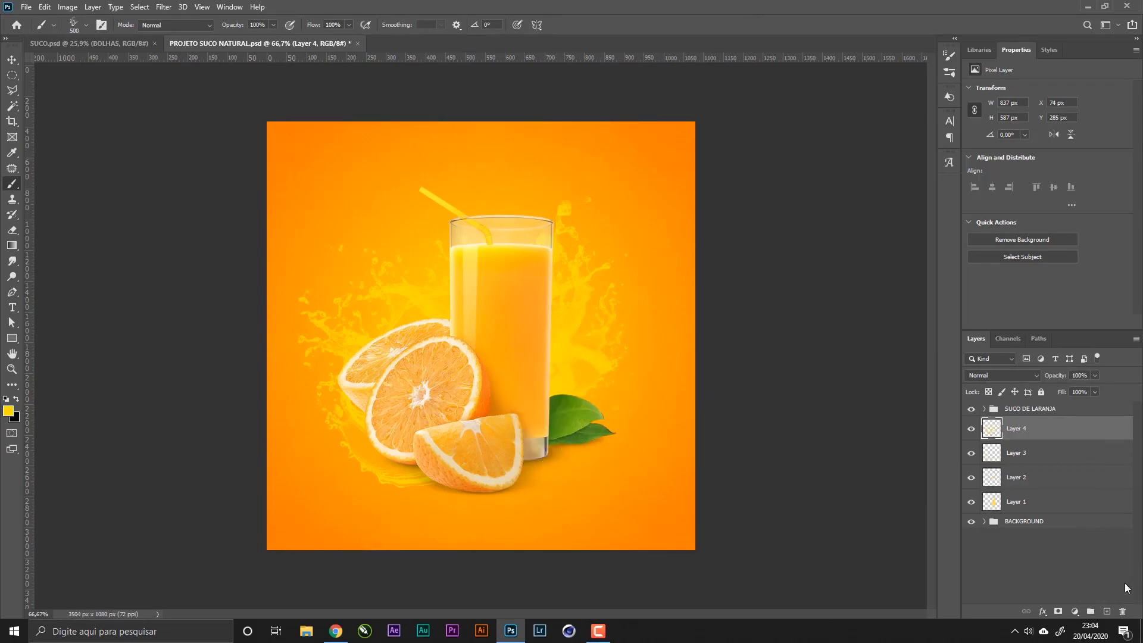
# - Add a new layer above Layer 4 and try splash stamps behind the base of the glass
pyautogui.click(1108, 613)
pyautogui.click(556, 426)
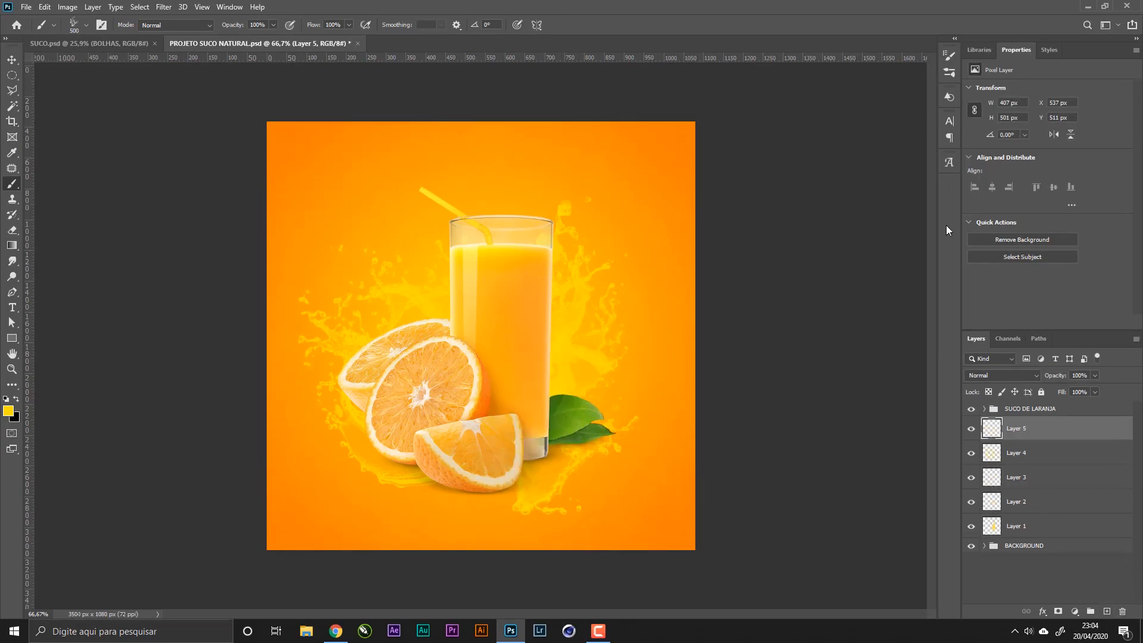
pyautogui.moveTo(578, 376); pyautogui.dragTo(563, 379)
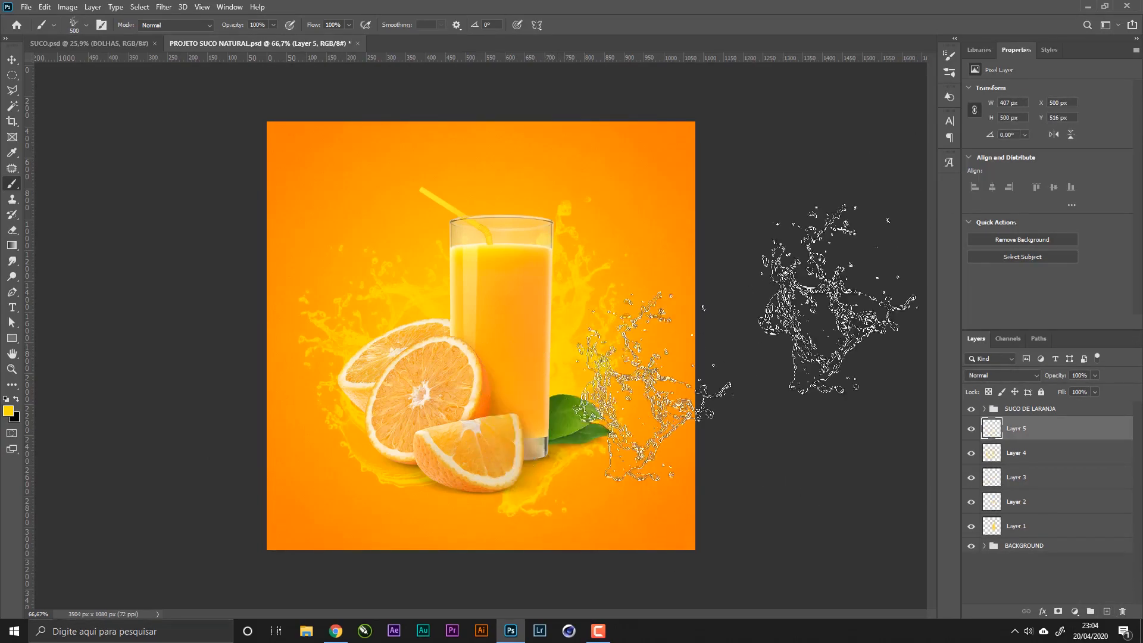
# - Try the 500 px splash brush rotated to 178° behind the base of the glass and undo the stamp
pyautogui.rightClick(556, 346)
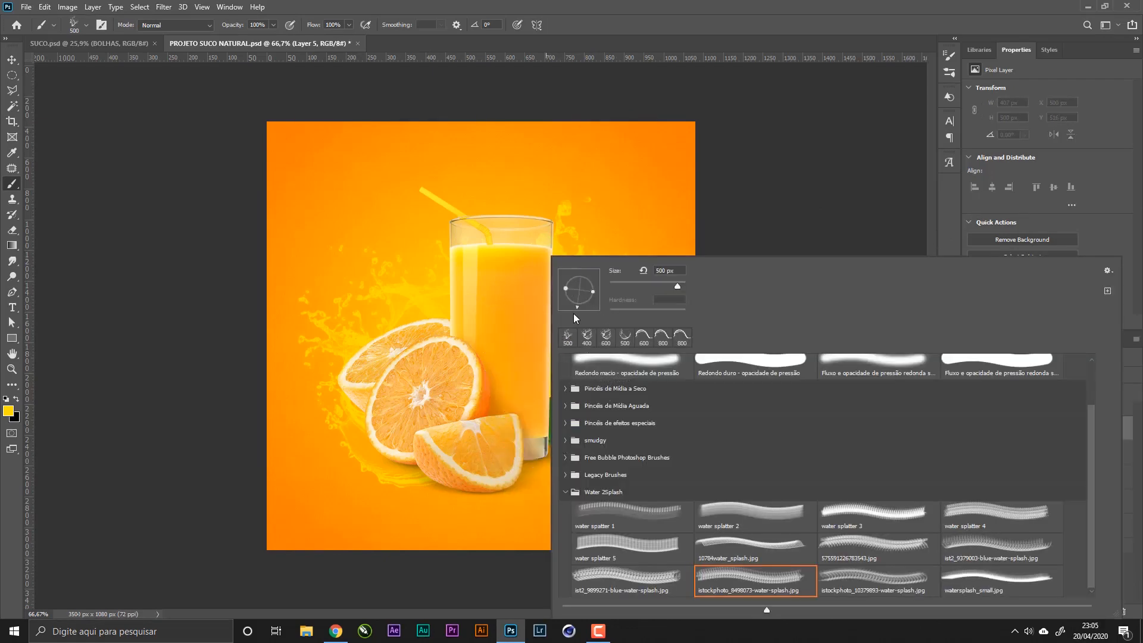
pyautogui.moveTo(542, 288); pyautogui.dragTo(544, 288)
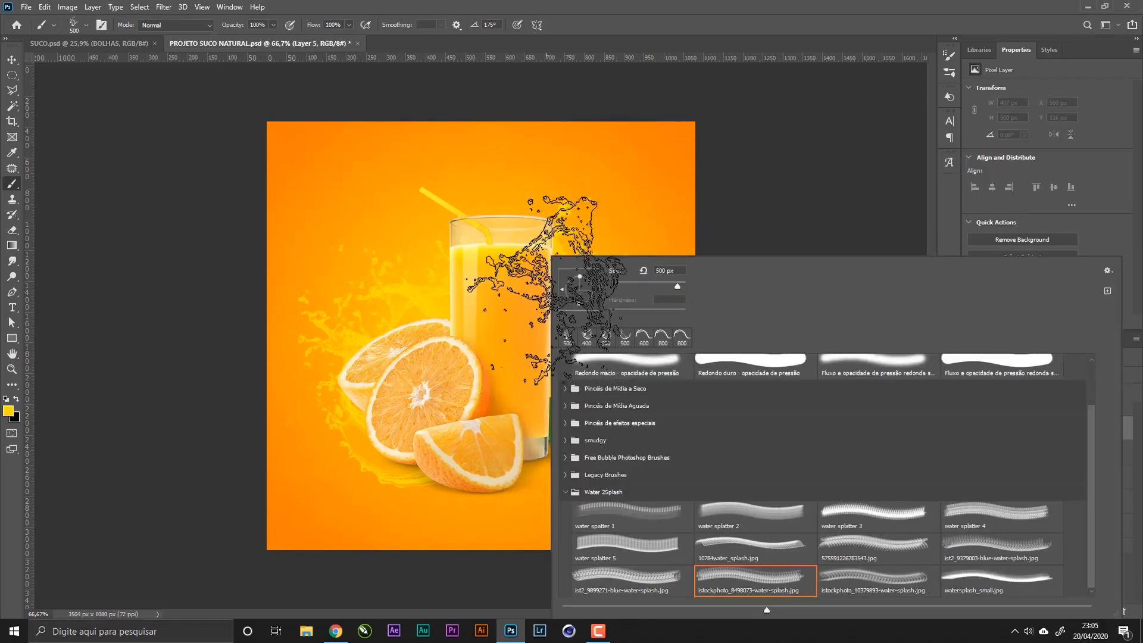
pyautogui.click(546, 288)
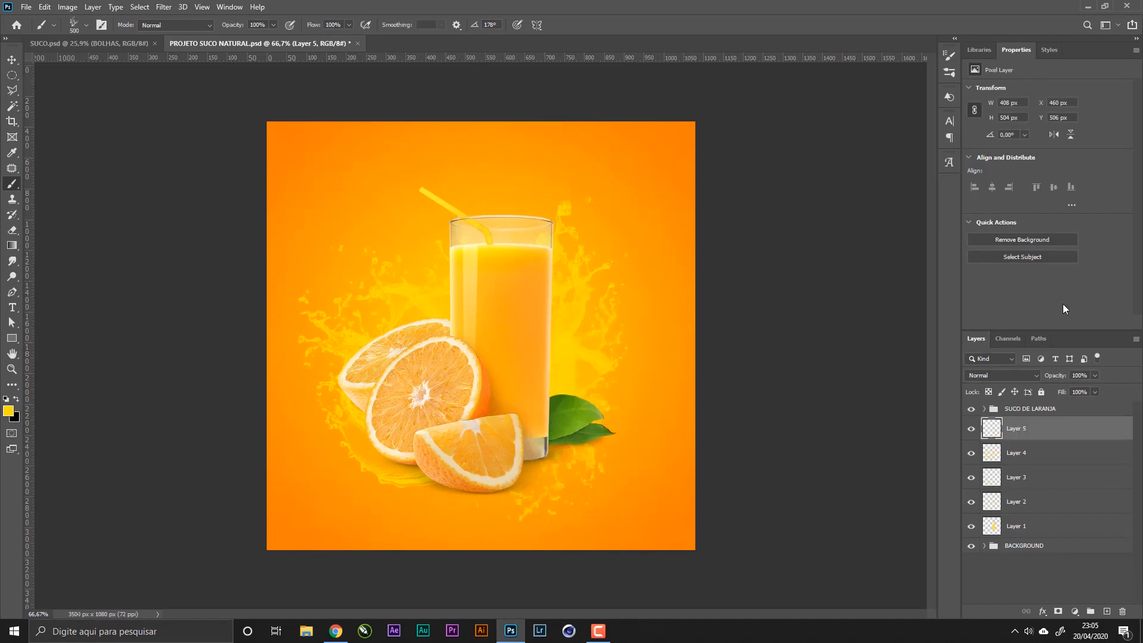
pyautogui.hotkey('ctrl', 'z')
# - Reduce the splash brush to 400 px, rotate it to -160° and try stamps behind the base of the glass
pyautogui.press('[')
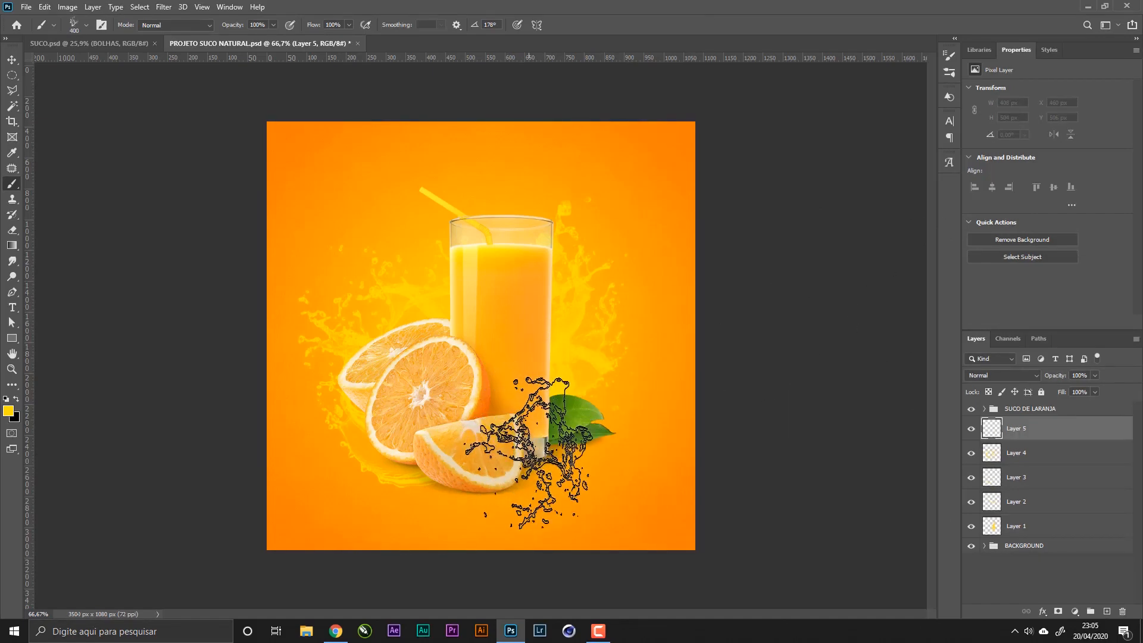
pyautogui.rightClick(546, 327)
pyautogui.moveTo(559, 291); pyautogui.dragTo(559, 295)
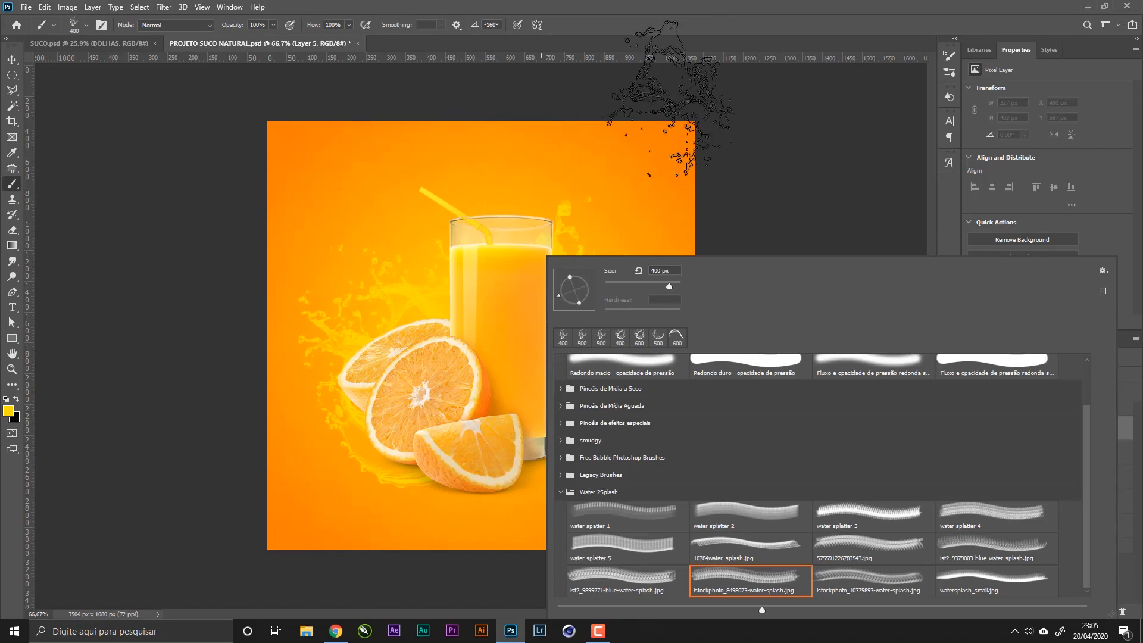
pyautogui.click(679, 96)
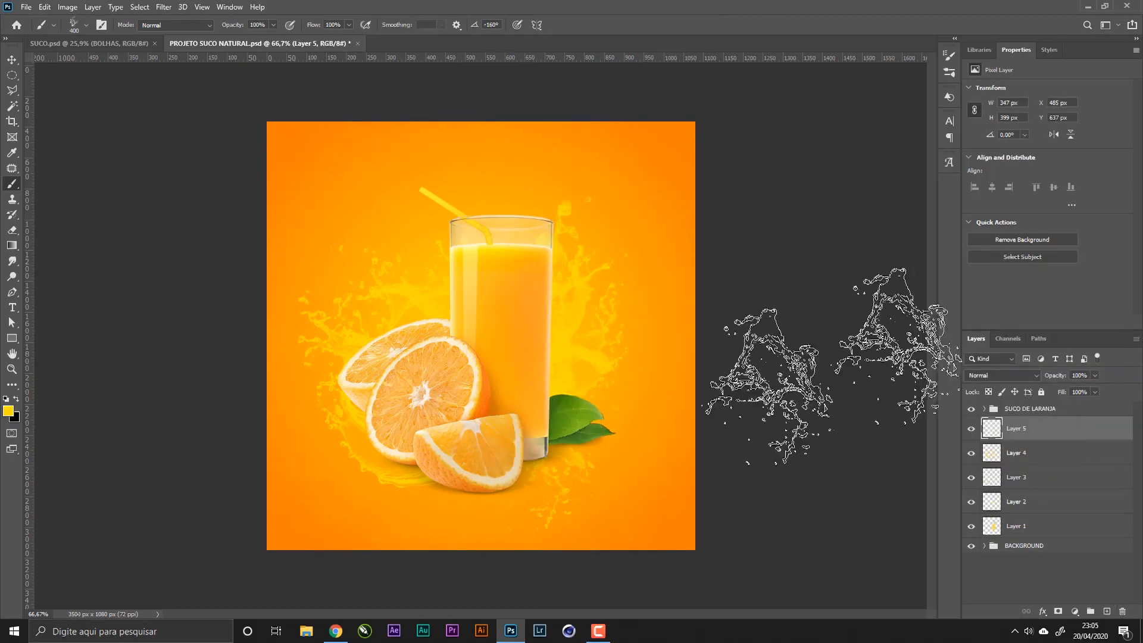
pyautogui.click(549, 445)
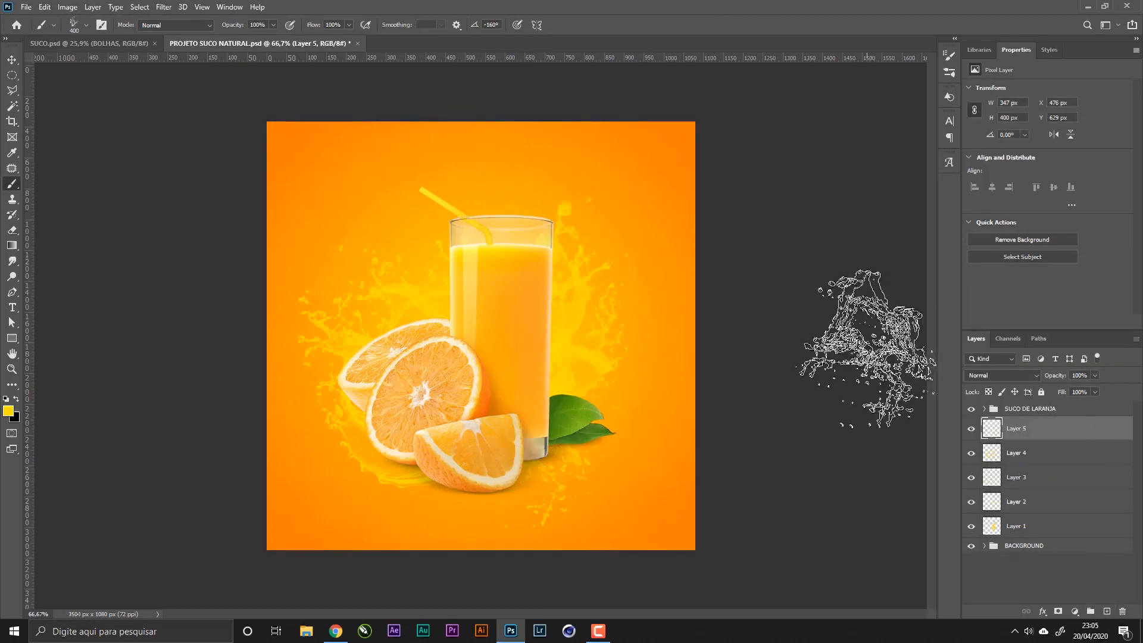
# - Preview other splash brushes, reselect istockphoto_8498073-water-splash.jpg at 356 px and 0°, and stamp it behind the glass base on Layer 5
pyautogui.rightClick(557, 357)
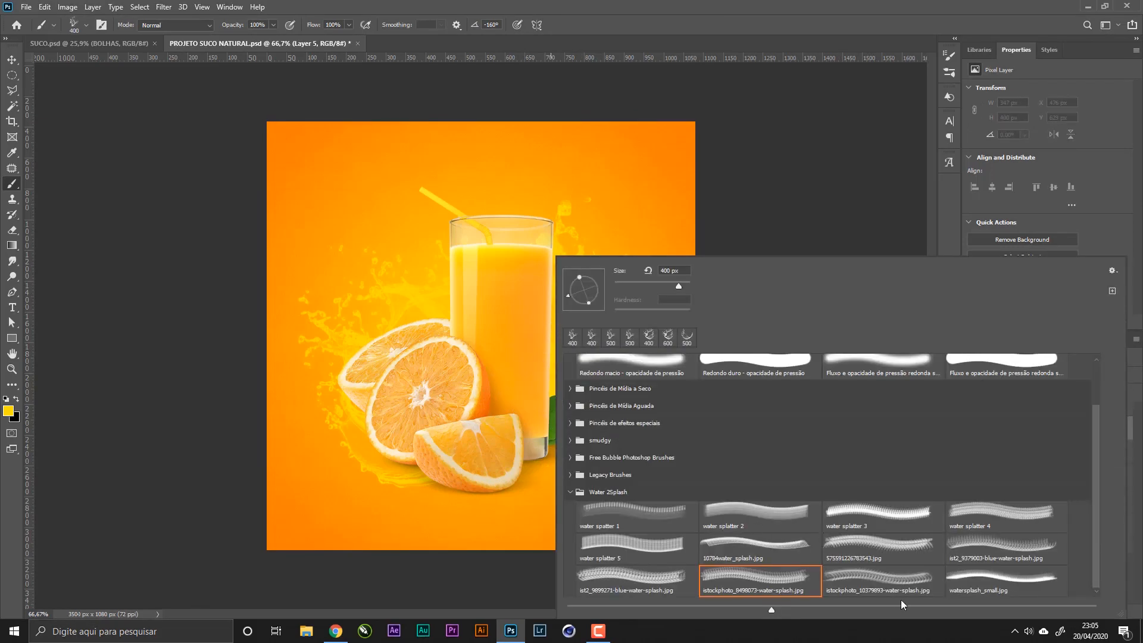
pyautogui.click(880, 579)
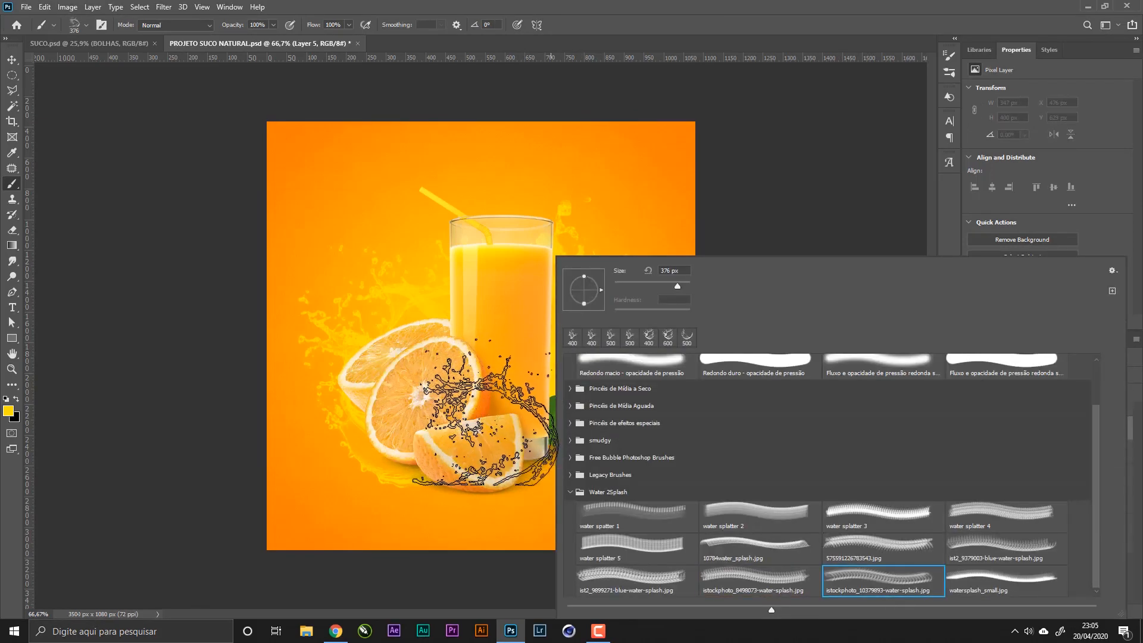
pyautogui.click(1006, 578)
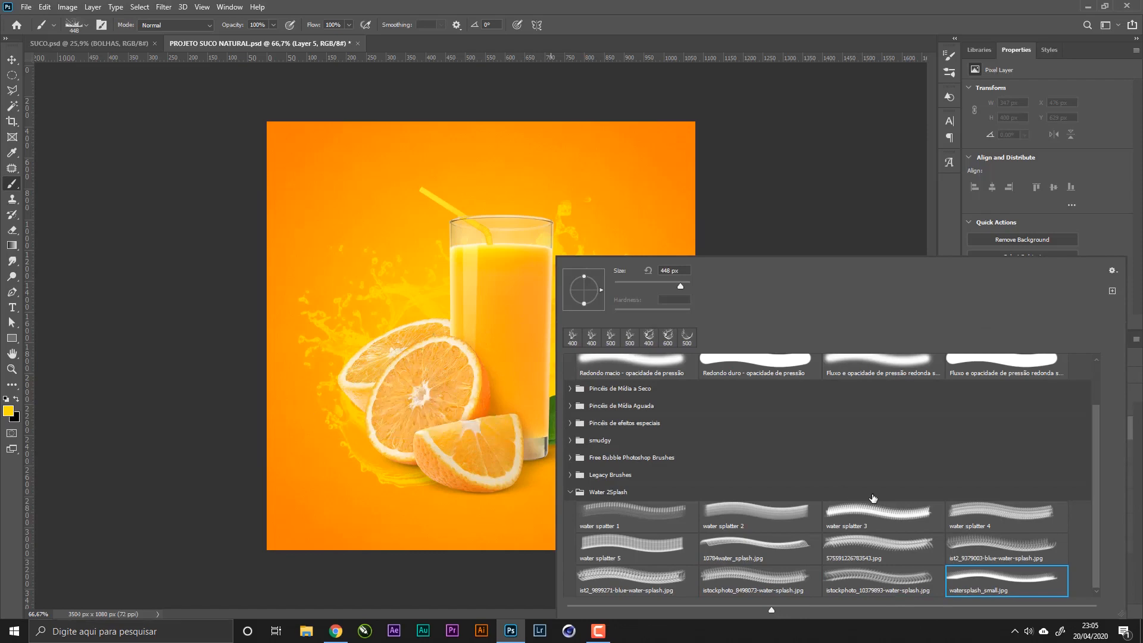
pyautogui.click(792, 574)
pyautogui.click(530, 385)
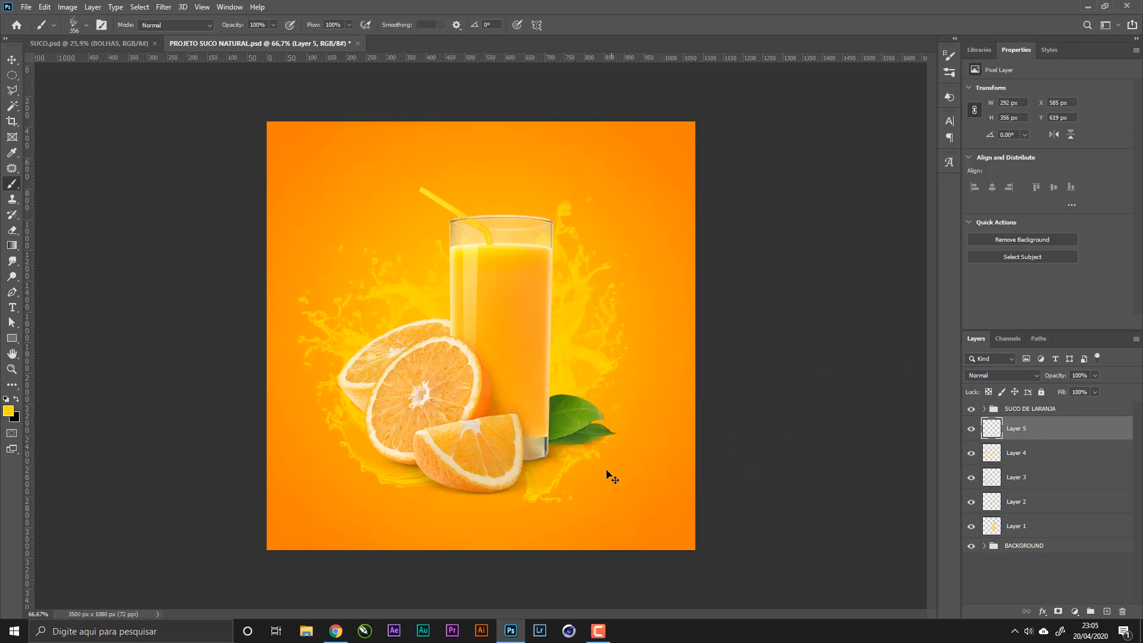
pyautogui.hotkey('ctrl', 'z')
pyautogui.click(541, 438)
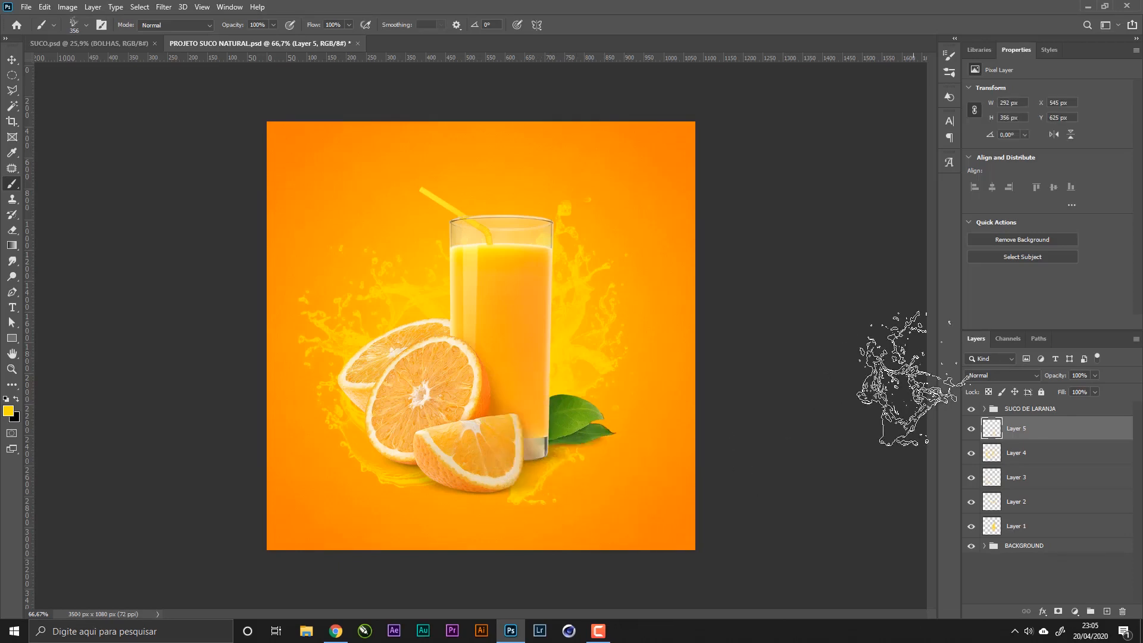
# - Undo the last splash stamp, place it again behind the glass base on Layer 5 and rotate it clockwise with Free Transform
pyautogui.hotkey('ctrl', 'z')
pyautogui.click(547, 448)
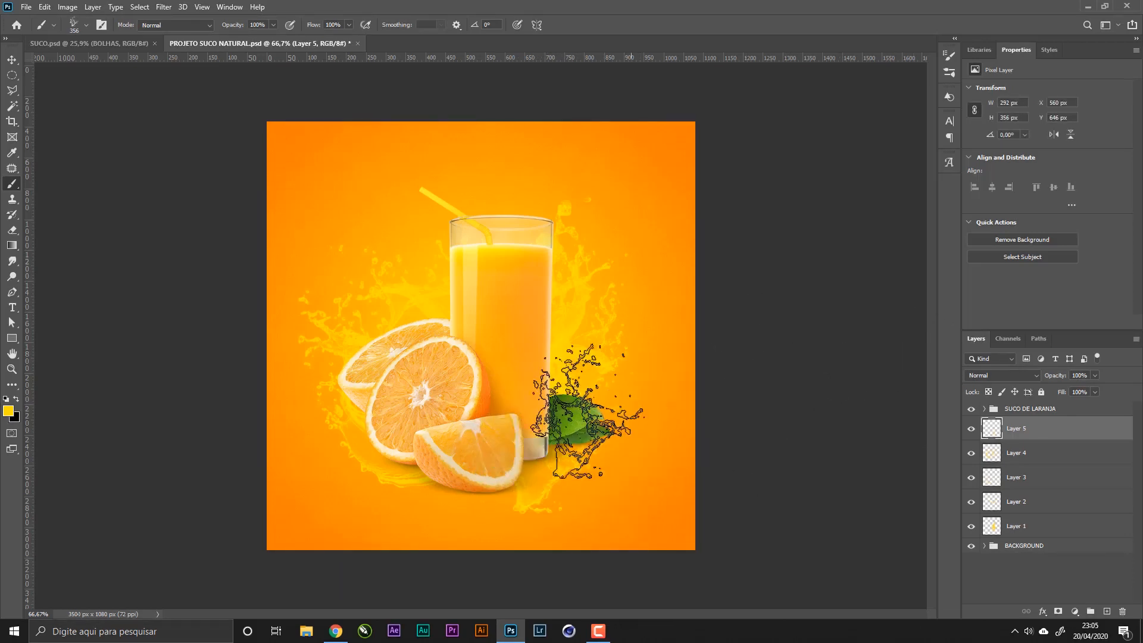
pyautogui.press('v')
pyautogui.hotkey('ctrl', 't')
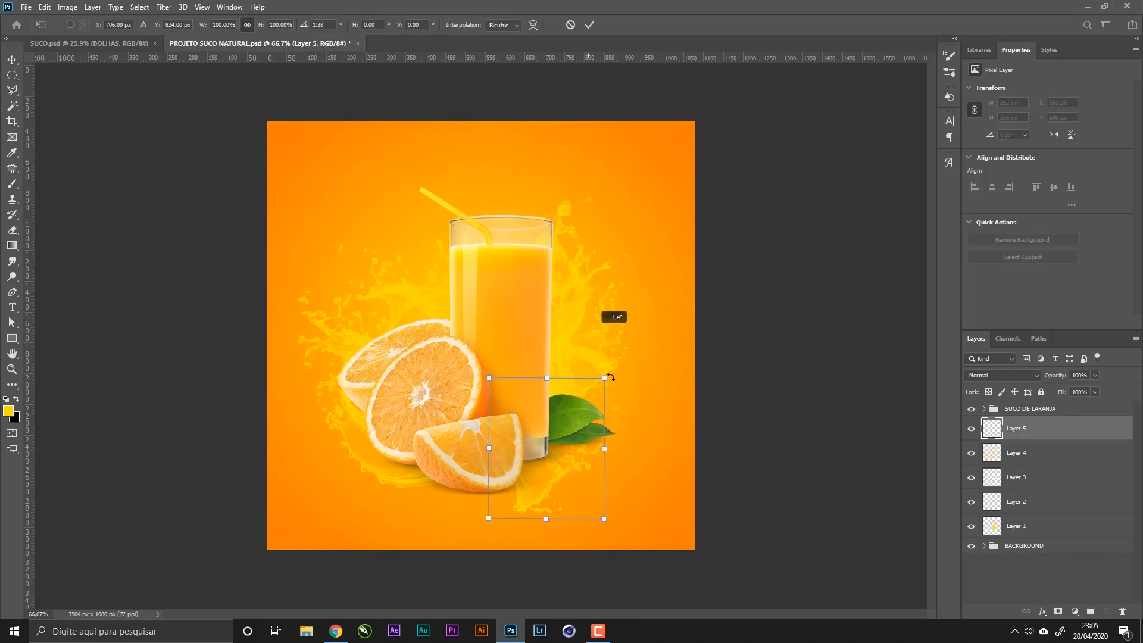
pyautogui.moveTo(611, 377); pyautogui.dragTo(613, 489)
pyautogui.press('Return')
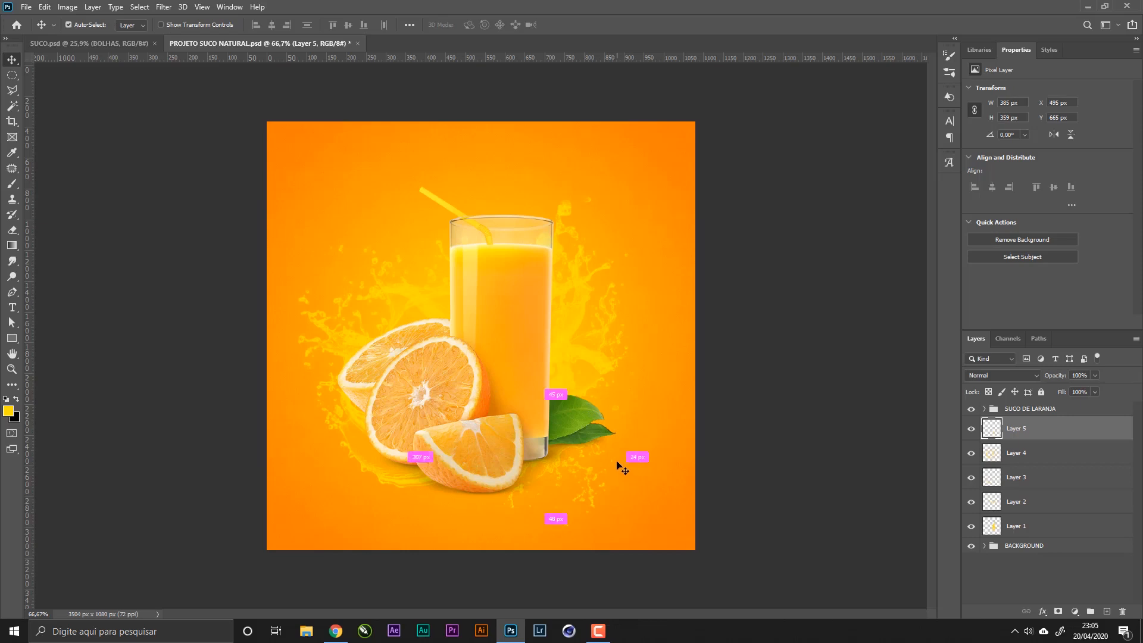
# - Save the document and group Layers 1 to 5 under the name SPLASHS
pyautogui.hotkey('ctrl', 's')
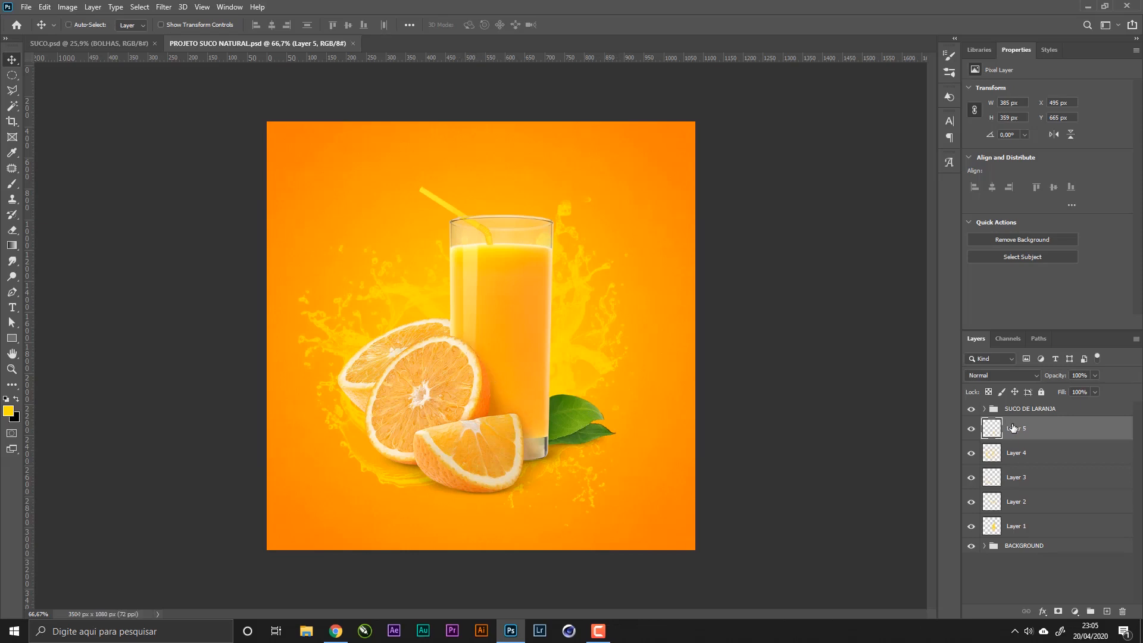
pyautogui.keyDown('shift'); pyautogui.click(1042, 532); pyautogui.keyUp('shift')
pyautogui.hotkey('ctrl', 'g')
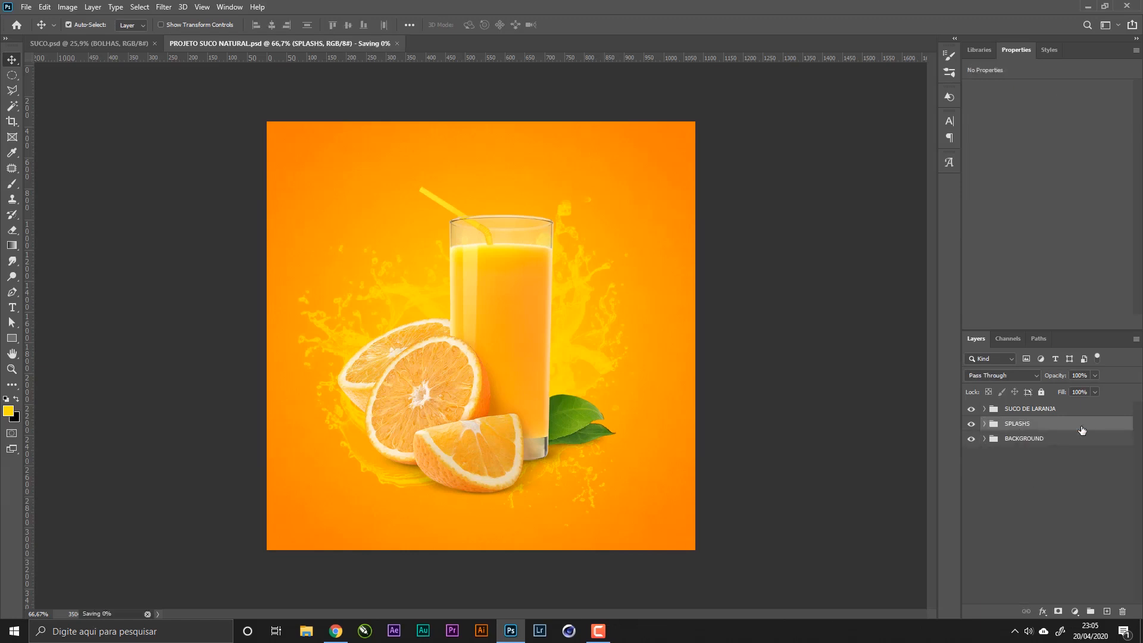
# - Examine the finished poster in SUCO.psd as a reference and return to PROJETO SUCO NATURAL.psd
pyautogui.click(125, 46)
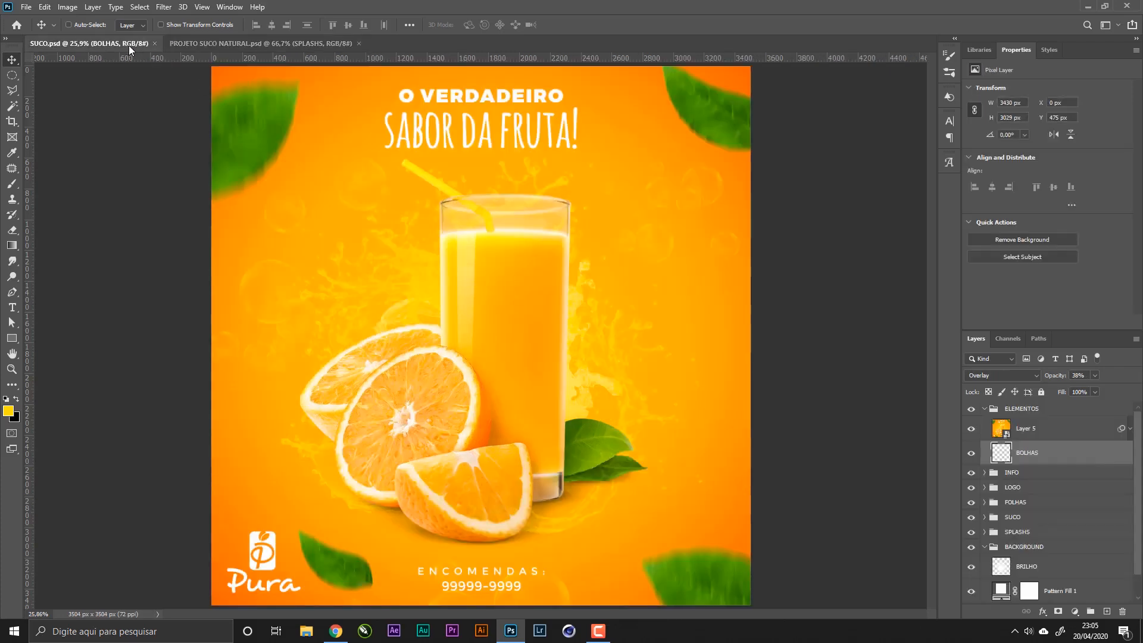
pyautogui.press('z')
pyautogui.moveTo(443, 194); pyautogui.dragTo(424, 196)
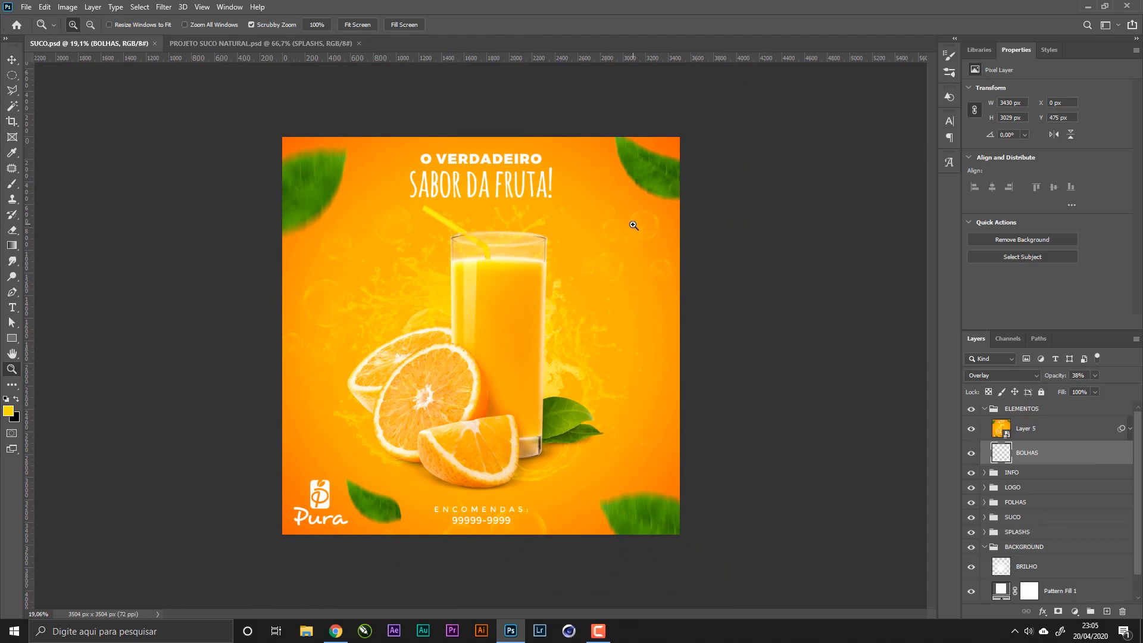
pyautogui.click(246, 44)
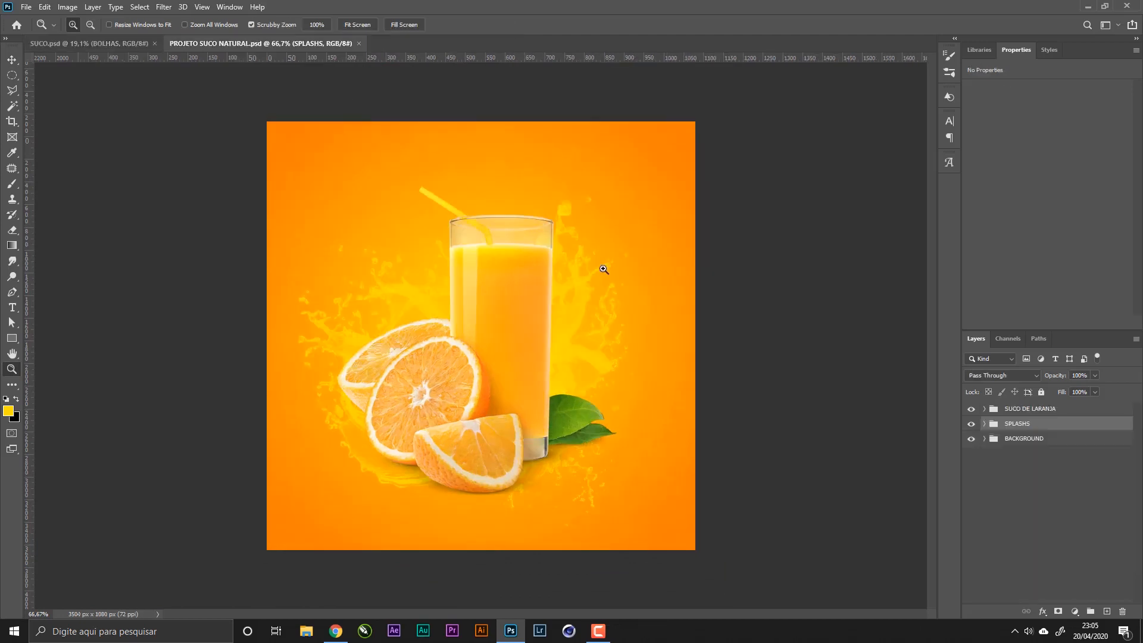
# - Try Hard Light on the five layers in the SPLASHS group, then set them to Overlay at 75% opacity
pyautogui.click(985, 424)
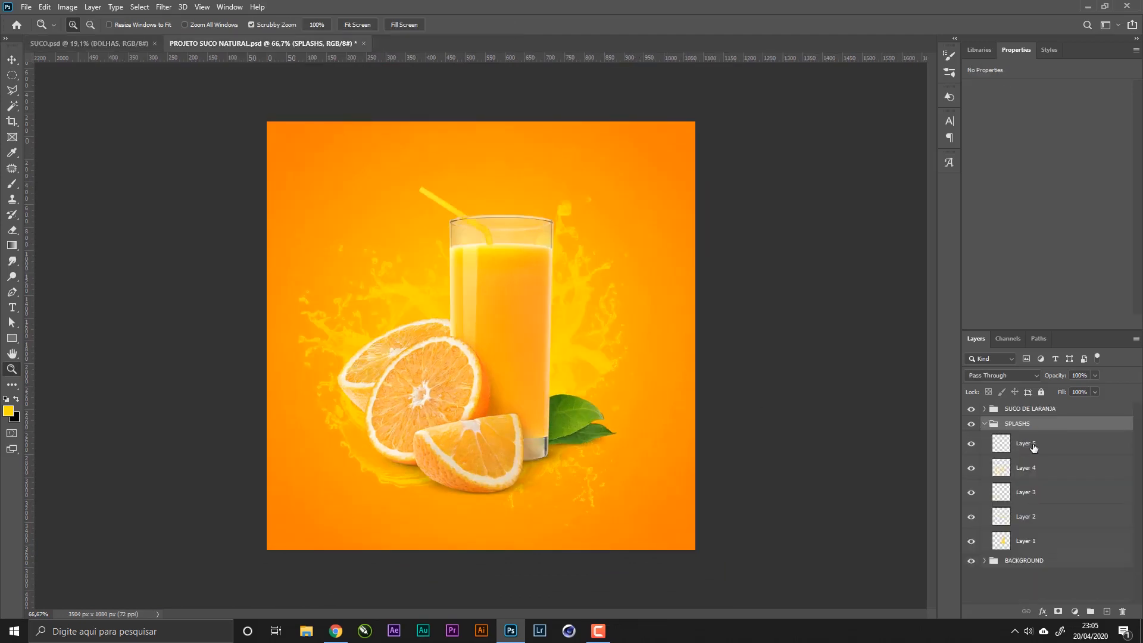
pyautogui.click(1031, 444)
pyautogui.keyDown('shift'); pyautogui.click(1050, 541); pyautogui.keyUp('shift')
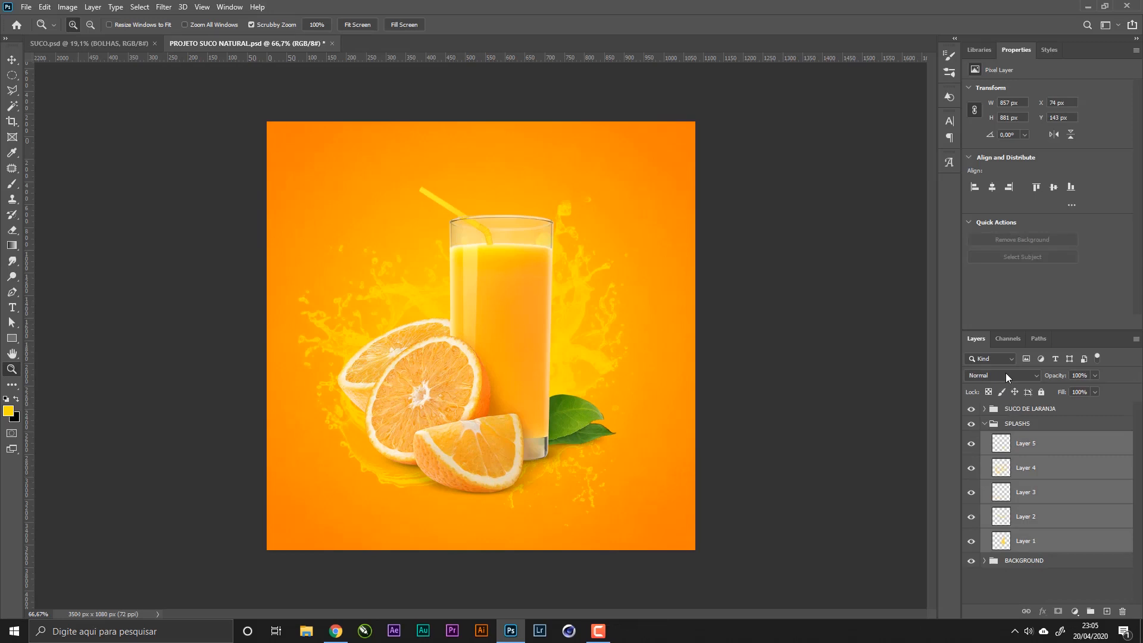
pyautogui.click(1005, 374)
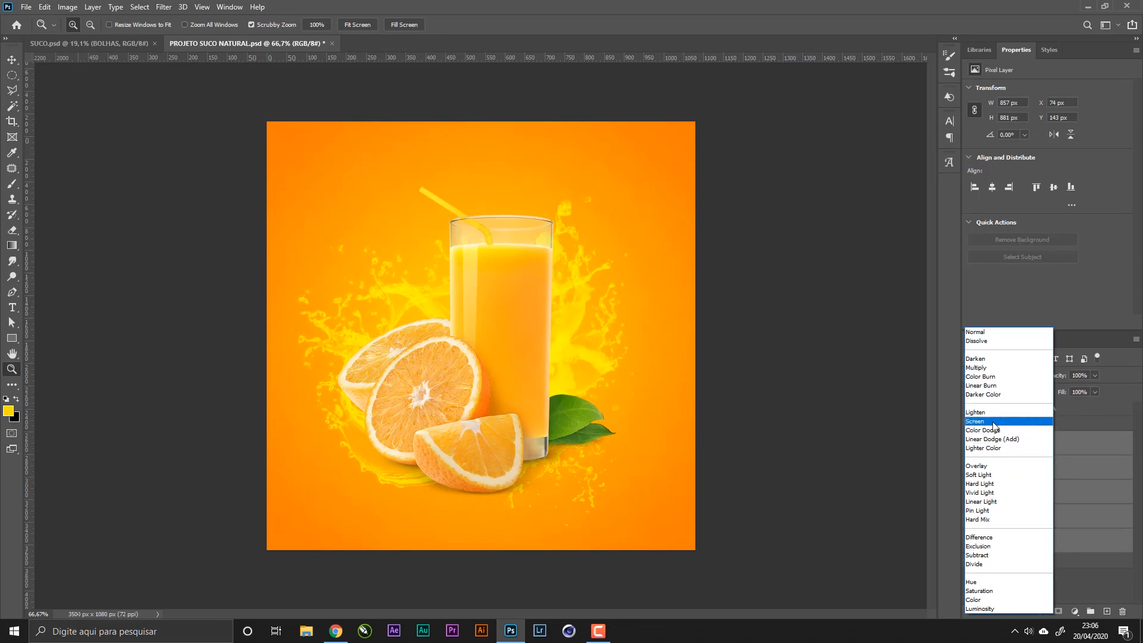
pyautogui.click(994, 486)
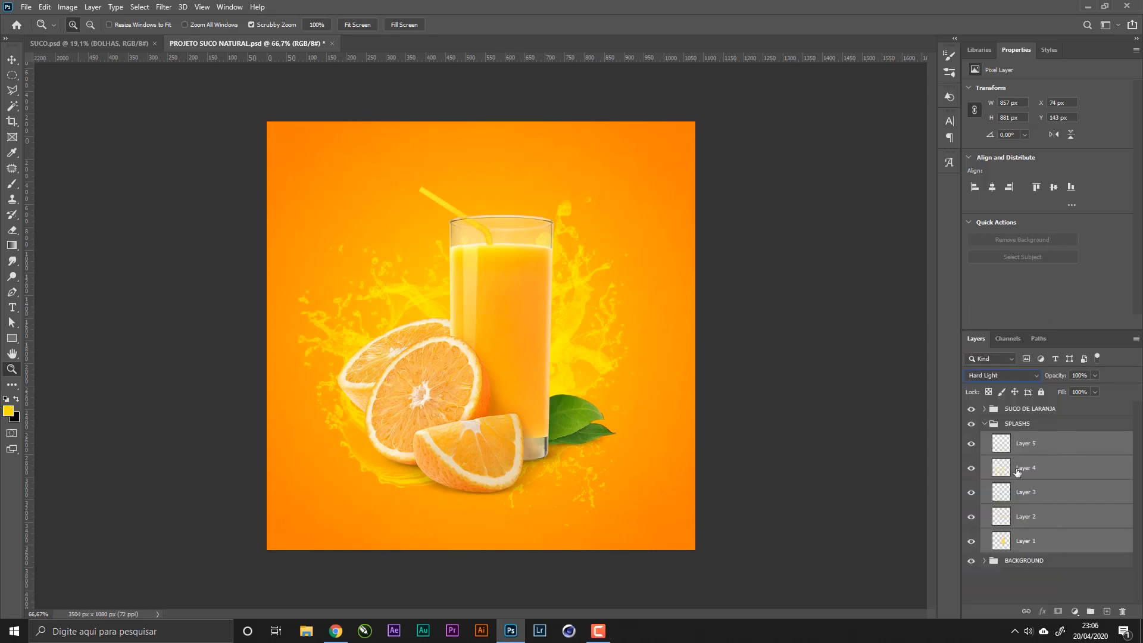
pyautogui.click(1001, 375)
pyautogui.click(995, 466)
pyautogui.click(757, 381)
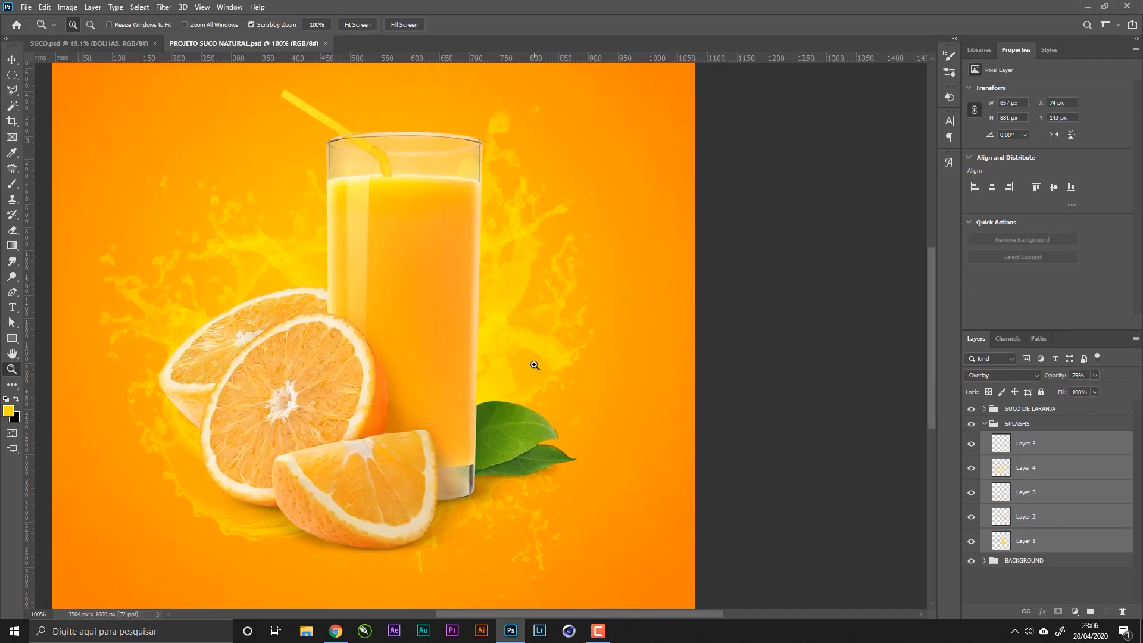
pyautogui.moveTo(534, 364)
pyautogui.mouseDown()
pyautogui.moveTo(501, 365)
pyautogui.moveTo(516, 364)
pyautogui.mouseUp()
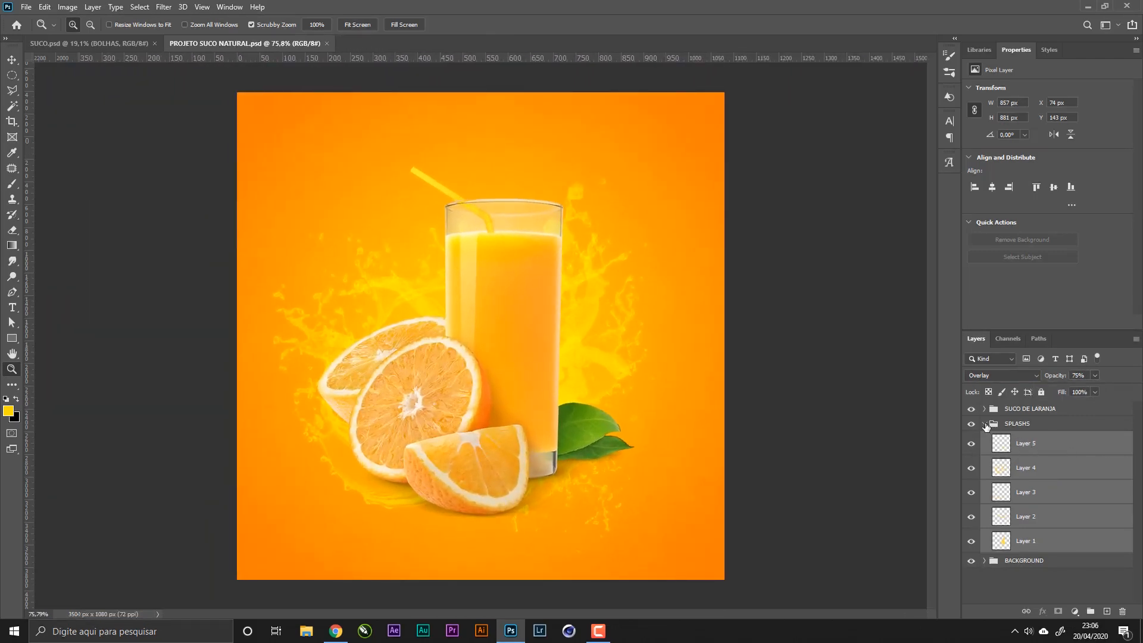
pyautogui.click(985, 424)
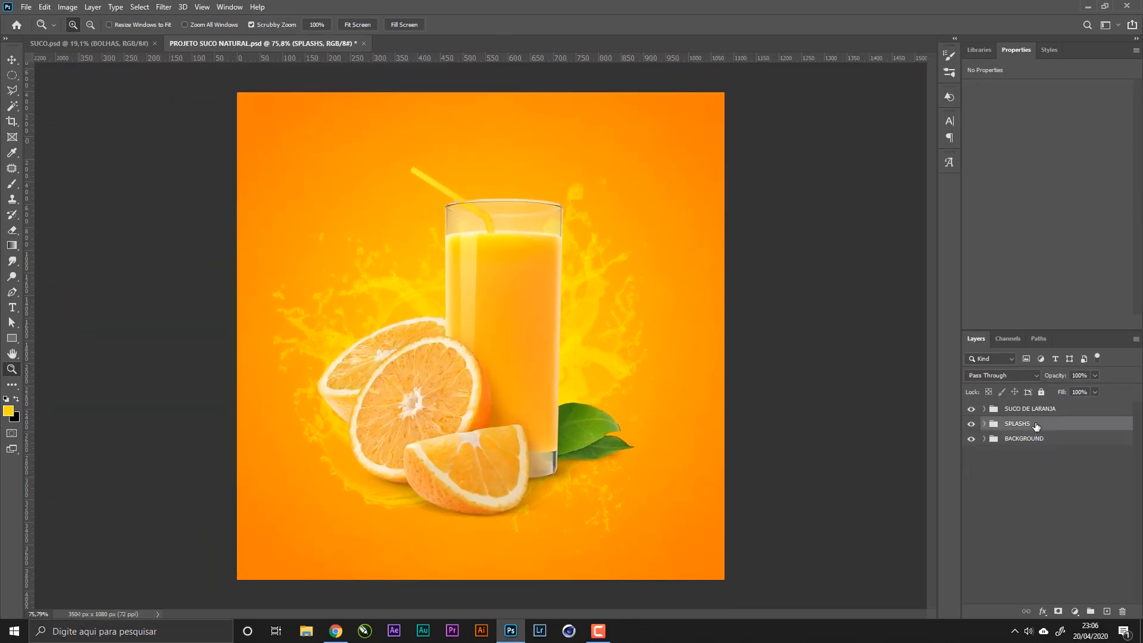
# - Add a new layer above the SPLASHS group and choose the Bubble 1 brush from Free Bubble Photoshop Brushes
pyautogui.click(12, 61)
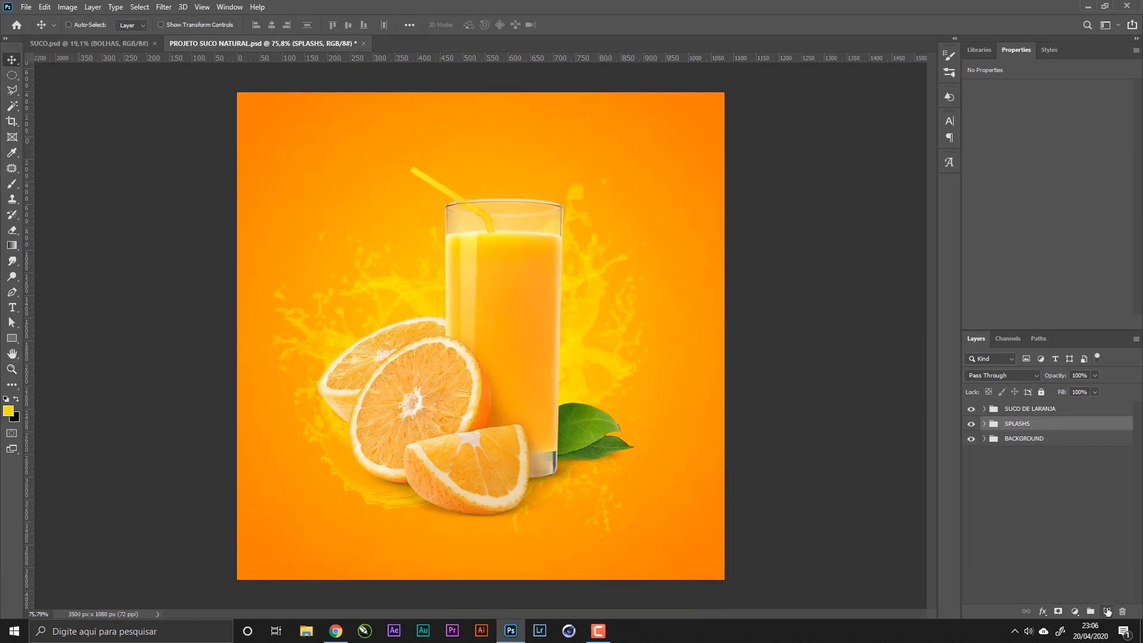
pyautogui.click(1107, 611)
pyautogui.press('b')
pyautogui.rightClick(575, 381)
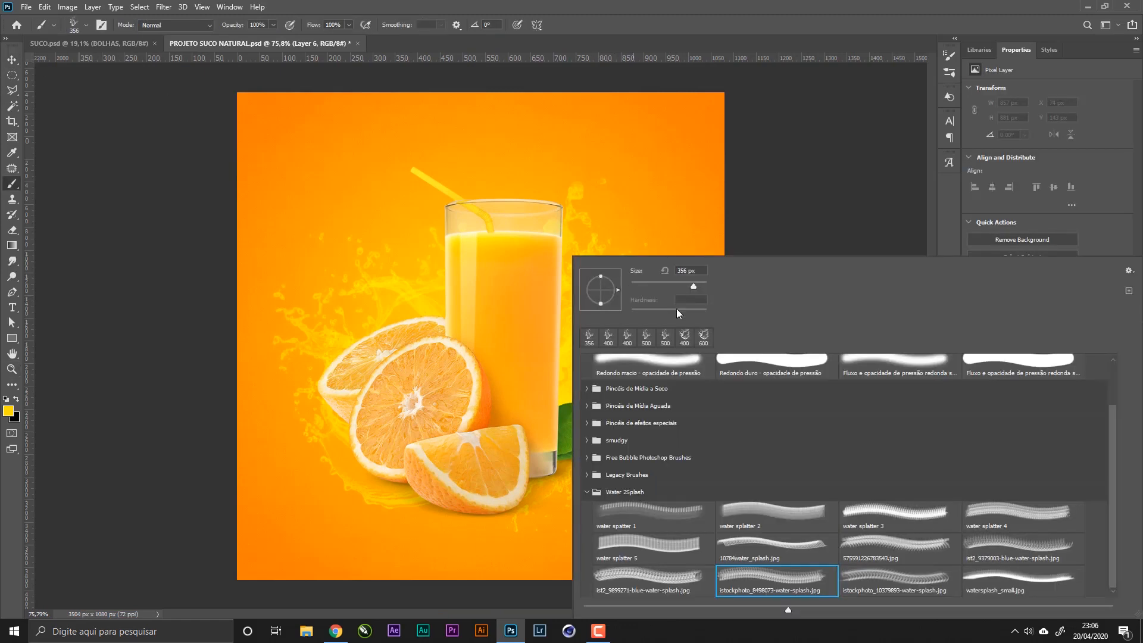
pyautogui.click(587, 493)
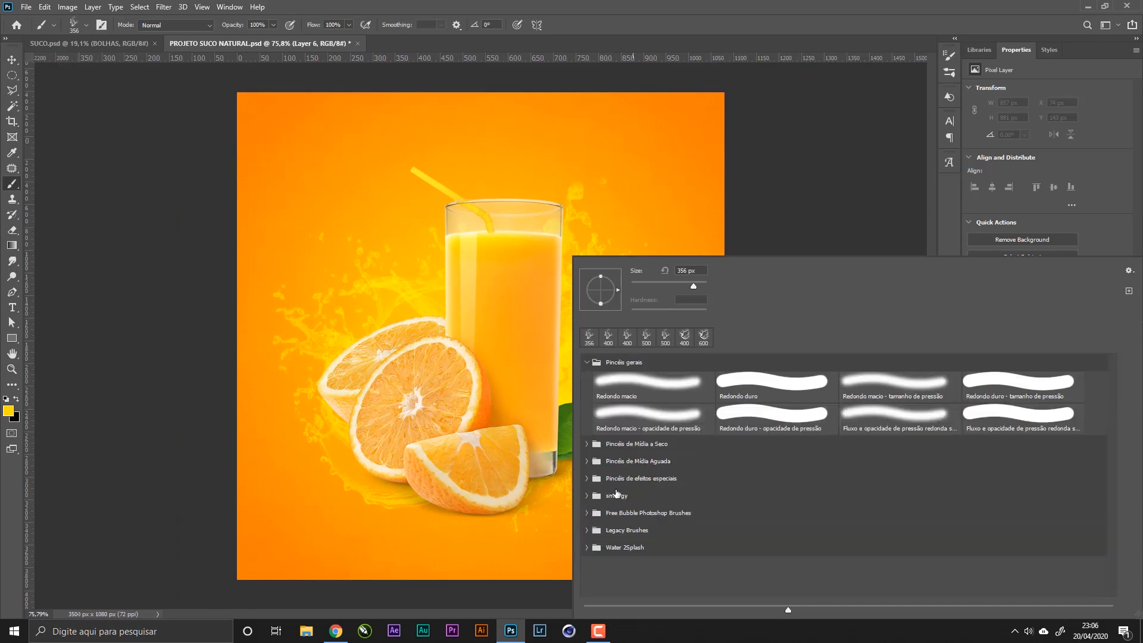
pyautogui.click(587, 513)
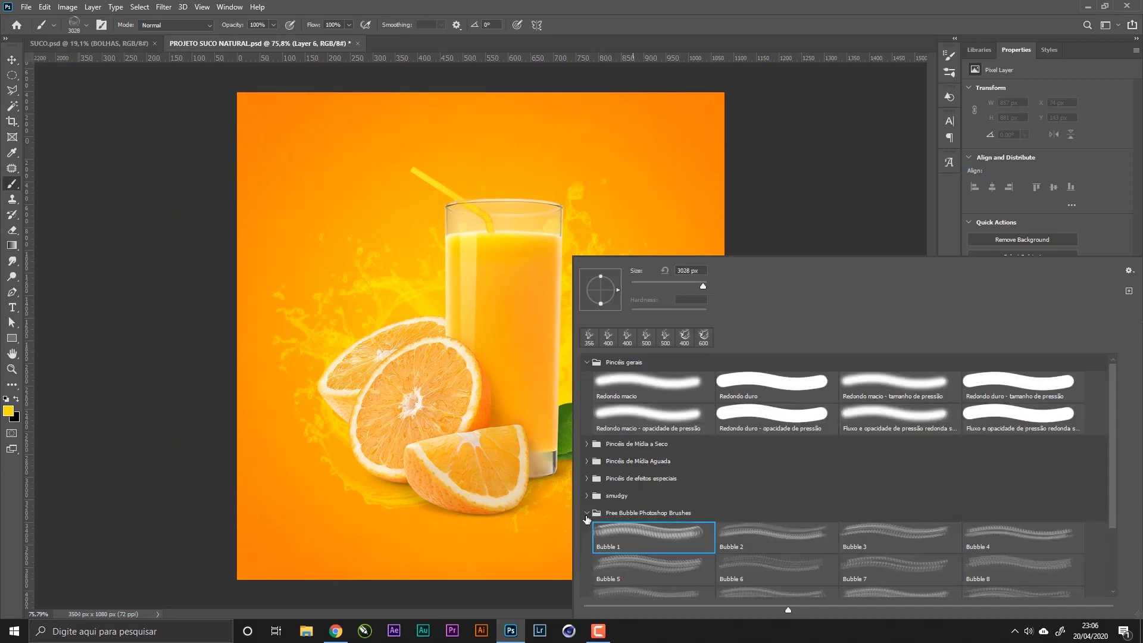
pyautogui.click(429, 406)
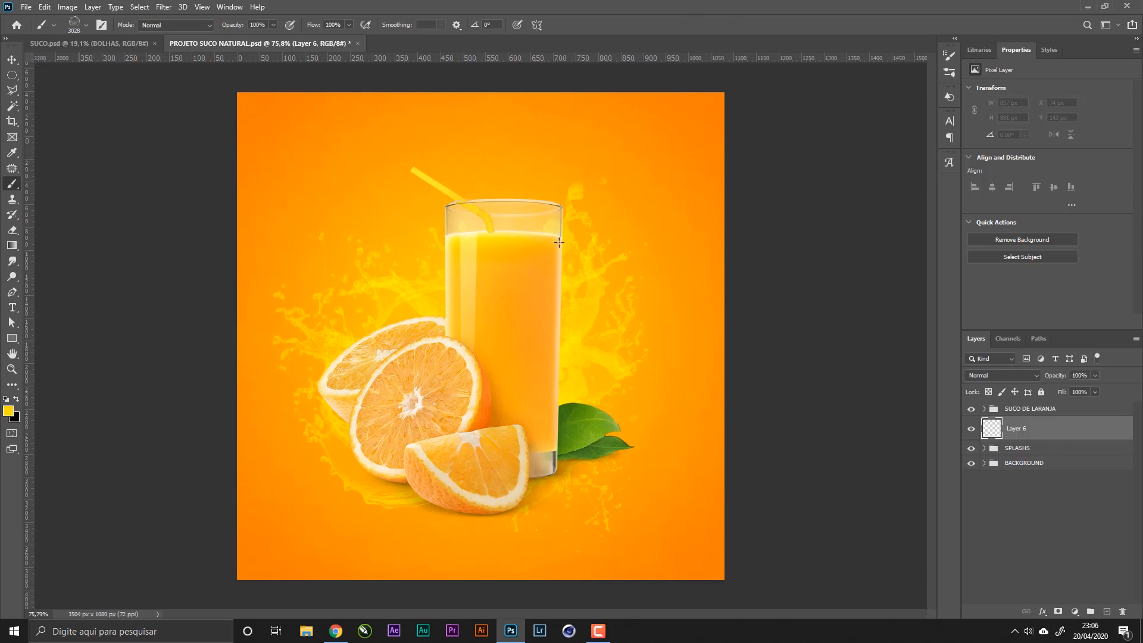
pyautogui.click(1069, 446)
pyautogui.click(1070, 438)
# - Reduce the Bubble 1 brush to 152 px and switch to the Bubble 2 brush at 196 px
pyautogui.rightClick(469, 256)
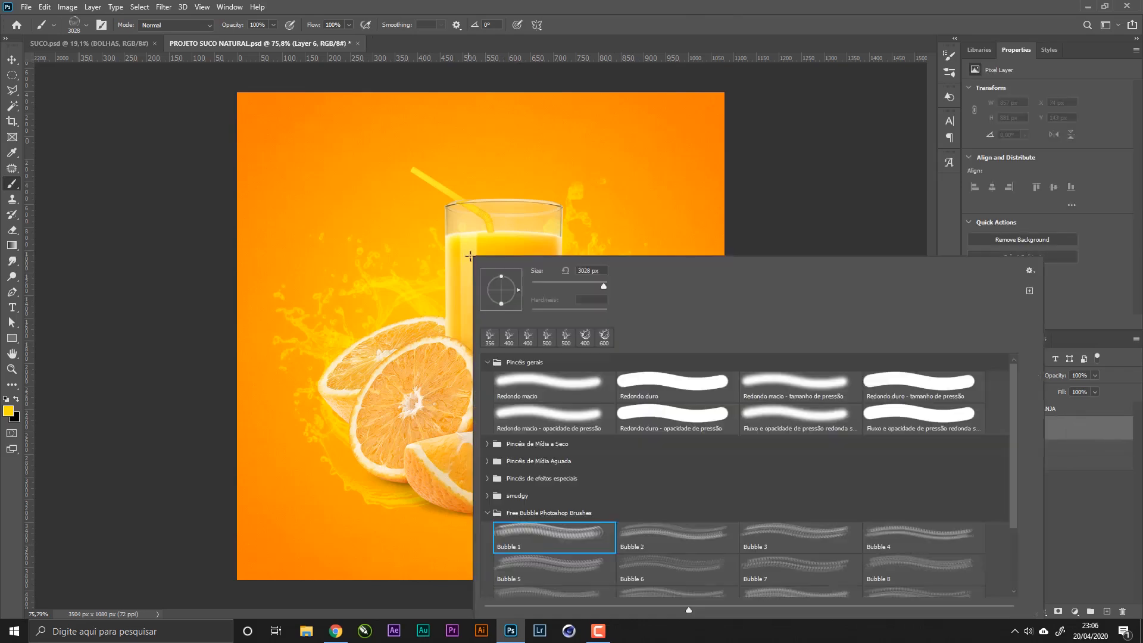
pyautogui.moveTo(589, 286); pyautogui.dragTo(580, 284)
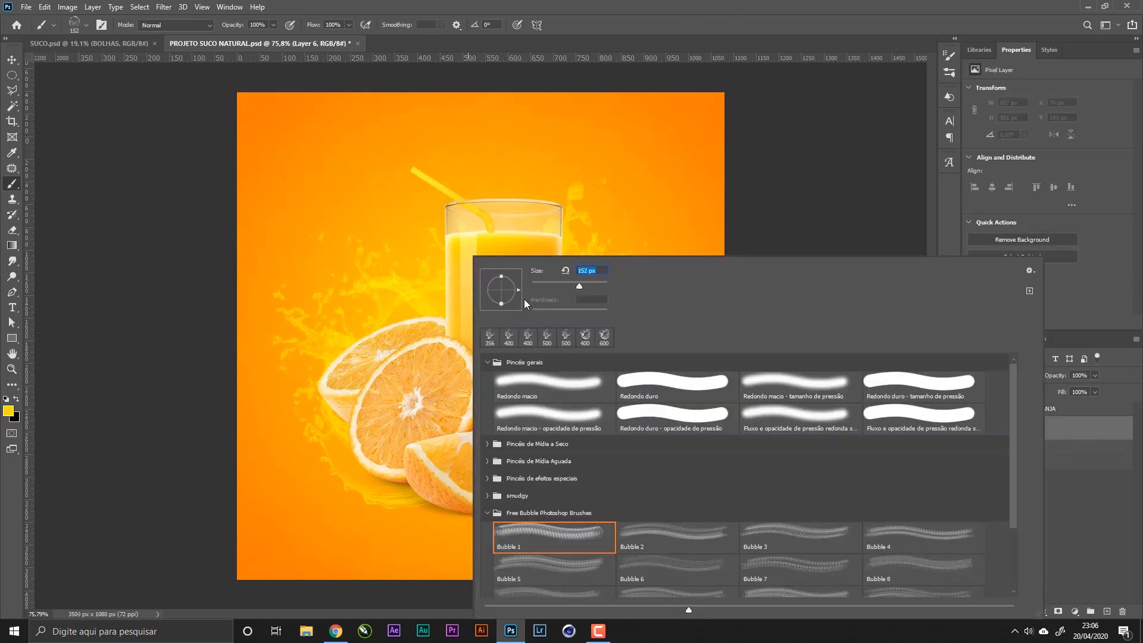
pyautogui.press('Return')
pyautogui.rightClick(562, 292)
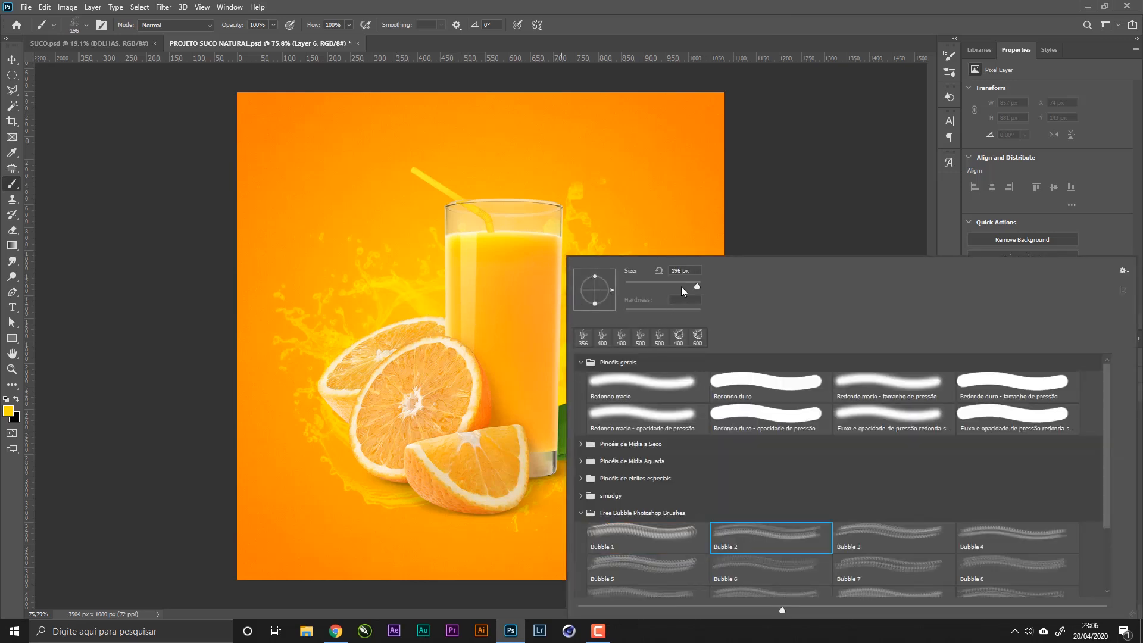
pyautogui.press('Return')
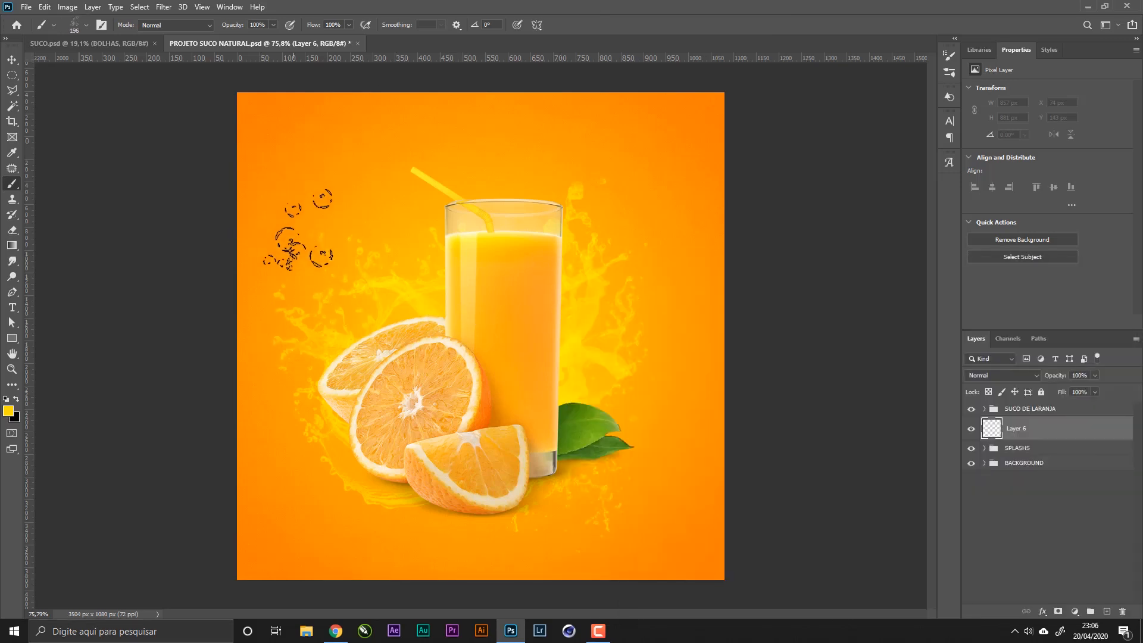
# - Enlarge the Bubble 2 brush to 400 px and stamp bubbles in the poster's upper-left corner on Layer 6, redoing the first stamp
pyautogui.press(']')
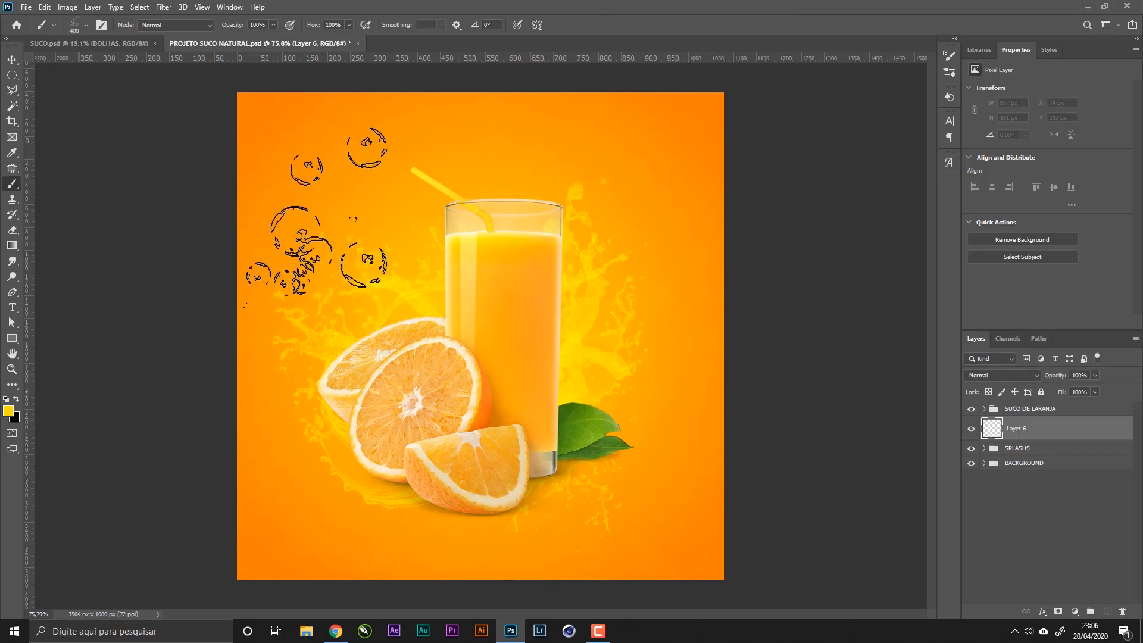
pyautogui.press('[')
pyautogui.press(']')
pyautogui.click(316, 194)
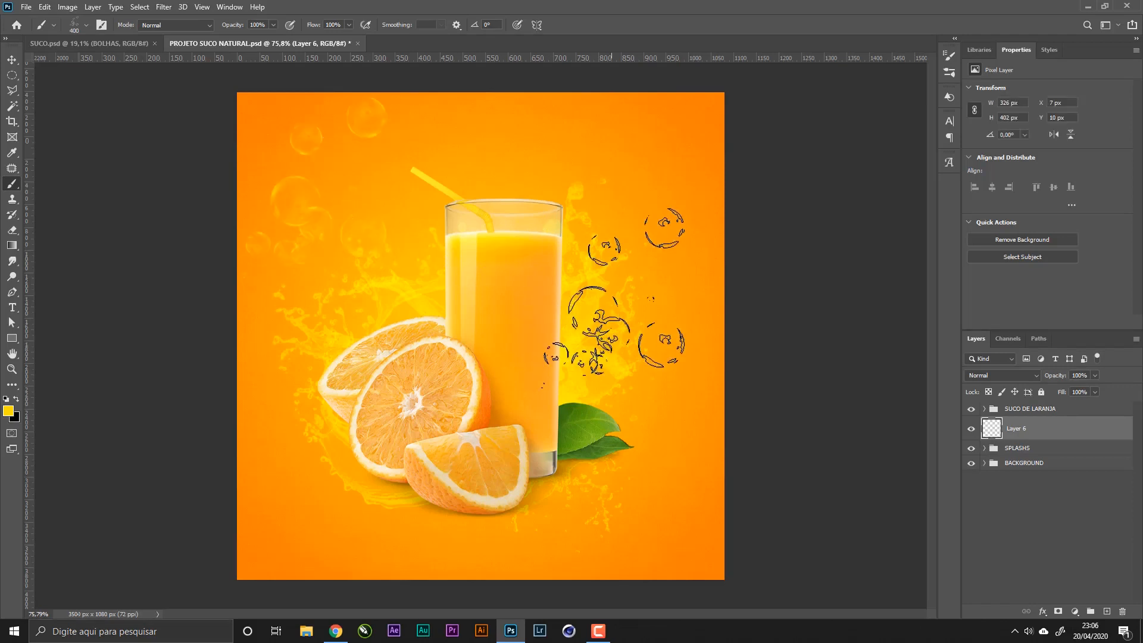
pyautogui.press('z')
pyautogui.moveTo(620, 365); pyautogui.dragTo(609, 372)
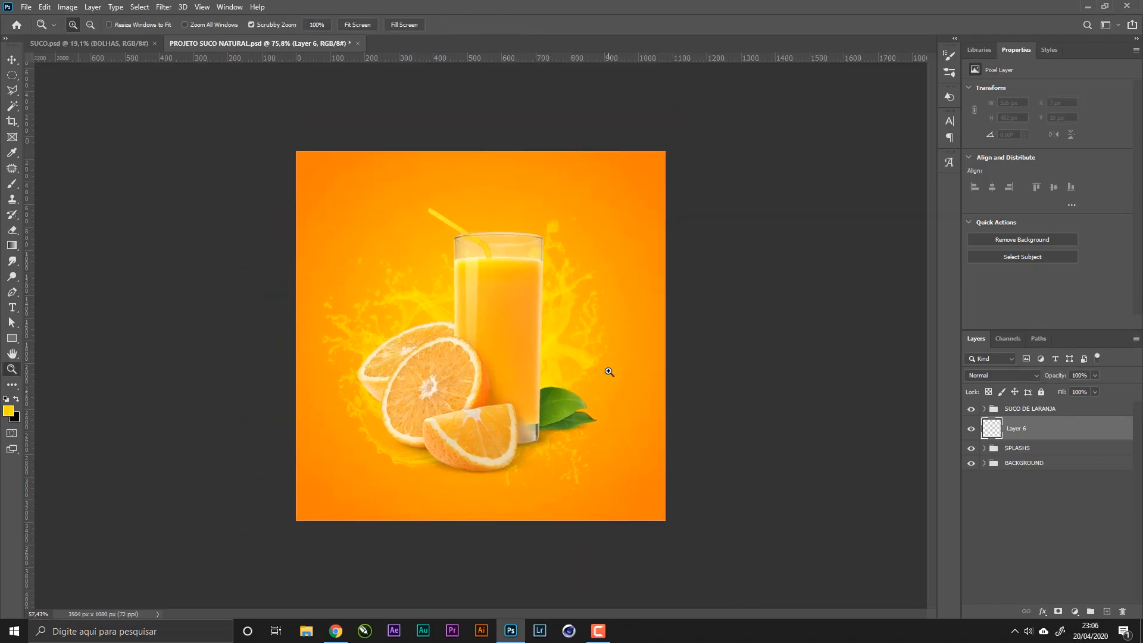
pyautogui.press('b')
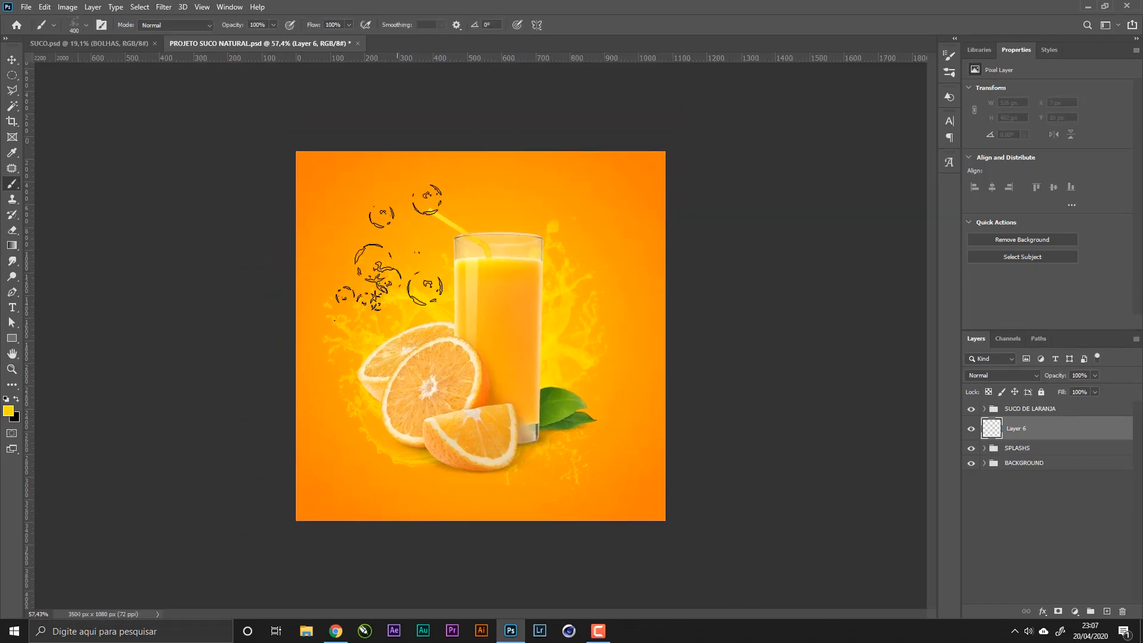
pyautogui.click(353, 224)
# - Switch to the Bubble 3 brush, reduce it to 600 px and stamp bubbles in the poster's lower-right corner on Layer 6
pyautogui.rightClick(631, 376)
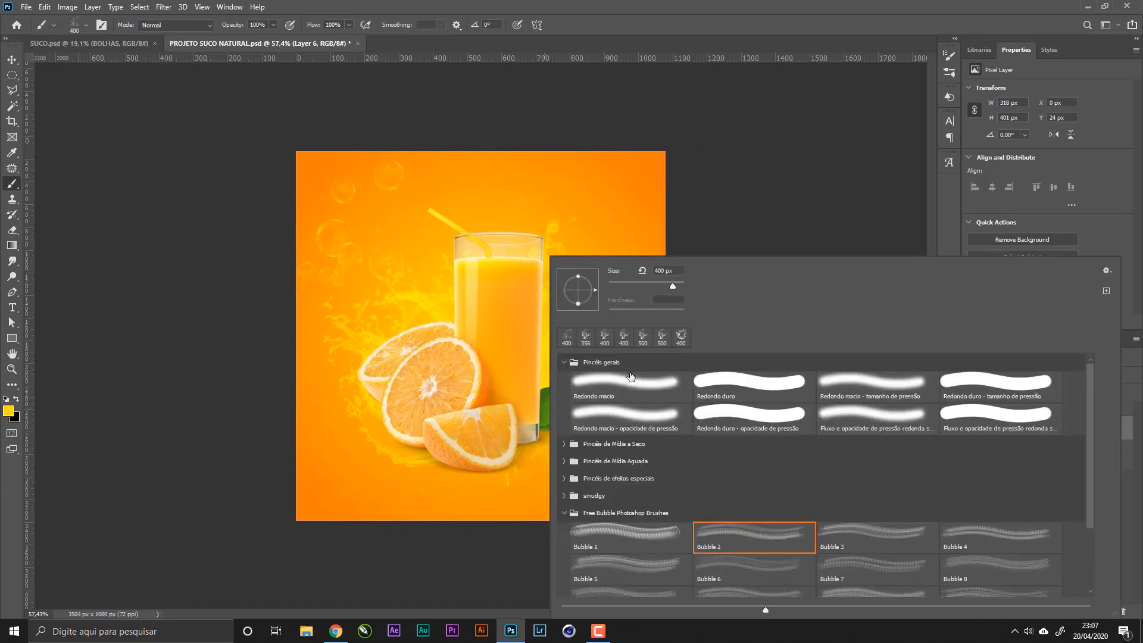
pyautogui.click(895, 549)
pyautogui.press('Return')
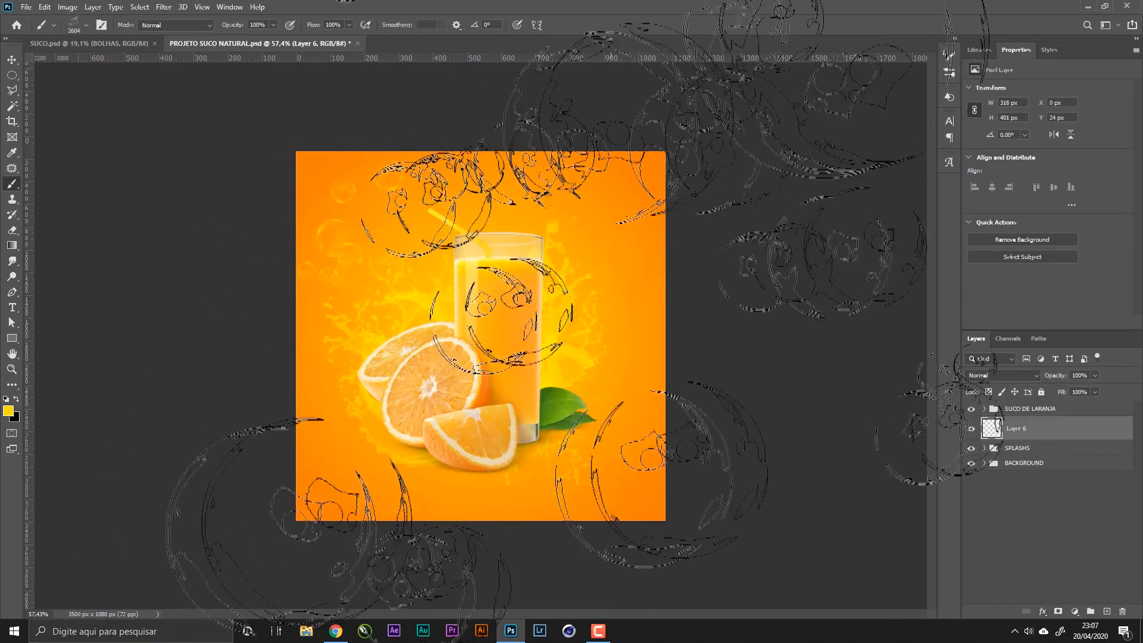
pyautogui.press('[')
pyautogui.press('[')
pyautogui.press('[')
pyautogui.press('[')
pyautogui.press('[')
pyautogui.press('[')
pyautogui.press('[')
pyautogui.press('[')
pyautogui.press('[')
pyautogui.press('[')
pyautogui.press('[')
pyautogui.press('[')
pyautogui.press('[')
pyautogui.press('[')
pyautogui.press('[')
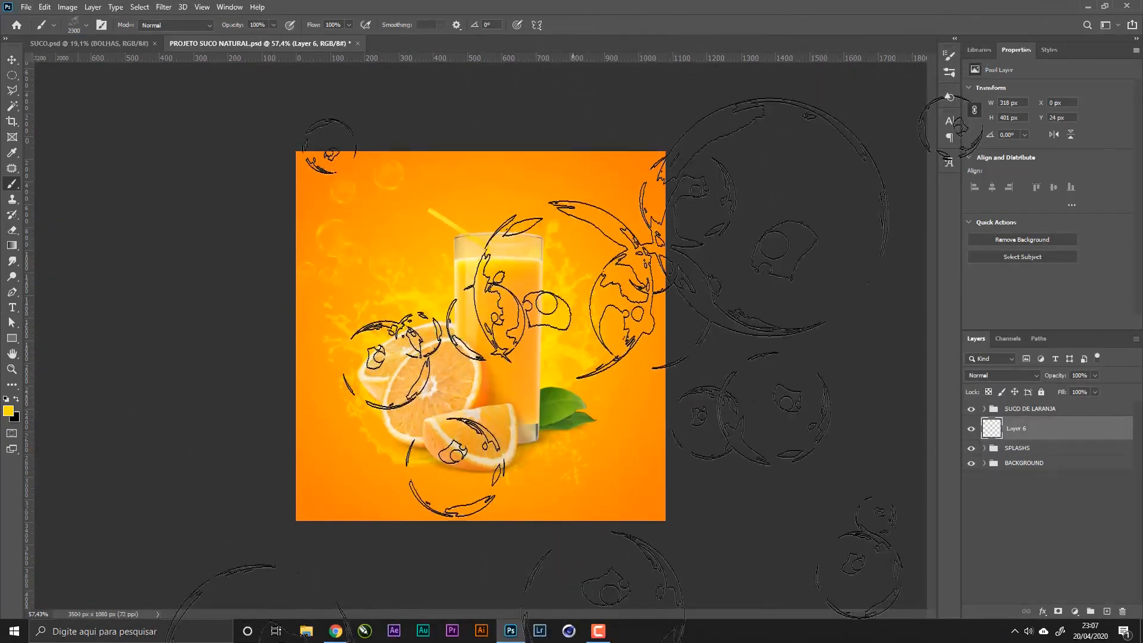
pyautogui.press('[')
pyautogui.press('[')
pyautogui.press('[')
pyautogui.press('[')
pyautogui.press('[')
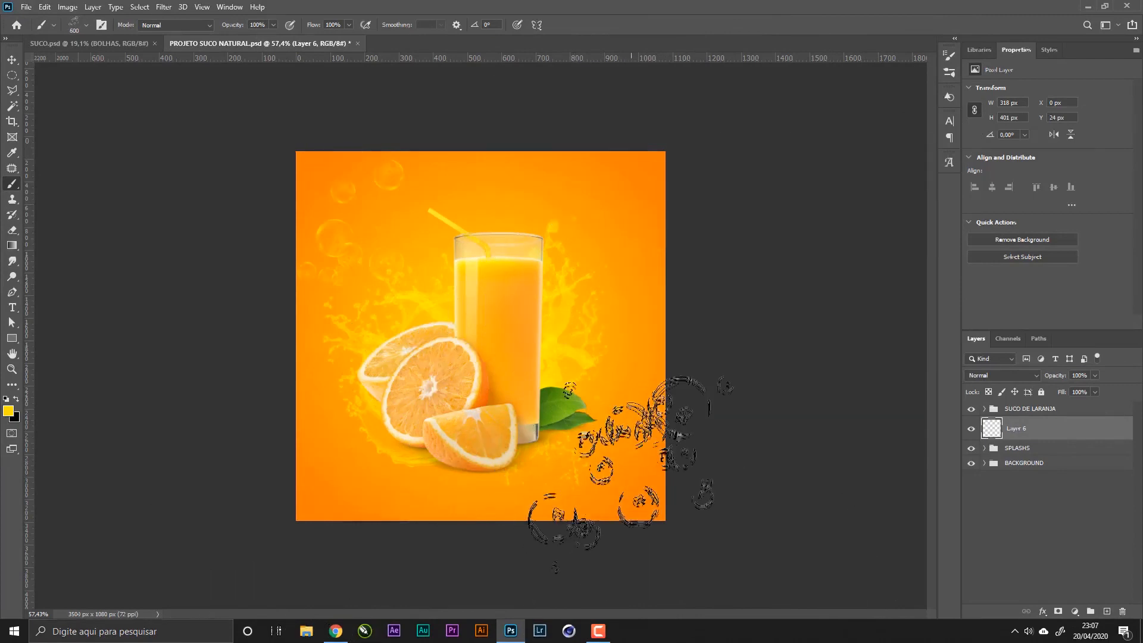
pyautogui.click(629, 481)
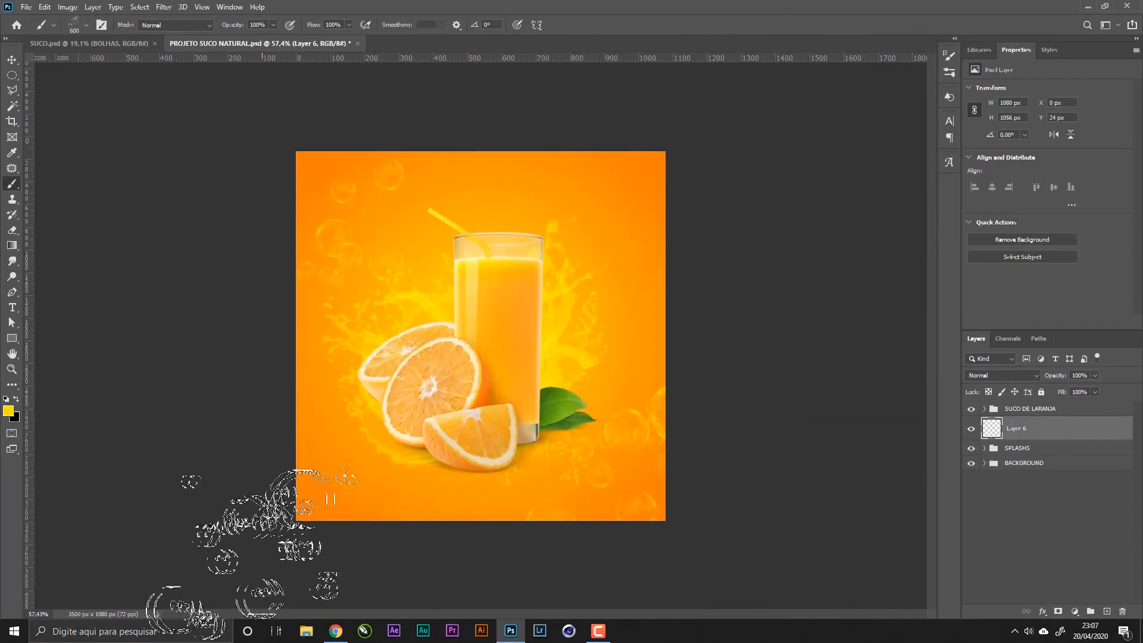
# - Switch to the Bubble 4 brush, reduce it to 500 px and stamp bubbles in the poster's lower-left corner, undoing an extra upper-right stamp
pyautogui.rightClick(588, 292)
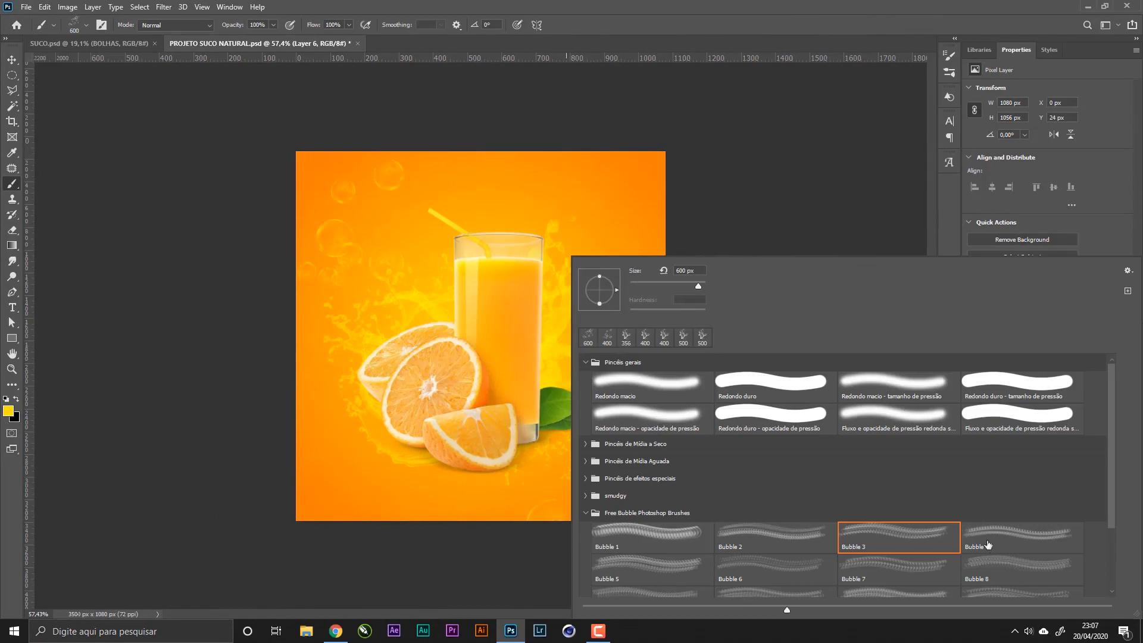
pyautogui.click(786, 5)
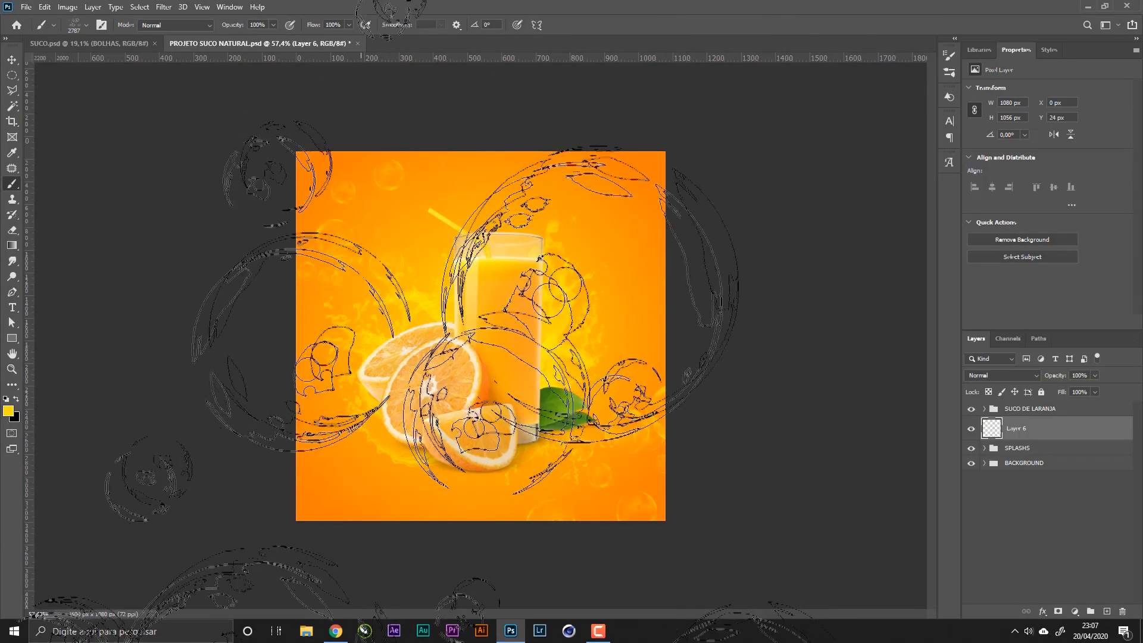
pyautogui.press('[')
pyautogui.press('[')
pyautogui.press('[')
pyautogui.press('[')
pyautogui.press('[')
pyautogui.press('[')
pyautogui.press('[')
pyautogui.press('[')
pyautogui.press('[')
pyautogui.press('[')
pyautogui.press('[')
pyautogui.press('[')
pyautogui.press('[')
pyautogui.press('[')
pyautogui.press('[')
pyautogui.press('[')
pyautogui.press('[')
pyautogui.press('[')
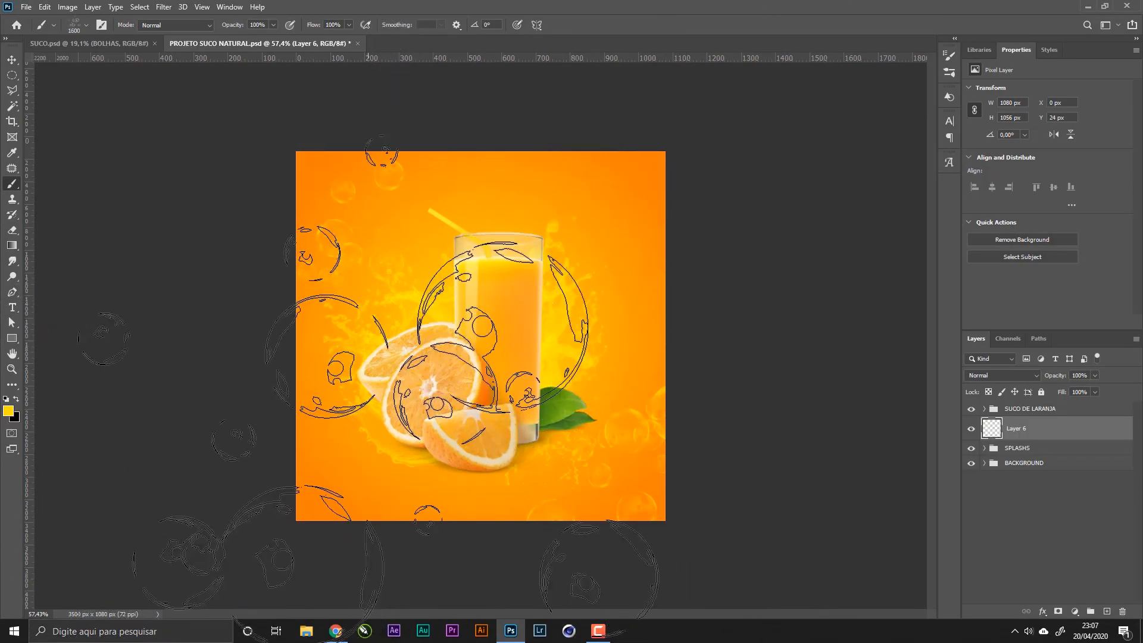
pyautogui.press('[')
pyautogui.press('[')
pyautogui.press('[')
pyautogui.press('[')
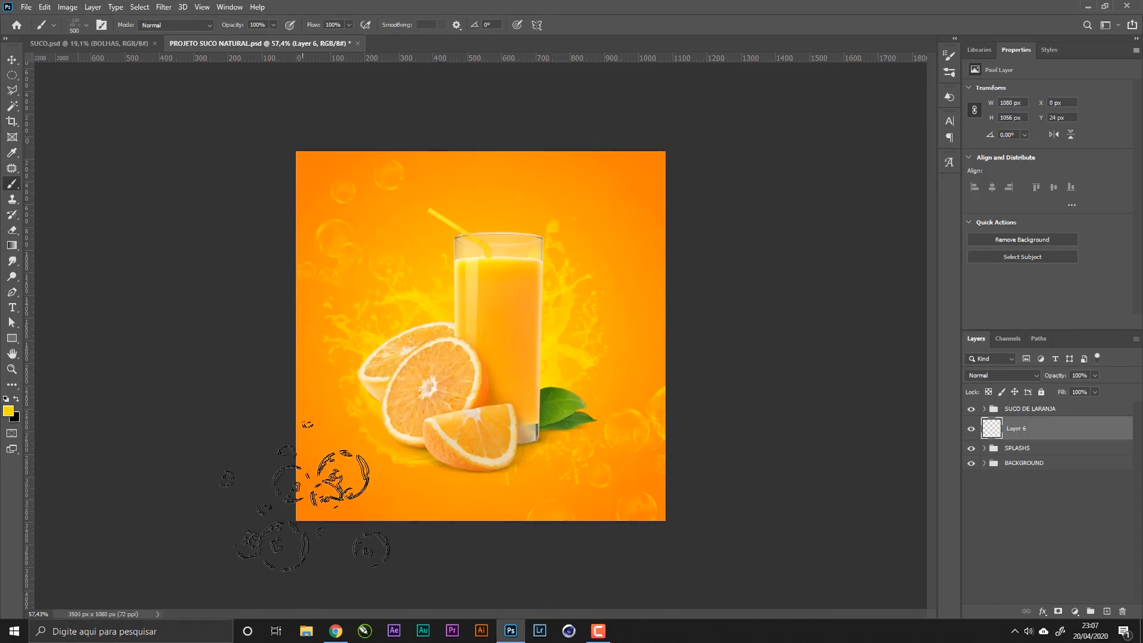
pyautogui.press('[')
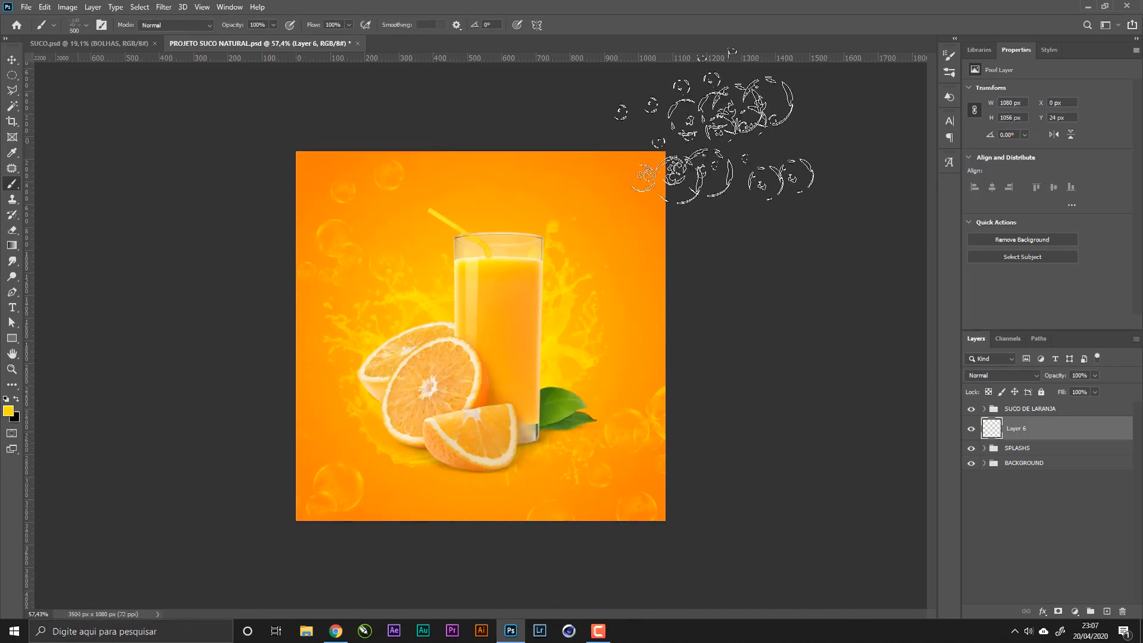
pyautogui.click(615, 185)
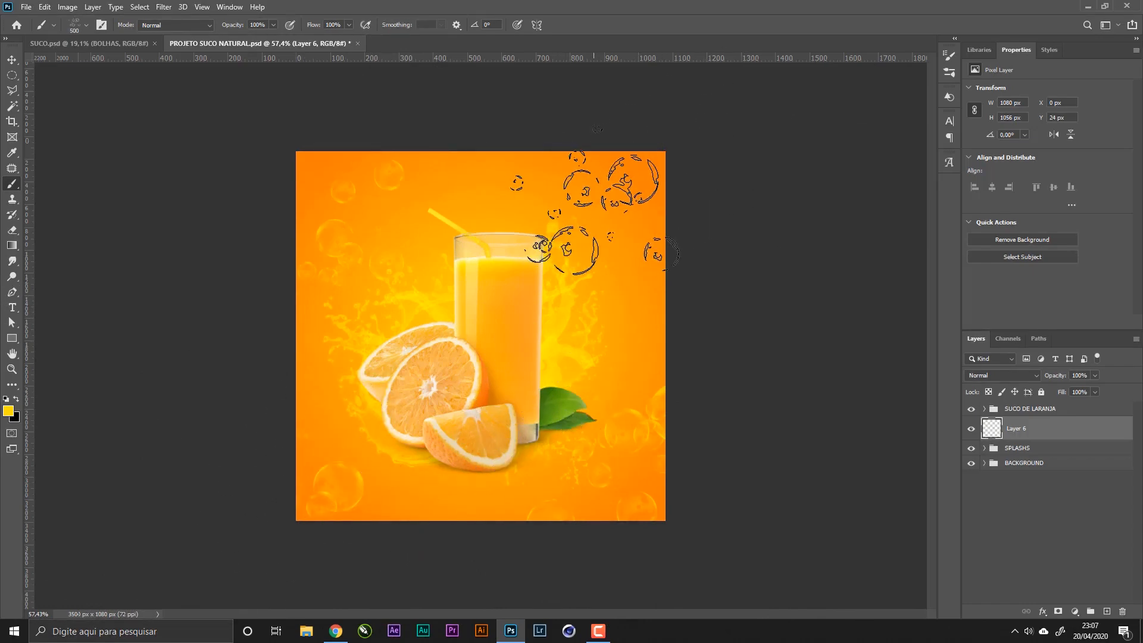
pyautogui.hotkey('ctrl', 'z')
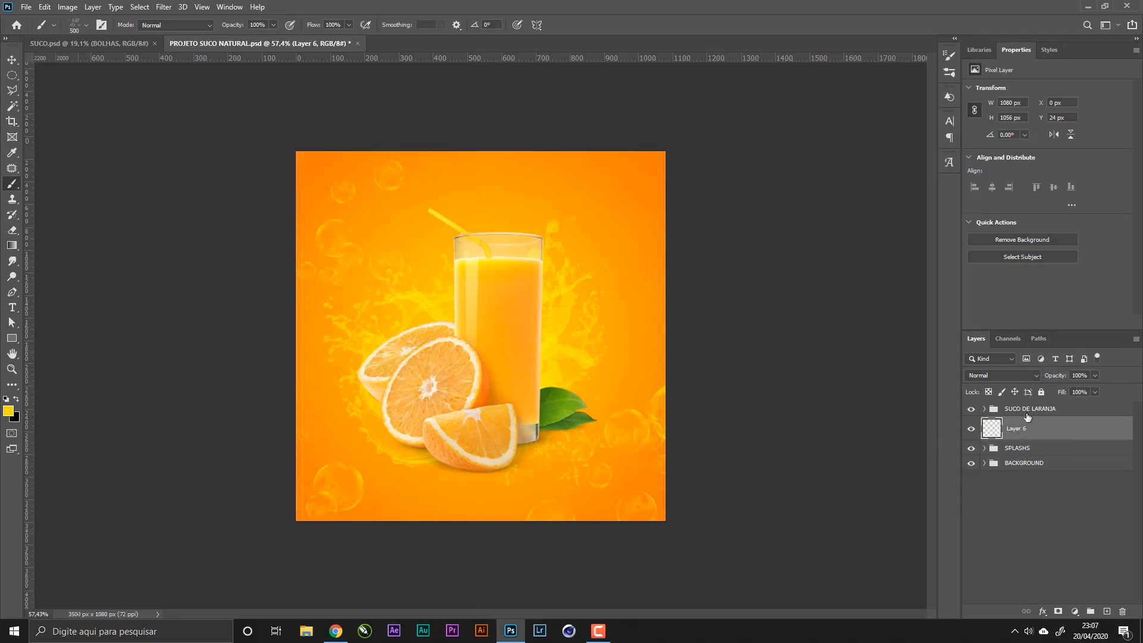
# - Set Layer 6 to Overlay blending at 42% opacity and rename it BOLHAS
pyautogui.click(1009, 376)
pyautogui.click(982, 467)
pyautogui.click(1020, 430)
pyautogui.press('Return')
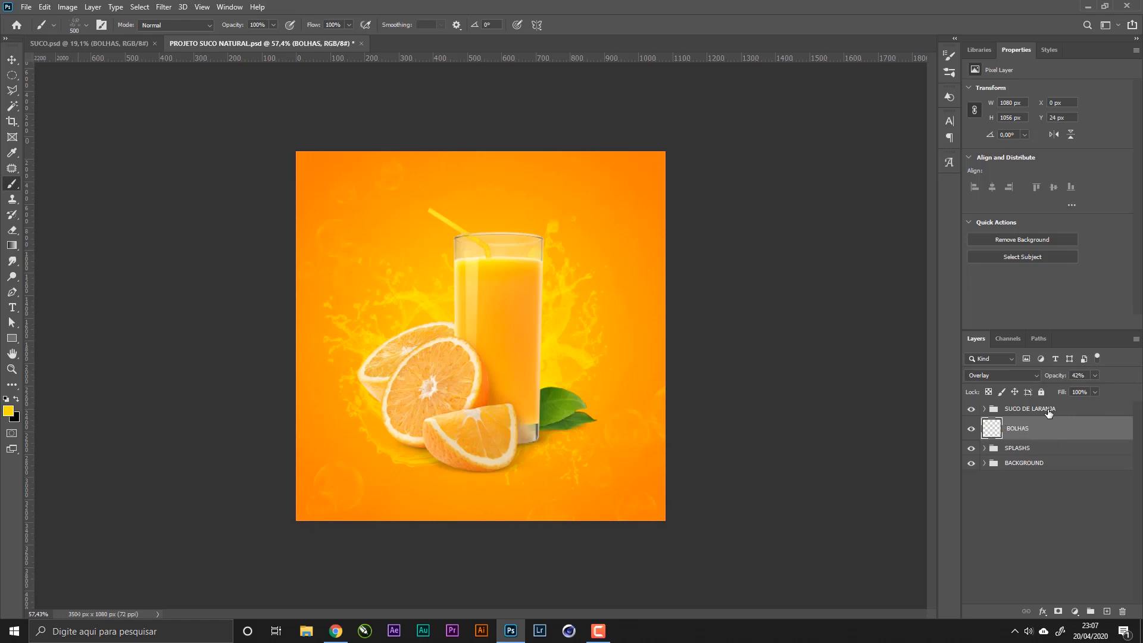
# - Add a layer above the SUCO DE LARANJA group and stamp white bubbles over the oranges with the brush at 700 px, replacing the first stamp
pyautogui.click(1051, 412)
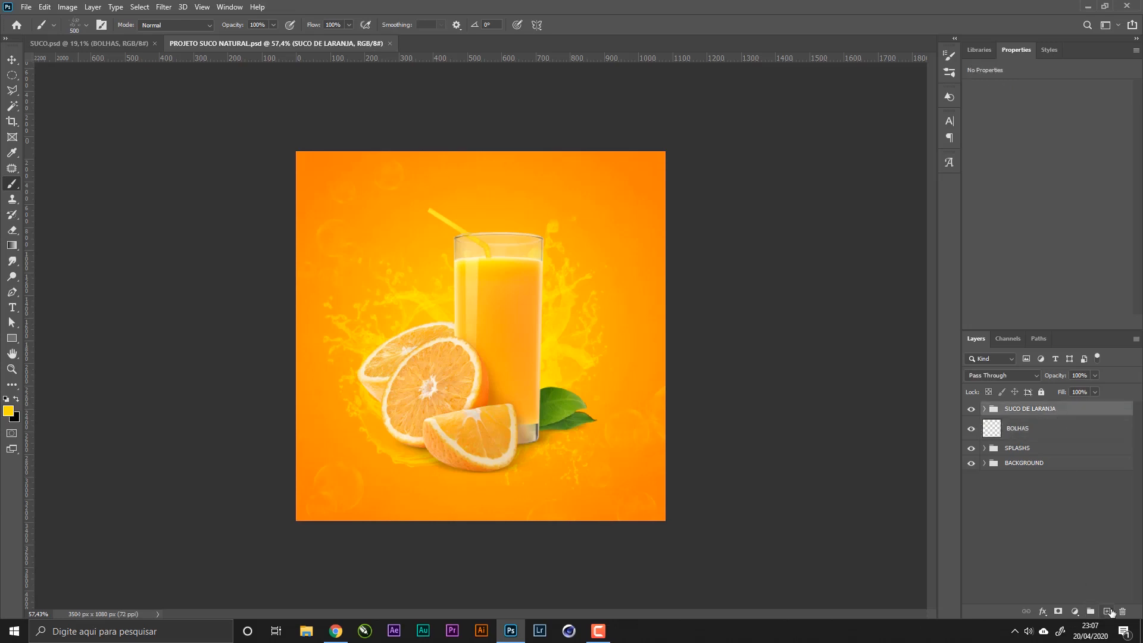
pyautogui.click(1107, 611)
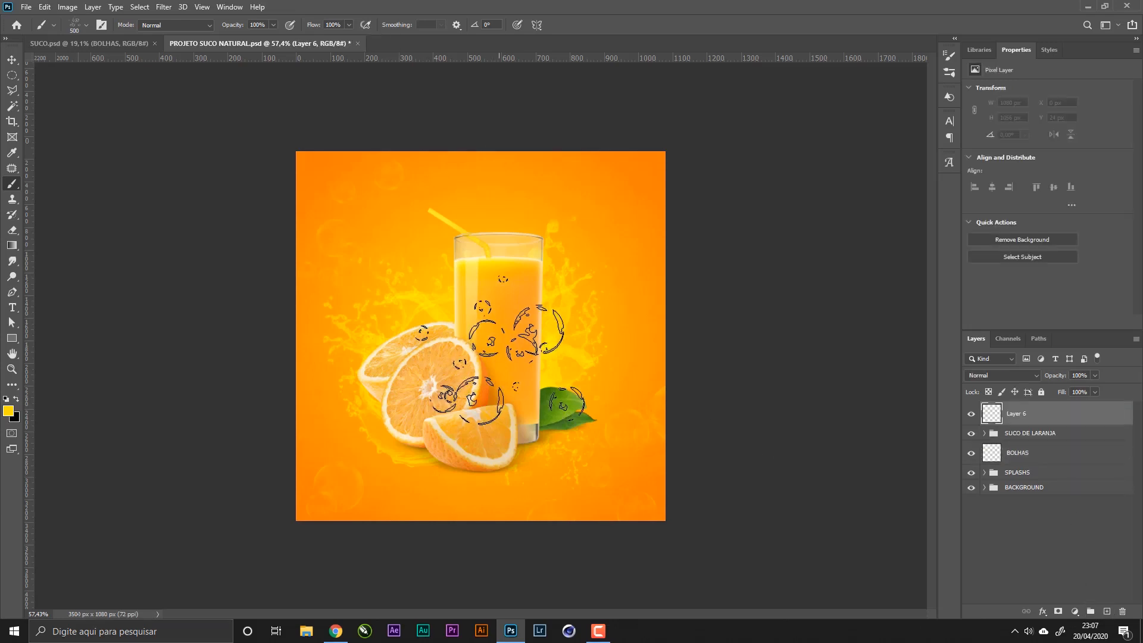
pyautogui.press(']')
pyautogui.press(']')
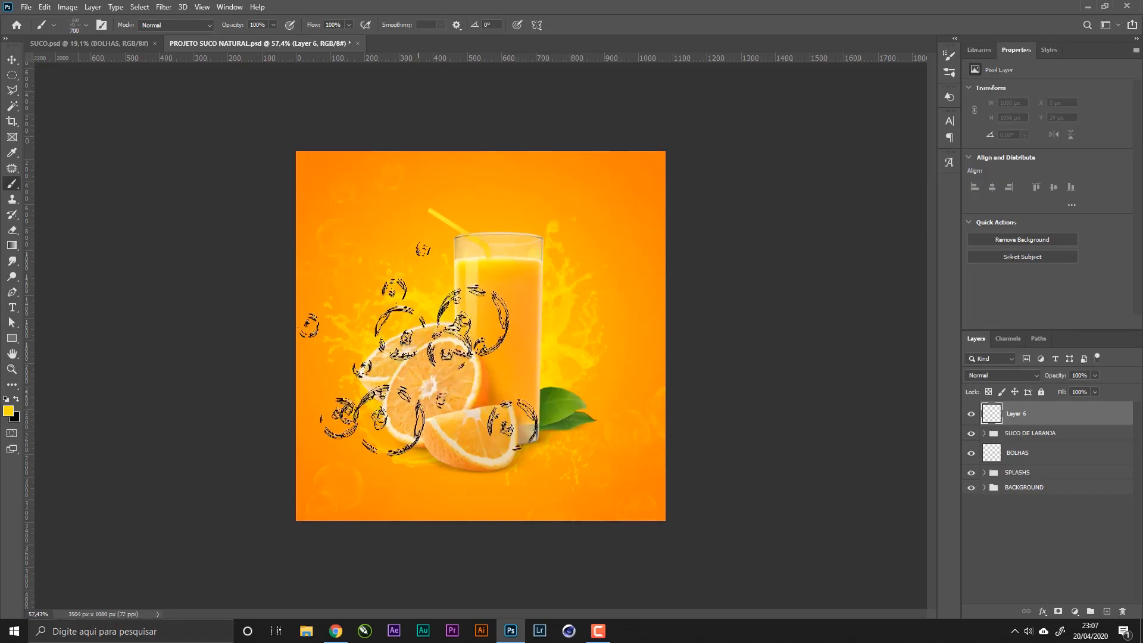
pyautogui.hotkey('ctrl', 'z')
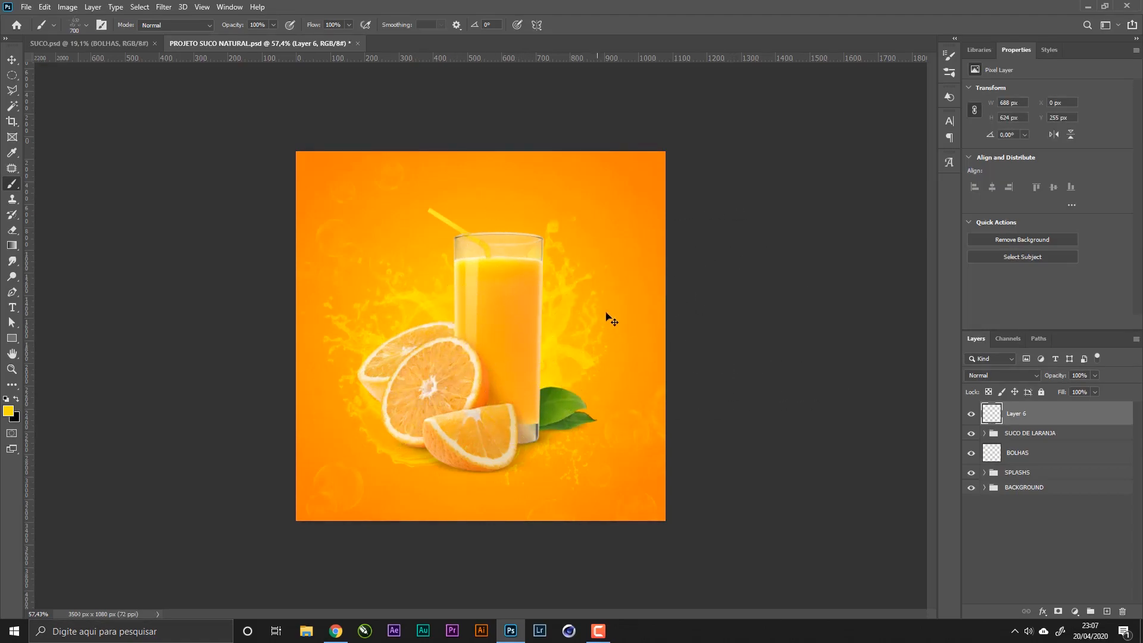
pyautogui.press('d')
pyautogui.press('x')
pyautogui.click(389, 338)
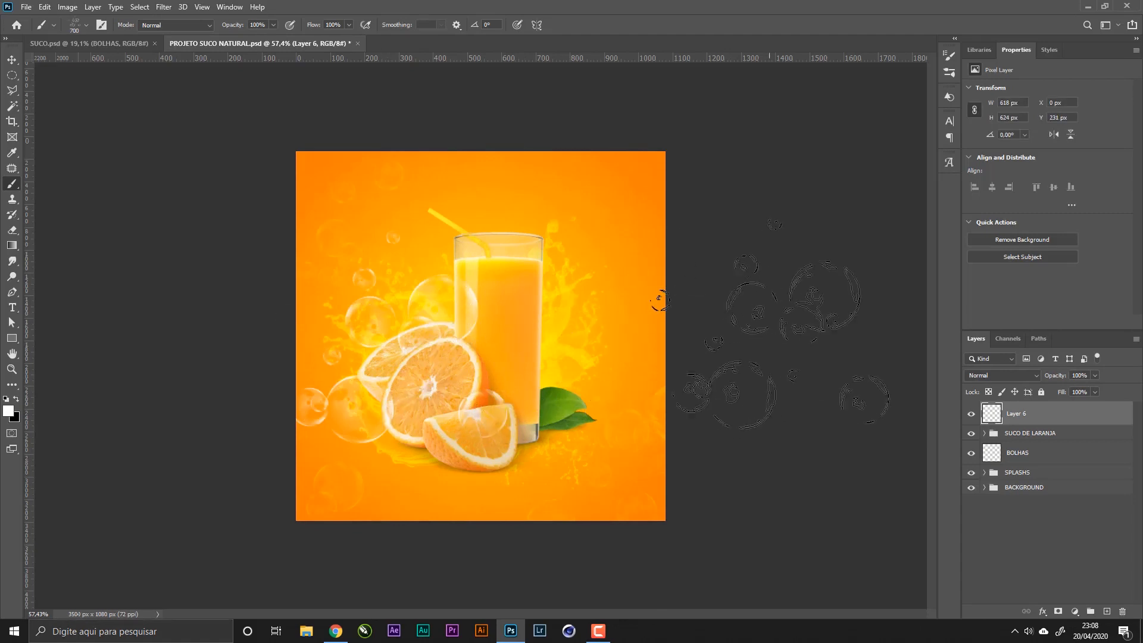
# - Set the new bubble layer to Overlay at 36% opacity and move it towards the poster's upper-right corner
pyautogui.click(995, 373)
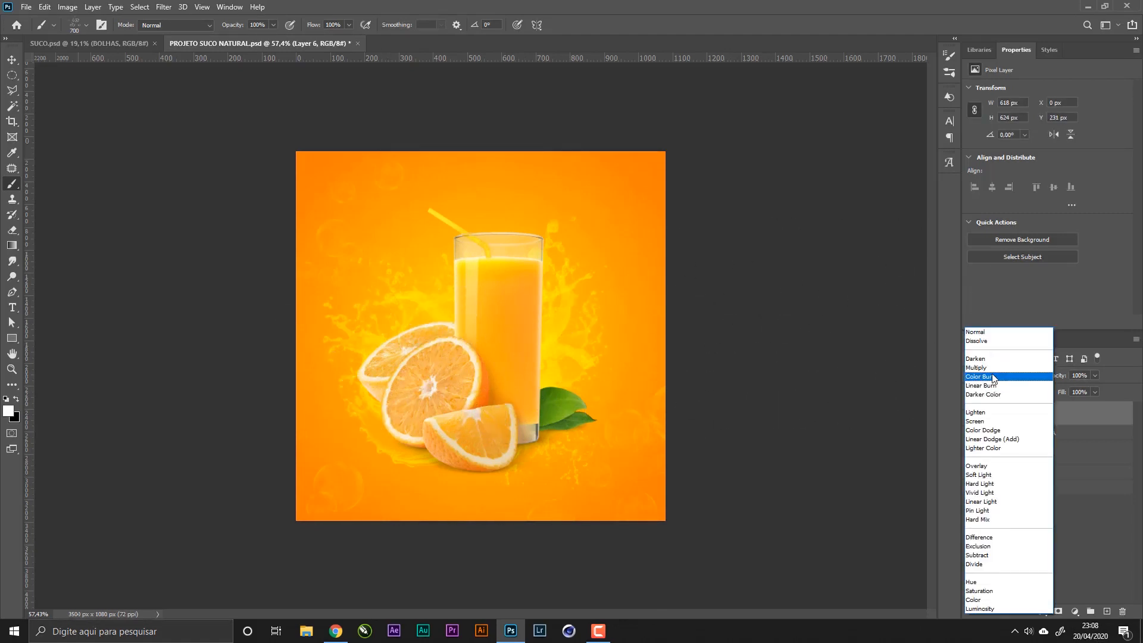
pyautogui.click(986, 468)
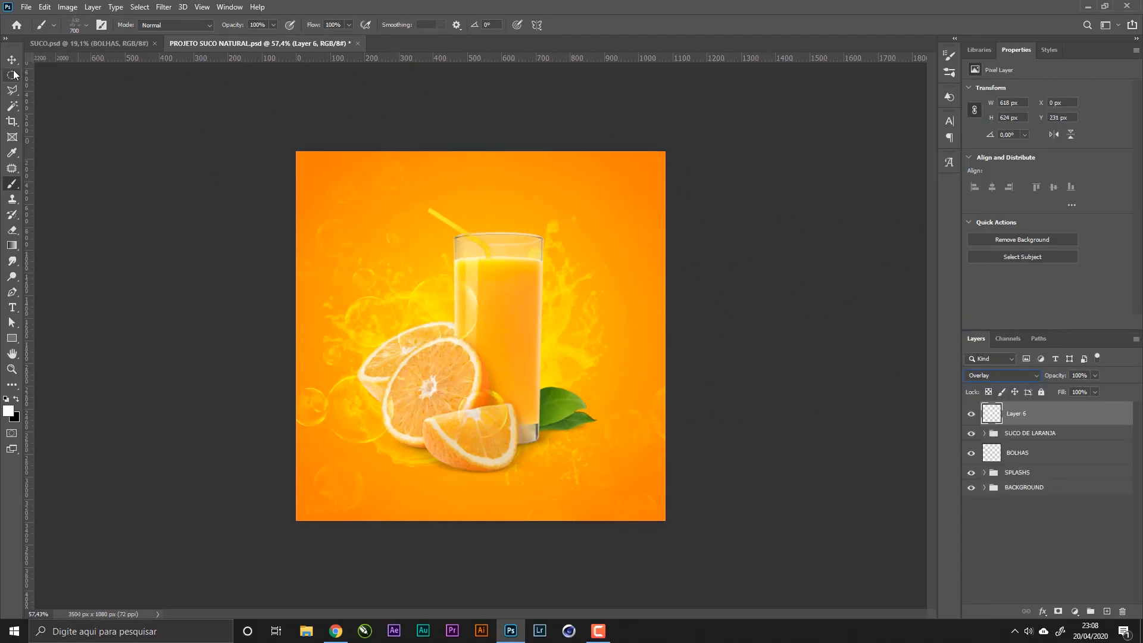
pyautogui.press('v')
pyautogui.moveTo(411, 338); pyautogui.dragTo(579, 224)
pyautogui.click(1095, 376)
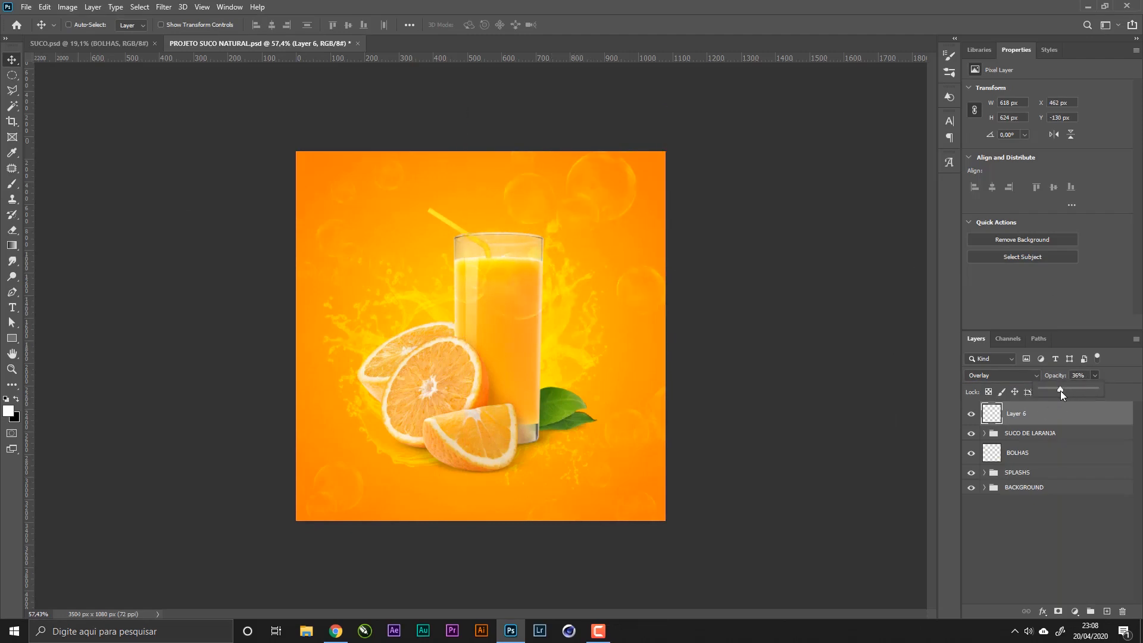
# - Scale Layer 6's bubbles down to 348 × 351 px, place them over the glass and duplicate them towards the glass's base
pyautogui.hotkey('ctrl', 't')
pyautogui.moveTo(668, 107); pyautogui.dragTo(620, 201)
pyautogui.press('Return')
pyautogui.moveTo(607, 281); pyautogui.dragTo(525, 417)
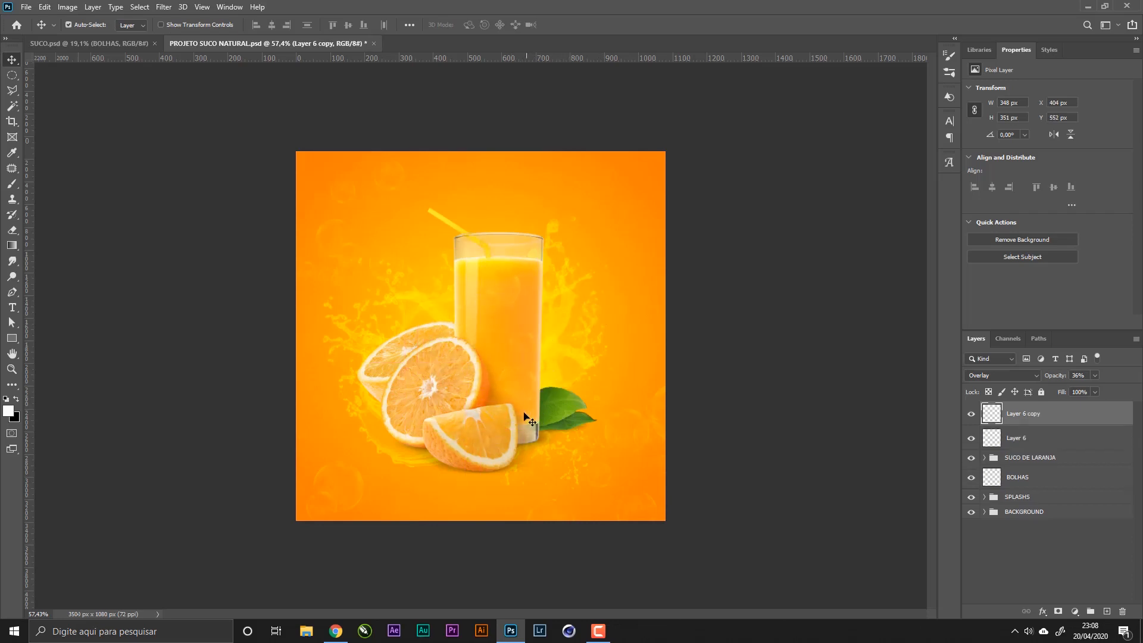
# - Transform the duplicated bubbles, reposition them over the lower glass and oranges at X 350 px, Y 494 px, and save the document
pyautogui.hotkey('ctrl', 't')
pyautogui.rightClick(505, 408)
pyautogui.click(546, 391)
pyautogui.press('Return')
pyautogui.moveTo(547, 410); pyautogui.dragTo(569, 416)
pyautogui.hotkey('ctrl', 's')
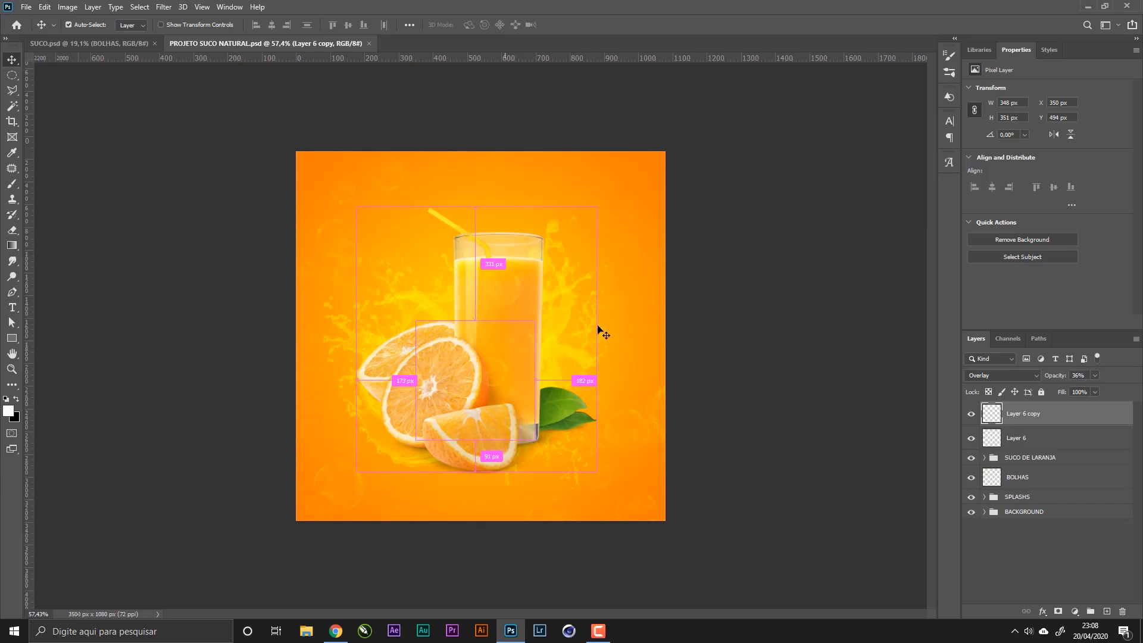
# - Review the finished poster in SUCO.psd and return to PROJETO SUCO NATURAL.psd
pyautogui.click(124, 45)
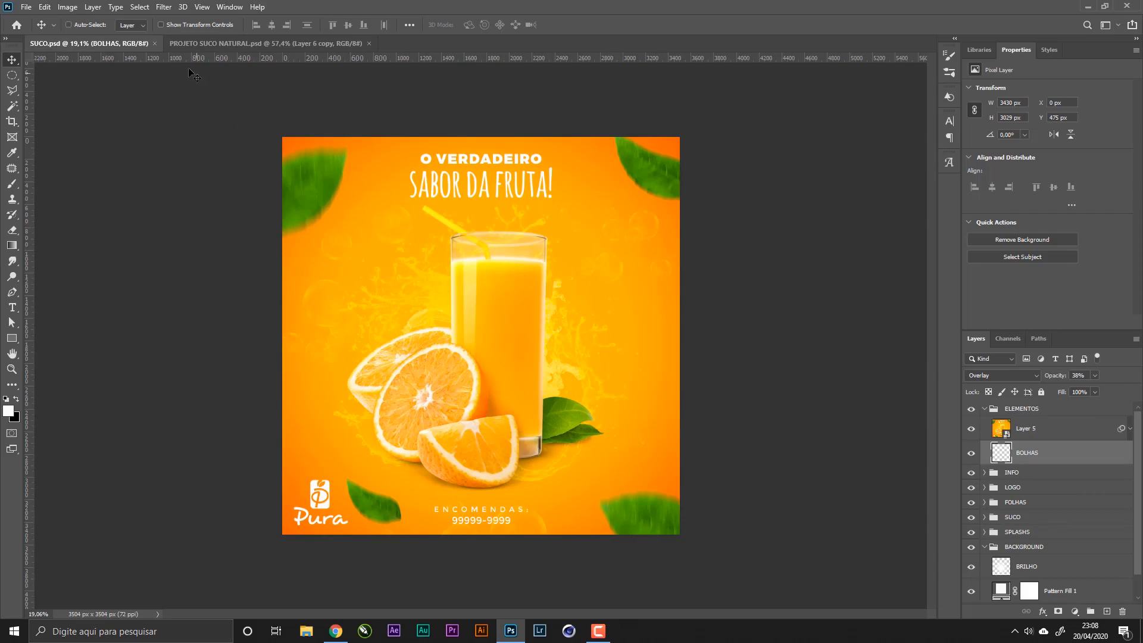
pyautogui.click(191, 42)
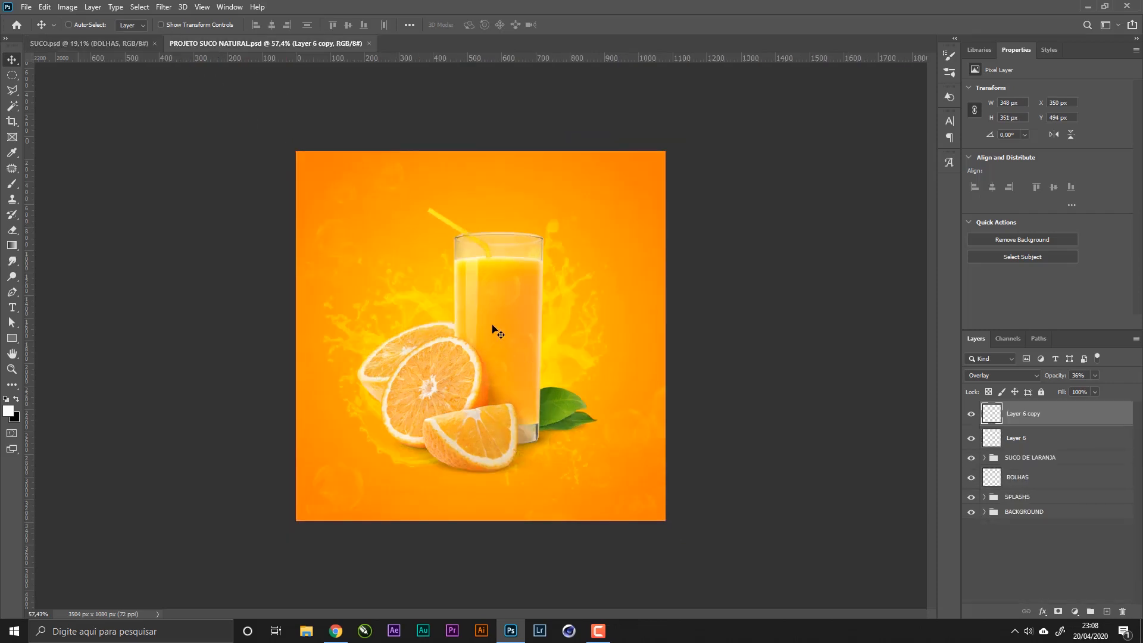
pyautogui.press('ctrl')
# - Rename both Layer 6 copy and Layer 6 to BOLHAS SOBRE
pyautogui.doubleClick(1025, 414)
pyautogui.write('BOLHAS SOBRE')
pyautogui.press('Tab')
pyautogui.write('S')
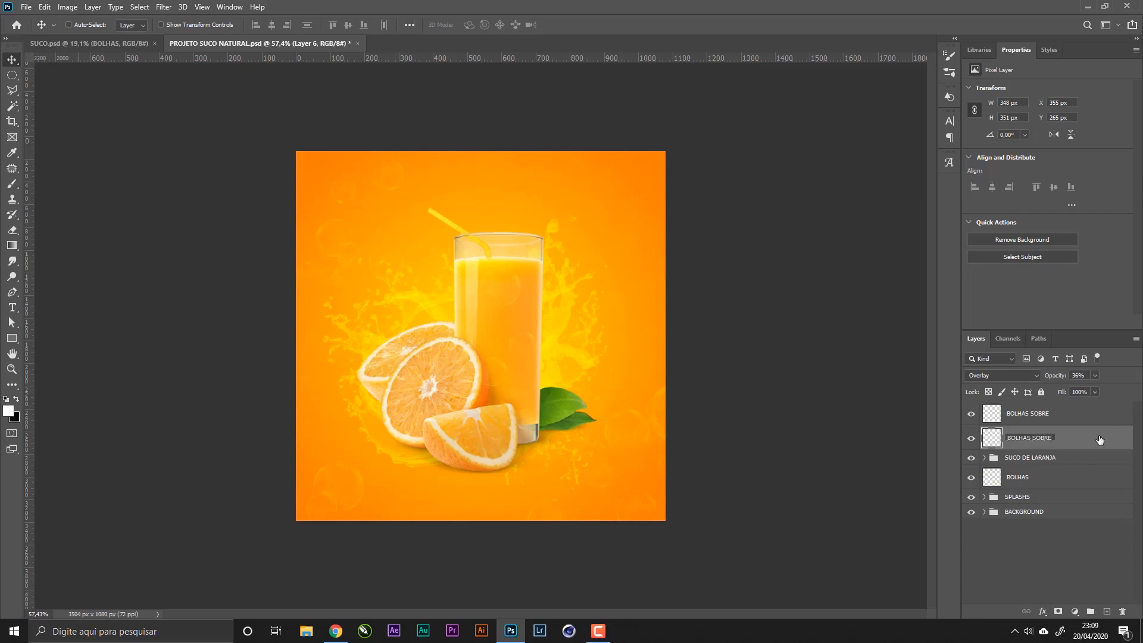
# - Group the two BOLHAS SOBRE layers and name the group BOLHAS SOBRE
pyautogui.keyDown('shift'); pyautogui.click(1084, 415); pyautogui.keyUp('shift')
pyautogui.hotkey('ctrl', 'g')
pyautogui.doubleClick(1019, 410)
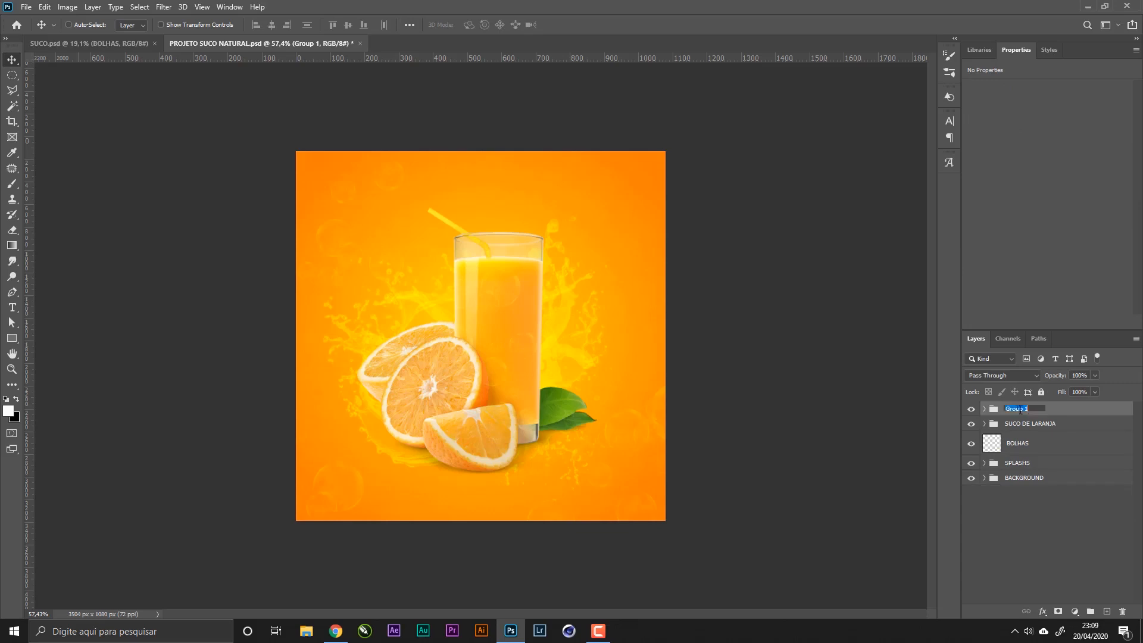
pyautogui.write('BOLHAS')
pyautogui.press('Return')
pyautogui.doubleClick(1027, 414)
pyautogui.write('SOBRE')
pyautogui.press('Return')
# - Add a text layer reading O VERDADEIRO SABOR above the glass, checking the headline in SUCO.psd for its wording
pyautogui.click(1107, 611)
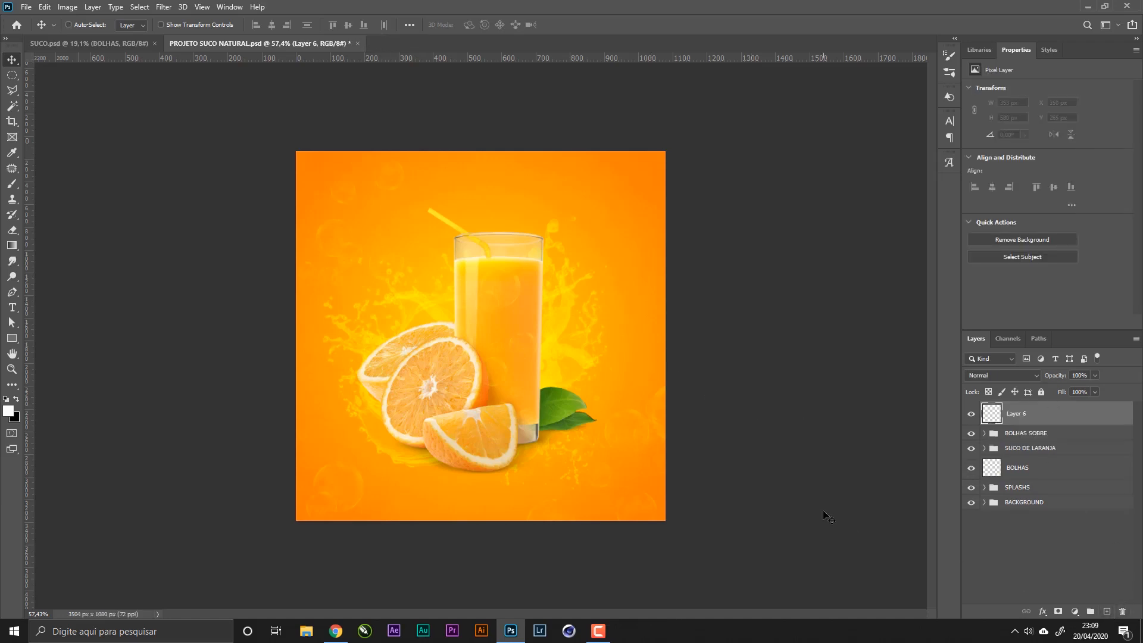
pyautogui.press('t')
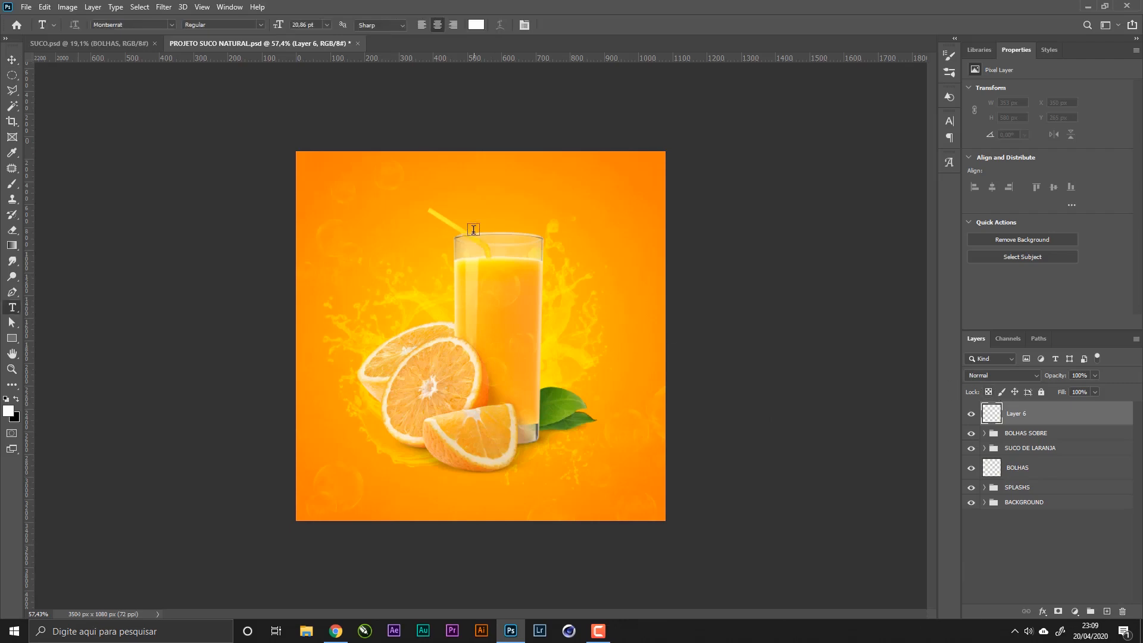
pyautogui.click(438, 183)
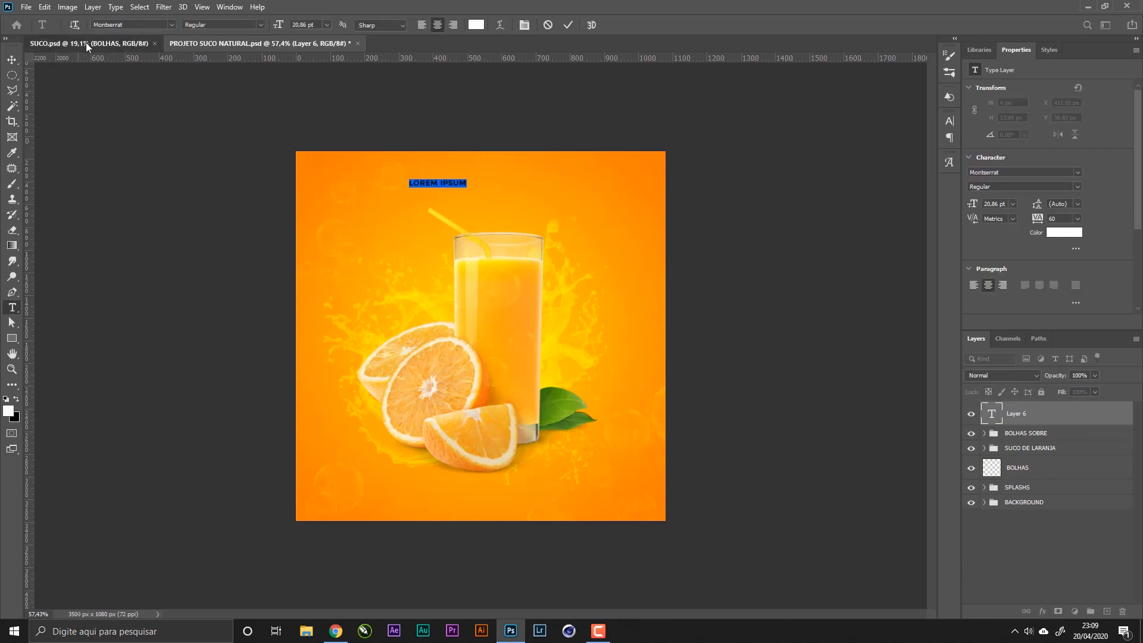
pyautogui.click(85, 41)
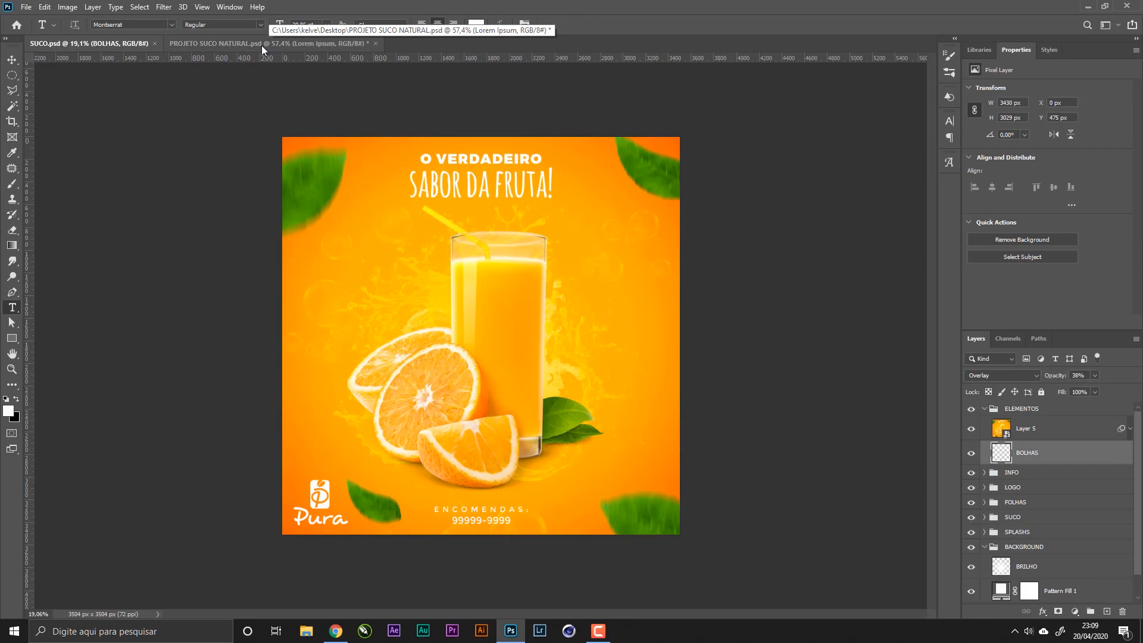
pyautogui.click(262, 46)
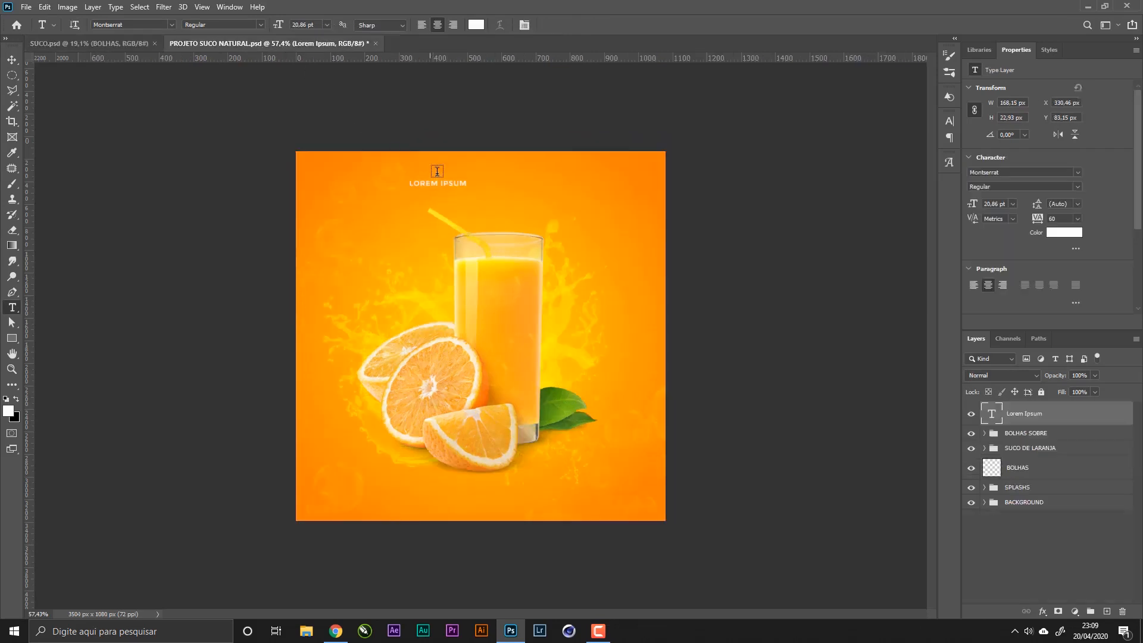
pyautogui.write('O V')
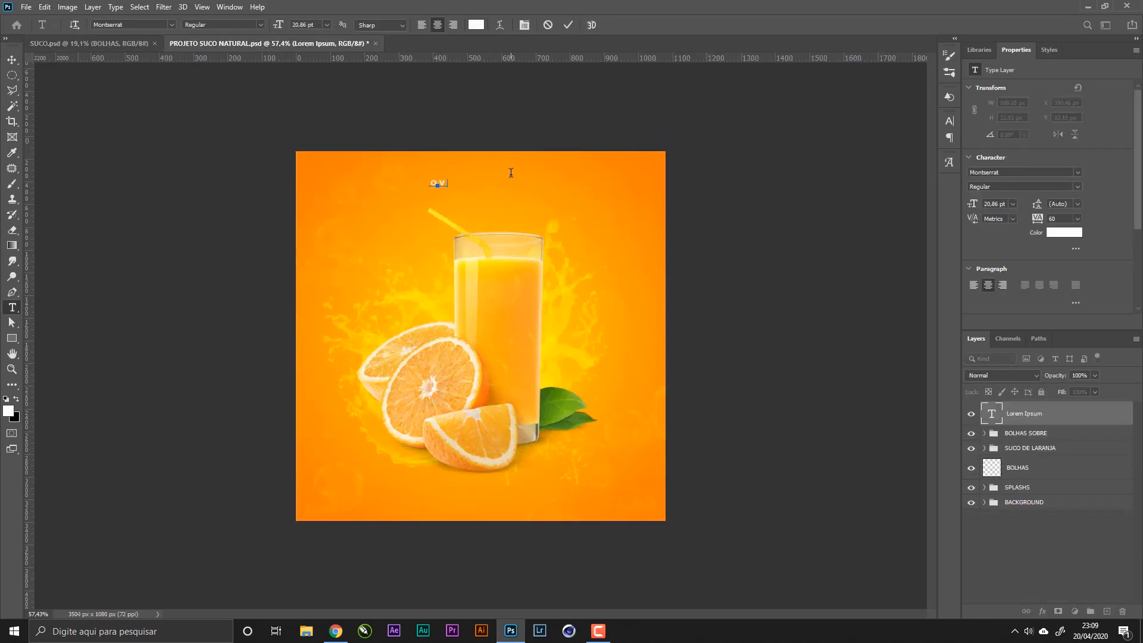
pyautogui.write('ERDADEIRO SABOR')
pyautogui.click(12, 59)
# - Centre the O VERDADEIRO SABOR text horizontally on the canvas, enlarge it to 29,08 pt and move it slightly higher
pyautogui.hotkey('ctrl', 'a')
pyautogui.click(272, 25)
pyautogui.hotkey('ctrl', 'd')
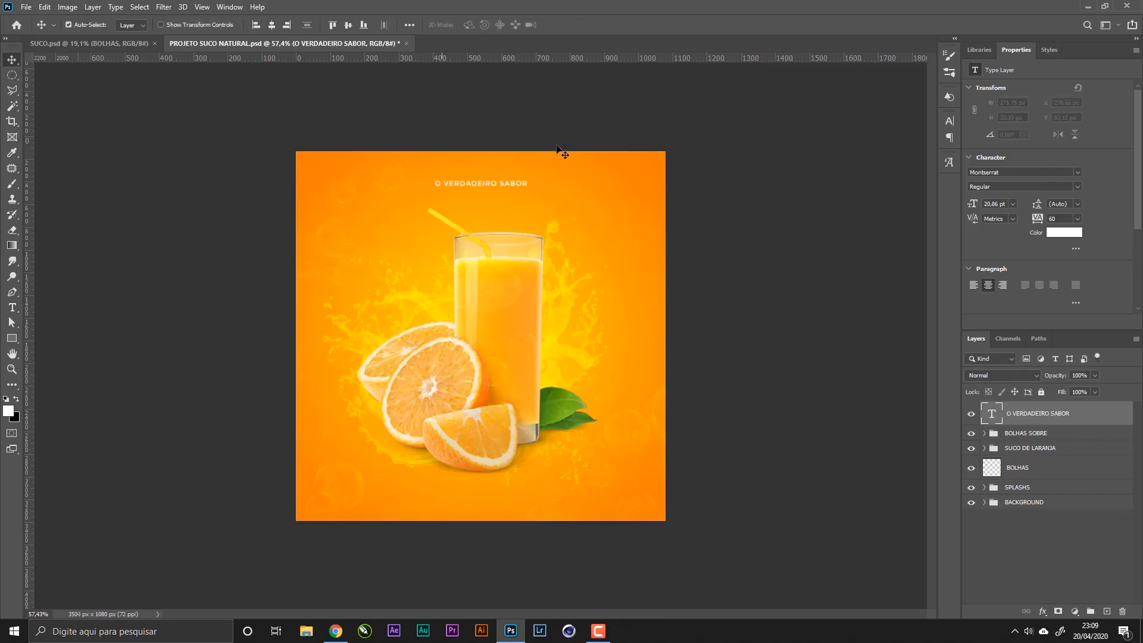
pyautogui.hotkey('ctrl', 't')
pyautogui.moveTo(533, 190)
pyautogui.mouseDown()
pyautogui.moveTo(548, 190)
pyautogui.moveTo(531, 191)
pyautogui.mouseUp()
pyautogui.press('Return')
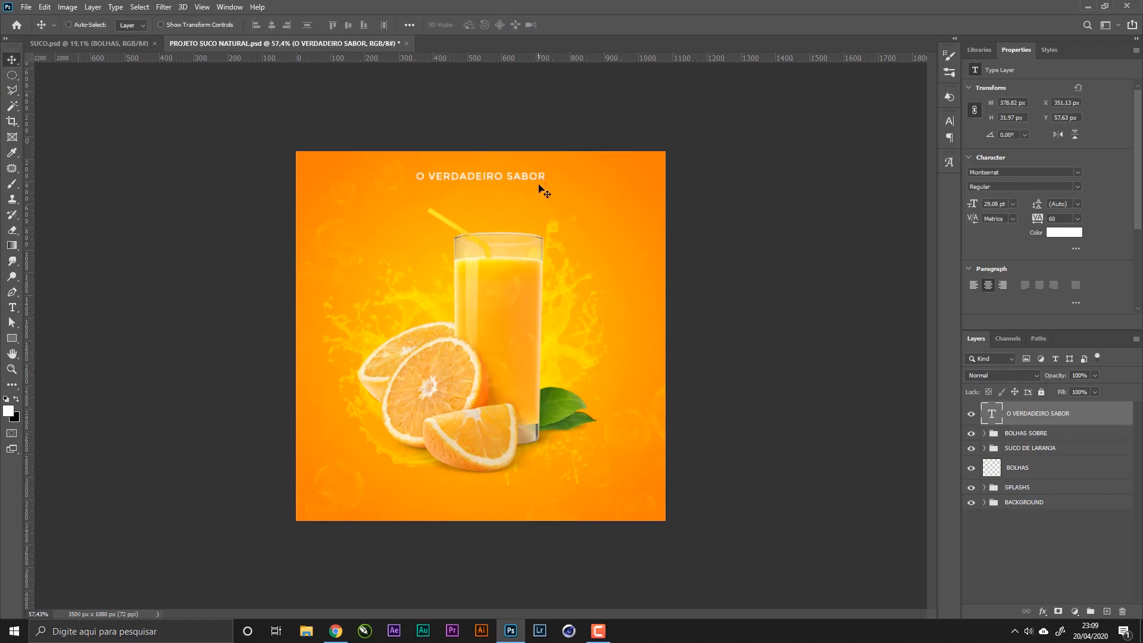
# - Set the O VERDADEIRO SABOR text to the Black weight of Montserrat, trying Bold first
pyautogui.click(1074, 185)
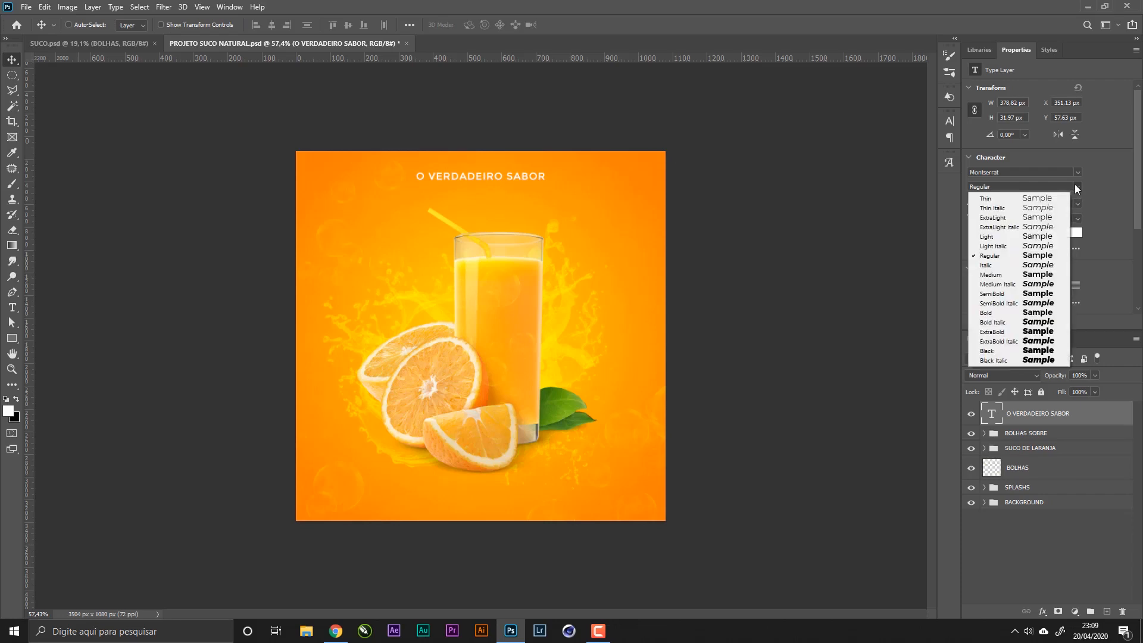
pyautogui.click(1002, 321)
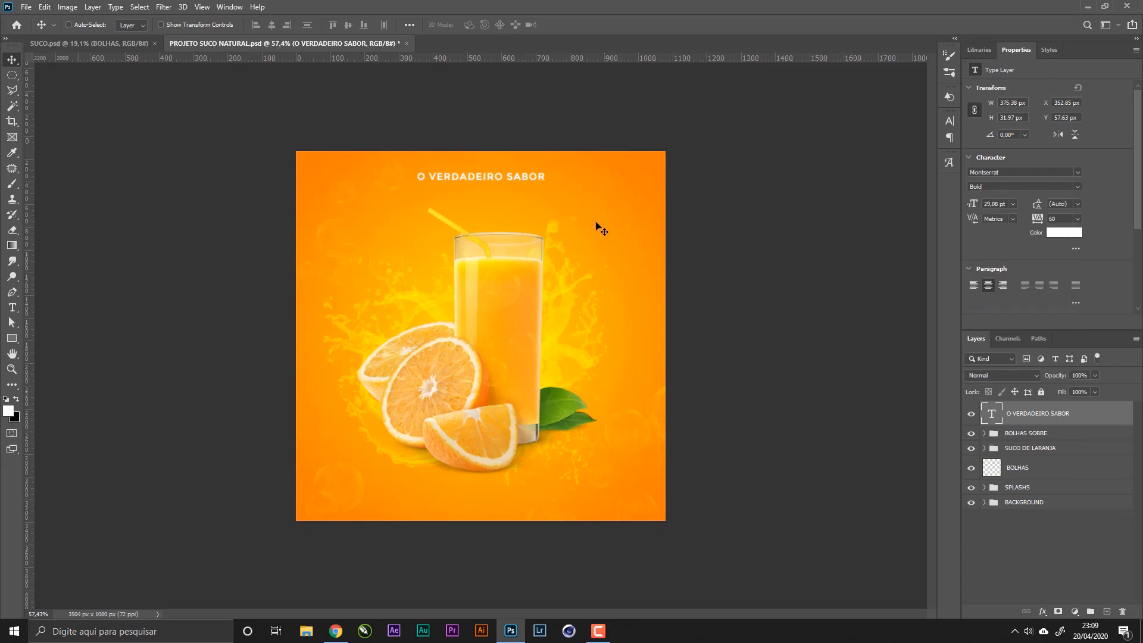
pyautogui.click(1079, 185)
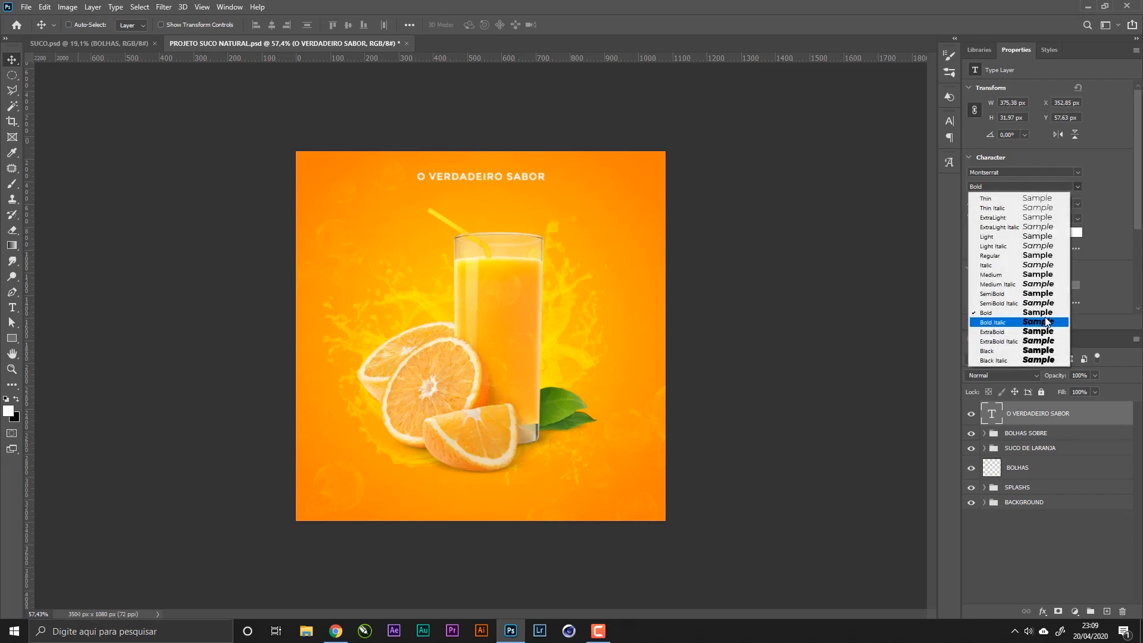
pyautogui.click(991, 350)
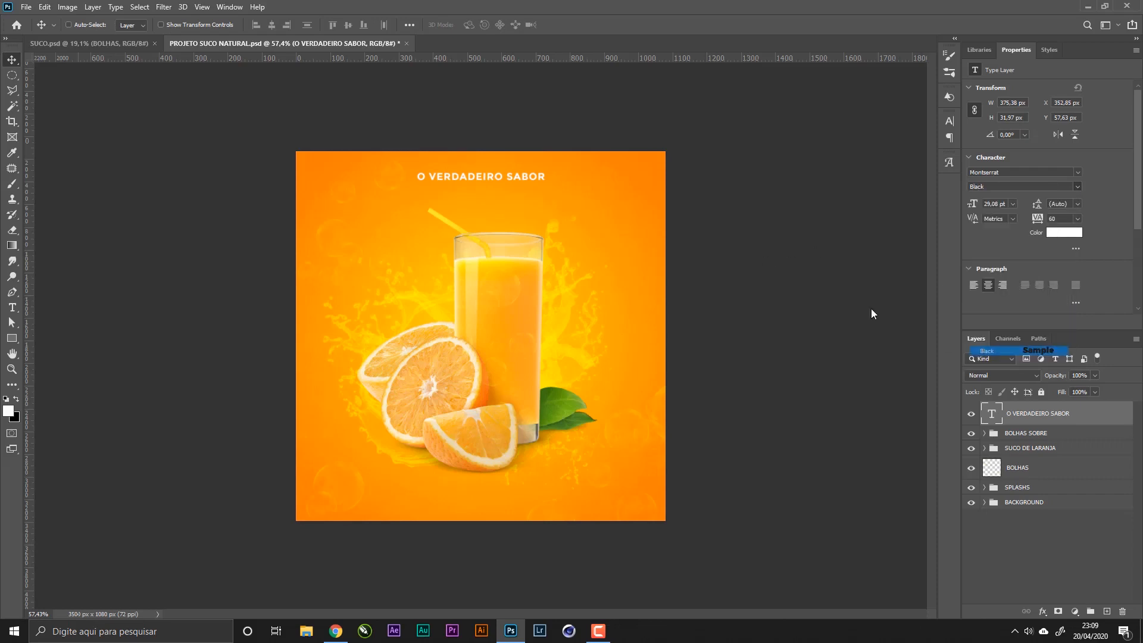
# - Duplicate the O VERDADEIRO SABOR text just below itself and reword the copy as SABOR DA FRUTA!, checking the wording in SUCO.psd
pyautogui.moveTo(592, 205); pyautogui.dragTo(534, 197)
pyautogui.doubleClick(534, 197)
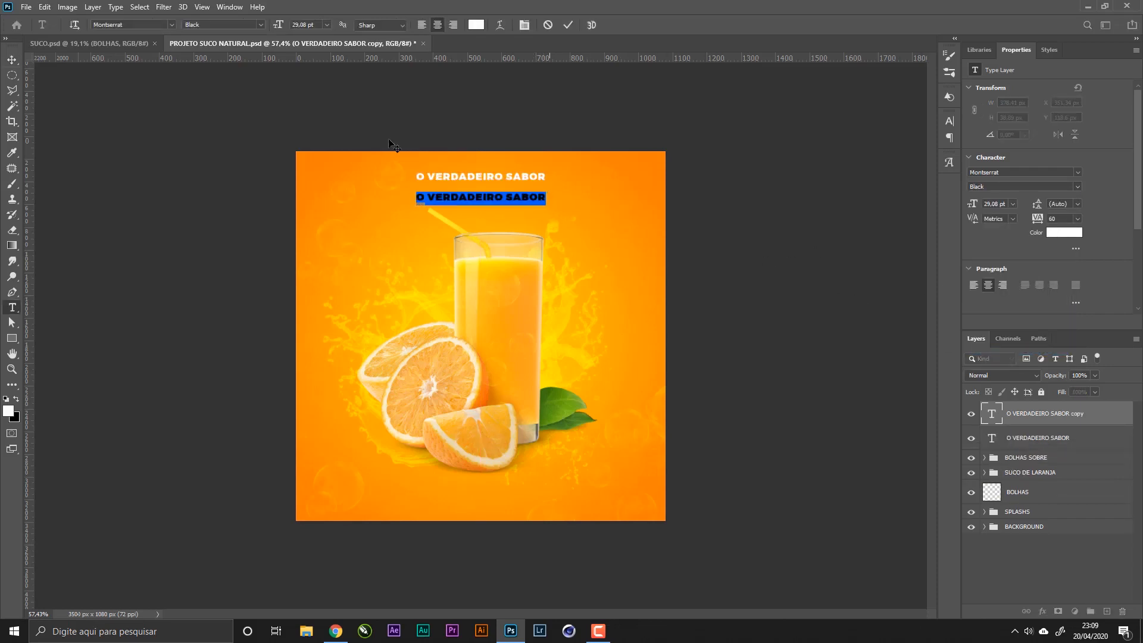
pyautogui.click(100, 41)
pyautogui.click(280, 42)
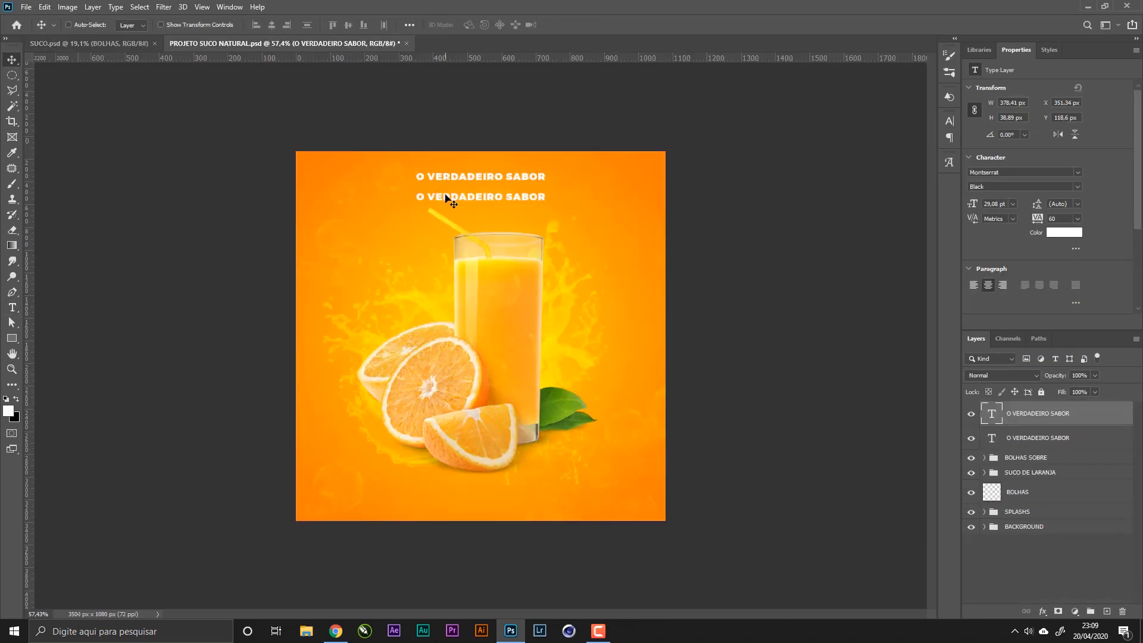
pyautogui.write('SA')
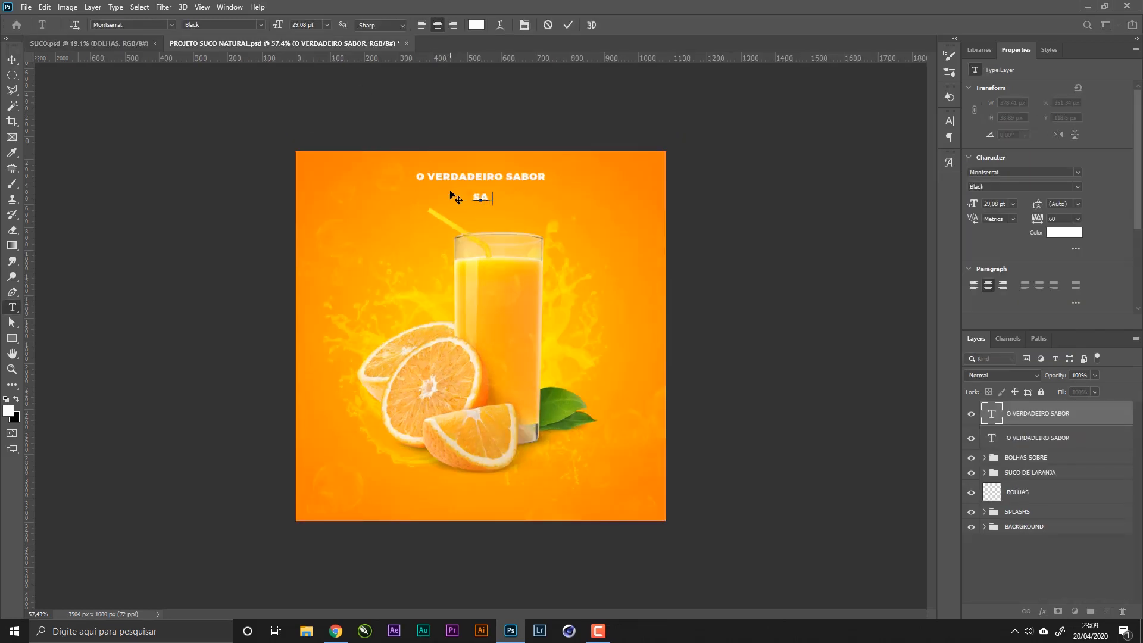
pyautogui.write('BOR DA FRUTA!')
pyautogui.click(12, 59)
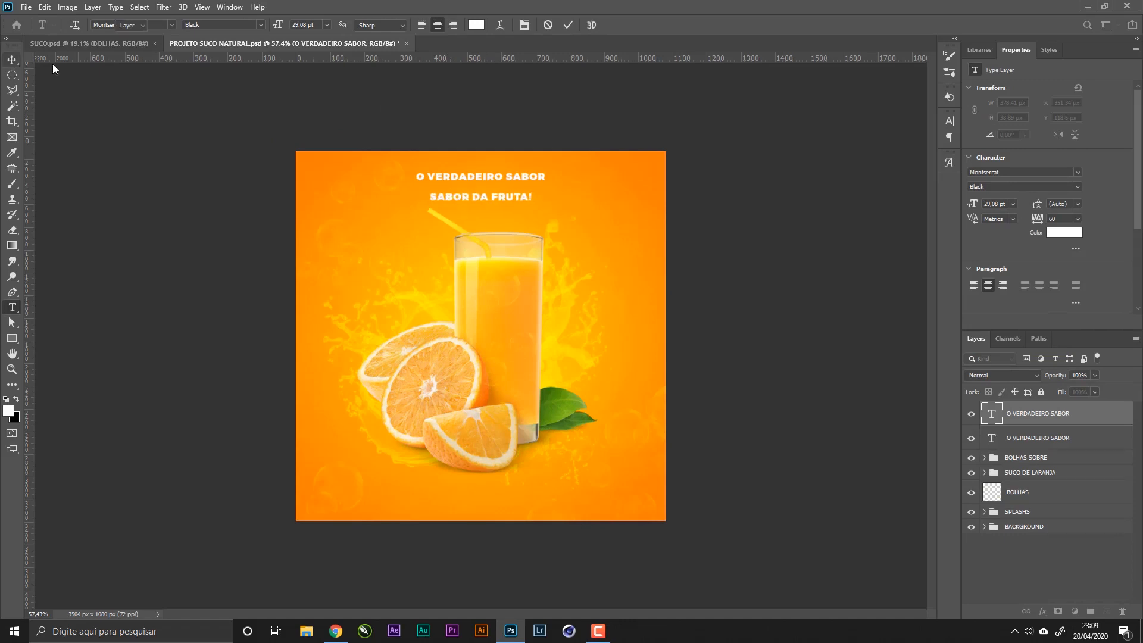
# - Set the SABOR DA FRUTA! text in Amatic Bold, enlarge it to 82,51 pt and move it slightly lower
pyautogui.click(1064, 172)
pyautogui.write('AMAT')
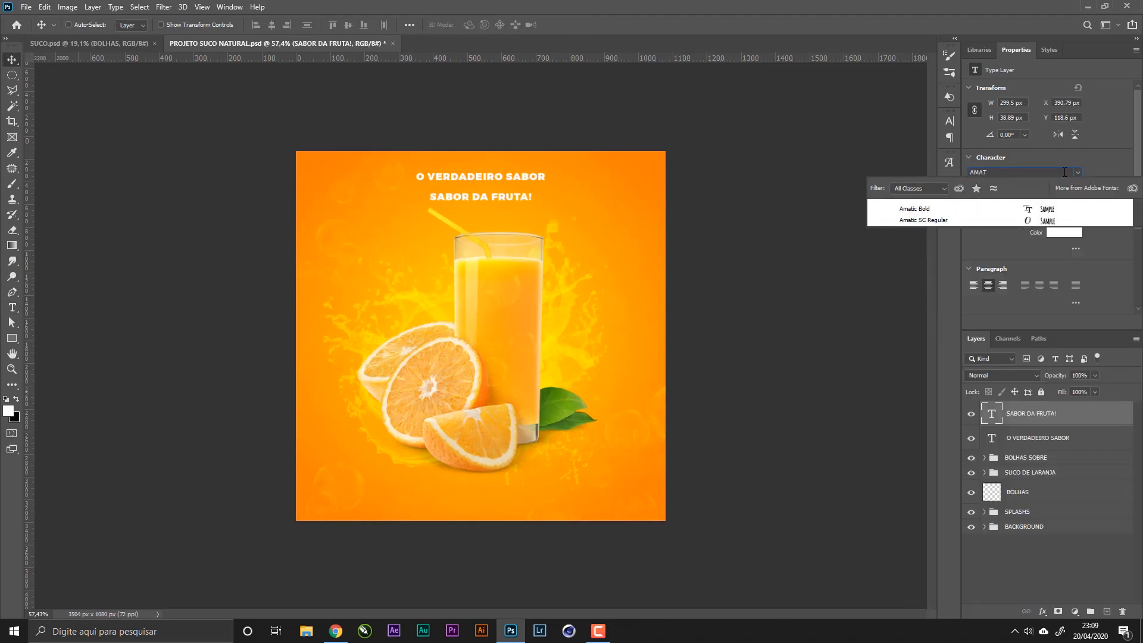
pyautogui.click(973, 209)
pyautogui.hotkey('ctrl', 't')
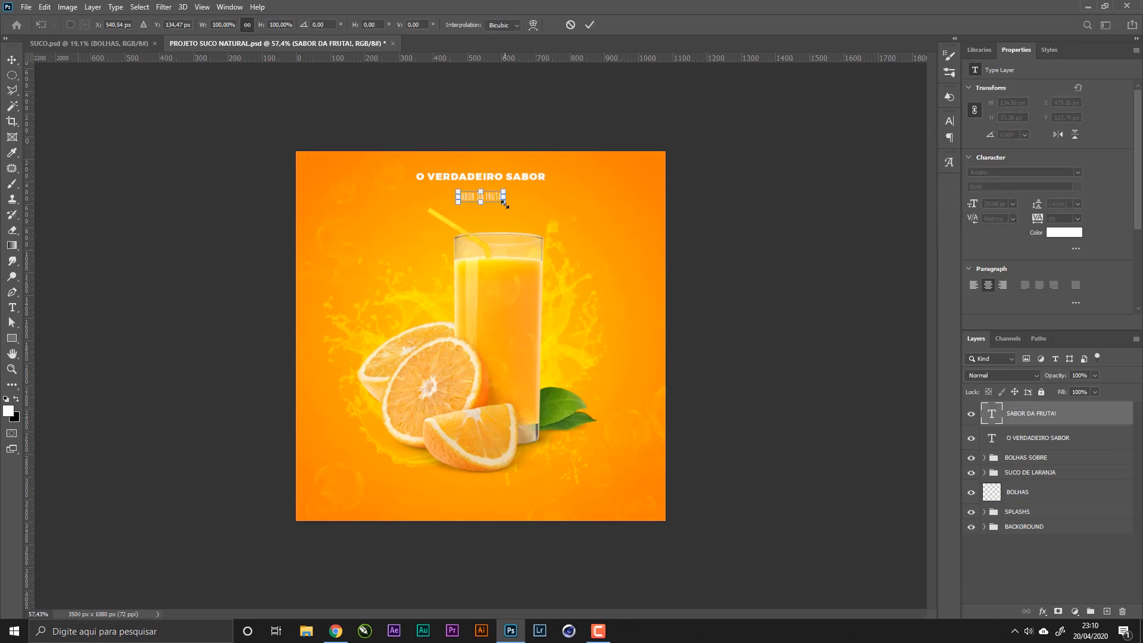
pyautogui.moveTo(505, 202); pyautogui.dragTo(548, 215)
pyautogui.press('Return')
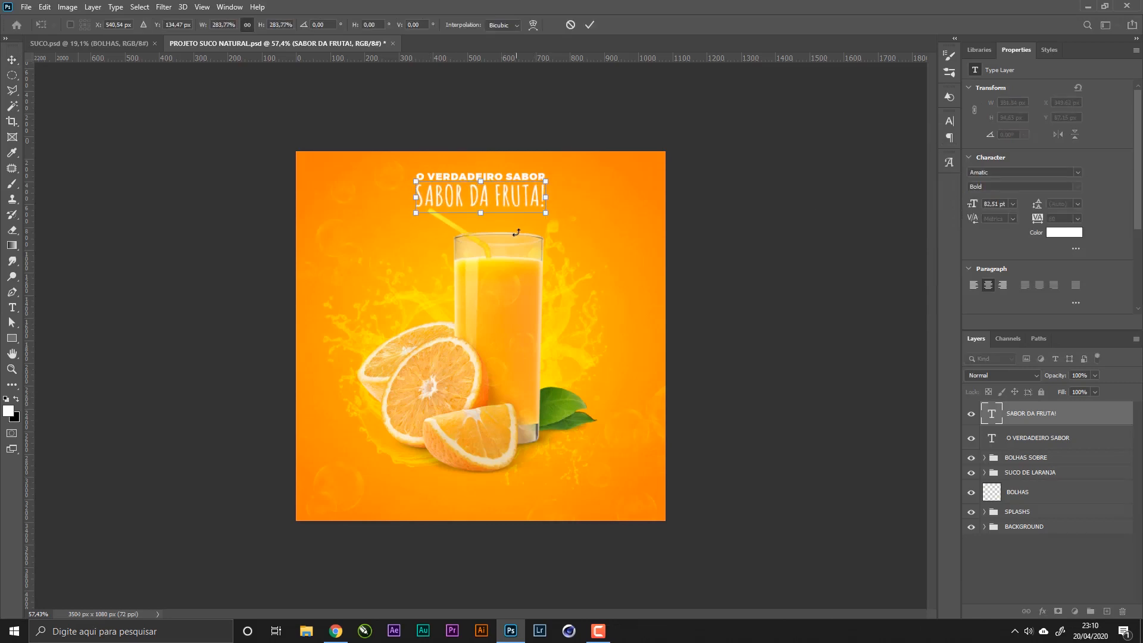
pyautogui.moveTo(534, 231); pyautogui.dragTo(534, 234)
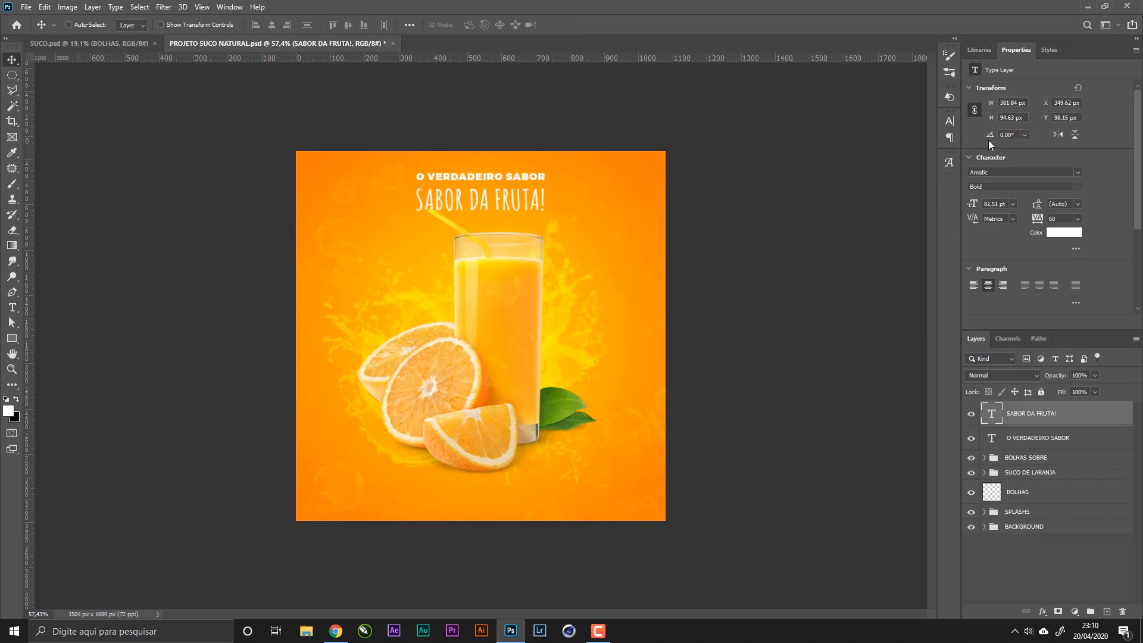
# - Apply Faux Bold to the SABOR DA FRUTA! text and reduce its tracking to 20
pyautogui.click(951, 123)
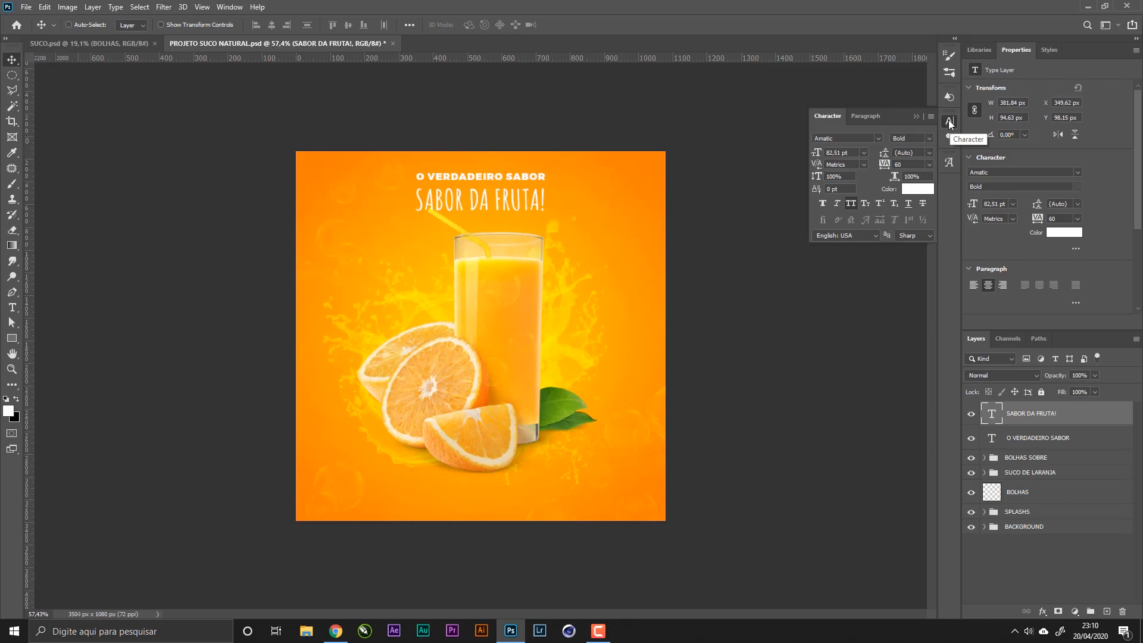
pyautogui.click(916, 116)
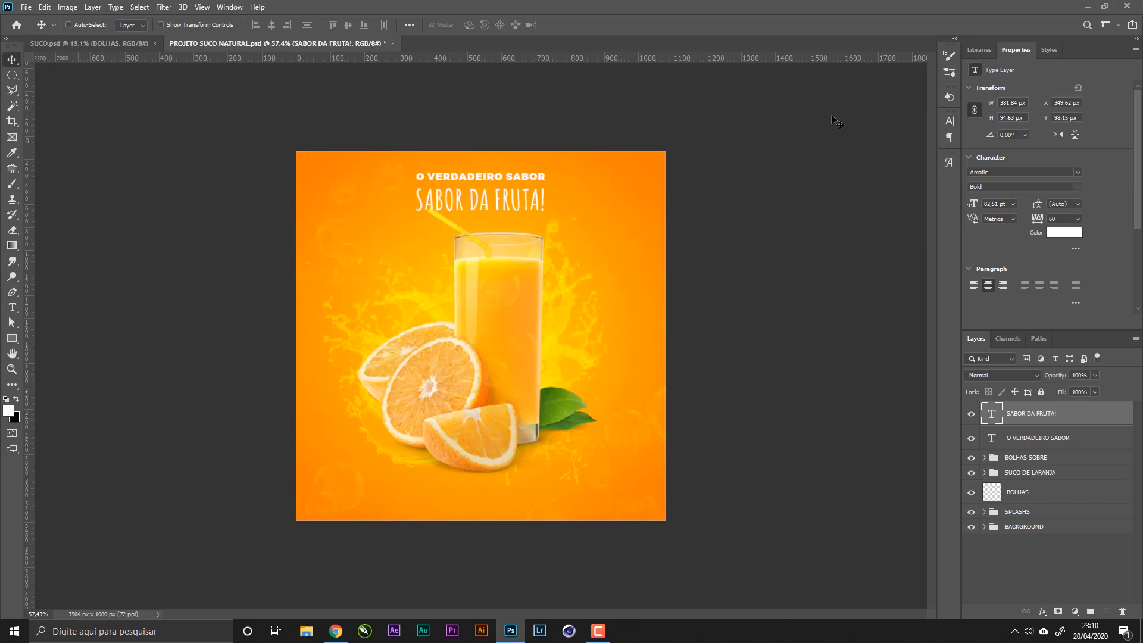
pyautogui.click(229, 7)
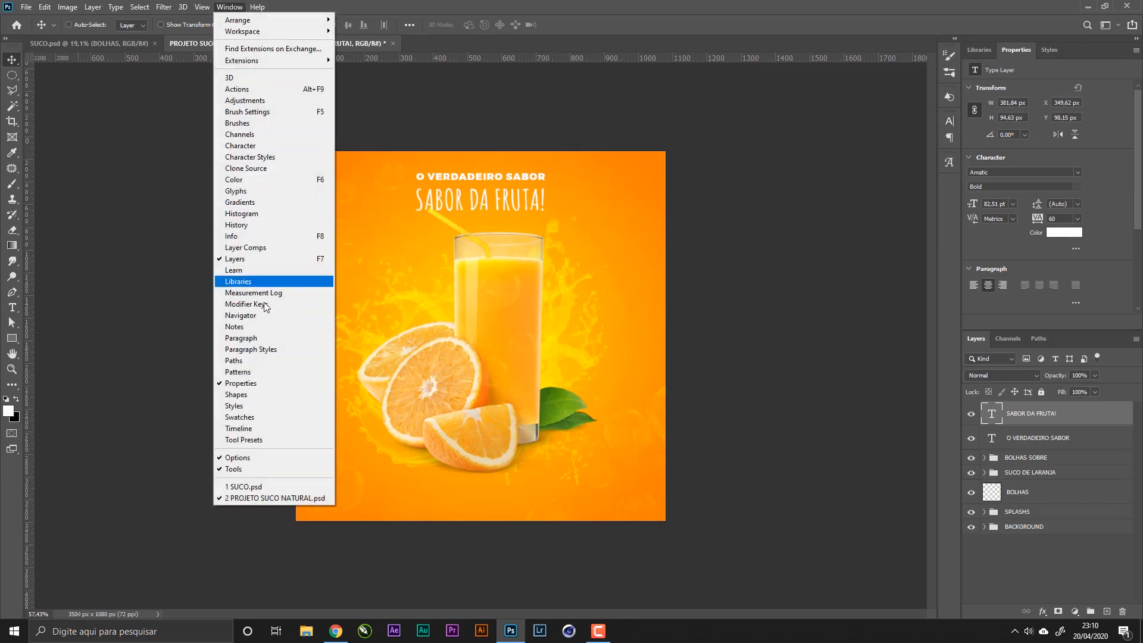
pyautogui.click(262, 145)
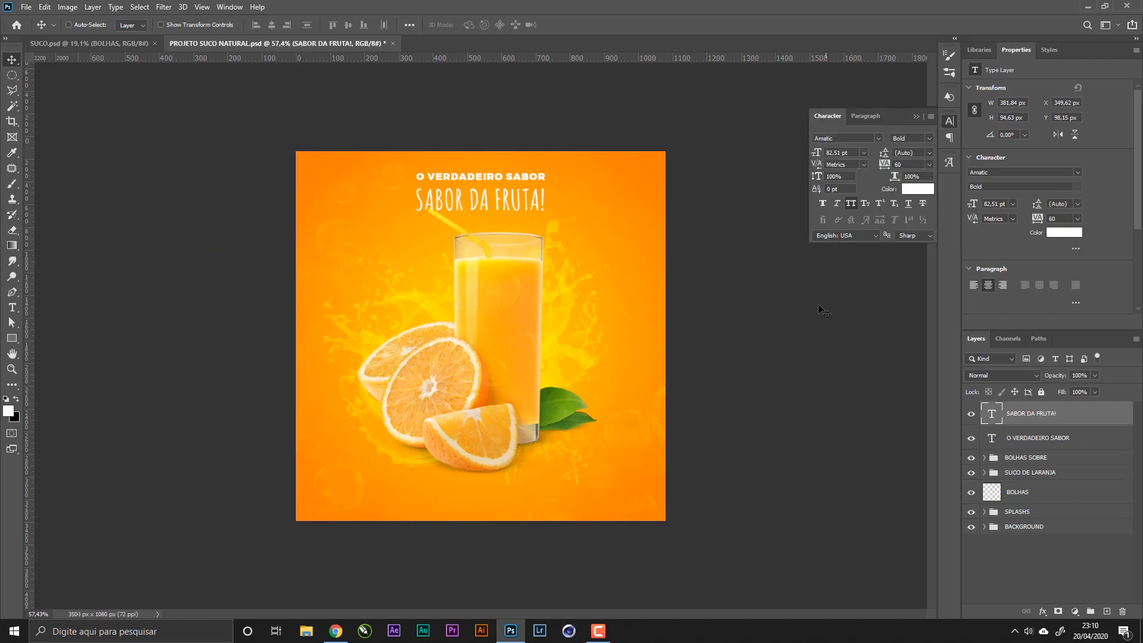
pyautogui.click(822, 203)
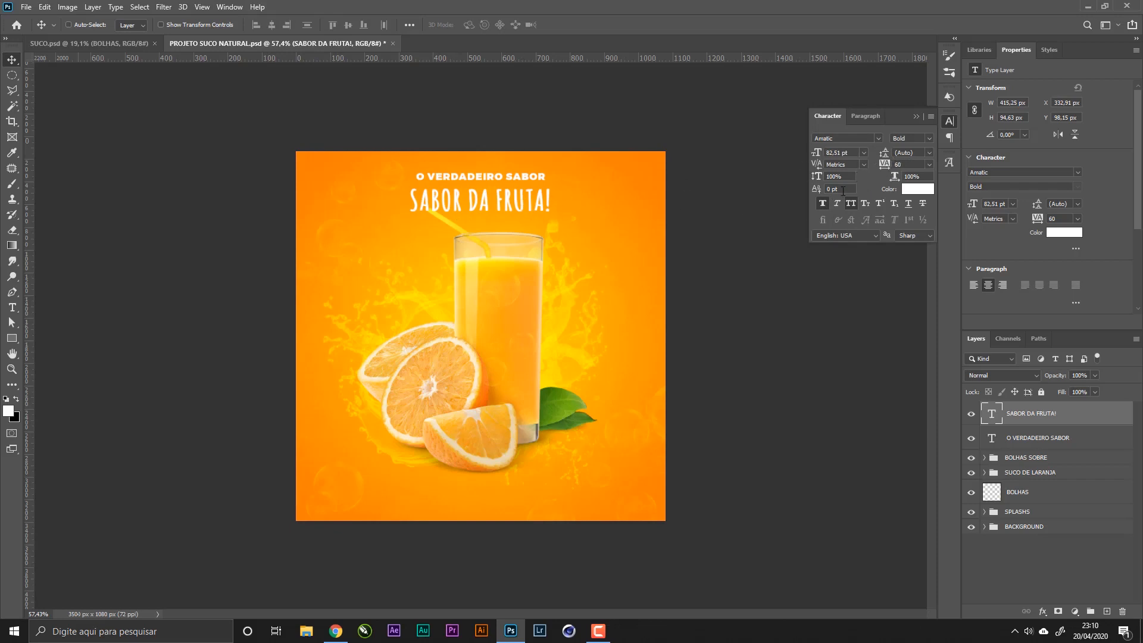
pyautogui.moveTo(887, 167); pyautogui.dragTo(886, 167)
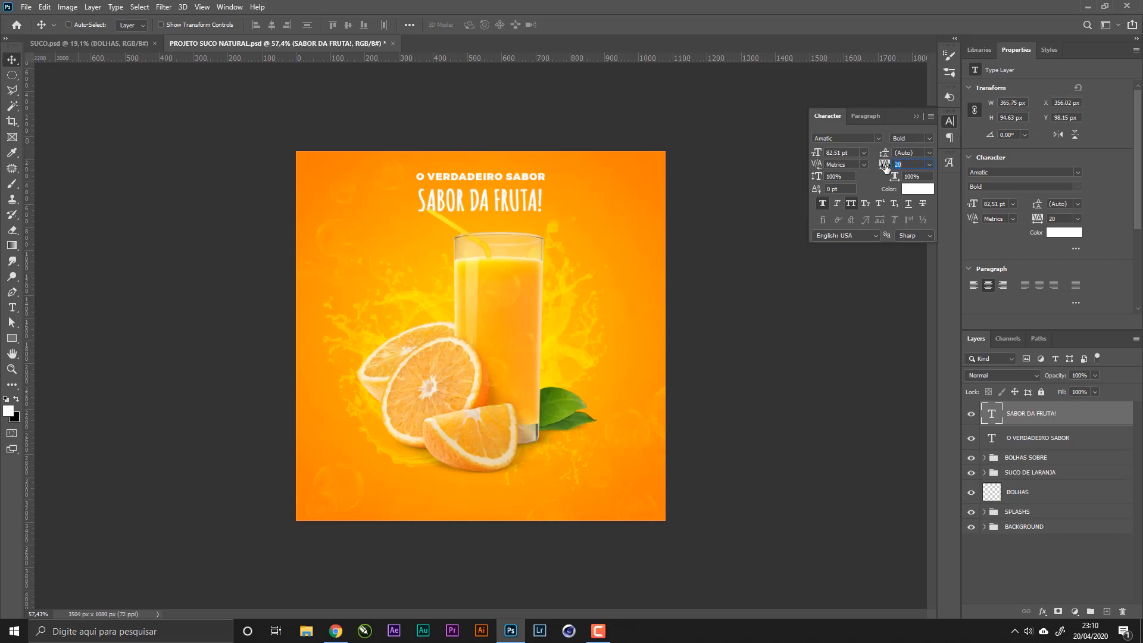
# - Move the BOLHAS SOBRE, SUCO DE LARANJA and SPLASHS groups together slightly down and to the right, saving the document in between
pyautogui.rightClick(505, 292)
pyautogui.click(524, 299)
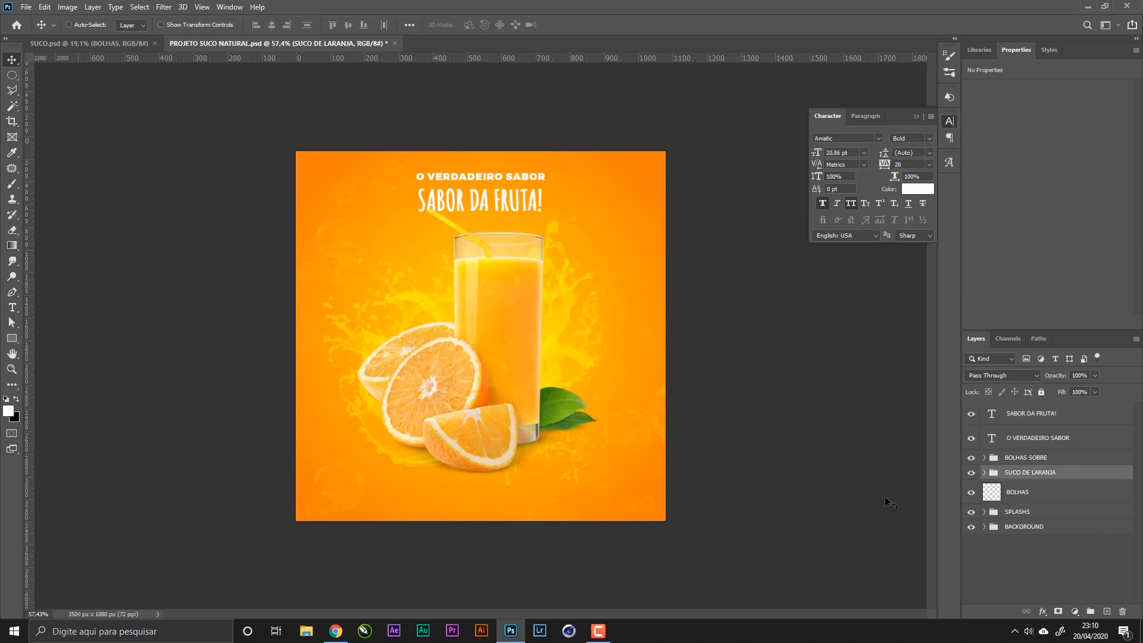
pyautogui.keyDown('shift'); pyautogui.click(1047, 459); pyautogui.keyUp('shift')
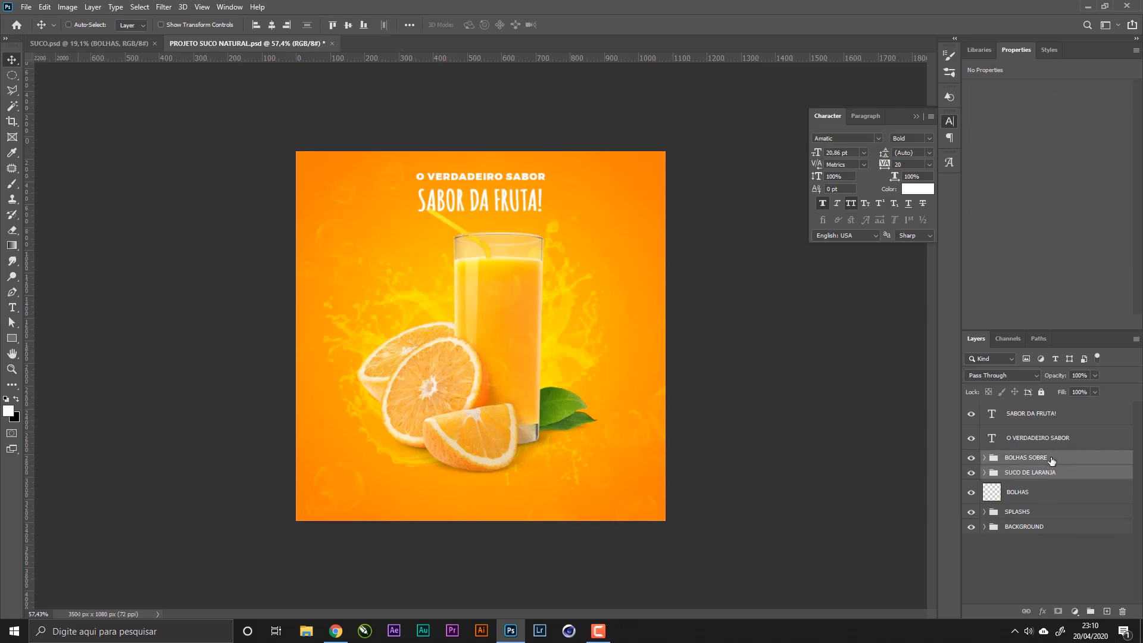
pyautogui.keyDown('ctrl'); pyautogui.click(1062, 517); pyautogui.keyUp('ctrl')
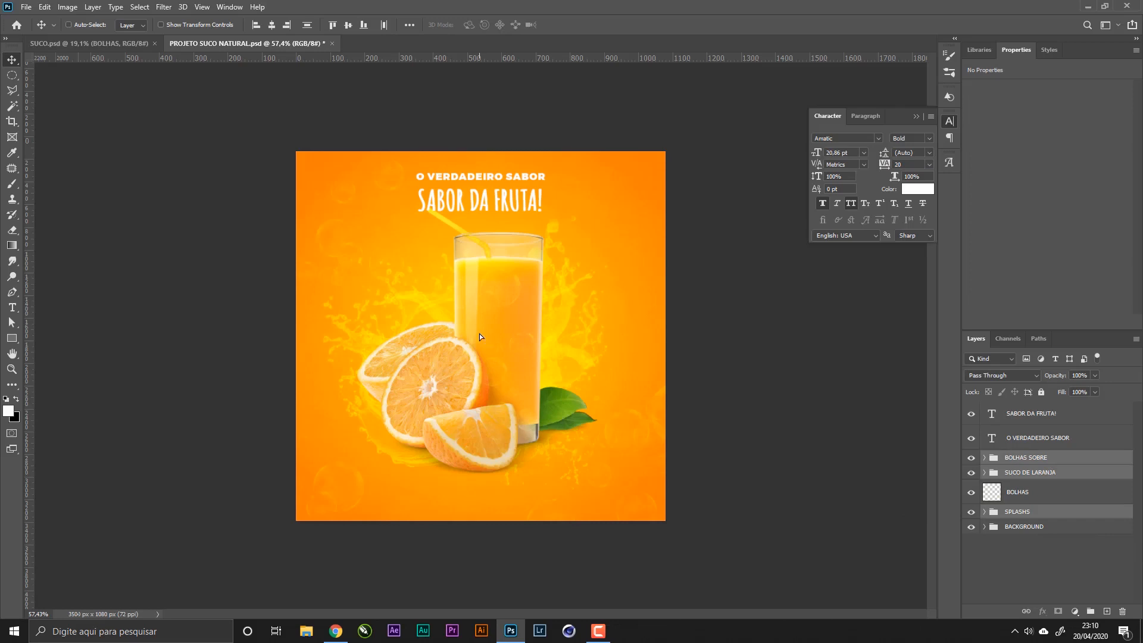
pyautogui.moveTo(480, 334); pyautogui.dragTo(479, 342)
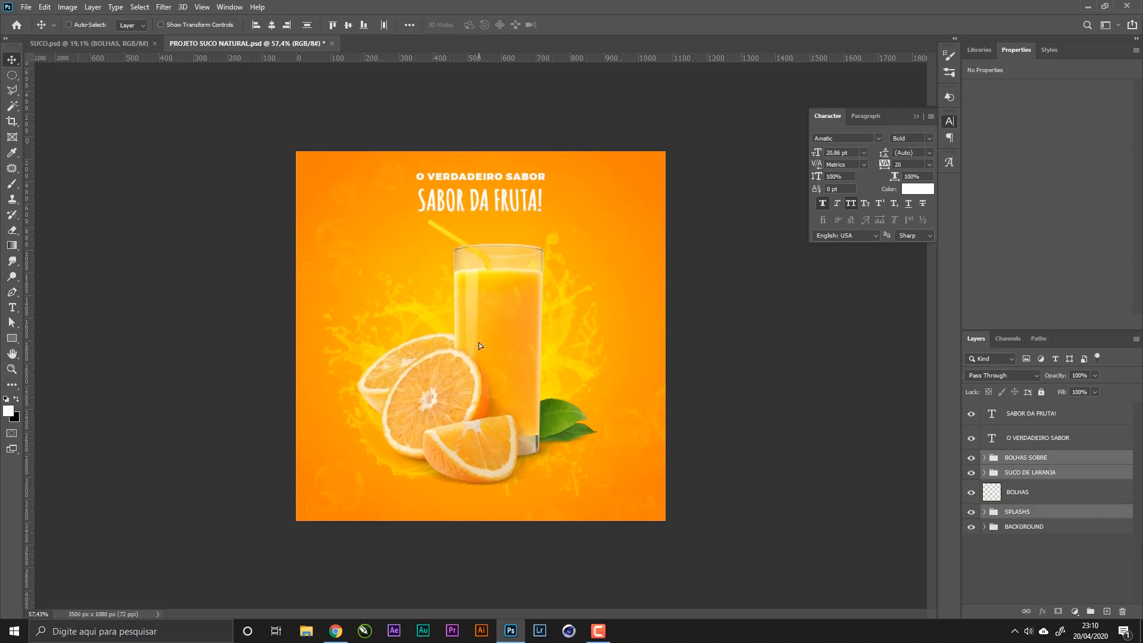
pyautogui.hotkey('ctrl', 's')
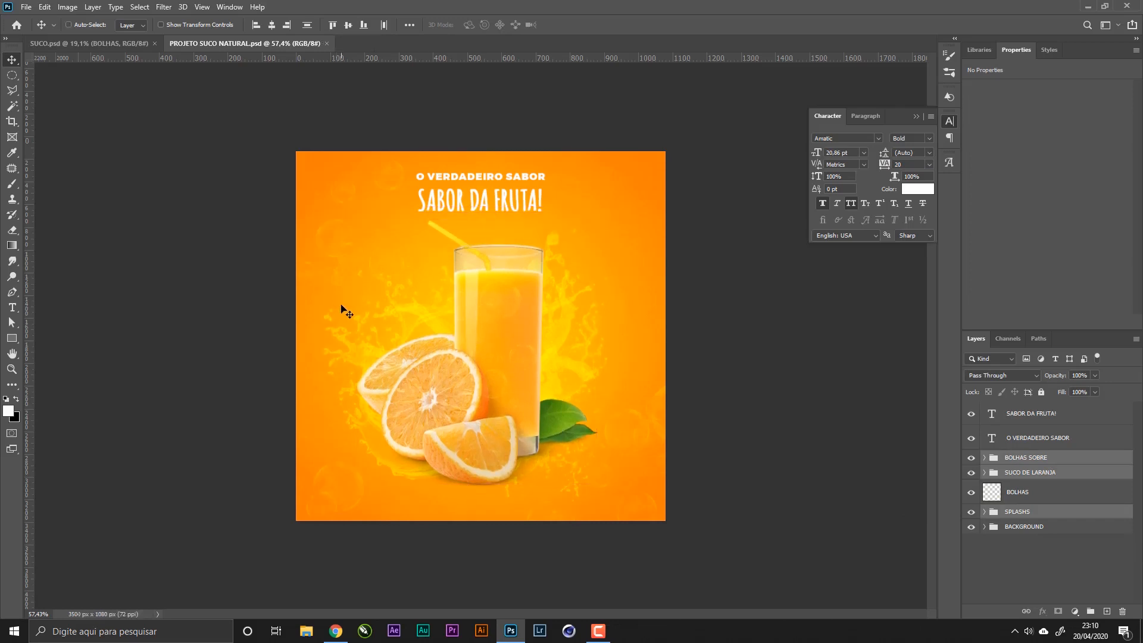
pyautogui.press('Right')
pyautogui.press('Right')
pyautogui.press('Right')
pyautogui.press('Right')
pyautogui.press('Right')
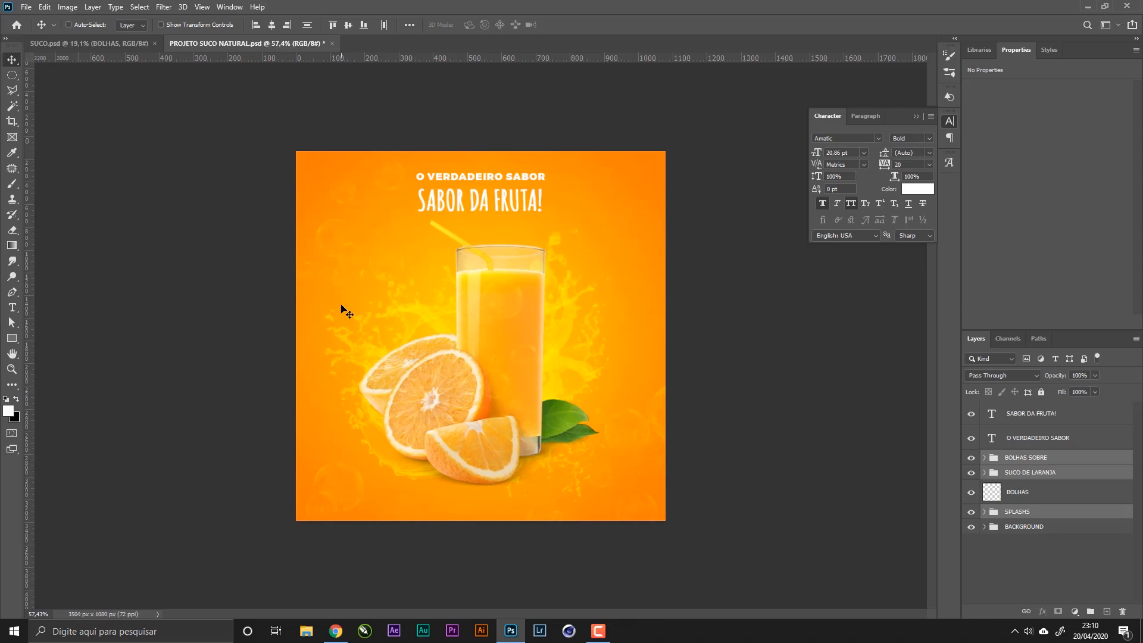
# - Centre both headline text layers horizontally on the canvas and move them together slightly higher
pyautogui.rightClick(526, 194)
pyautogui.click(535, 192)
pyautogui.keyDown('ctrl'); pyautogui.click(1068, 438); pyautogui.keyUp('ctrl')
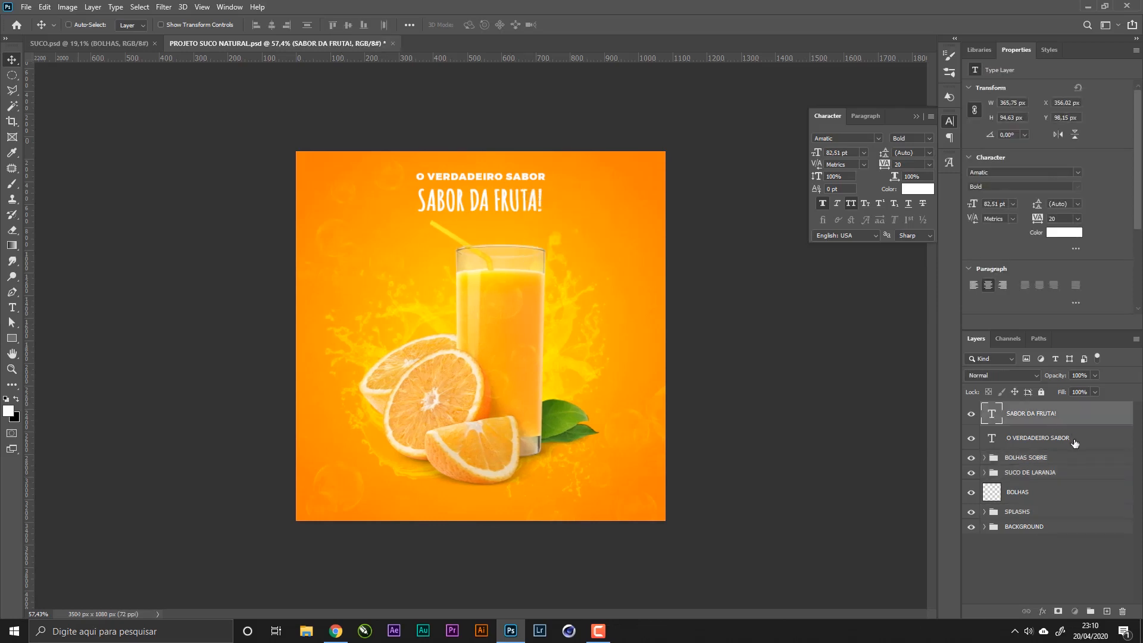
pyautogui.click(271, 25)
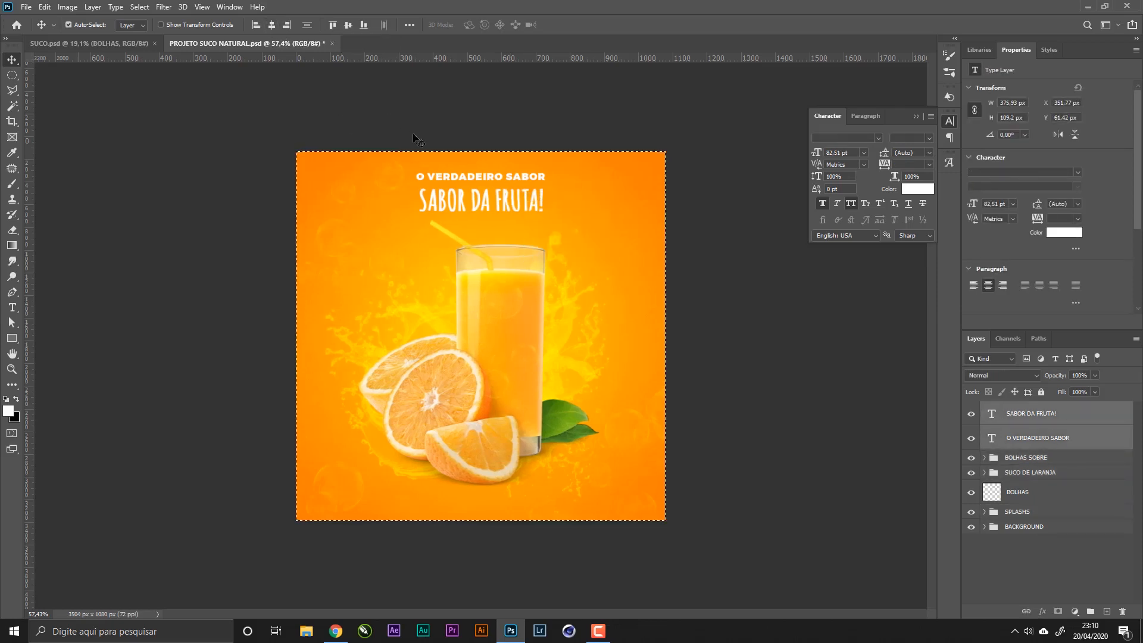
pyautogui.hotkey('ctrl', 'a')
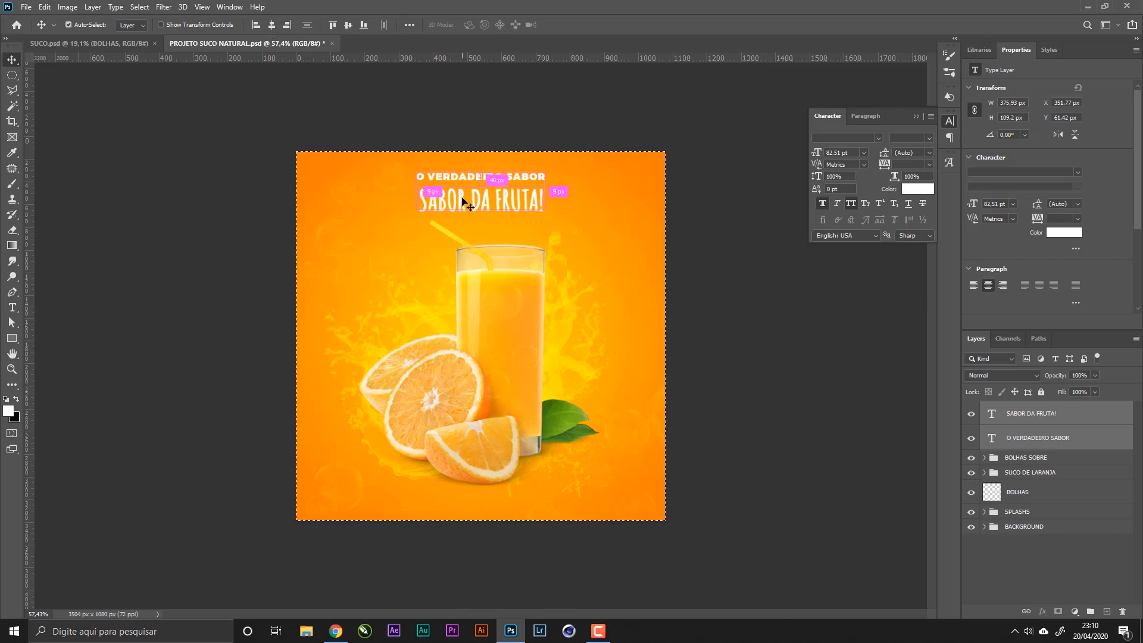
pyautogui.moveTo(528, 200); pyautogui.dragTo(530, 188)
# - Enlarge the SABOR DA FRUTA! text to 84,17 pt to match the width of the line above, and save the document
pyautogui.rightClick(530, 199)
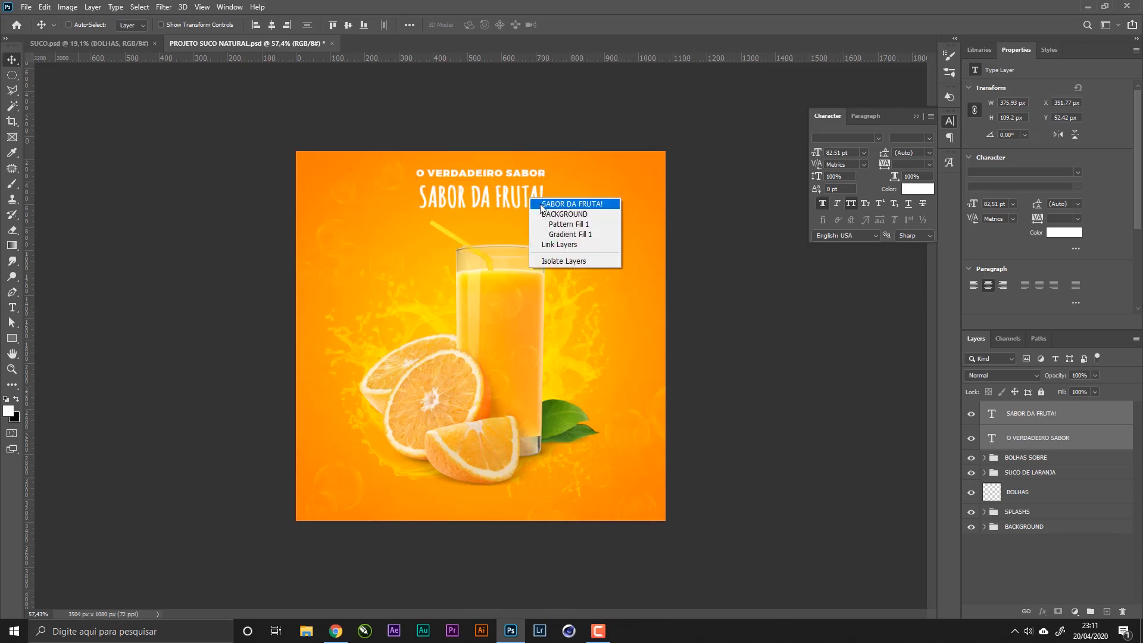
pyautogui.click(550, 207)
pyautogui.hotkey('ctrl', 't')
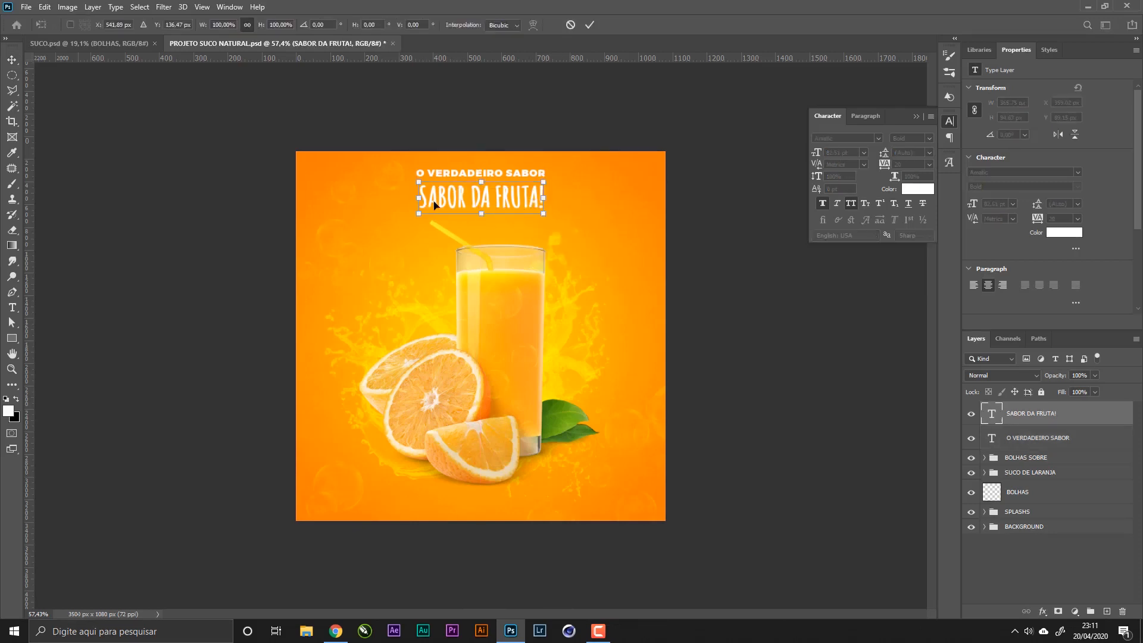
pyautogui.moveTo(419, 215)
pyautogui.mouseDown()
pyautogui.moveTo(424, 178)
pyautogui.moveTo(415, 217)
pyautogui.mouseUp()
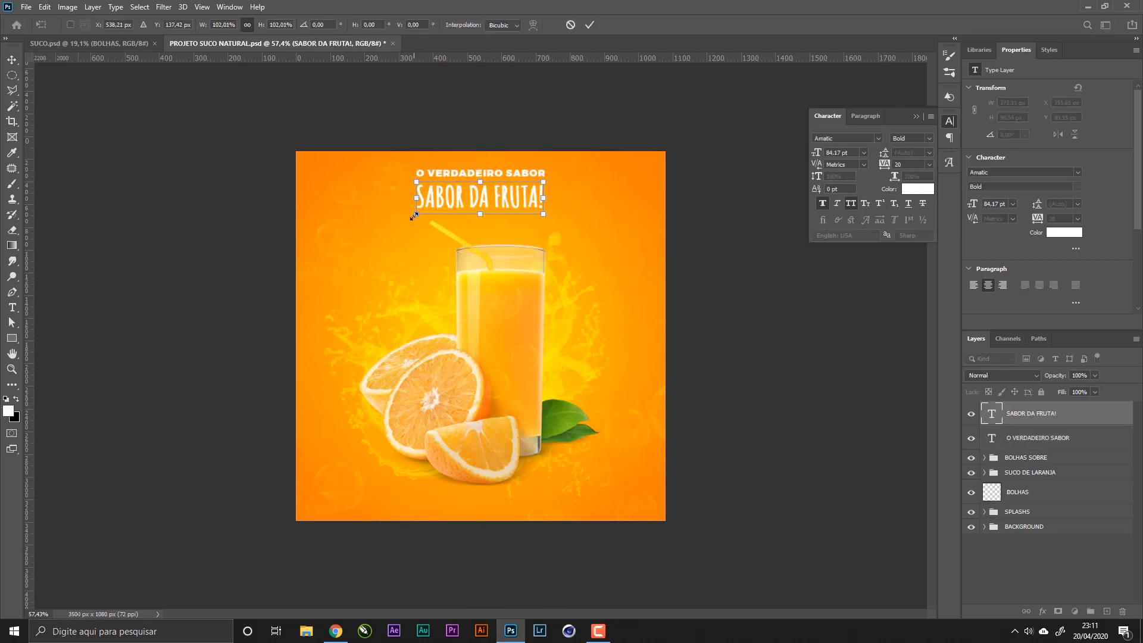
pyautogui.press('Return')
pyautogui.hotkey('ctrl', 's')
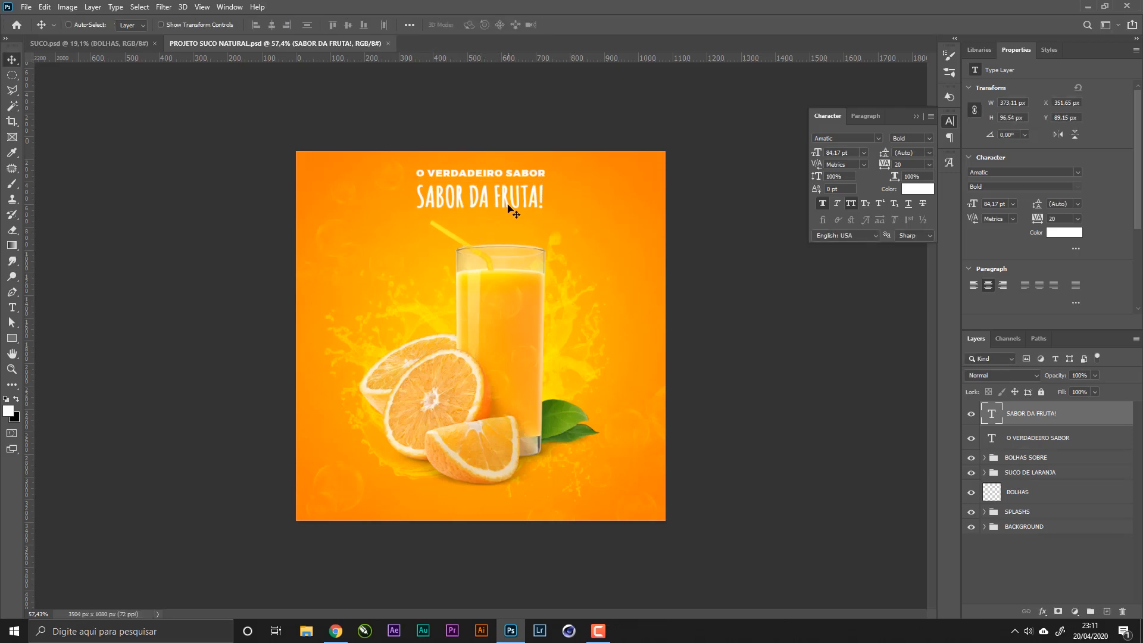
# - Group the two headline text layers, name the group CHAMADA and save the document
pyautogui.keyDown('shift'); pyautogui.click(1048, 440); pyautogui.keyUp('shift')
pyautogui.hotkey('ctrl', 'g')
pyautogui.doubleClick(1021, 408)
pyautogui.write('C')
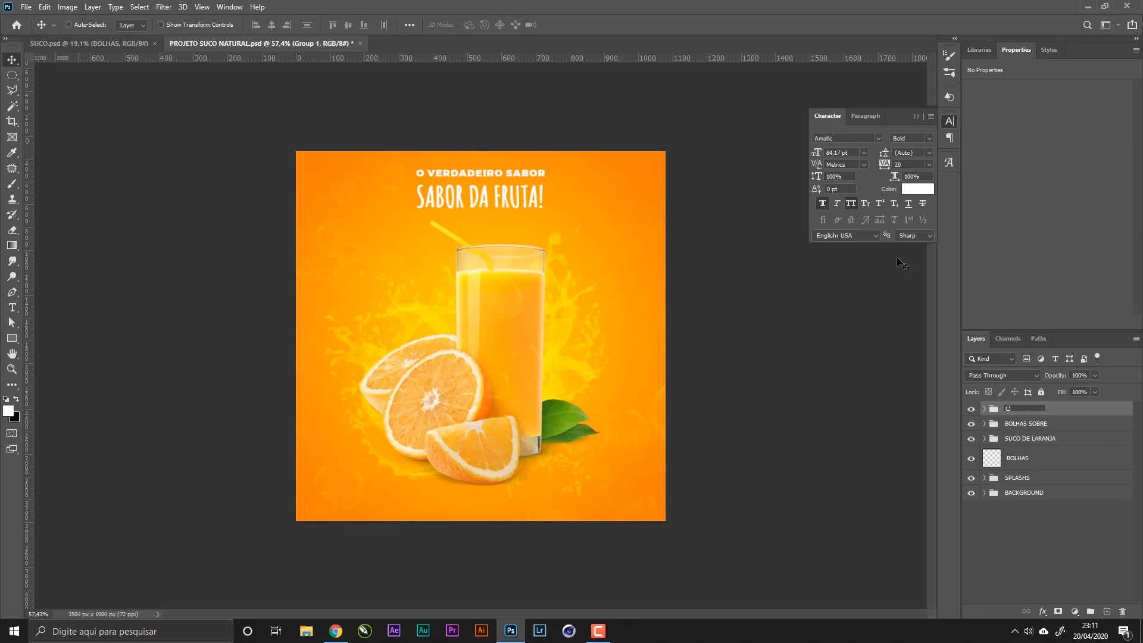
pyautogui.write('HAMADA')
pyautogui.press('Return')
pyautogui.hotkey('ctrl', 's')
# - Add a text layer reading encomendas near the poster's lower edge, checking SUCO.psd for its wording
pyautogui.click(1105, 611)
pyautogui.press('t')
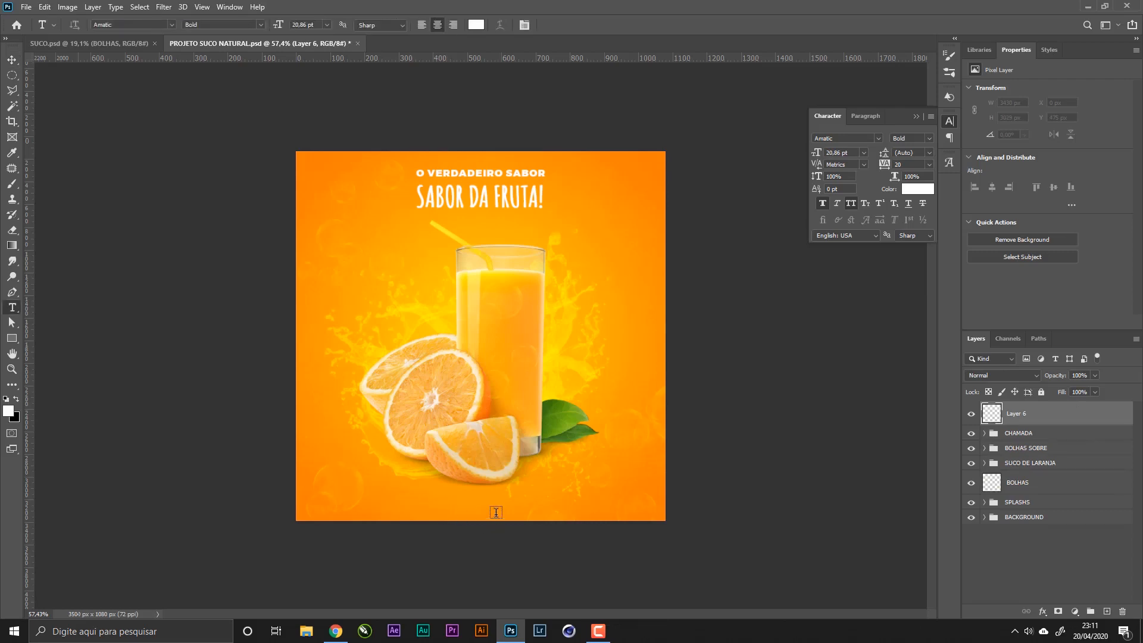
pyautogui.click(438, 507)
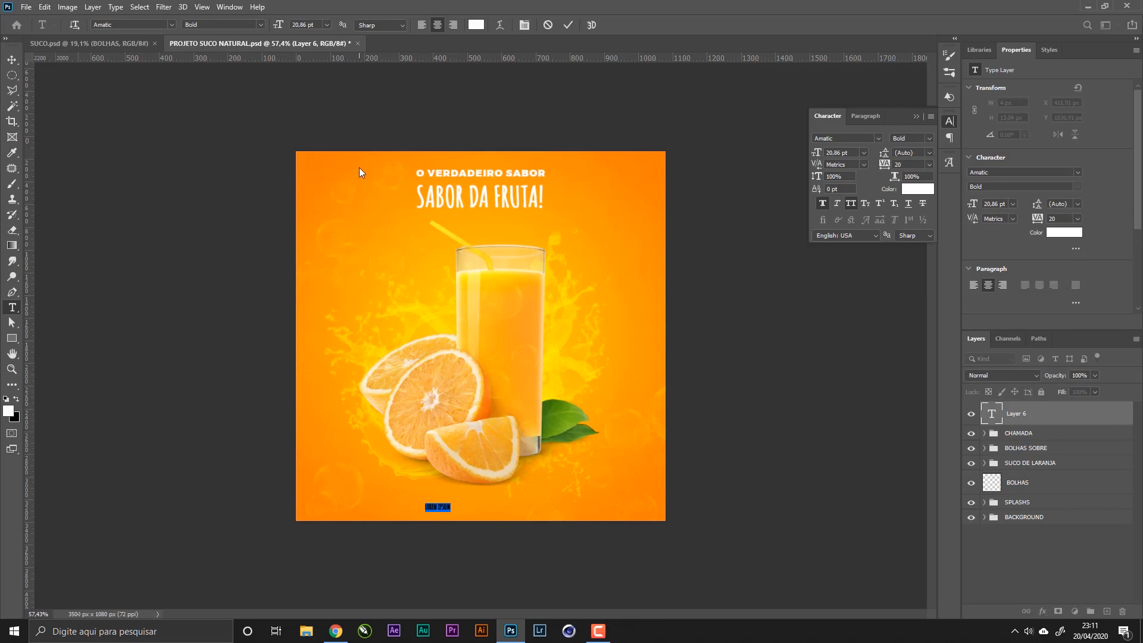
pyautogui.click(109, 41)
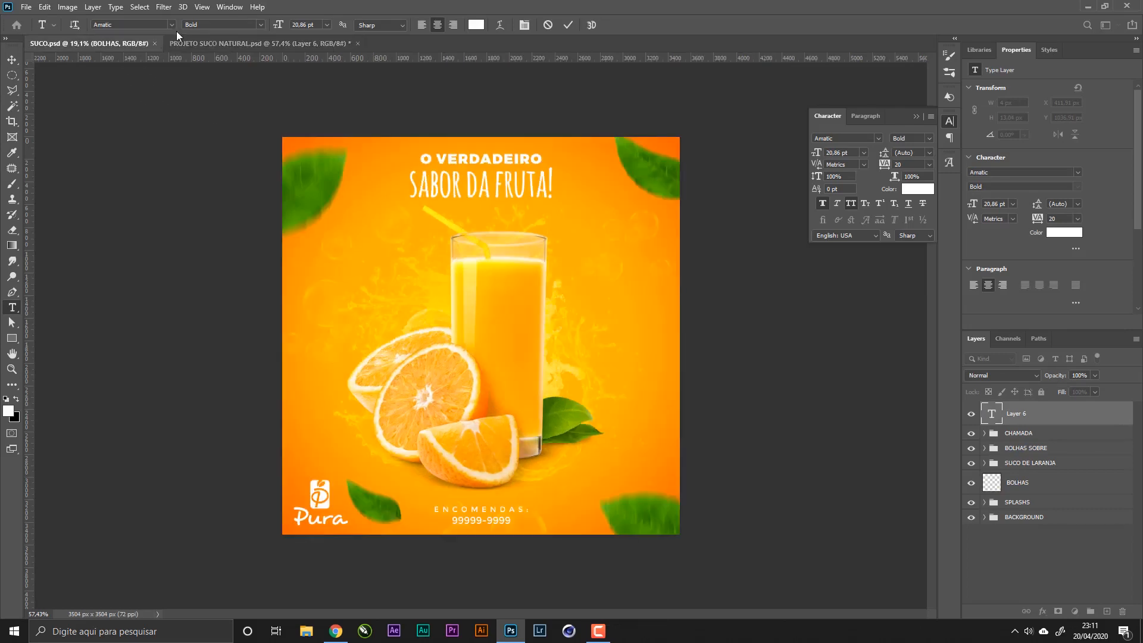
pyautogui.click(231, 43)
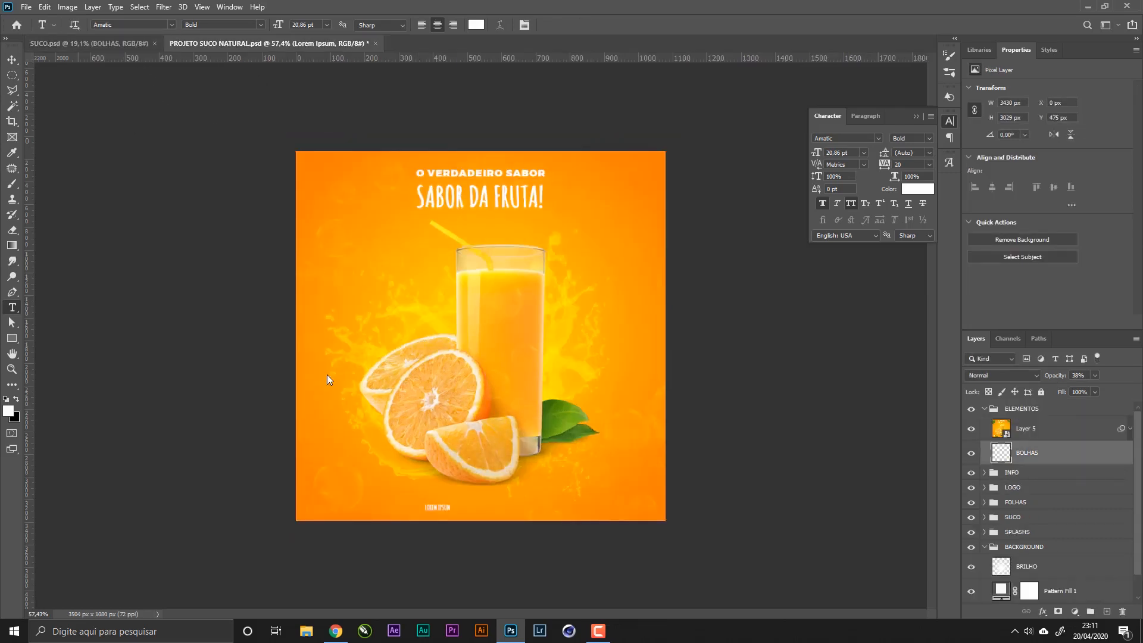
pyautogui.click(445, 506)
pyautogui.hotkey('ctrl', 'a')
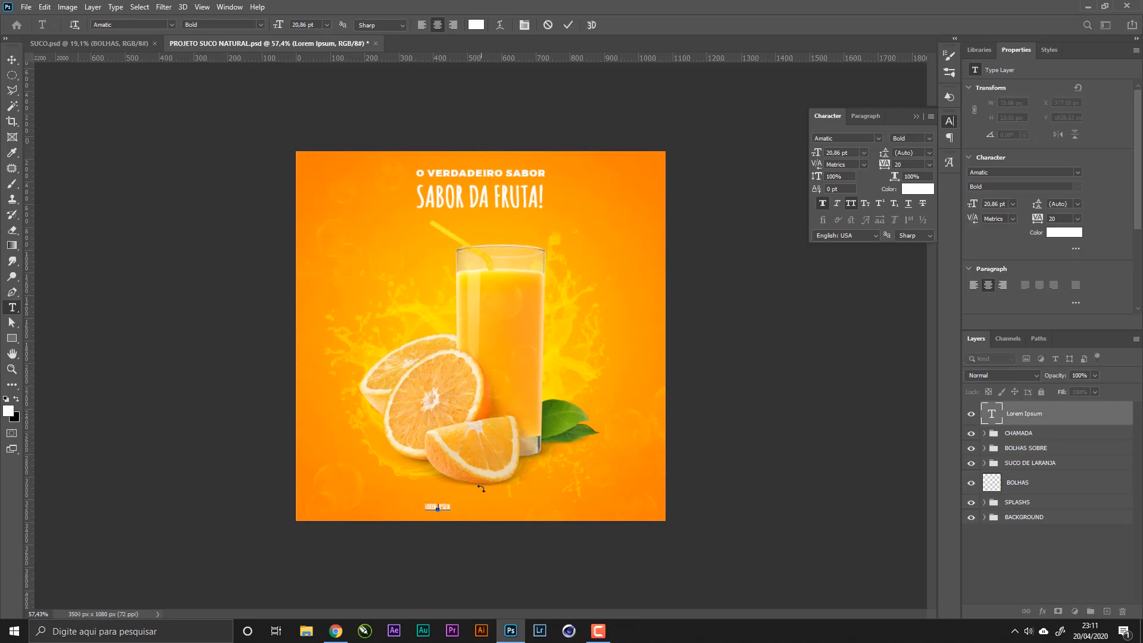
pyautogui.write('www')
pyautogui.click(13, 61)
# - Change the encomendas text to Montserrat Light and move it beneath the orange slices, near the poster's lower edge
pyautogui.click(1024, 171)
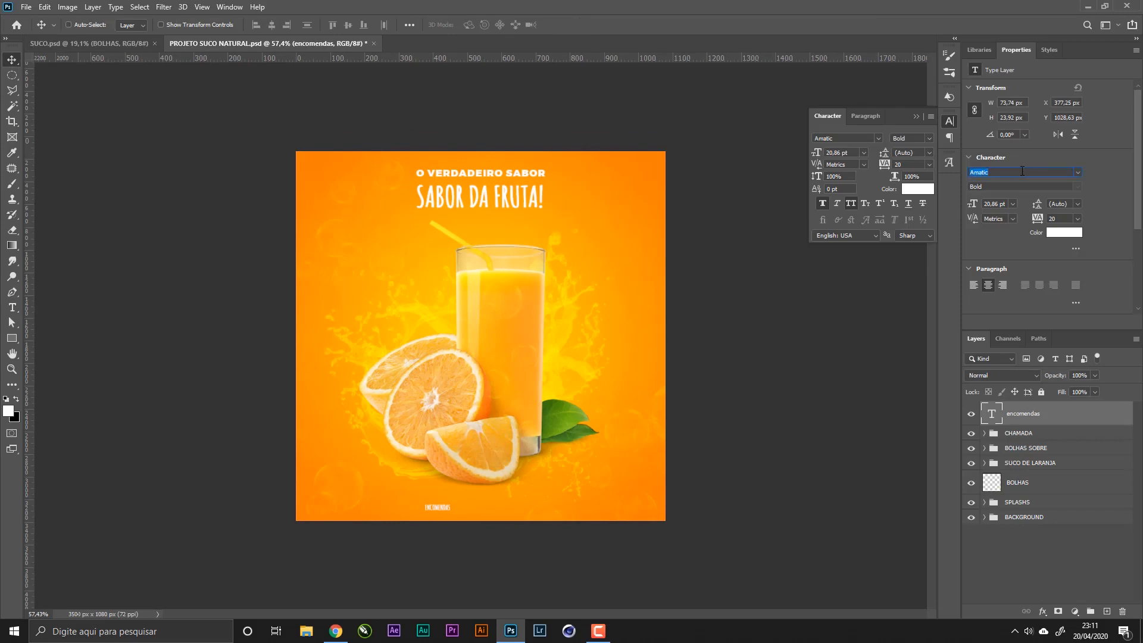
pyautogui.write('mont')
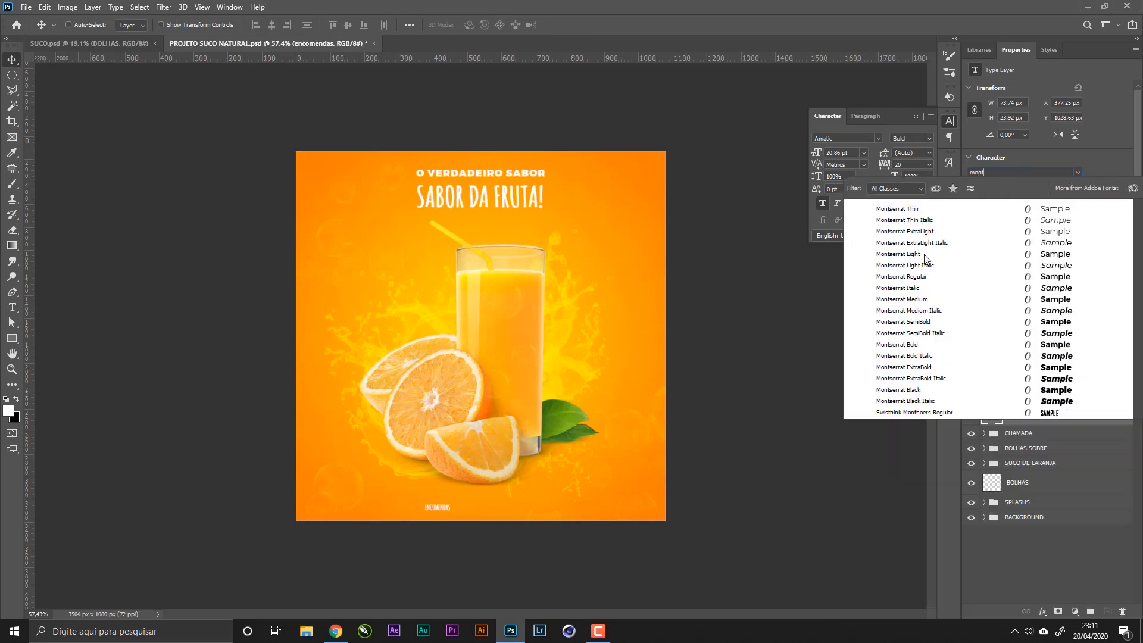
pyautogui.click(1025, 254)
pyautogui.moveTo(482, 528); pyautogui.dragTo(520, 523)
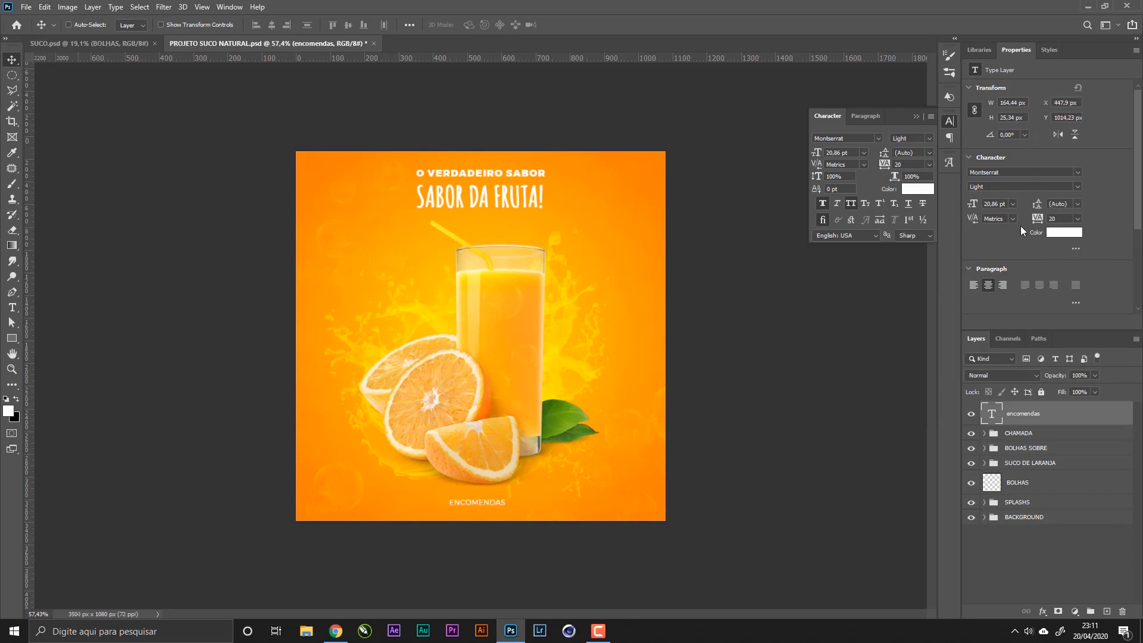
# - Set the encomendas text's tracking to 280 and its weight to Medium, and centre it horizontally on the canvas
pyautogui.moveTo(1034, 223); pyautogui.dragTo(1038, 222)
pyautogui.moveTo(554, 479); pyautogui.dragTo(562, 477)
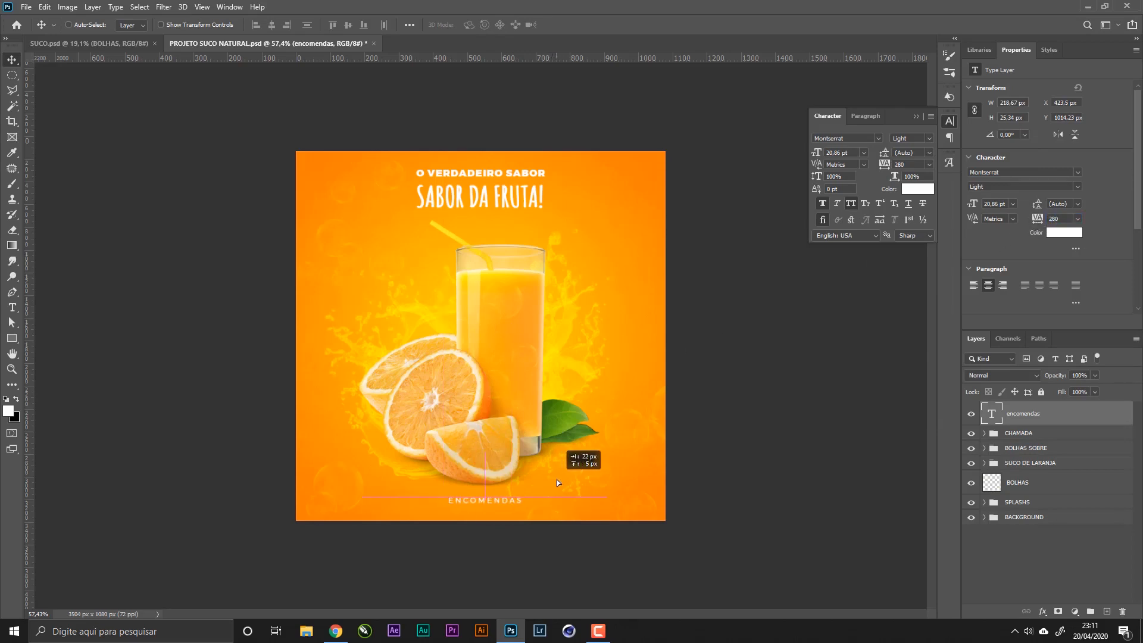
pyautogui.click(271, 24)
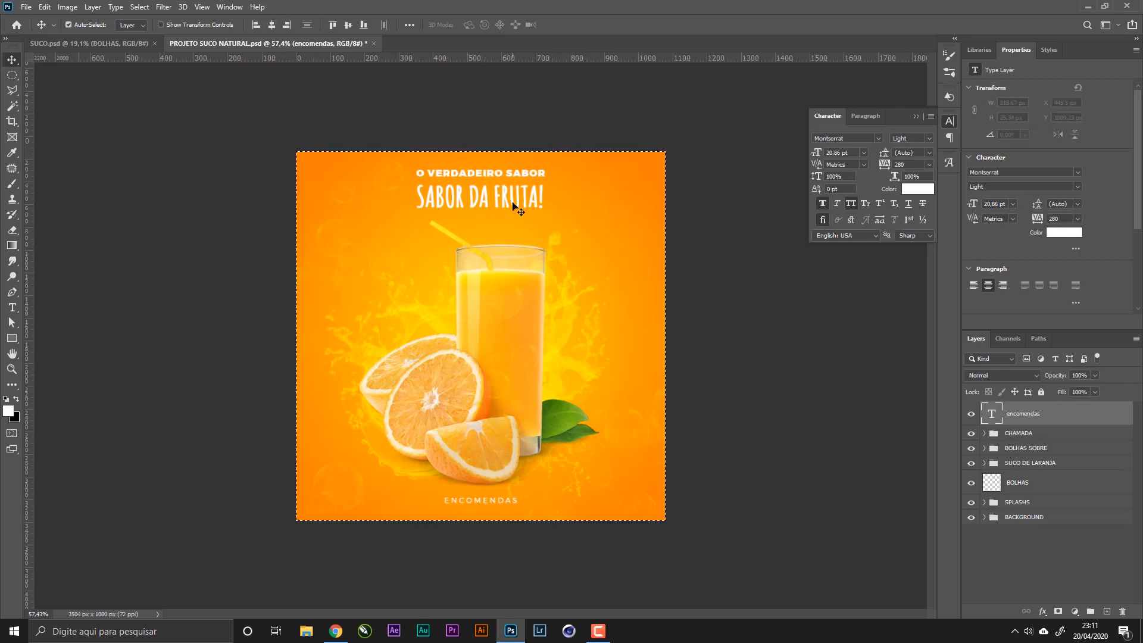
pyautogui.click(1077, 183)
pyautogui.click(1012, 285)
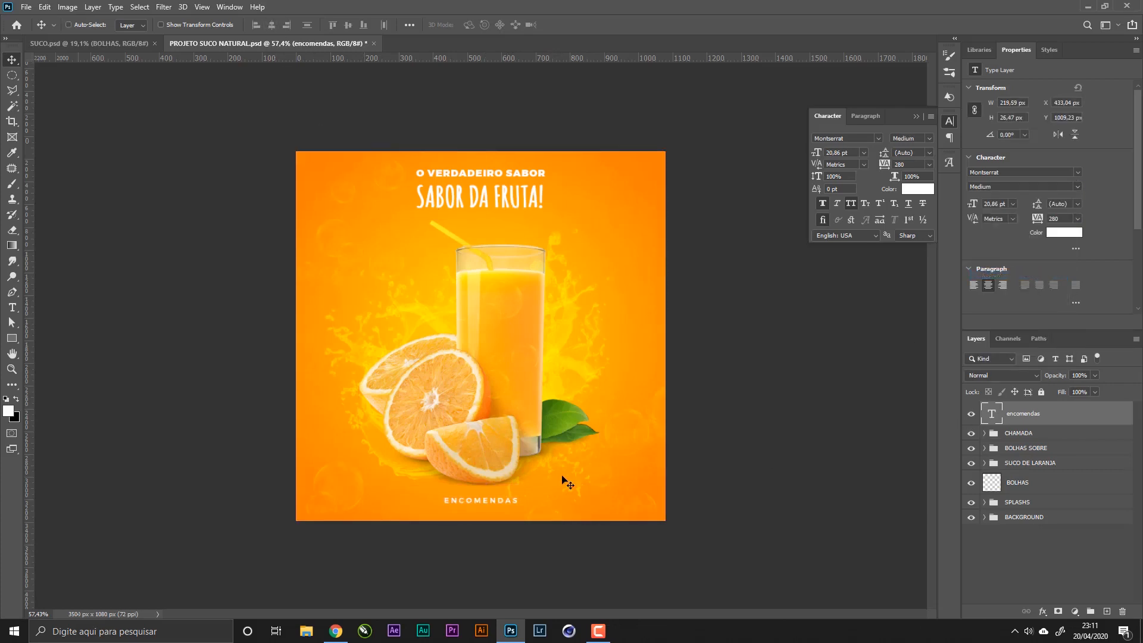
# - Append a vertical bar and the contact phone number to the encomendas text
pyautogui.doubleClick(517, 498)
pyautogui.press('Right')
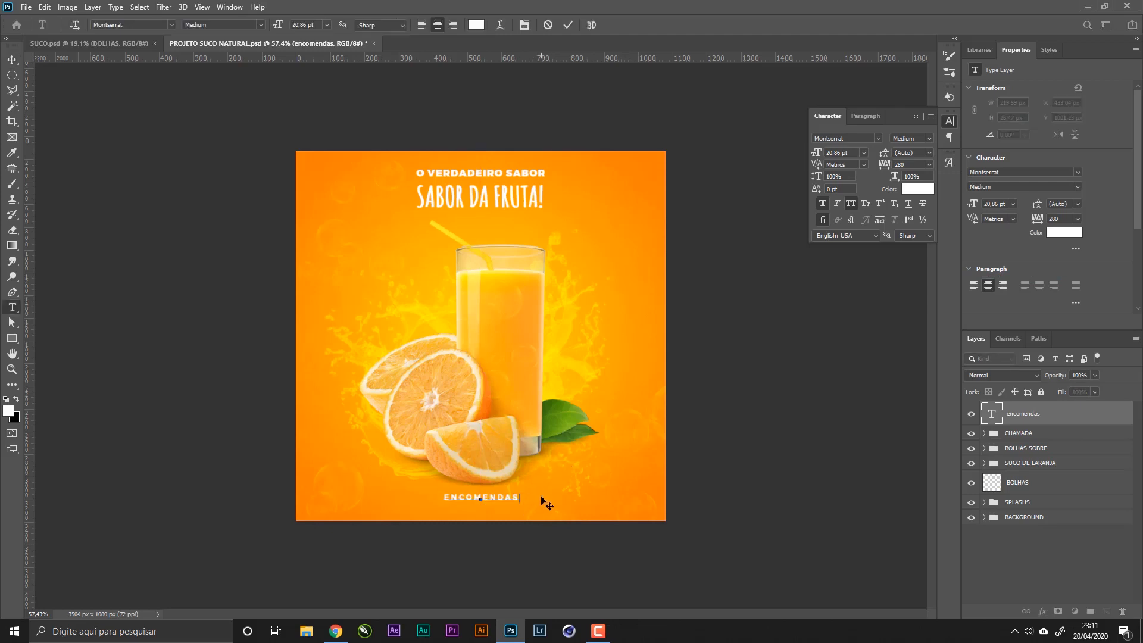
pyautogui.write('.')
pyautogui.press('BackSpace')
pyautogui.write('| 66 99999-9999')
pyautogui.click(10, 59)
# - Move the ordering line slightly lower, centre it horizontally on the canvas and save the document
pyautogui.moveTo(508, 492); pyautogui.dragTo(509, 495)
pyautogui.hotkey('ctrl', 'a')
pyautogui.click(272, 26)
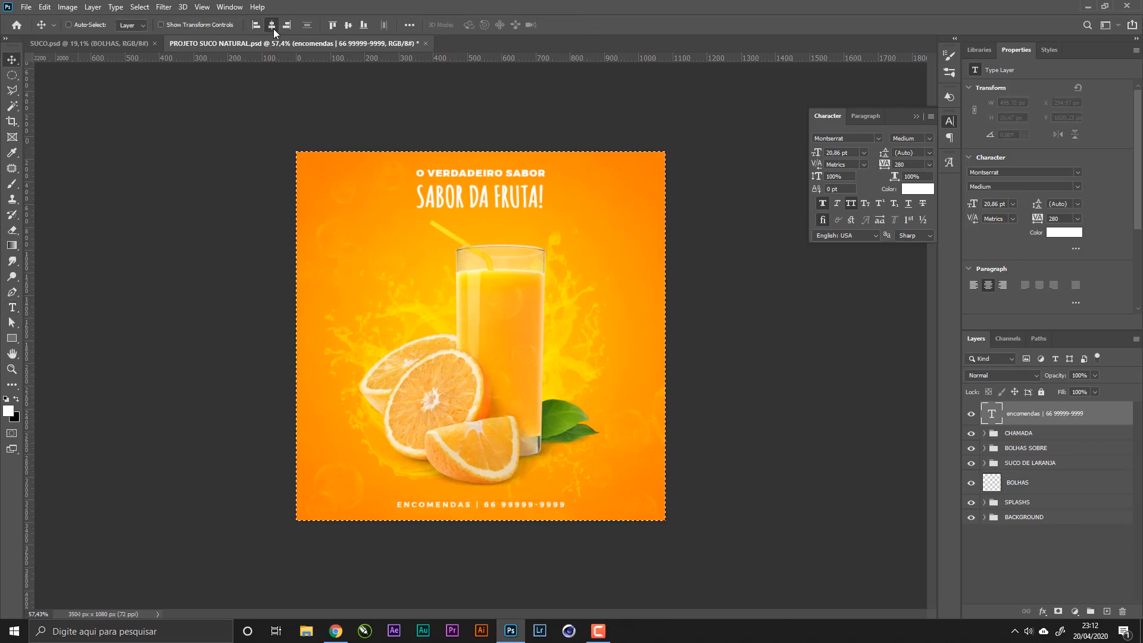
pyautogui.hotkey('ctrl', 'd')
pyautogui.hotkey('ctrl', 's')
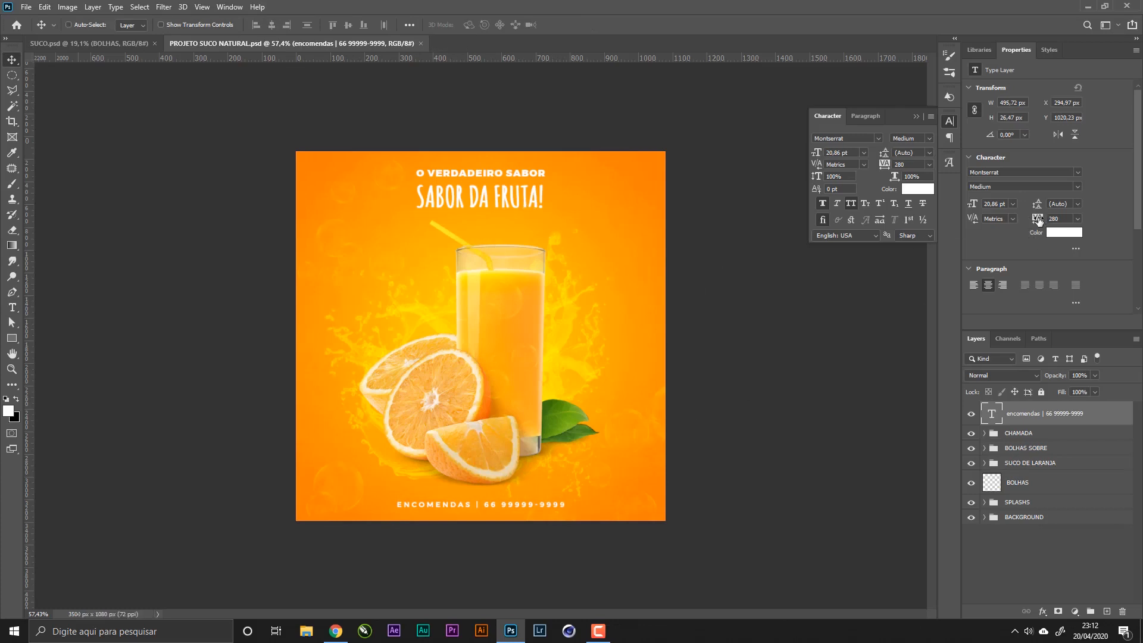
# - Reduce the ordering line's tracking to 160, recentre it horizontally on the canvas and save the document
pyautogui.moveTo(1040, 221); pyautogui.dragTo(1033, 219)
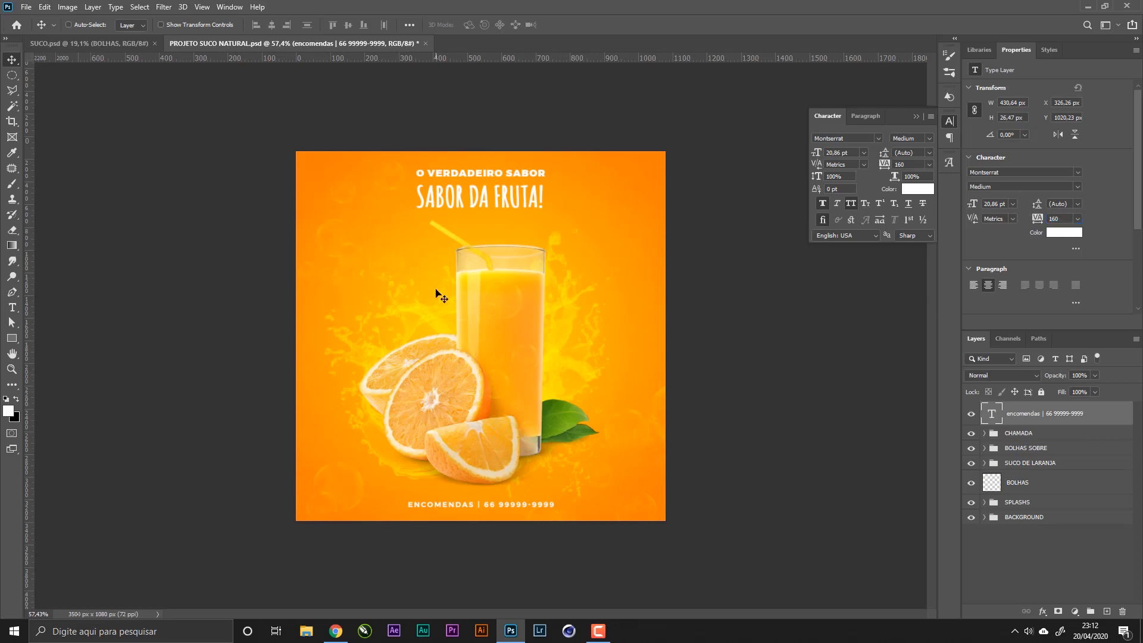
pyautogui.click(67, 24)
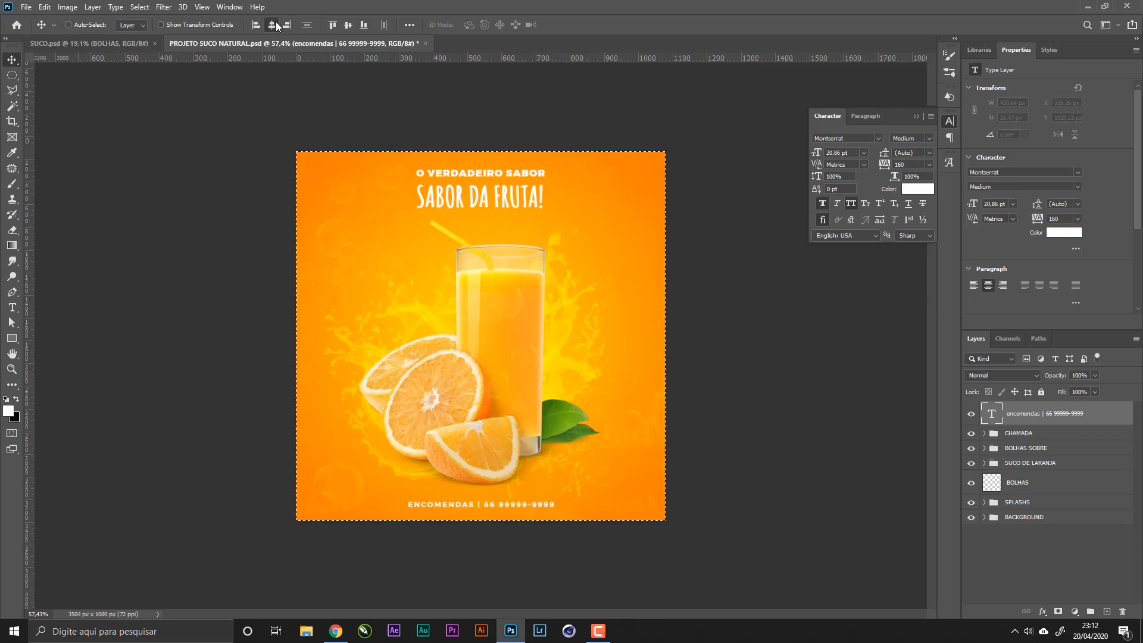
pyautogui.hotkey('ctrl', 's')
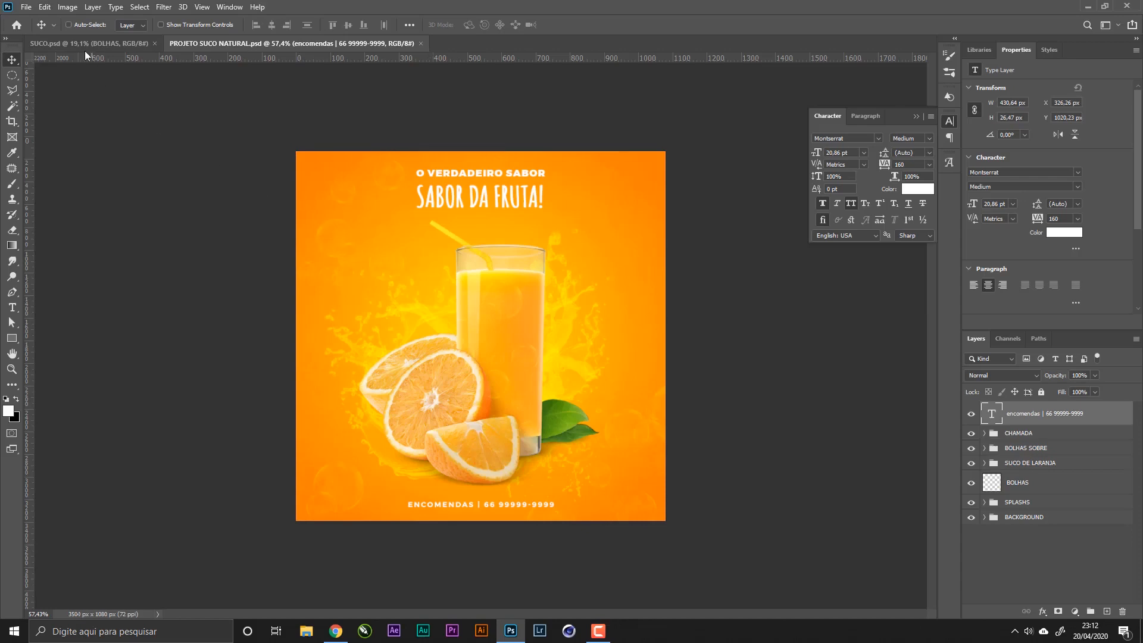
# - Embed the Pura logo image at about 118 × 101 px in the poster's lower-left corner and save the document
pyautogui.click(26, 7)
pyautogui.click(109, 243)
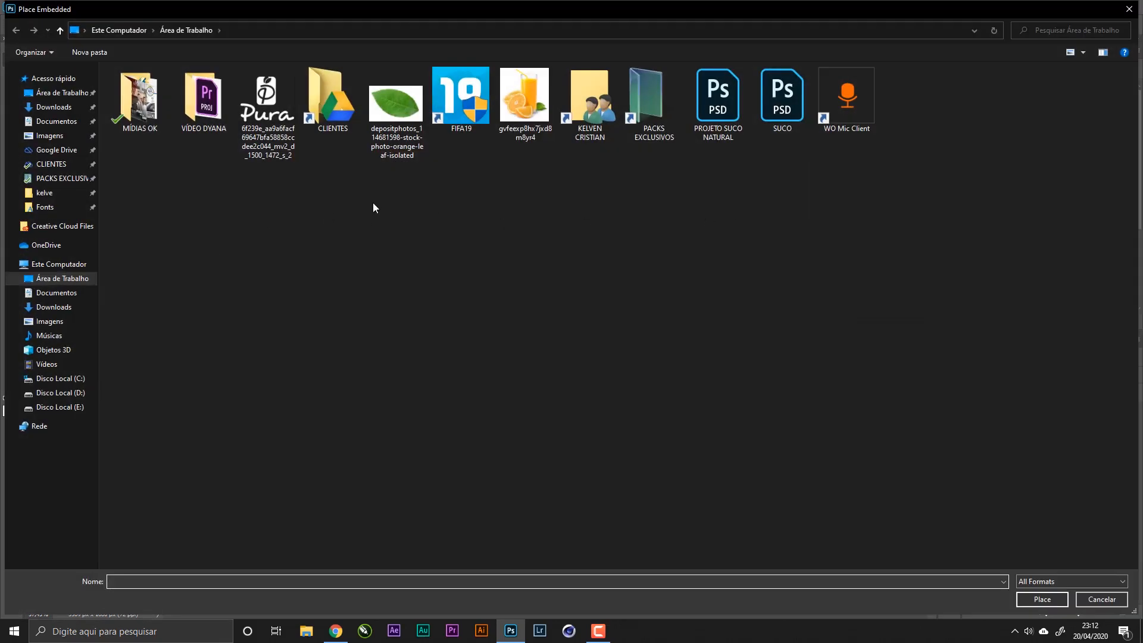
pyautogui.doubleClick(267, 110)
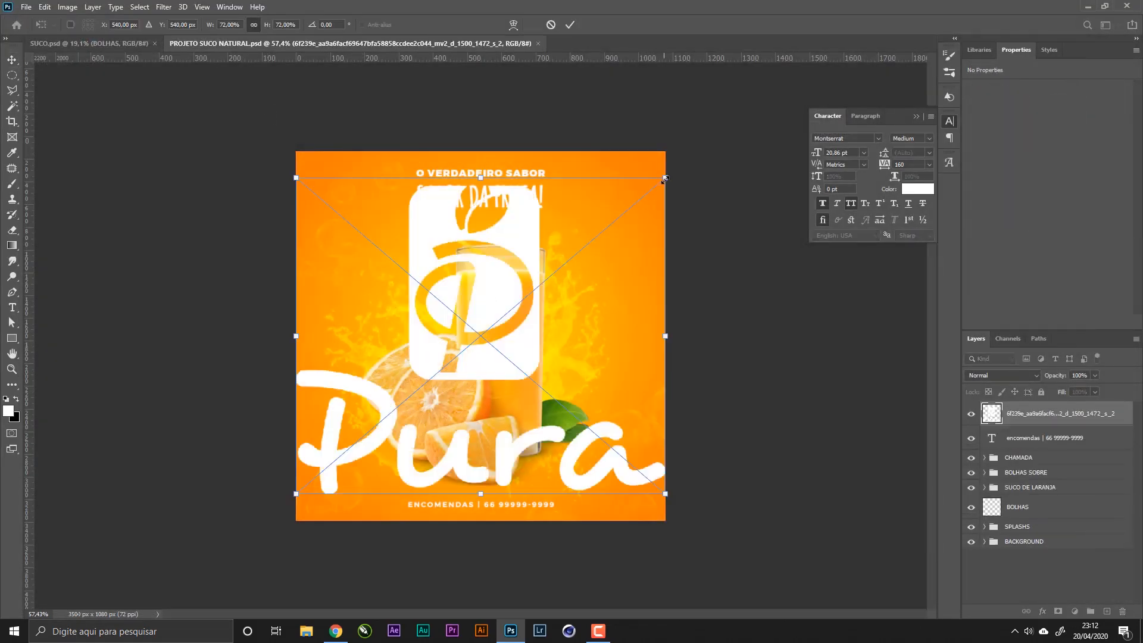
pyautogui.moveTo(665, 177); pyautogui.dragTo(266, 369)
pyautogui.press('Return')
pyautogui.moveTo(371, 456); pyautogui.dragTo(383, 473)
pyautogui.hotkey('ctrl', 's')
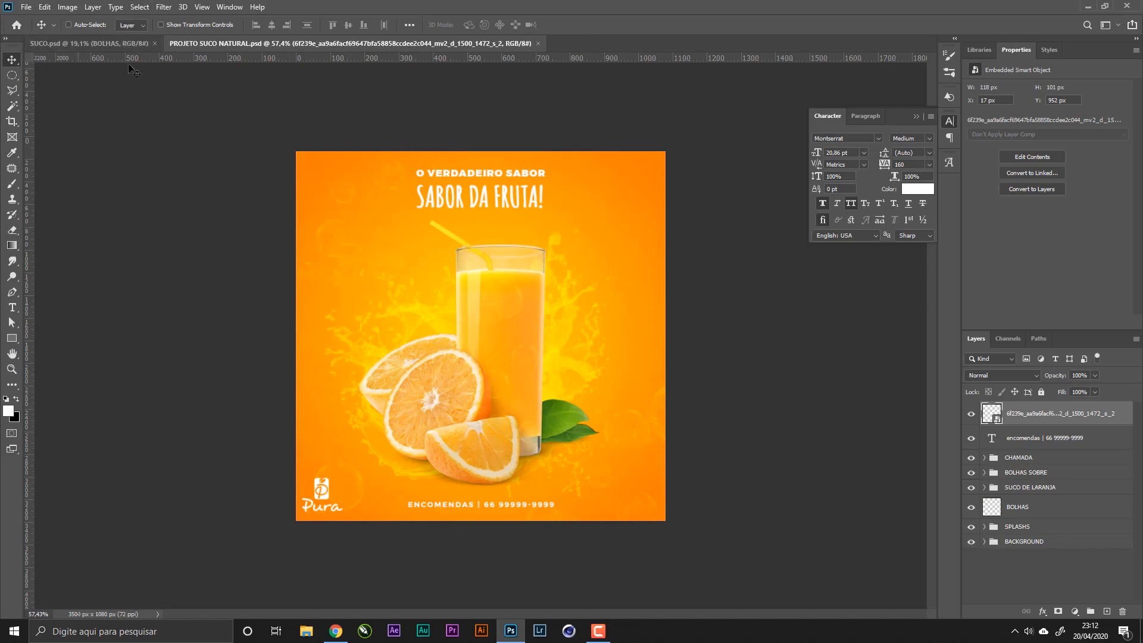
# - Compare the headline with SUCO.psd, enlarge the SABOR DA FRUTA! text to 95,99 pt and save the document
pyautogui.click(122, 44)
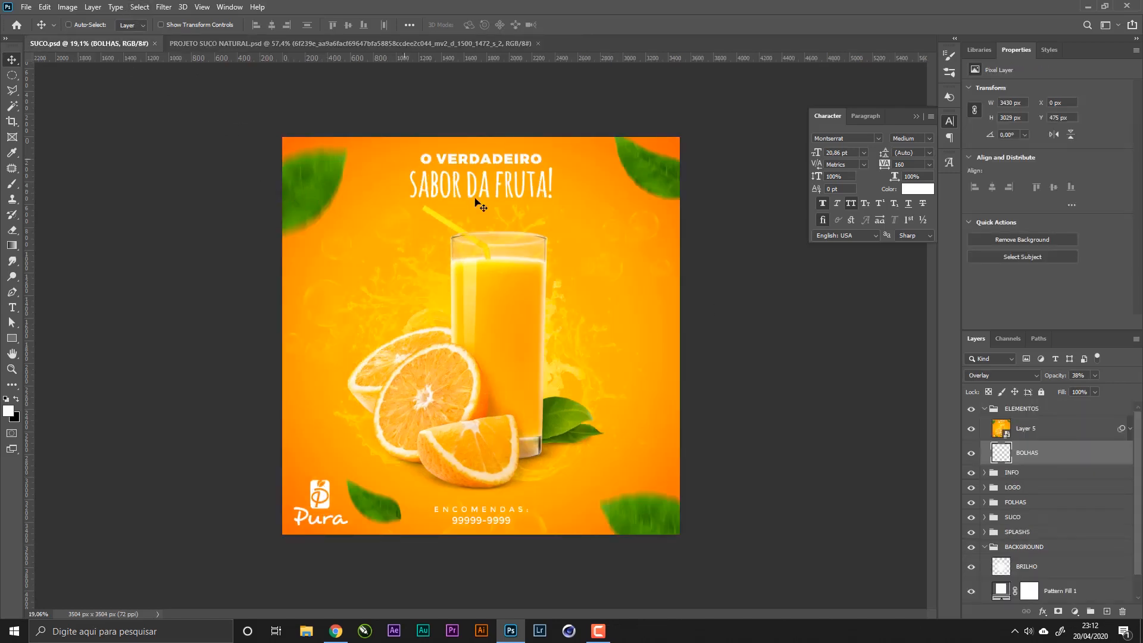
pyautogui.click(244, 43)
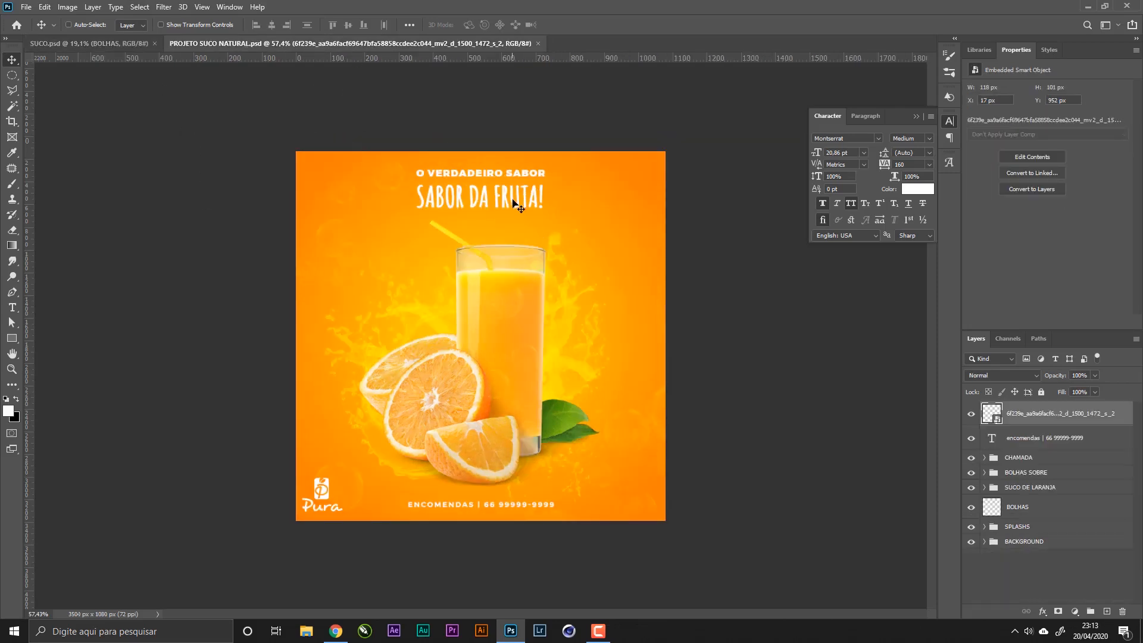
pyautogui.rightClick(514, 203)
pyautogui.click(535, 213)
pyautogui.hotkey('ctrl', 't')
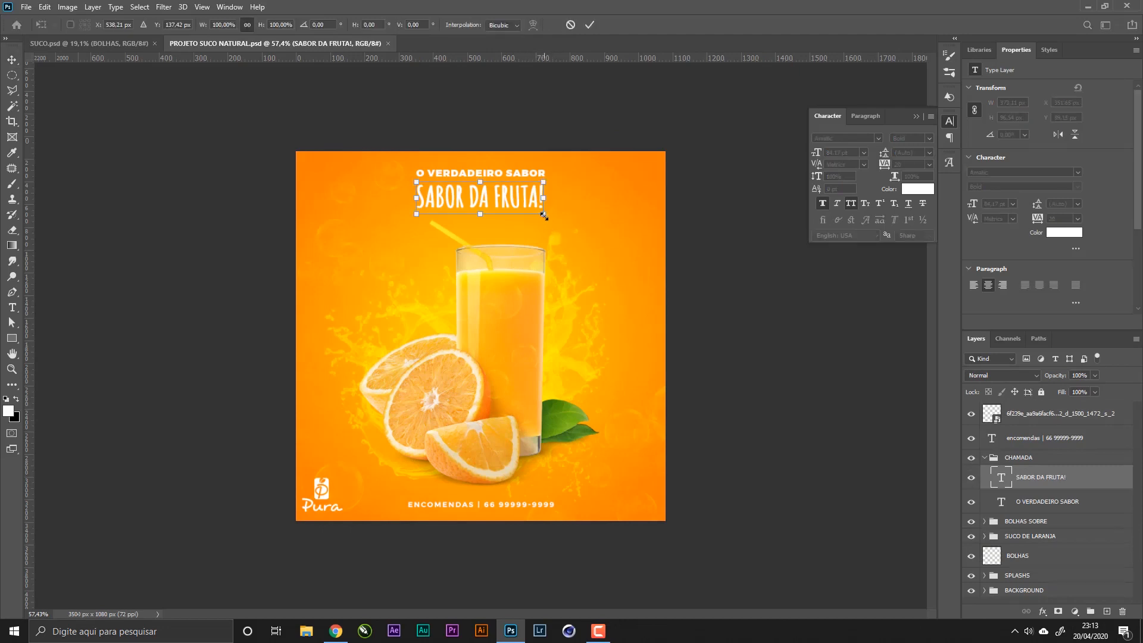
pyautogui.moveTo(544, 216)
pyautogui.mouseDown()
pyautogui.moveTo(559, 221)
pyautogui.moveTo(549, 218)
pyautogui.mouseUp()
pyautogui.press('Return')
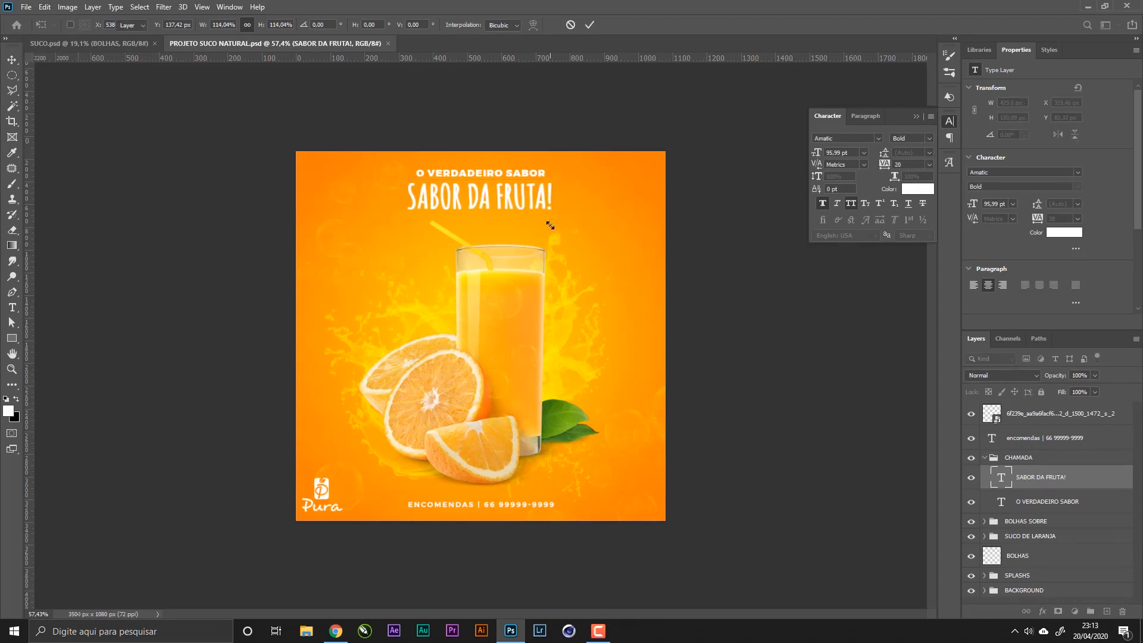
pyautogui.hotkey('ctrl', 's')
# - Scale the whole CHAMADA headline group down slightly and move it a little higher on the poster
pyautogui.rightClick(524, 178)
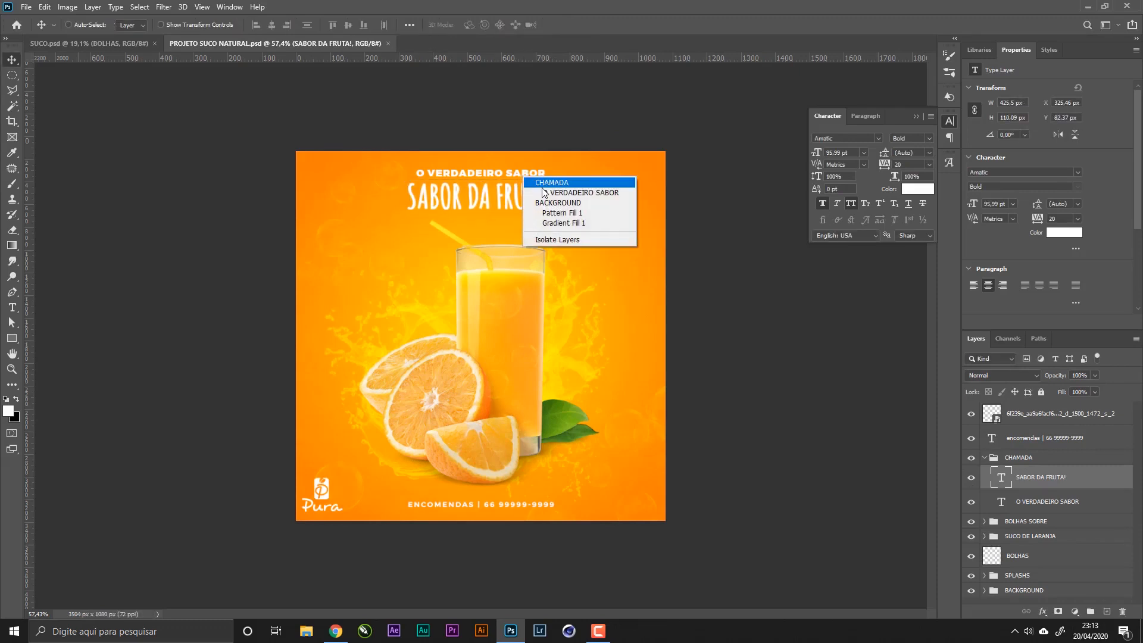
pyautogui.click(546, 193)
pyautogui.rightClick(528, 178)
pyautogui.click(555, 184)
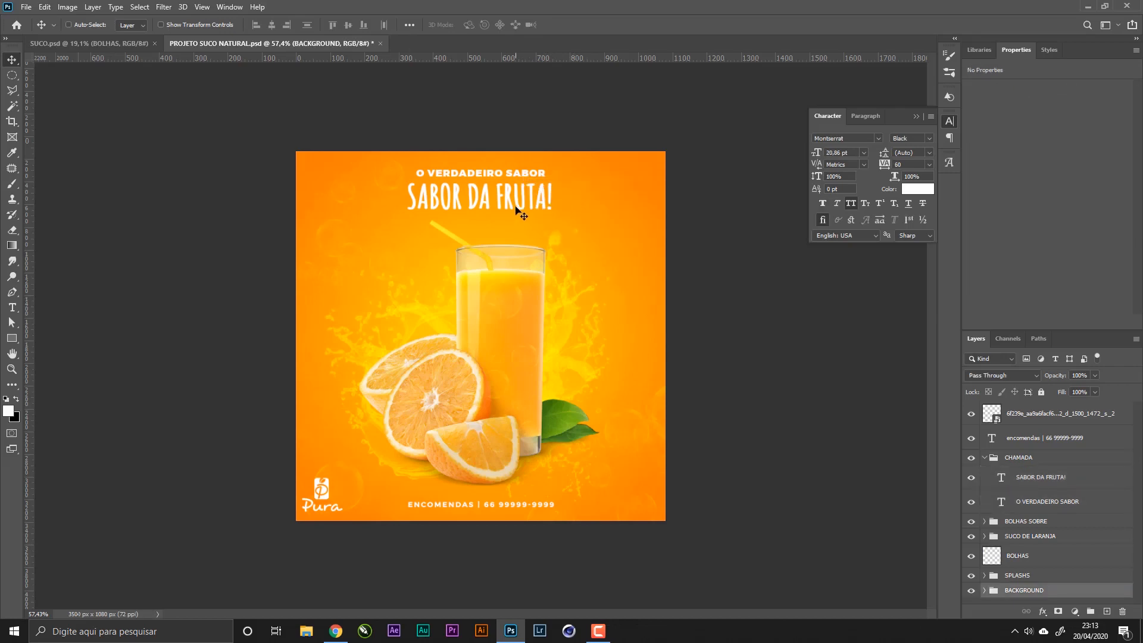
pyautogui.moveTo(515, 206); pyautogui.dragTo(515, 199)
pyautogui.click(1085, 477)
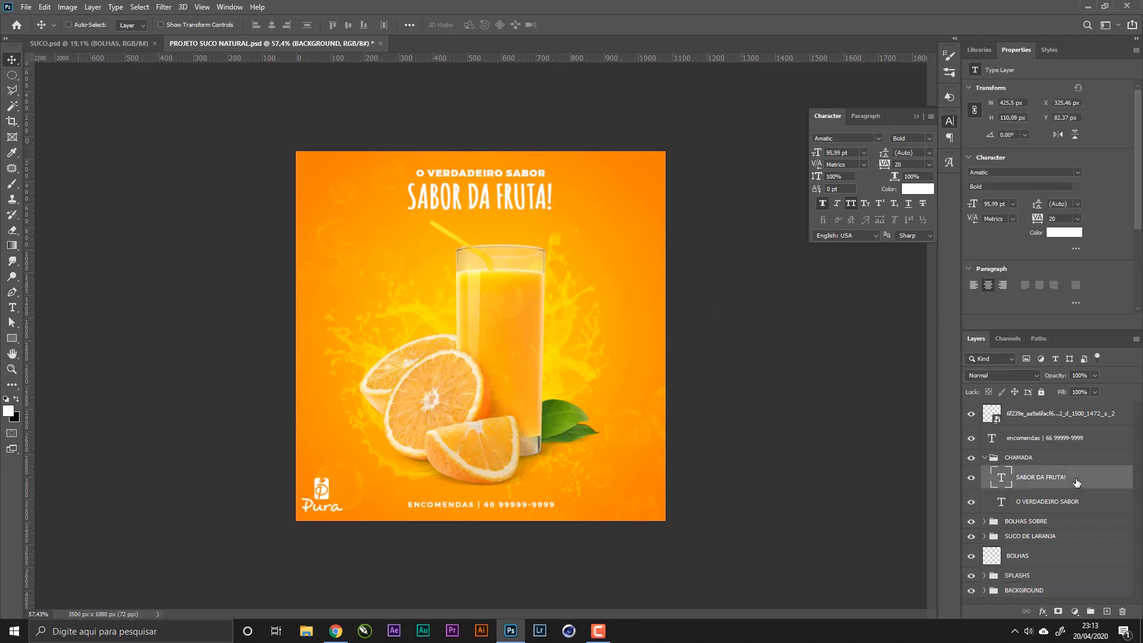
pyautogui.rightClick(459, 201)
pyautogui.click(476, 198)
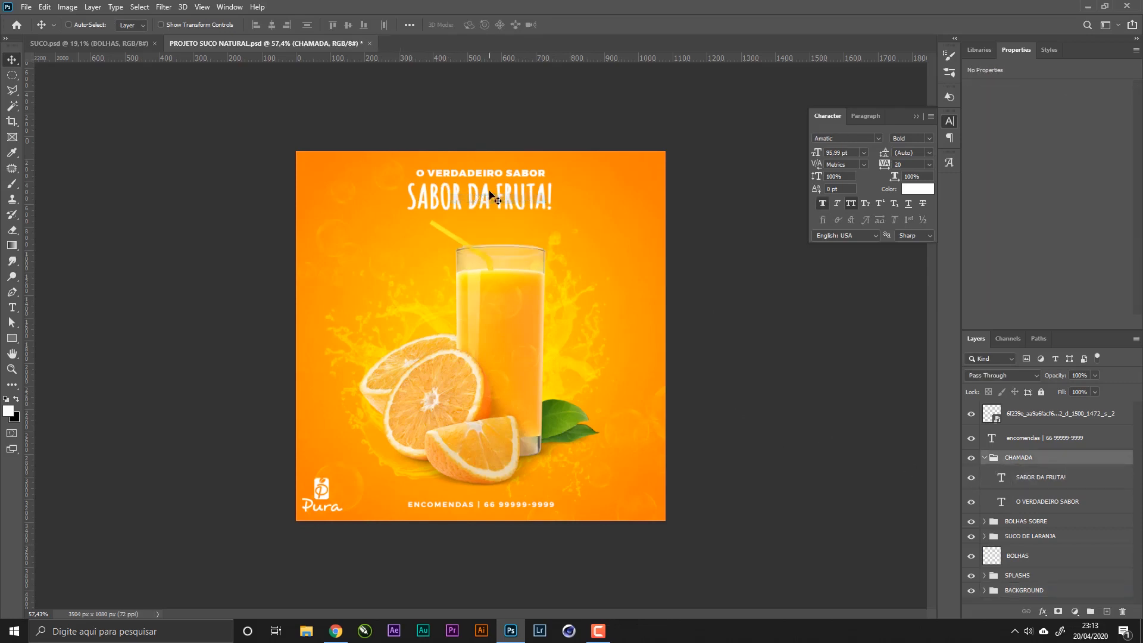
pyautogui.moveTo(489, 193); pyautogui.dragTo(545, 200)
pyautogui.hotkey('ctrl', 't')
pyautogui.press('Return')
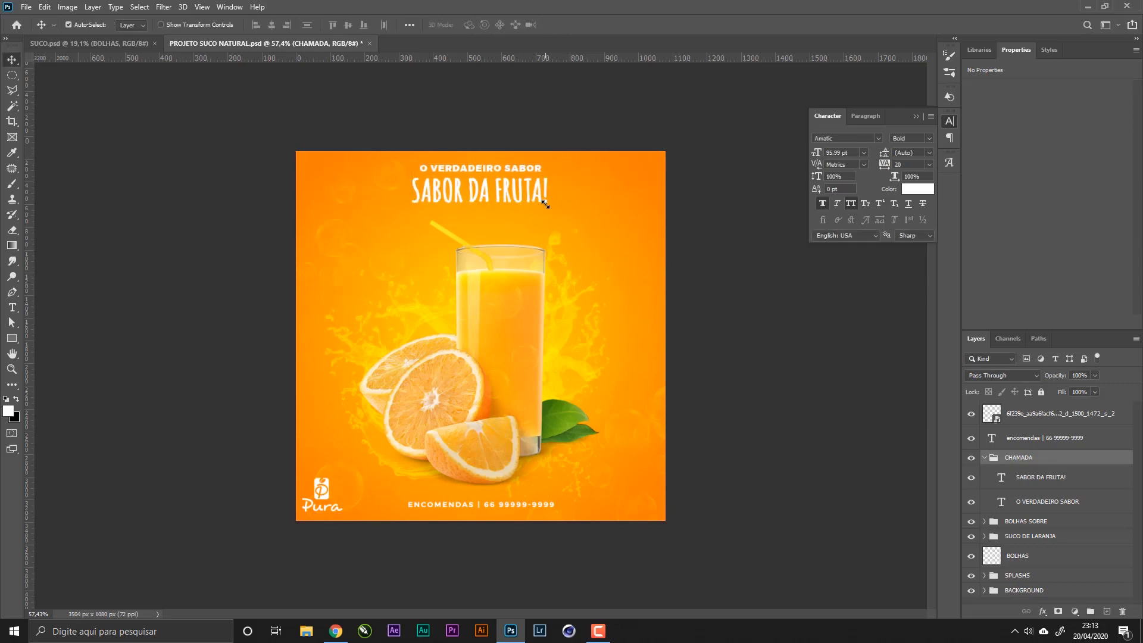
# - Move the BOLHAS SOBRE, SUCO DE LARANJA and SPLASHS groups together about 10 px up and save the document
pyautogui.rightClick(516, 285)
pyautogui.click(521, 290)
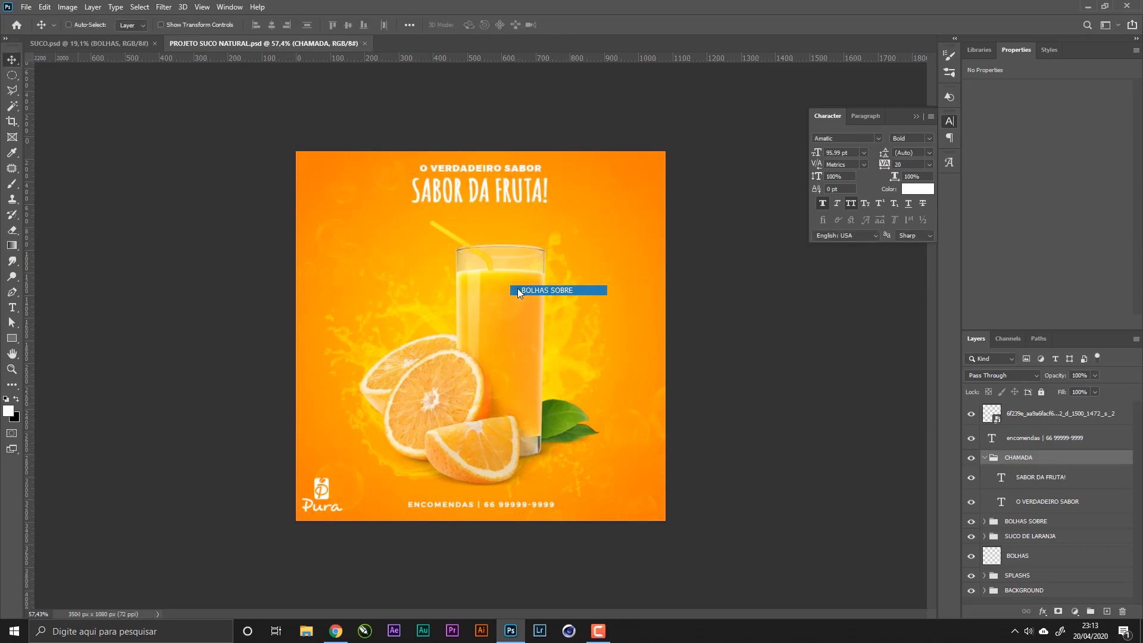
pyautogui.keyDown('ctrl'); pyautogui.click(1050, 537); pyautogui.keyUp('ctrl')
pyautogui.keyDown('ctrl'); pyautogui.click(1032, 575); pyautogui.keyUp('ctrl')
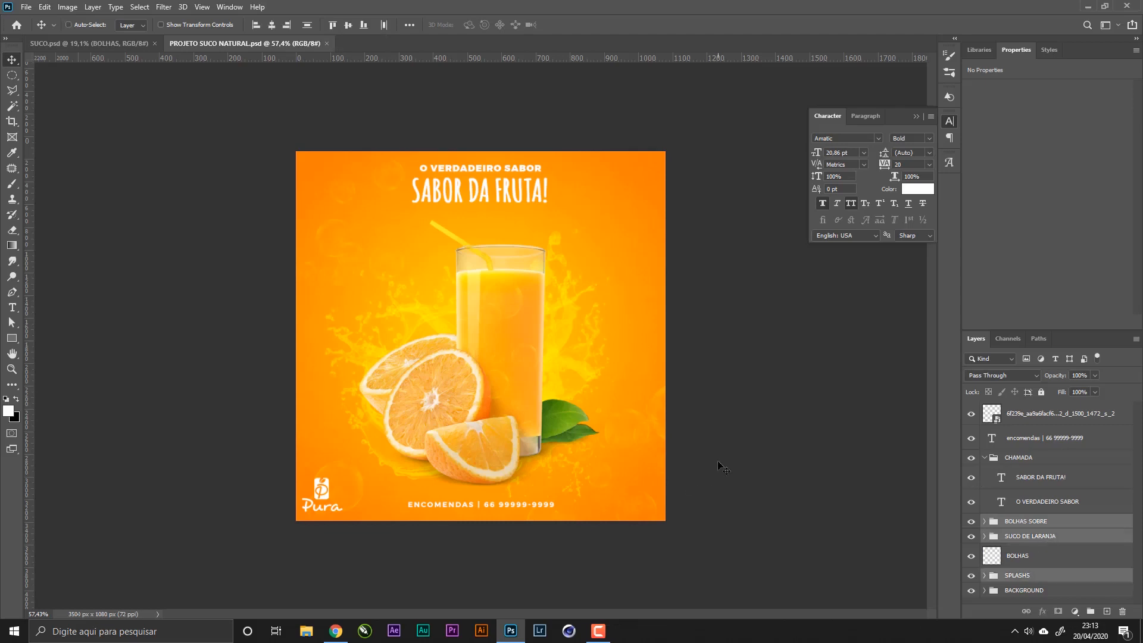
pyautogui.hotkey('shift', 'Up')
pyautogui.hotkey('ctrl', 's')
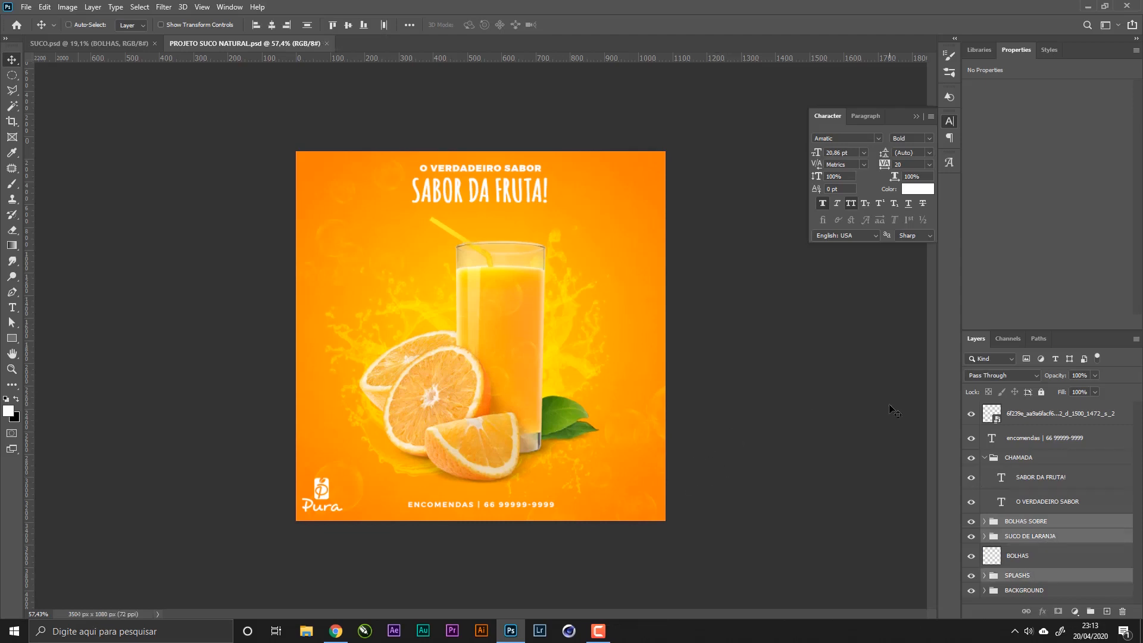
# - Rename the Pura logo layer as LOGO and place it in a collapsed group also named LOGO
pyautogui.click(1063, 420)
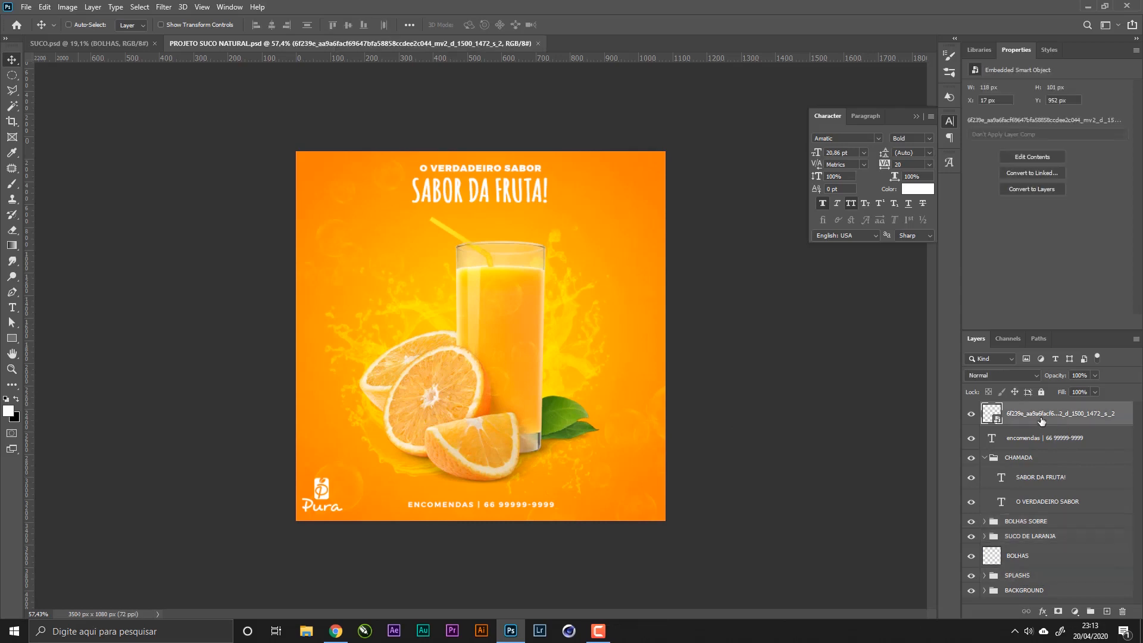
pyautogui.doubleClick(1055, 416)
pyautogui.write('logo')
pyautogui.press('Return')
pyautogui.hotkey('ctrl', 'g')
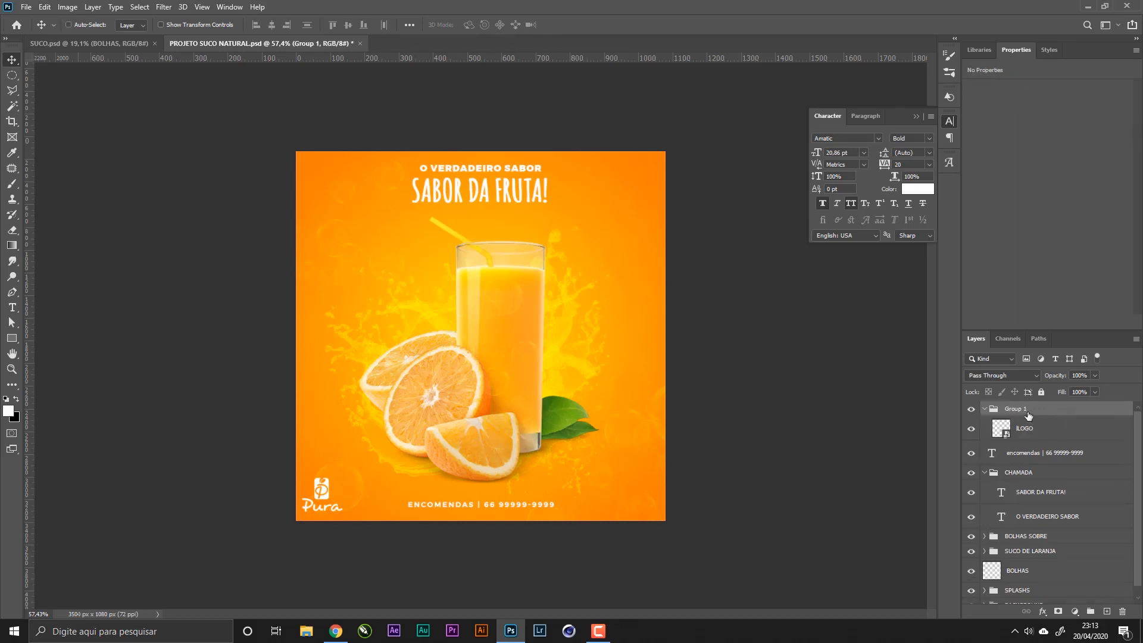
pyautogui.doubleClick(1054, 411)
pyautogui.write('LOGO')
pyautogui.press('Return')
pyautogui.click(985, 409)
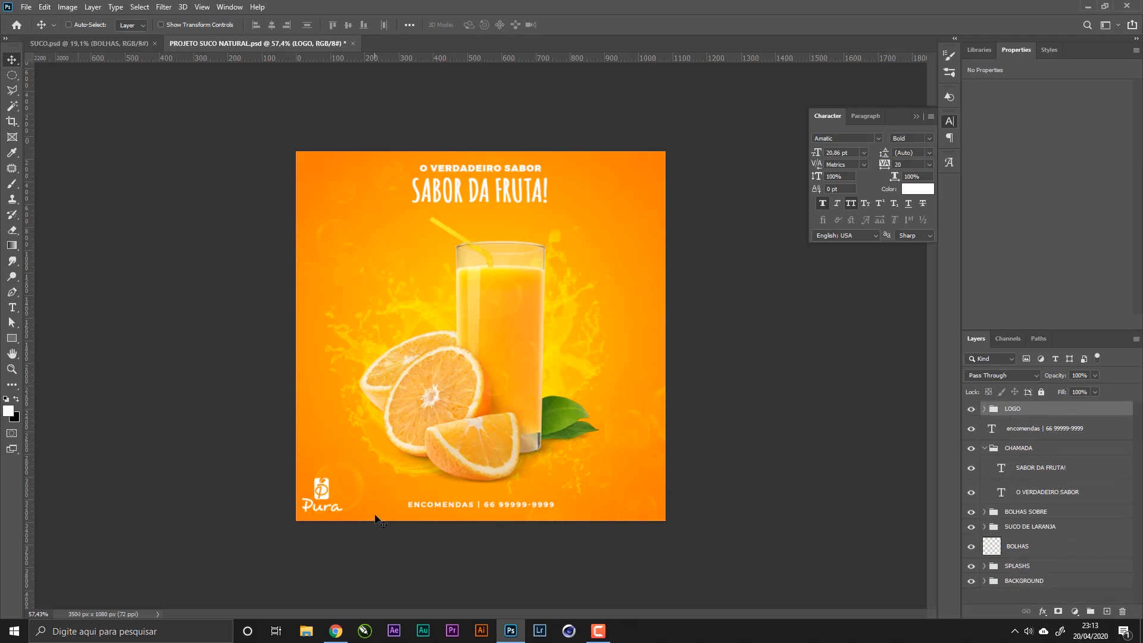
# - Shift the LOGO group slightly right and down to fine-tune its corner position, and save the document
pyautogui.moveTo(375, 516); pyautogui.dragTo(383, 512)
pyautogui.press('Down')
pyautogui.press('Down')
pyautogui.hotkey('ctrl', 's')
# - Embed the depositphotos orange-leaf image in the poster at its default size
pyautogui.click(26, 7)
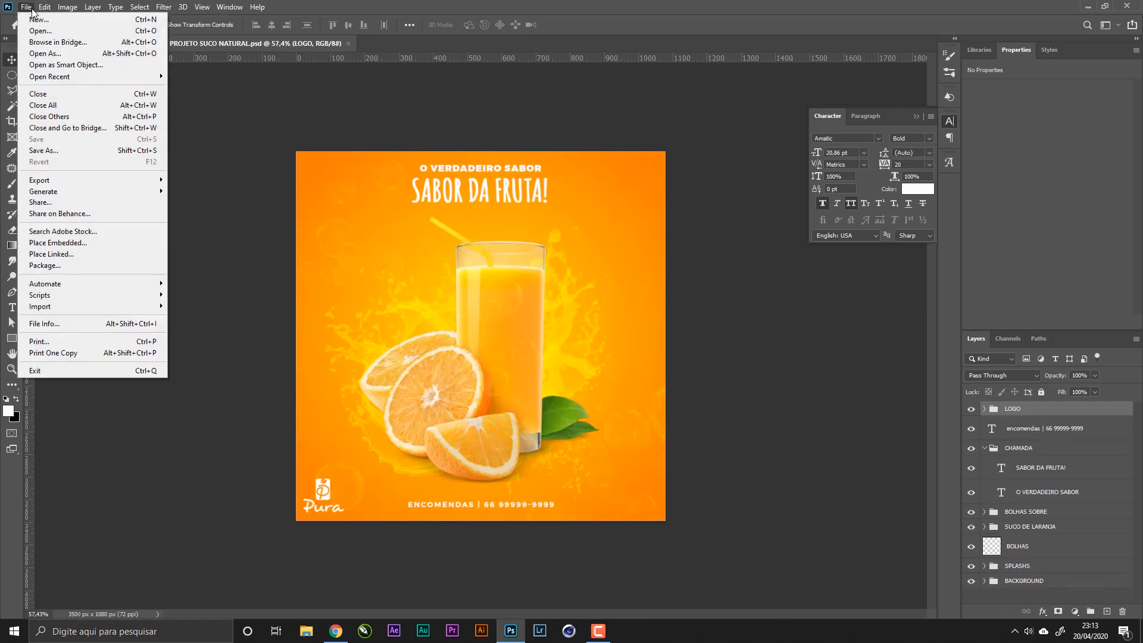
pyautogui.click(58, 242)
pyautogui.doubleClick(403, 116)
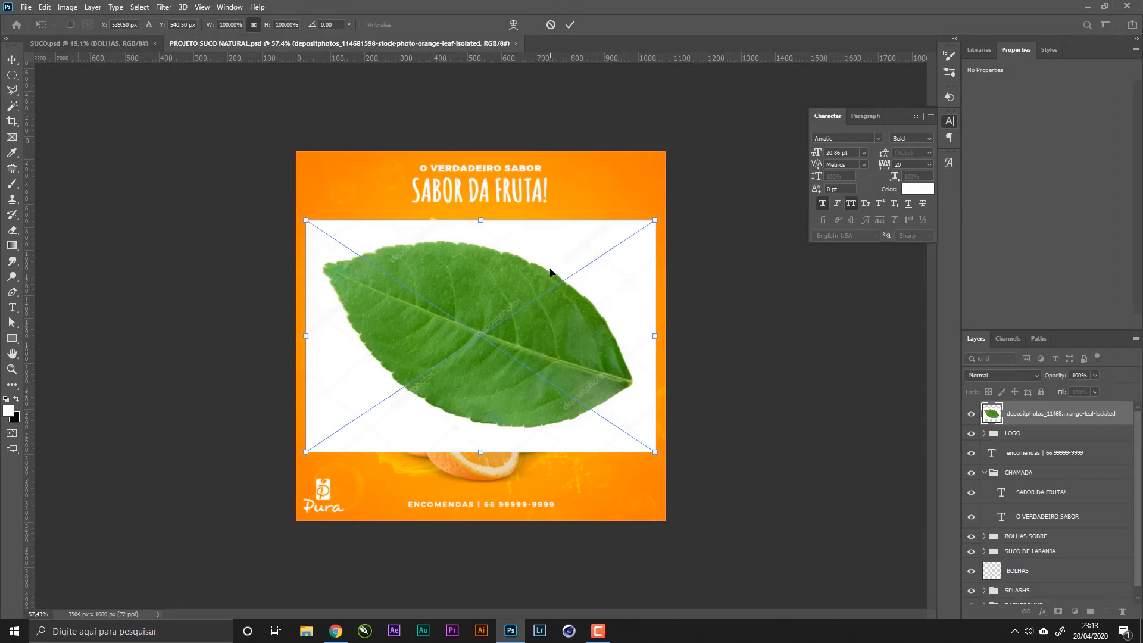
pyautogui.press('Return')
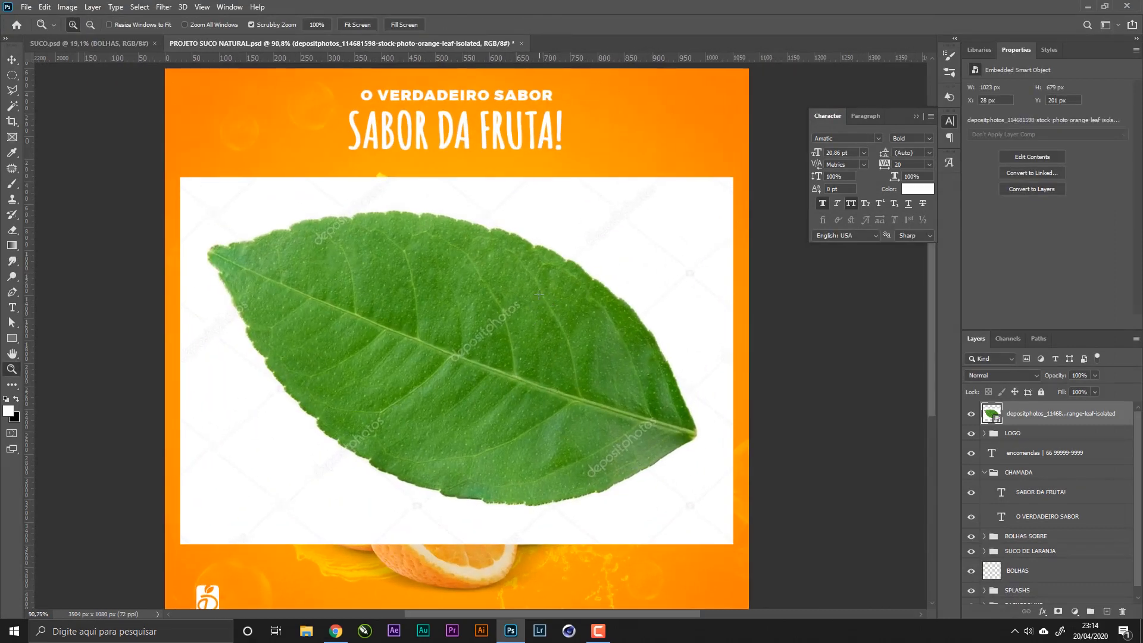
# - Try to delete the white background around the embedded leaf using a Magic Wand selection at tolerance 50
pyautogui.press('w')
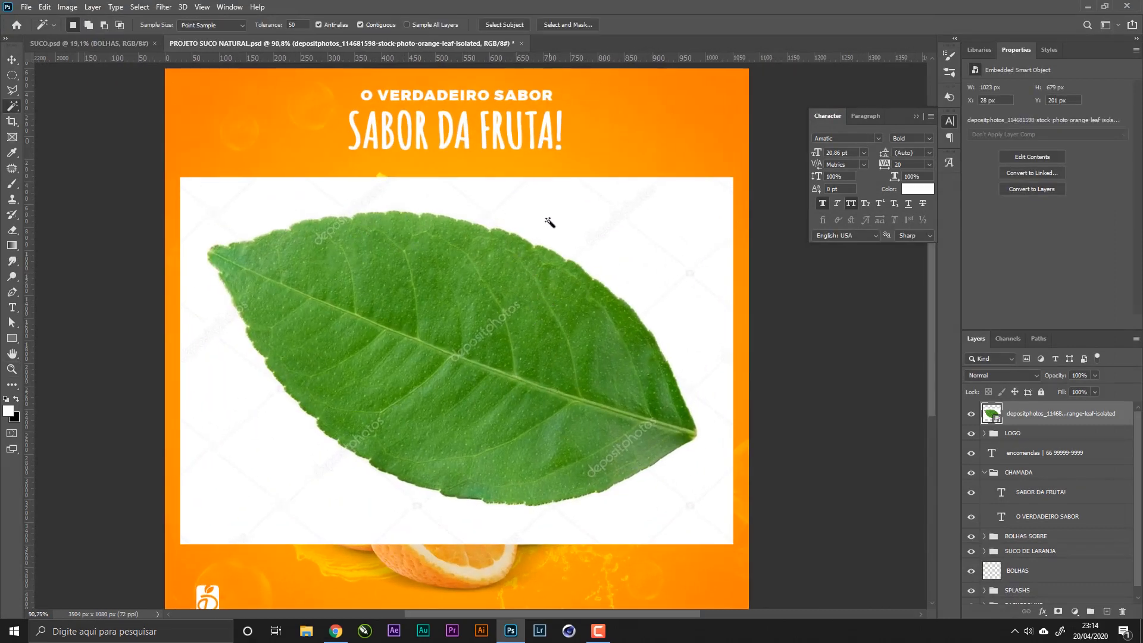
pyautogui.click(589, 259)
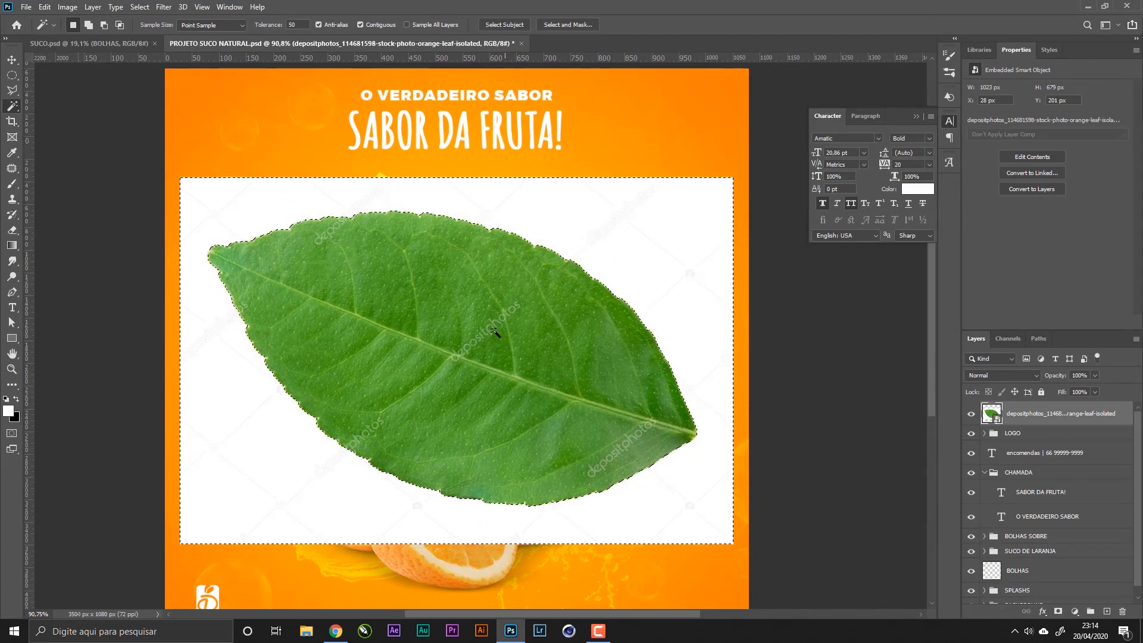
pyautogui.rightClick(12, 109)
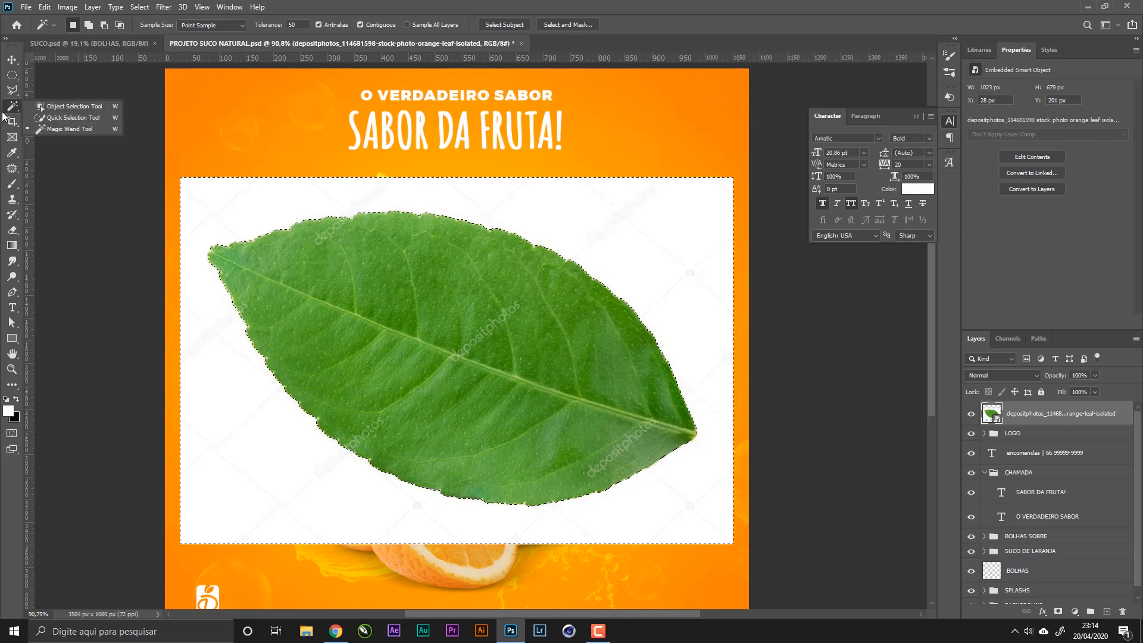
pyautogui.click(3, 112)
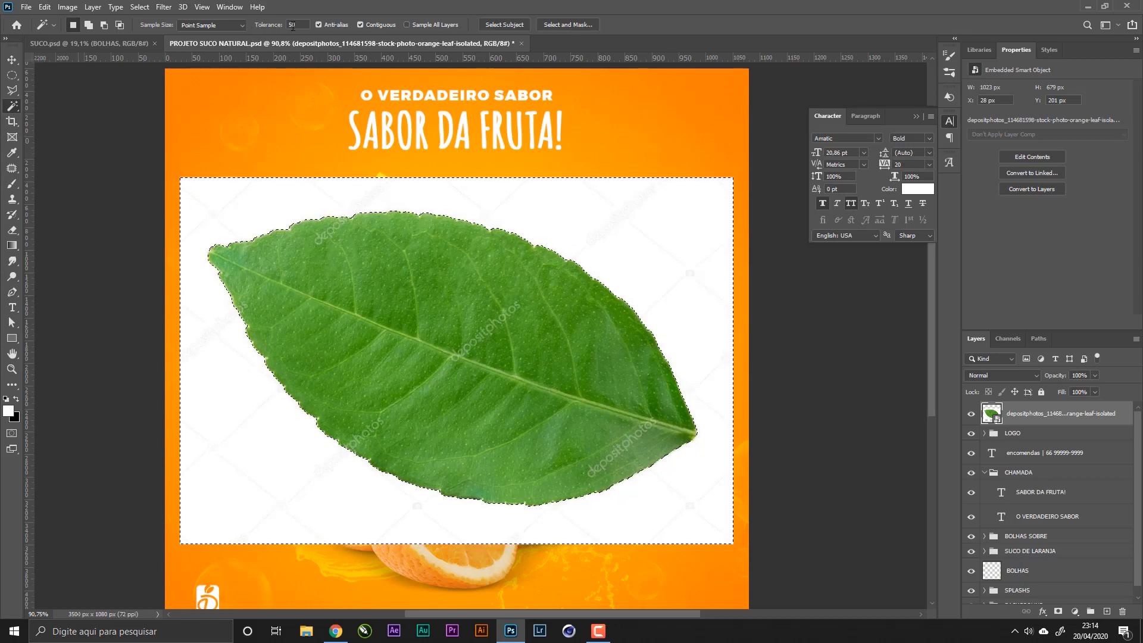
pyautogui.press('Delete')
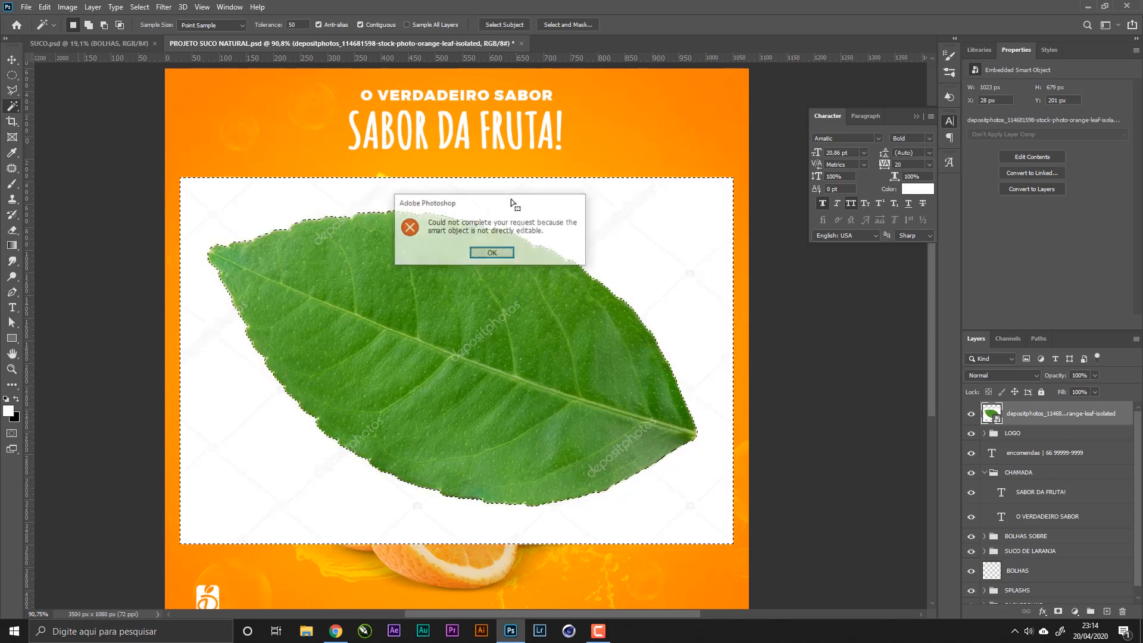
pyautogui.click(506, 254)
pyautogui.hotkey('ctrl', 'd')
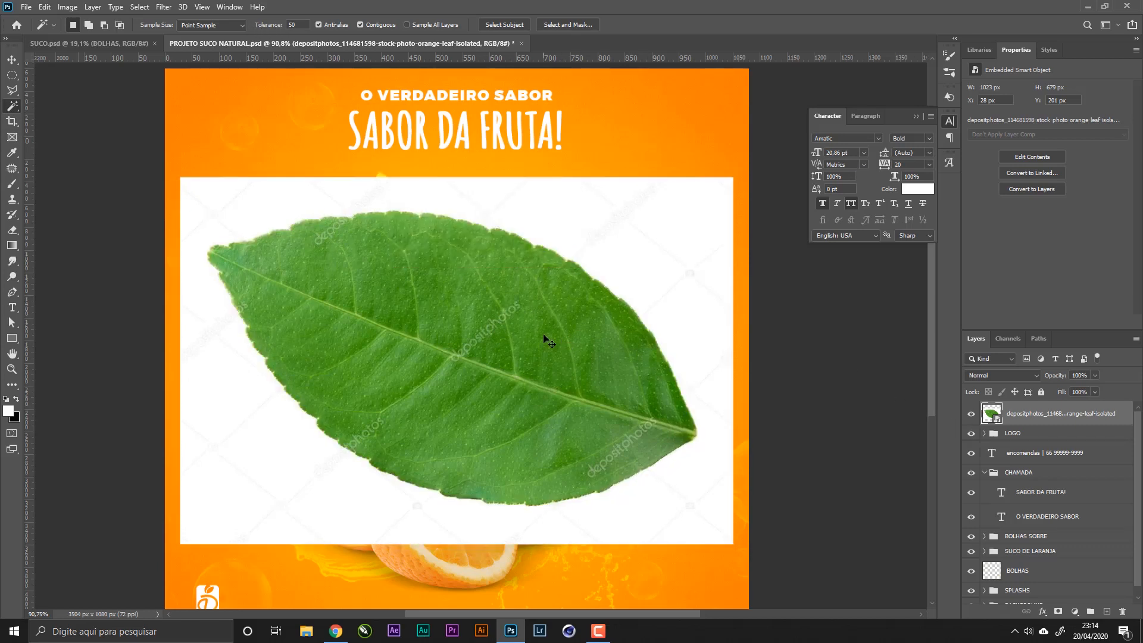
# - Rasterize the orange-leaf layer and delete the white background around the leaf
pyautogui.rightClick(1066, 415)
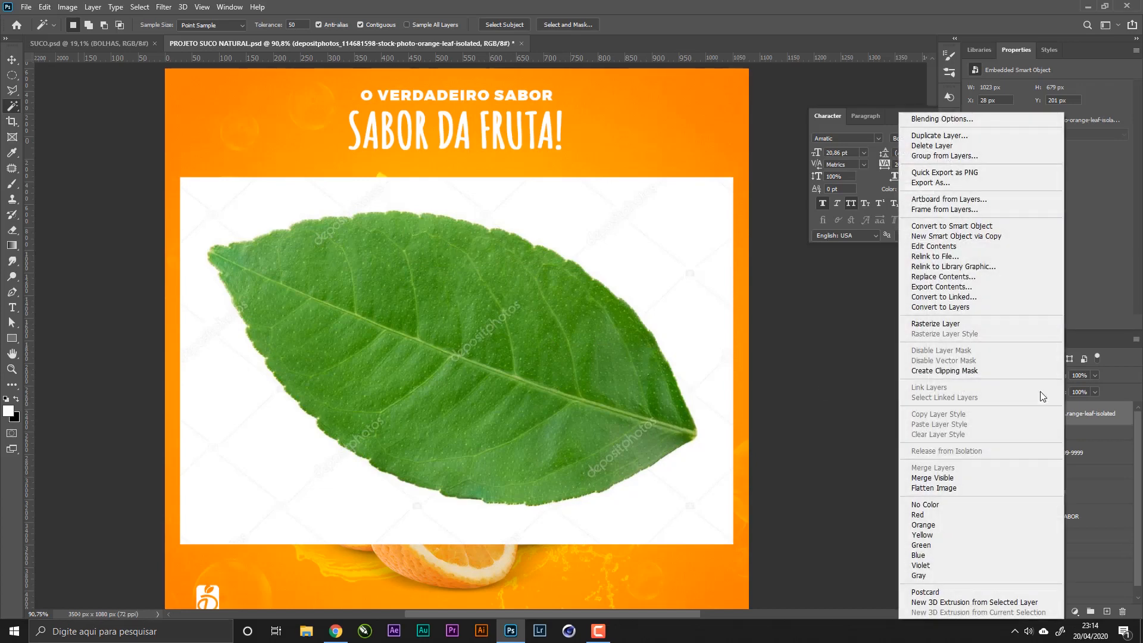
pyautogui.click(985, 327)
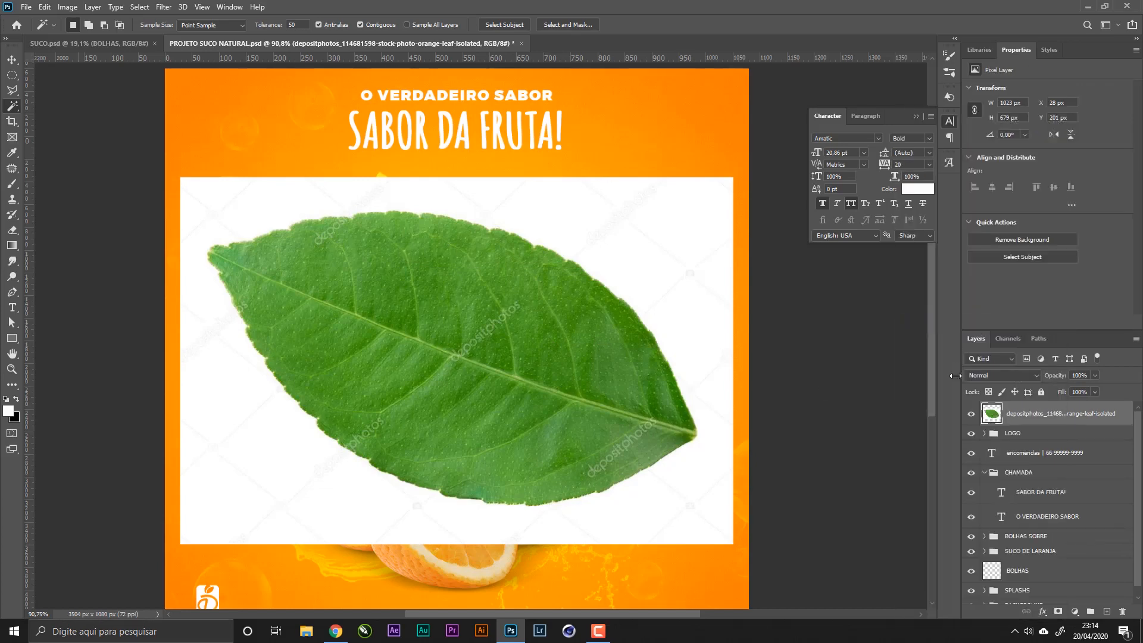
pyautogui.click(680, 249)
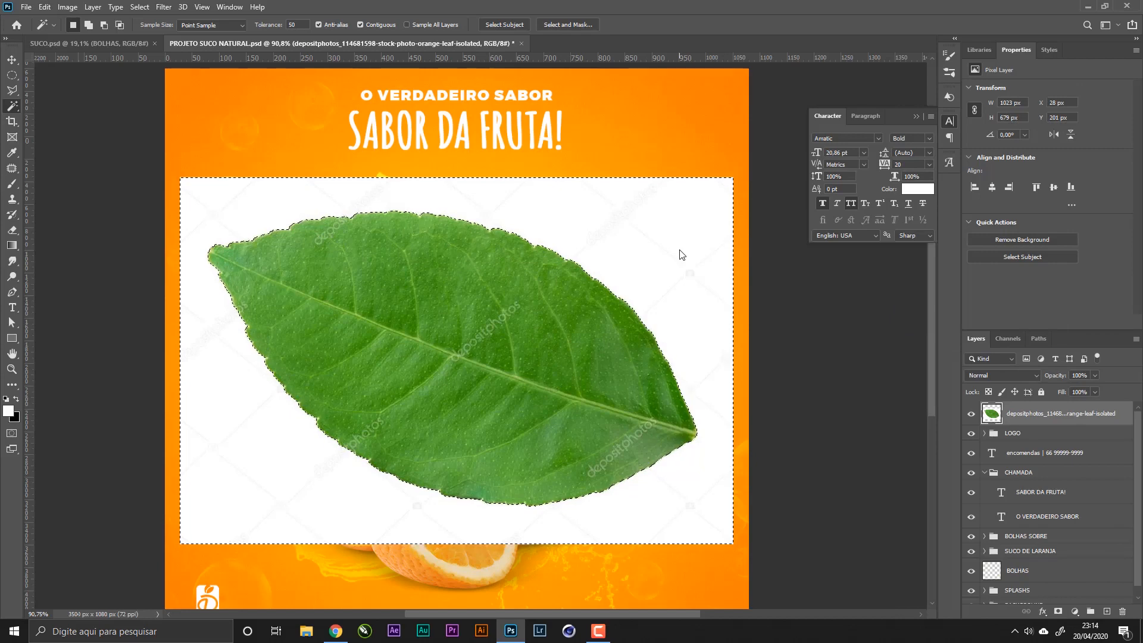
pyautogui.press('Delete')
pyautogui.hotkey('ctrl', 'd')
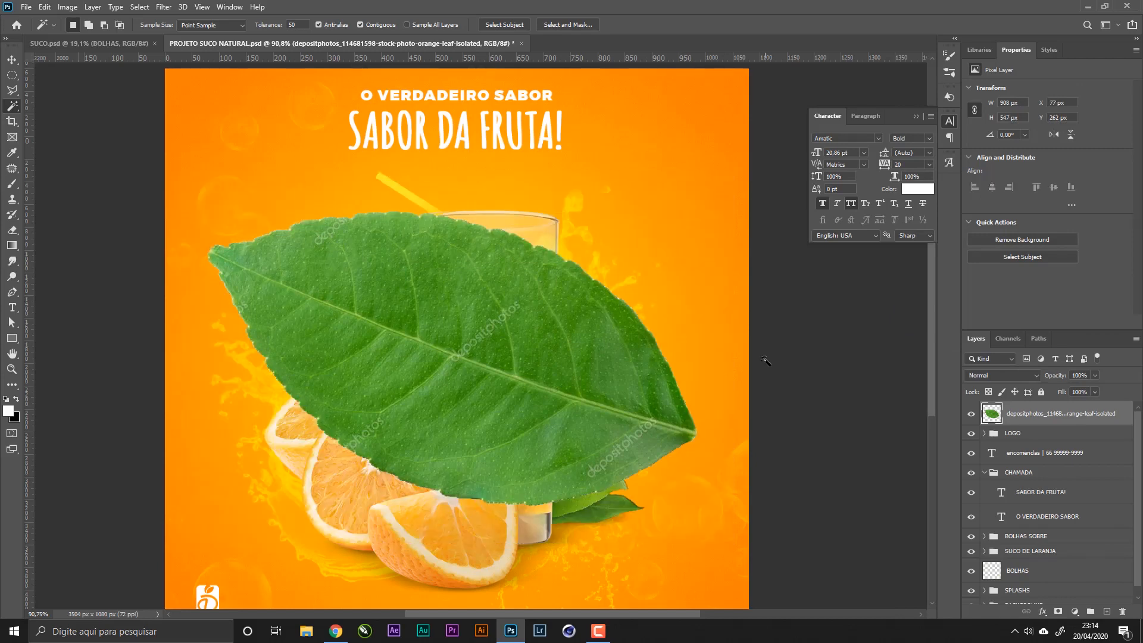
# - Load the leaf layer's outline as a selection, contract it by 1 pixel and invert it
pyautogui.keyDown('ctrl'); pyautogui.click(991, 414); pyautogui.keyUp('ctrl')
pyautogui.click(141, 6)
pyautogui.moveTo(170, 178)
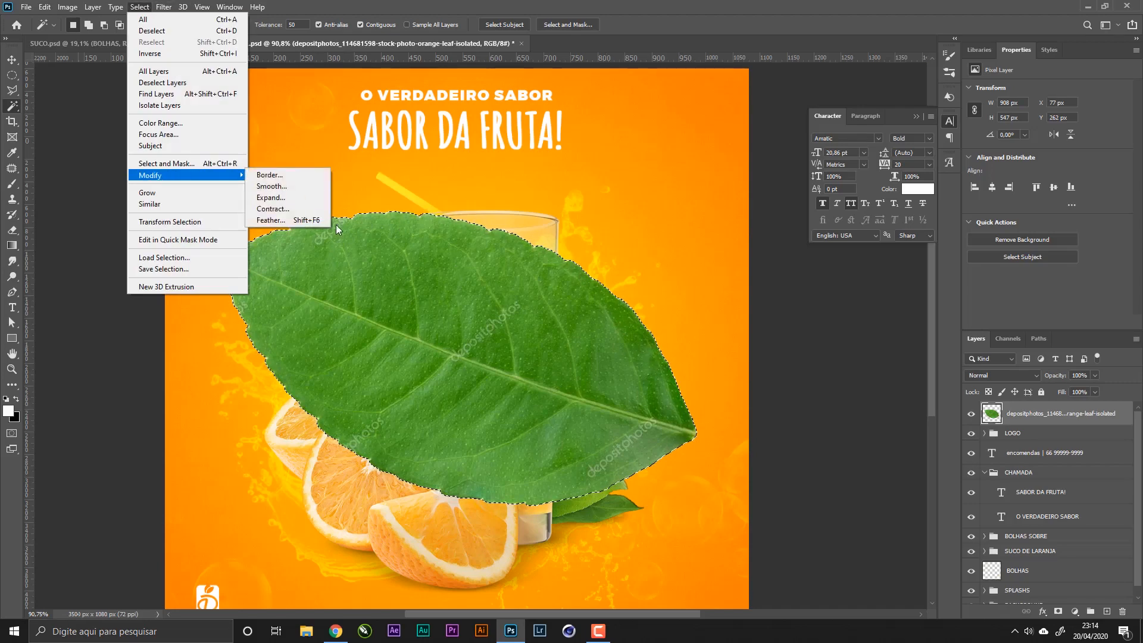
pyautogui.click(309, 207)
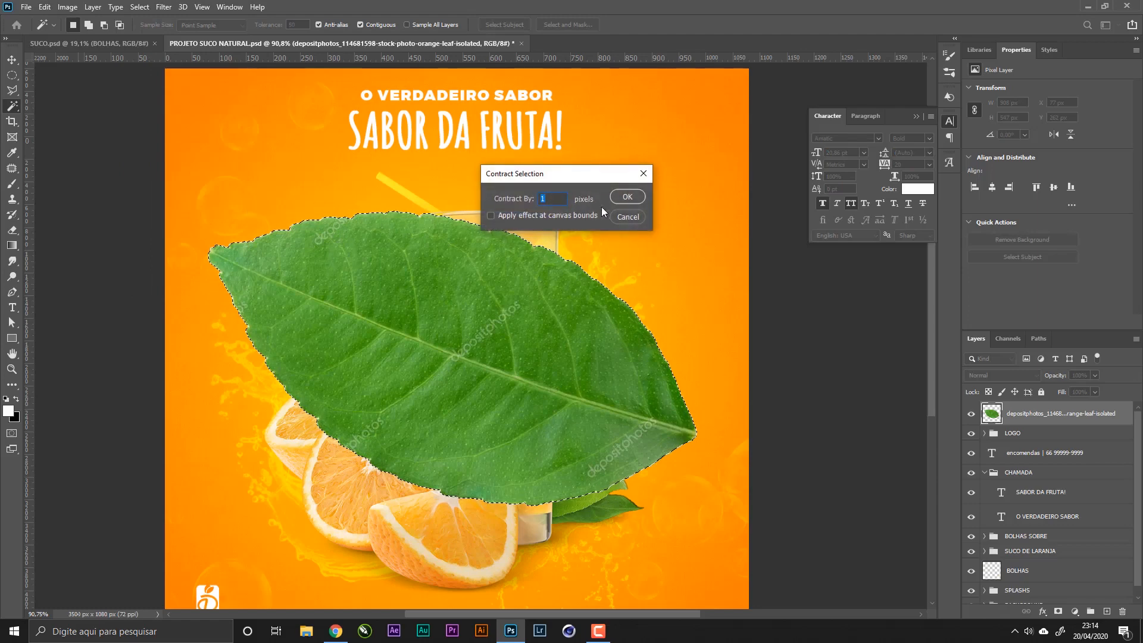
pyautogui.click(631, 197)
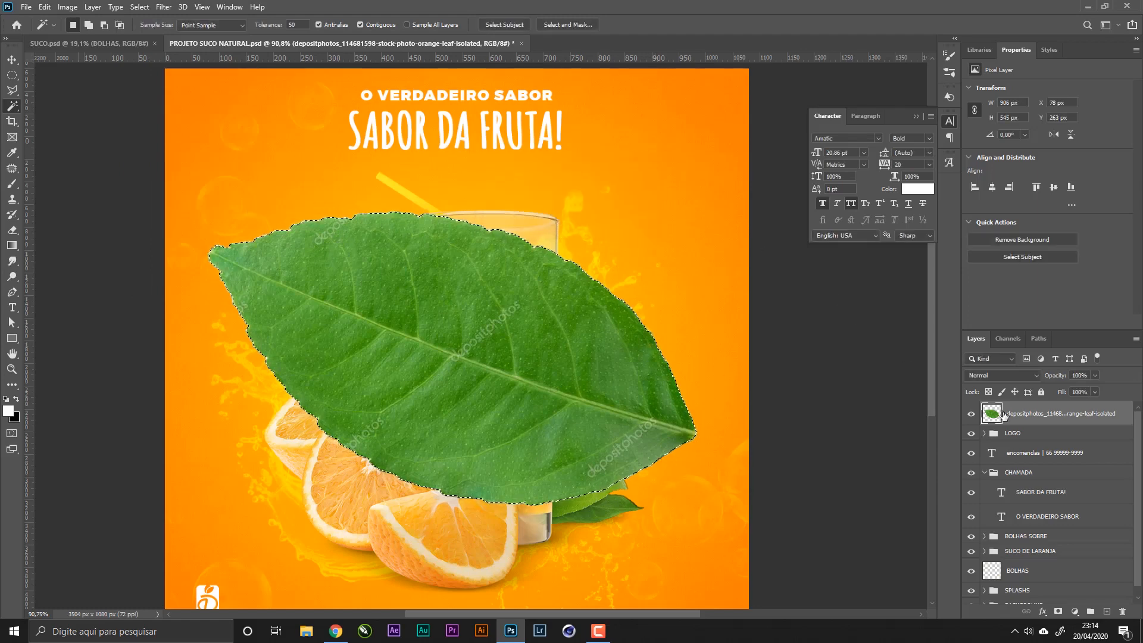
pyautogui.hotkey('ctrl', 'shift', 'i')
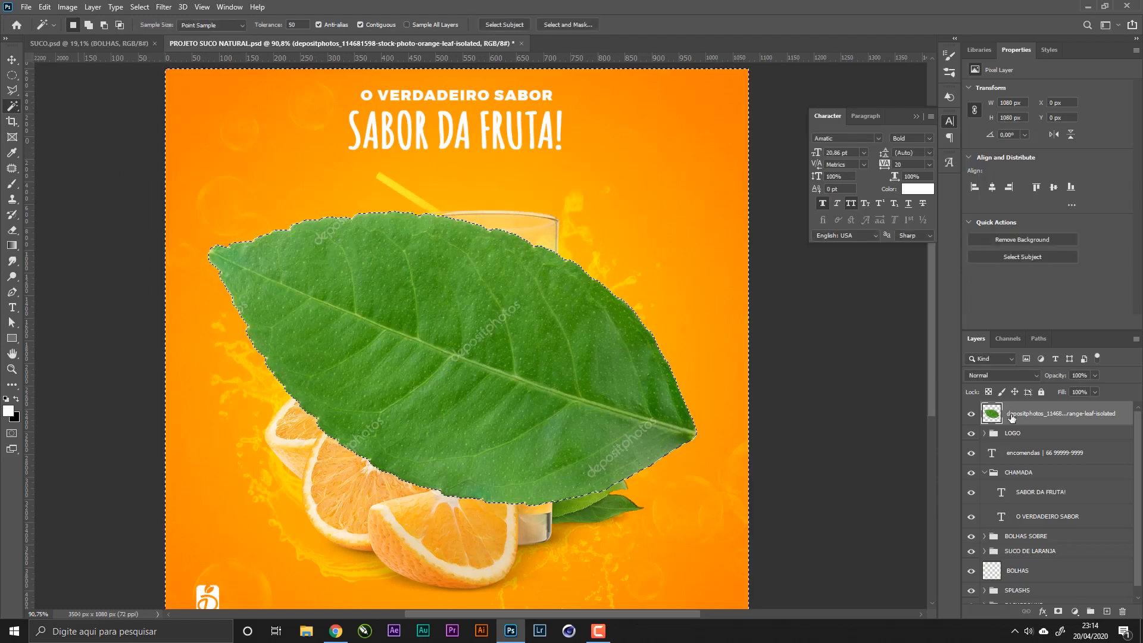
# - Fill the inverted selection around the leaf with black and undo the fill
pyautogui.press('x')
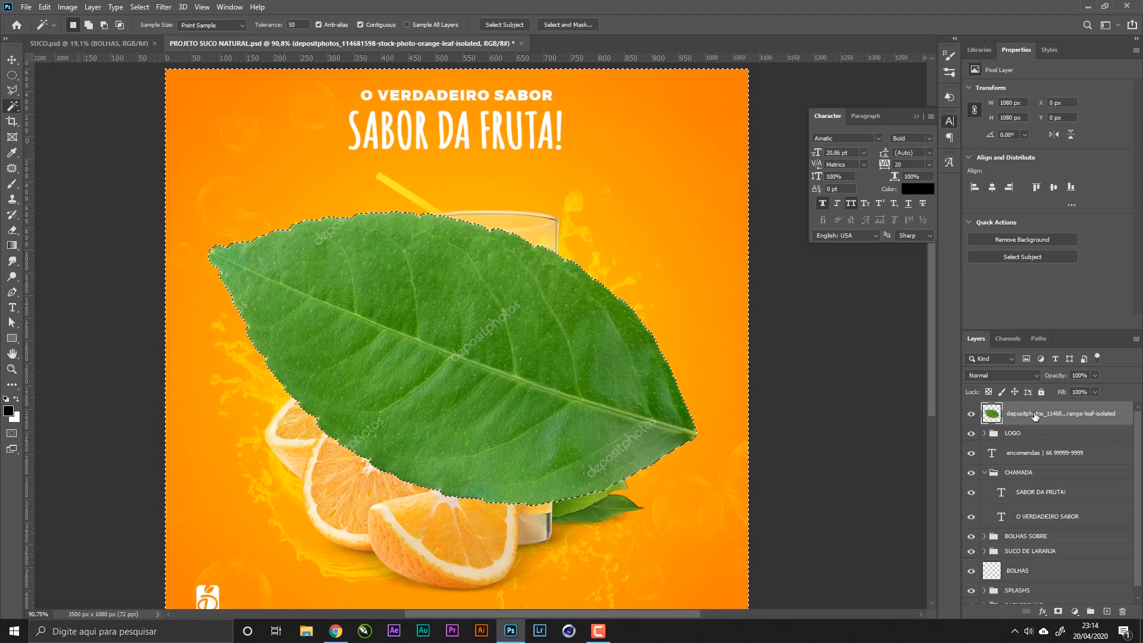
pyautogui.hotkey('alt', 'BackSpace')
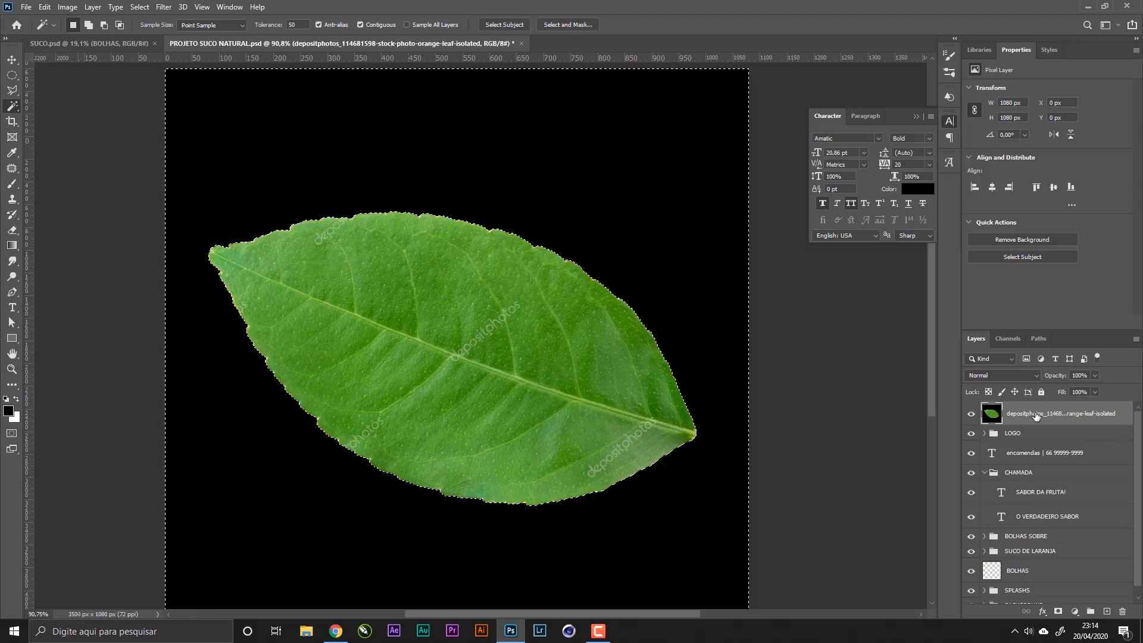
pyautogui.hotkey('ctrl', 'z')
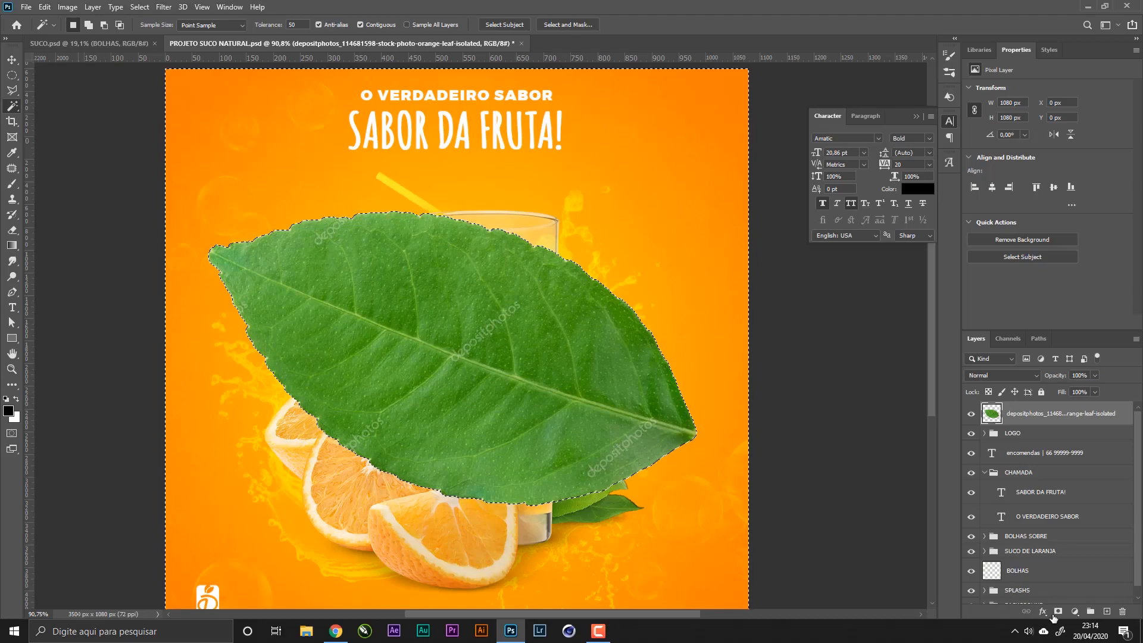
# - Trim the 1-pixel fringe from the leaf's edge with the inverted selection, deselect and save the document
pyautogui.press('z')
pyautogui.moveTo(549, 232); pyautogui.dragTo(647, 262)
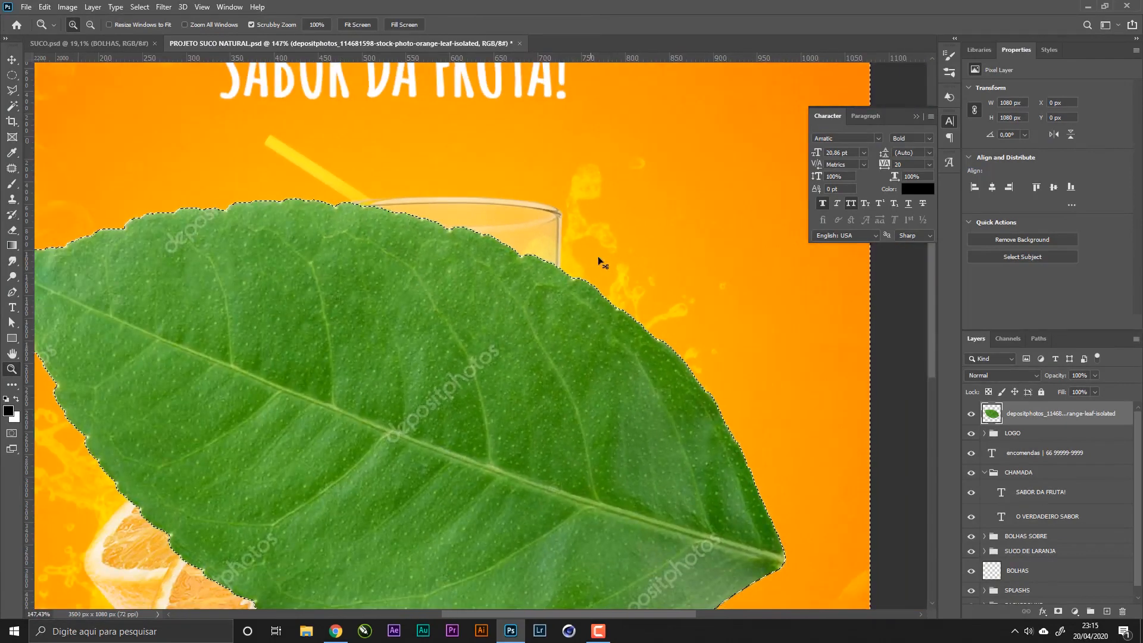
pyautogui.hotkey('ctrl', 'd')
pyautogui.moveTo(382, 201)
pyautogui.mouseDown()
pyautogui.moveTo(416, 211)
pyautogui.moveTo(365, 208)
pyautogui.mouseUp()
pyautogui.hotkey('ctrl', 's')
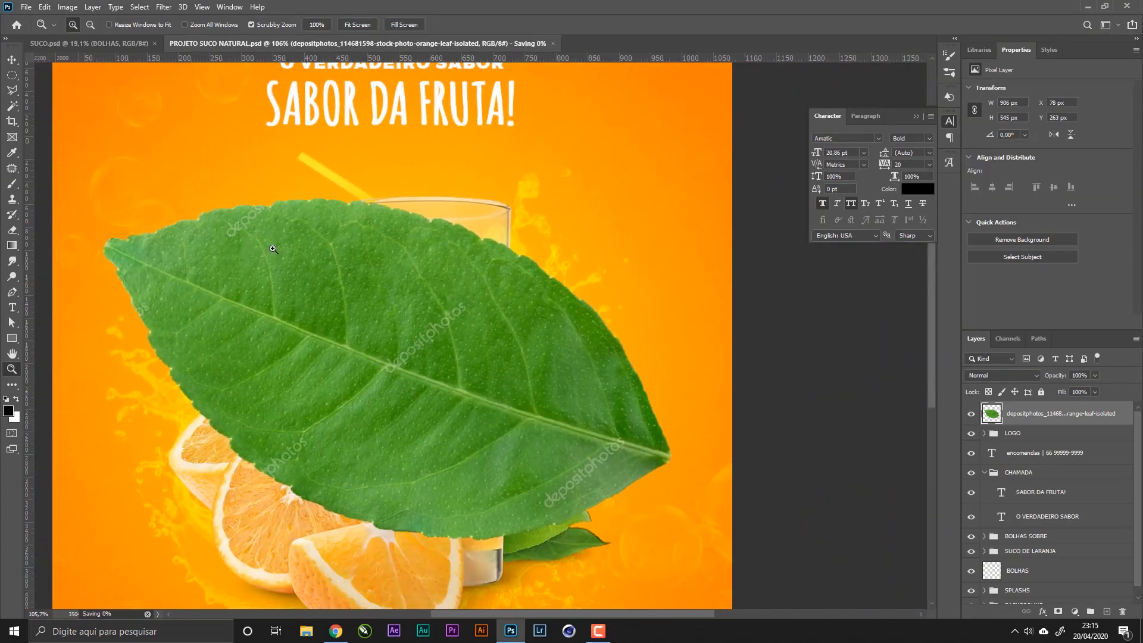
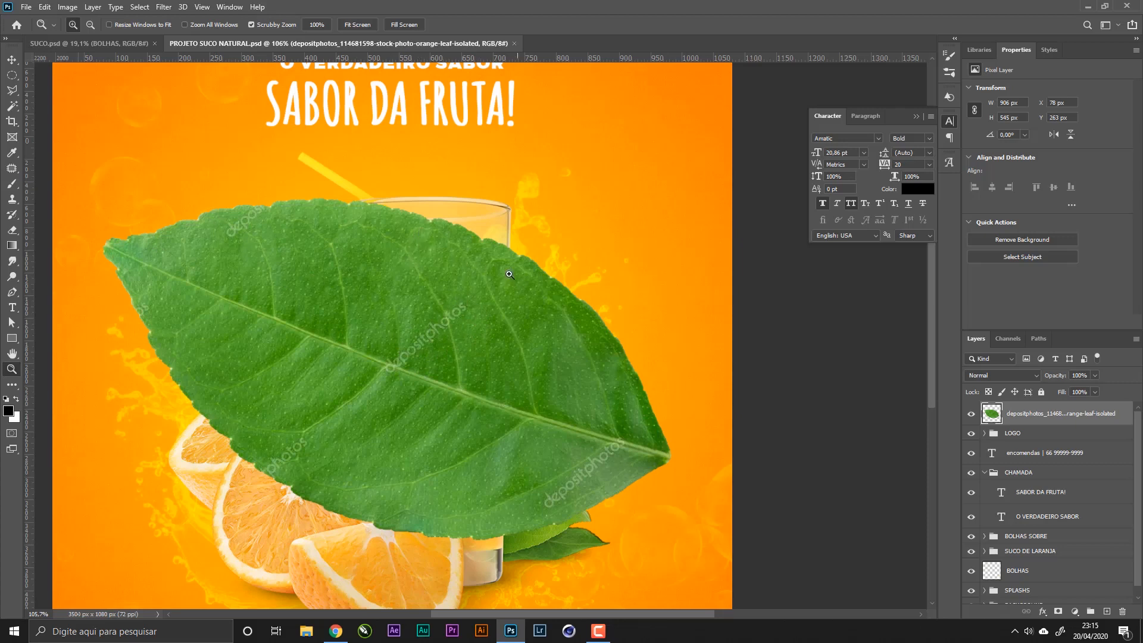
# - Remove the depositphotos watermark near the leaf's upper-left edge with the Patch Tool, using clean leaf texture as the source
pyautogui.click(13, 173)
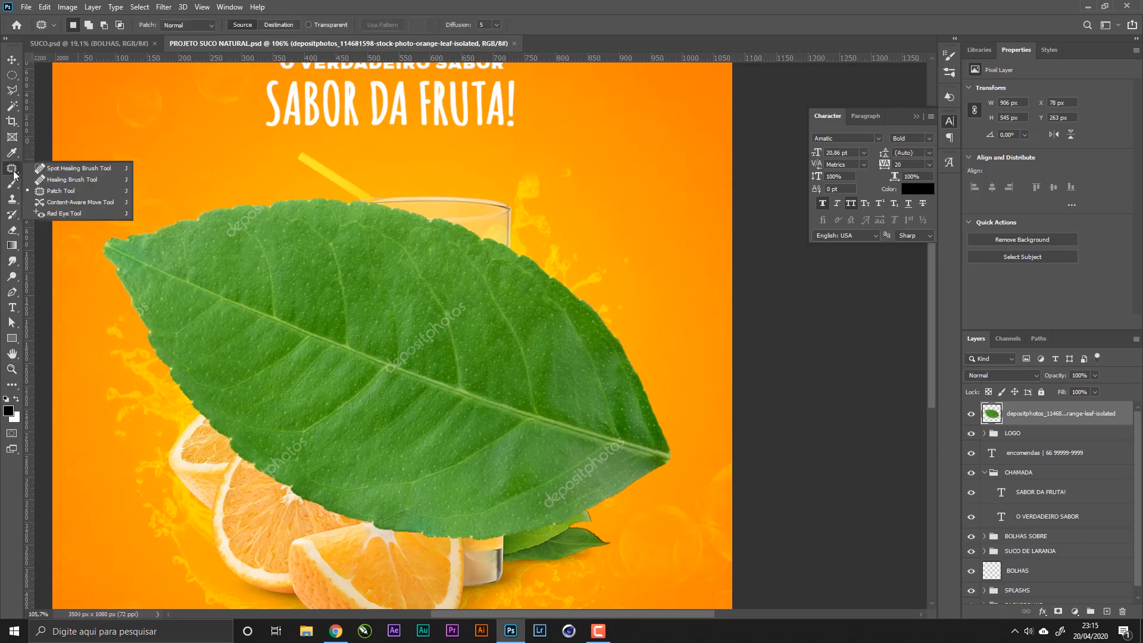
pyautogui.click(70, 195)
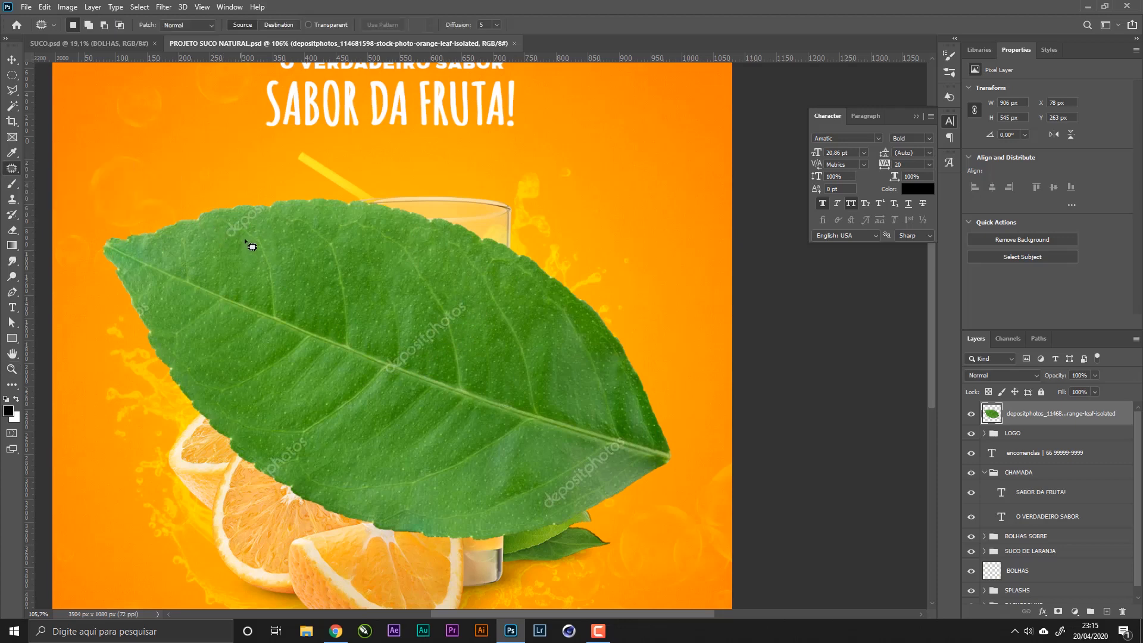
pyautogui.moveTo(233, 242)
pyautogui.mouseDown()
pyautogui.moveTo(262, 206)
pyautogui.moveTo(237, 215)
pyautogui.moveTo(227, 235)
pyautogui.moveTo(236, 241)
pyautogui.mouseUp()
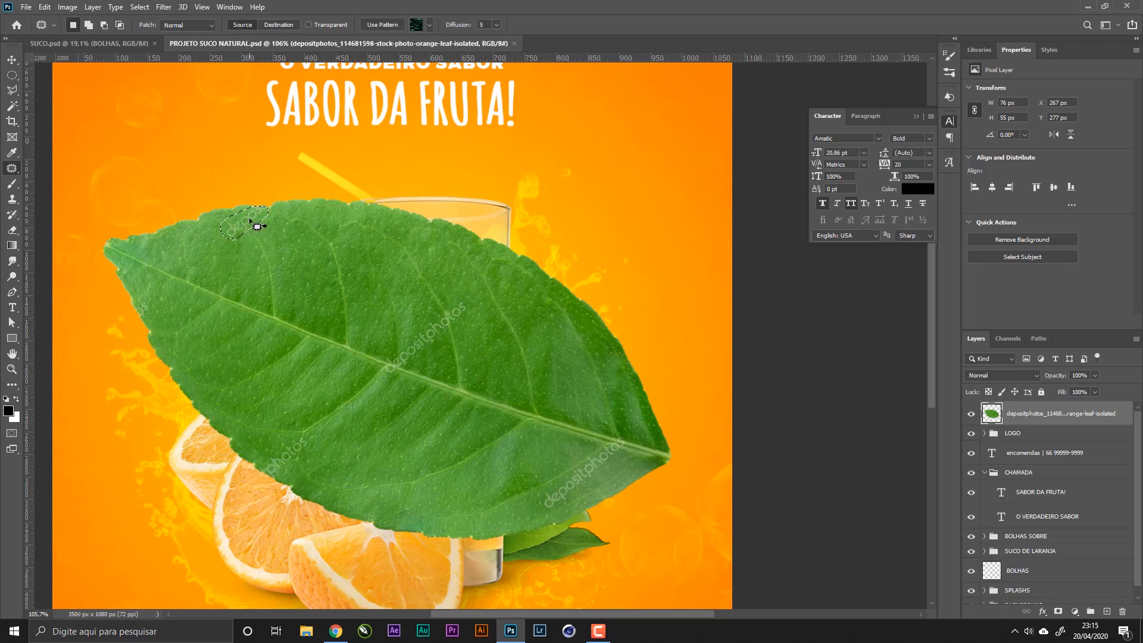
pyautogui.moveTo(257, 226); pyautogui.dragTo(213, 254)
pyautogui.hotkey('ctrl', 'd')
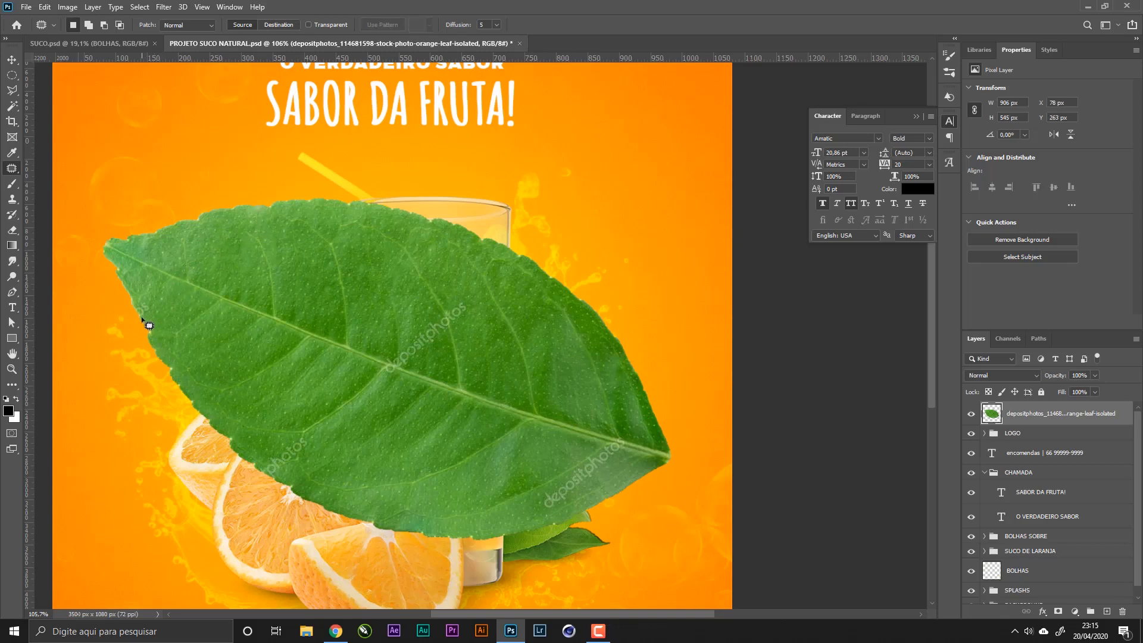
# - Patch out the watermark fragments on the leaf's left edge and lower-left edge with nearby leaf texture
pyautogui.moveTo(142, 319); pyautogui.dragTo(170, 302)
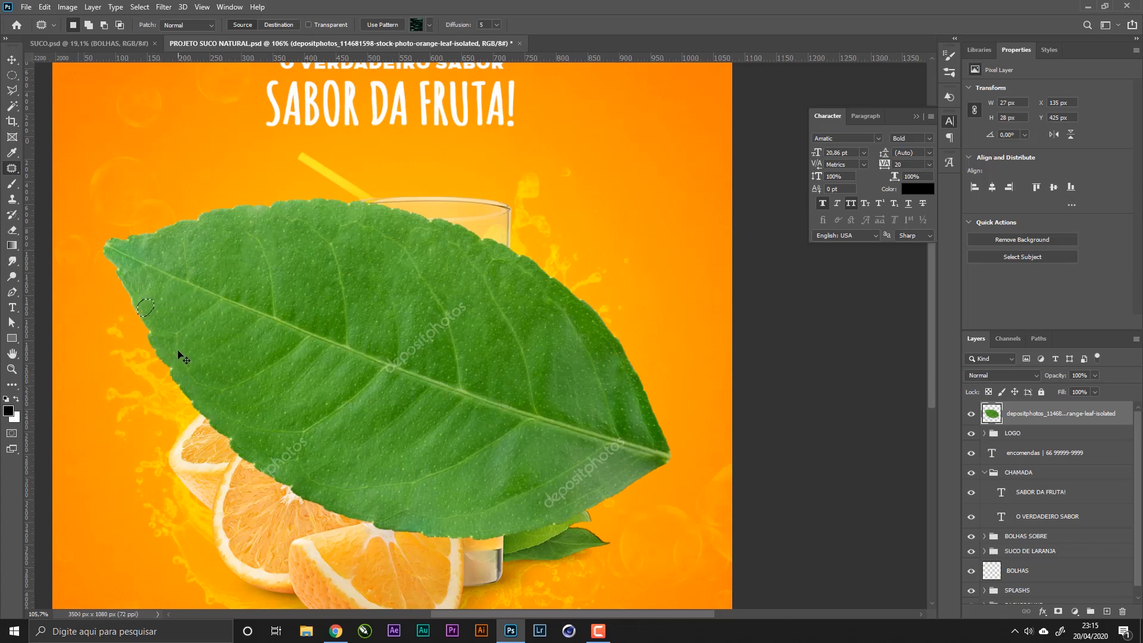
pyautogui.hotkey('ctrl', 'd')
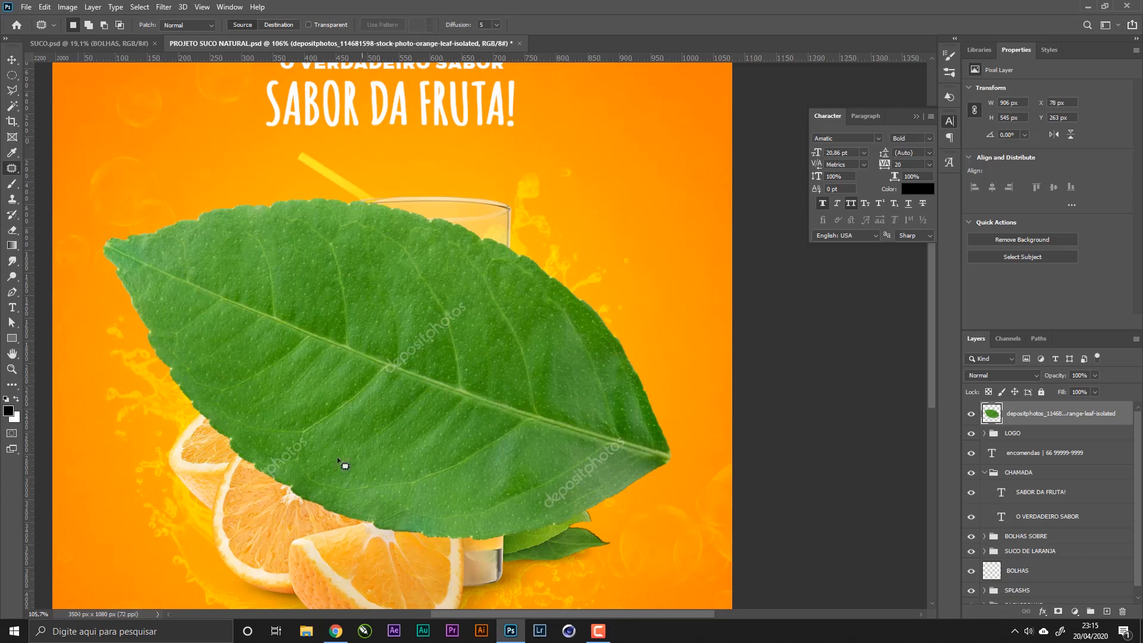
pyautogui.moveTo(277, 478)
pyautogui.mouseDown()
pyautogui.moveTo(307, 436)
pyautogui.moveTo(261, 464)
pyautogui.moveTo(279, 481)
pyautogui.moveTo(310, 475)
pyautogui.mouseUp()
pyautogui.hotkey('ctrl', 'd')
# - Patch out the watermark on the leaf's lower-right area and its leftover mark on the midrib near the stem end
pyautogui.moveTo(589, 459)
pyautogui.mouseDown()
pyautogui.moveTo(541, 503)
pyautogui.moveTo(562, 511)
pyautogui.moveTo(619, 460)
pyautogui.moveTo(589, 460)
pyautogui.moveTo(556, 485)
pyautogui.moveTo(529, 476)
pyautogui.mouseUp()
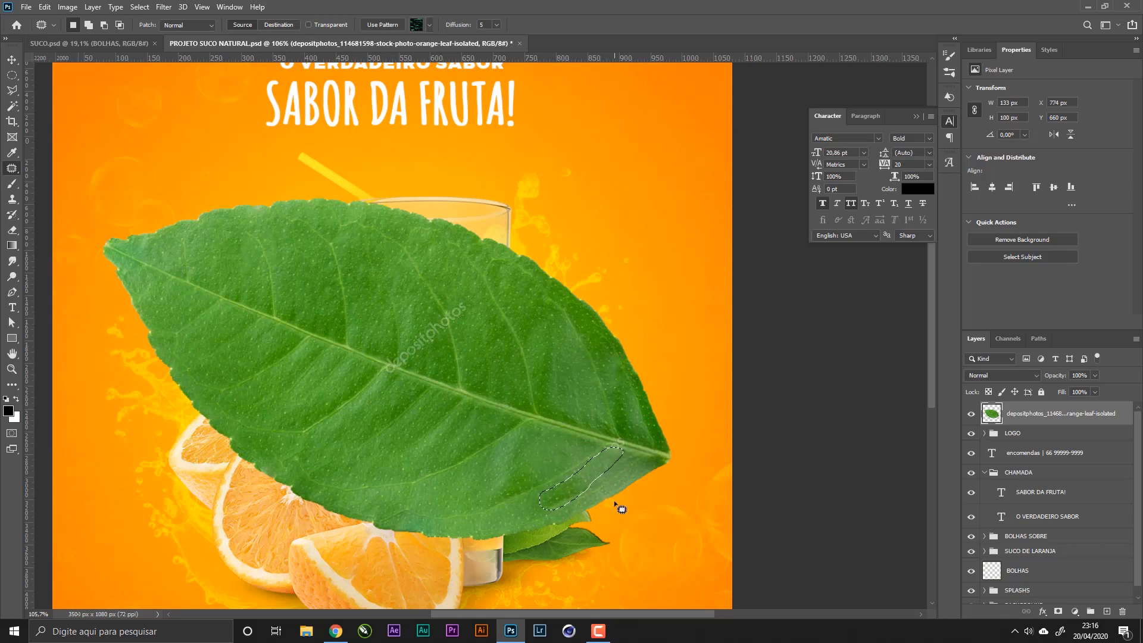
pyautogui.hotkey('ctrl', 'd')
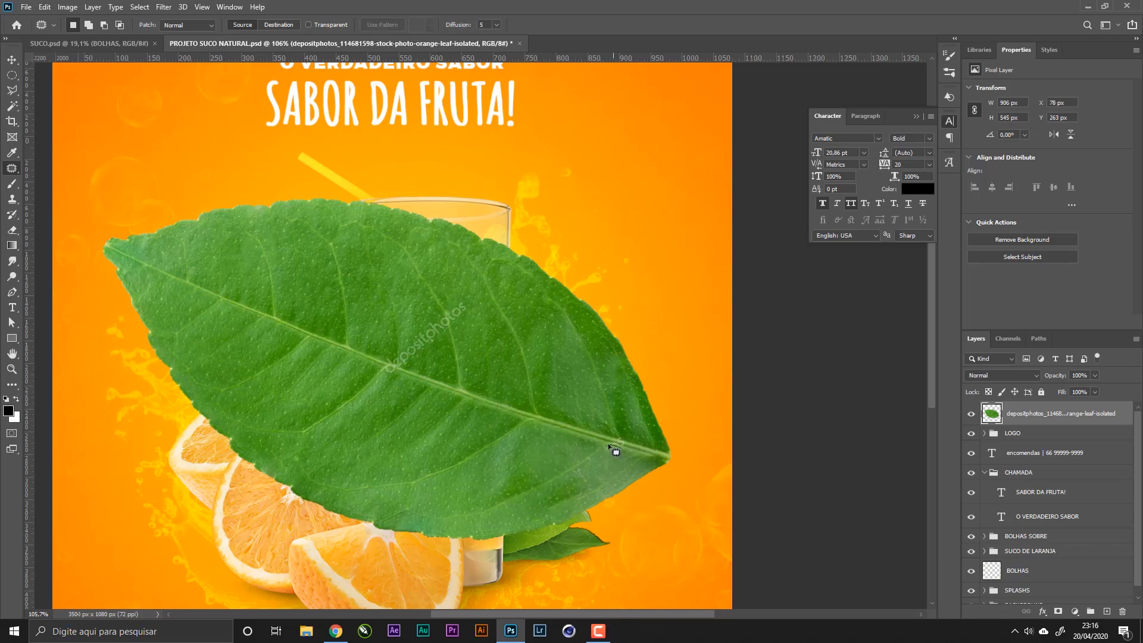
pyautogui.moveTo(607, 455); pyautogui.dragTo(612, 446)
pyautogui.moveTo(611, 447)
pyautogui.mouseDown()
pyautogui.moveTo(604, 463)
pyautogui.moveTo(609, 437)
pyautogui.moveTo(625, 445)
pyautogui.moveTo(591, 439)
pyautogui.mouseUp()
pyautogui.hotkey('ctrl', 'd')
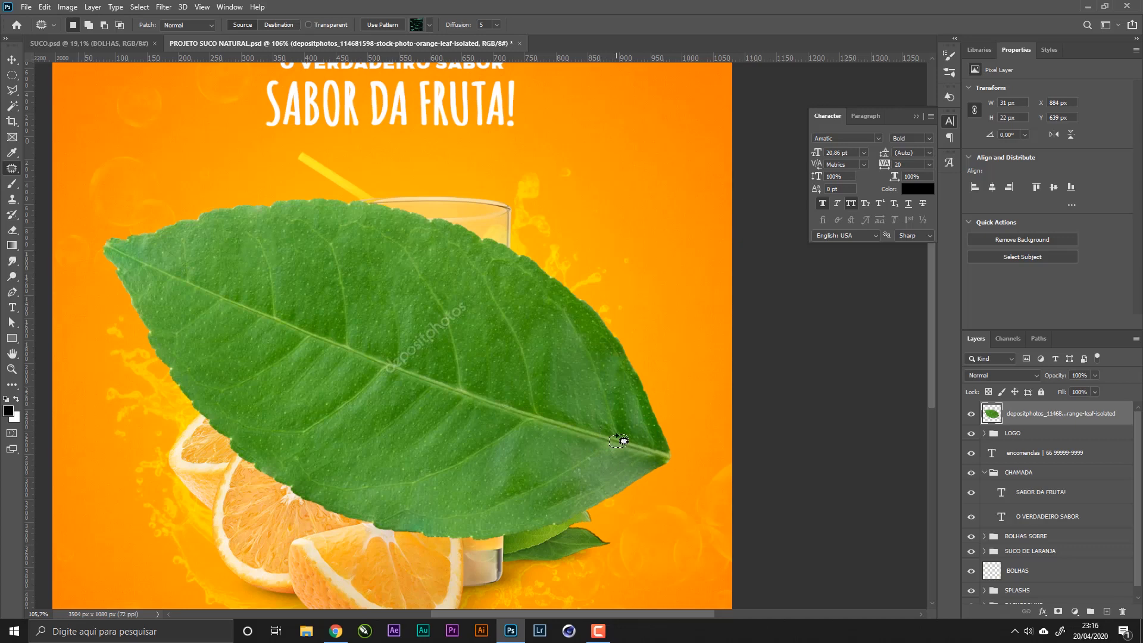
pyautogui.hotkey('ctrl', 'd')
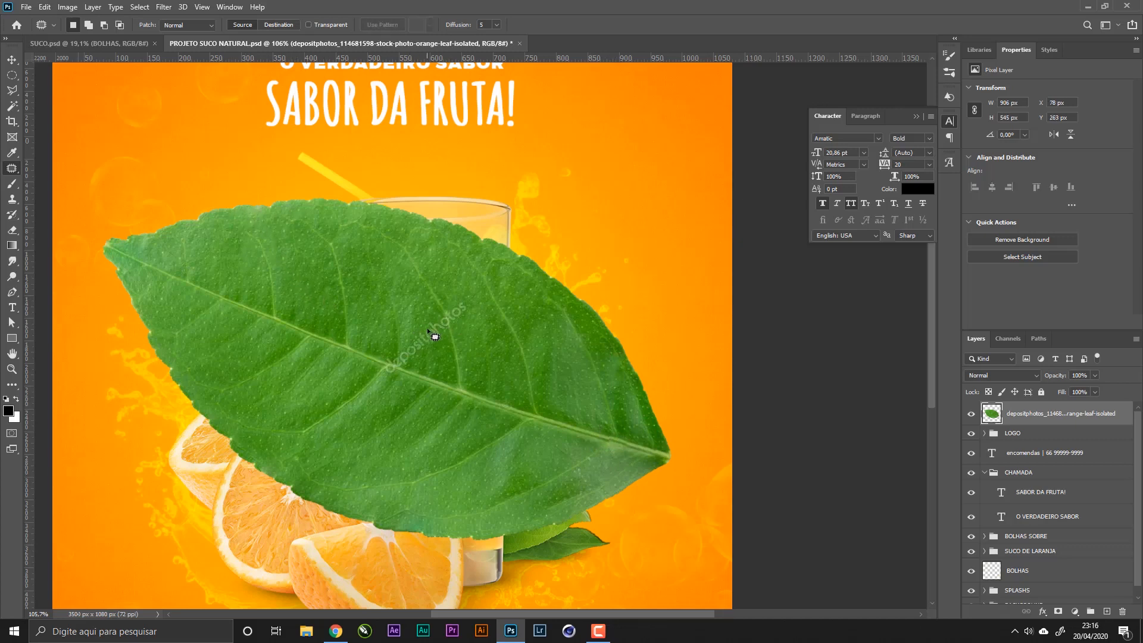
# - Patch out the central depositphotos watermark and its remnant on the leaf's midrib, and save the document
pyautogui.moveTo(426, 325)
pyautogui.mouseDown()
pyautogui.moveTo(458, 300)
pyautogui.moveTo(467, 307)
pyautogui.moveTo(407, 364)
pyautogui.moveTo(391, 363)
pyautogui.moveTo(413, 327)
pyautogui.mouseUp()
pyautogui.hotkey('ctrl', 'd')
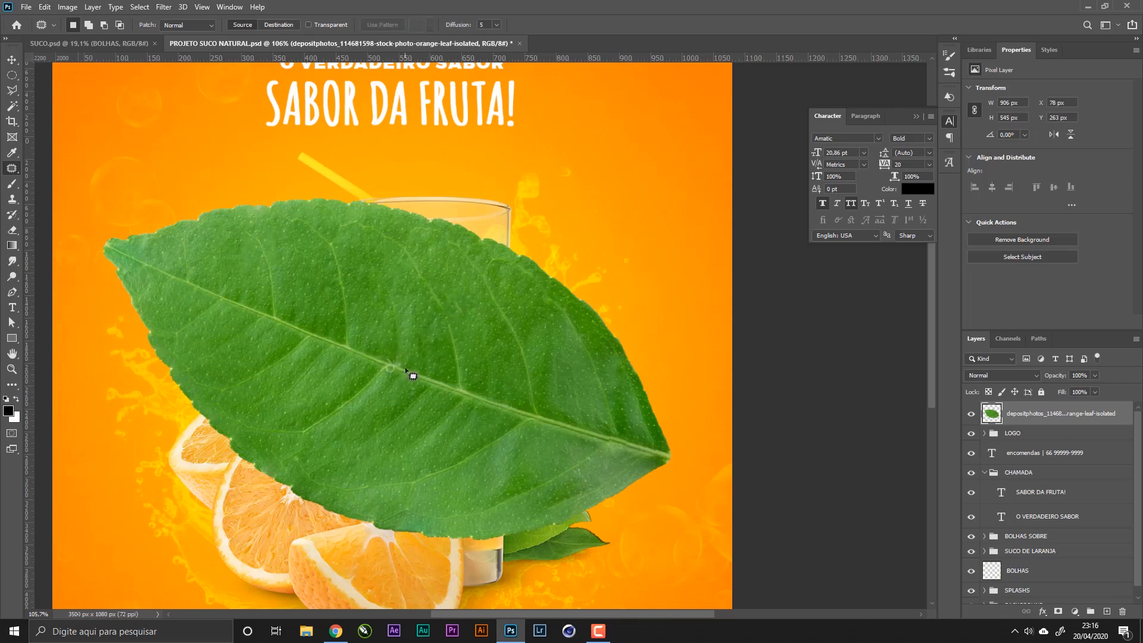
pyautogui.moveTo(405, 369)
pyautogui.mouseDown()
pyautogui.moveTo(378, 367)
pyautogui.moveTo(389, 359)
pyautogui.moveTo(401, 365)
pyautogui.moveTo(389, 371)
pyautogui.moveTo(418, 379)
pyautogui.moveTo(350, 353)
pyautogui.mouseUp()
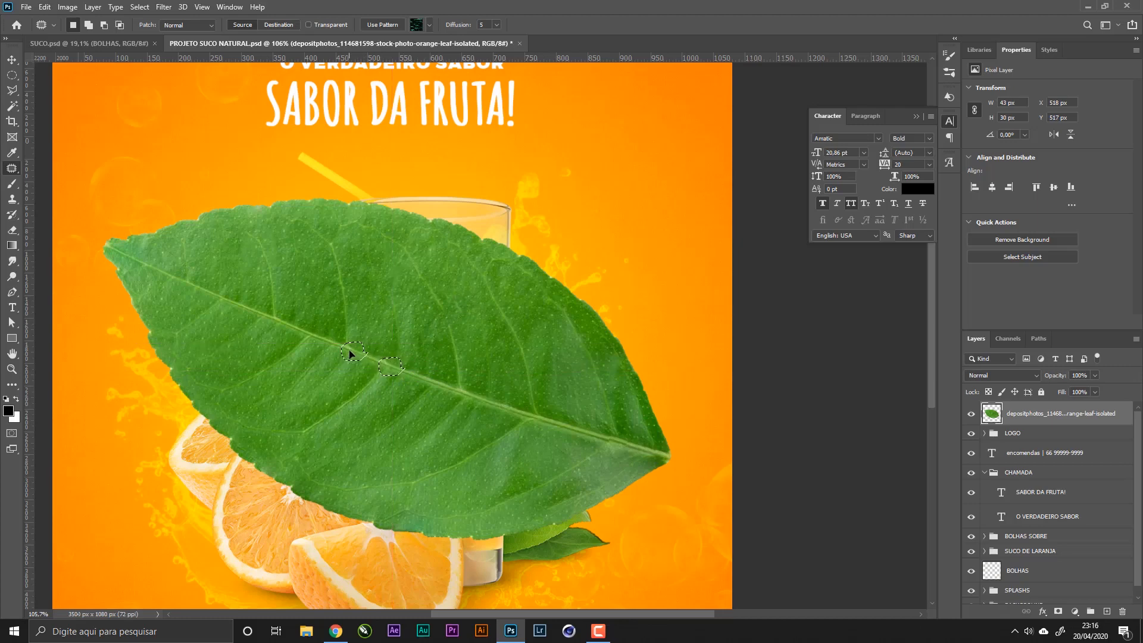
pyautogui.hotkey('ctrl', 'd')
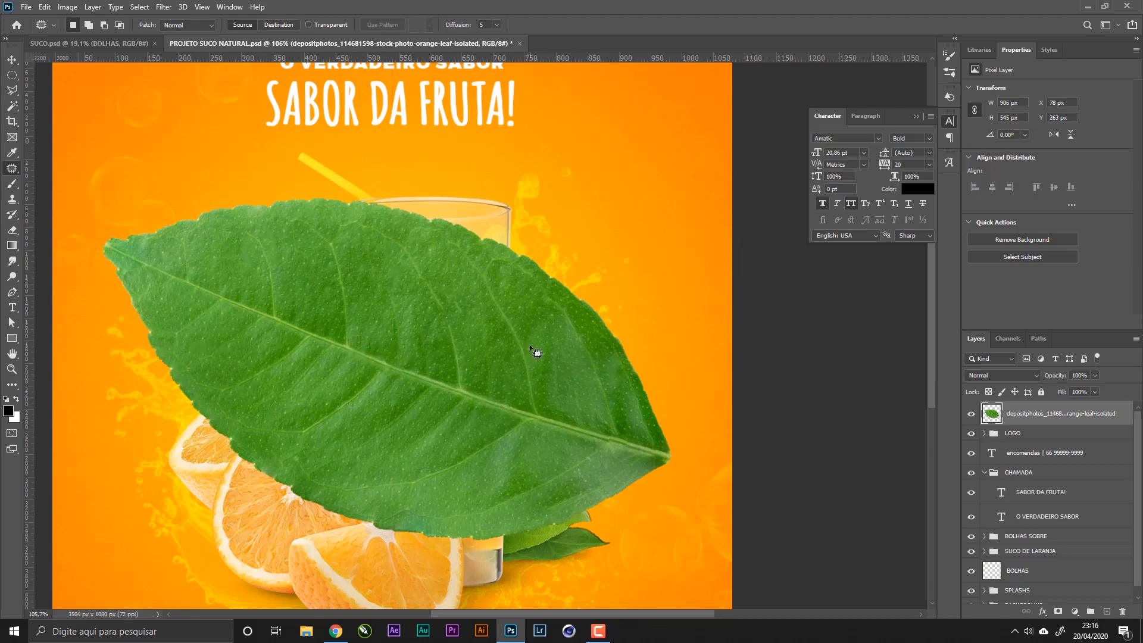
pyautogui.press('z')
pyautogui.hotkey('ctrl', '0')
pyautogui.moveTo(431, 337); pyautogui.dragTo(455, 331)
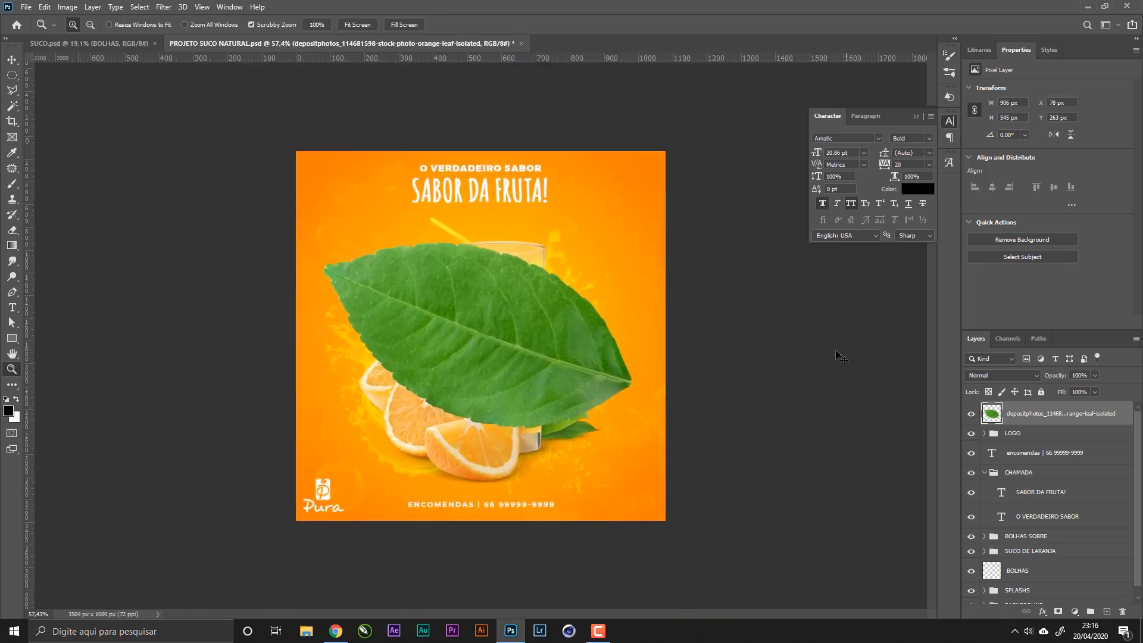
pyautogui.hotkey('ctrl', 's')
pyautogui.press('v')
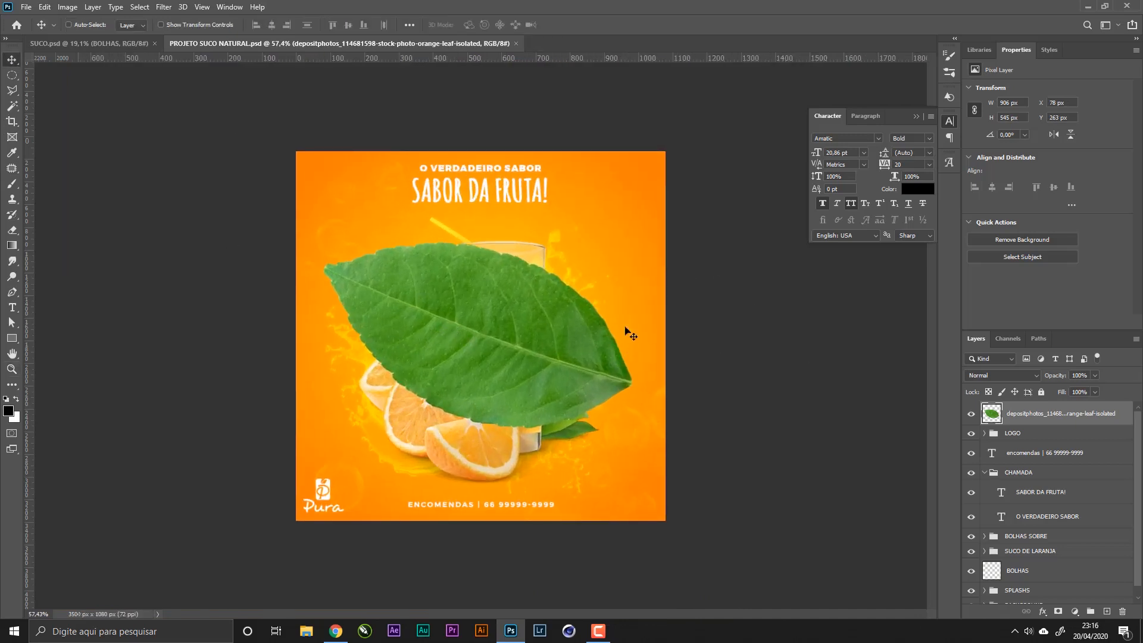
# - Convert the cleaned leaf layer to a Smart Object and rename it FOLHAS
pyautogui.rightClick(1043, 417)
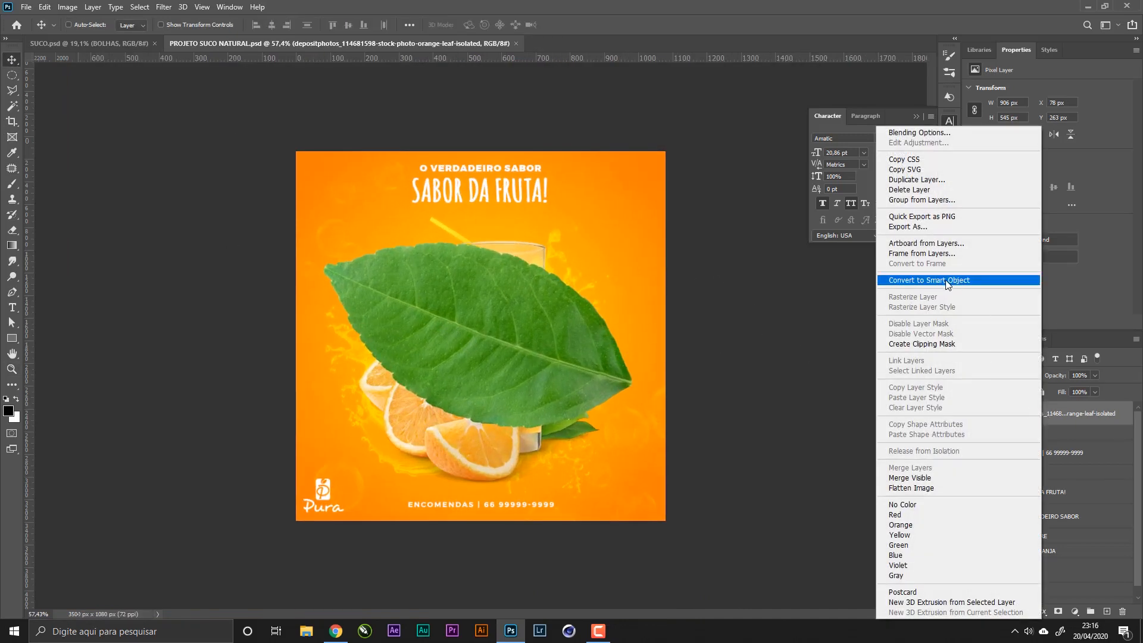
pyautogui.click(967, 283)
pyautogui.doubleClick(1043, 414)
pyautogui.write('FOL')
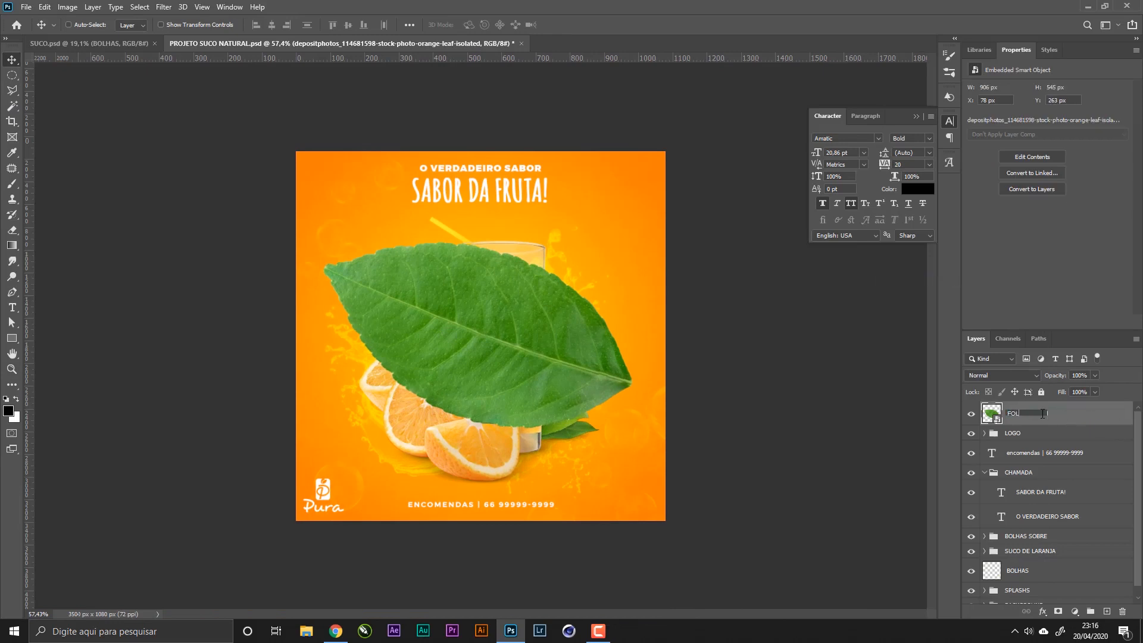
pyautogui.write('HAS')
pyautogui.press('Return')
pyautogui.click(69, 25)
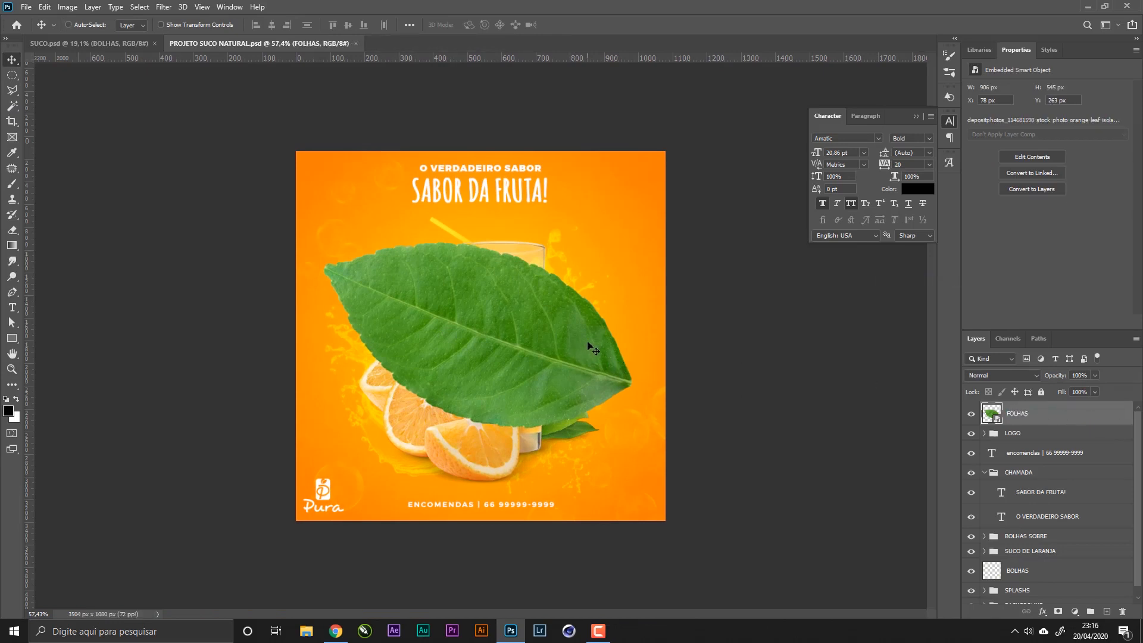
# - Scale the leaf down to about 336 × 202 px, save, and position it over the glass's upper-right side
pyautogui.hotkey('ctrl', 't')
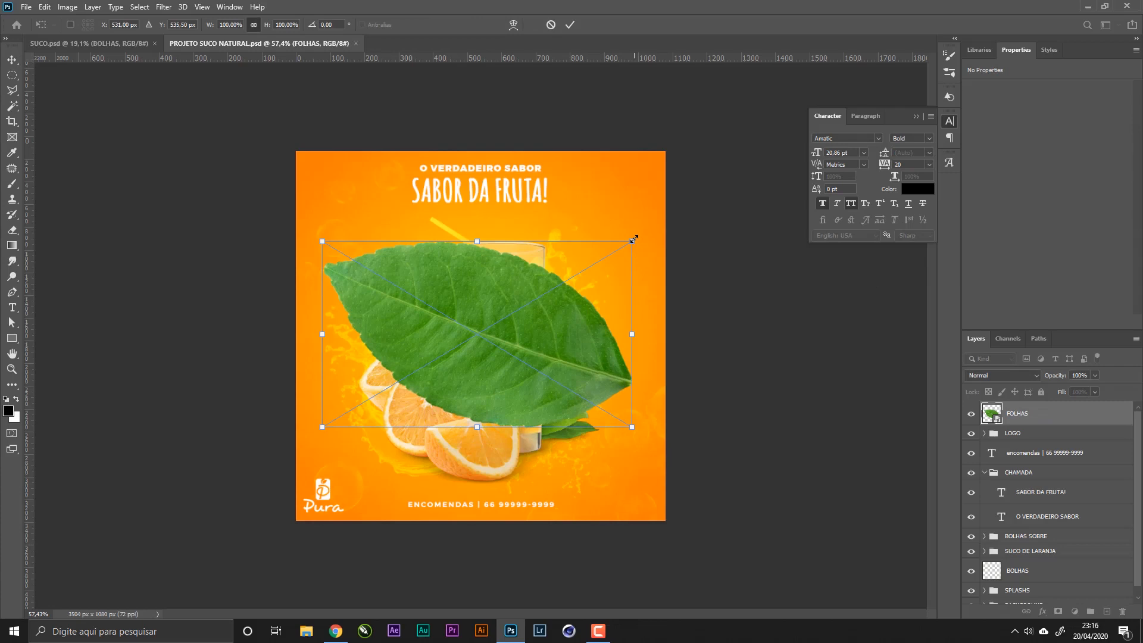
pyautogui.moveTo(634, 239); pyautogui.dragTo(572, 326)
pyautogui.press('Return')
pyautogui.hotkey('ctrl', 's')
pyautogui.press('z')
pyautogui.moveTo(601, 434); pyautogui.dragTo(625, 433)
pyautogui.press('v')
pyautogui.moveTo(552, 265); pyautogui.dragTo(633, 245)
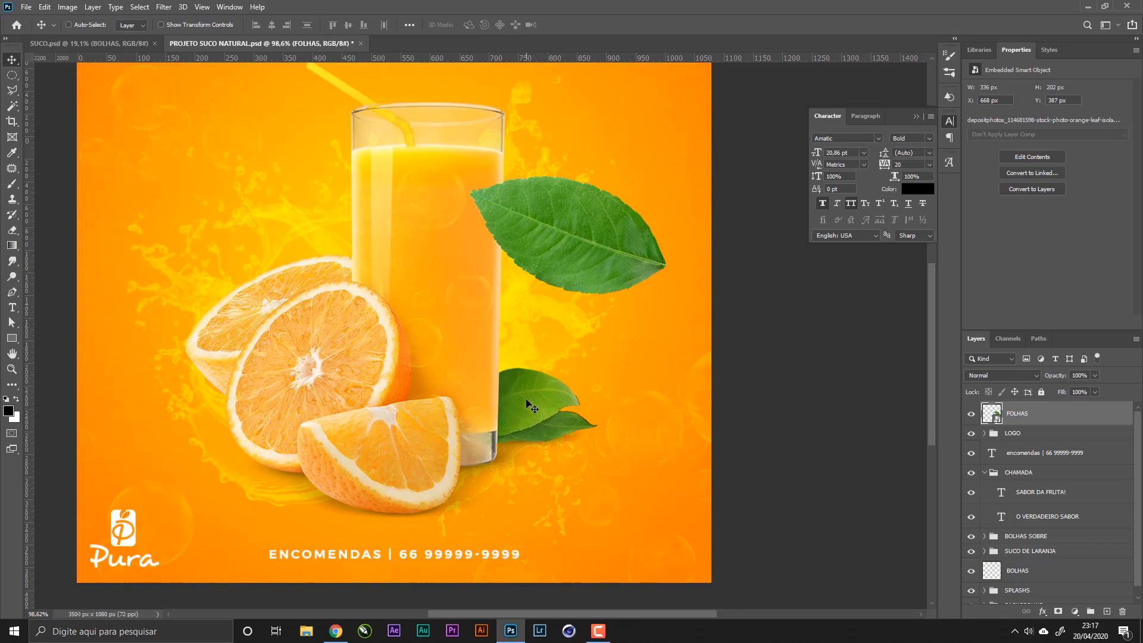
pyautogui.moveTo(589, 250); pyautogui.dragTo(560, 238)
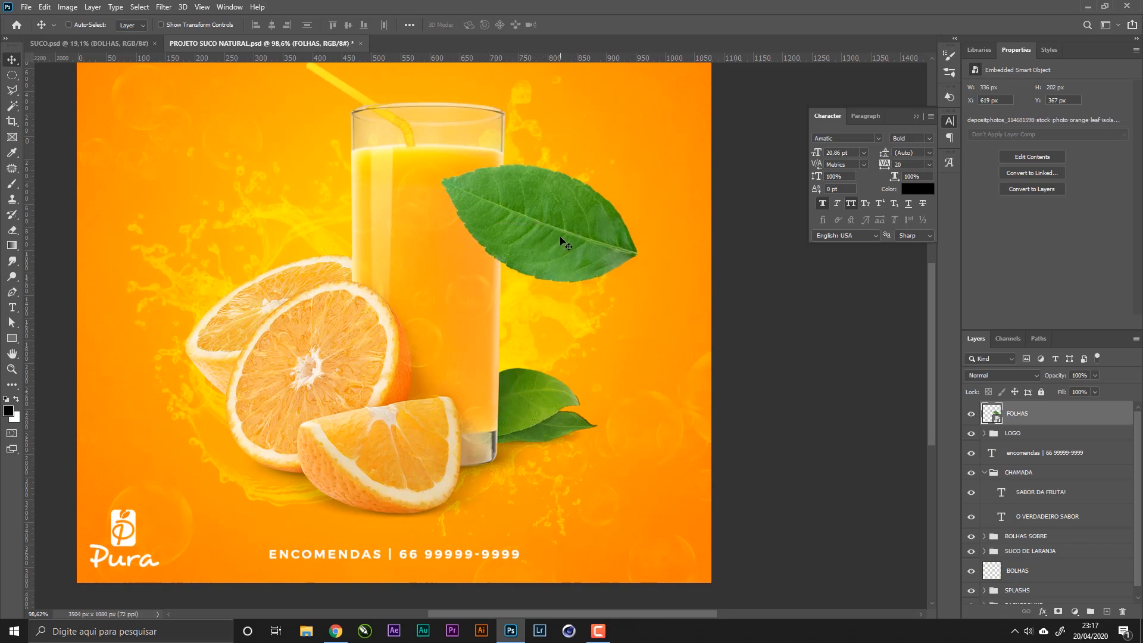
# - Apply Color Balance to the leaf's midtones with +2 towards red and -26 towards yellow
pyautogui.click(67, 8)
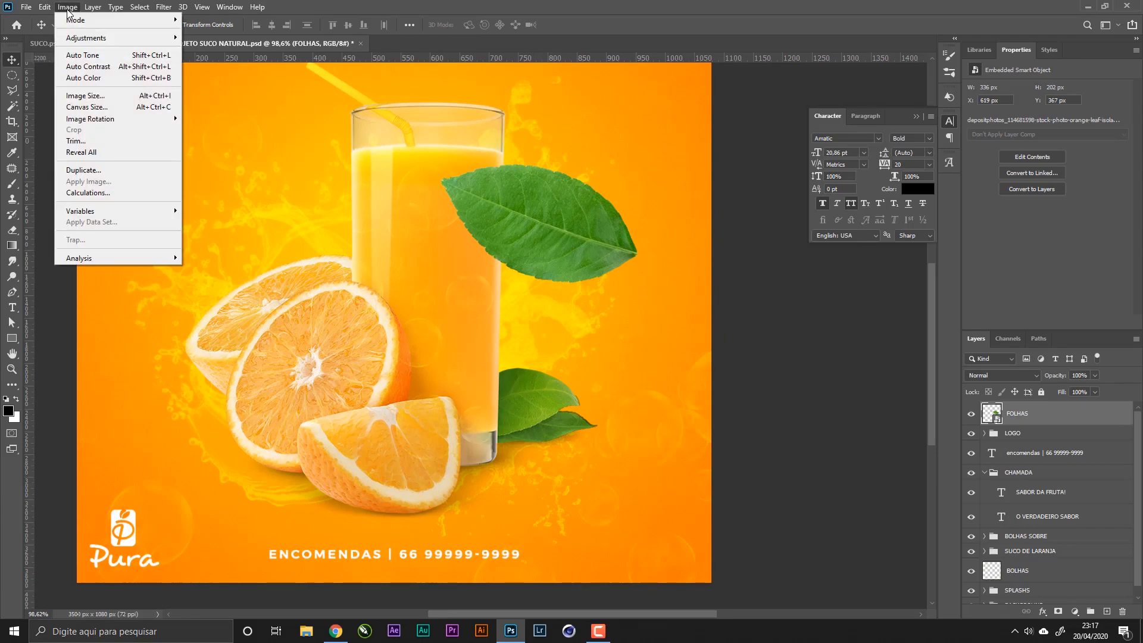
pyautogui.moveTo(86, 40)
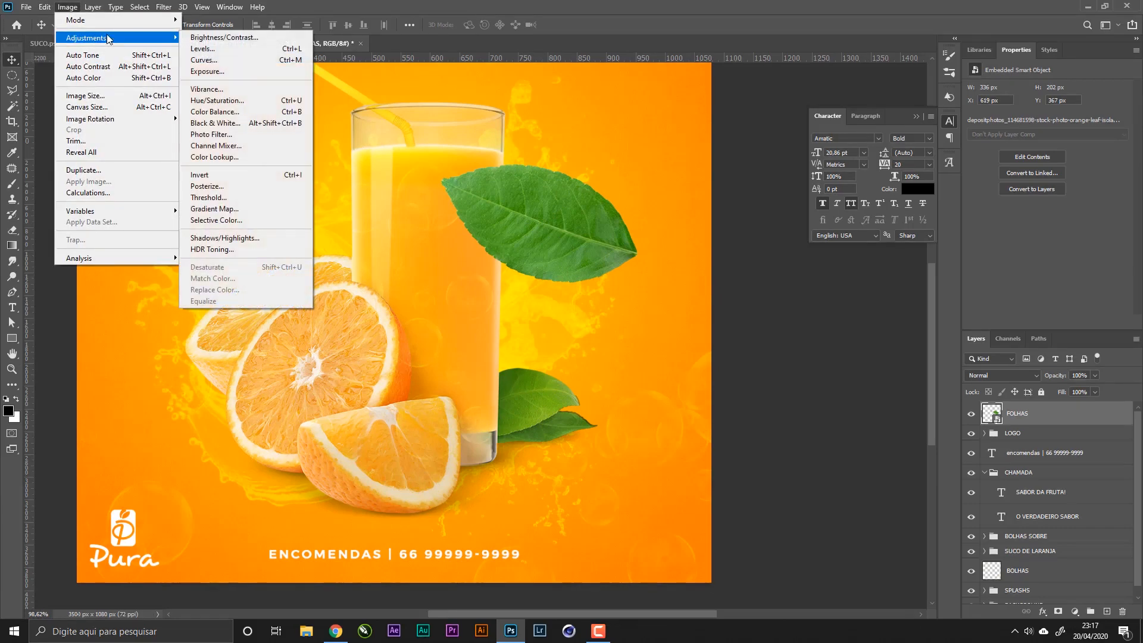
pyautogui.click(240, 112)
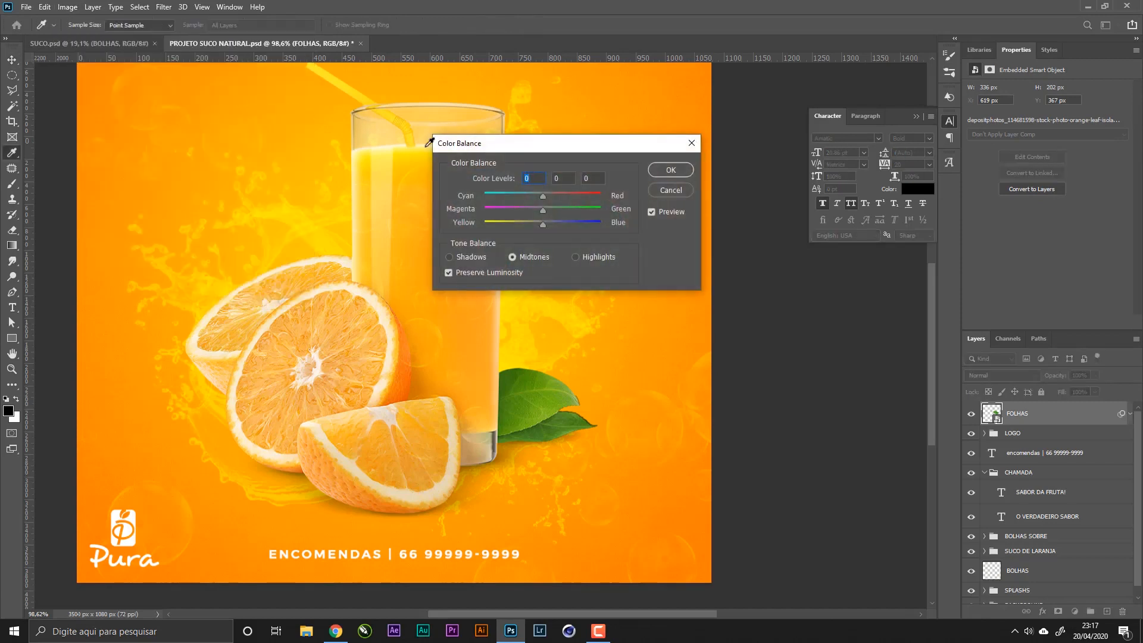
pyautogui.moveTo(582, 153); pyautogui.dragTo(313, 154)
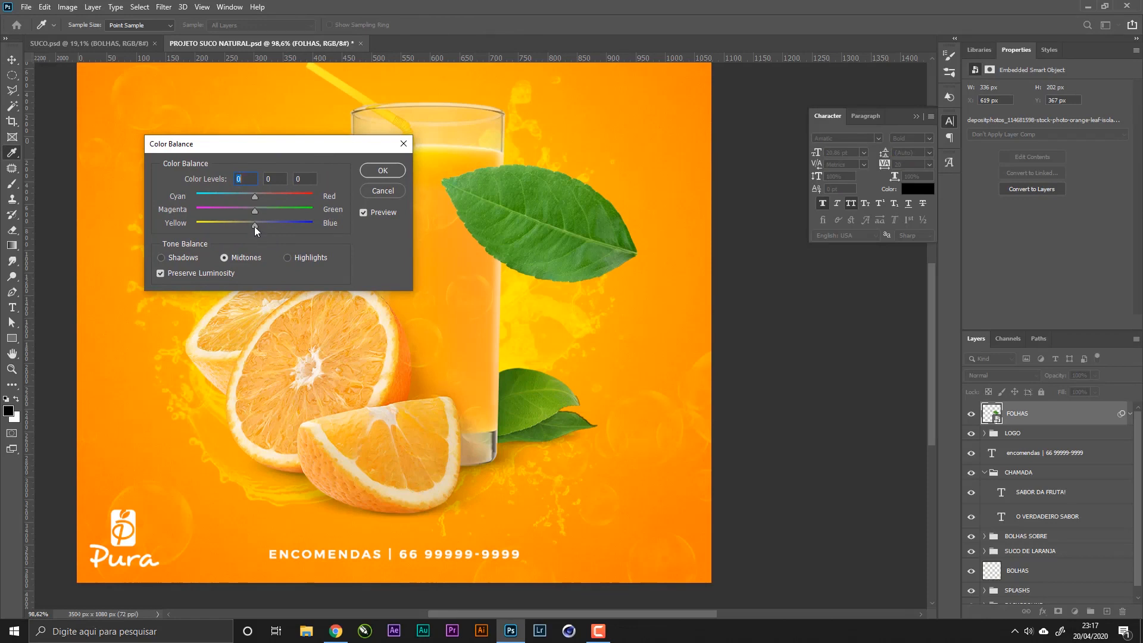
pyautogui.moveTo(252, 226); pyautogui.dragTo(245, 227)
pyautogui.moveTo(241, 226); pyautogui.dragTo(241, 226)
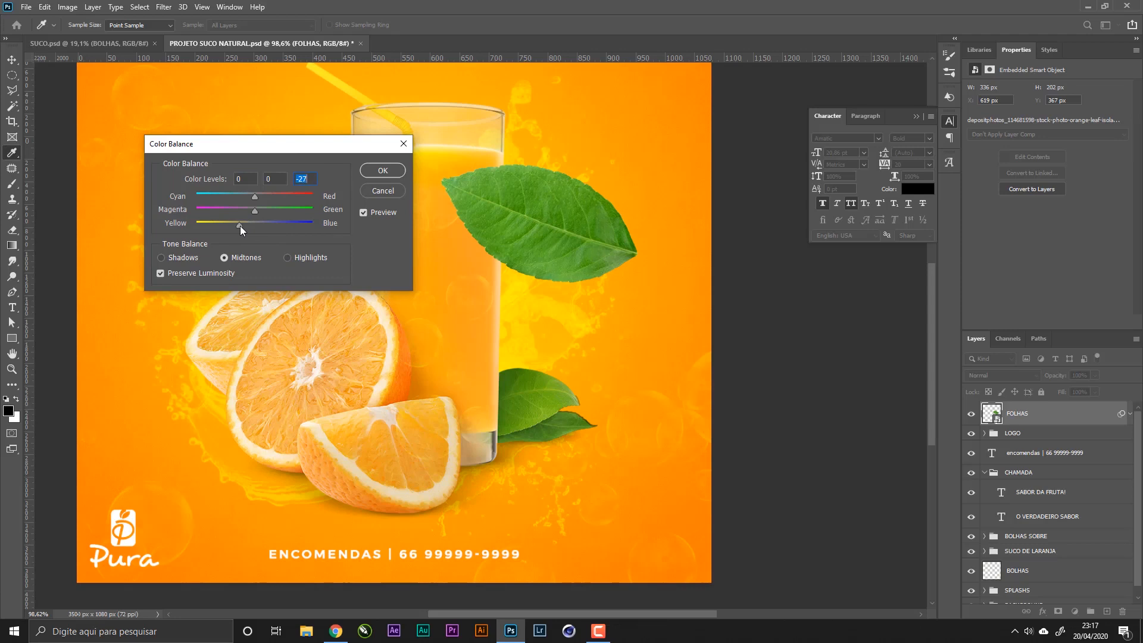
pyautogui.click(256, 196)
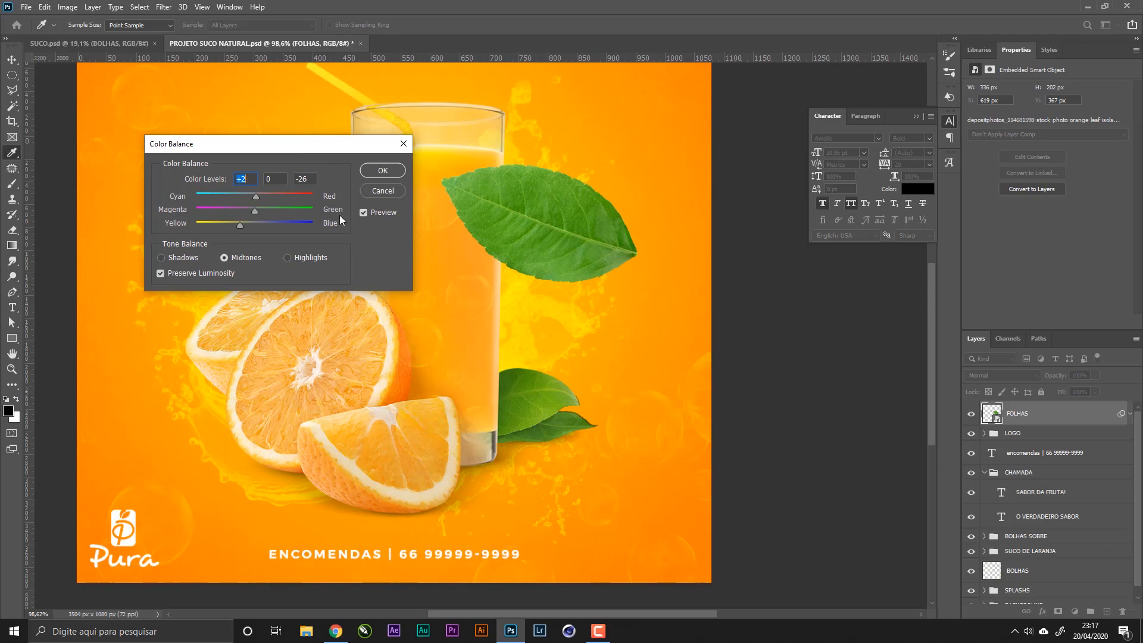
pyautogui.click(392, 172)
pyautogui.press('v')
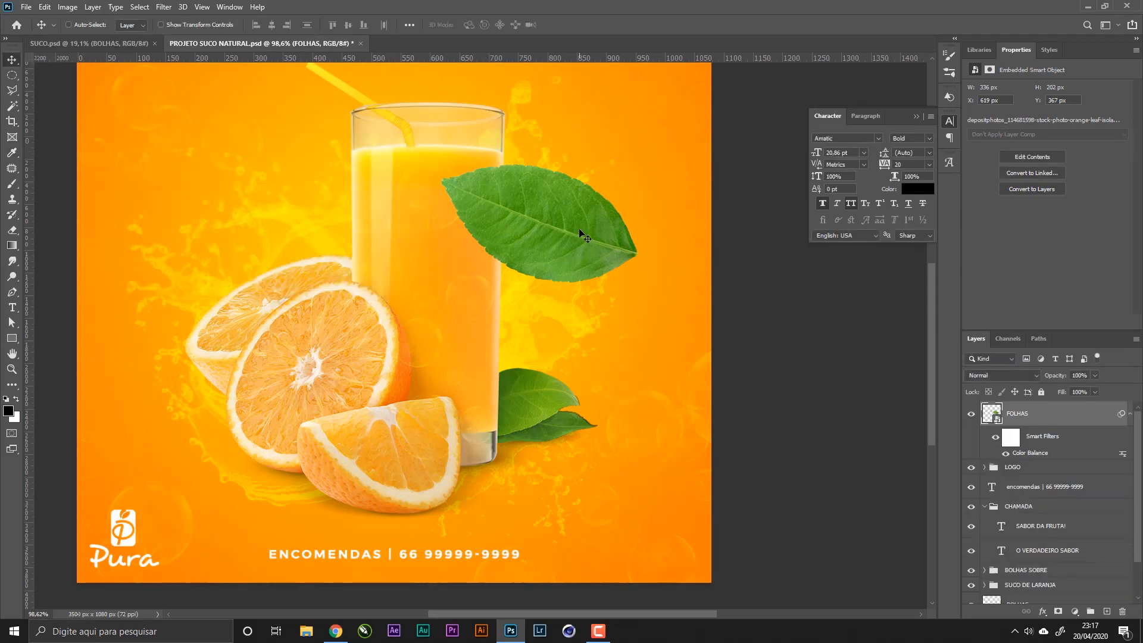
# - Move the leaf below the small leaves beside the glass, set its Color Balance yellow level to -72, and save
pyautogui.moveTo(581, 234); pyautogui.dragTo(545, 435)
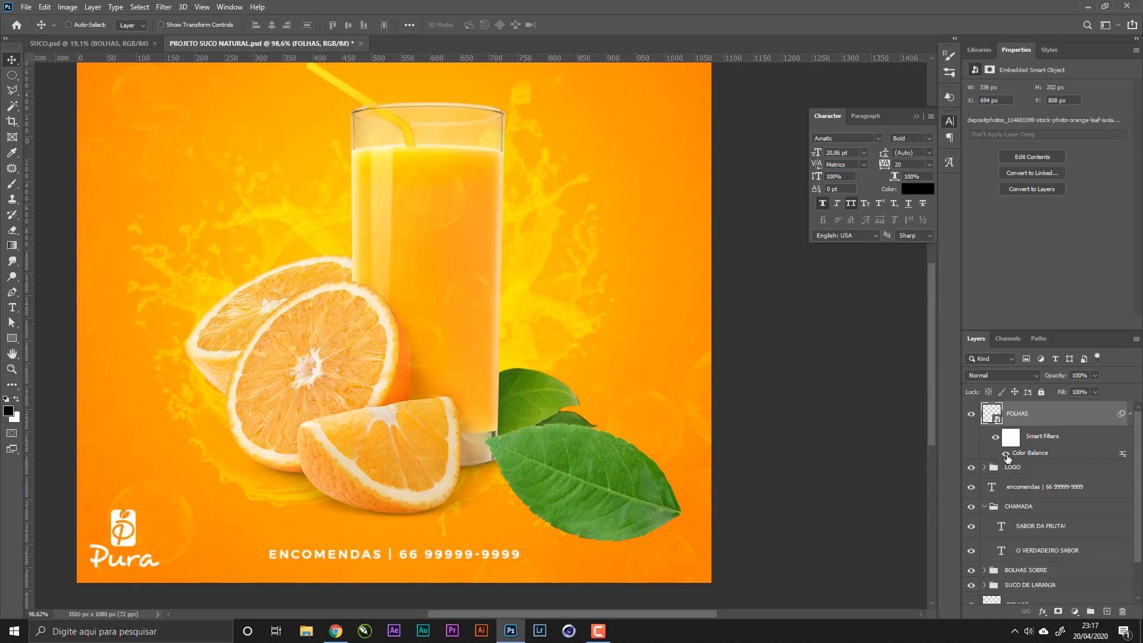
pyautogui.doubleClick(1062, 455)
pyautogui.moveTo(237, 224); pyautogui.dragTo(212, 222)
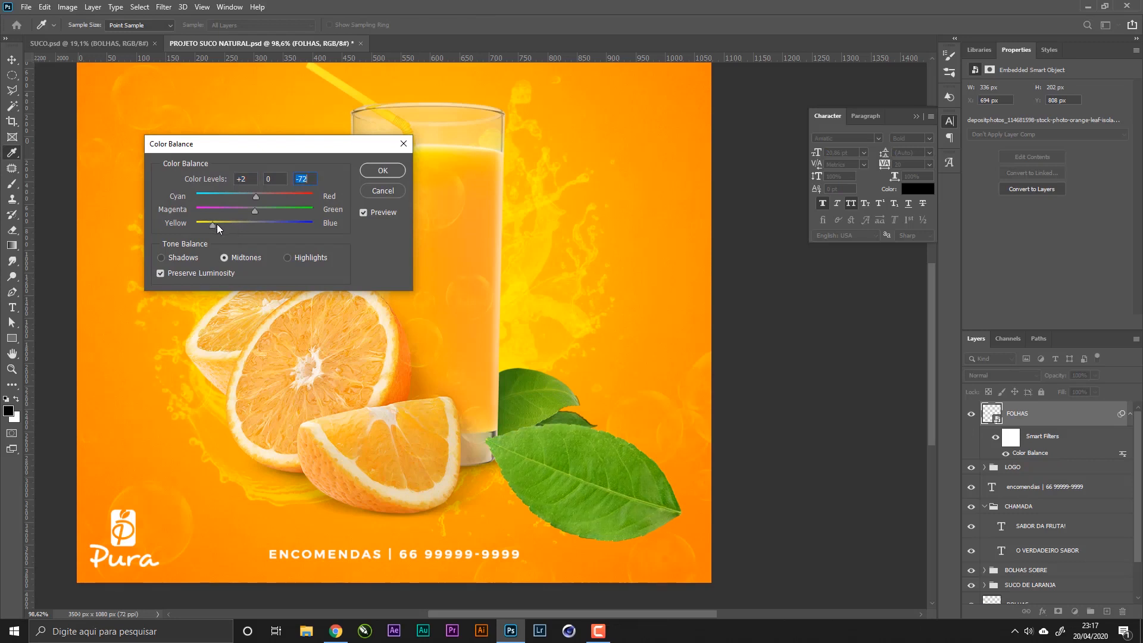
pyautogui.click(379, 172)
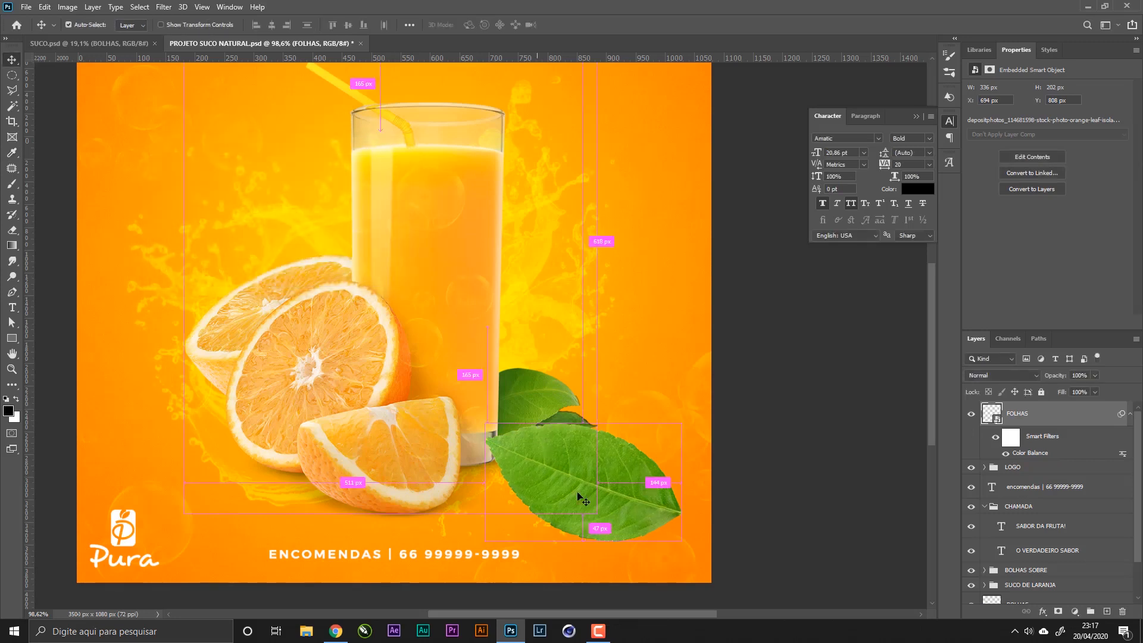
pyautogui.hotkey('ctrl', 's')
pyautogui.moveTo(629, 517); pyautogui.dragTo(639, 517)
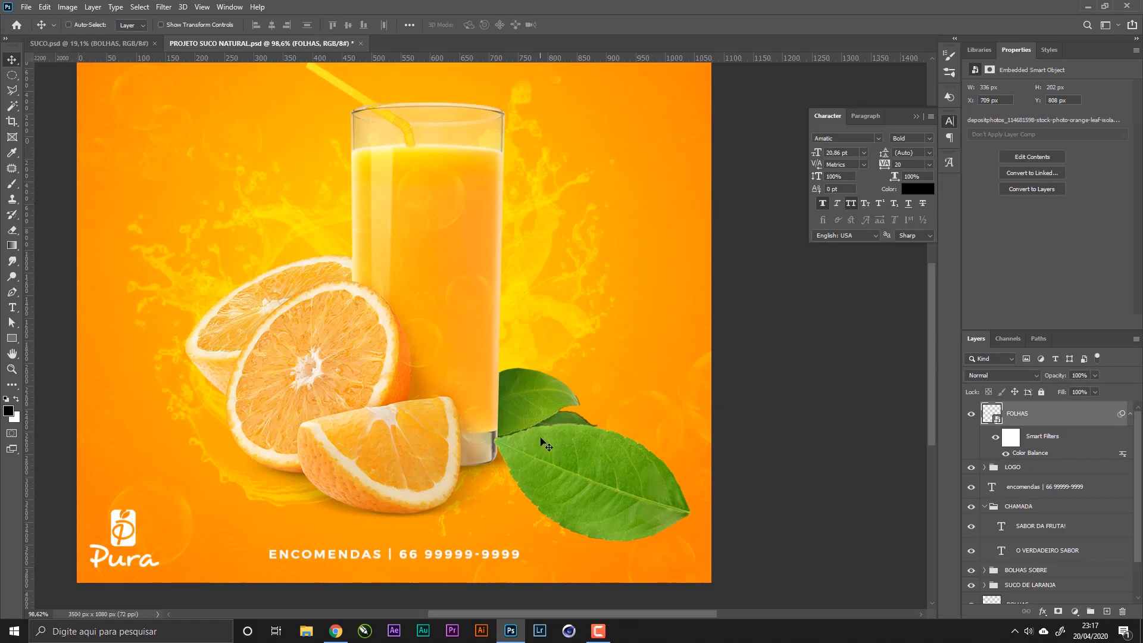
# - Compare the whole poster with the SUCO.psd reference, examining where its loose leaves are placed
pyautogui.click(164, 7)
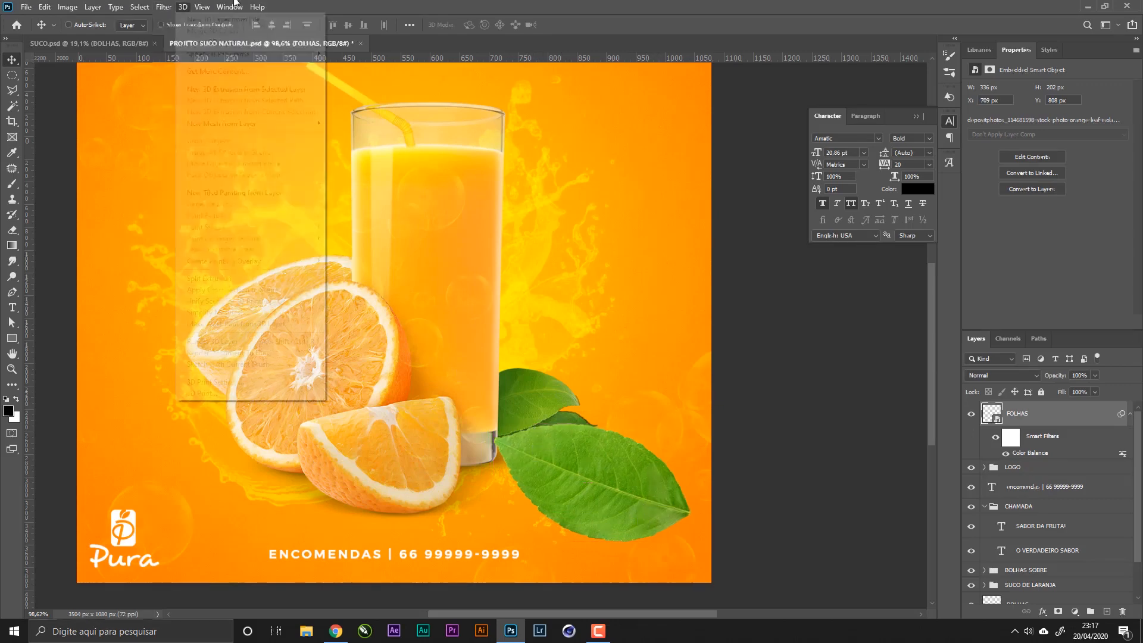
pyautogui.click(405, 255)
pyautogui.press('z')
pyautogui.moveTo(449, 351); pyautogui.dragTo(430, 348)
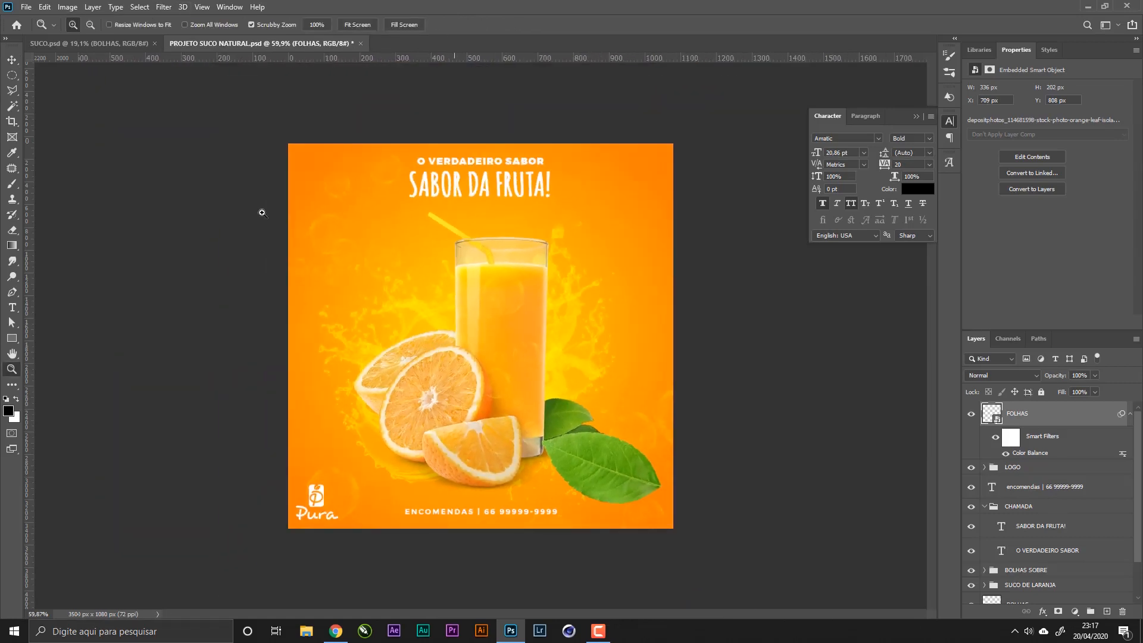
pyautogui.press('v')
pyautogui.rightClick(617, 477)
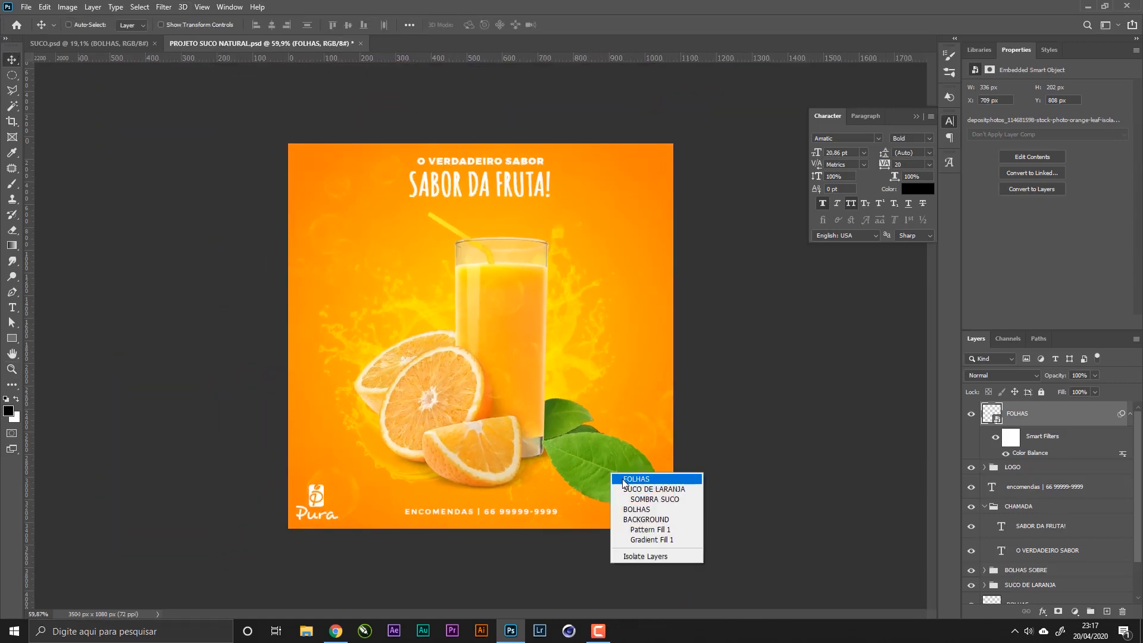
pyautogui.click(619, 478)
pyautogui.click(137, 43)
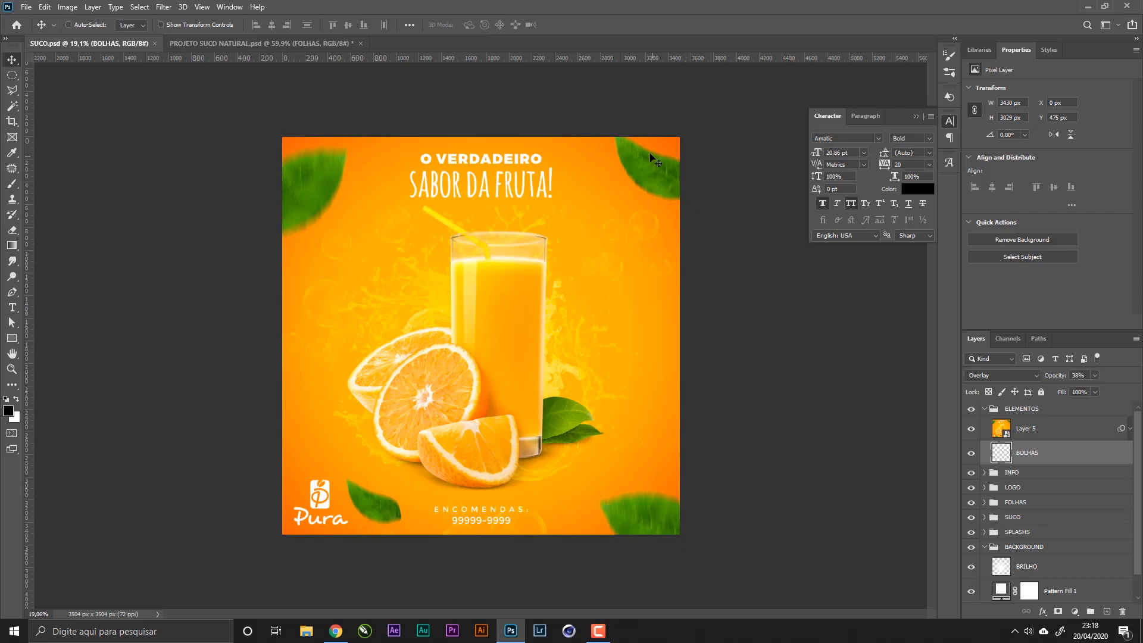
pyautogui.click(212, 38)
# - Rotate the FOLHAS leaf about 10° clockwise and place it just below the small leaves by the glass
pyautogui.moveTo(533, 446); pyautogui.dragTo(637, 472)
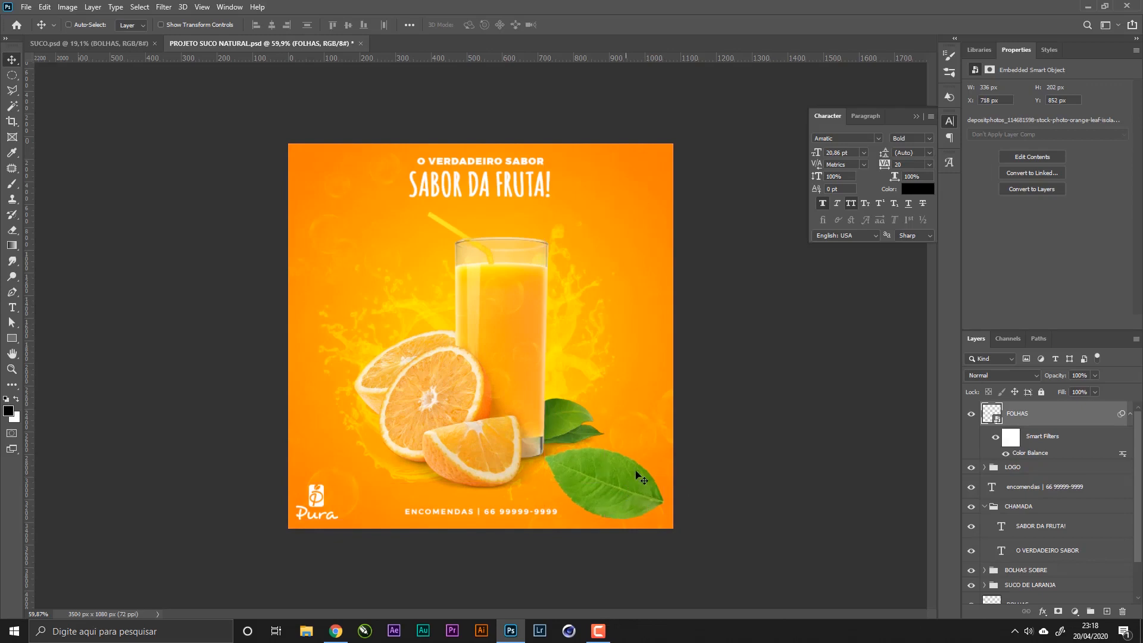
pyautogui.hotkey('ctrl', 't')
pyautogui.moveTo(627, 395); pyautogui.dragTo(644, 402)
pyautogui.press('Return')
pyautogui.moveTo(590, 498); pyautogui.dragTo(613, 473)
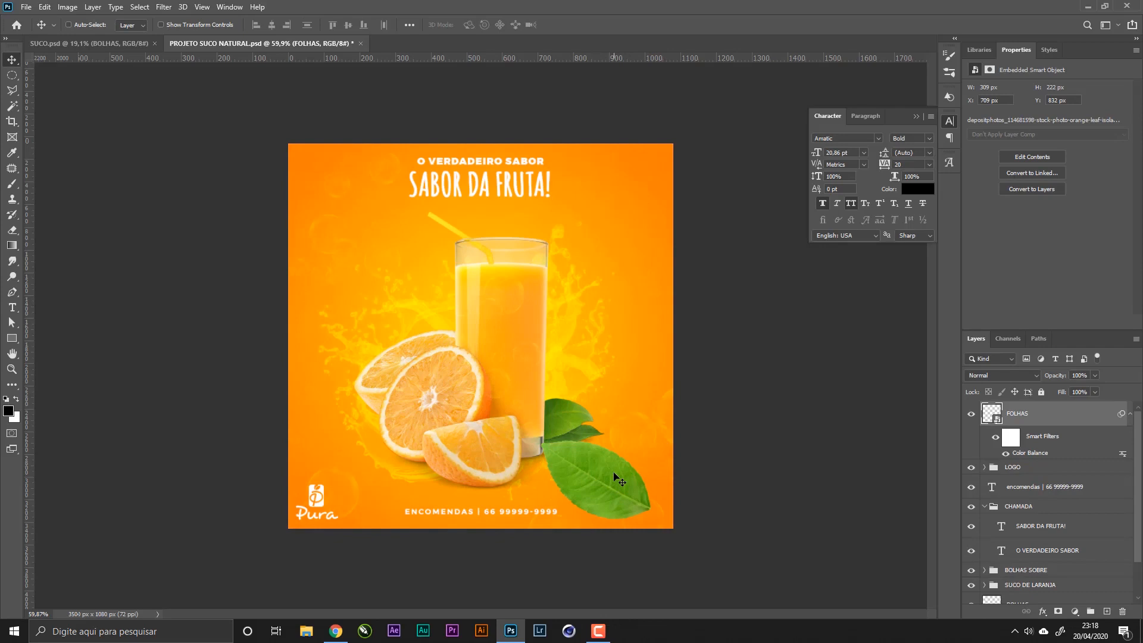
# - Deepen the leaf's shadows with Levels by raising the black input level to about 27
pyautogui.hotkey('ctrl', 'l')
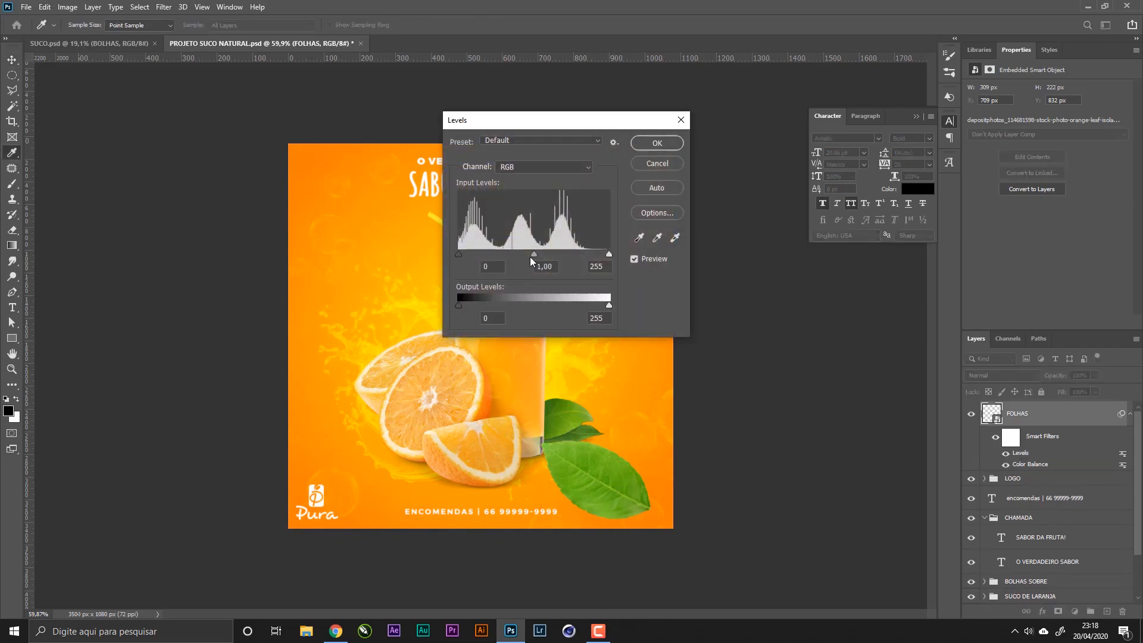
pyautogui.moveTo(502, 118); pyautogui.dragTo(362, 113)
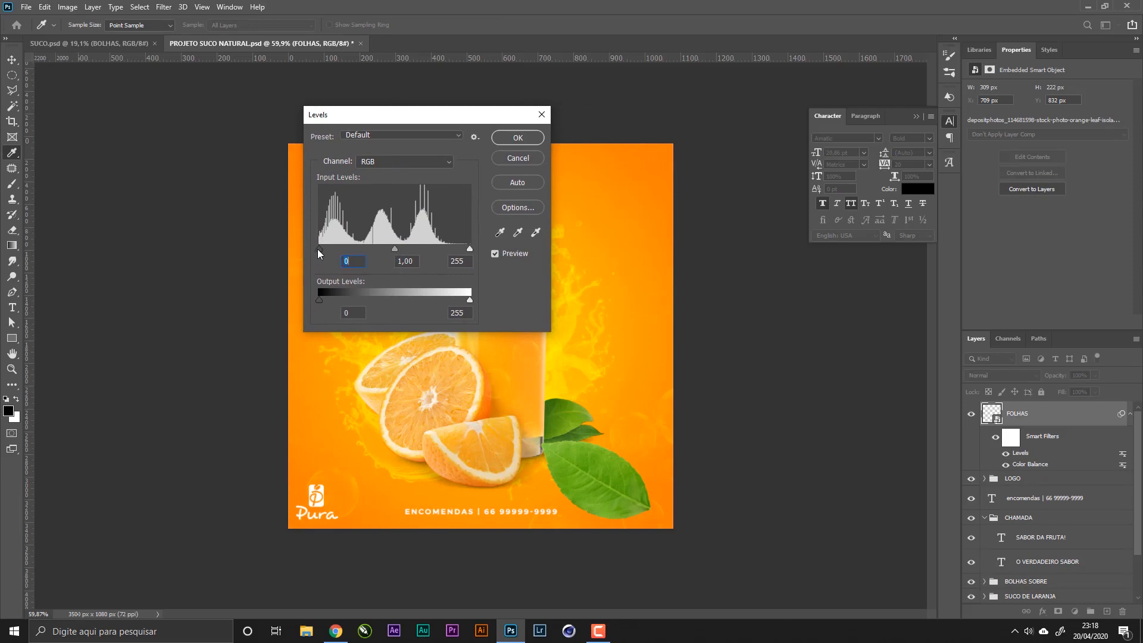
pyautogui.moveTo(317, 249)
pyautogui.mouseDown()
pyautogui.moveTo(385, 251)
pyautogui.moveTo(339, 255)
pyautogui.mouseUp()
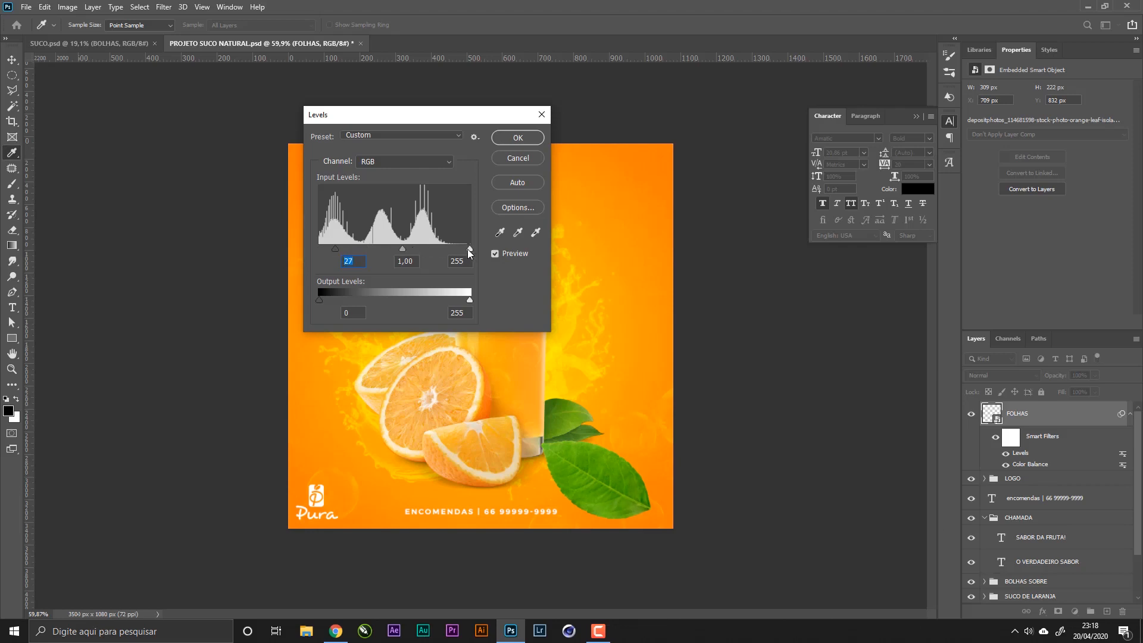
pyautogui.moveTo(469, 250)
pyautogui.mouseDown()
pyautogui.moveTo(435, 252)
pyautogui.moveTo(471, 252)
pyautogui.mouseUp()
pyautogui.moveTo(337, 255)
pyautogui.mouseDown()
pyautogui.moveTo(308, 250)
pyautogui.moveTo(340, 250)
pyautogui.mouseUp()
pyautogui.click(518, 138)
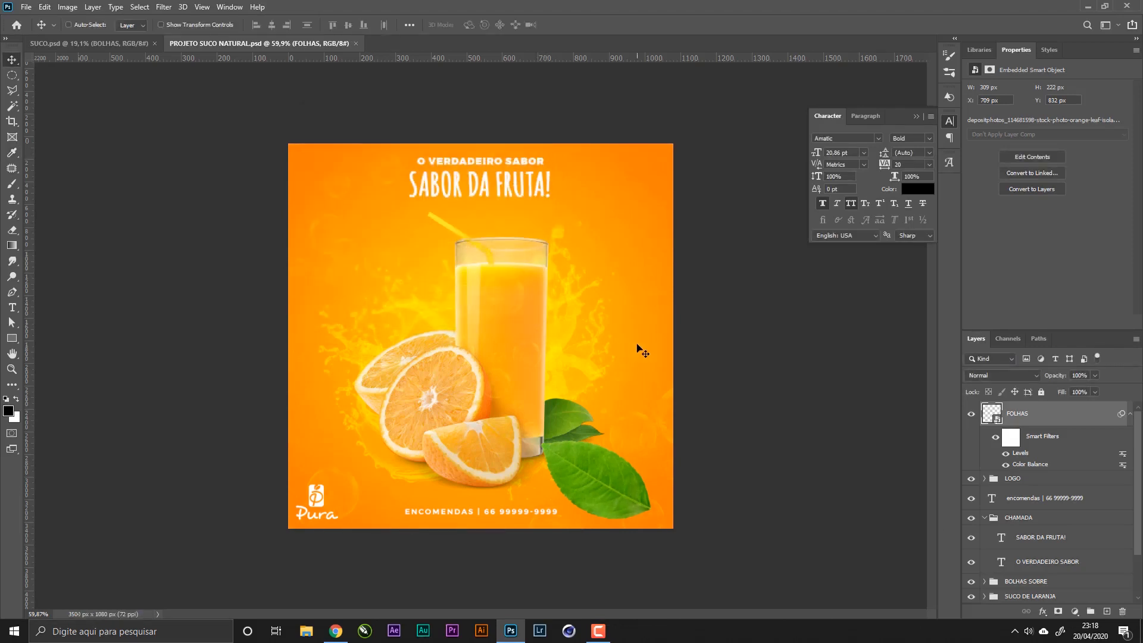
# - Move the leaf into the poster's lower-right corner and place a horizontally flipped copy at its upper-left edge
pyautogui.moveTo(653, 462); pyautogui.dragTo(698, 487)
pyautogui.moveTo(571, 462); pyautogui.dragTo(348, 238)
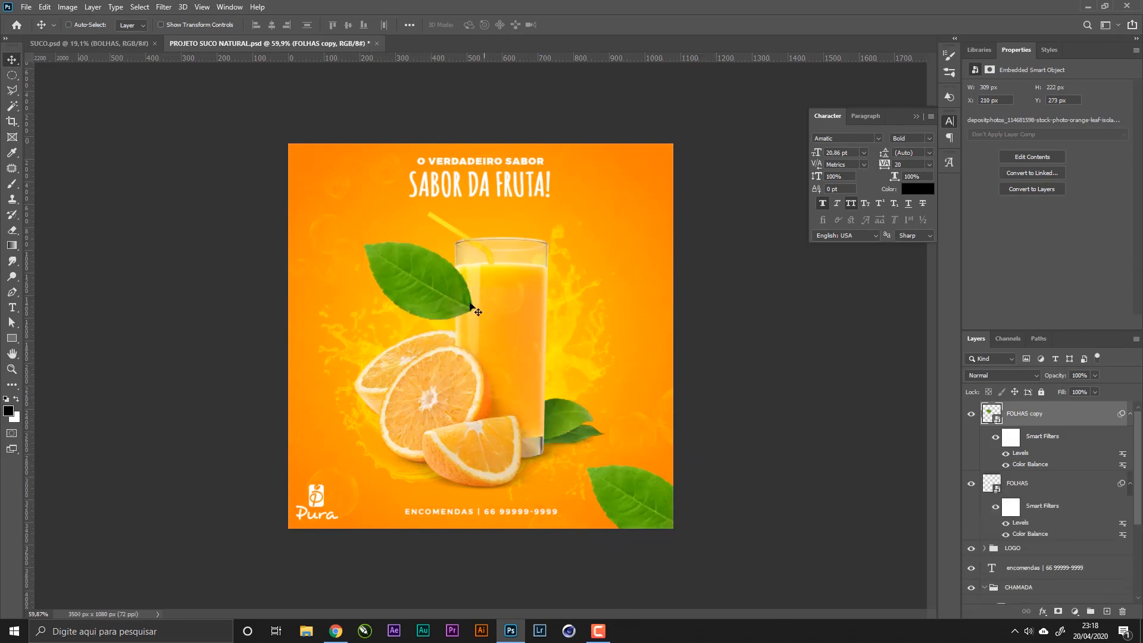
pyautogui.hotkey('ctrl', 't')
pyautogui.rightClick(437, 292)
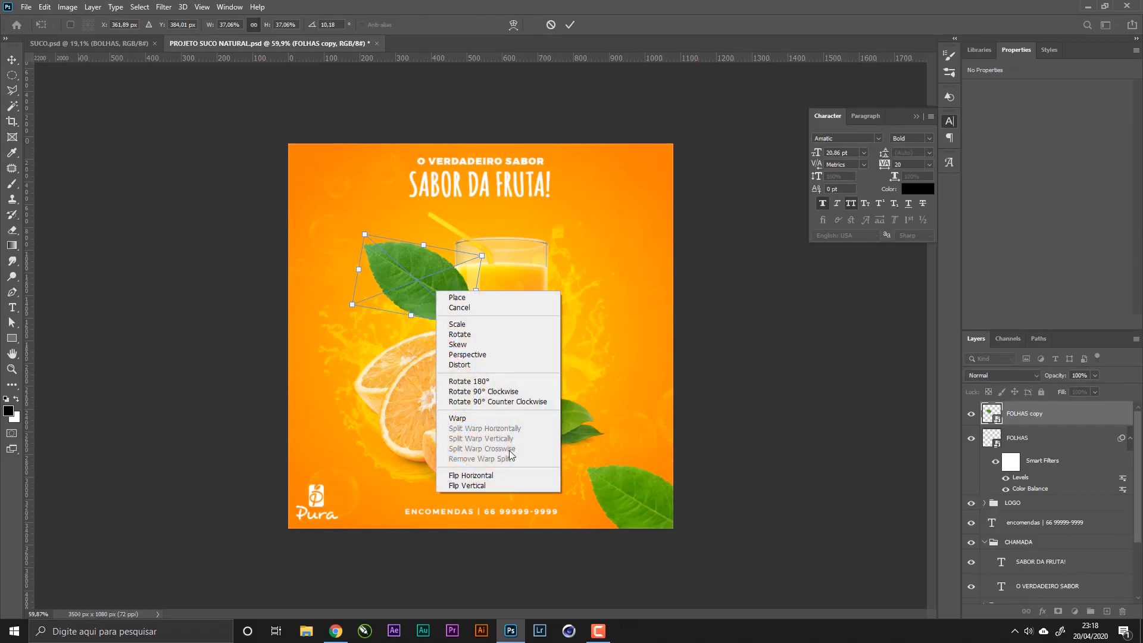
pyautogui.click(506, 475)
pyautogui.press('Return')
pyautogui.moveTo(510, 295); pyautogui.dragTo(521, 440)
# - Duplicate the upper-left leaf onto the orange slices and flip the new copy vertically
pyautogui.moveTo(306, 323); pyautogui.dragTo(442, 337)
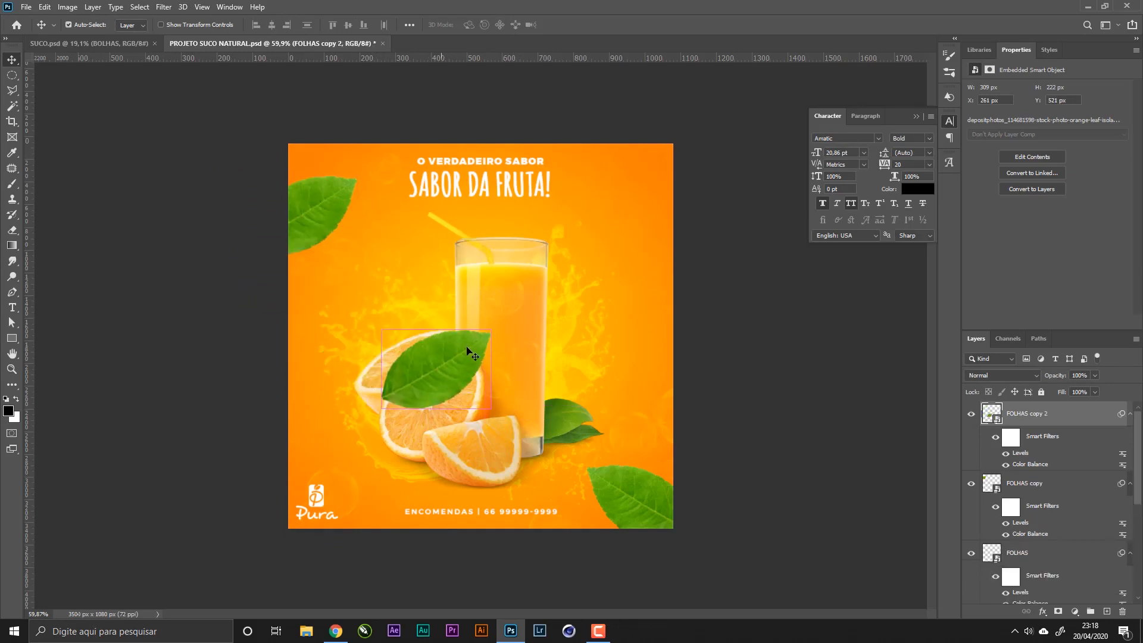
pyautogui.hotkey('ctrl', 't')
pyautogui.rightClick(463, 349)
pyautogui.click(495, 543)
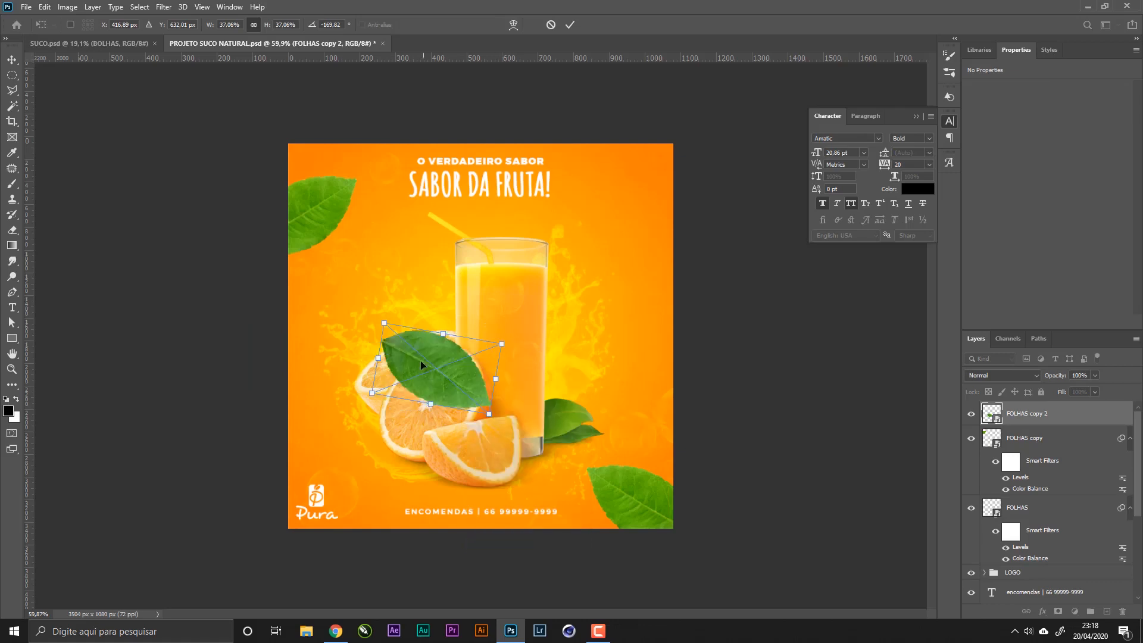
# - Warp the leaf copy over the oranges, bending its lower edge upward into a curved shape
pyautogui.rightClick(427, 376)
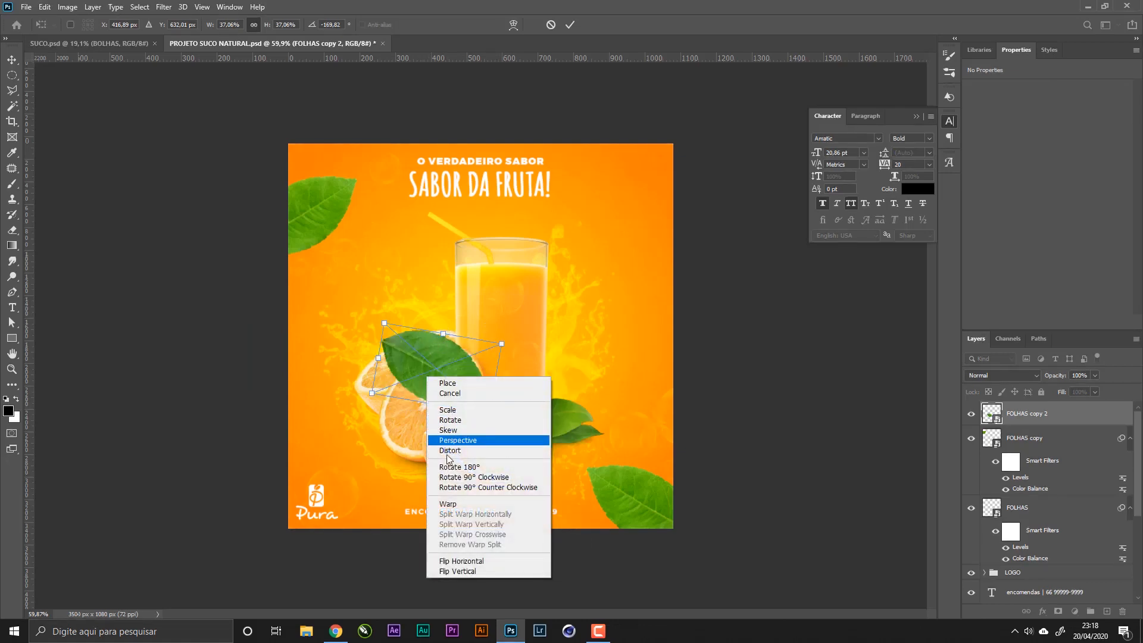
pyautogui.click(449, 504)
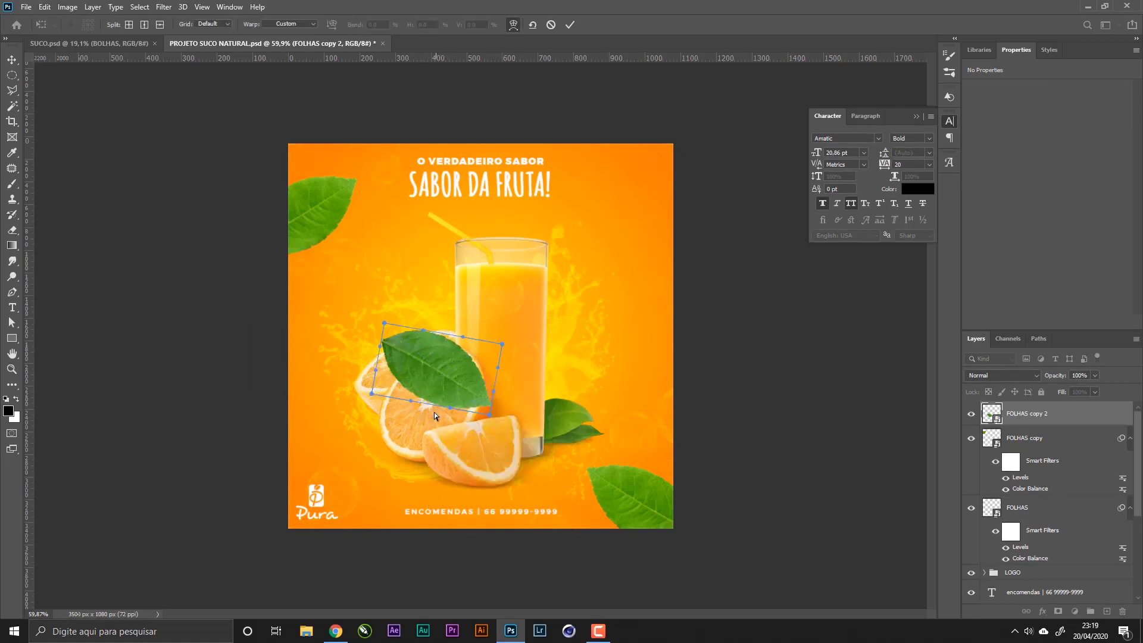
pyautogui.moveTo(450, 410); pyautogui.dragTo(480, 380)
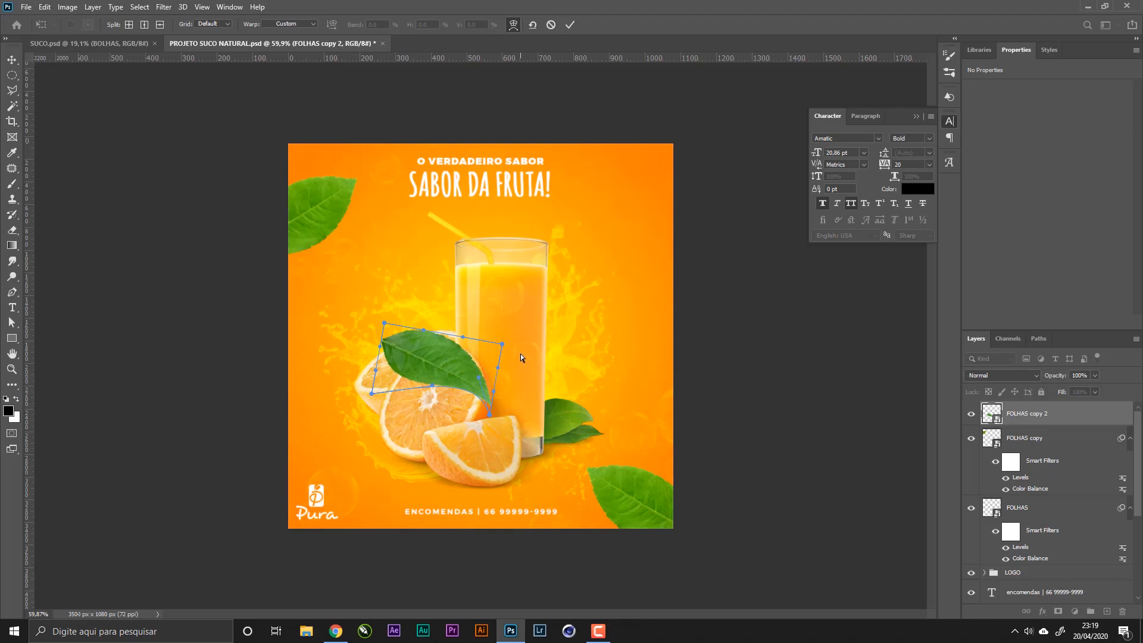
pyautogui.press('Return')
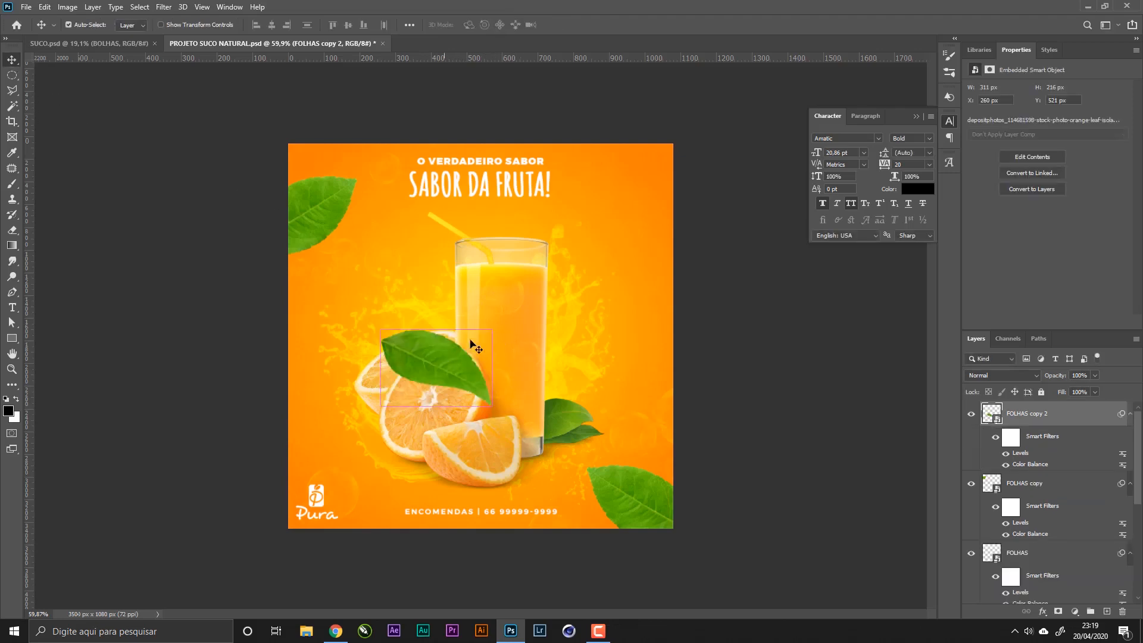
# - Shrink the leaf over the orange slices to about 195 px wide and move it down beside the Pura logo
pyautogui.hotkey('ctrl', 't')
pyautogui.moveTo(499, 335); pyautogui.dragTo(445, 346)
pyautogui.press('Return')
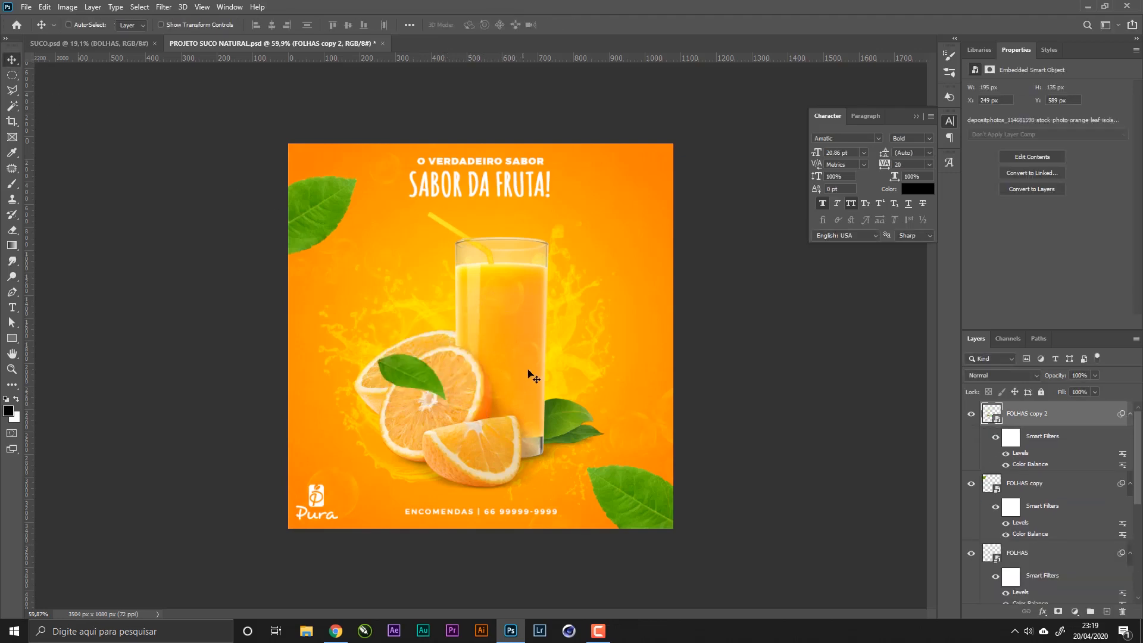
pyautogui.moveTo(527, 374); pyautogui.dragTo(491, 428)
# - Duplicate the small leaf into the poster's upper-right area and rotate the copy to about 104°
pyautogui.moveTo(465, 485); pyautogui.dragTo(671, 206)
pyautogui.hotkey('ctrl', 't')
pyautogui.moveTo(653, 131); pyautogui.dragTo(564, 145)
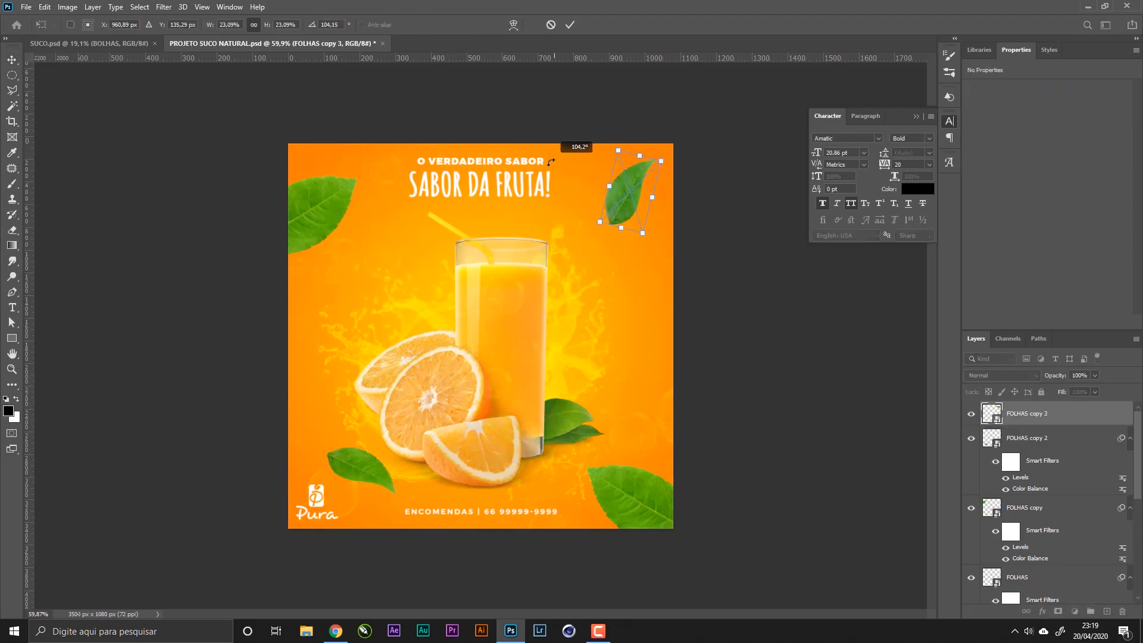
pyautogui.press('Return')
pyautogui.moveTo(672, 296); pyautogui.dragTo(673, 318)
# - Enlarge the upper-right leaf to about 171 × 222 px, nudge it toward the poster's right edge and save the document
pyautogui.press('ctrl')
pyautogui.hotkey('ctrl', 't')
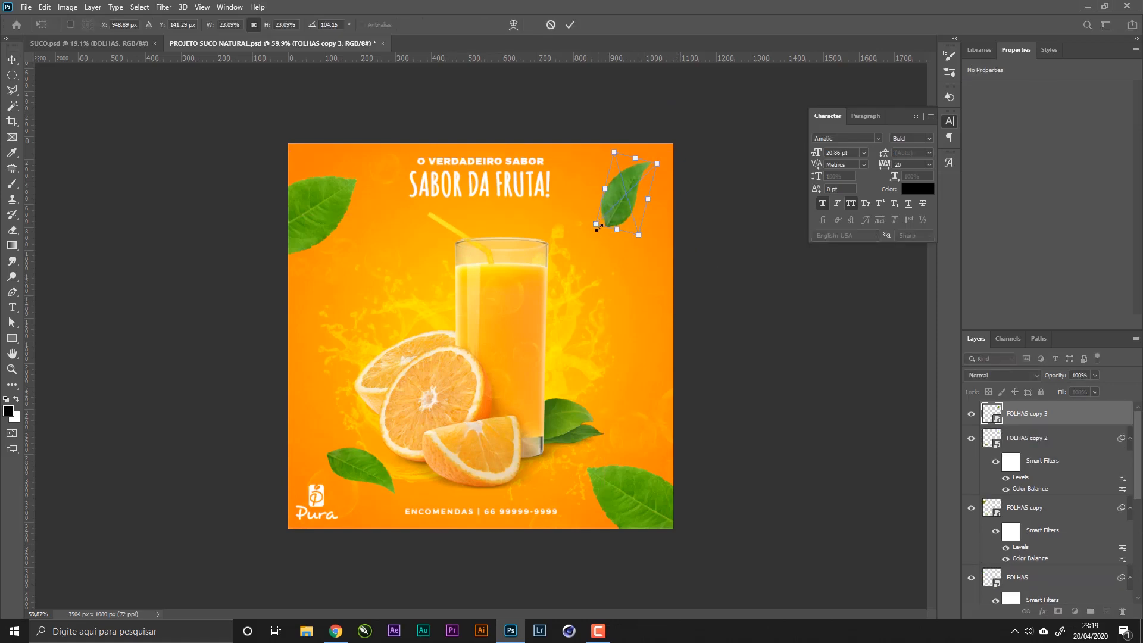
pyautogui.moveTo(601, 228); pyautogui.dragTo(590, 240)
pyautogui.press('Return')
pyautogui.moveTo(666, 266); pyautogui.dragTo(672, 265)
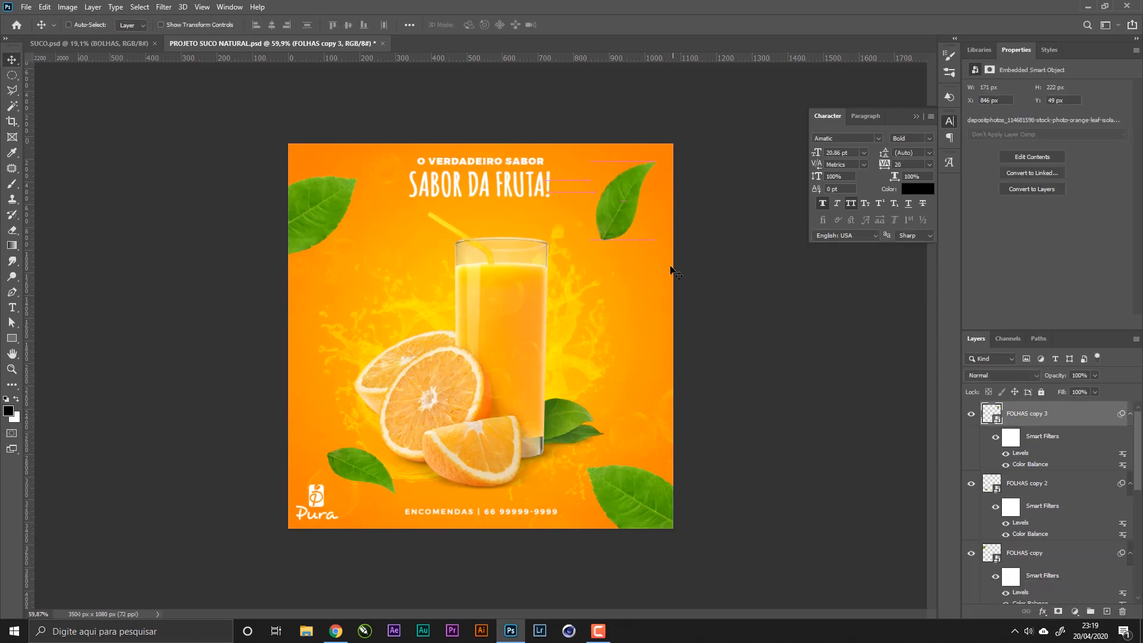
pyautogui.hotkey('ctrl', 's')
# - Push the lower-right leaf further into the corner, scale it down to about 274 × 197 px and save
pyautogui.rightClick(646, 505)
pyautogui.click(655, 513)
pyautogui.moveTo(656, 513); pyautogui.dragTo(669, 512)
pyautogui.hotkey('ctrl', 't')
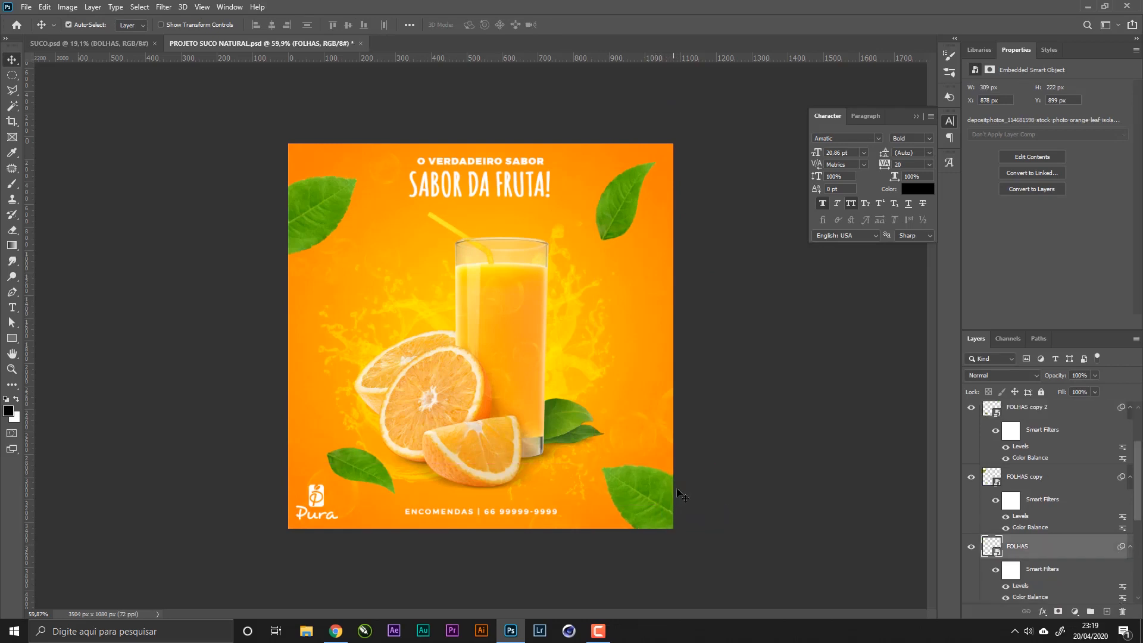
pyautogui.moveTo(669, 460); pyautogui.dragTo(664, 493)
pyautogui.press('Return')
pyautogui.hotkey('ctrl', 's')
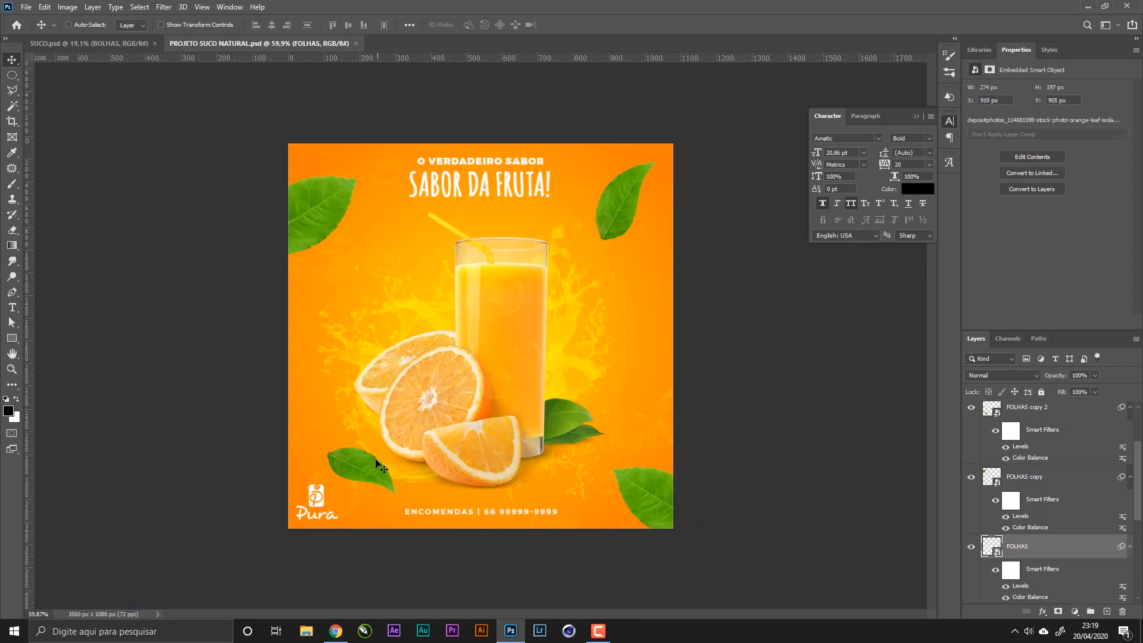
pyautogui.rightClick(366, 463)
pyautogui.click(414, 467)
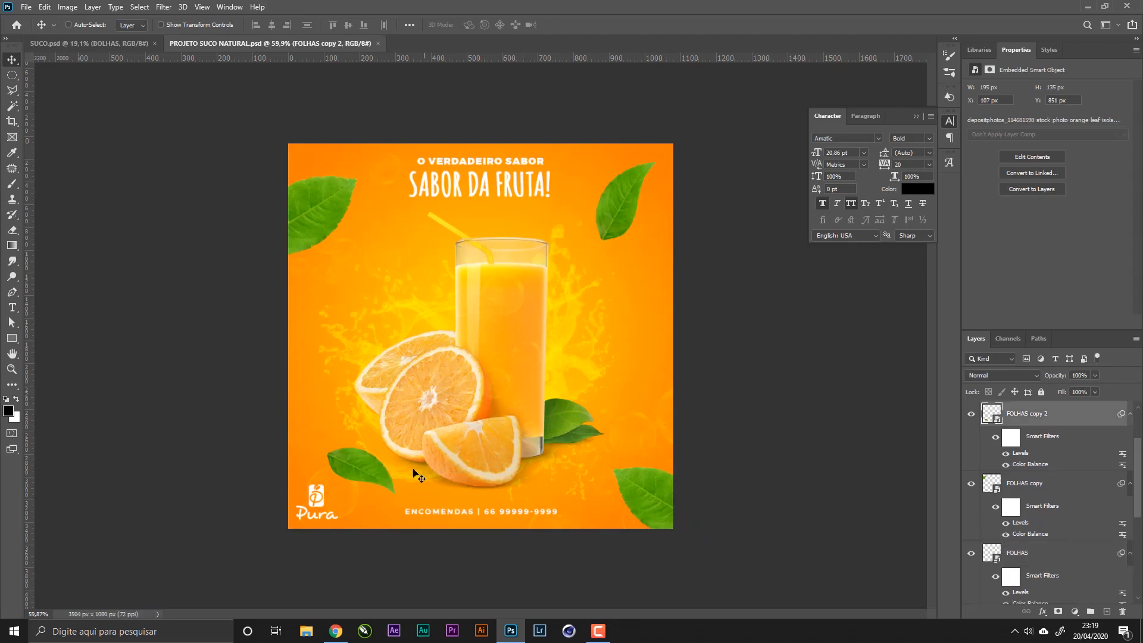
pyautogui.rightClick(621, 201)
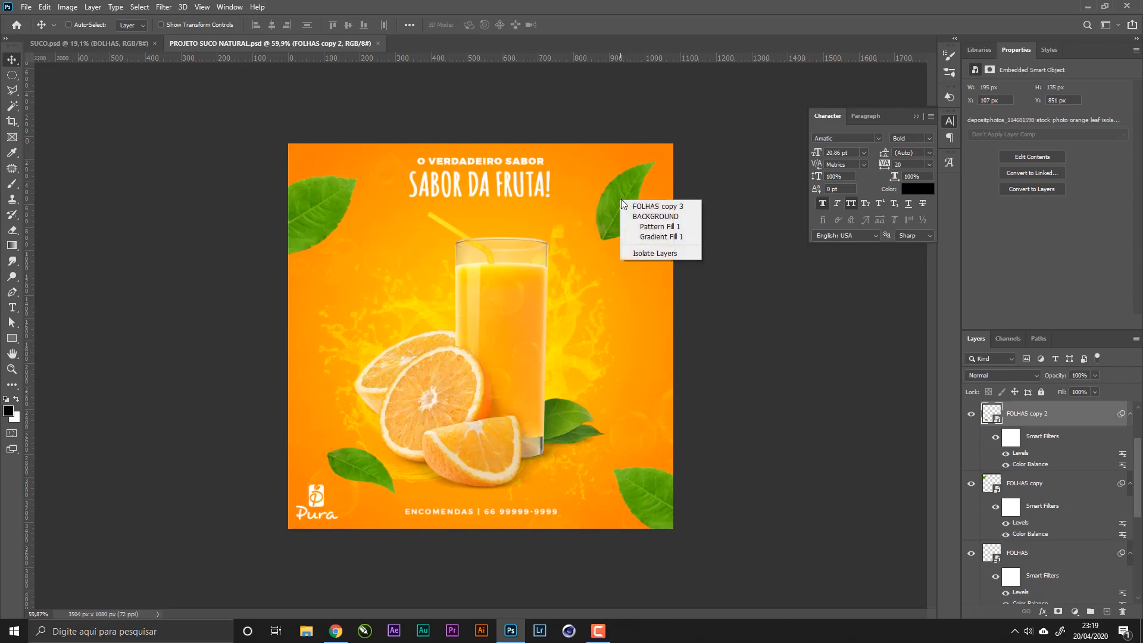
pyautogui.click(686, 213)
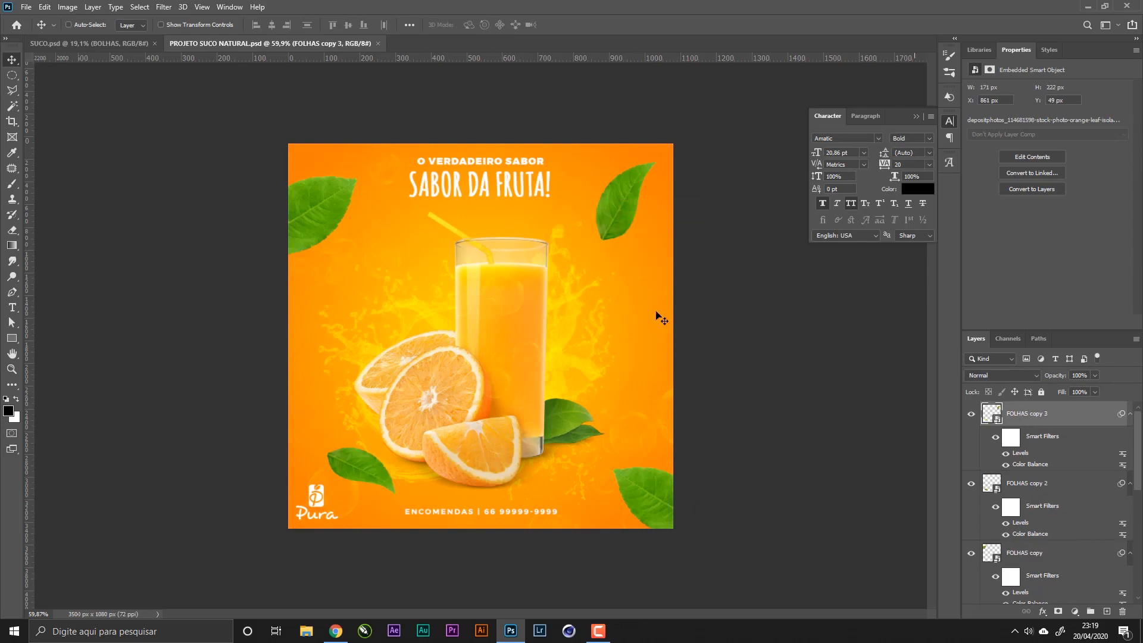
# - Scale the lower-left leaf beside the logo down to about 173 × 121 px and save the document
pyautogui.rightClick(363, 466)
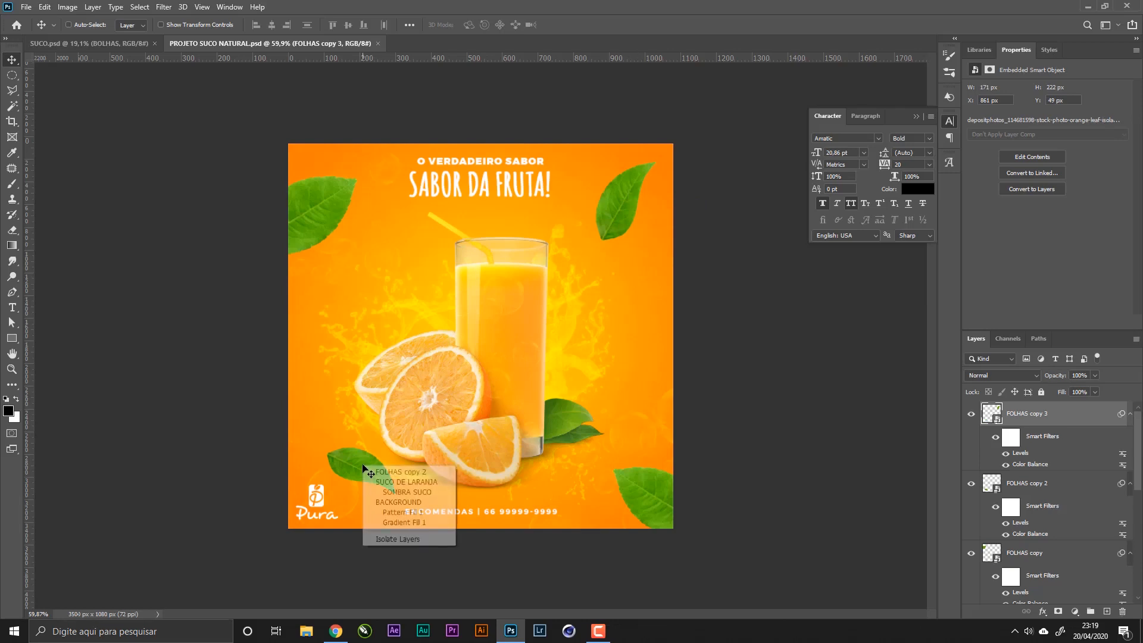
pyautogui.click(411, 471)
pyautogui.moveTo(375, 476)
pyautogui.mouseDown()
pyautogui.moveTo(363, 471)
pyautogui.moveTo(374, 468)
pyautogui.mouseUp()
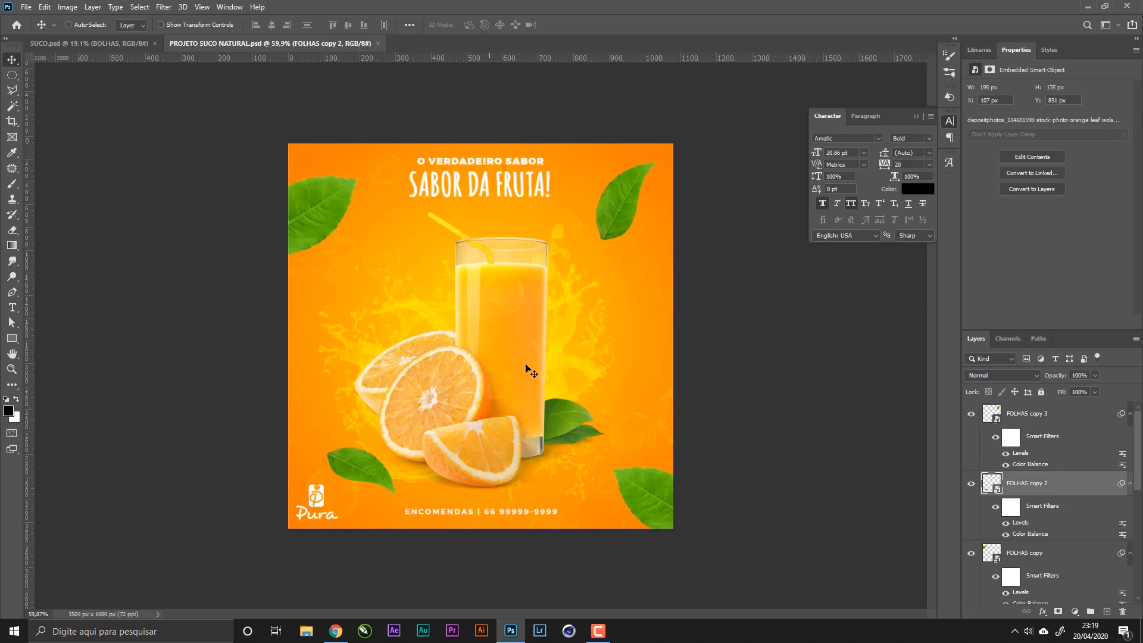
pyautogui.moveTo(428, 478)
pyautogui.mouseDown()
pyautogui.moveTo(384, 457)
pyautogui.moveTo(453, 483)
pyautogui.moveTo(414, 465)
pyautogui.mouseUp()
pyautogui.hotkey('ctrl', 't')
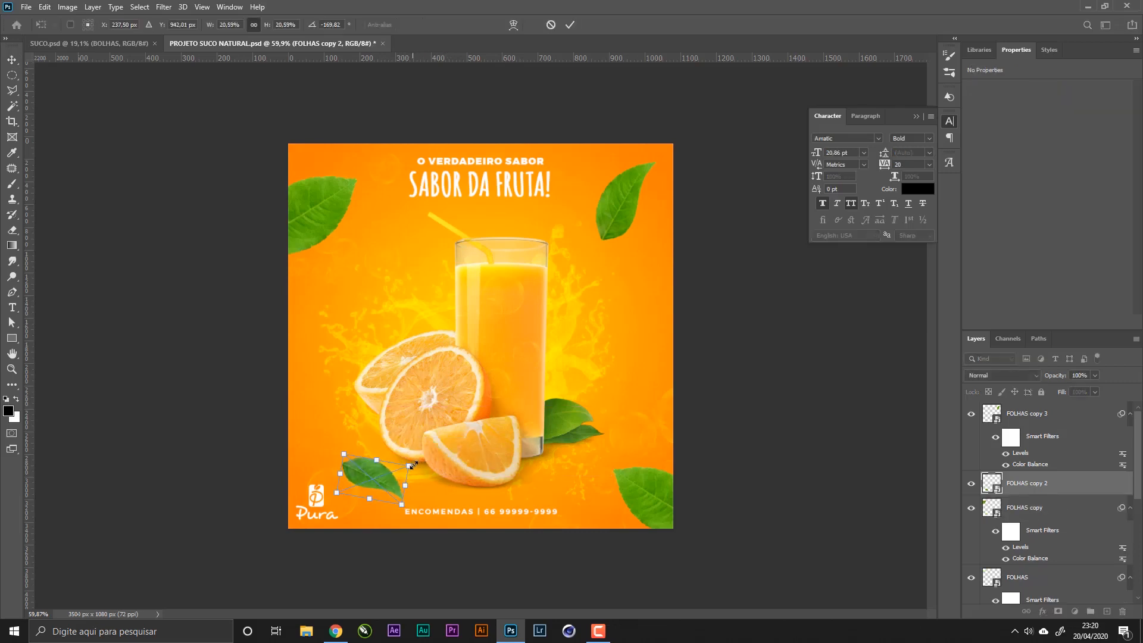
pyautogui.press('Return')
pyautogui.hotkey('ctrl', 's')
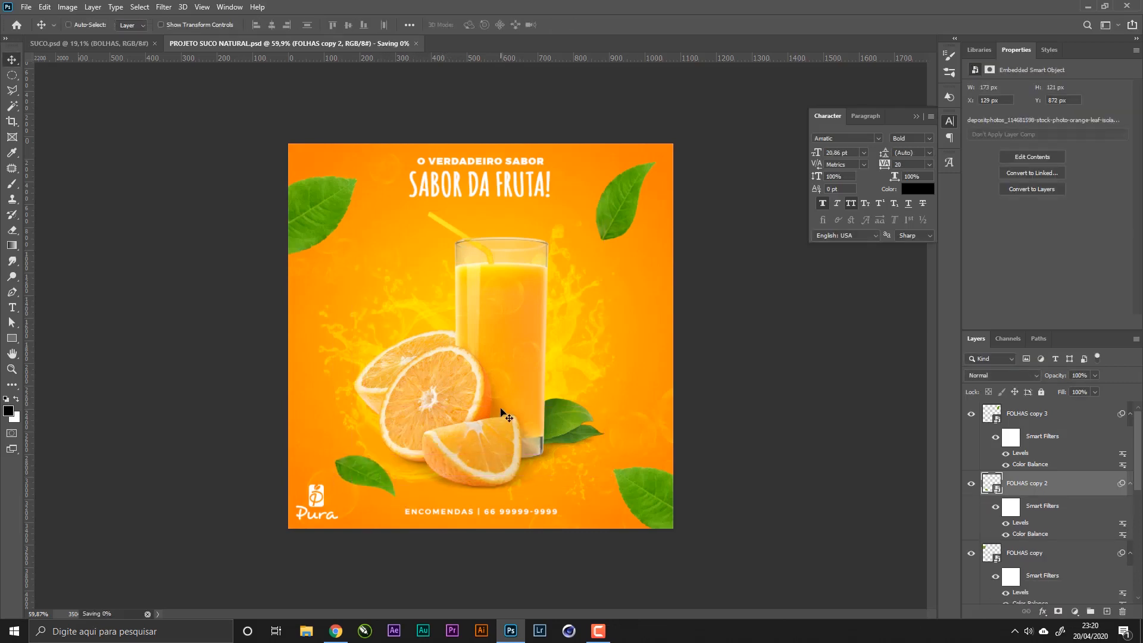
# - Move the upper-right leaf slightly up to about Y 36 px and save the document
pyautogui.rightClick(626, 210)
pyautogui.click(631, 217)
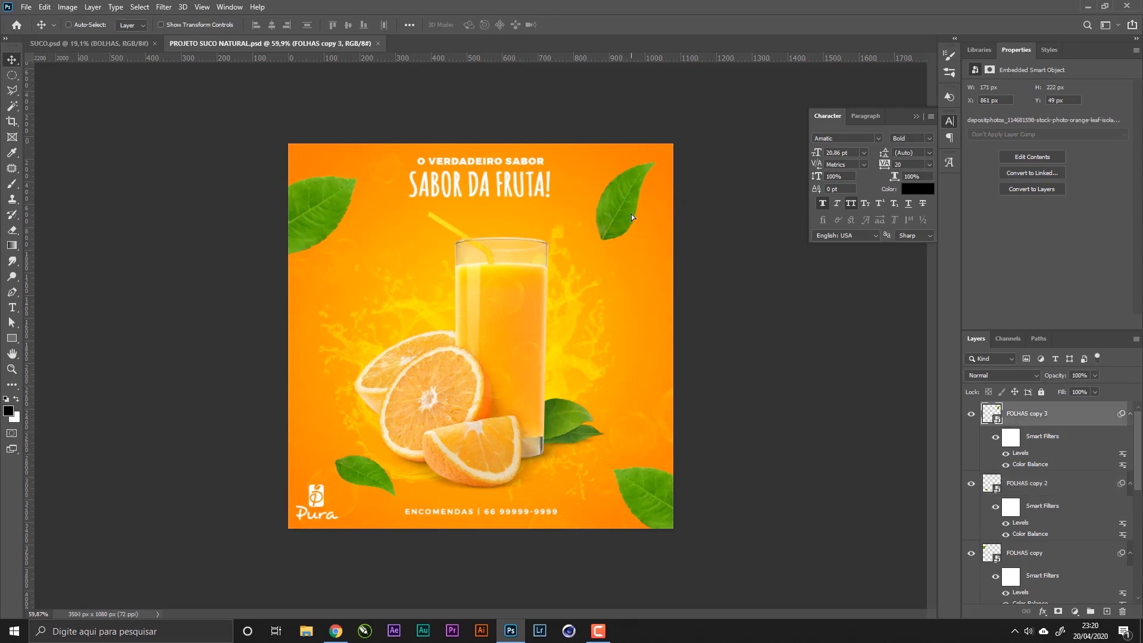
pyautogui.moveTo(631, 213); pyautogui.dragTo(631, 208)
pyautogui.hotkey('ctrl', 's')
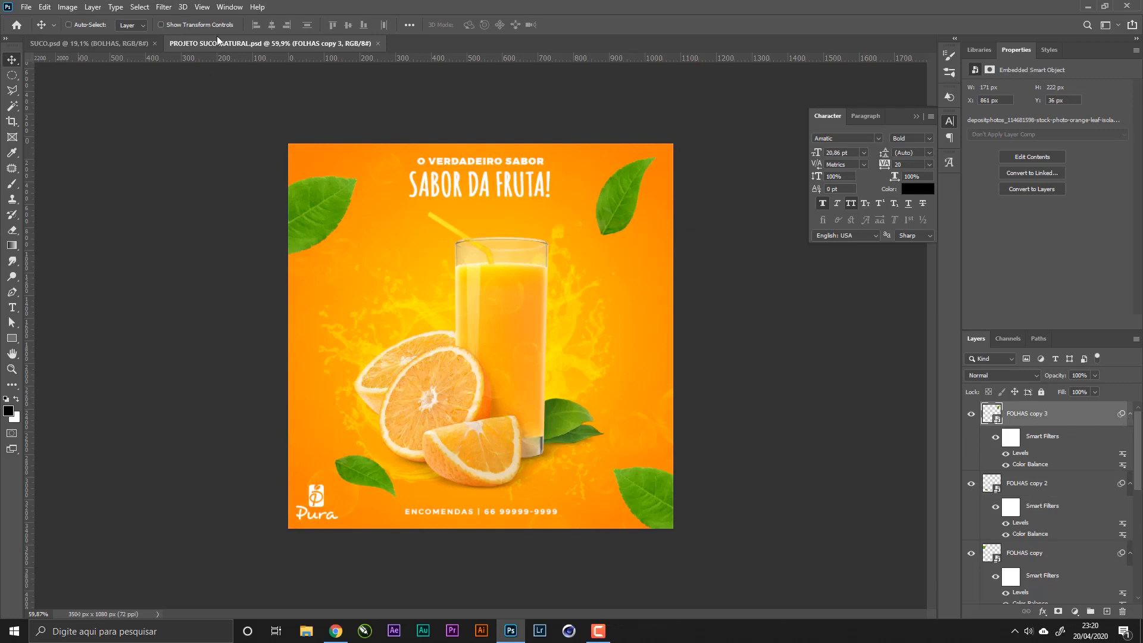
# - Apply a Motion Blur filter to the upper-right leaf with a 90° angle and a distance of 25 pixels
pyautogui.click(163, 7)
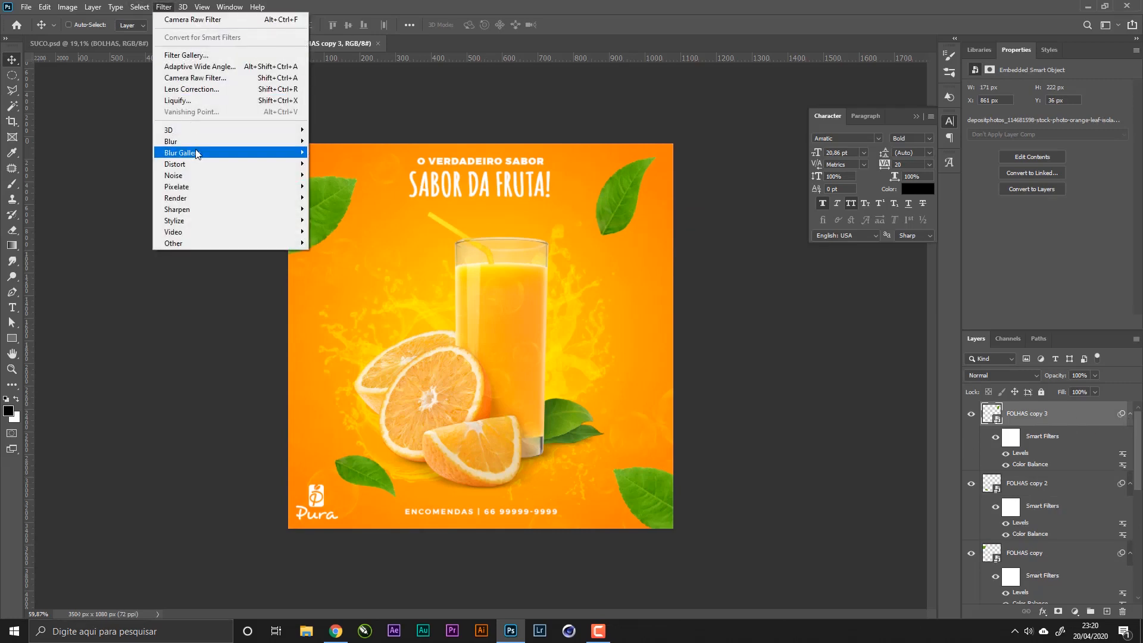
pyautogui.moveTo(295, 141)
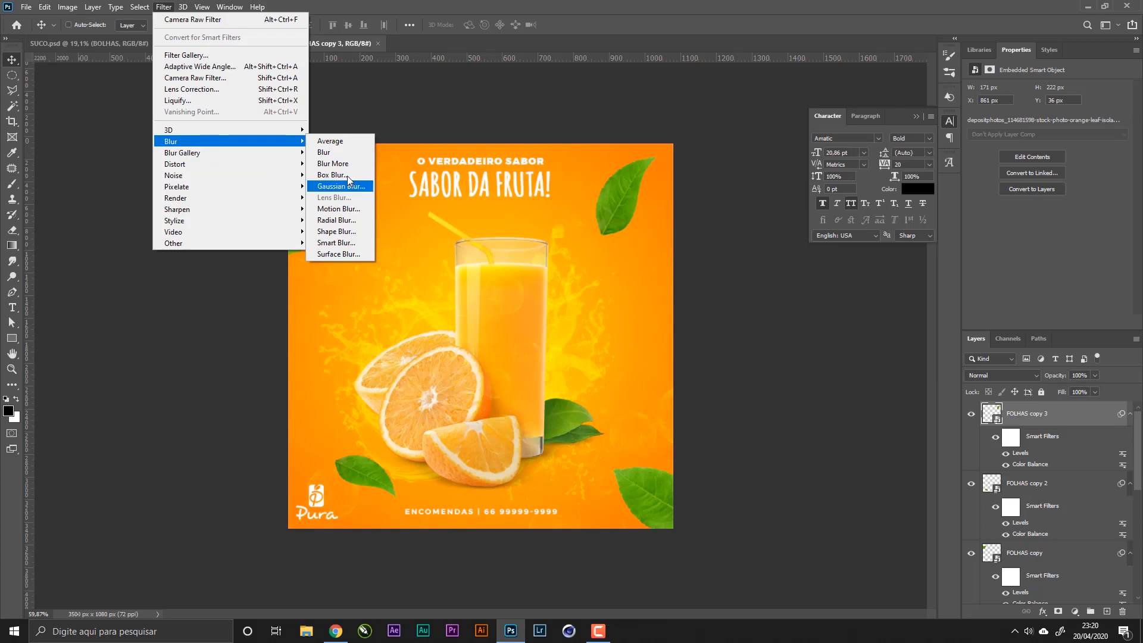
pyautogui.click(340, 209)
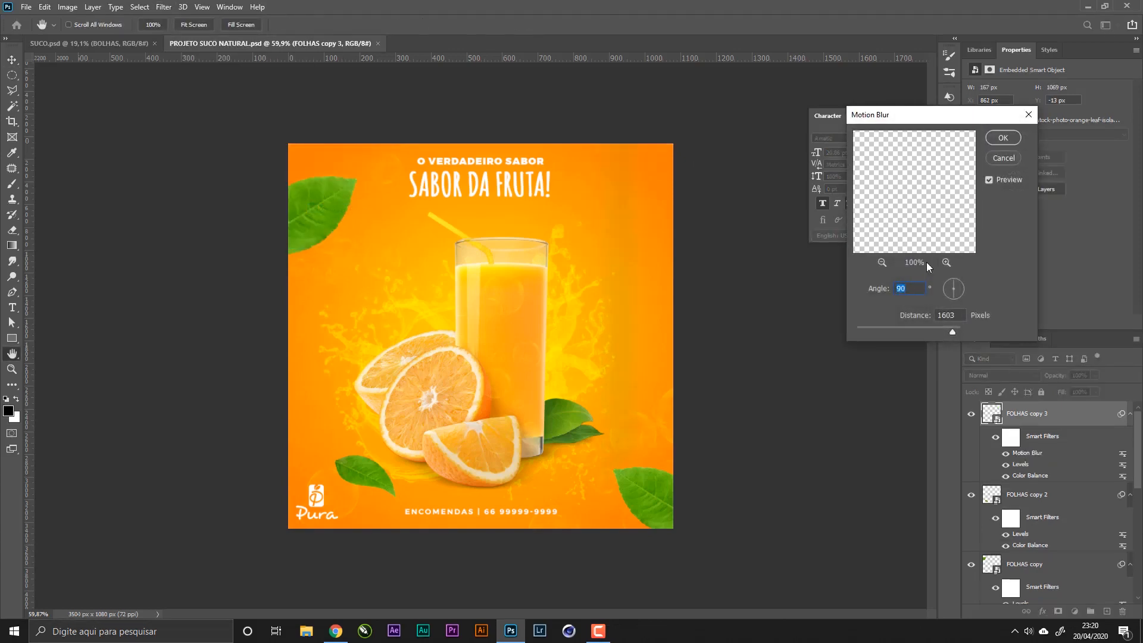
pyautogui.moveTo(883, 329); pyautogui.dragTo(864, 337)
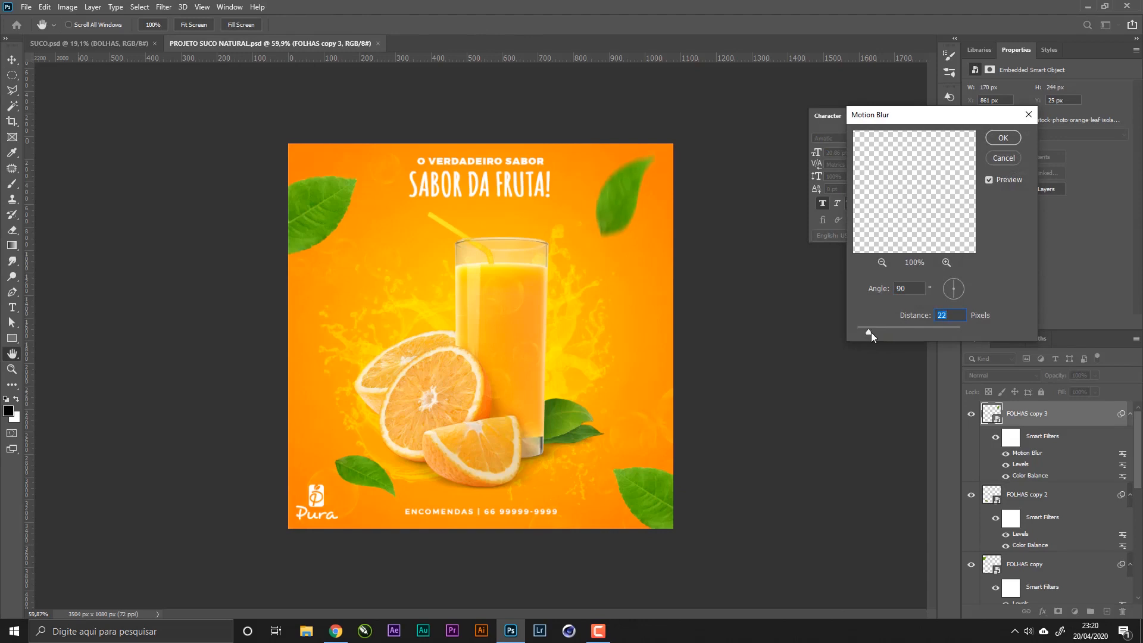
pyautogui.moveTo(871, 331); pyautogui.dragTo(869, 331)
pyautogui.press('Return')
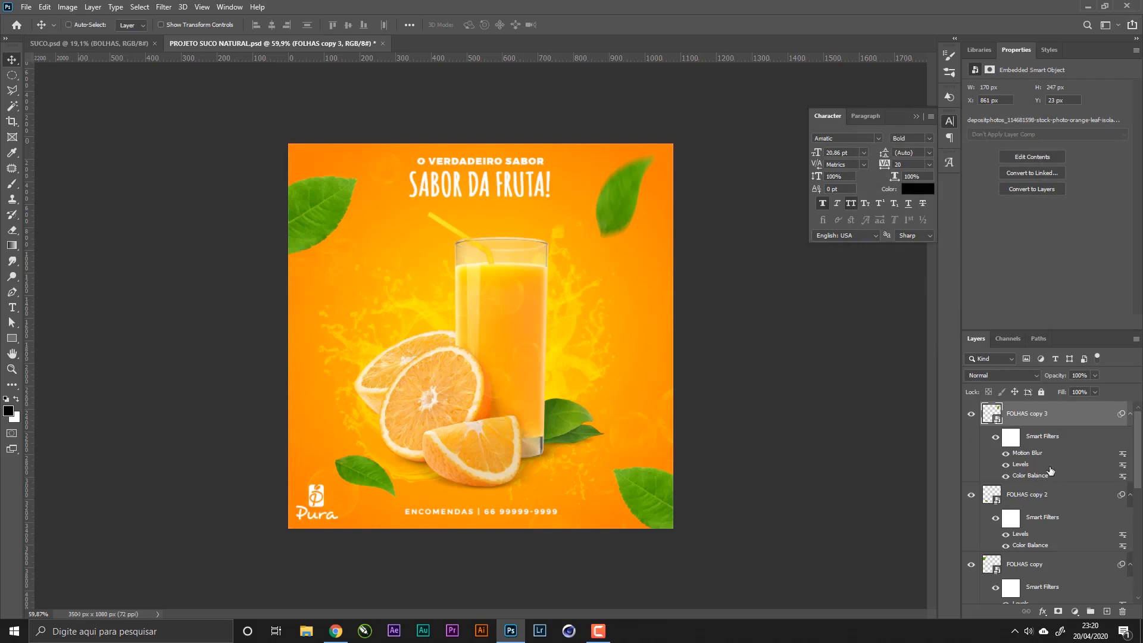
# - Compare the upper-right leaf with and without its Motion Blur and increase the blur distance to 33 pixels
pyautogui.doubleClick(1075, 454)
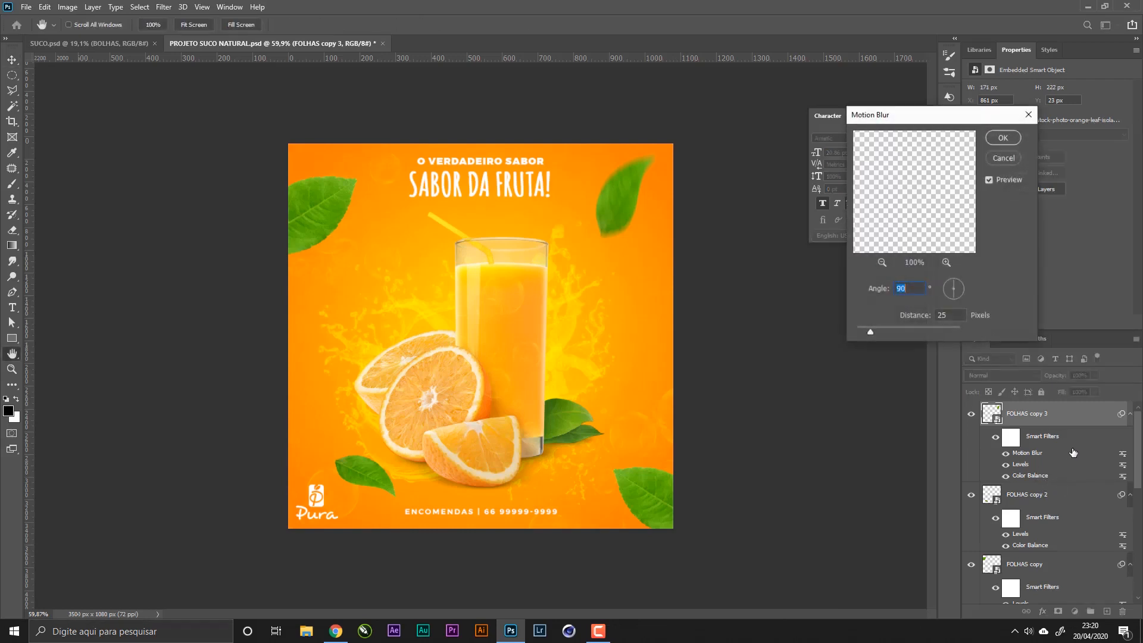
pyautogui.click(1013, 160)
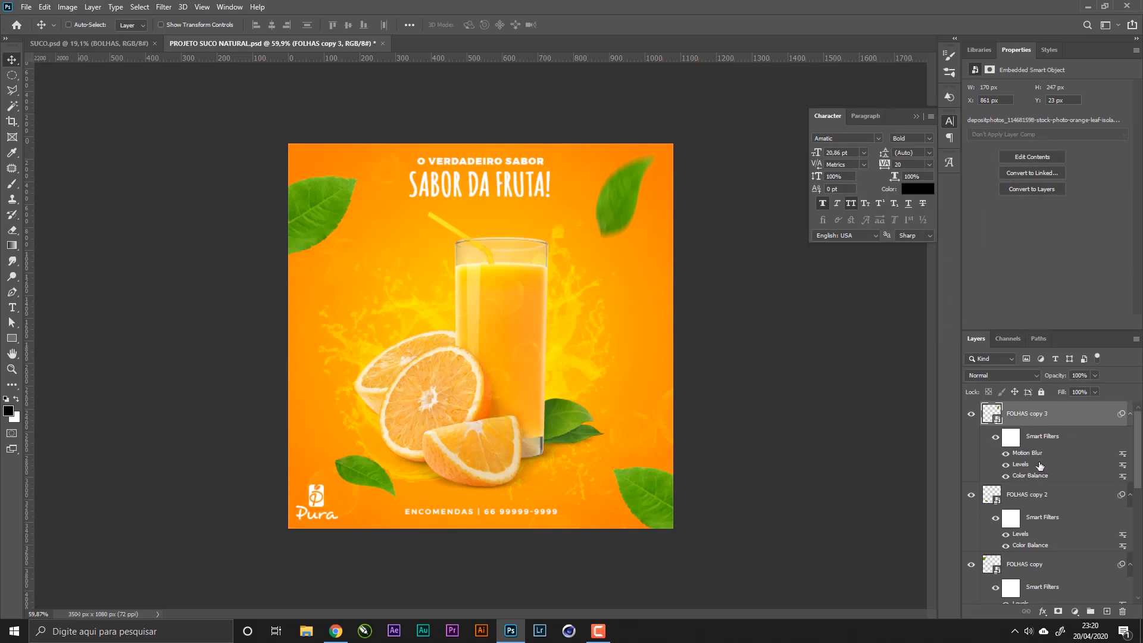
pyautogui.click(1005, 454)
pyautogui.click(1005, 454)
pyautogui.doubleClick(1087, 456)
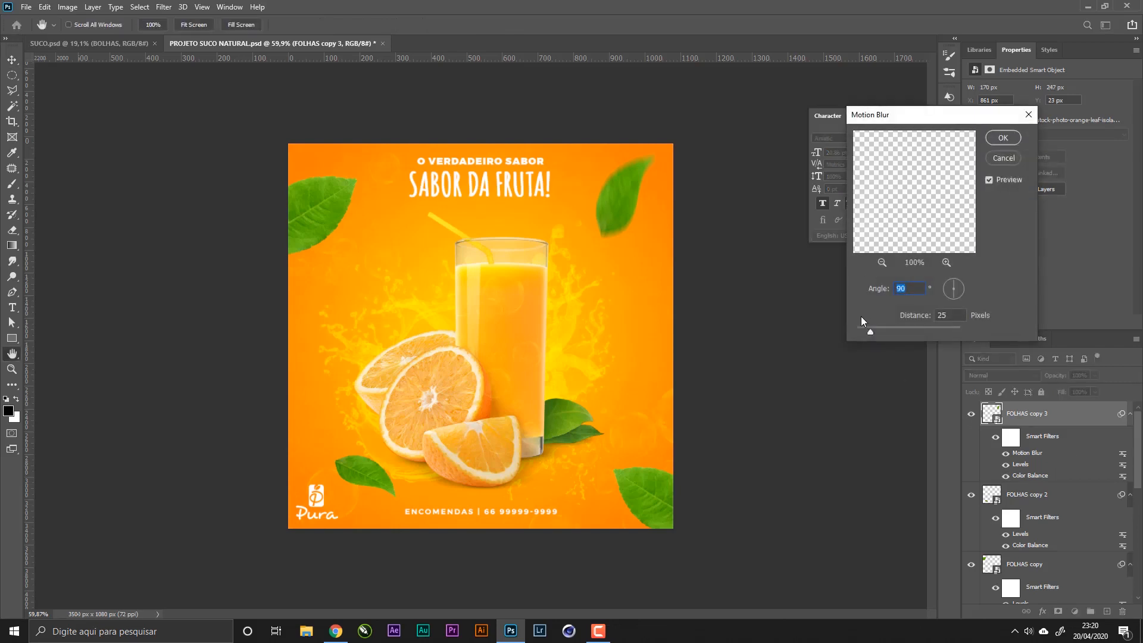
pyautogui.moveTo(875, 331); pyautogui.dragTo(876, 332)
pyautogui.click(997, 139)
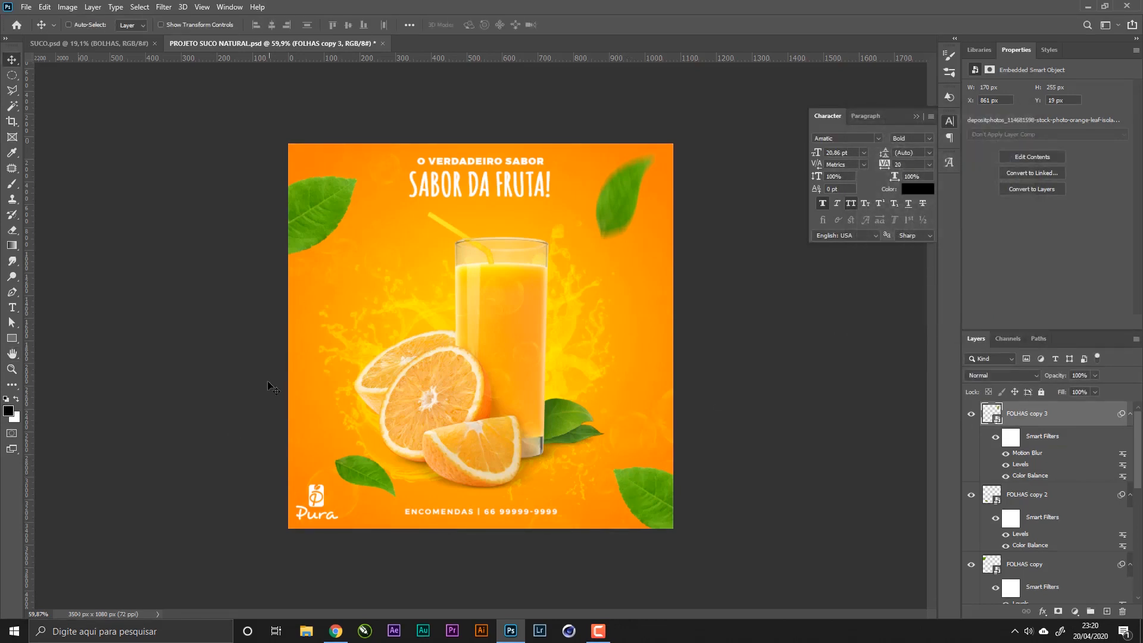
# - Copy the Motion Blur smart filter onto the FOLHAS copy 2 leaf and set its distance to 22 pixels
pyautogui.rightClick(311, 218)
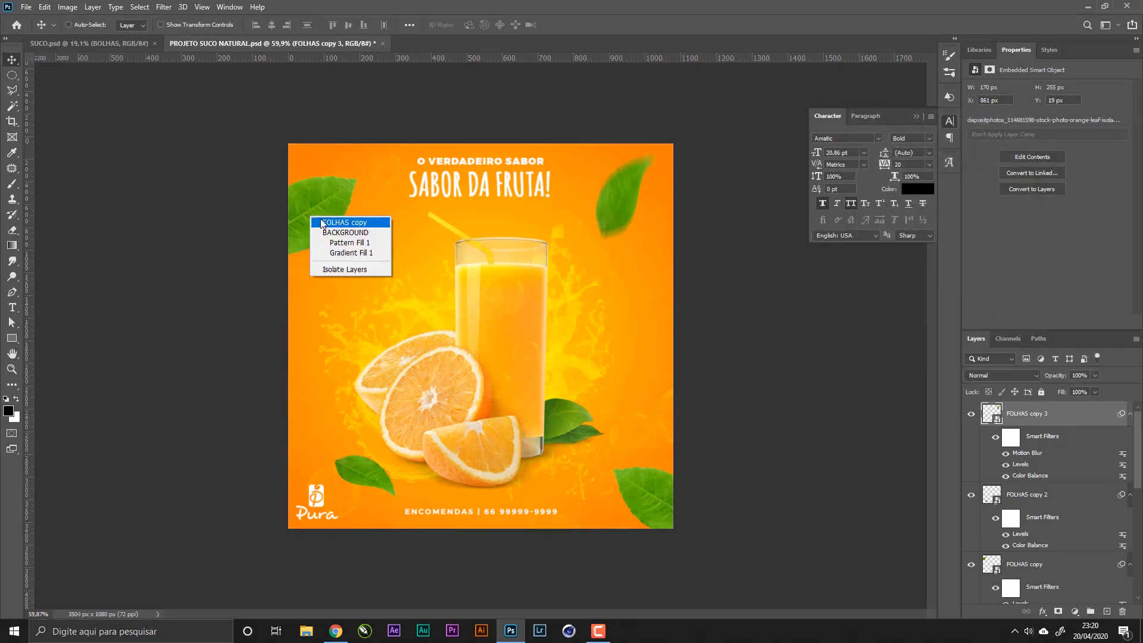
pyautogui.click(1043, 479)
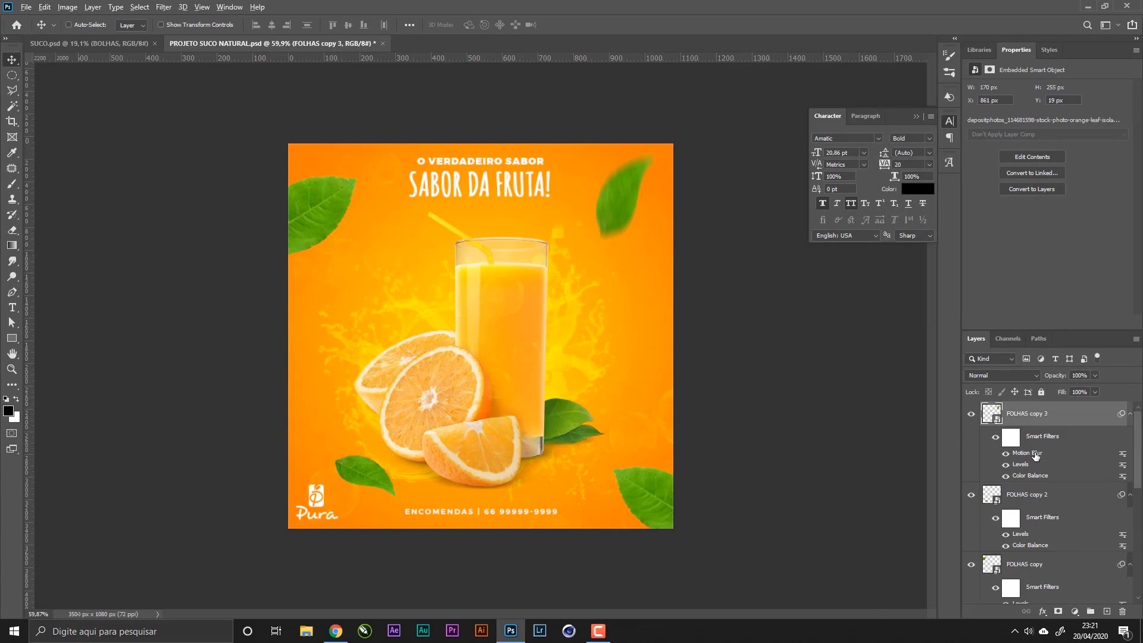
pyautogui.moveTo(1036, 456); pyautogui.dragTo(1036, 526)
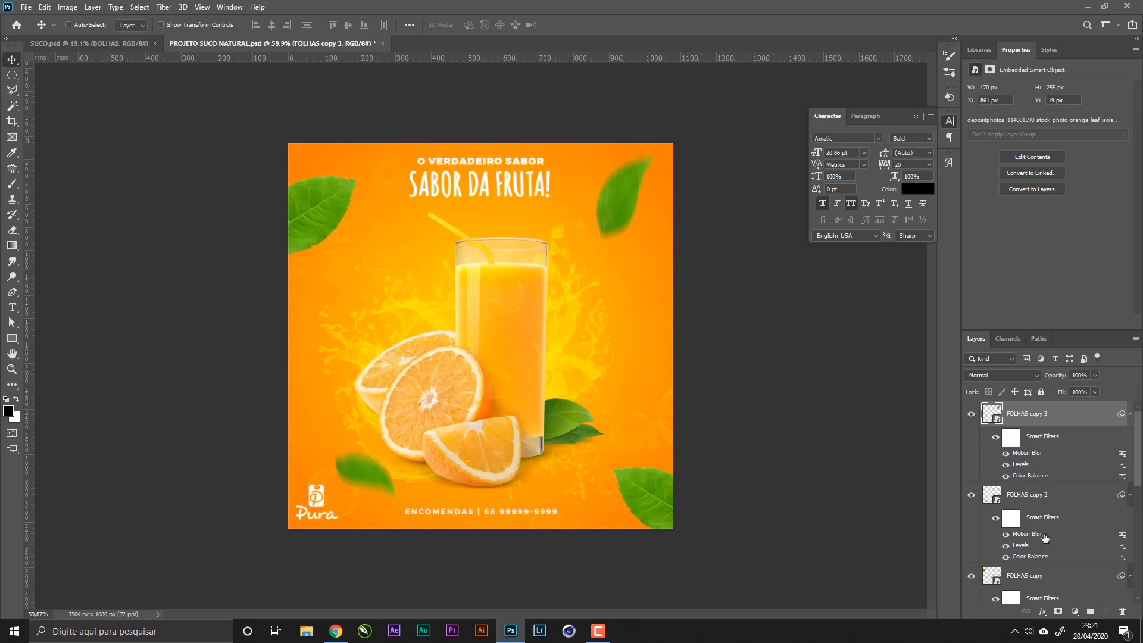
pyautogui.doubleClick(1071, 539)
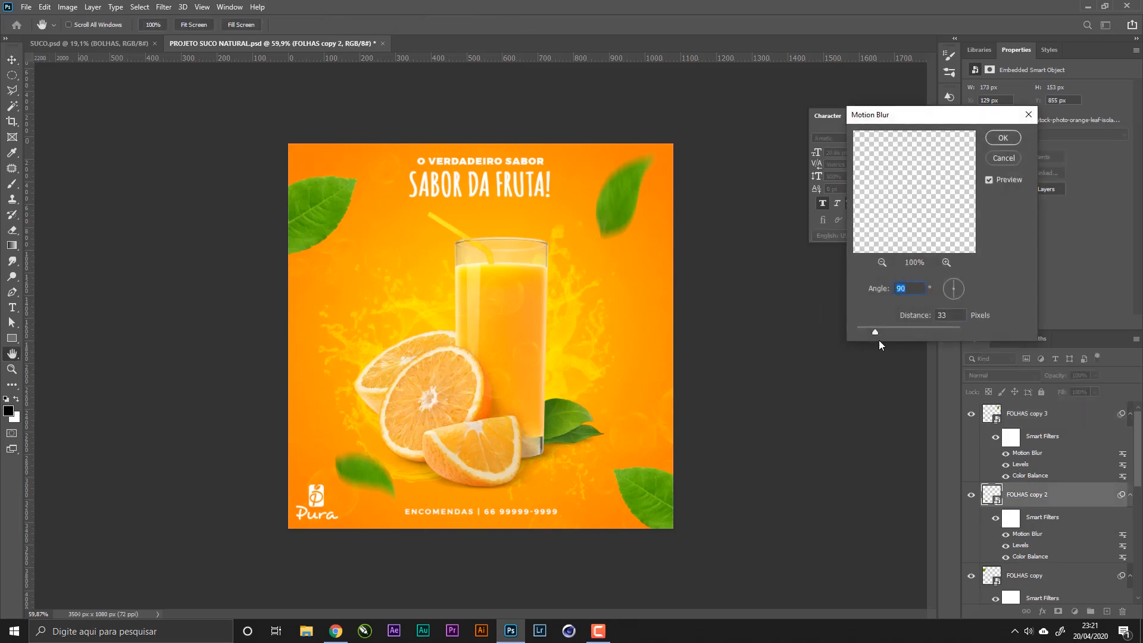
pyautogui.moveTo(872, 334); pyautogui.dragTo(870, 334)
pyautogui.click(1003, 138)
# - Copy the Motion Blur smart filter from FOLHAS copy 2 onto the FOLHAS copy layer
pyautogui.scroll(-2, 1007, 532)
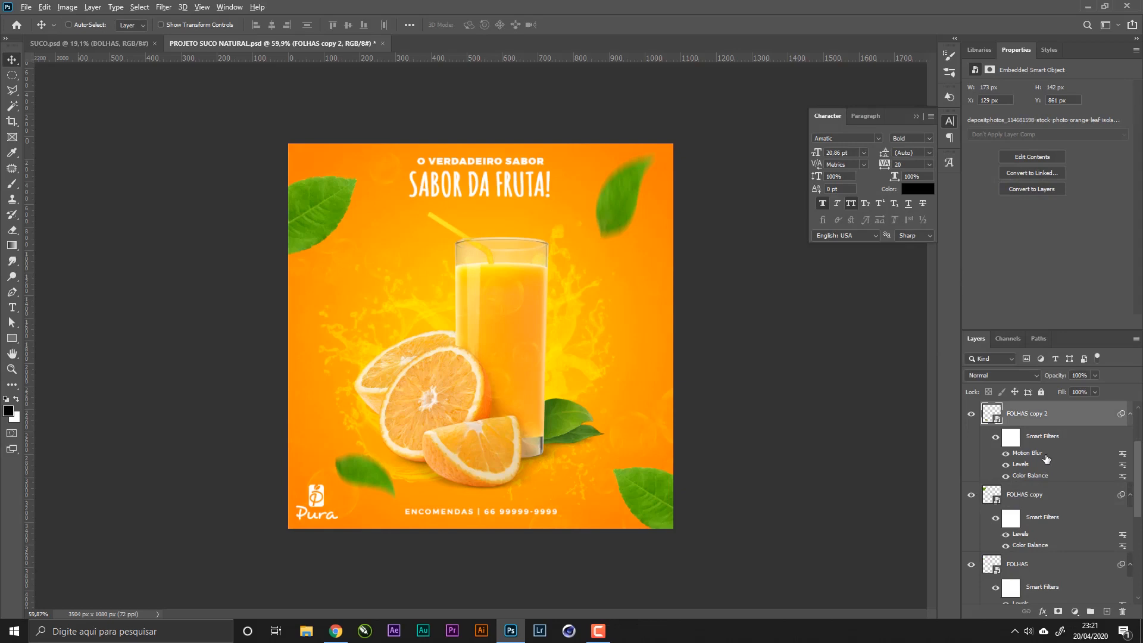
pyautogui.moveTo(1046, 458); pyautogui.dragTo(1051, 530)
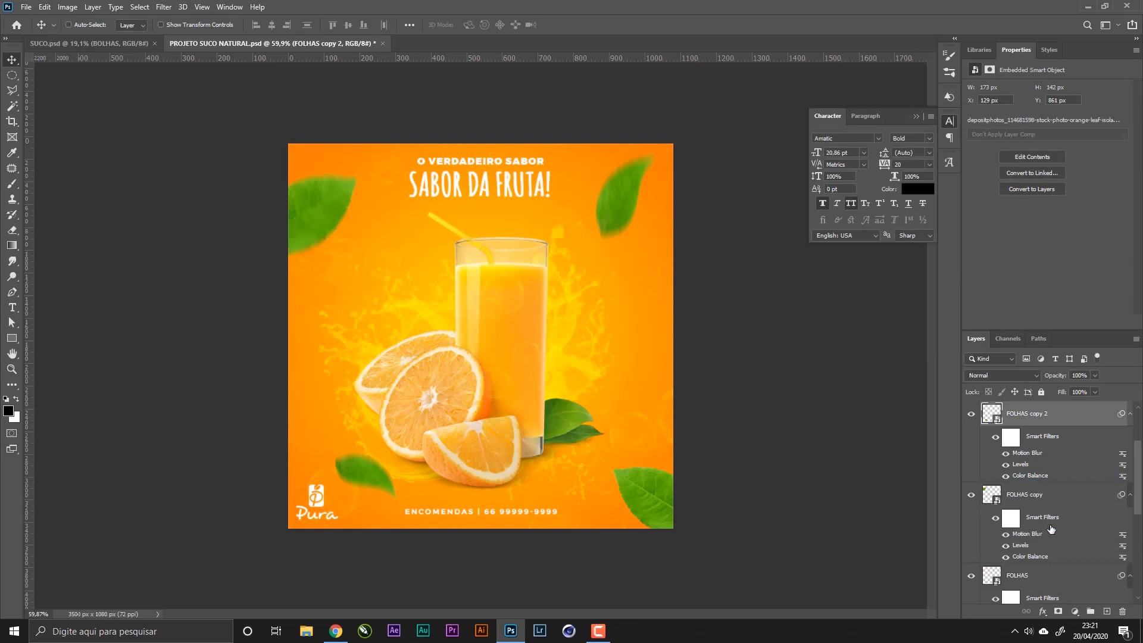
pyautogui.click(1066, 546)
# - Increase the upper-left leaf's Motion Blur distance and shift the leaf further past the poster's left edge
pyautogui.doubleClick(1067, 534)
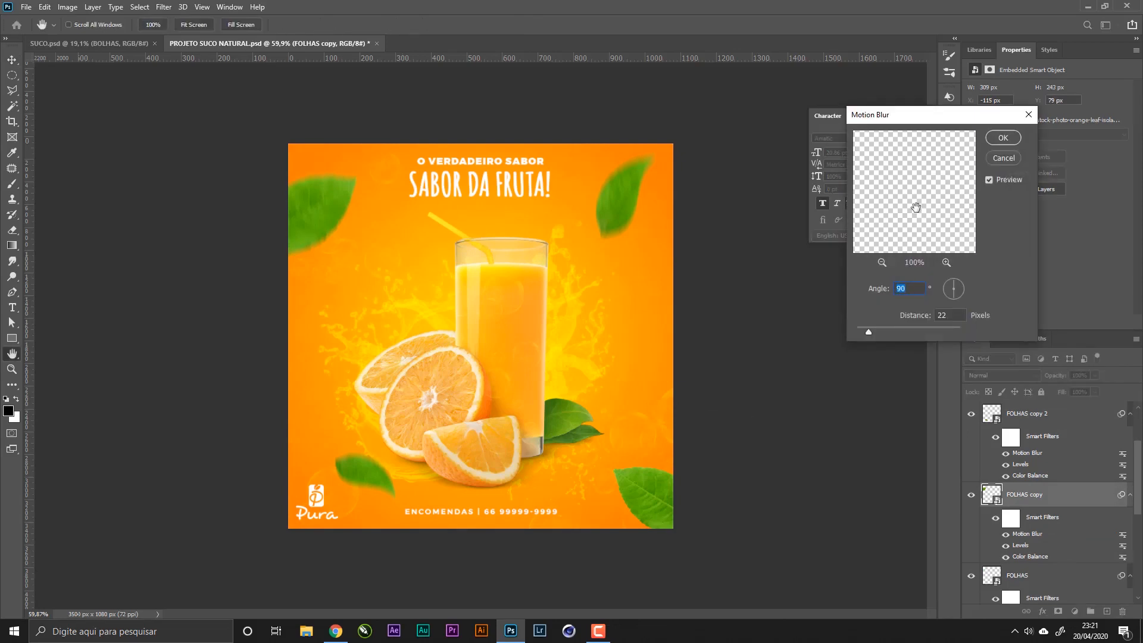
pyautogui.moveTo(868, 331); pyautogui.dragTo(874, 332)
pyautogui.click(1003, 138)
pyautogui.press('v')
pyautogui.moveTo(334, 258); pyautogui.dragTo(345, 255)
# - Copy the Motion Blur smart filter from FOLHAS copy onto the lower-right FOLHAS leaf and save the document
pyautogui.scroll(-2, 1043, 533)
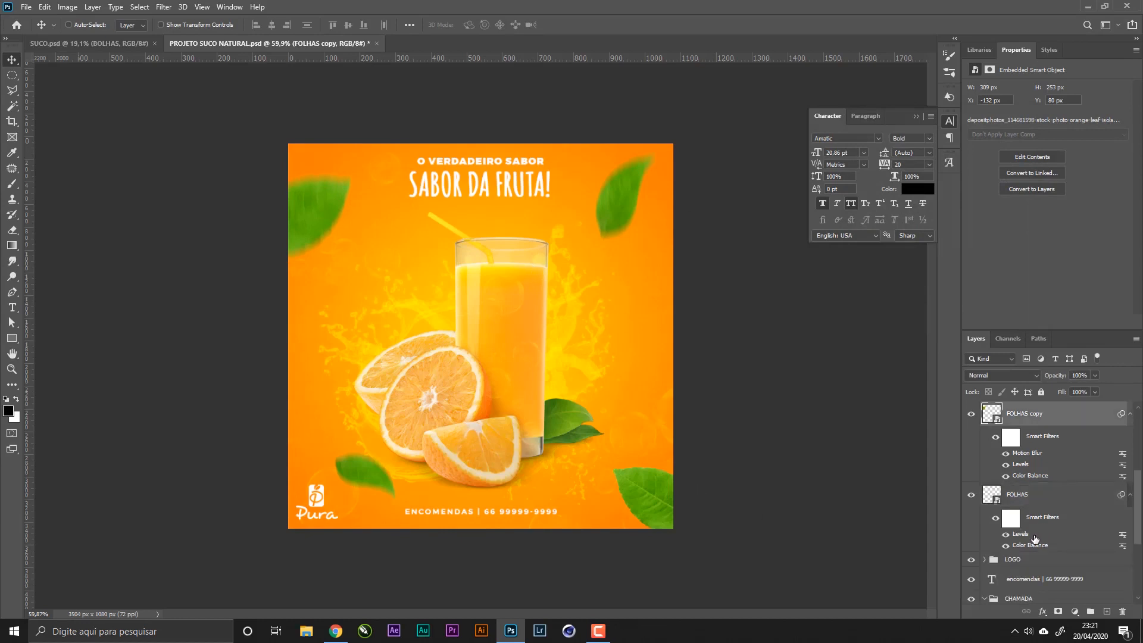
pyautogui.moveTo(1035, 539)
pyautogui.mouseDown()
pyautogui.moveTo(1025, 521)
pyautogui.moveTo(1034, 460)
pyautogui.moveTo(1046, 525)
pyautogui.mouseUp()
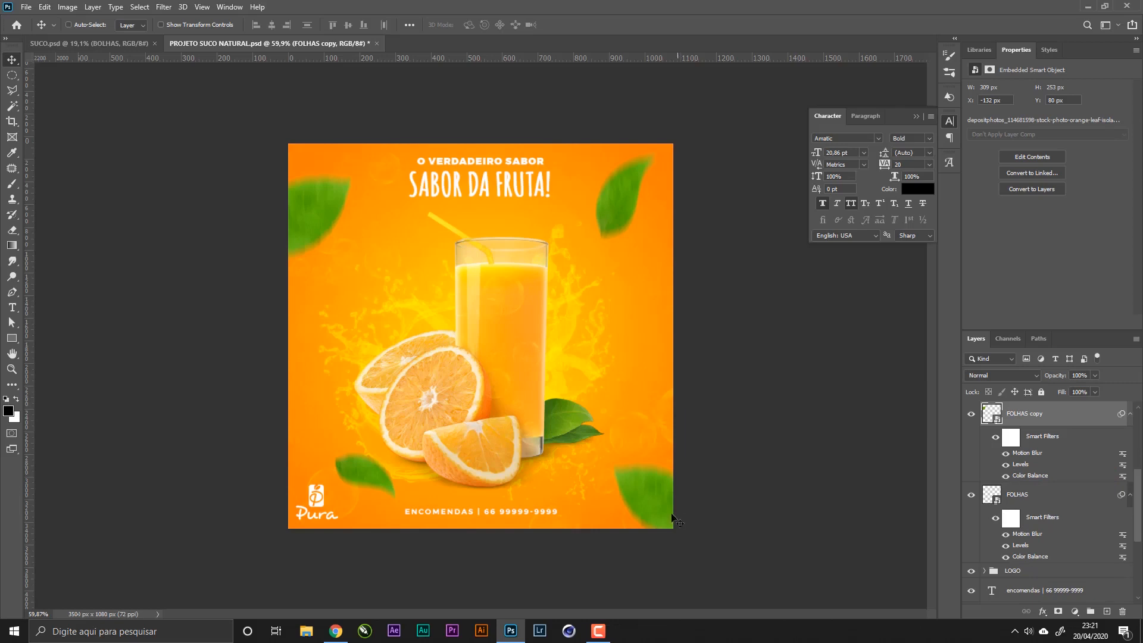
pyautogui.hotkey('ctrl', 's')
pyautogui.rightClick(506, 335)
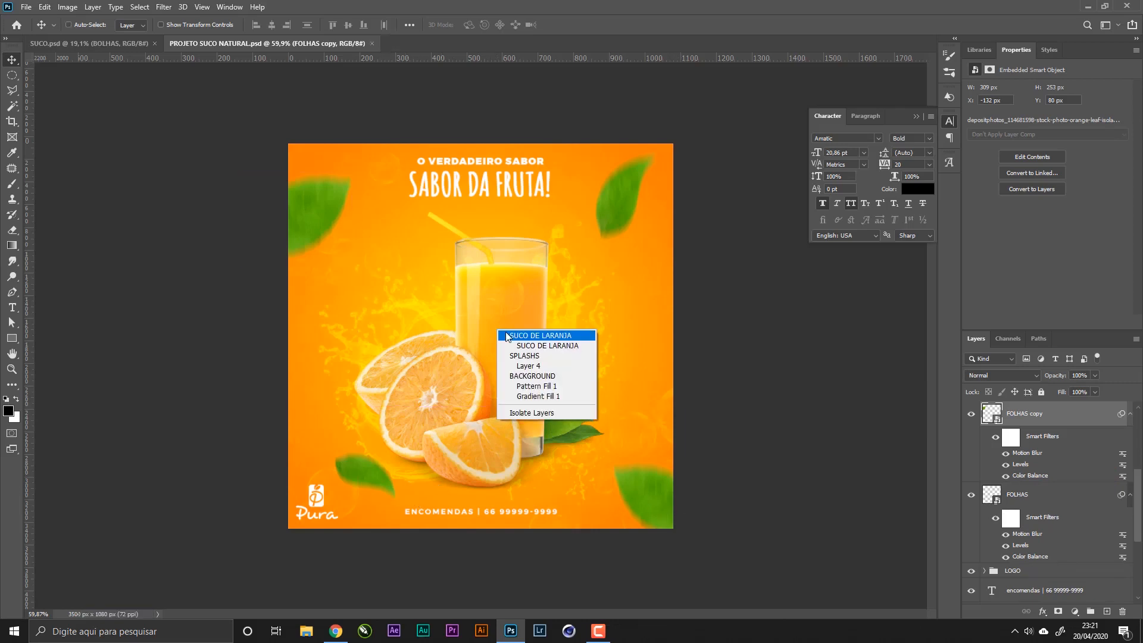
pyautogui.click(450, 316)
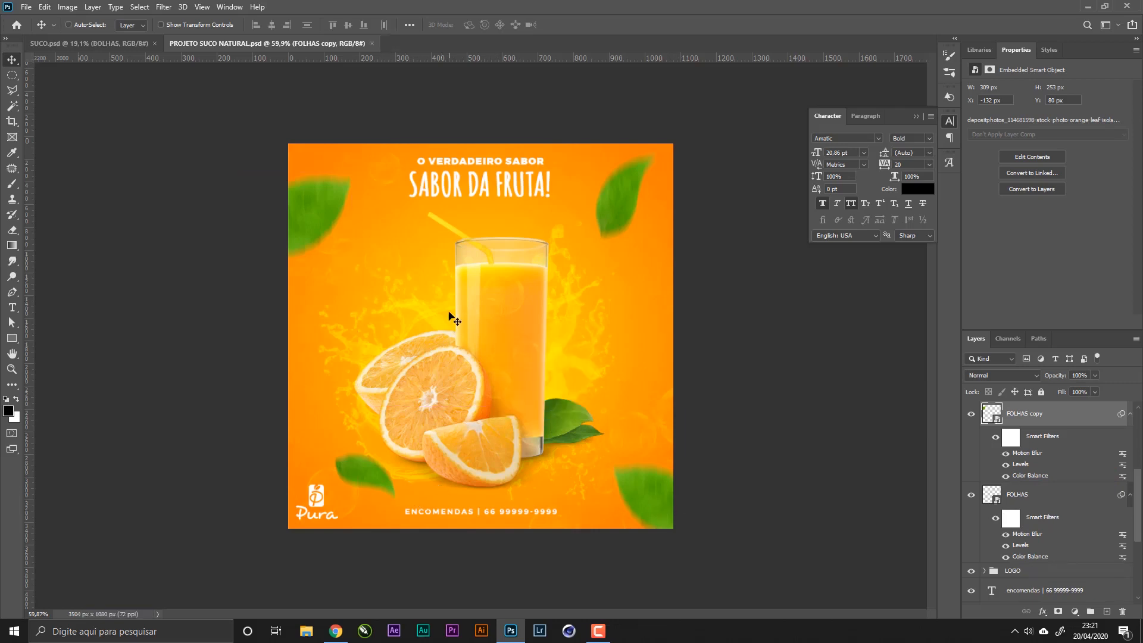
# - Nudge the small lower-left leaf on the FOLHAS copy 2 layer slightly and save the document
pyautogui.rightClick(489, 308)
pyautogui.click(503, 313)
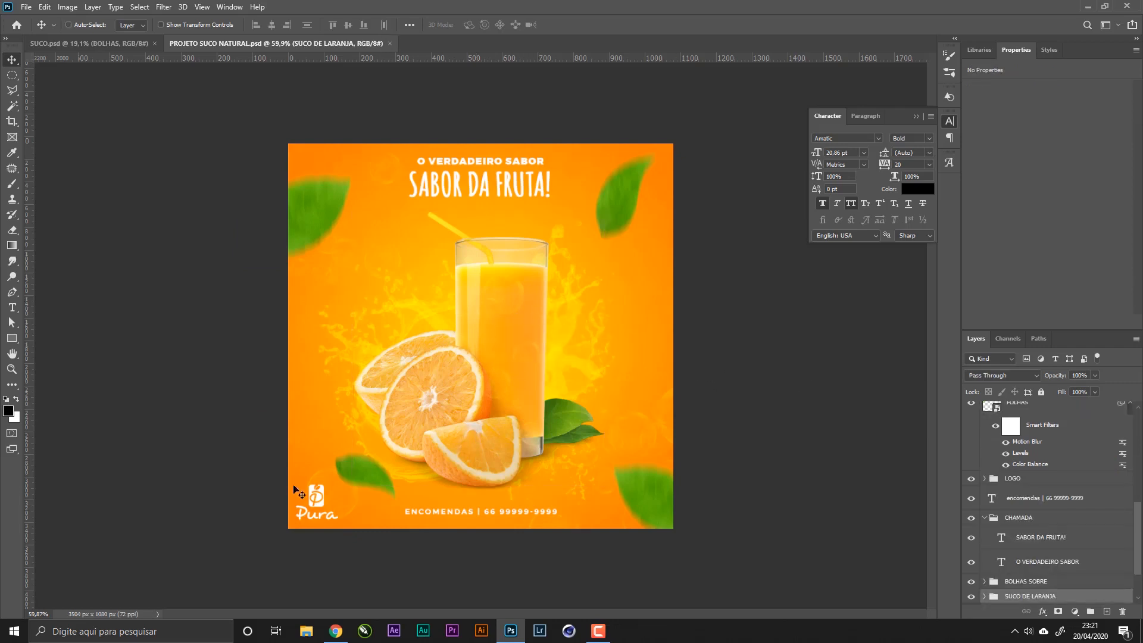
pyautogui.rightClick(371, 474)
pyautogui.click(383, 478)
pyautogui.moveTo(388, 481); pyautogui.dragTo(380, 474)
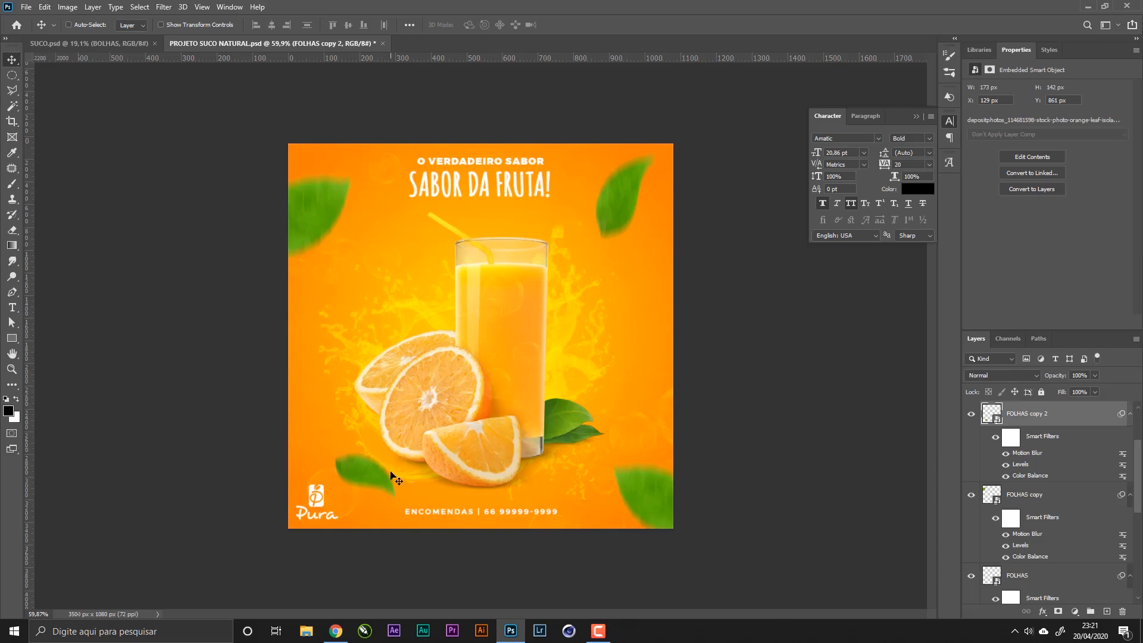
pyautogui.hotkey('ctrl', 's')
# - Compare the leaf arrangement with the SUCO.psd reference and collapse the smart filter lists of the four FOLHAS layers
pyautogui.rightClick(316, 213)
pyautogui.click(345, 216)
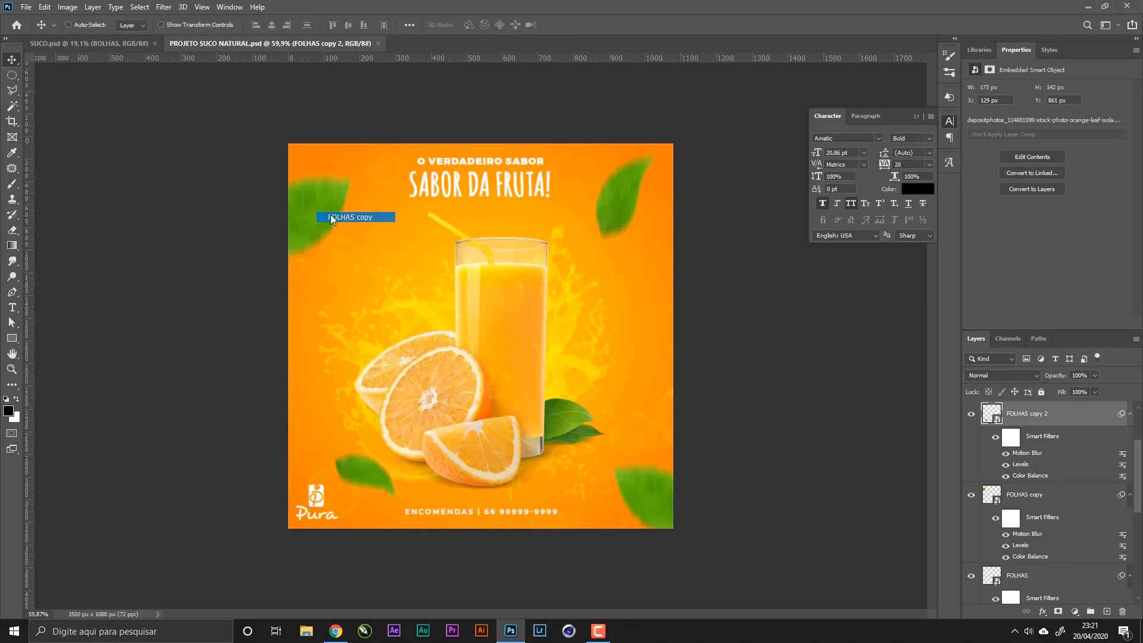
pyautogui.click(128, 45)
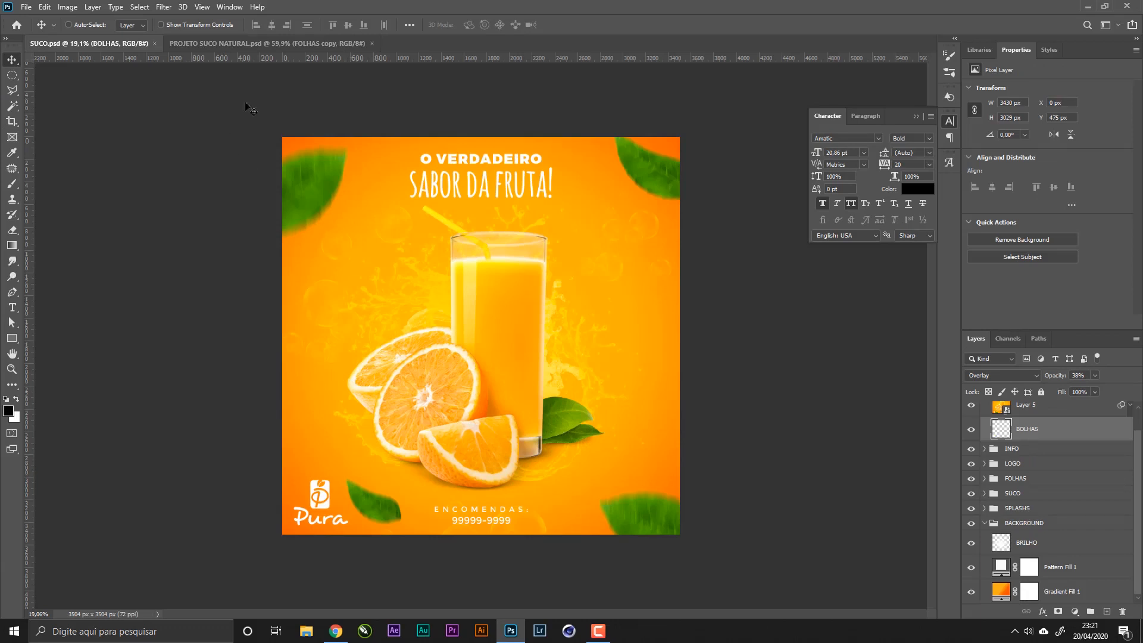
pyautogui.click(247, 45)
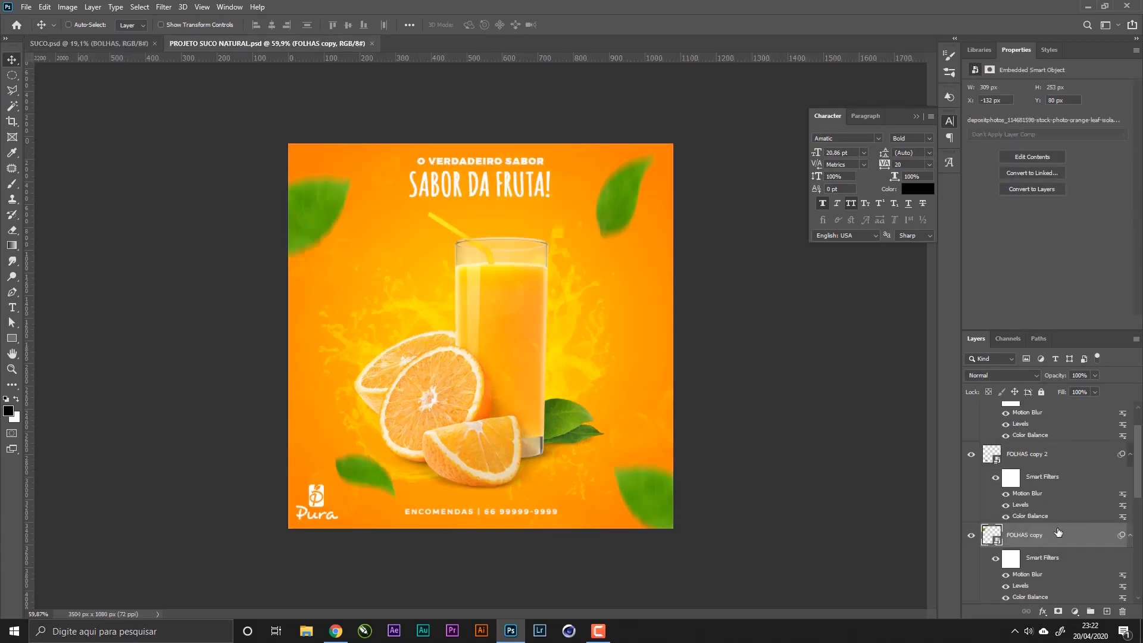
pyautogui.scroll(1, 1025, 505)
pyautogui.click(1133, 415)
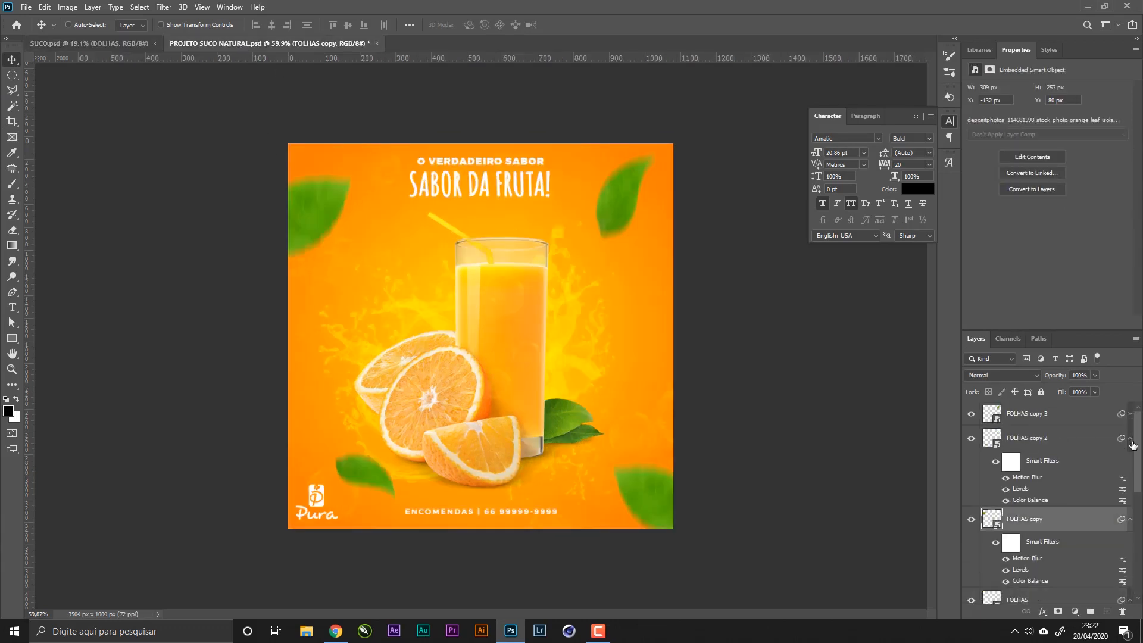
pyautogui.click(1131, 438)
pyautogui.click(1130, 462)
pyautogui.click(1130, 487)
# - Group the four FOLHAS leaf layers and name the group FOLHAS DE ENCAPSULAMENTO
pyautogui.click(1060, 495)
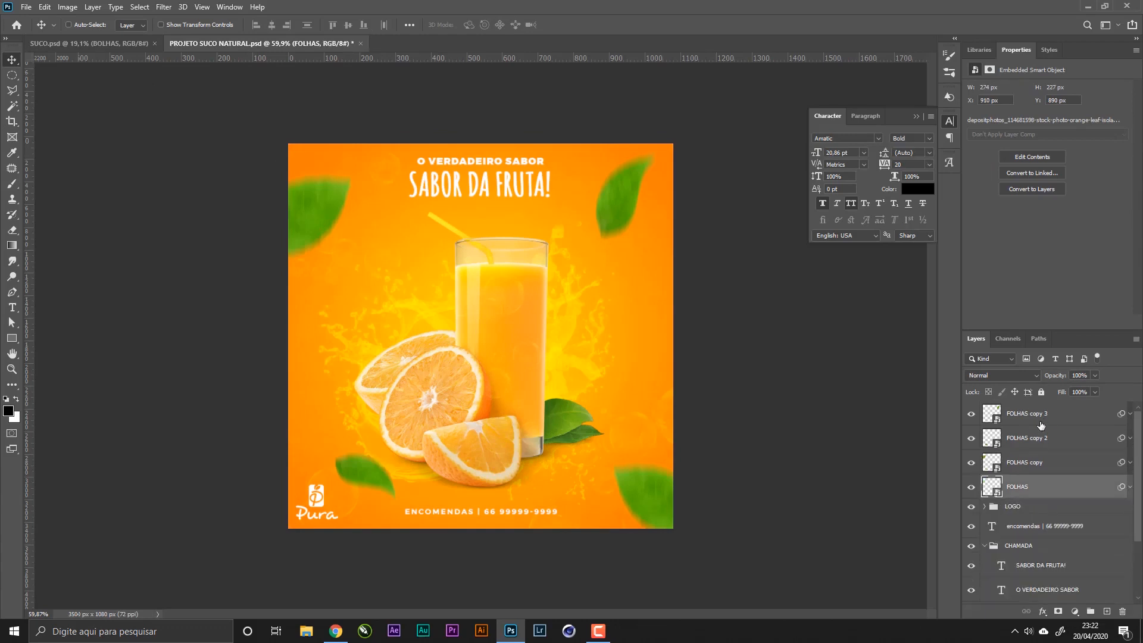
pyautogui.keyDown('shift'); pyautogui.click(1041, 416); pyautogui.keyUp('shift')
pyautogui.hotkey('ctrl', 'g')
pyautogui.doubleClick(1017, 408)
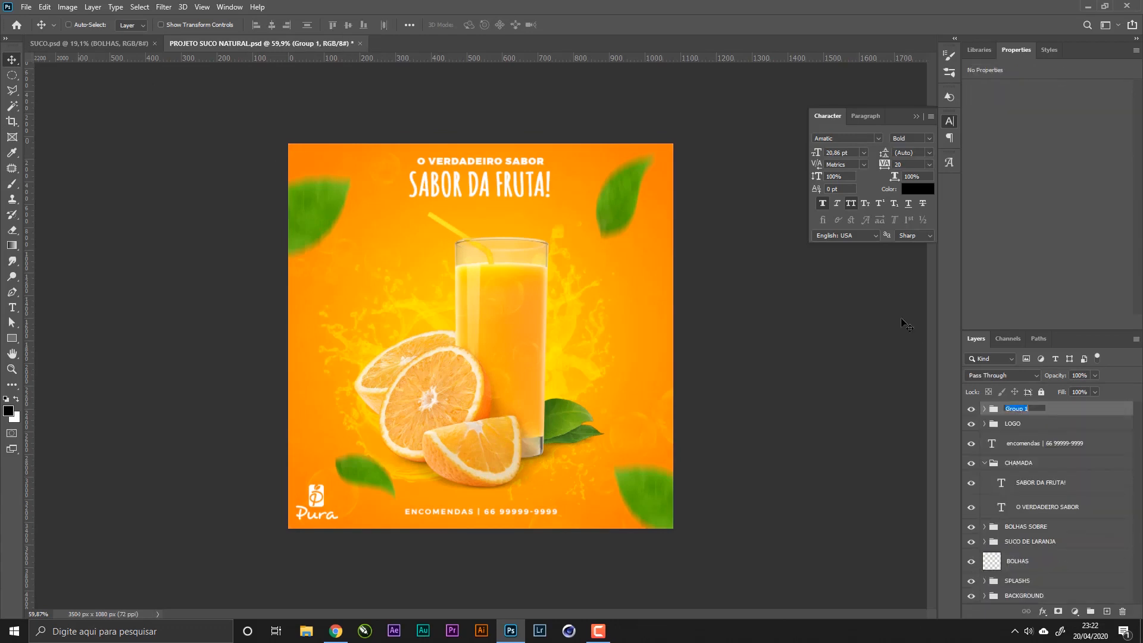
pyautogui.write('FOLHAS DE ENCAPSULAMENTO')
pyautogui.press('Return')
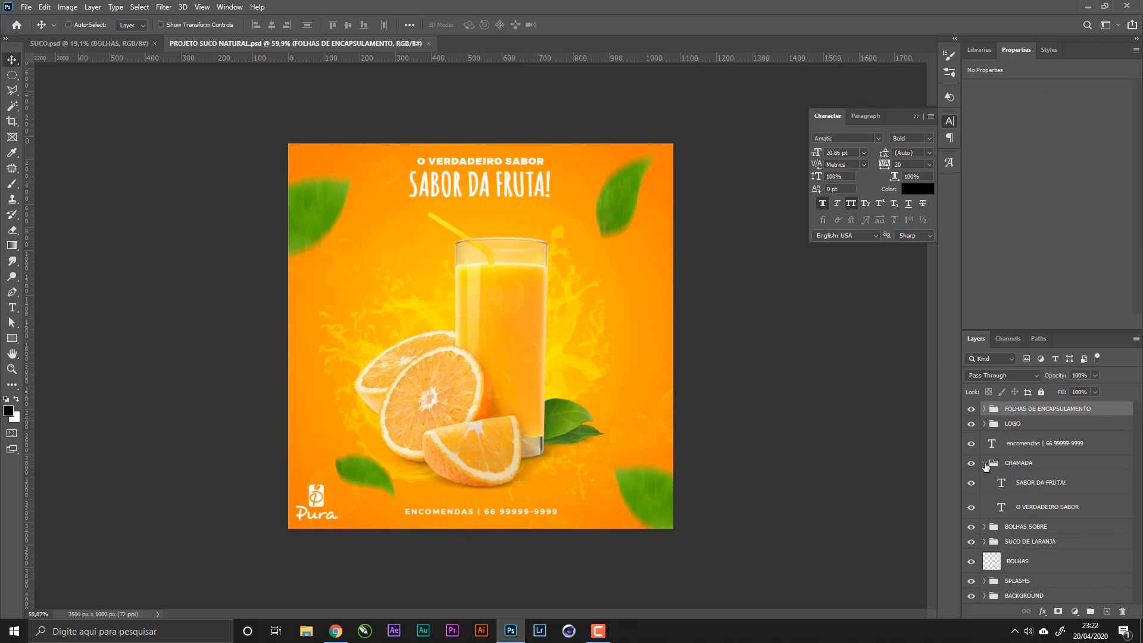
# - Collapse the CHAMADA group and place the encomendas contact text layer in a collapsed group named INFO
pyautogui.click(985, 466)
pyautogui.click(1035, 443)
pyautogui.hotkey('ctrl', 'g')
pyautogui.doubleClick(1017, 441)
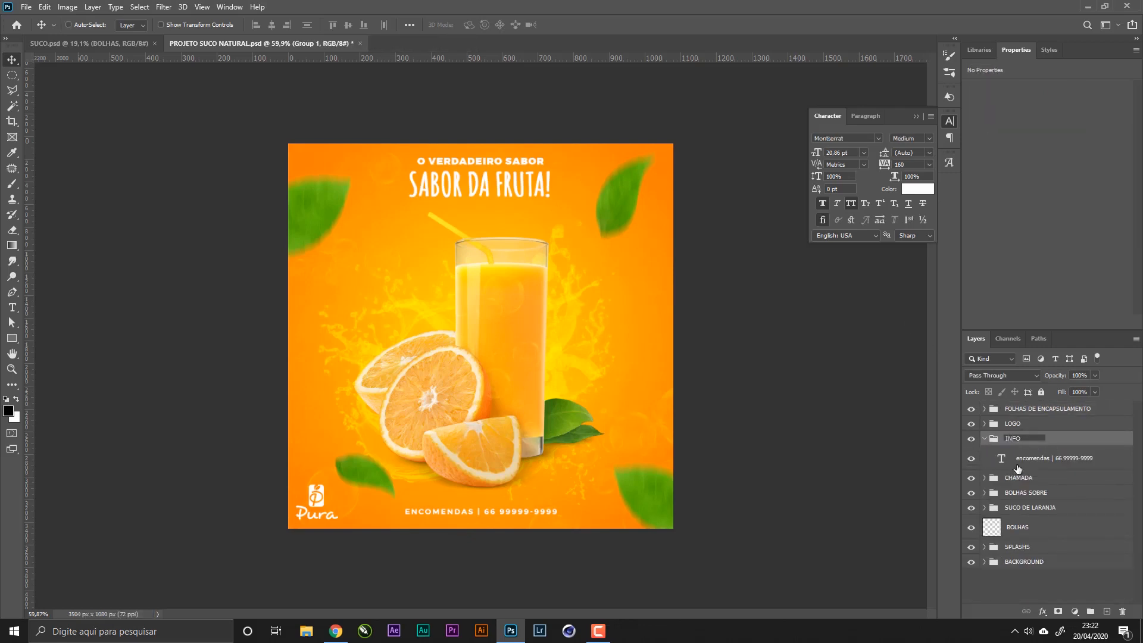
pyautogui.press('Return')
pyautogui.click(984, 438)
# - Place the BOLHAS layer in its own collapsed group named BOLHAS and save the document
pyautogui.click(1038, 501)
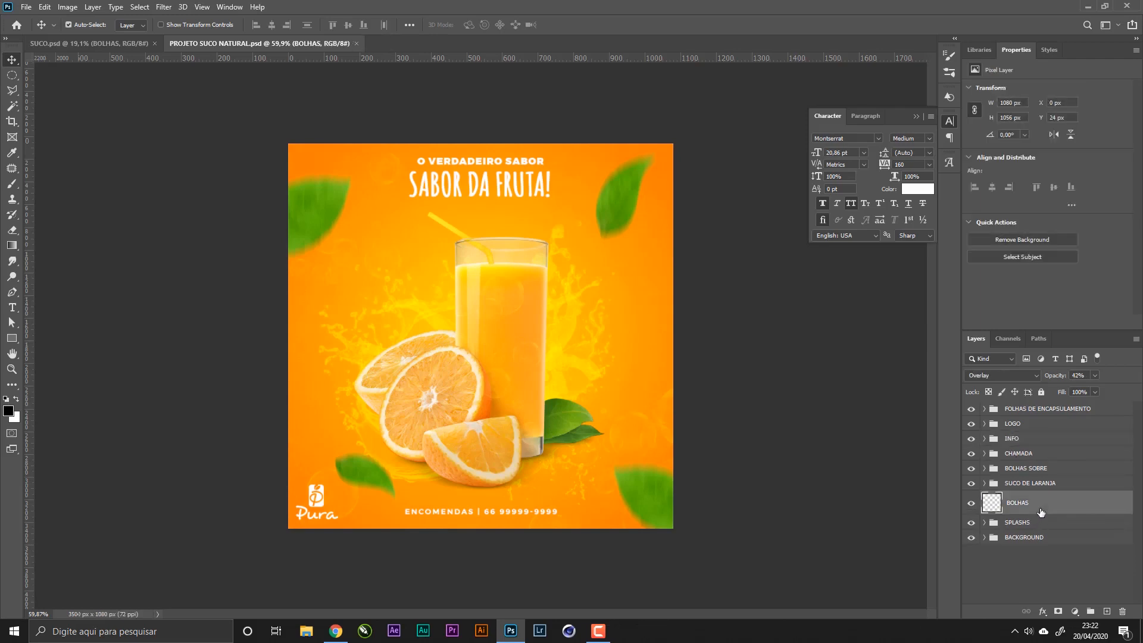
pyautogui.hotkey('ctrl', 'g')
pyautogui.doubleClick(1017, 499)
pyautogui.write('B')
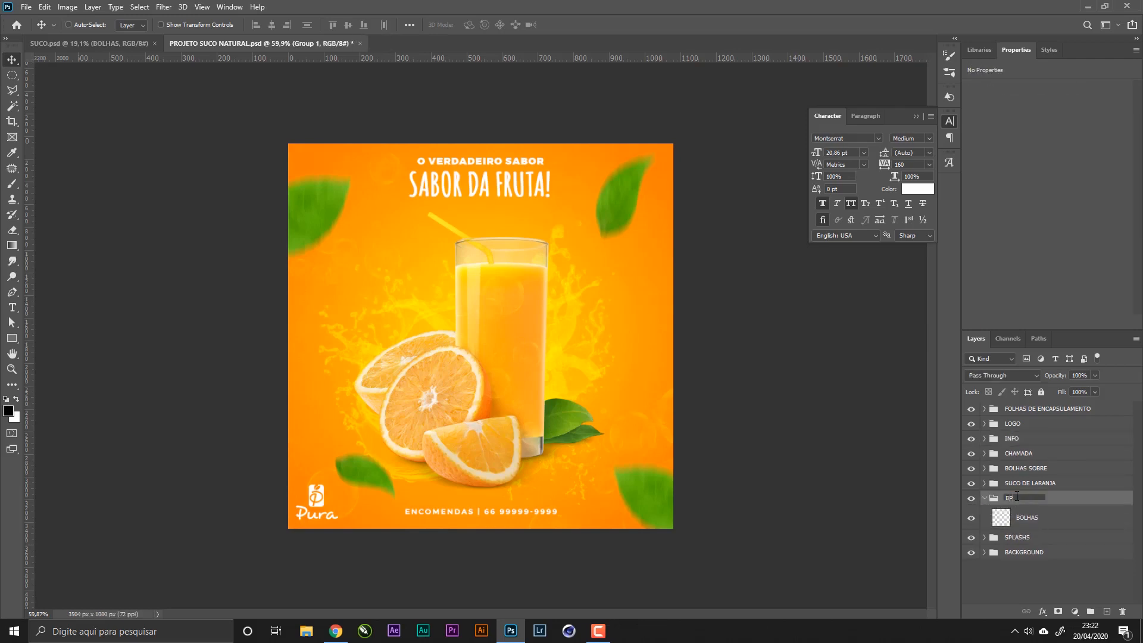
pyautogui.write('OLHAS')
pyautogui.press('Return')
pyautogui.click(984, 498)
pyautogui.click(1024, 529)
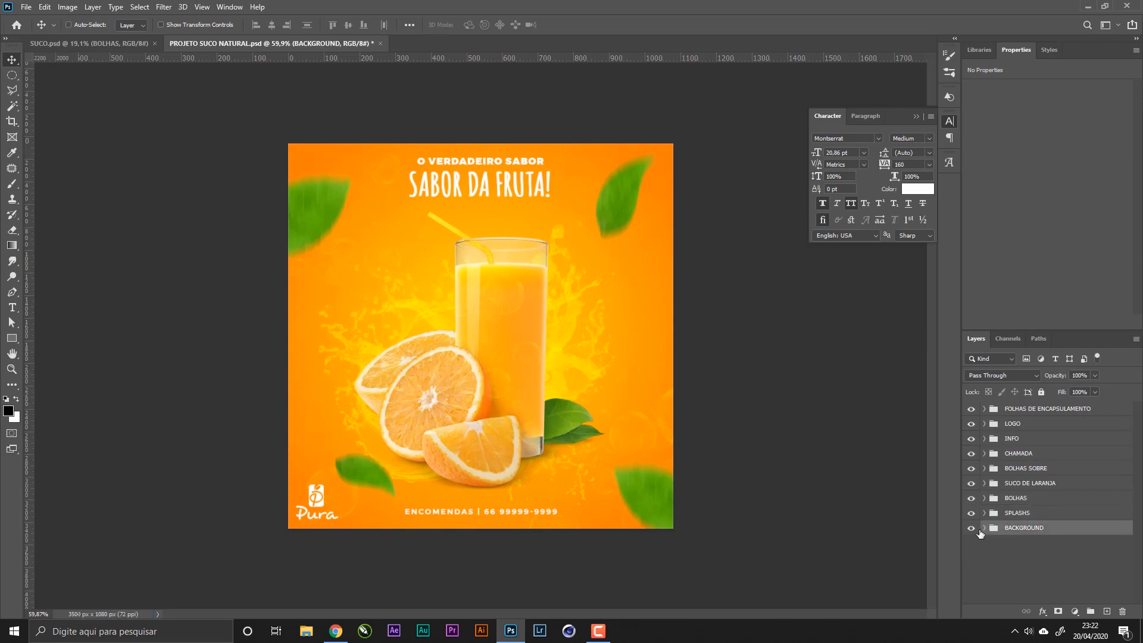
pyautogui.hotkey('ctrl', 's')
# - Add a new empty layer above Pattern Fill 1 inside the BACKGROUND group
pyautogui.click(984, 528)
pyautogui.click(1089, 552)
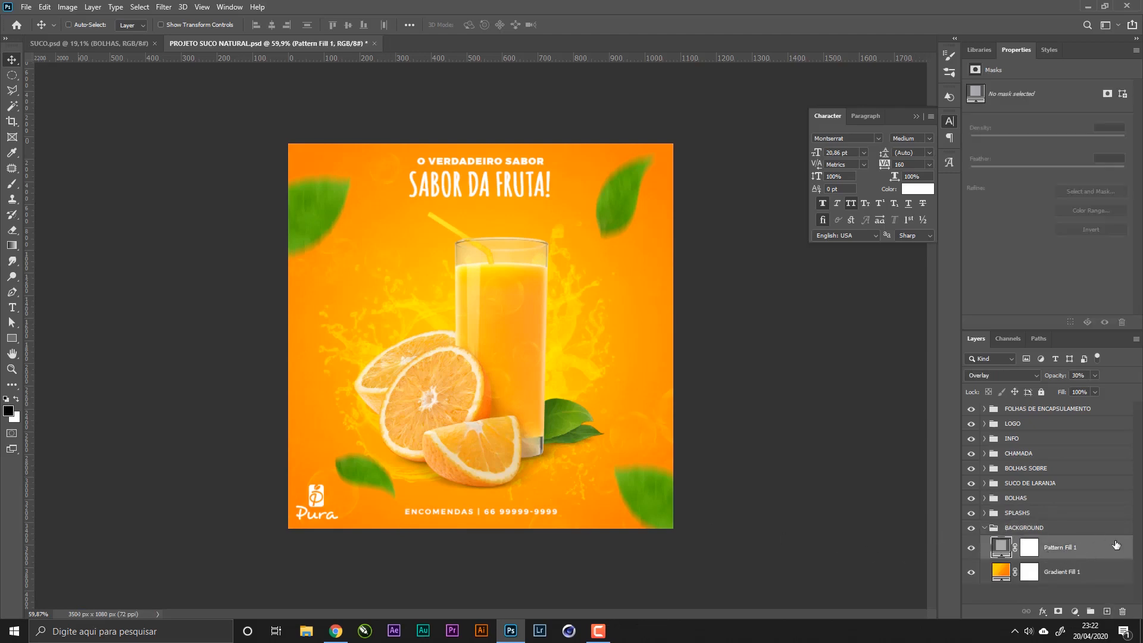
pyautogui.click(1107, 612)
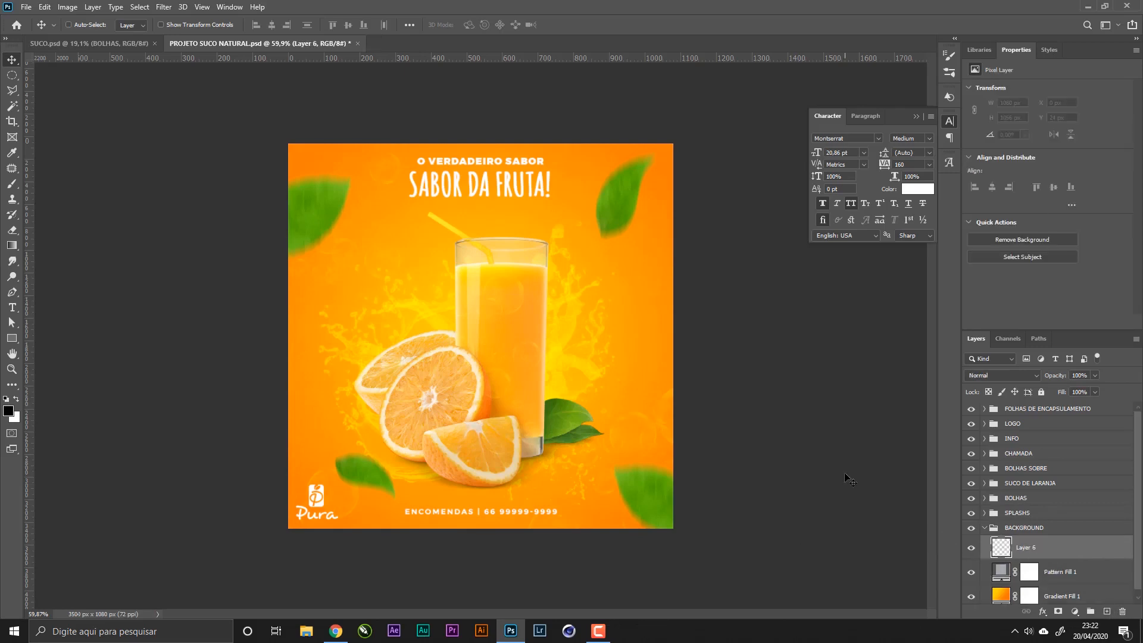
# - Paint a soft white glow behind the glass on the new layer with the Redondo macio brush at 900 px
pyautogui.press('b')
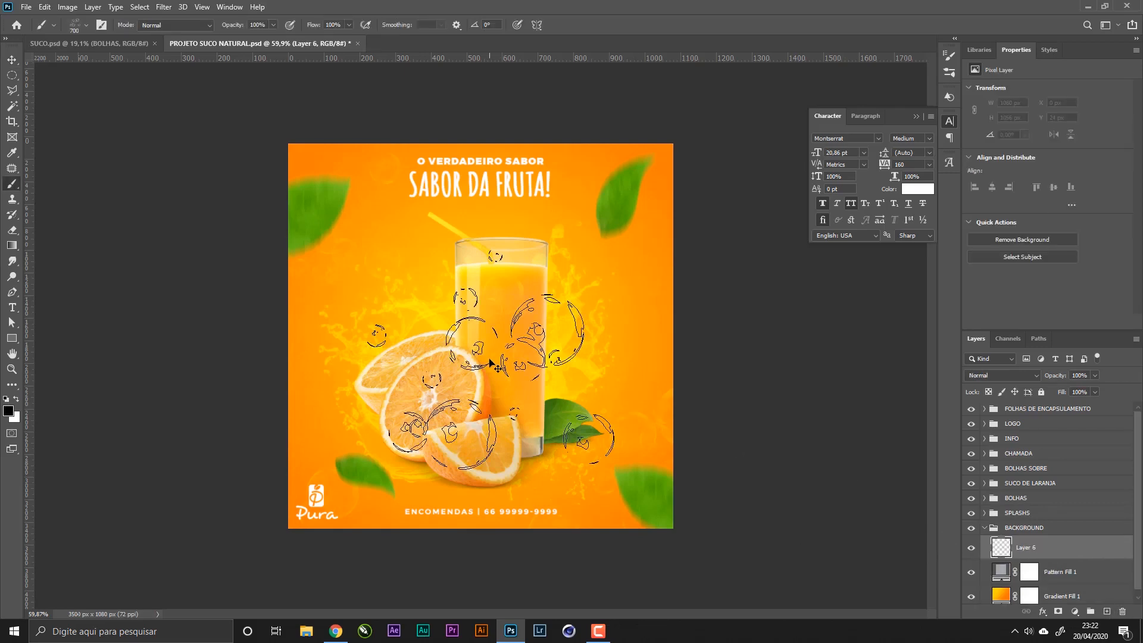
pyautogui.rightClick(500, 366)
pyautogui.click(582, 383)
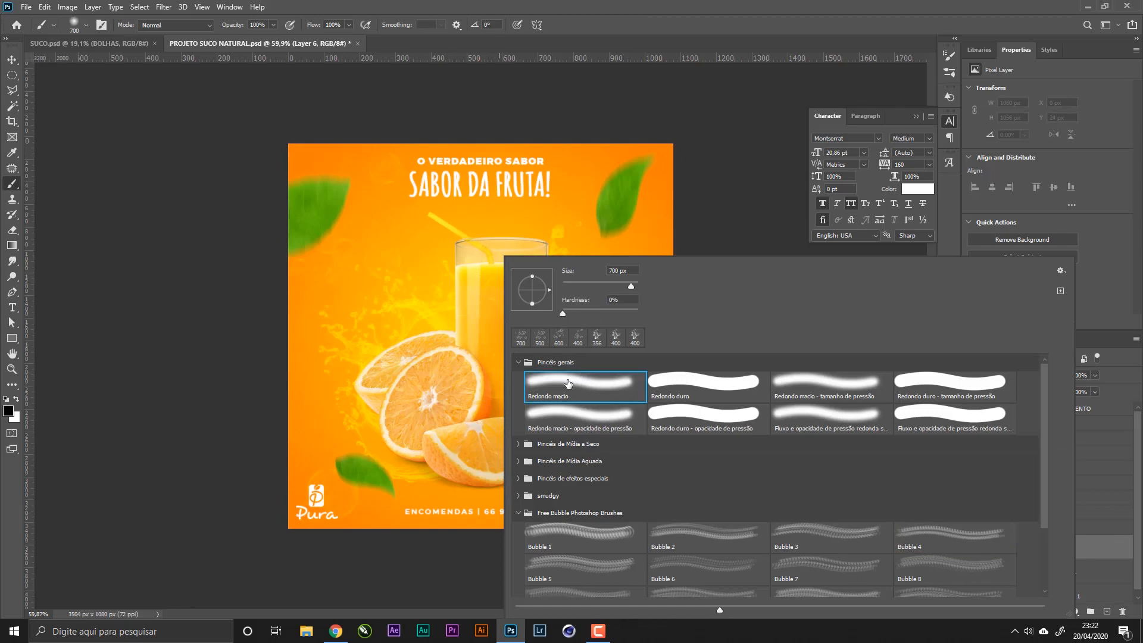
pyautogui.click(734, 3)
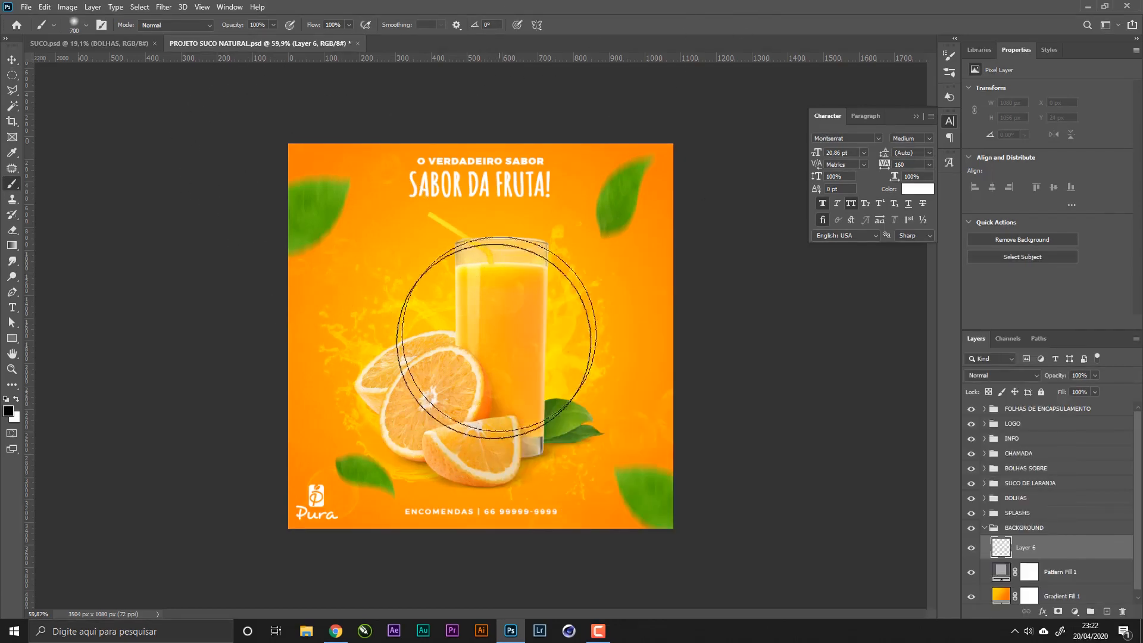
pyautogui.rightClick(501, 369)
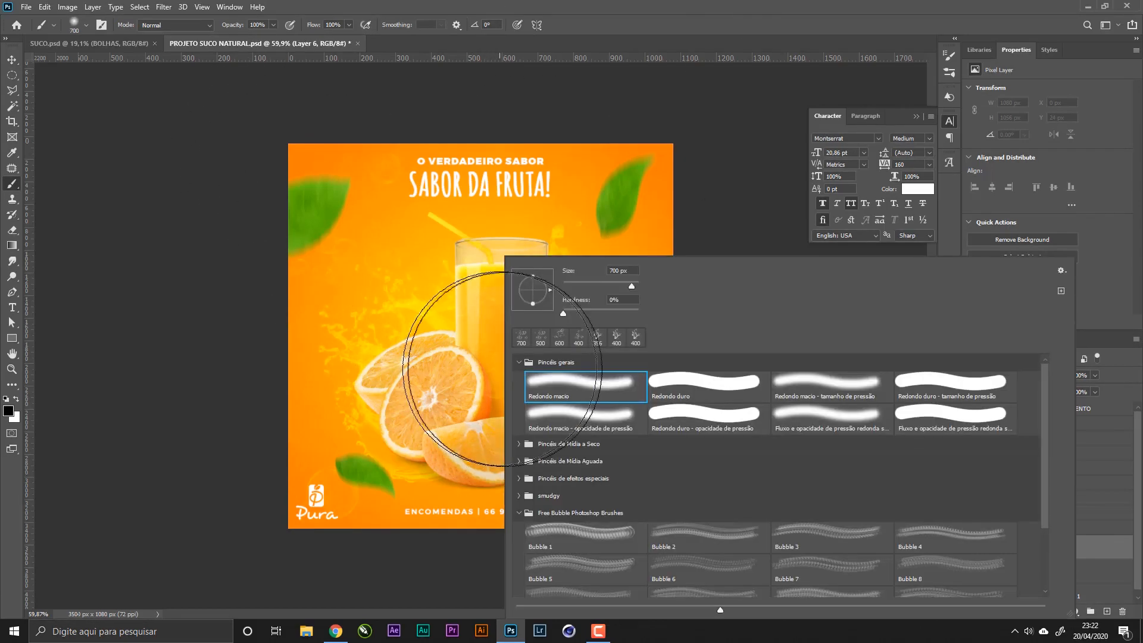
pyautogui.click(798, 3)
pyautogui.press('x')
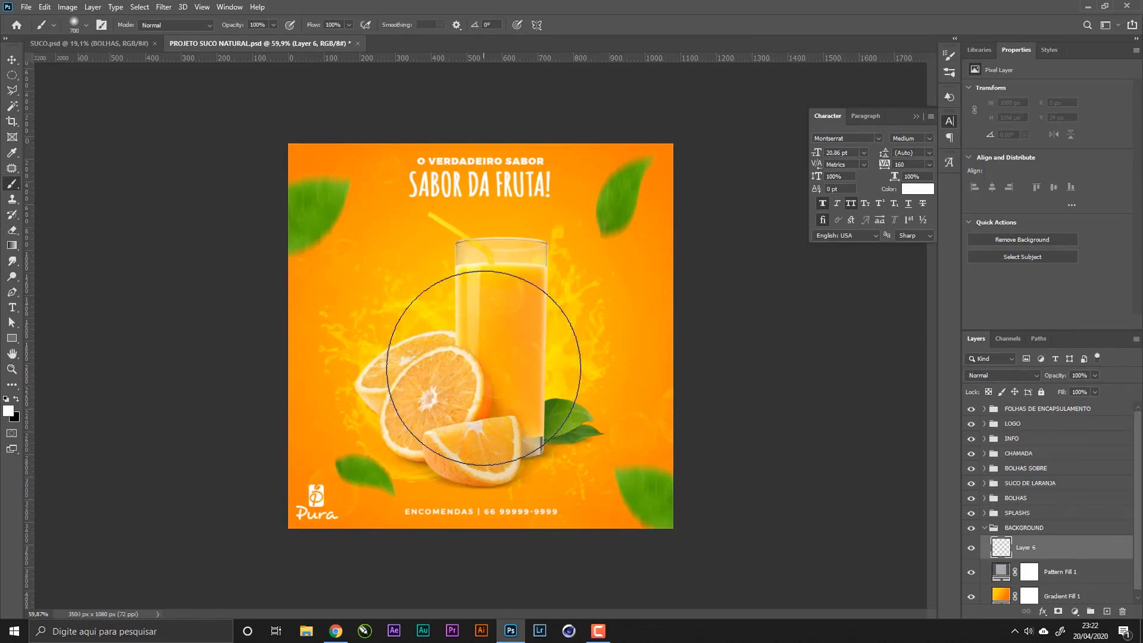
pyautogui.press(']')
pyautogui.press(']')
pyautogui.rightClick(483, 368)
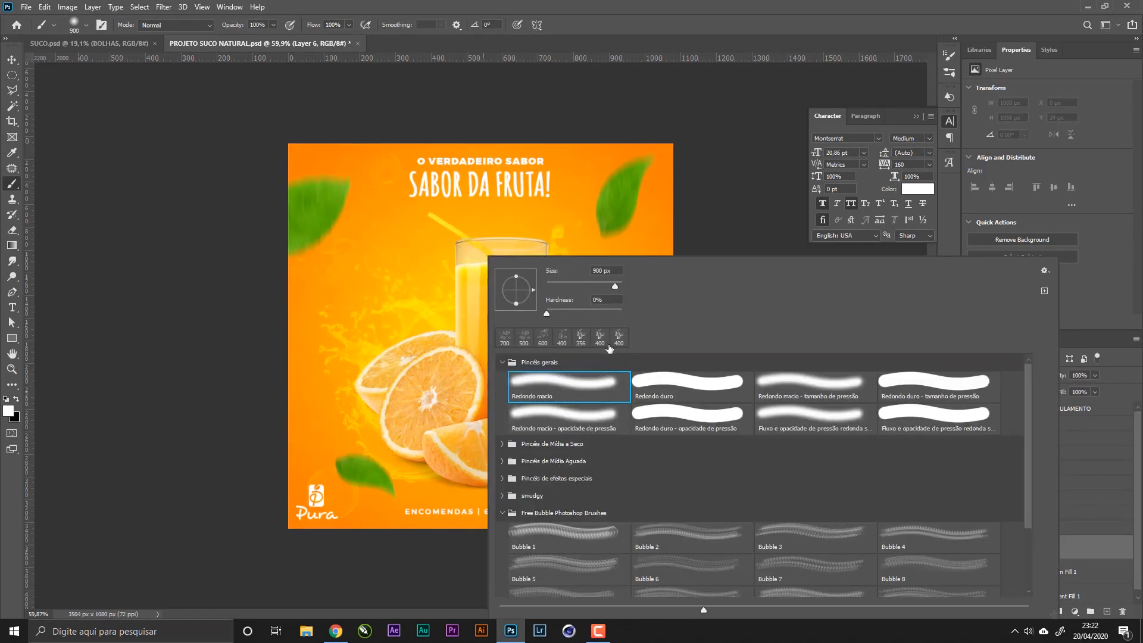
pyautogui.click(797, 3)
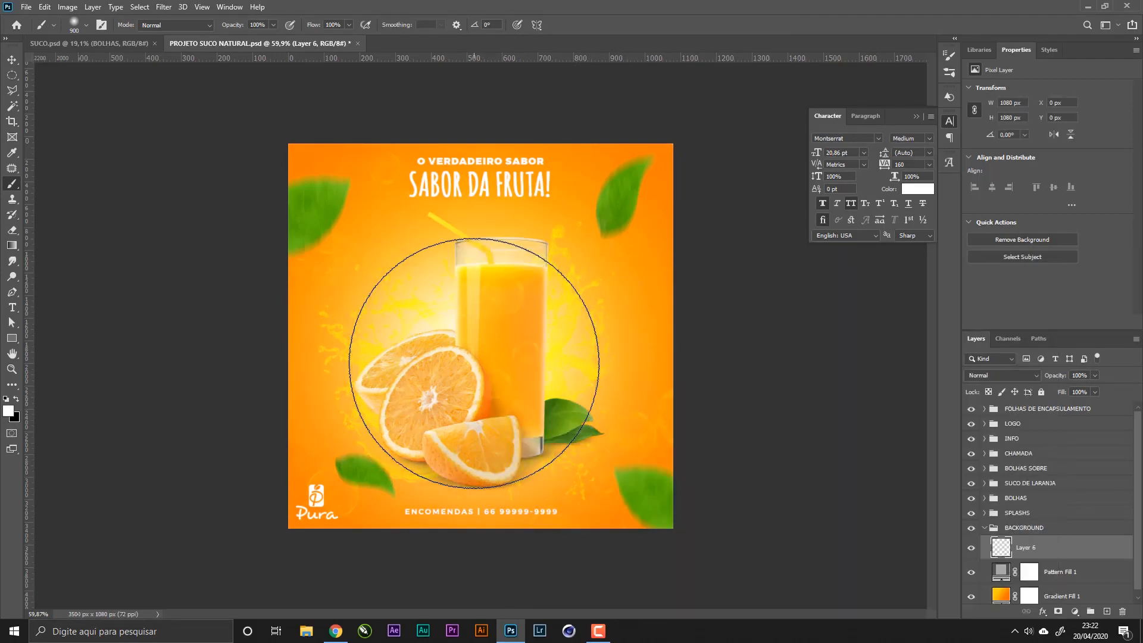
# - Set the glow layer's blend mode to Overlay and its opacity to 73%
pyautogui.click(1008, 374)
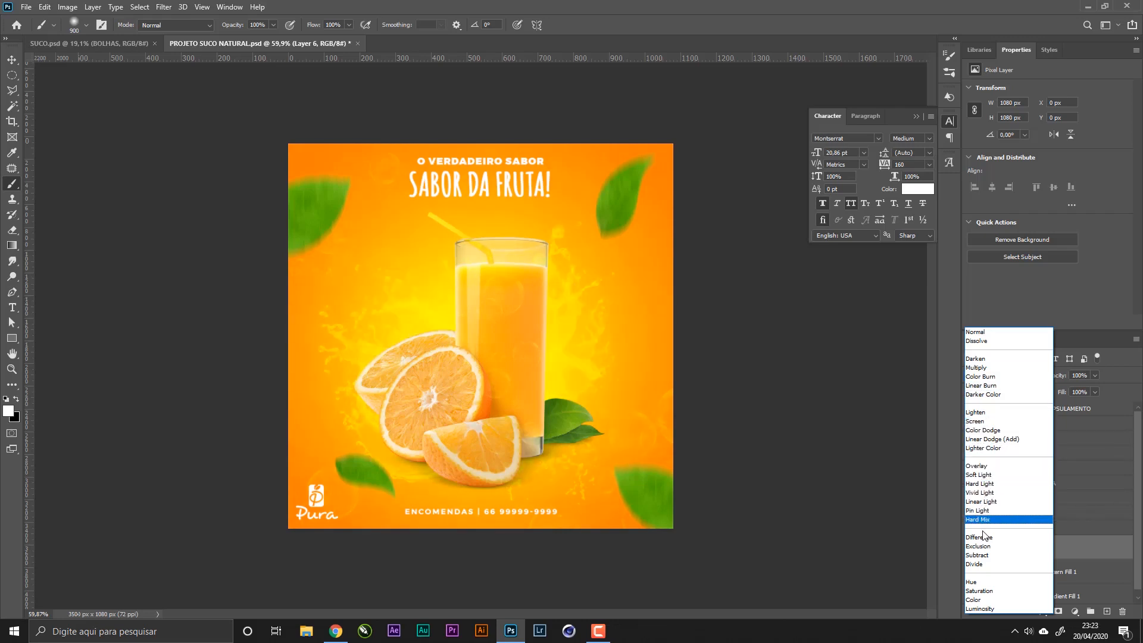
pyautogui.click(987, 467)
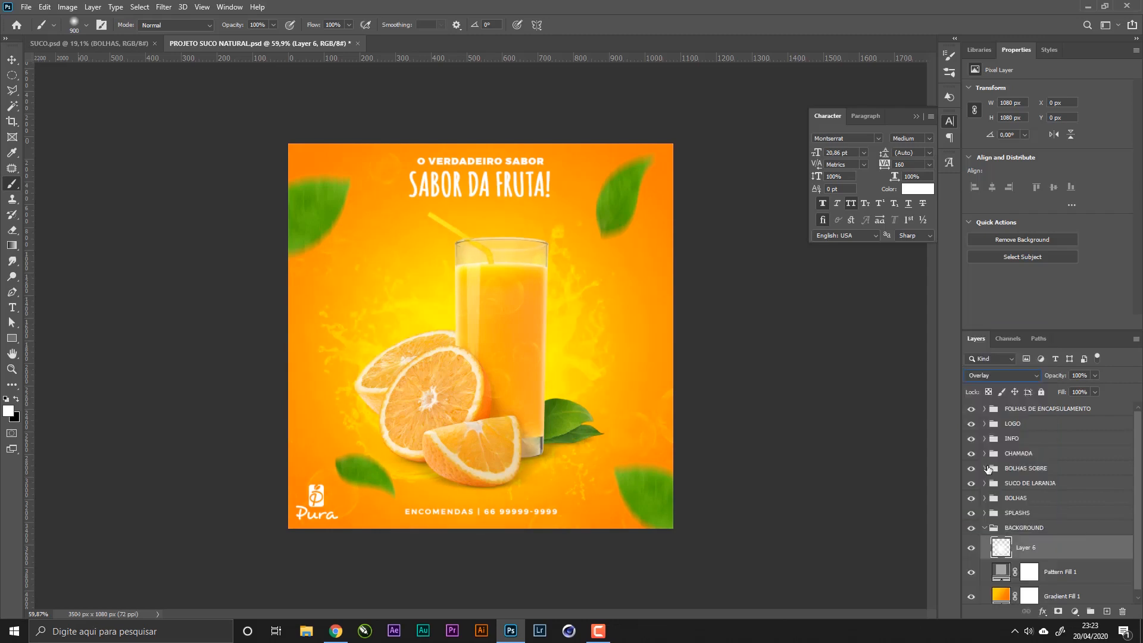
pyautogui.click(1096, 376)
pyautogui.moveTo(1075, 397); pyautogui.dragTo(1081, 393)
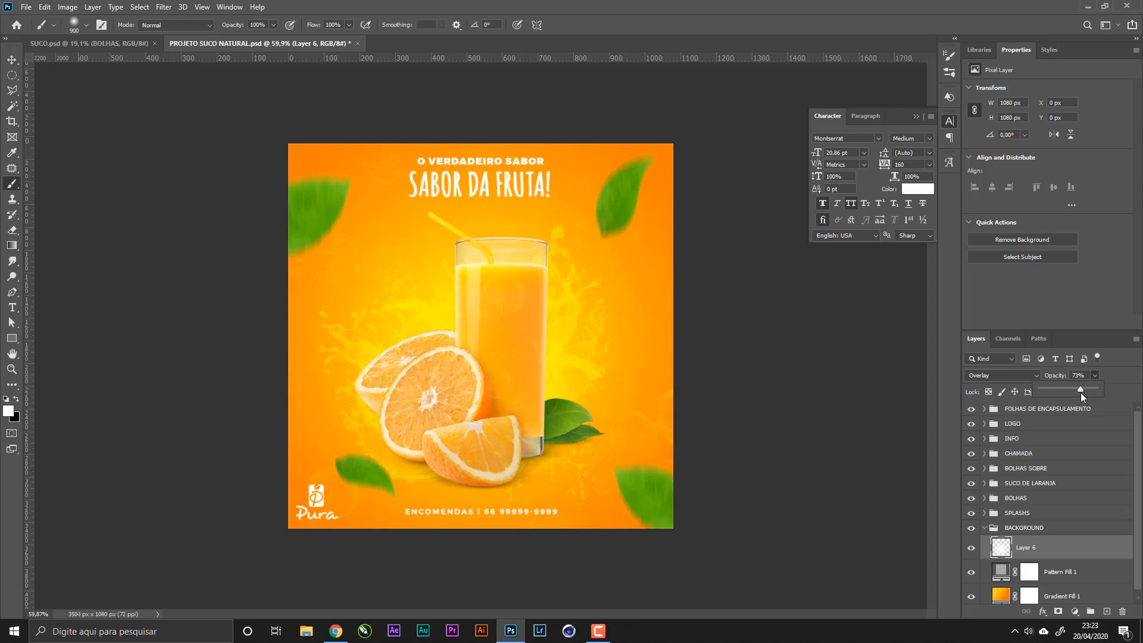
pyautogui.click(934, 3)
# - Rename the glow layer LUZ, then collapse the BACKGROUND group and save the document
pyautogui.doubleClick(1025, 548)
pyautogui.write('LUZ')
pyautogui.press('Return')
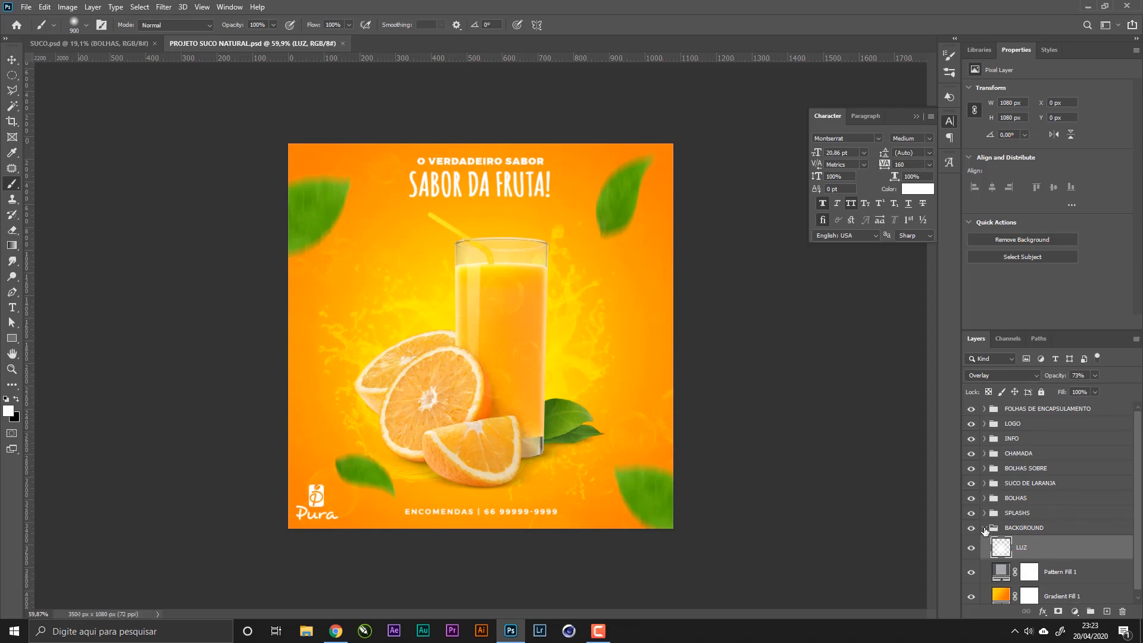
pyautogui.click(985, 528)
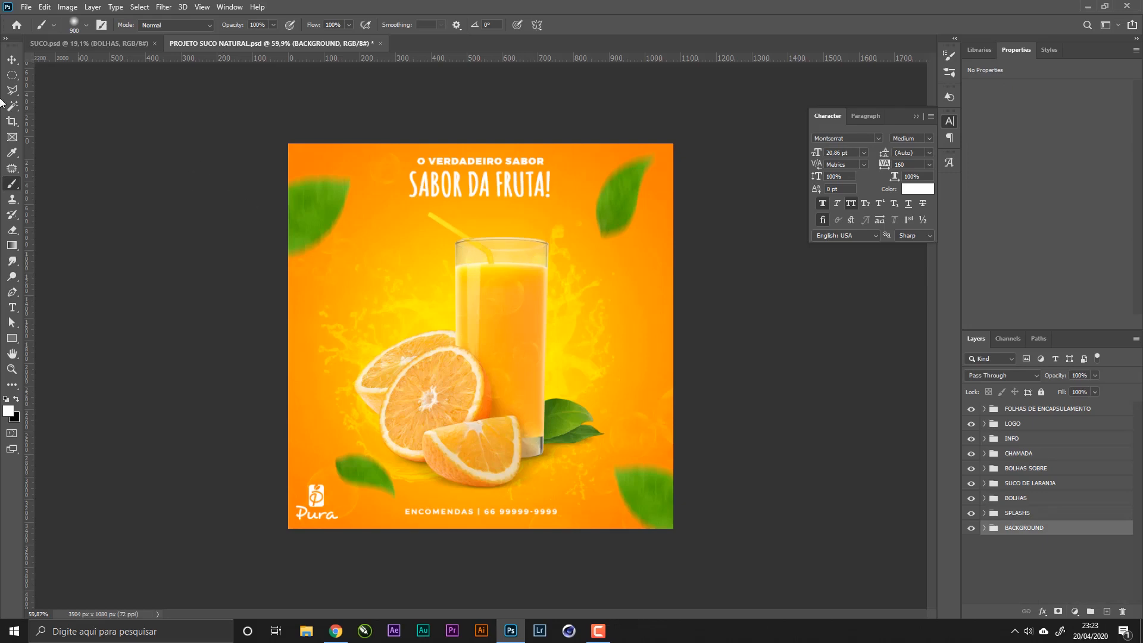
pyautogui.press('z')
pyautogui.hotkey('ctrl', 's')
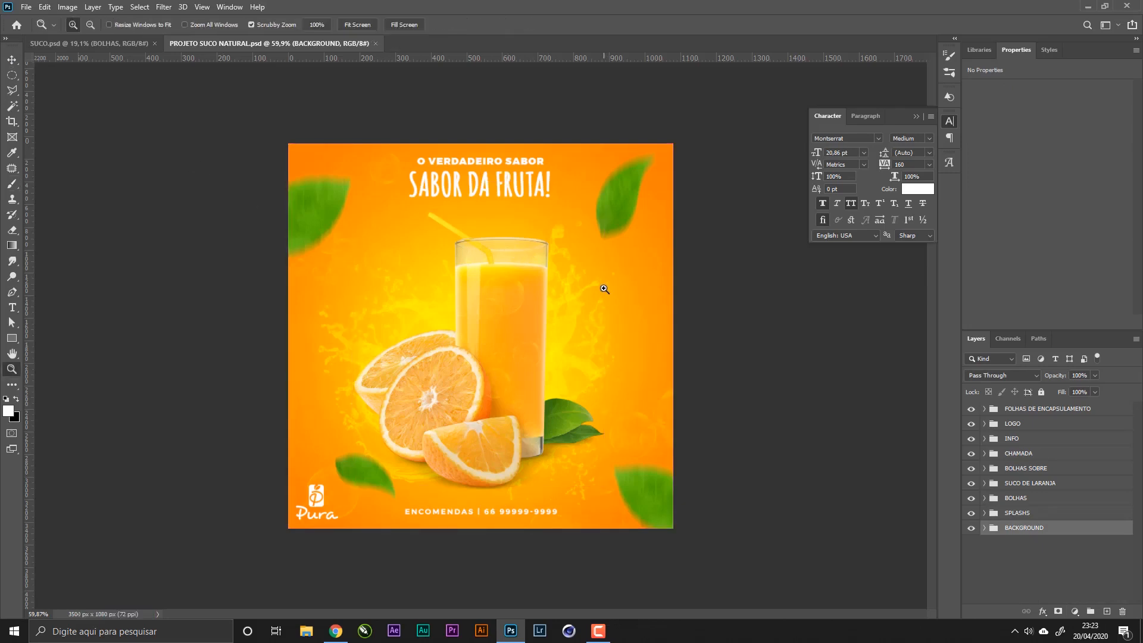
pyautogui.press('v')
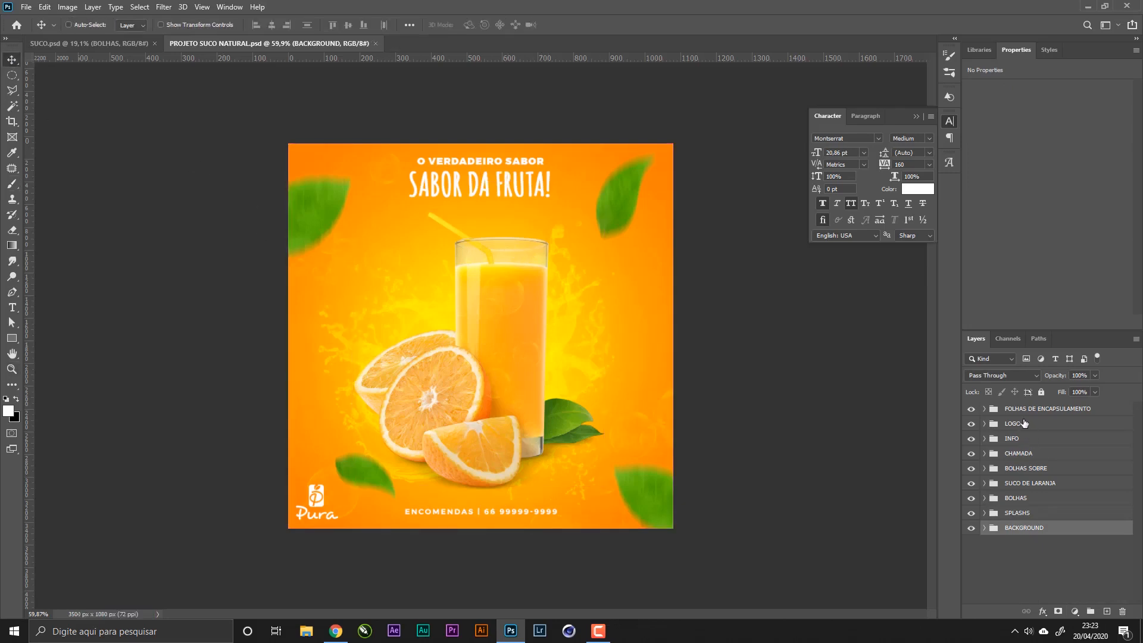
# - Stamp all visible layers into a new layer above FOLHAS DE ENCAPSULAMENTO and convert it to a smart object
pyautogui.click(1045, 410)
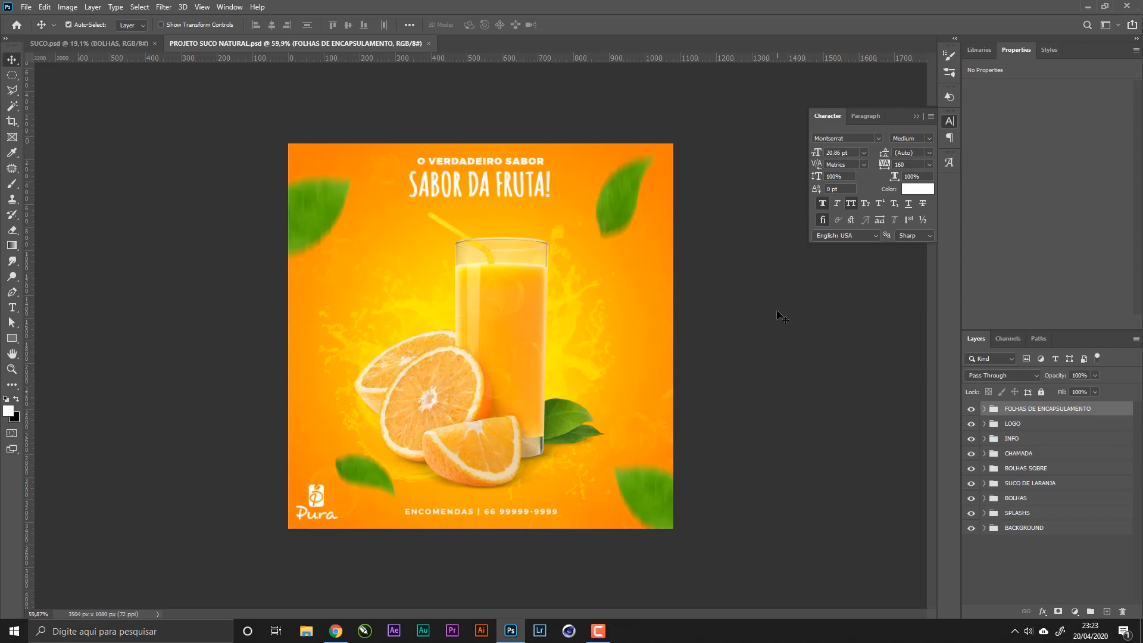
pyautogui.hotkey('ctrl', 'shift', 'alt', 'e')
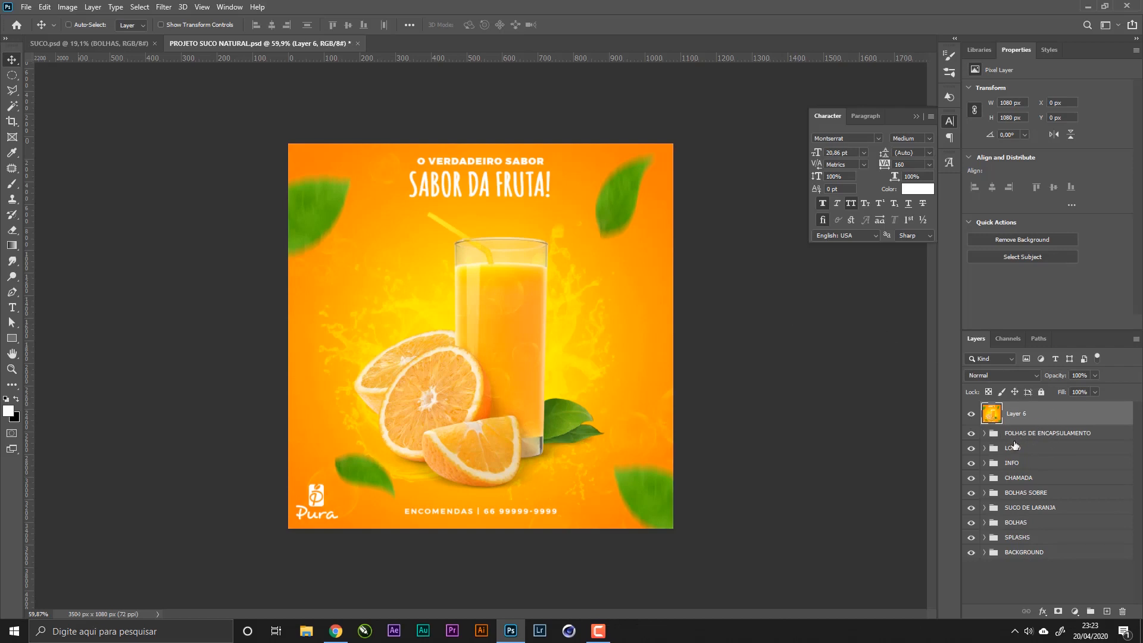
pyautogui.rightClick(1043, 419)
pyautogui.click(971, 280)
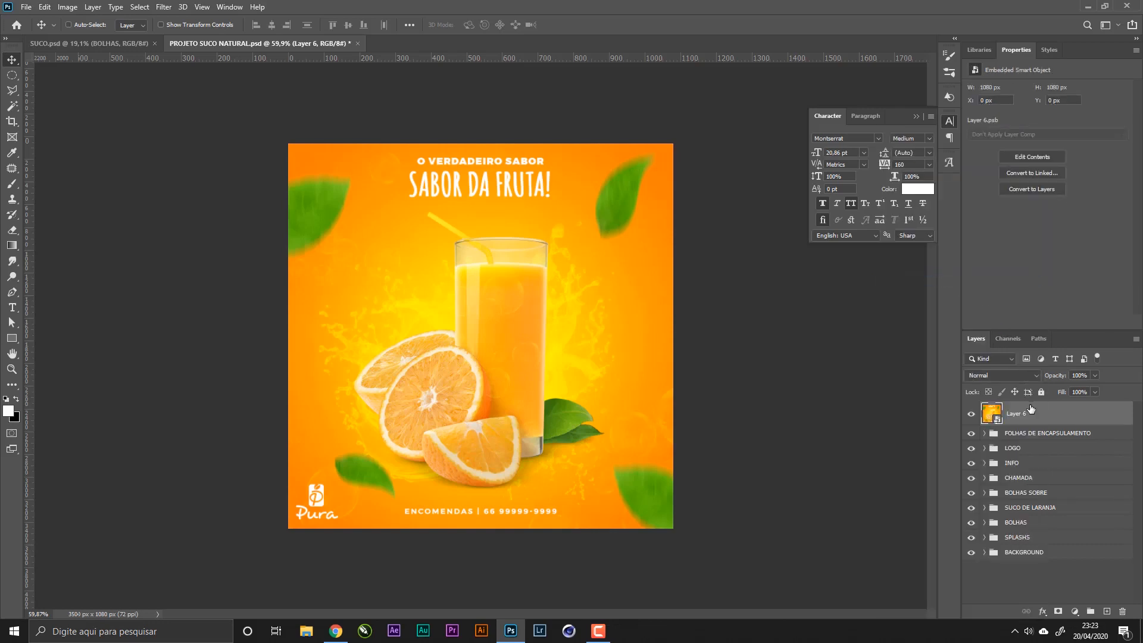
# - Rename the stamped smart object layer PÓS
pyautogui.doubleClick(1018, 415)
pyautogui.write('PÓS')
pyautogui.press('Return')
# - Open the Camera Raw Filter on PÓS and set Clarity to +40, Vibrance +13, Temperature +11 and Tint +6
pyautogui.click(162, 8)
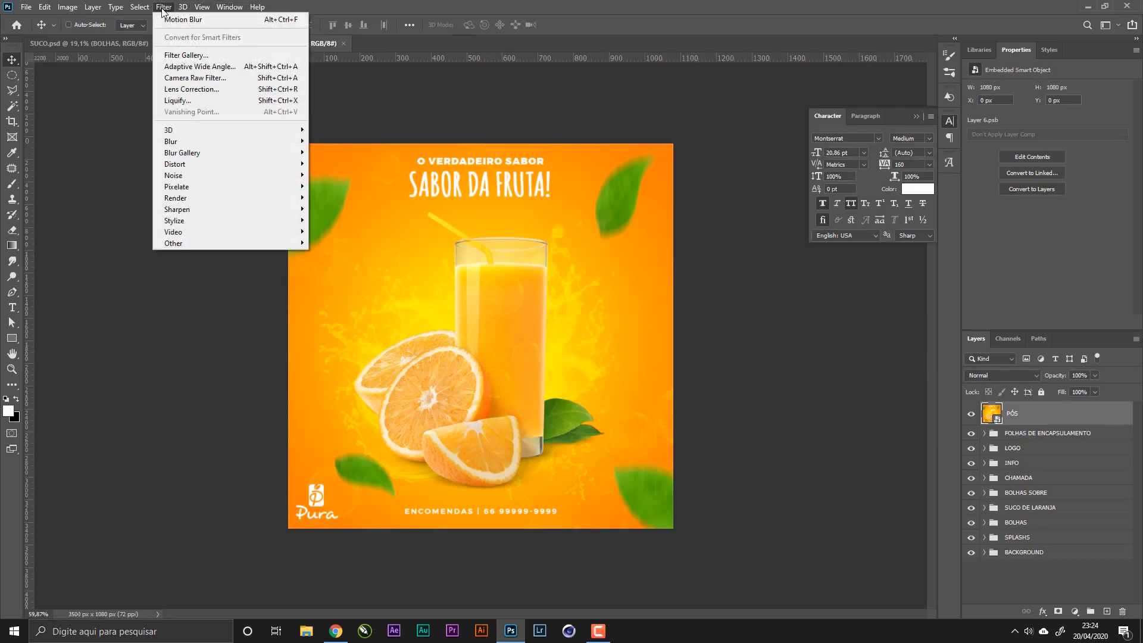
pyautogui.click(181, 77)
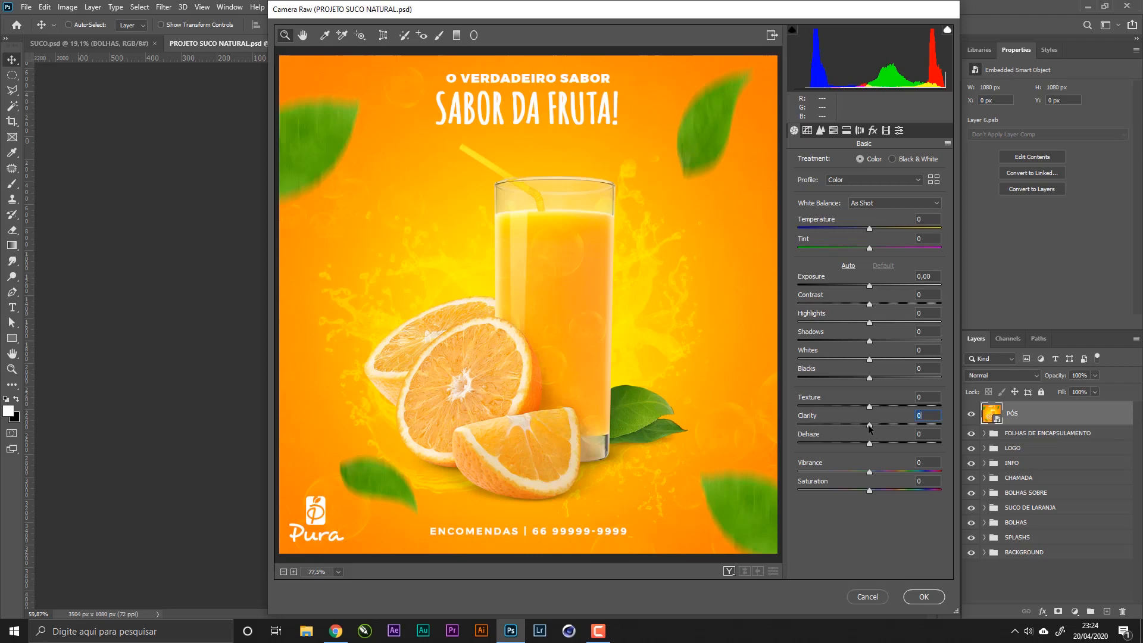
pyautogui.moveTo(869, 425); pyautogui.dragTo(894, 425)
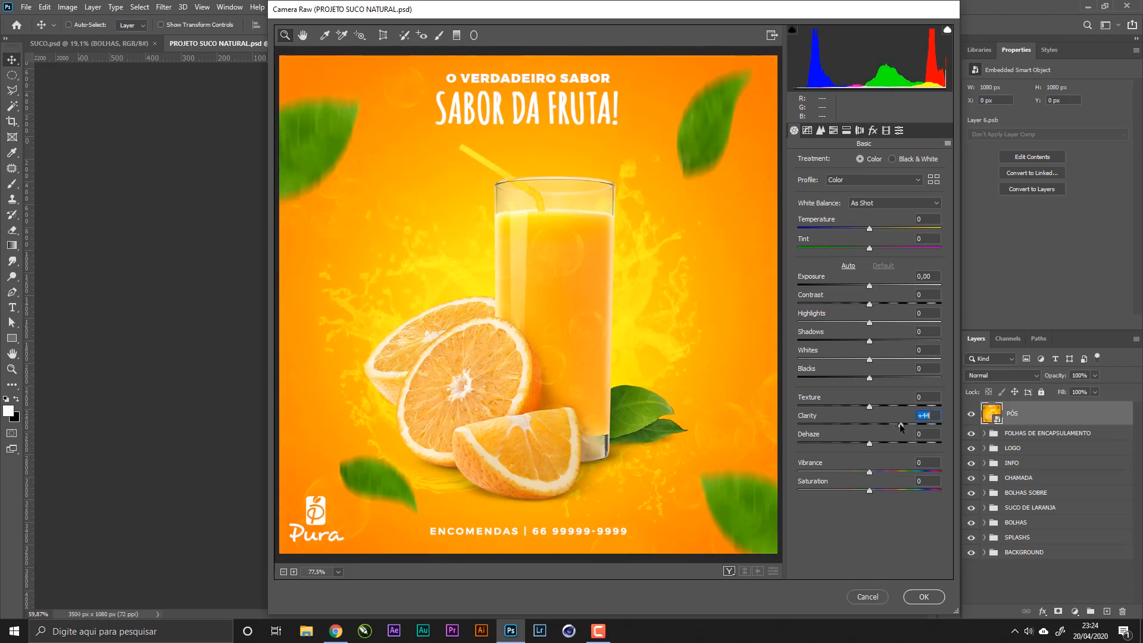
pyautogui.moveTo(899, 426); pyautogui.dragTo(897, 425)
pyautogui.moveTo(869, 472); pyautogui.dragTo(878, 472)
pyautogui.moveTo(870, 227)
pyautogui.mouseDown()
pyautogui.moveTo(874, 248)
pyautogui.moveTo(877, 228)
pyautogui.mouseUp()
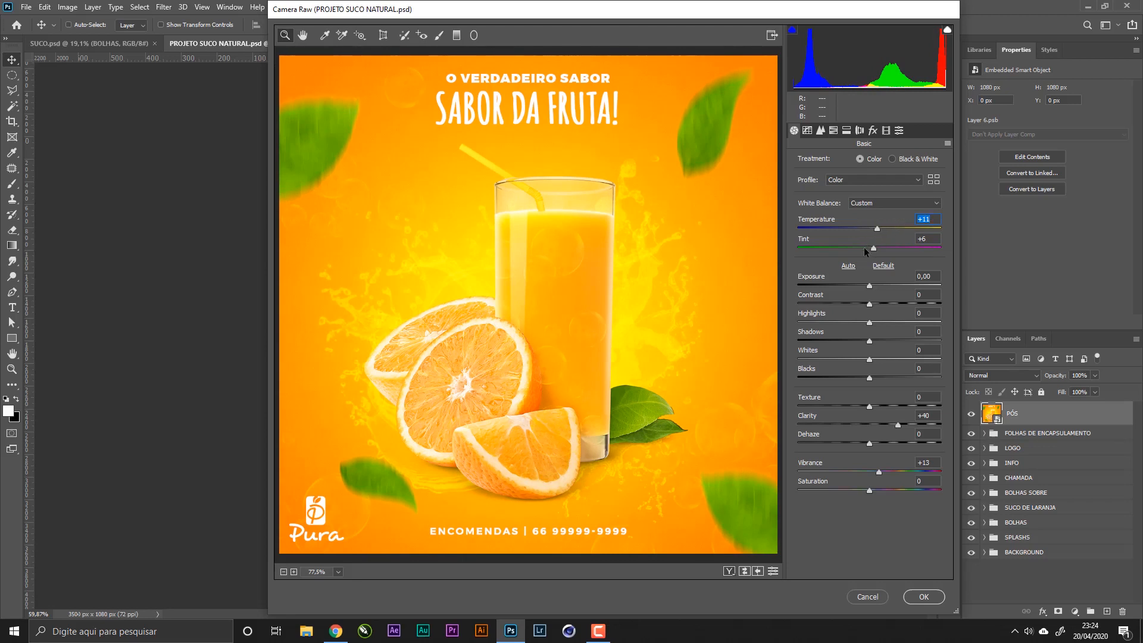
pyautogui.click(873, 248)
# - Adjust the tones with Contrast +34, Highlights -22, Shadows -13, Whites -15 and Blacks +1
pyautogui.moveTo(870, 304); pyautogui.dragTo(889, 305)
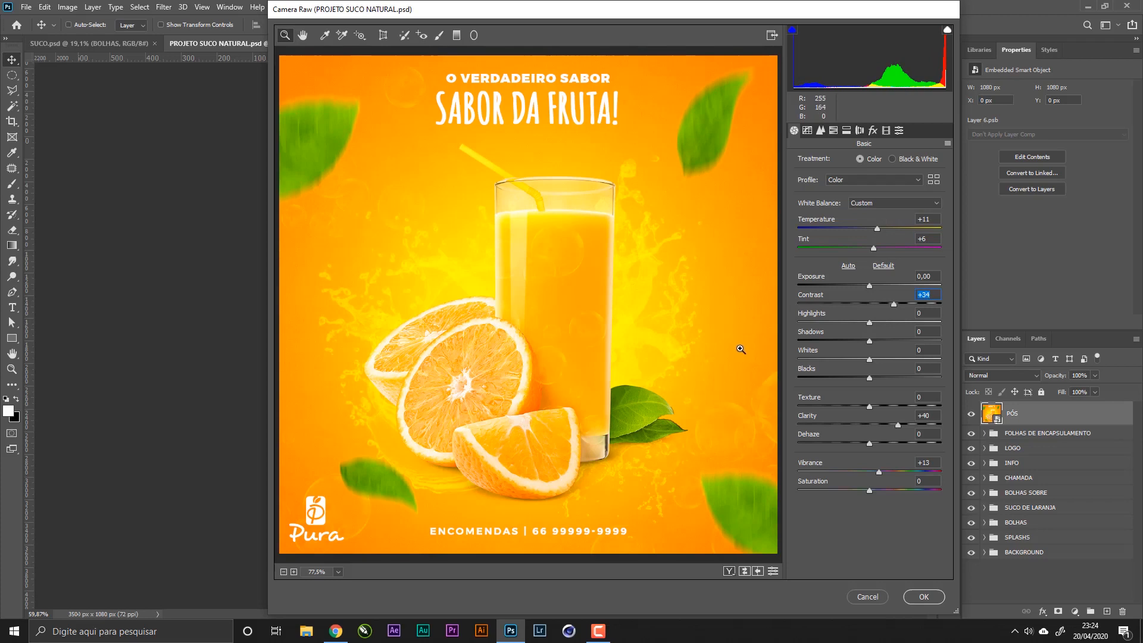
pyautogui.click(853, 322)
pyautogui.click(838, 339)
pyautogui.click(879, 340)
pyautogui.moveTo(894, 339); pyautogui.dragTo(870, 372)
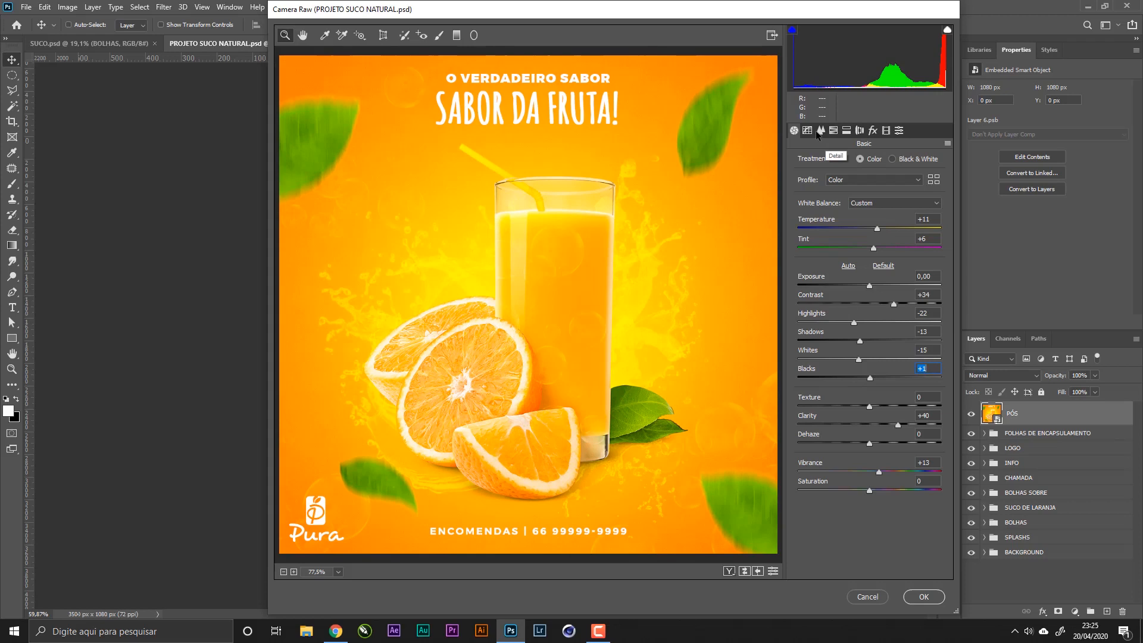
# - Add a post-crop vignette of -8 and a grain amount of 5, and apply the Camera Raw Filter
pyautogui.click(873, 131)
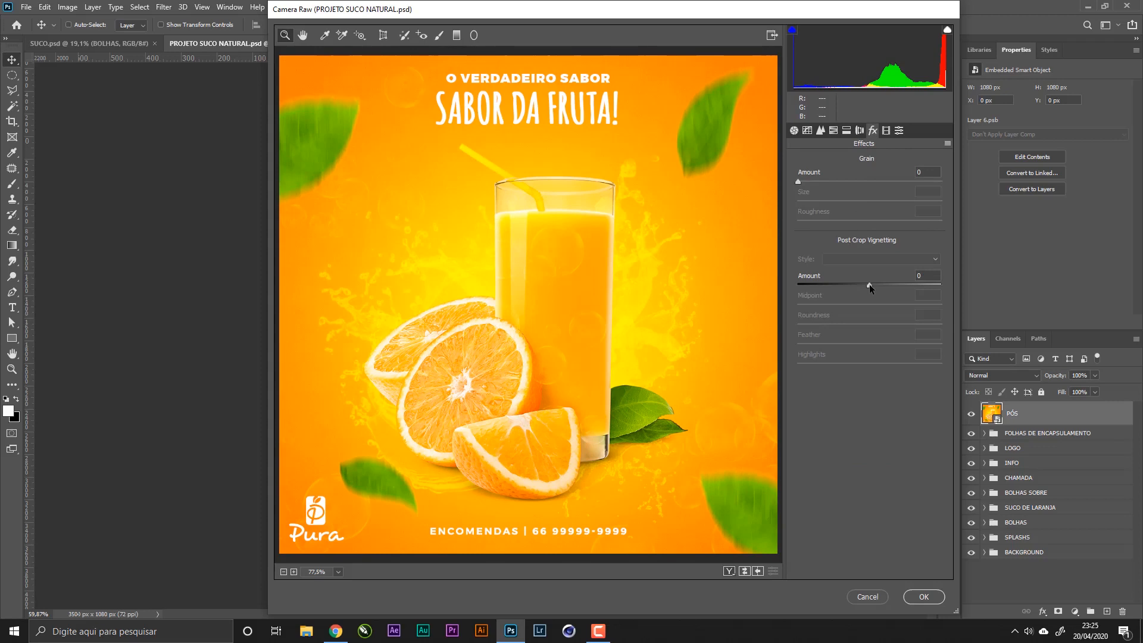
pyautogui.moveTo(869, 284)
pyautogui.mouseDown()
pyautogui.moveTo(791, 285)
pyautogui.moveTo(958, 287)
pyautogui.moveTo(848, 288)
pyautogui.moveTo(863, 285)
pyautogui.mouseUp()
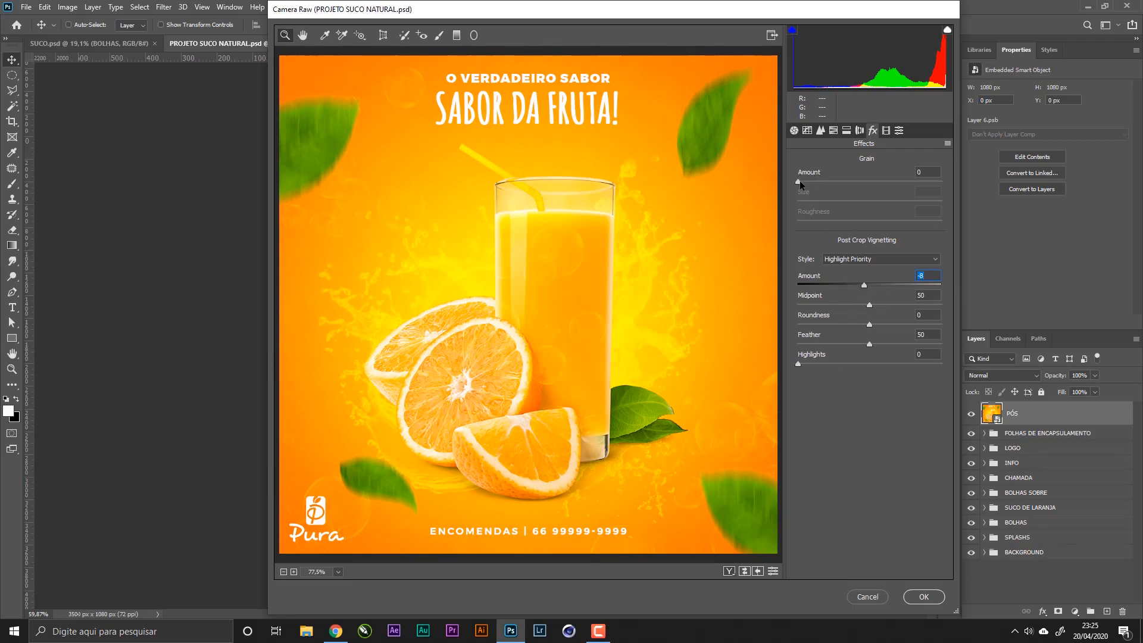
pyautogui.moveTo(797, 182)
pyautogui.mouseDown()
pyautogui.moveTo(824, 178)
pyautogui.moveTo(806, 178)
pyautogui.mouseUp()
pyautogui.click(921, 598)
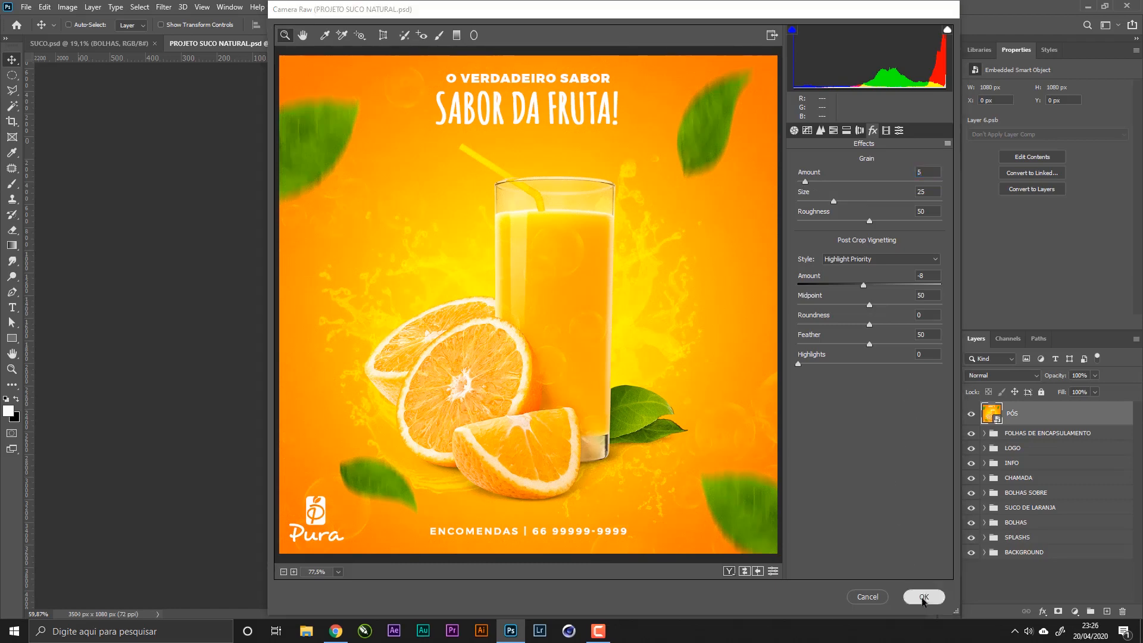
# - Compare the poster with and without the PÓS layer, leaving it visible, and collapse its smart filters
pyautogui.click(971, 415)
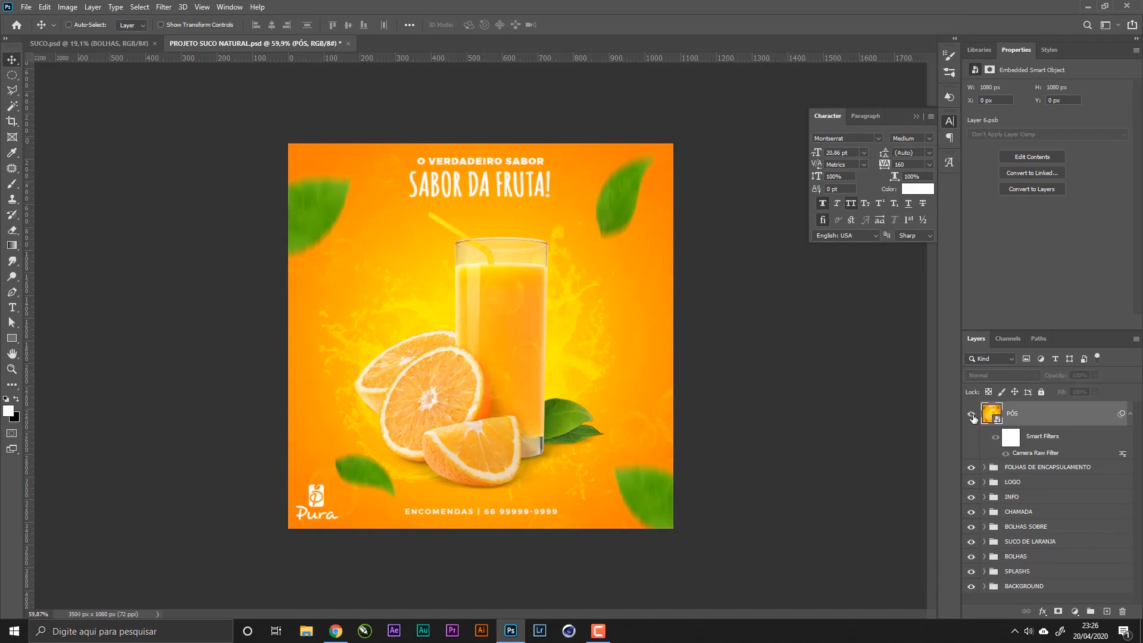
pyautogui.click(970, 416)
pyautogui.click(971, 415)
pyautogui.click(971, 416)
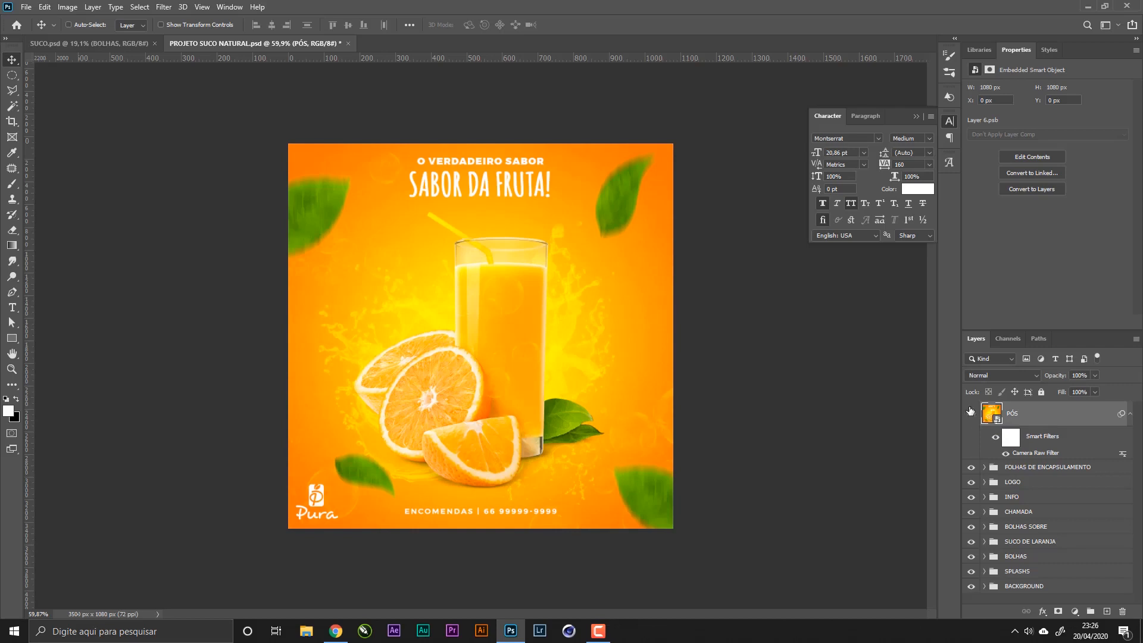
pyautogui.click(1131, 413)
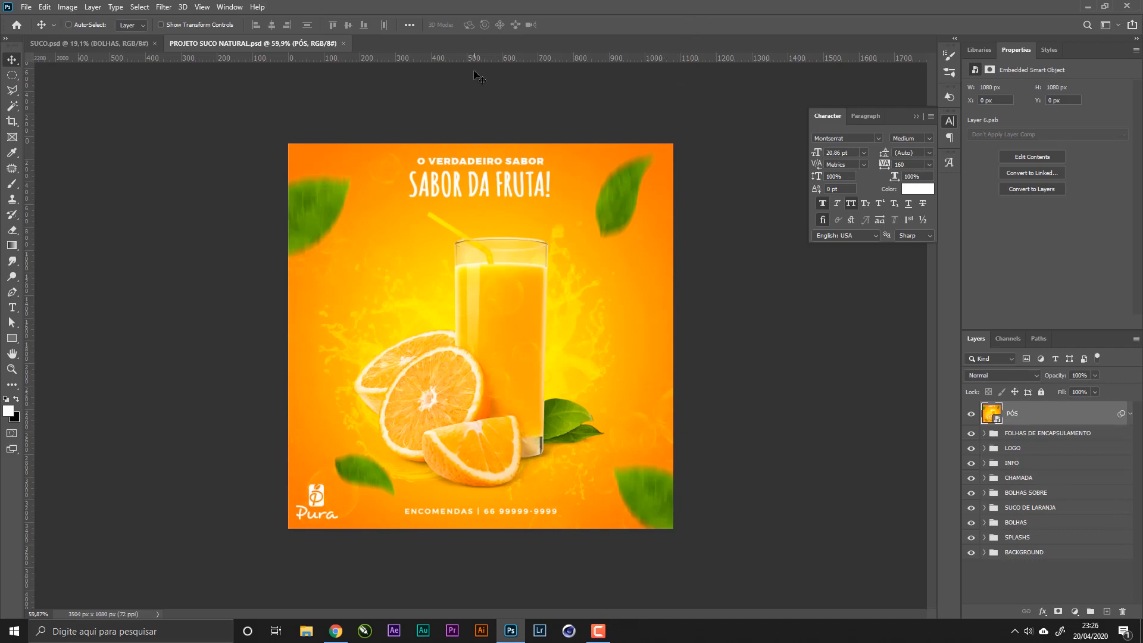
# - Compare the poster in PROJETO SUCO NATURAL.psd with the SUCO.psd reference by alternating between the two documents
pyautogui.click(101, 41)
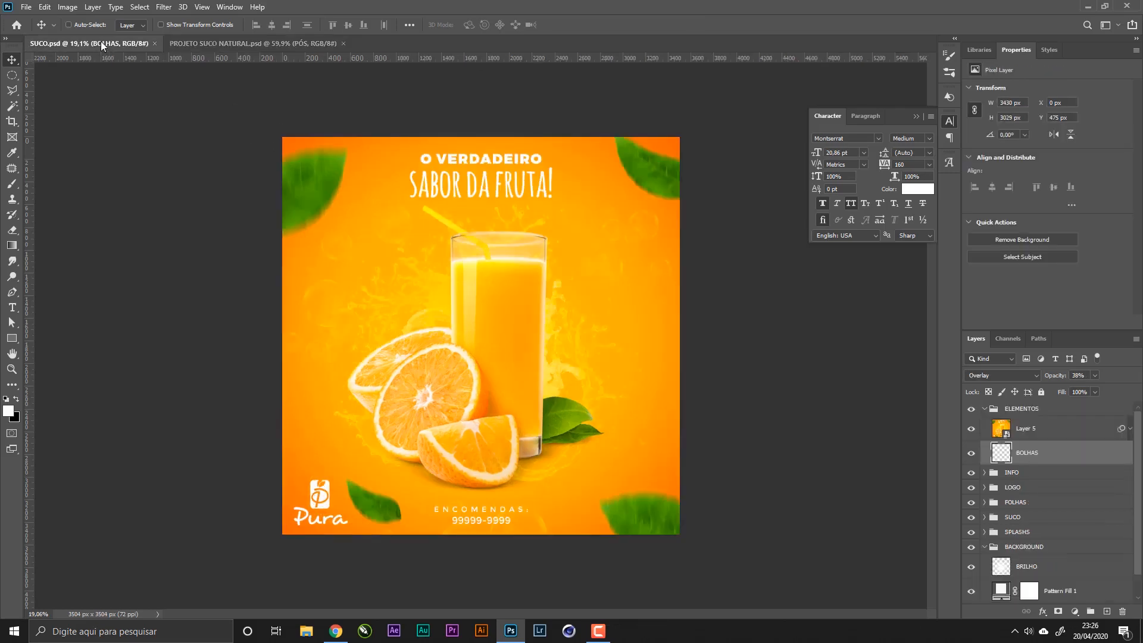
pyautogui.click(212, 44)
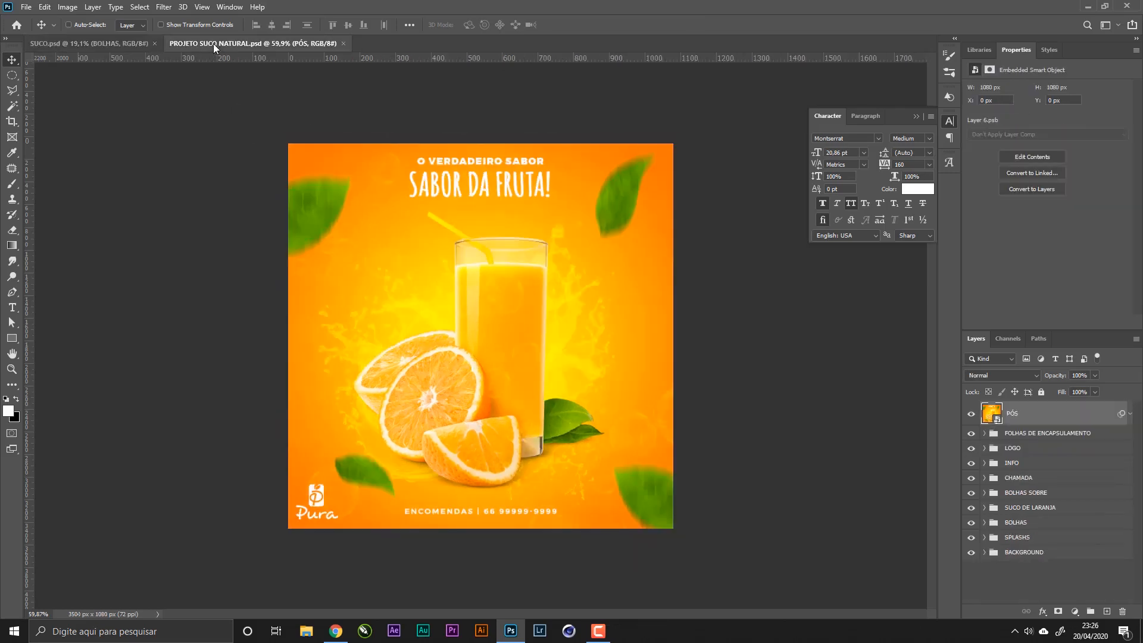
pyautogui.click(87, 43)
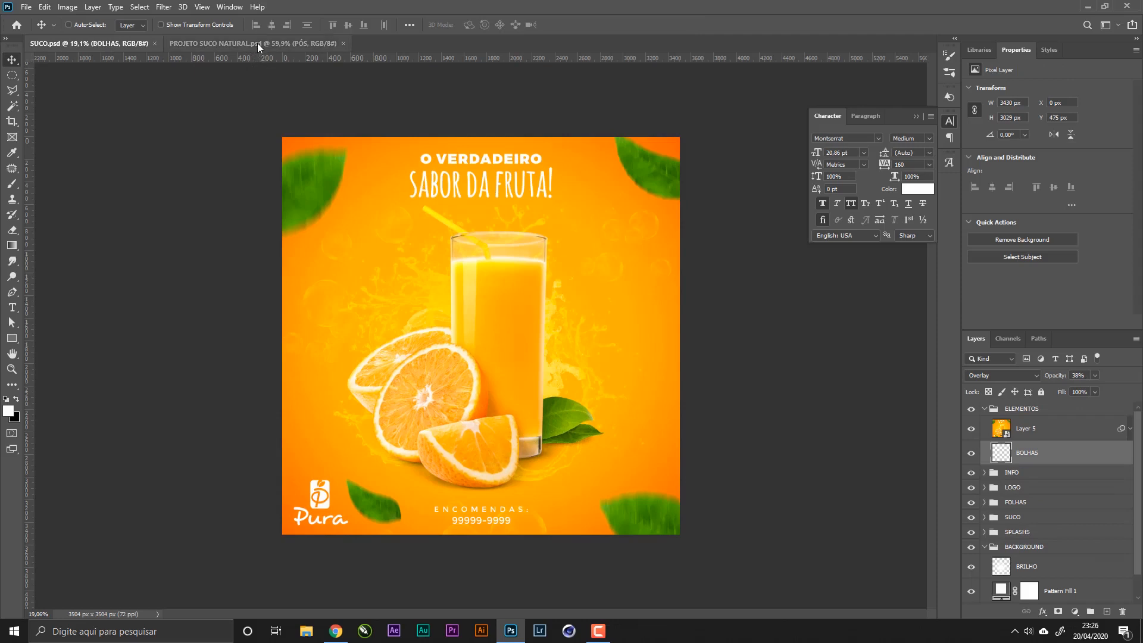
pyautogui.click(257, 42)
pyautogui.click(70, 48)
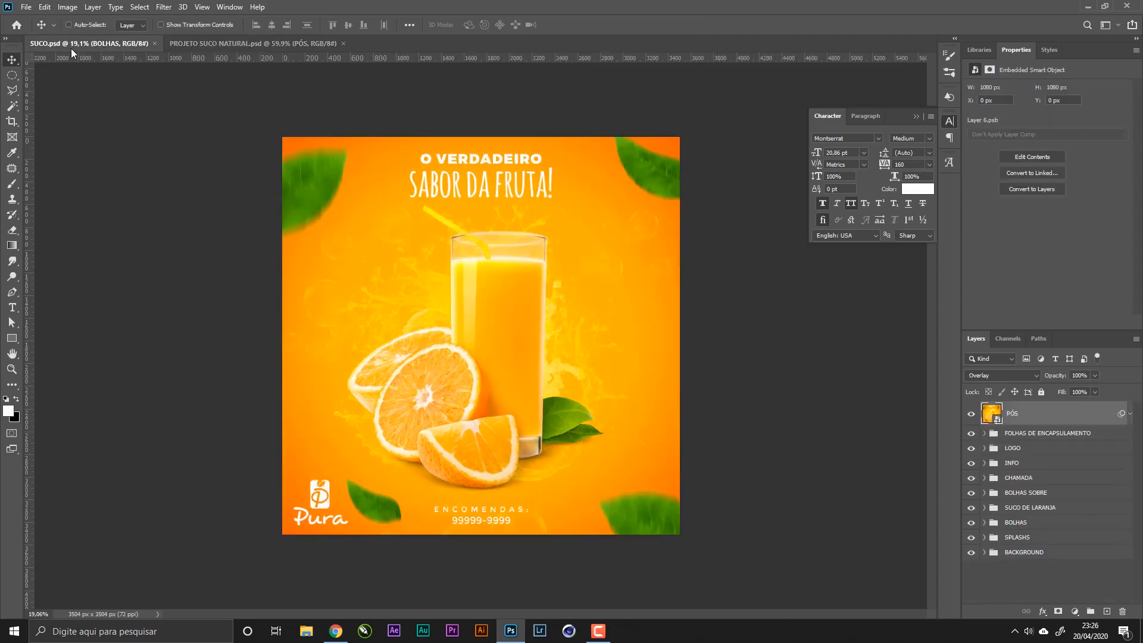
pyautogui.click(220, 44)
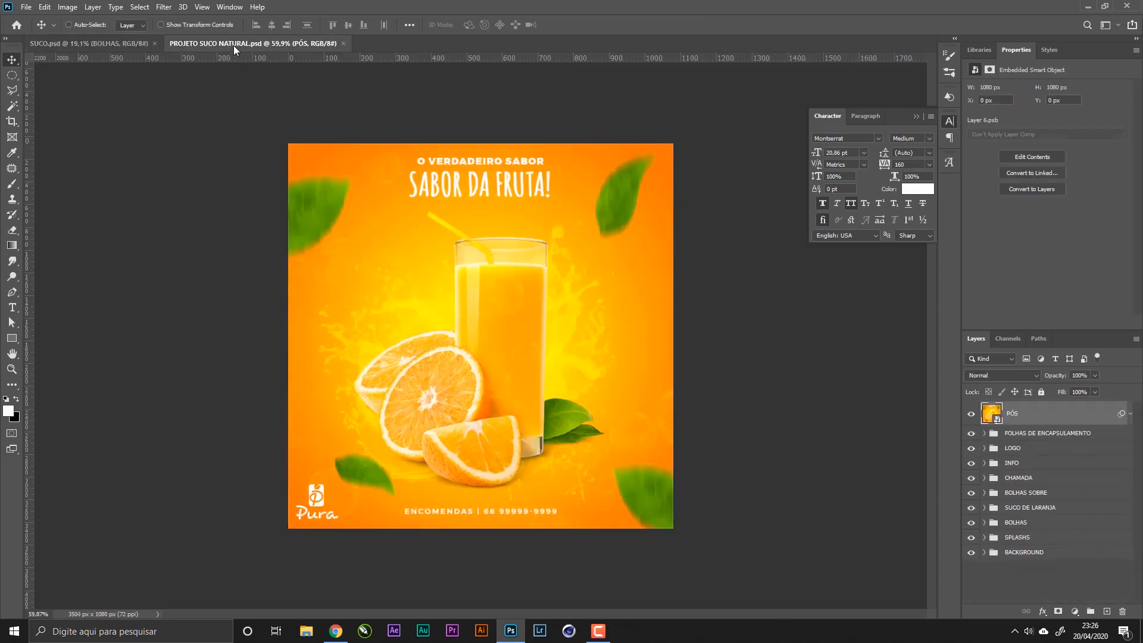
pyautogui.click(133, 46)
pyautogui.click(275, 48)
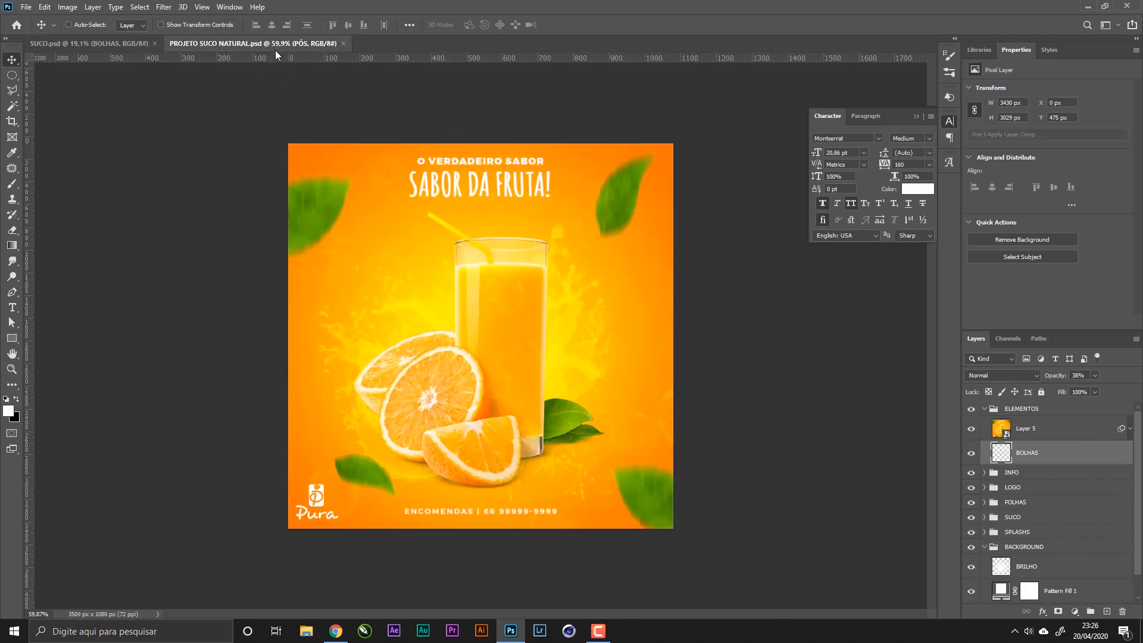
# - Close the SUCO.psd reference and inspect the finished poster more closely
pyautogui.click(155, 44)
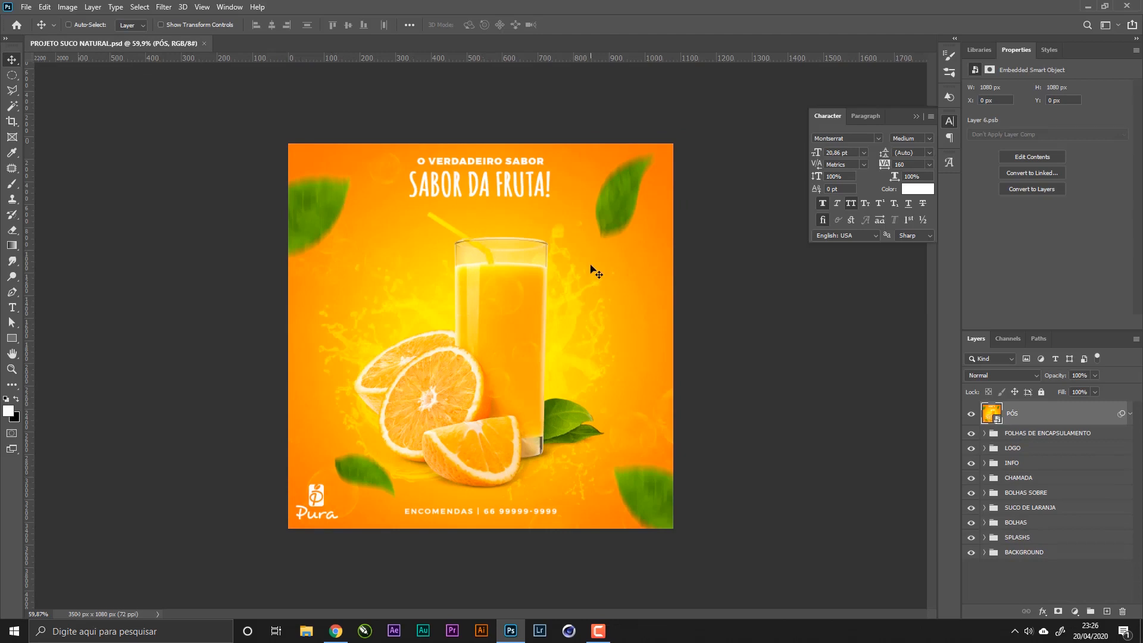
pyautogui.press('z')
pyautogui.moveTo(521, 262); pyautogui.dragTo(515, 288)
pyautogui.click(11, 60)
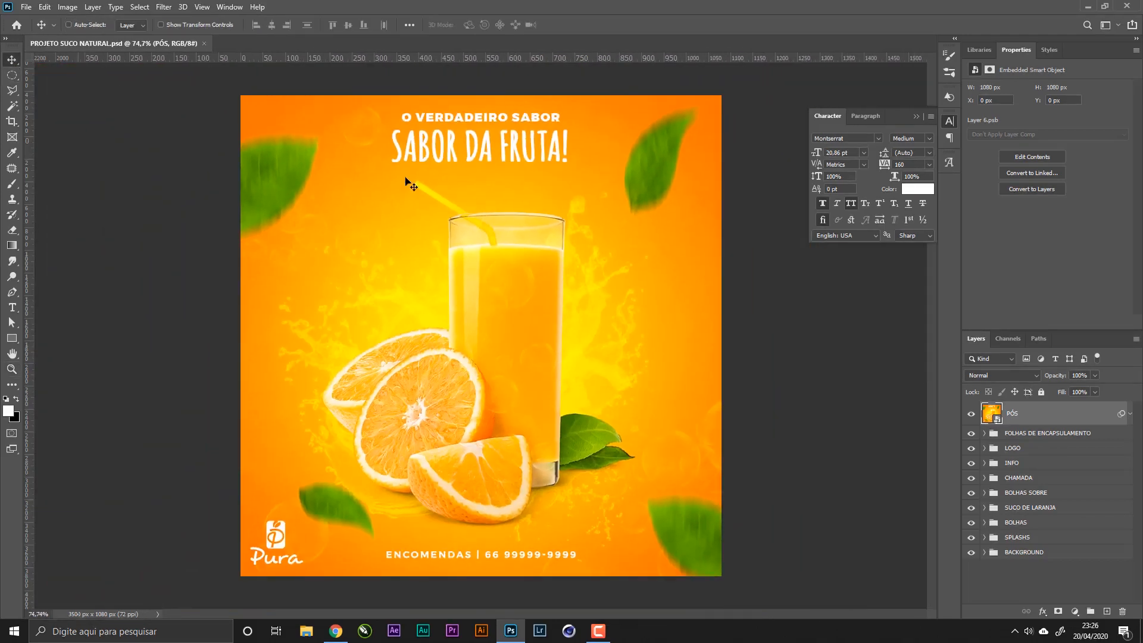